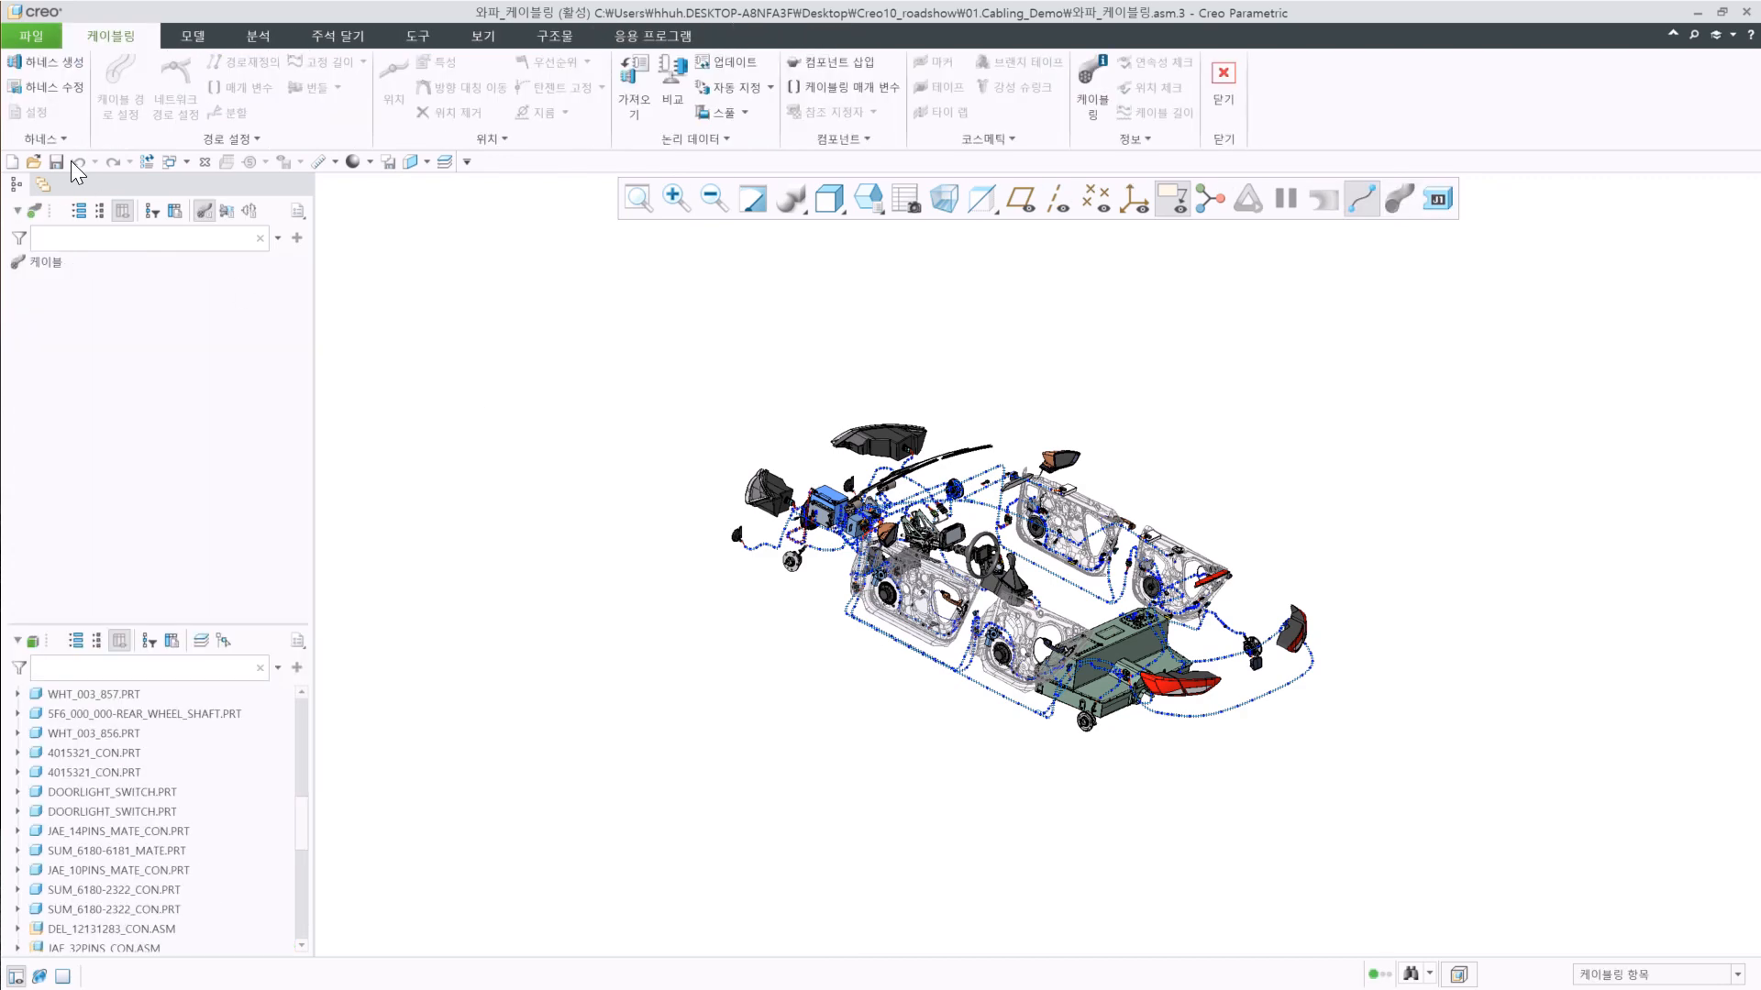
Activate FLOOR_HARNESS for modification and complete the subharness prompt so its cables are listed in the cabling tree.
click(46, 86)
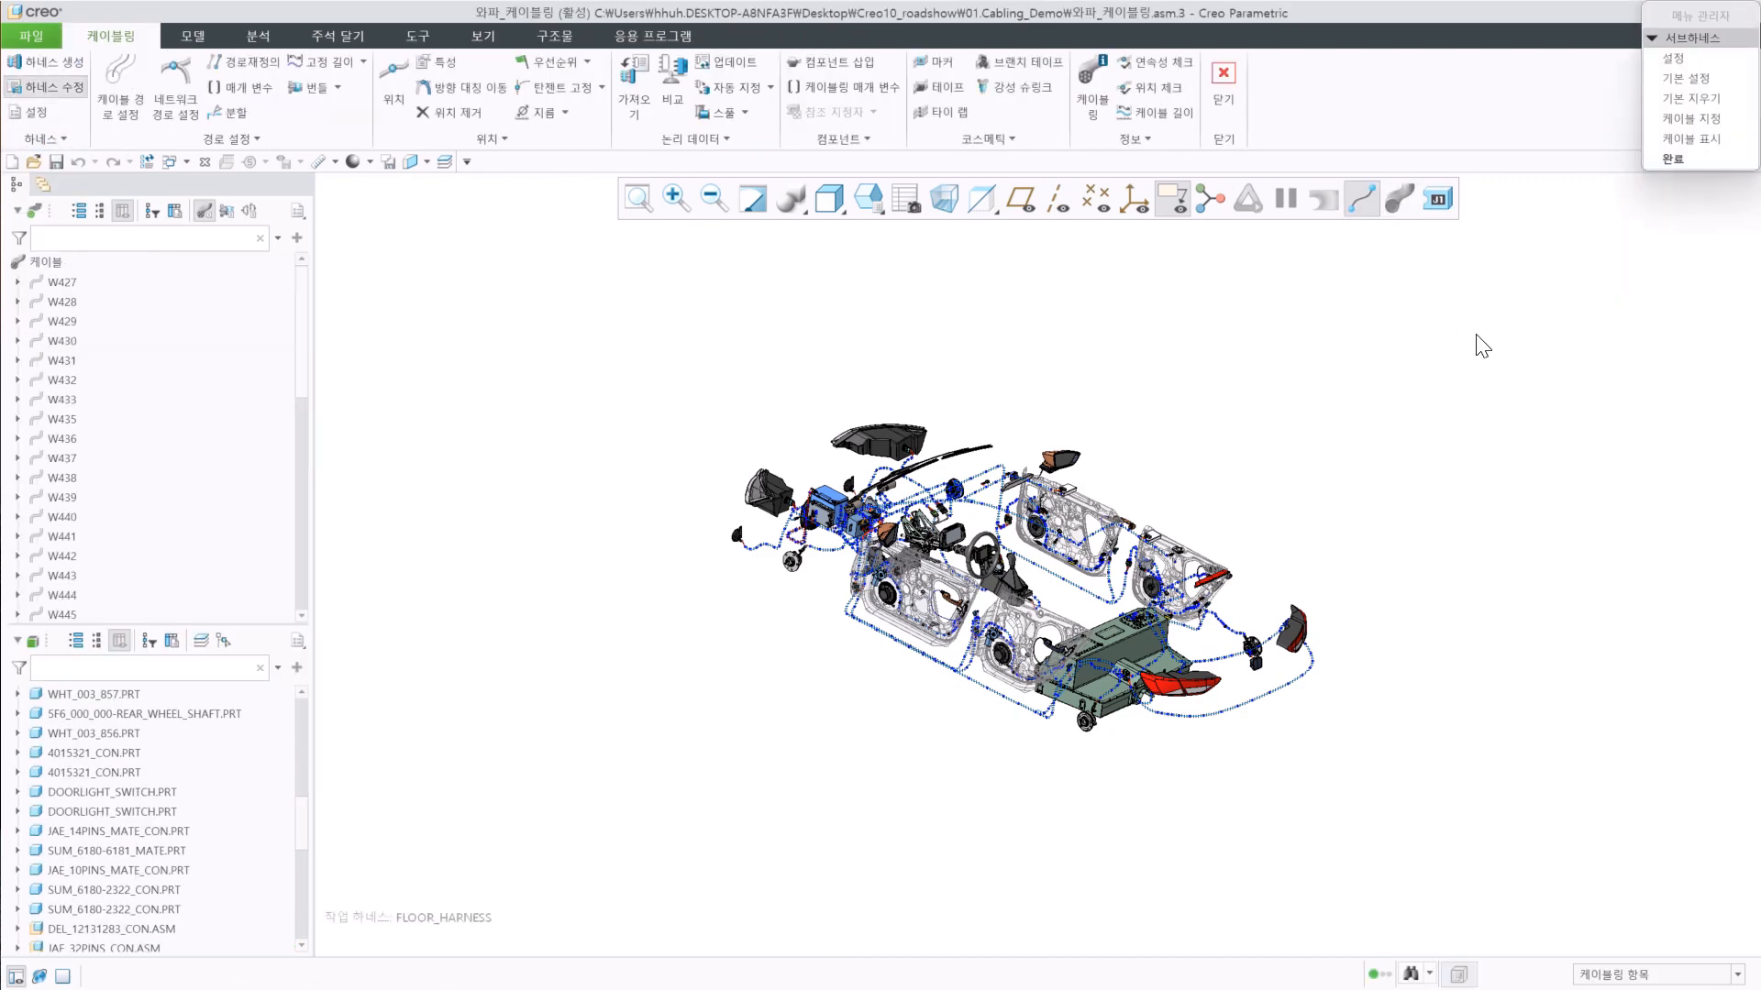
middle_click(1465, 360)
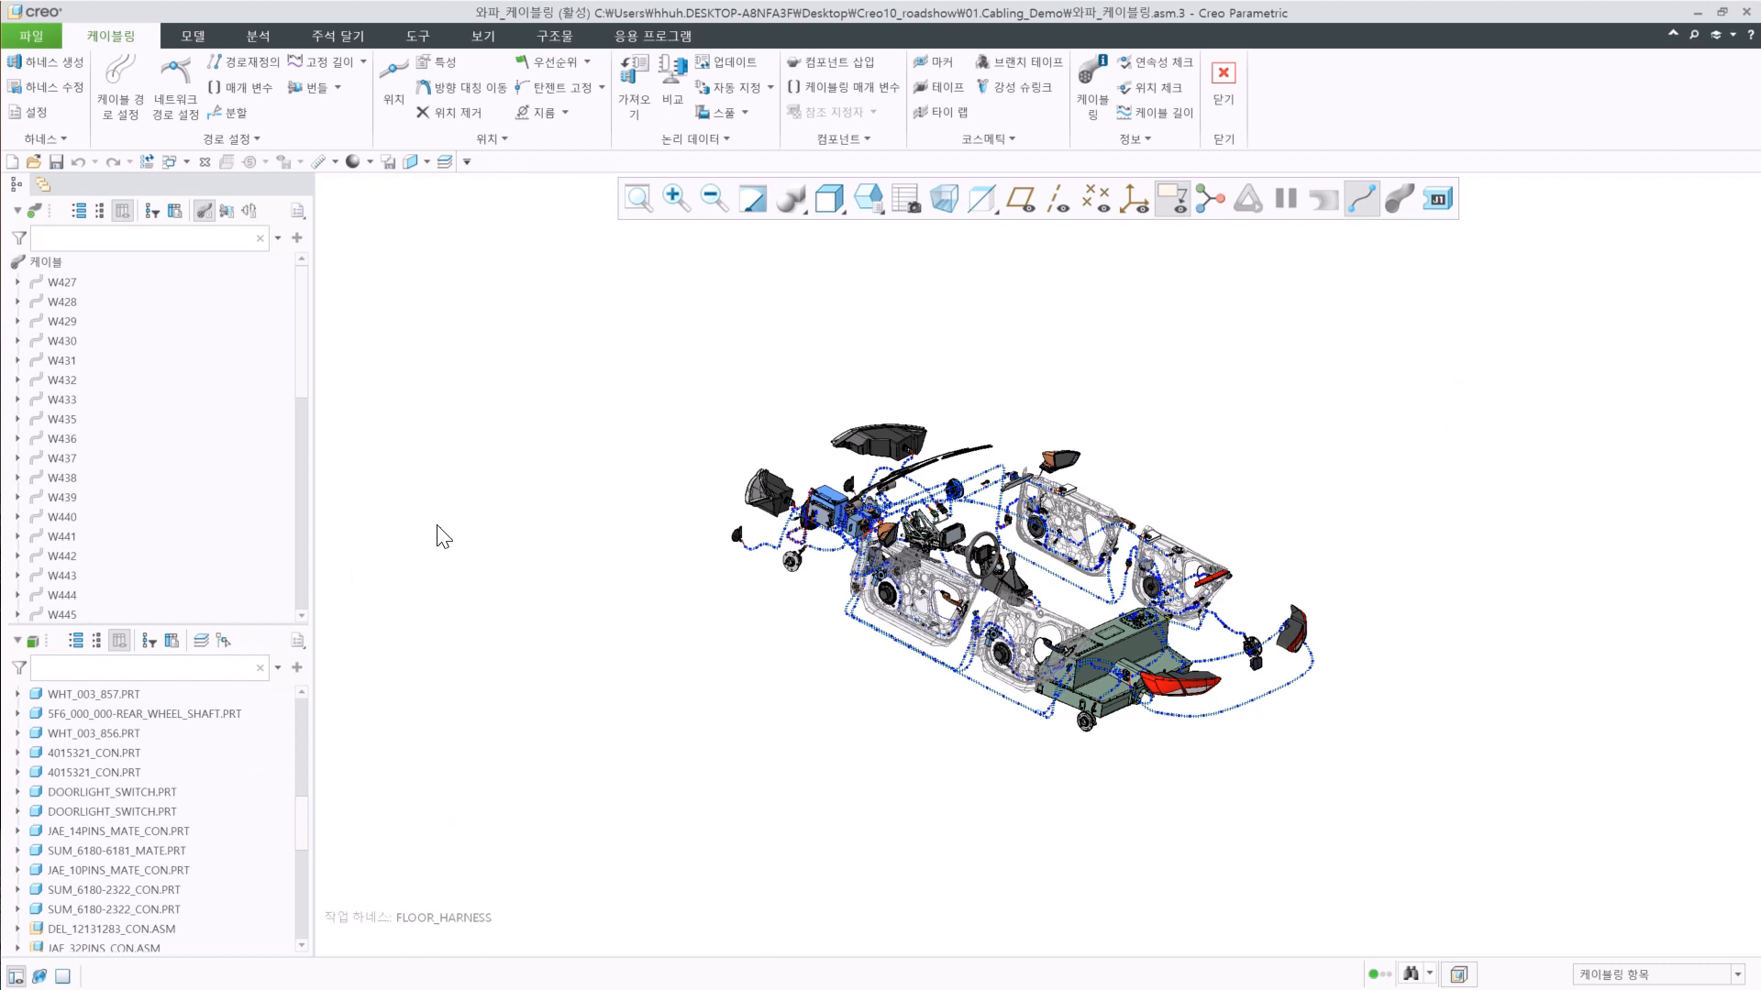
drag(302, 351, 458, 347)
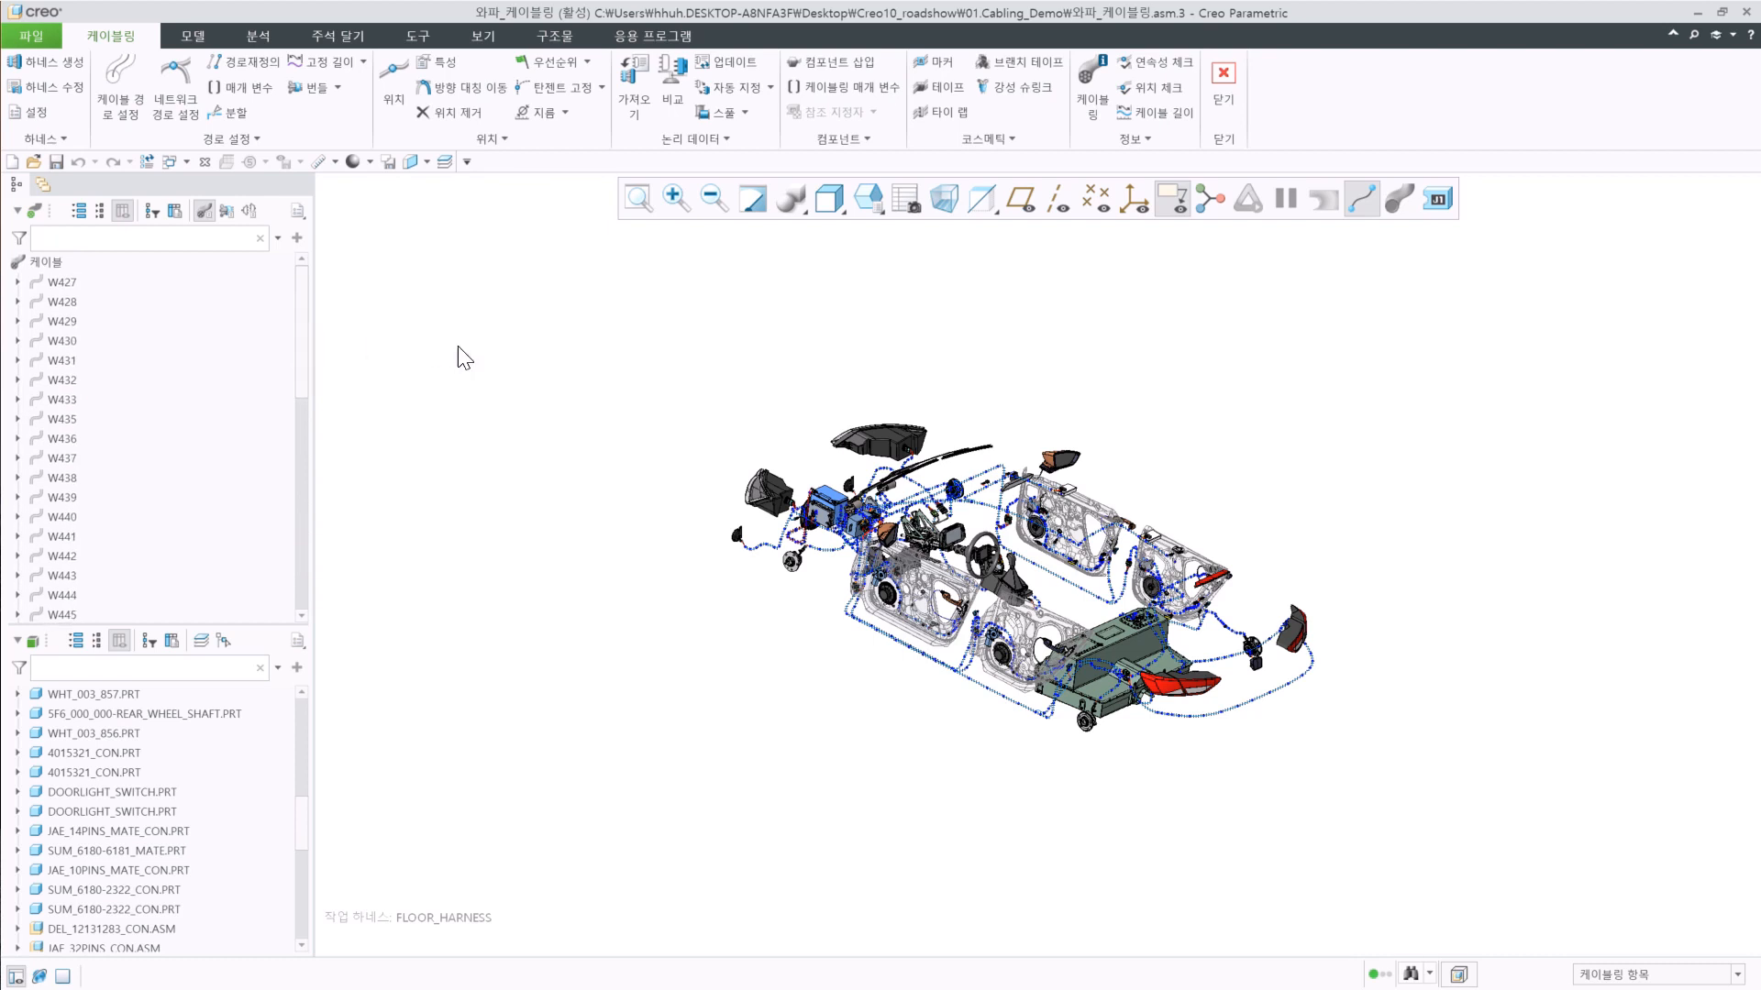
Add the cable information columns 지정, 지름, 피지컬 시작, 피지컬 종료 and 길이 to the cabling tree.
click(175, 211)
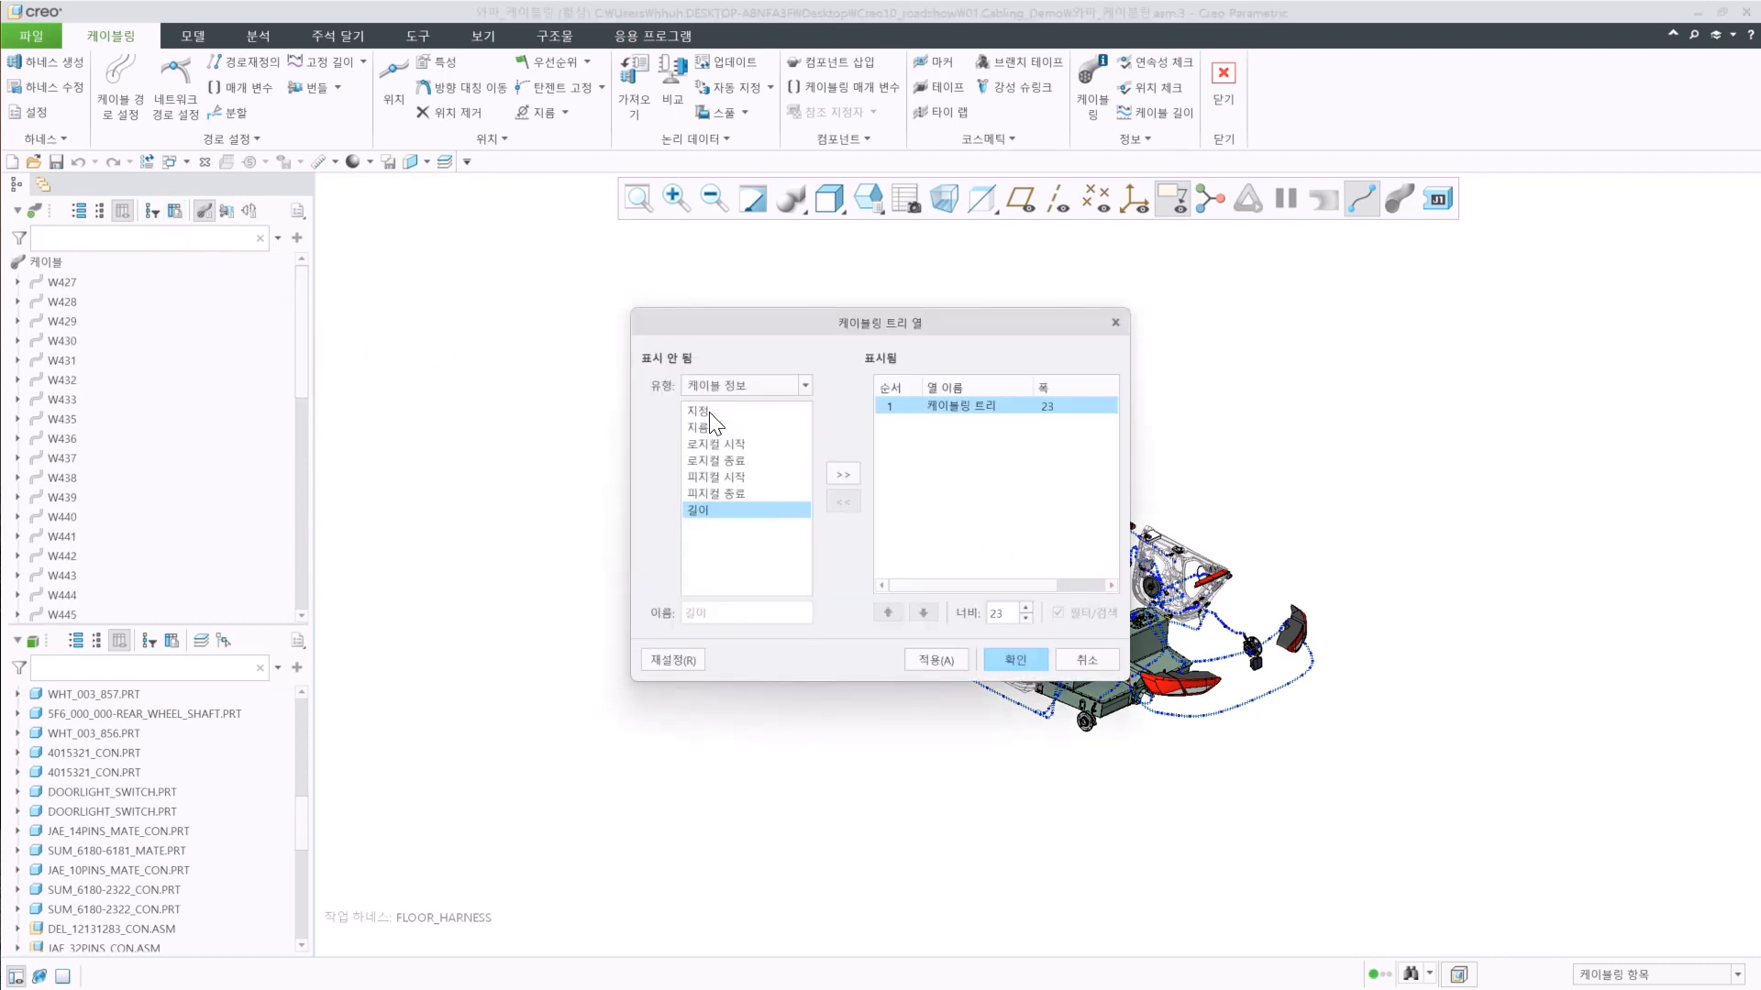
double_click(708, 411)
double_click(708, 410)
click(719, 427)
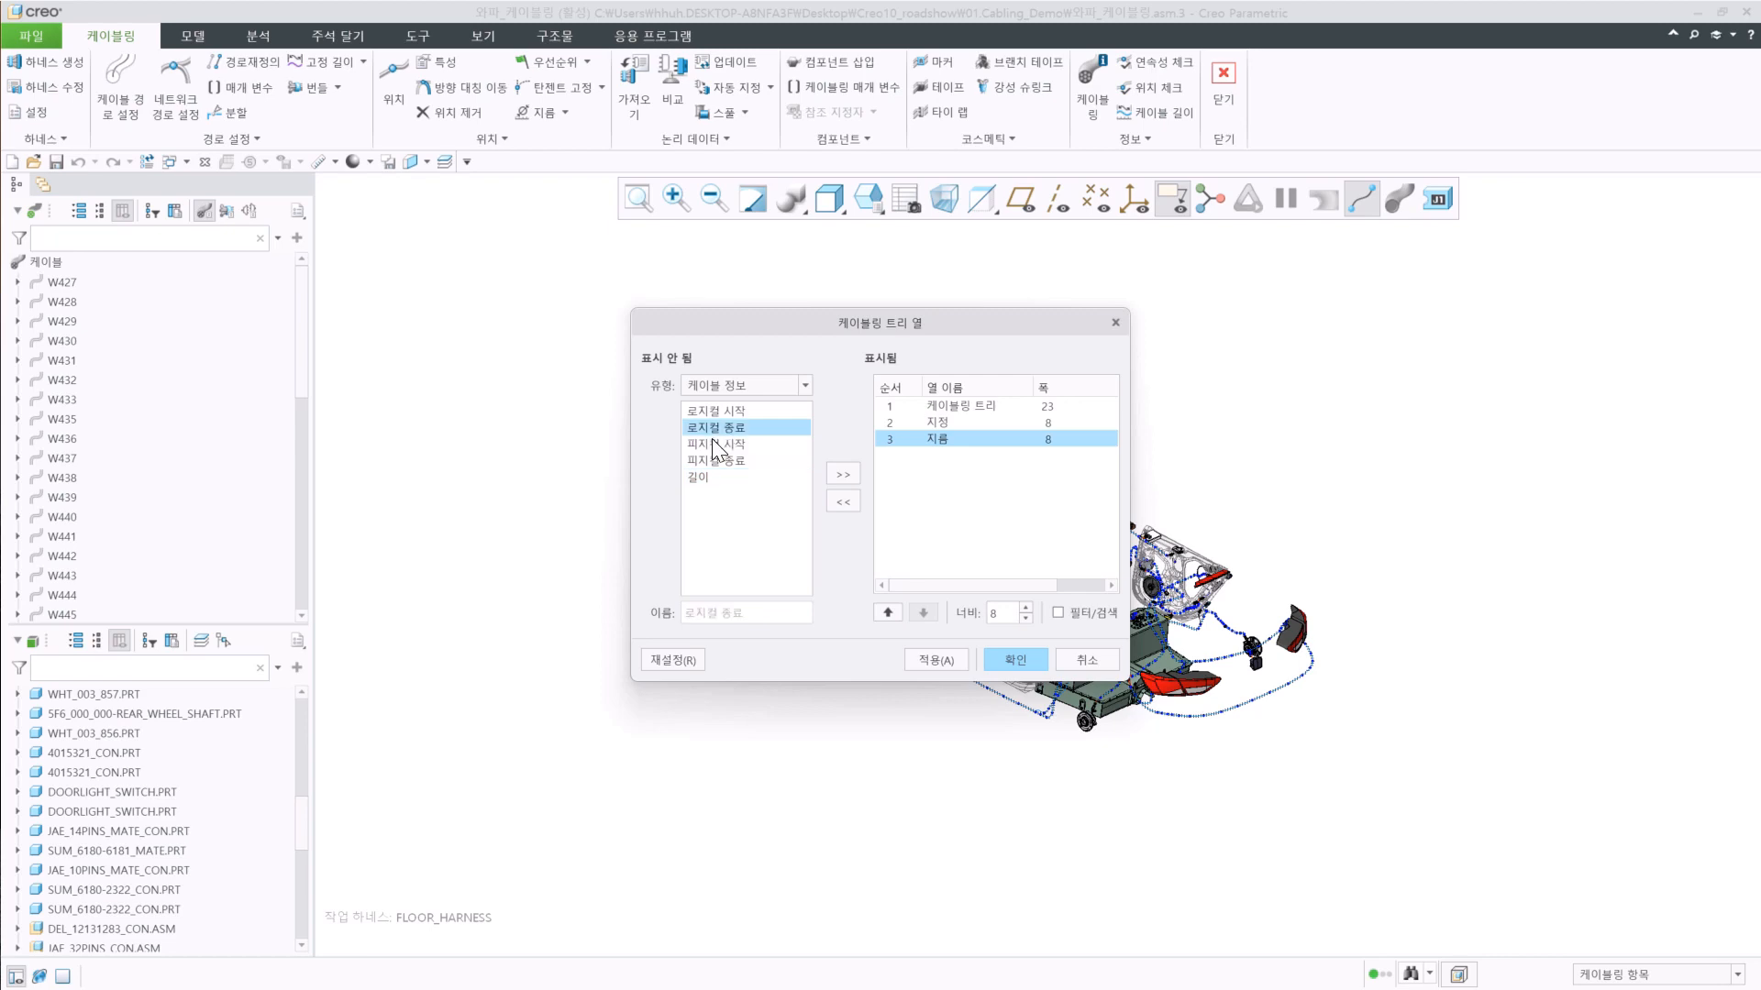
click(710, 442)
double_click(708, 442)
double_click(708, 442)
double_click(708, 442)
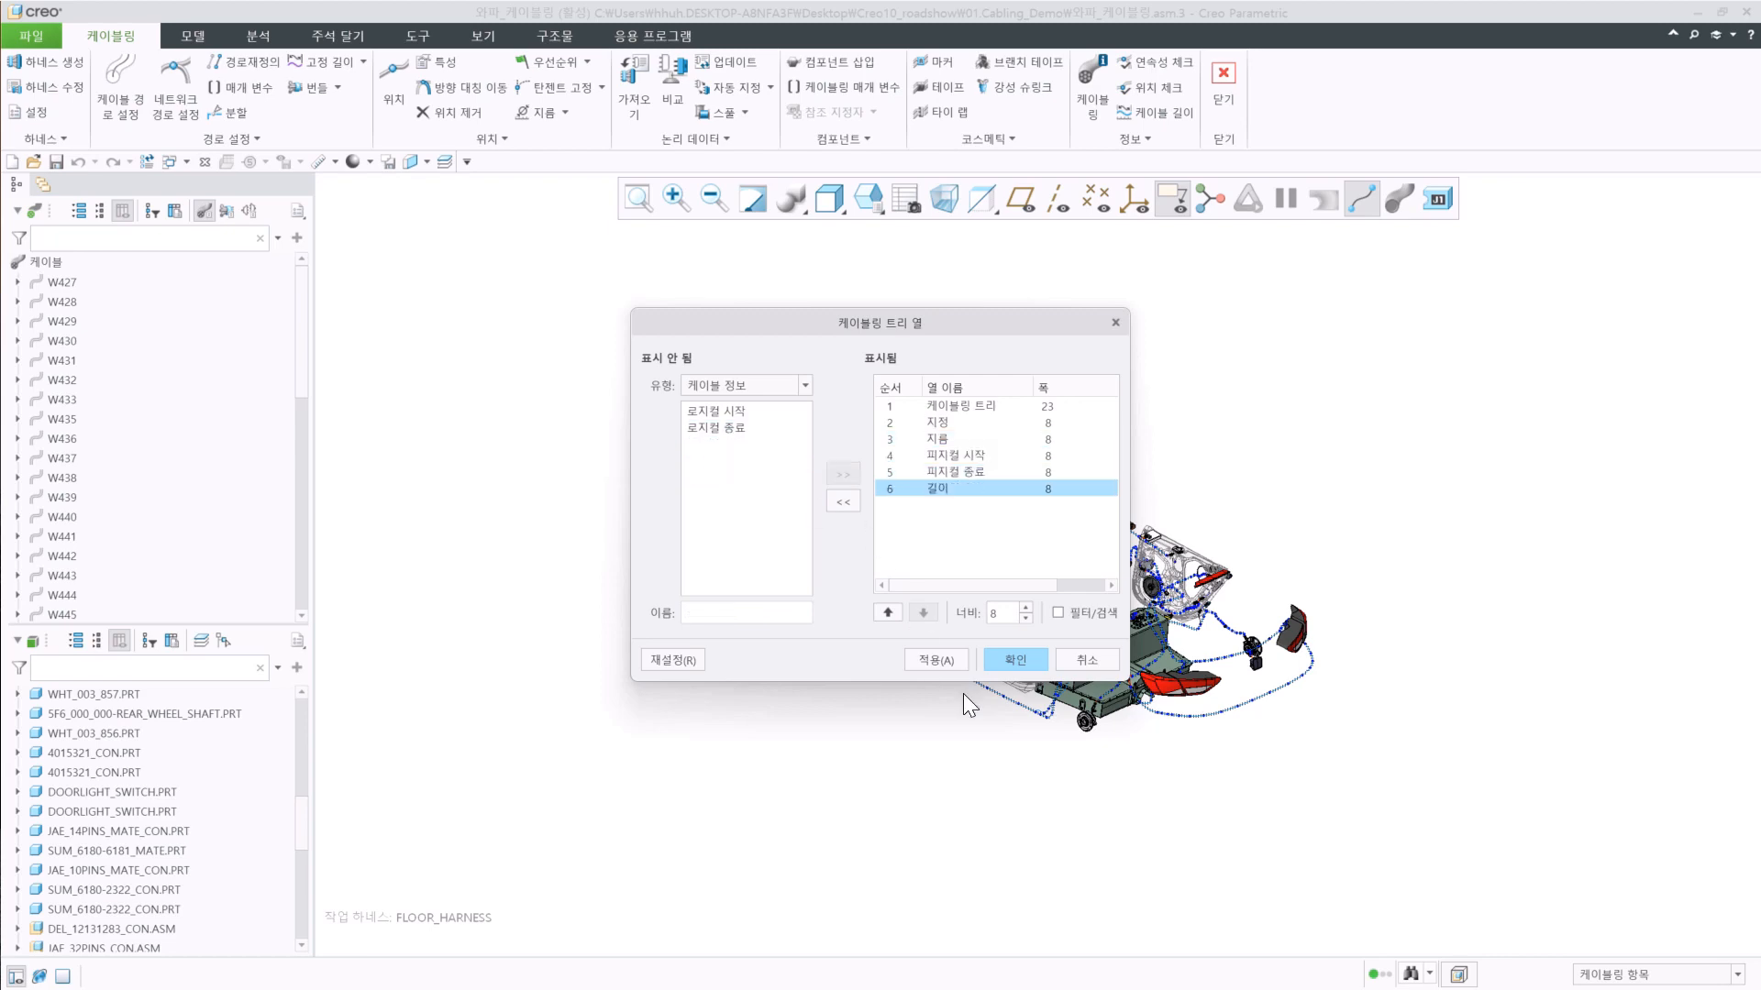
click(1015, 659)
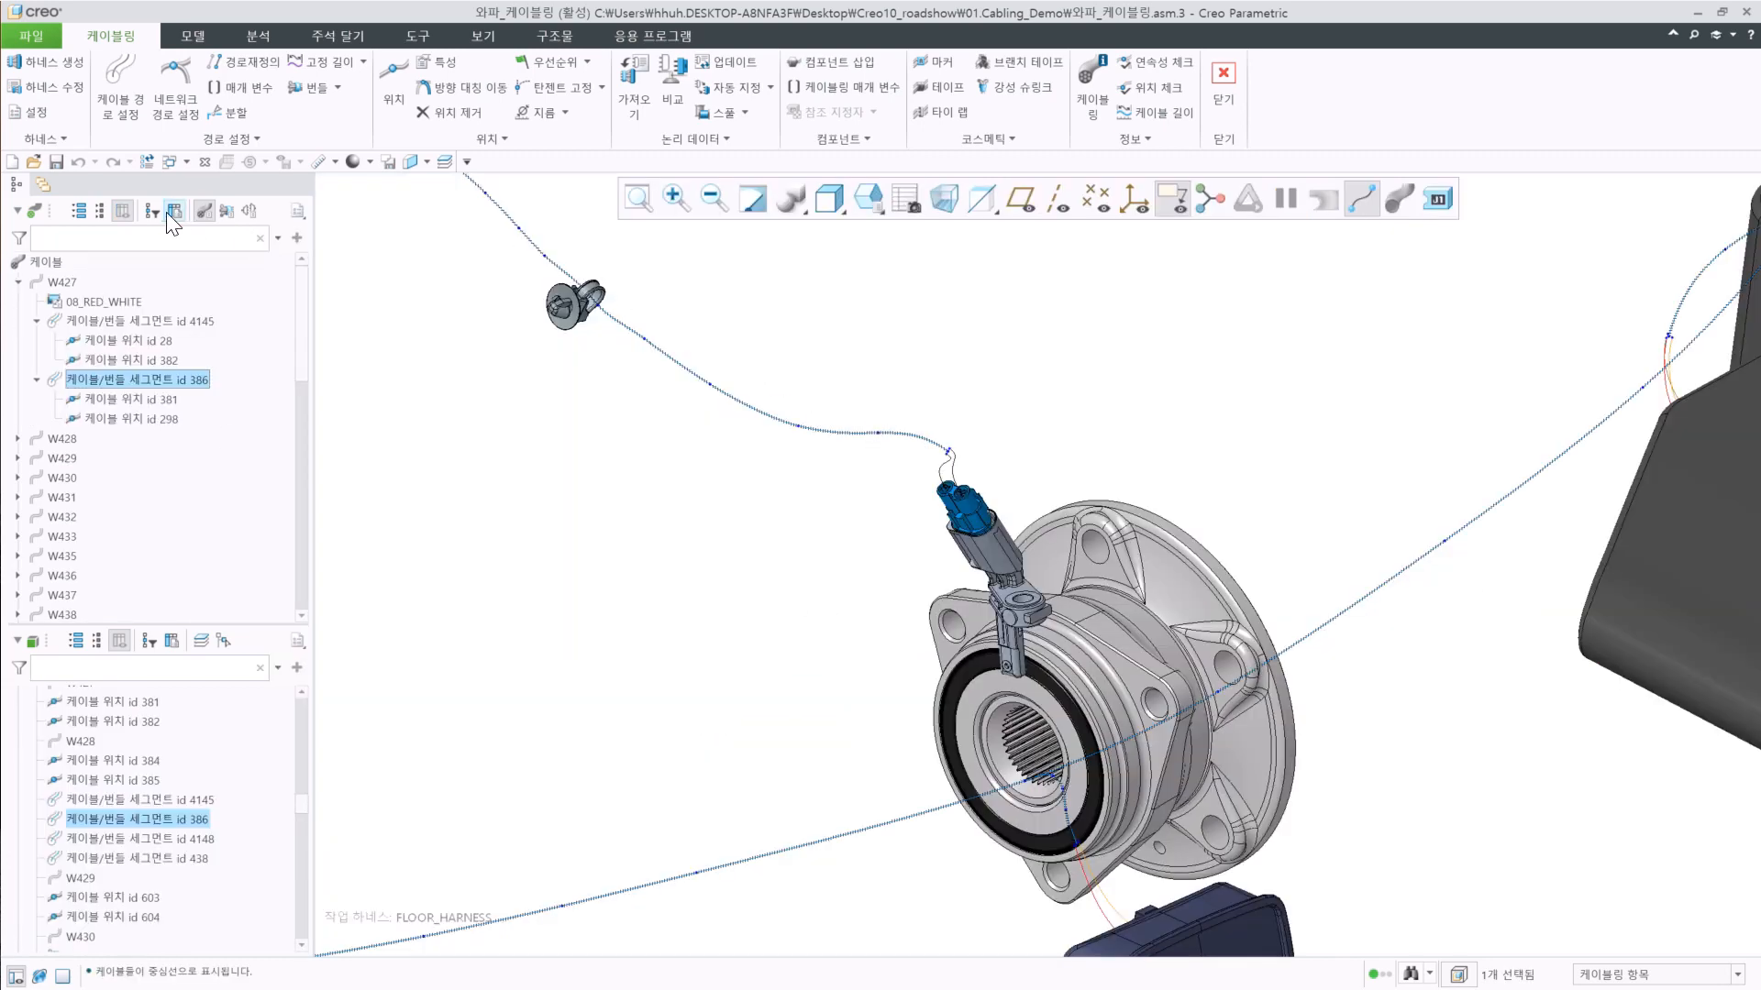
Show bundles in the cabling tree, add the 지름 column, and collapse bundle B4.
click(434, 393)
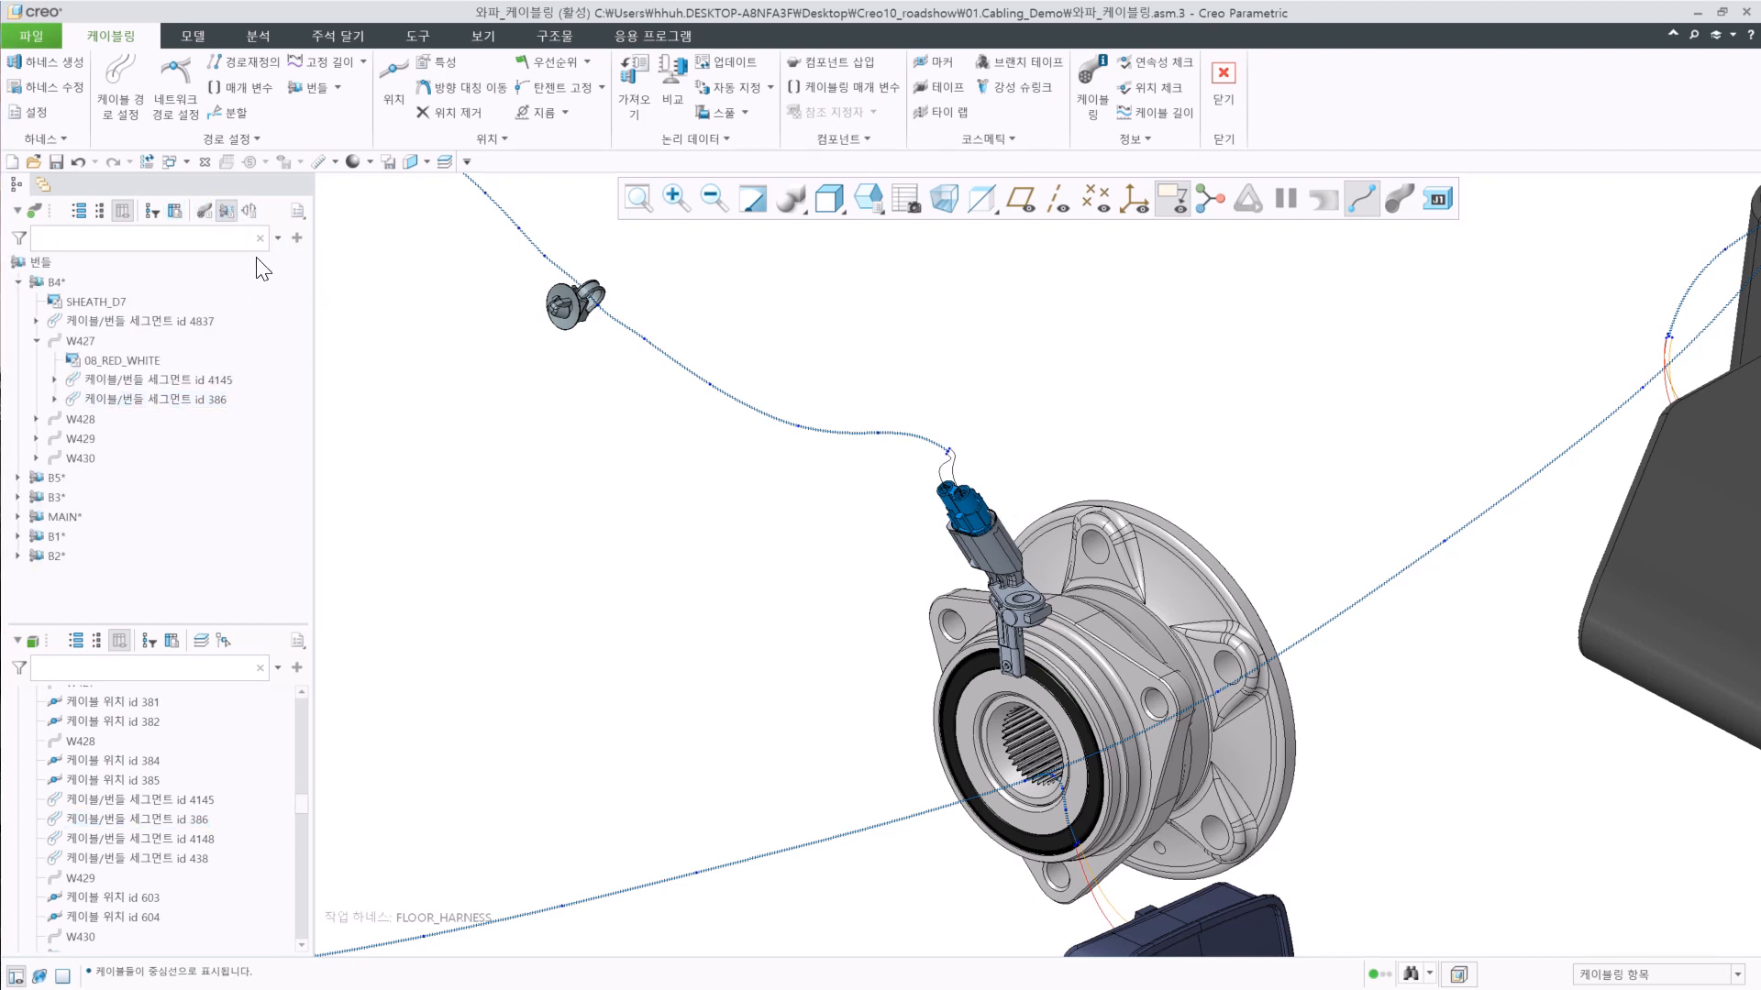
click(173, 210)
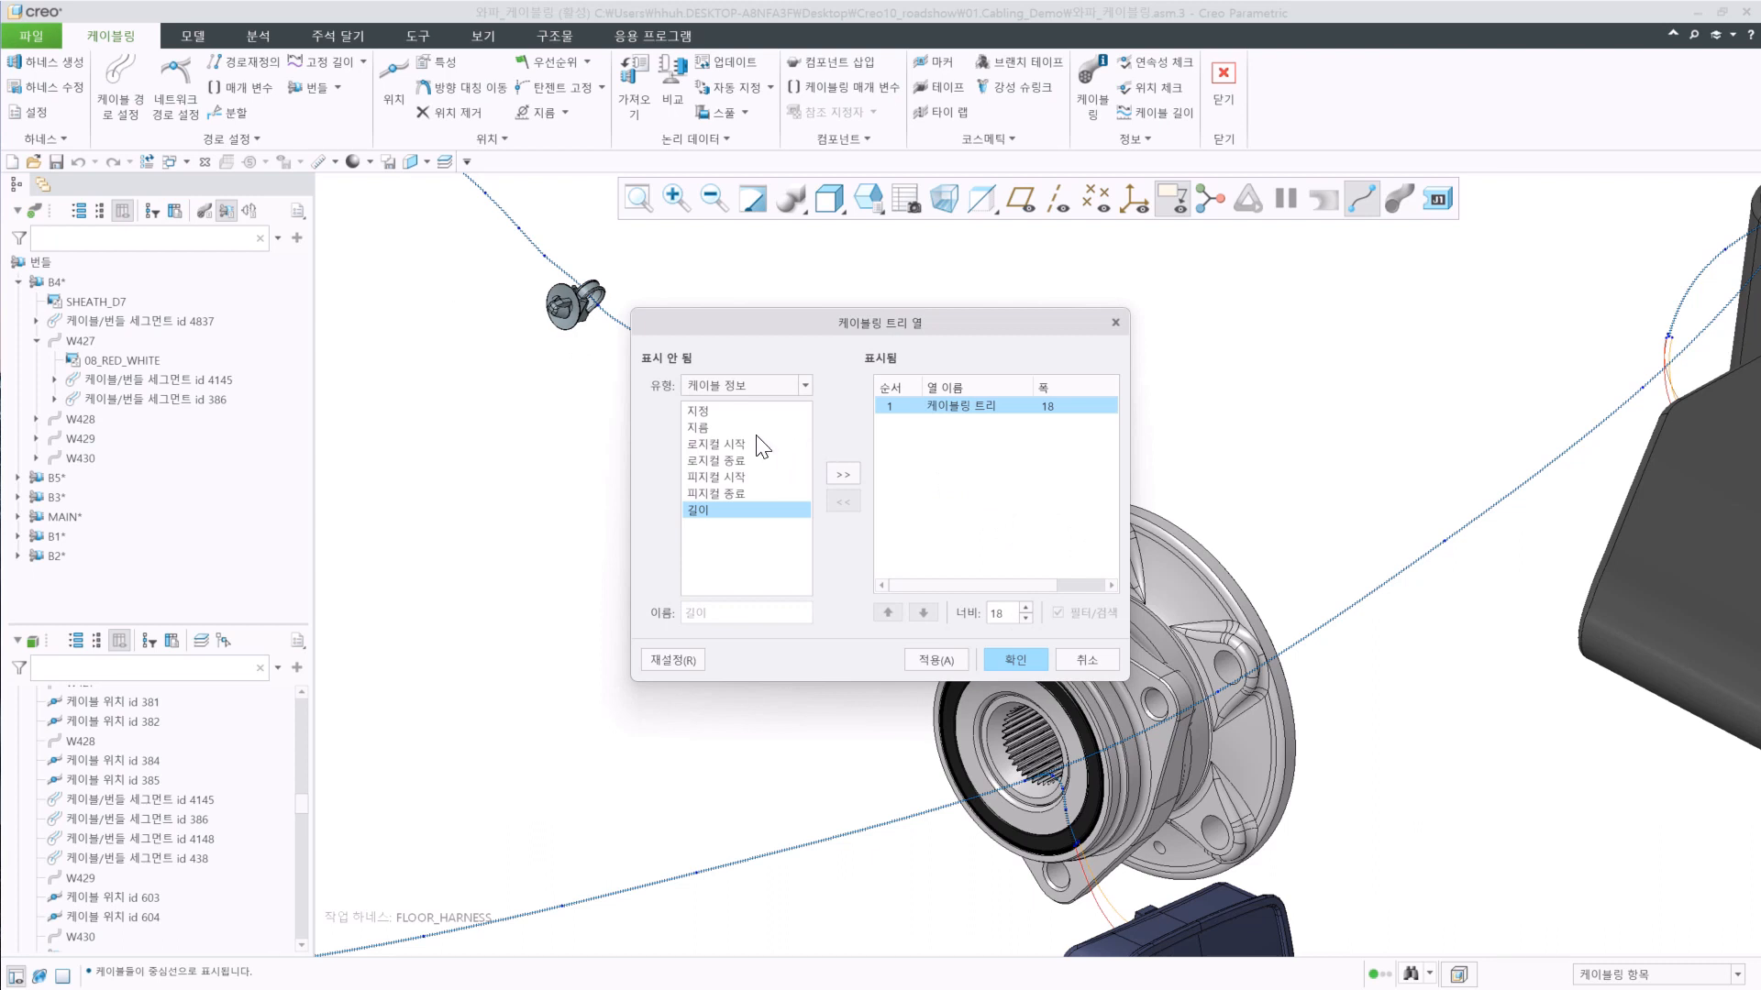
double_click(719, 429)
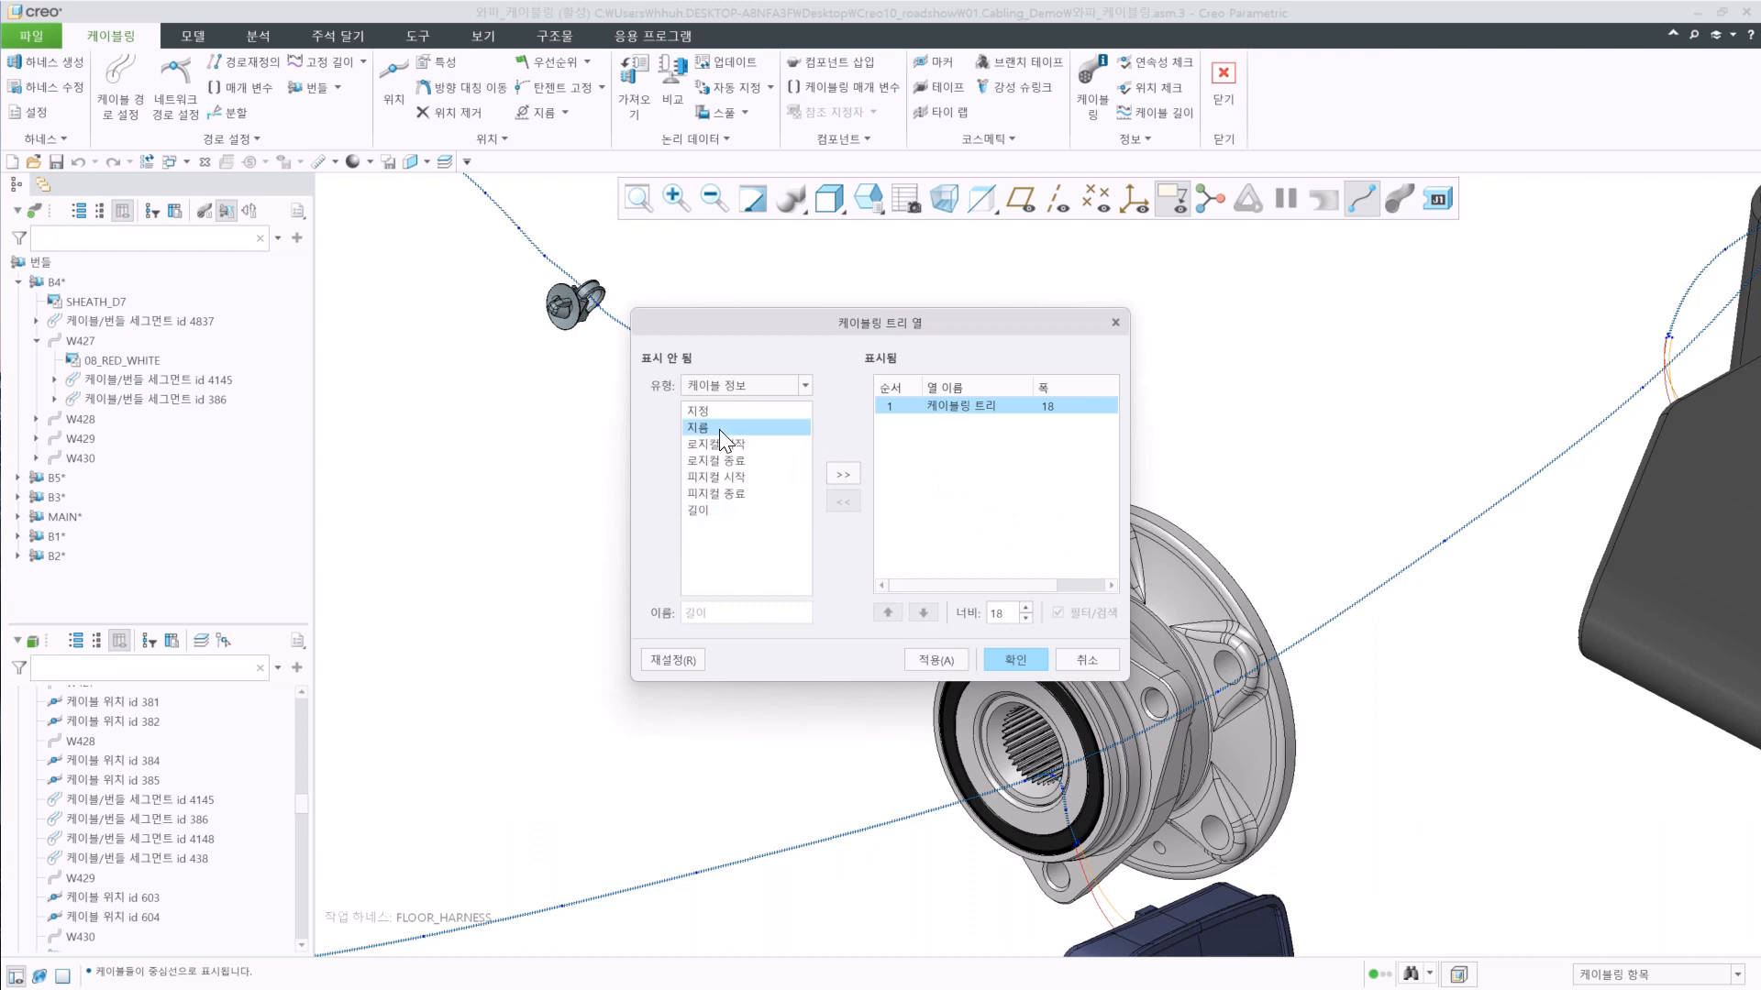
click(1033, 655)
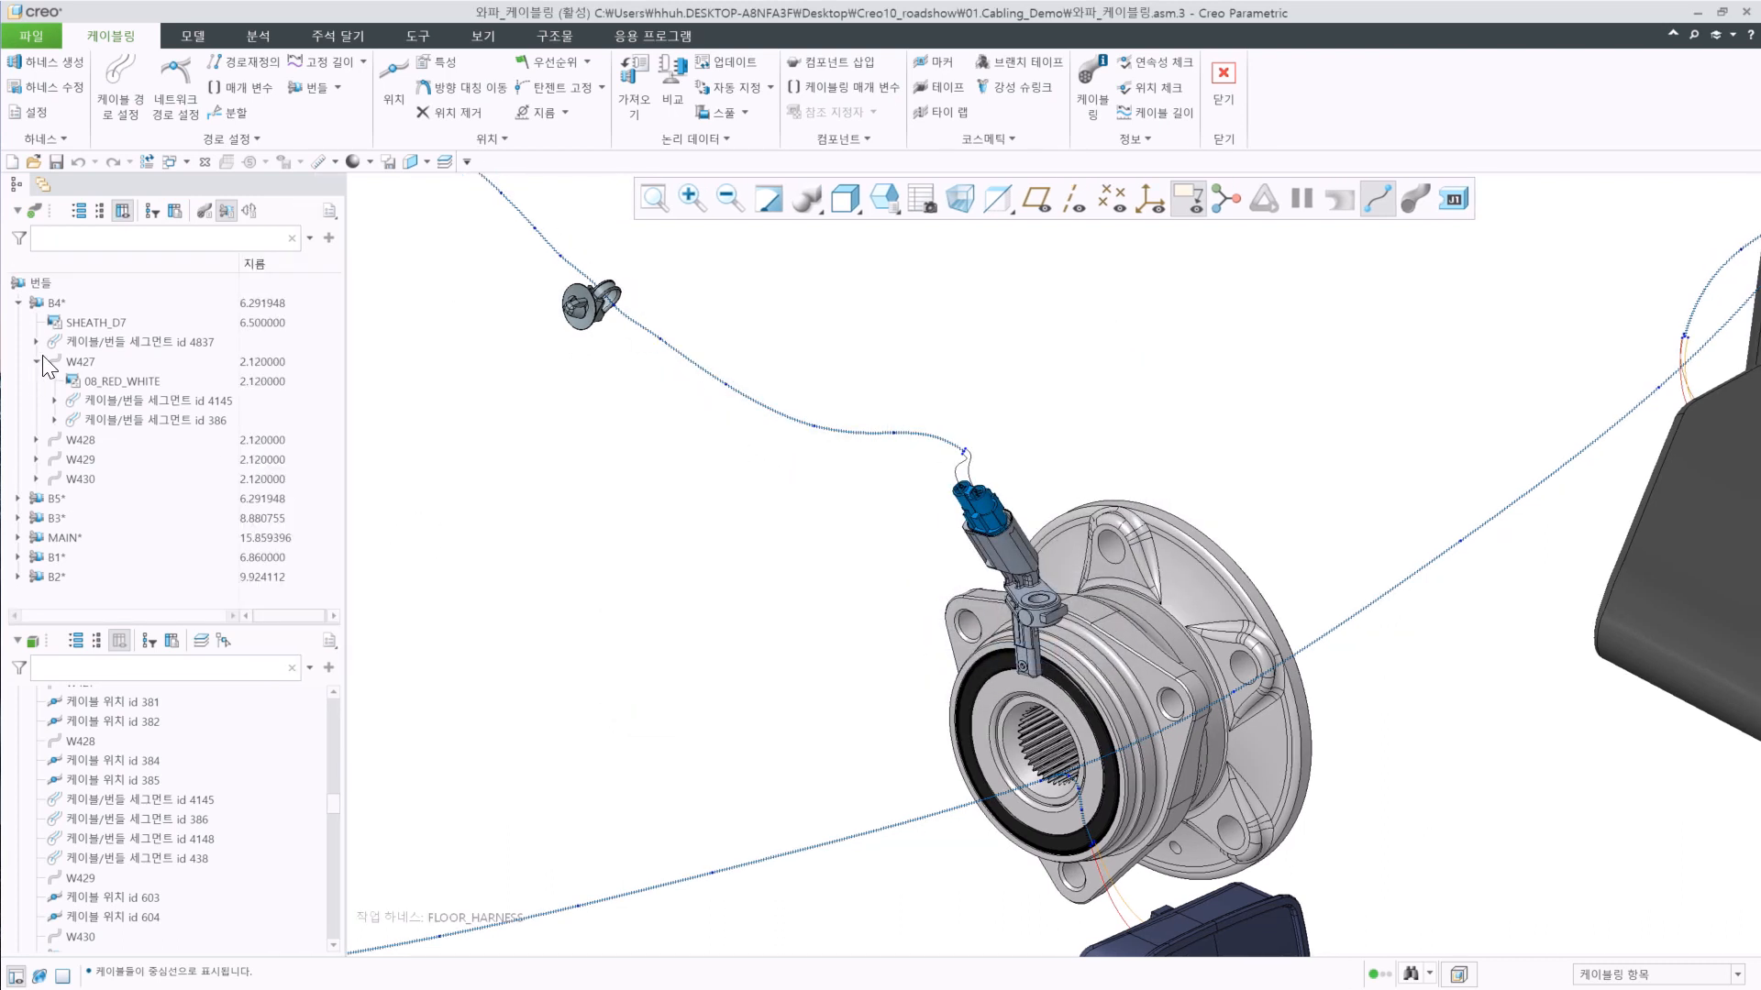
click(18, 302)
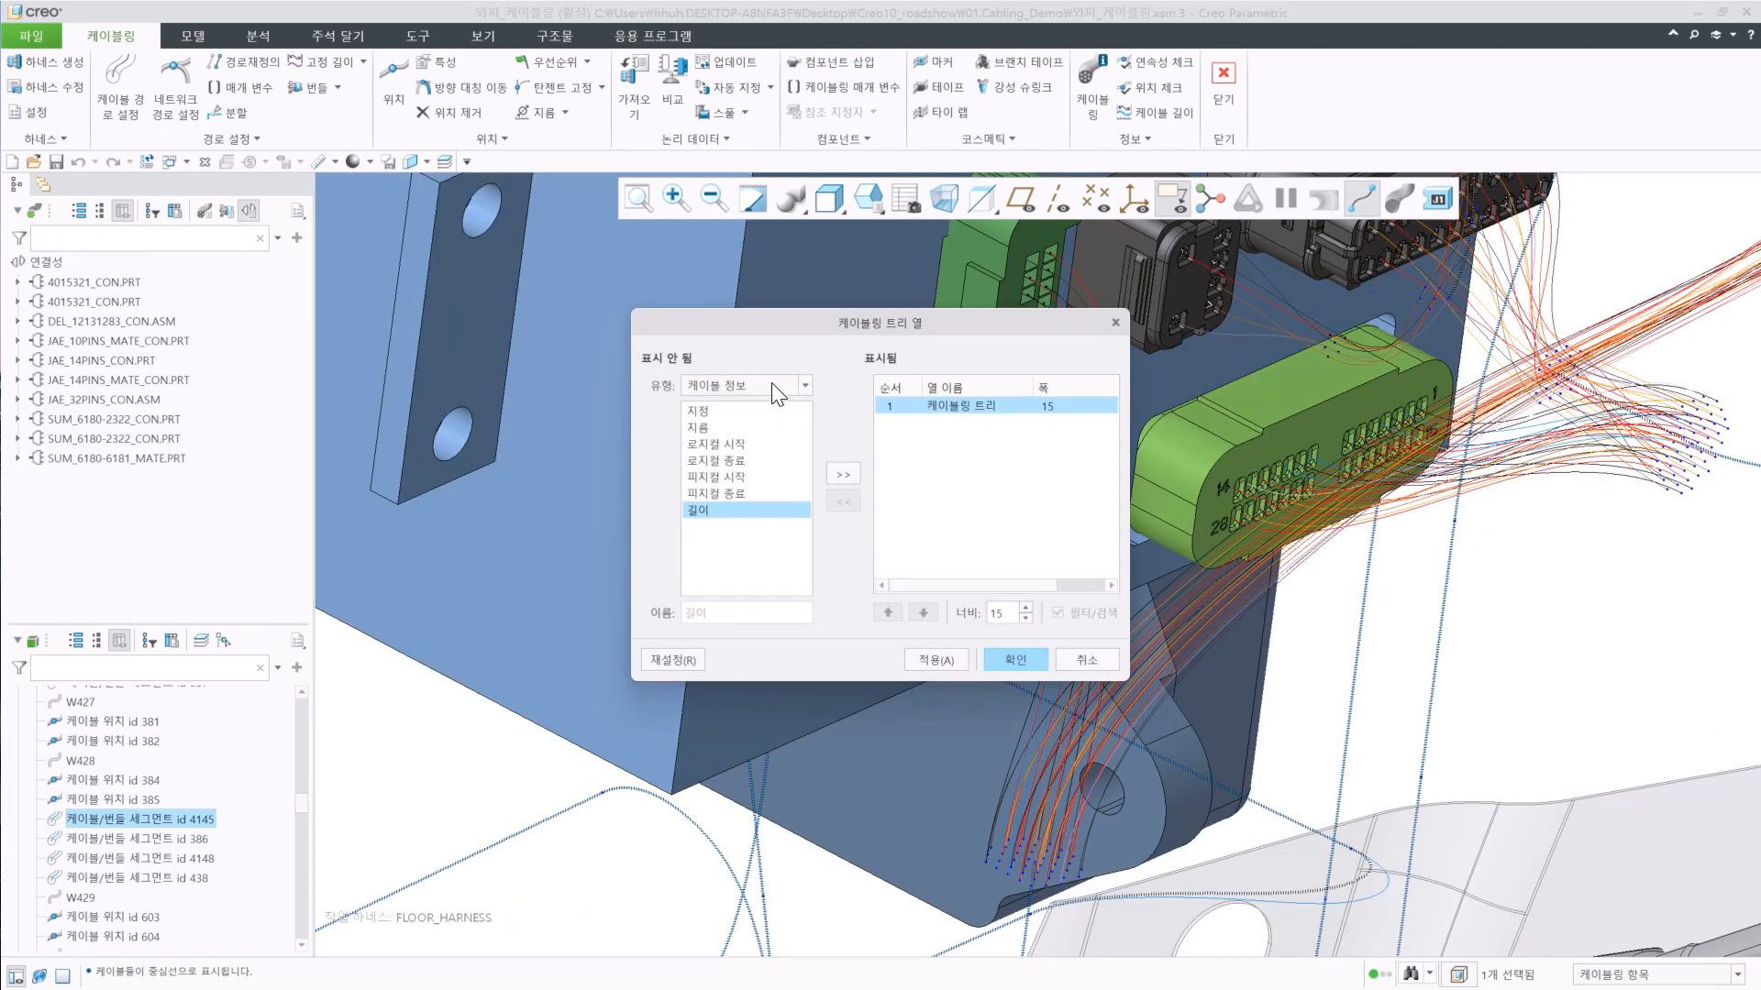
Add the 피처 이름 column from the 정보 category to the connectivity view of the cabling tree.
click(778, 394)
click(734, 442)
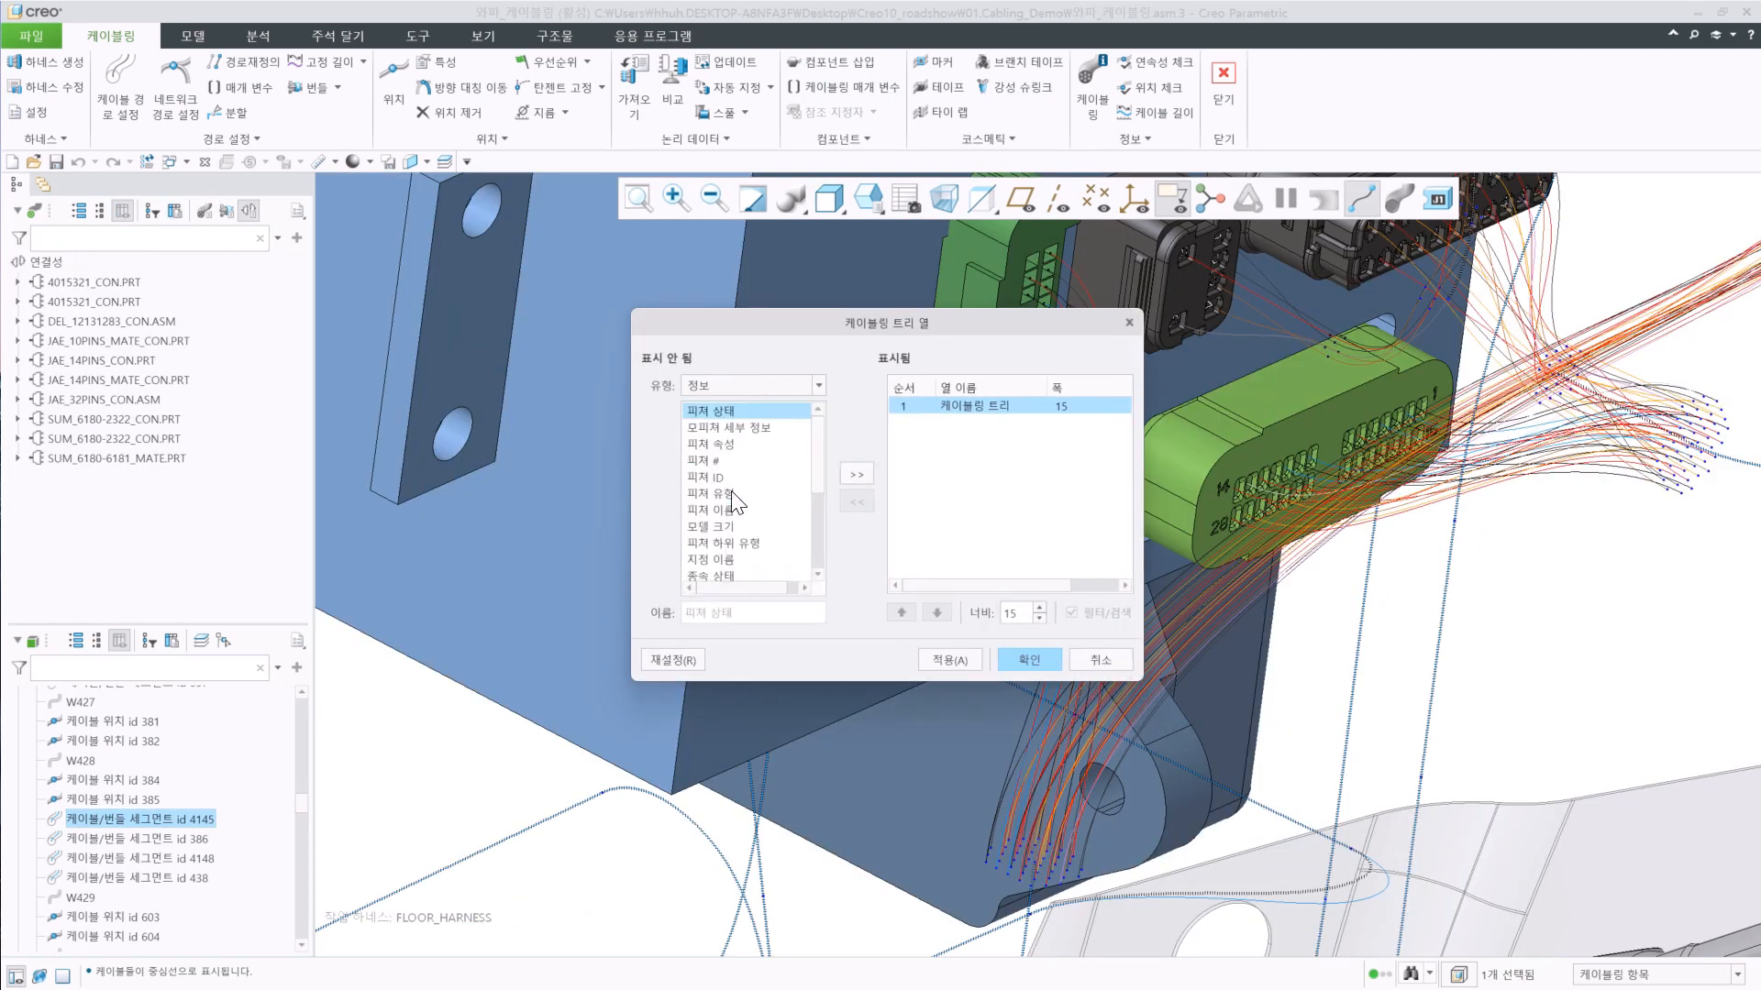
double_click(729, 510)
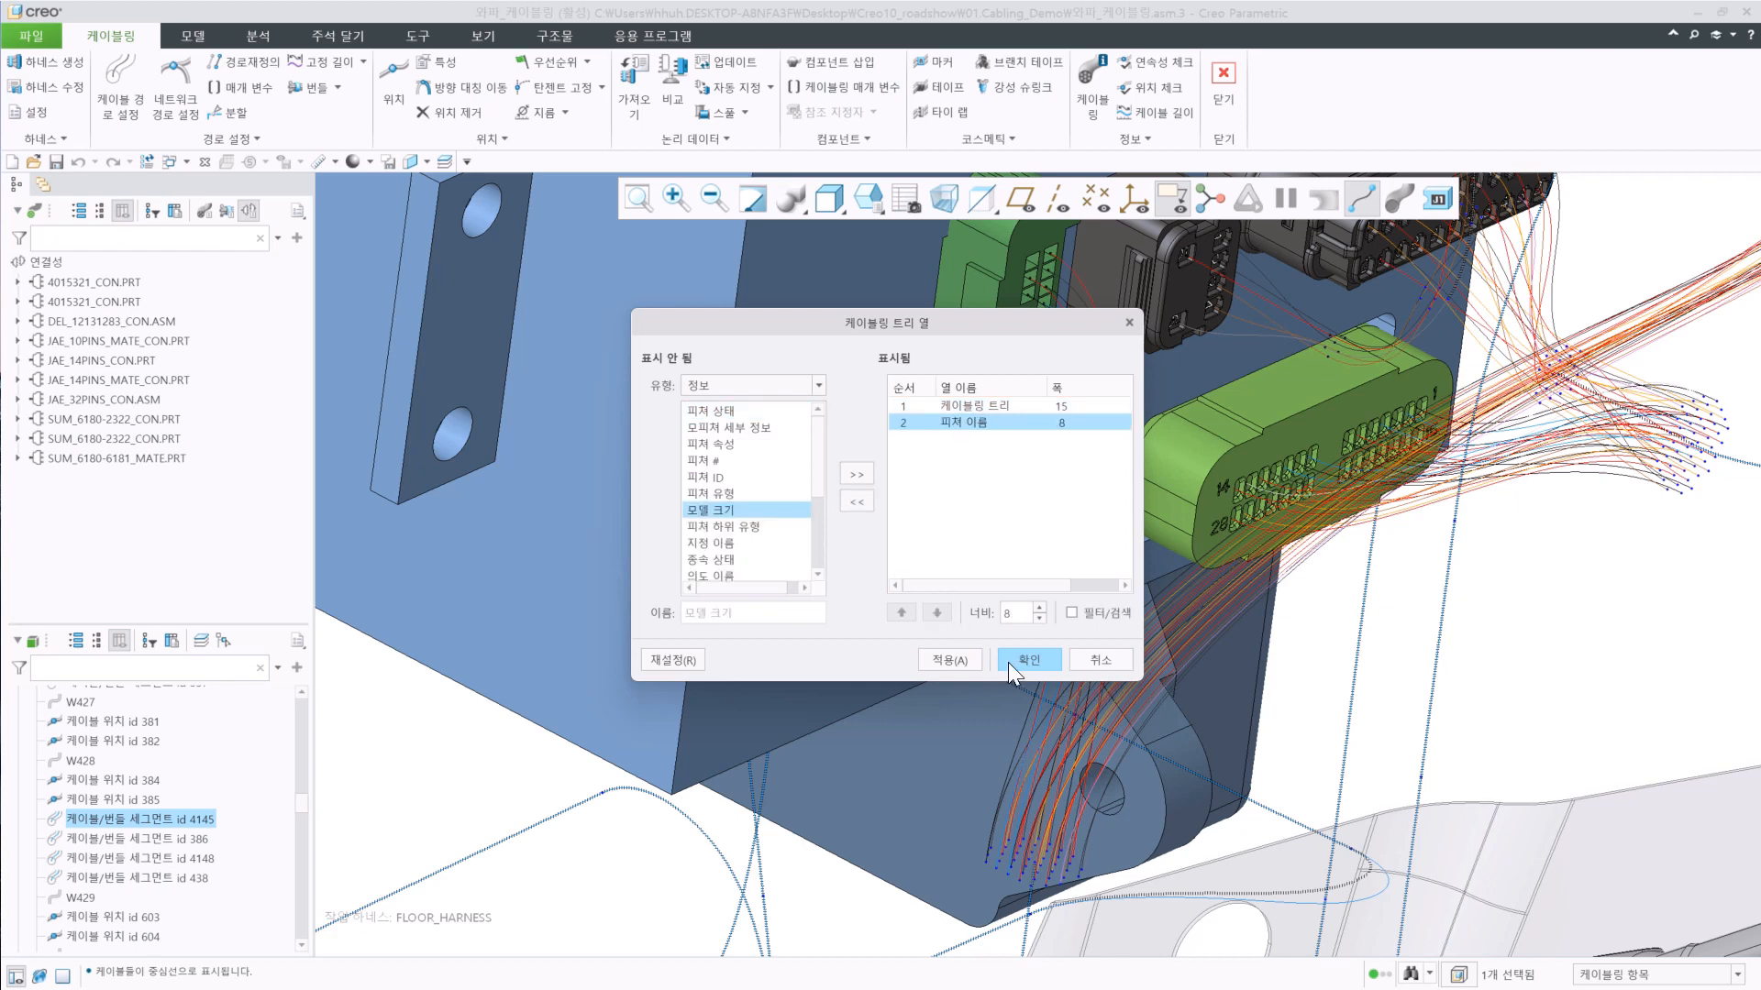
click(1027, 660)
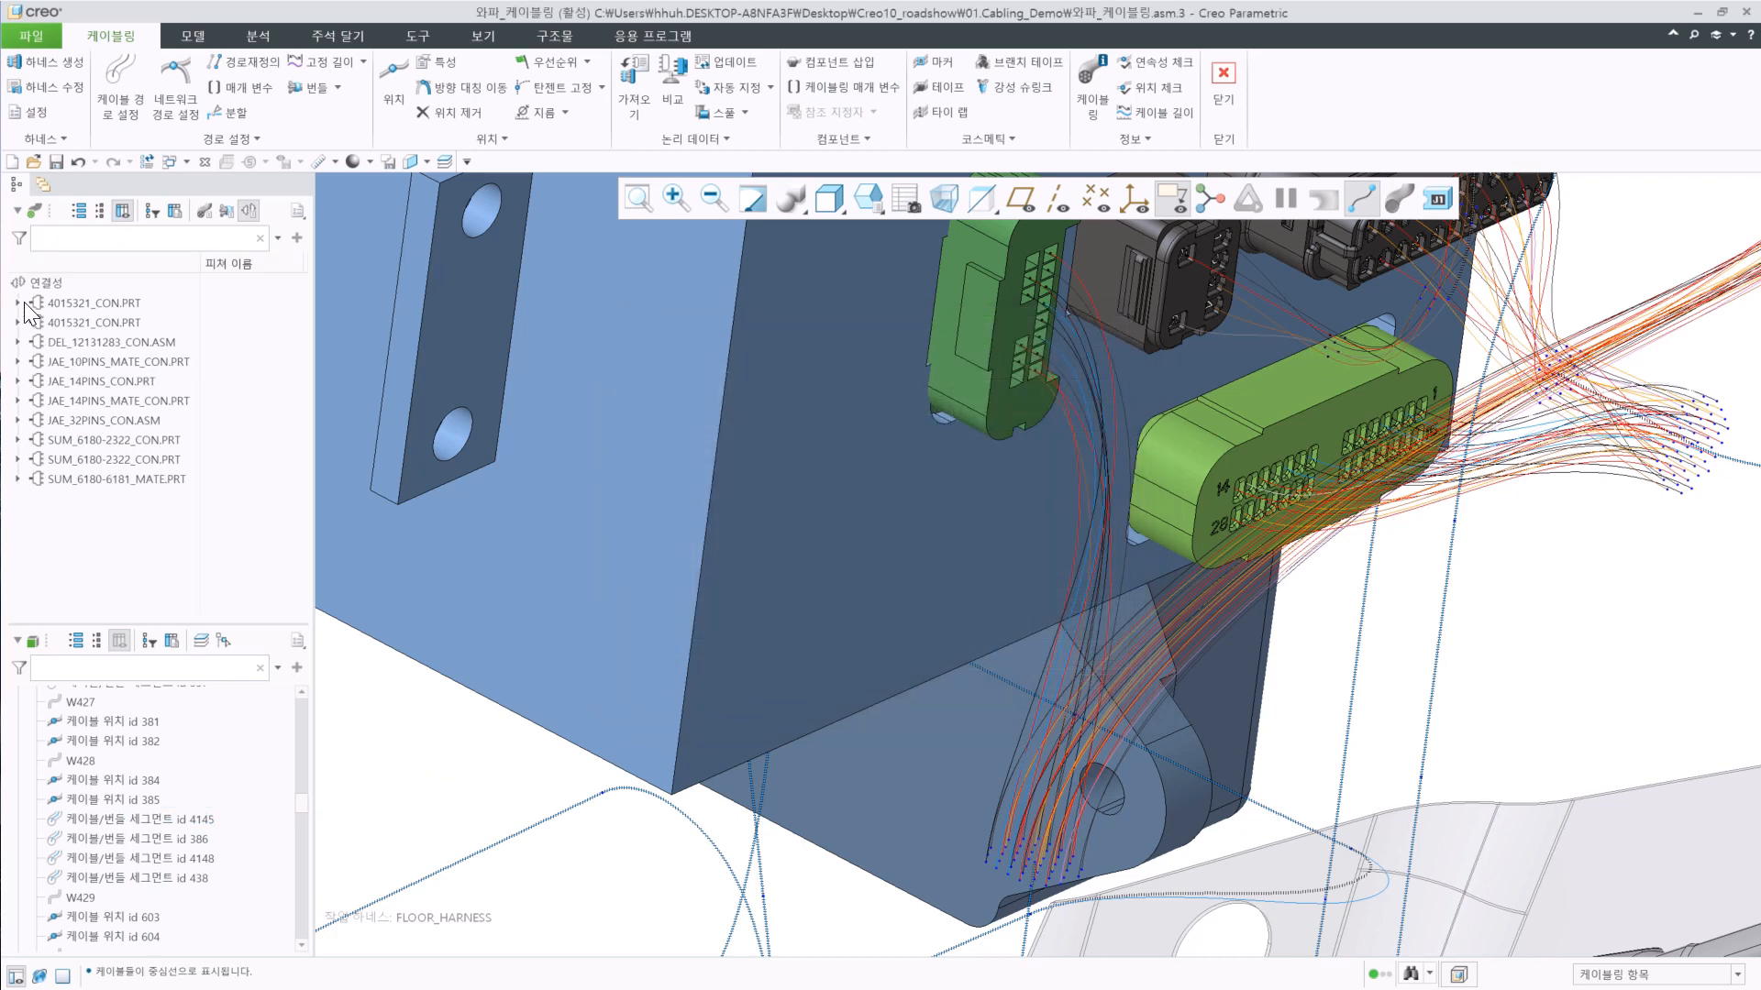
Expand the first 4015321_CON.PRT connection down to cable W427 and zoom to its mating connector JAE_14PINS_CON.PRT.
click(19, 303)
click(34, 325)
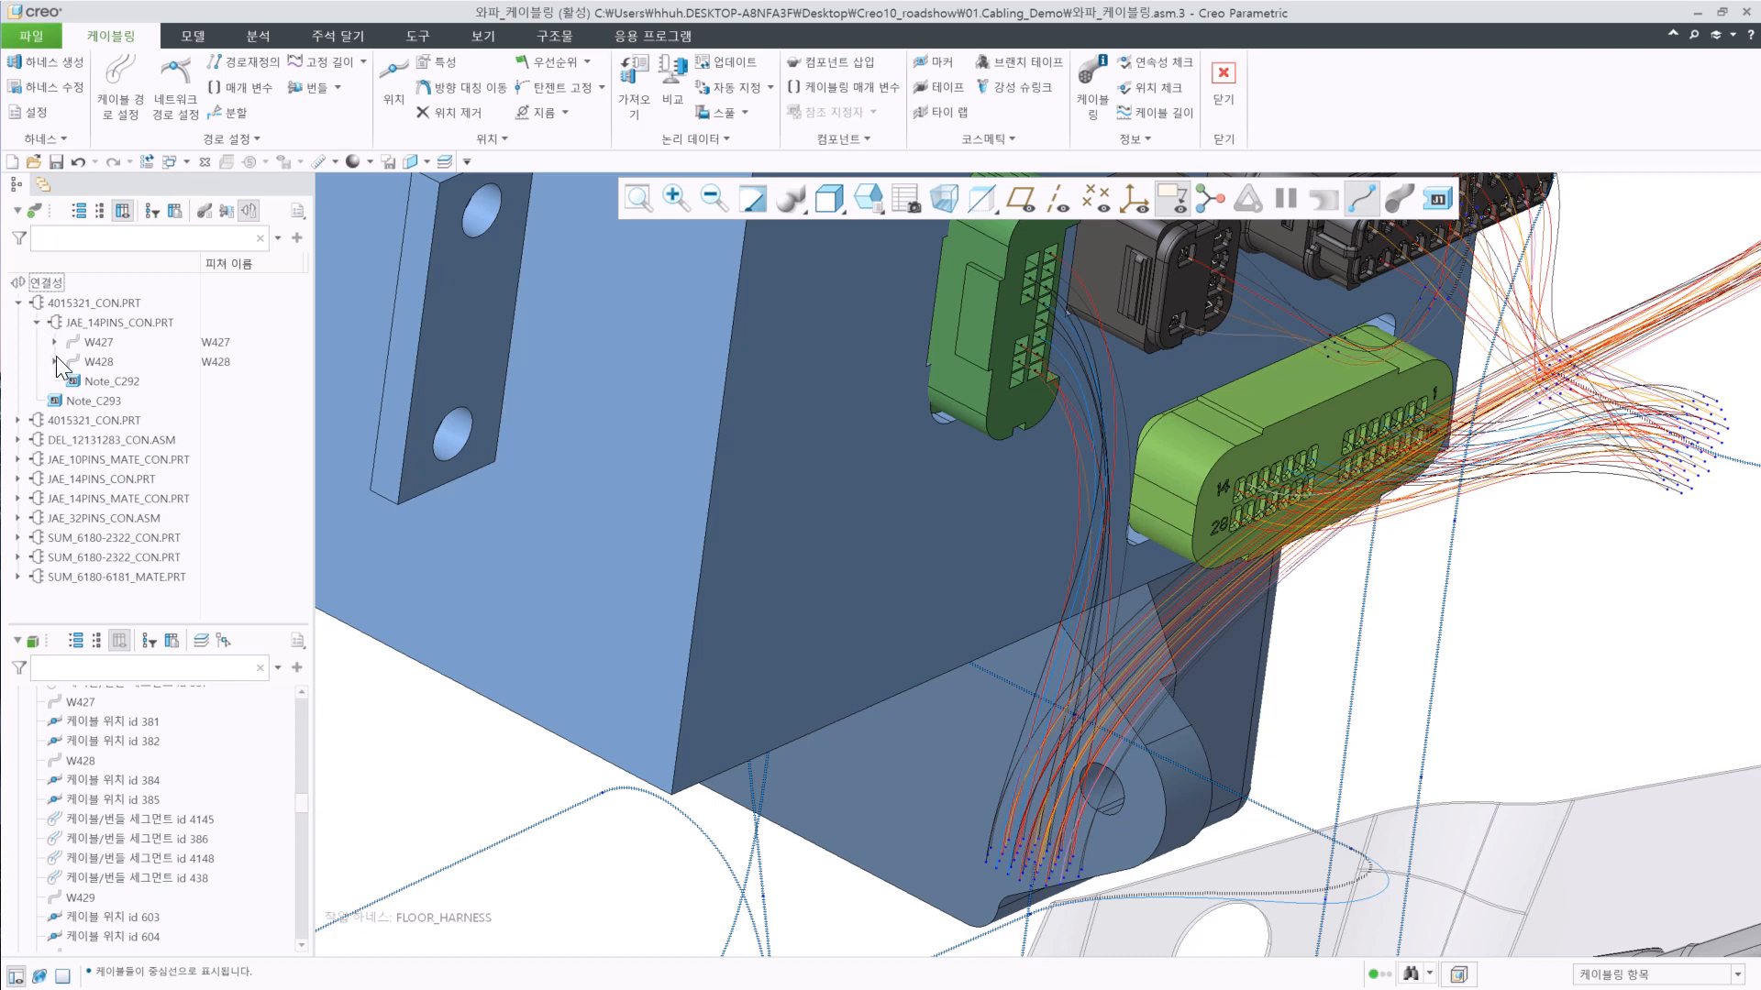
click(55, 342)
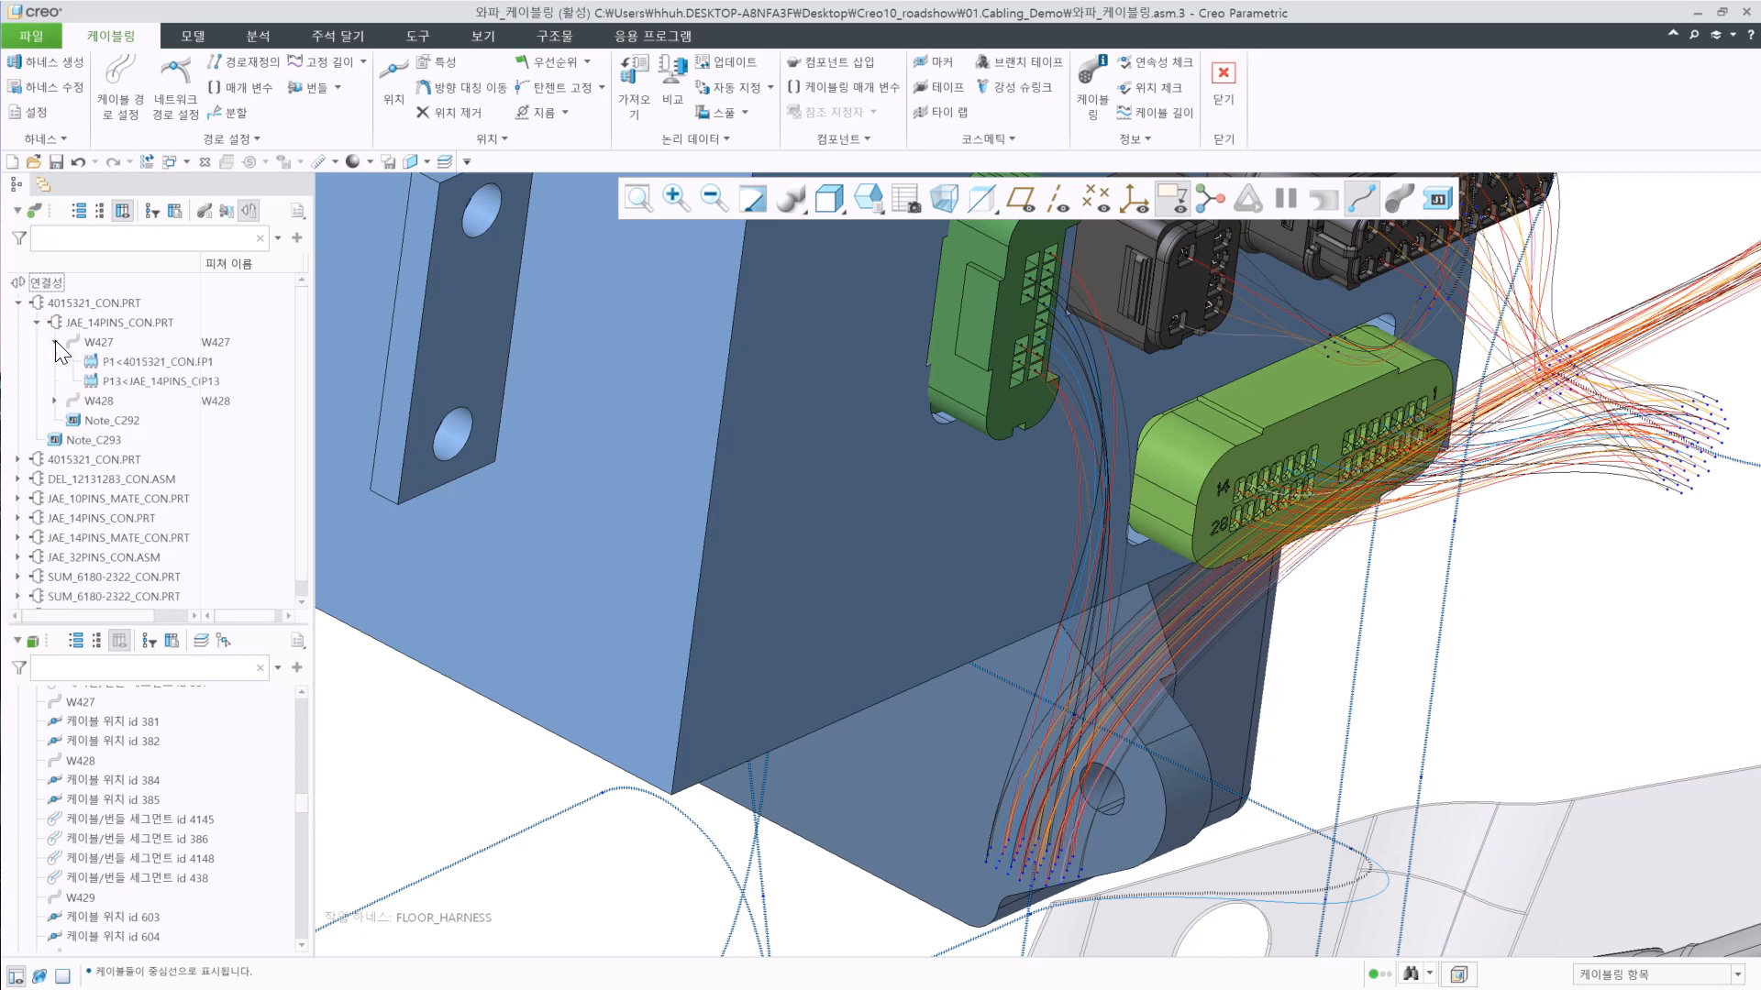
click(101, 360)
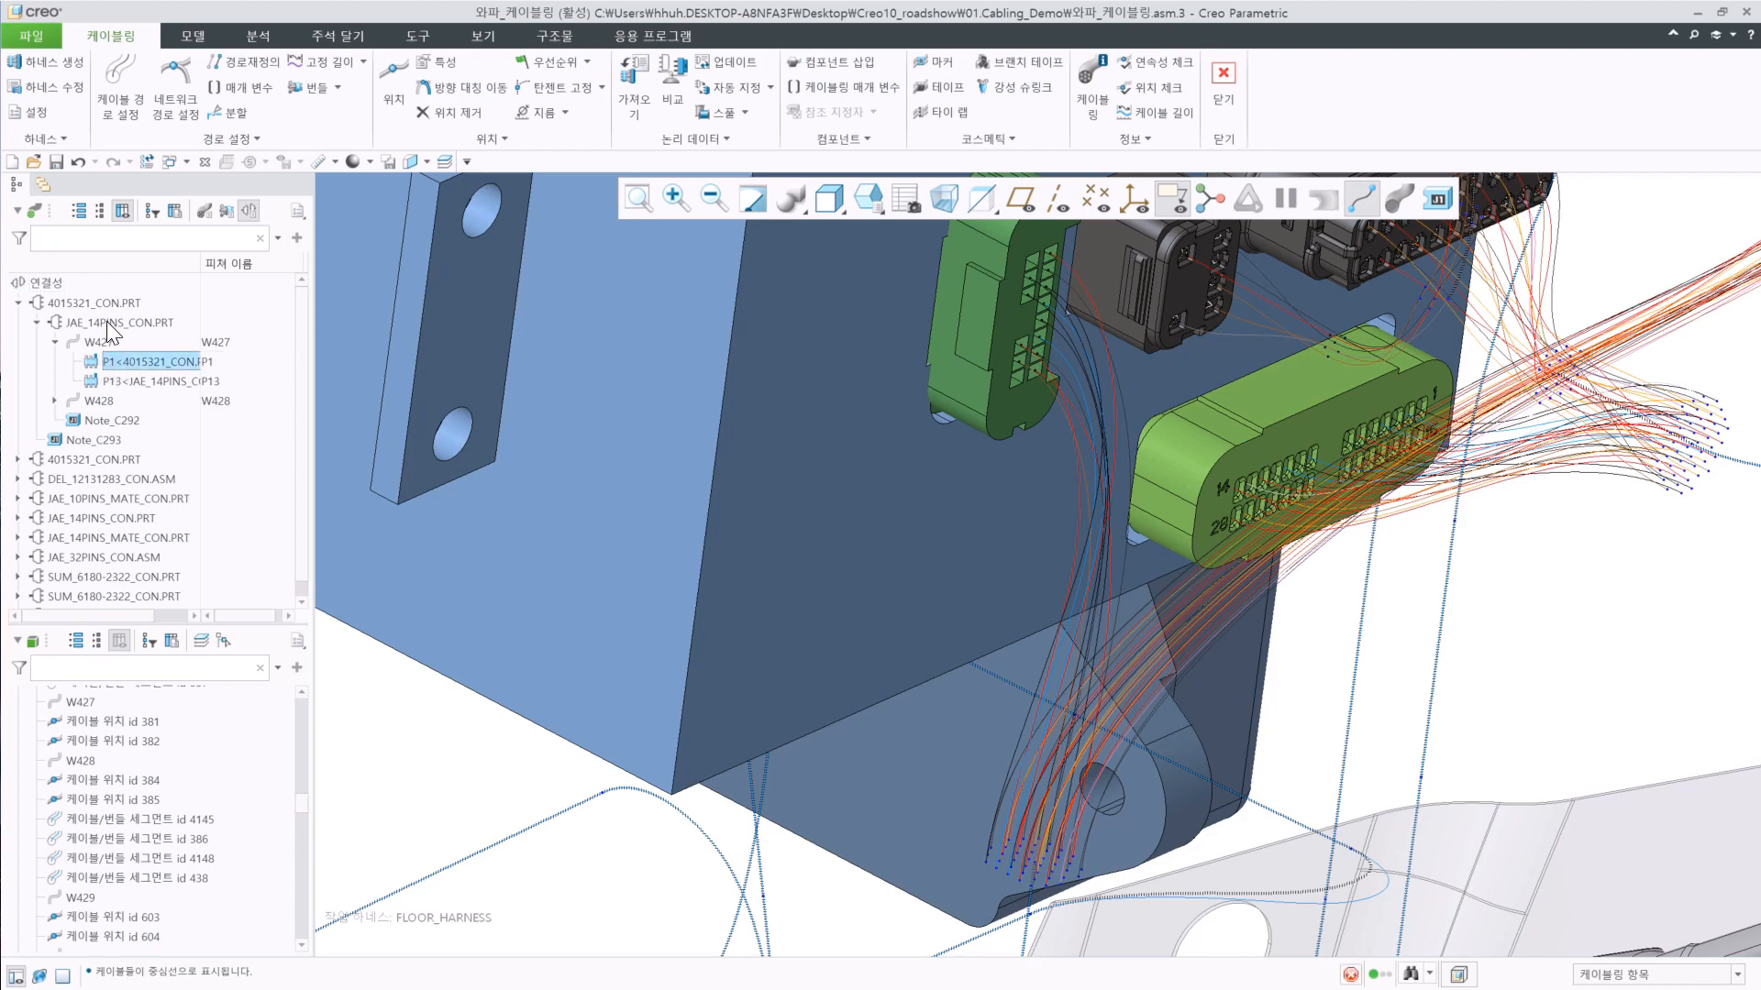
click(110, 321)
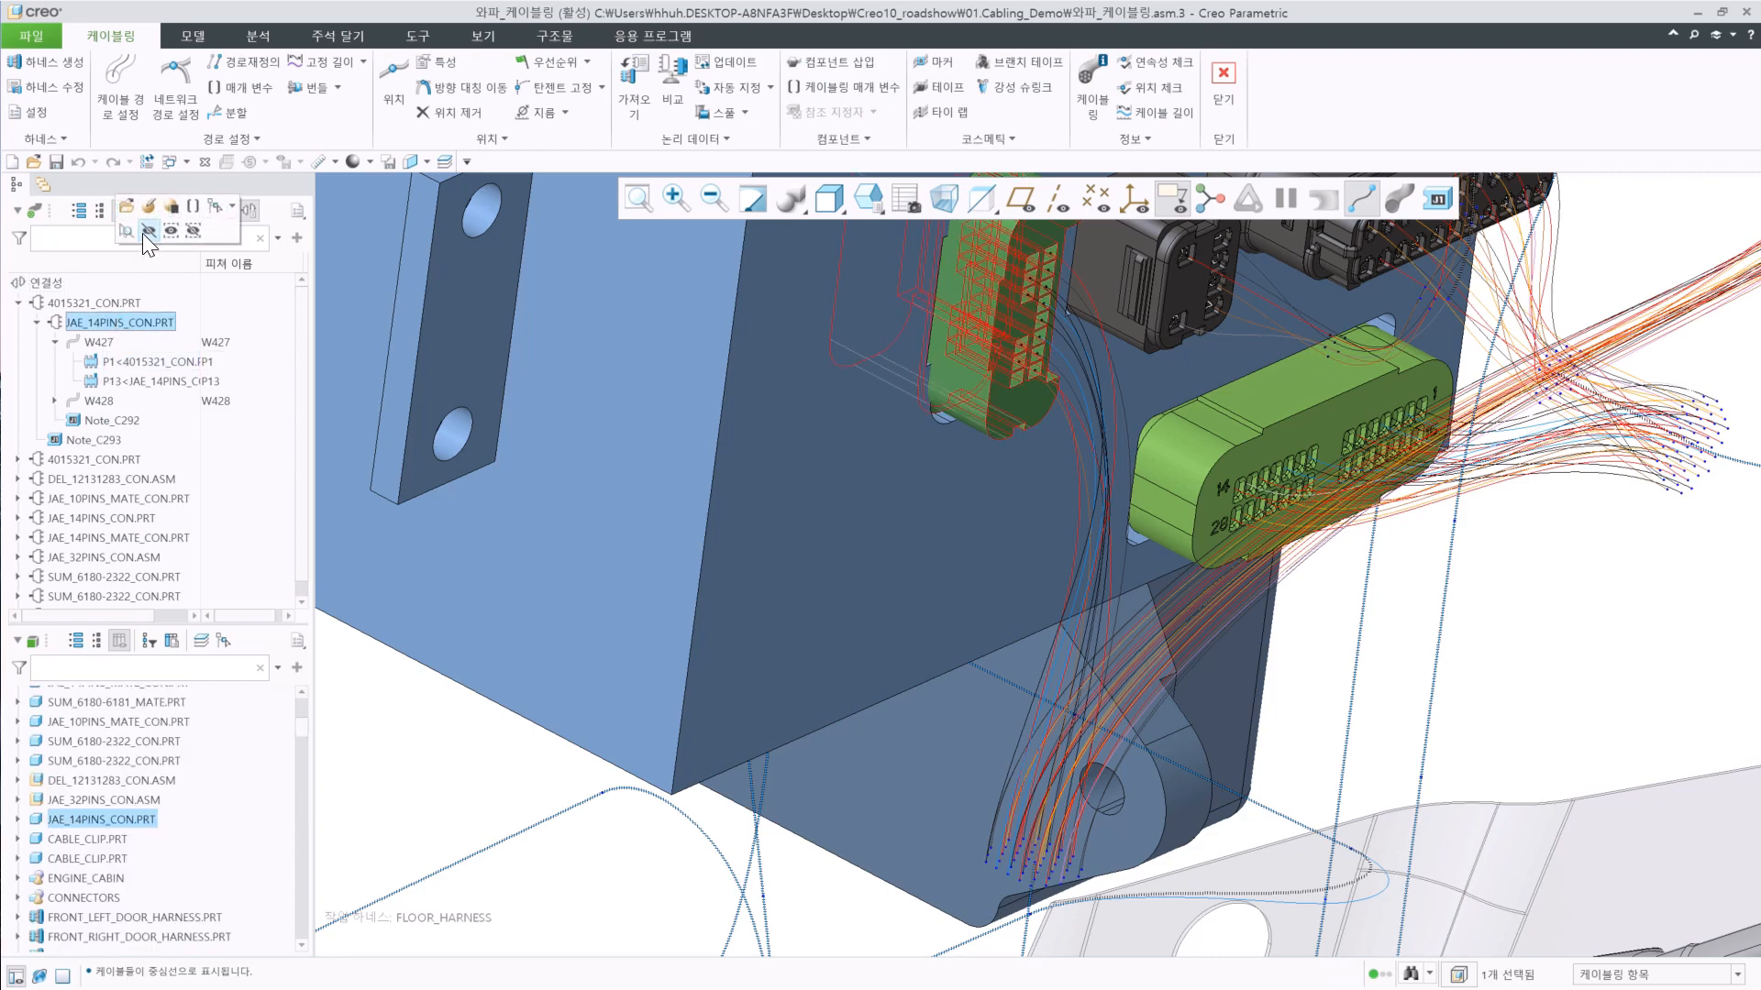
click(121, 231)
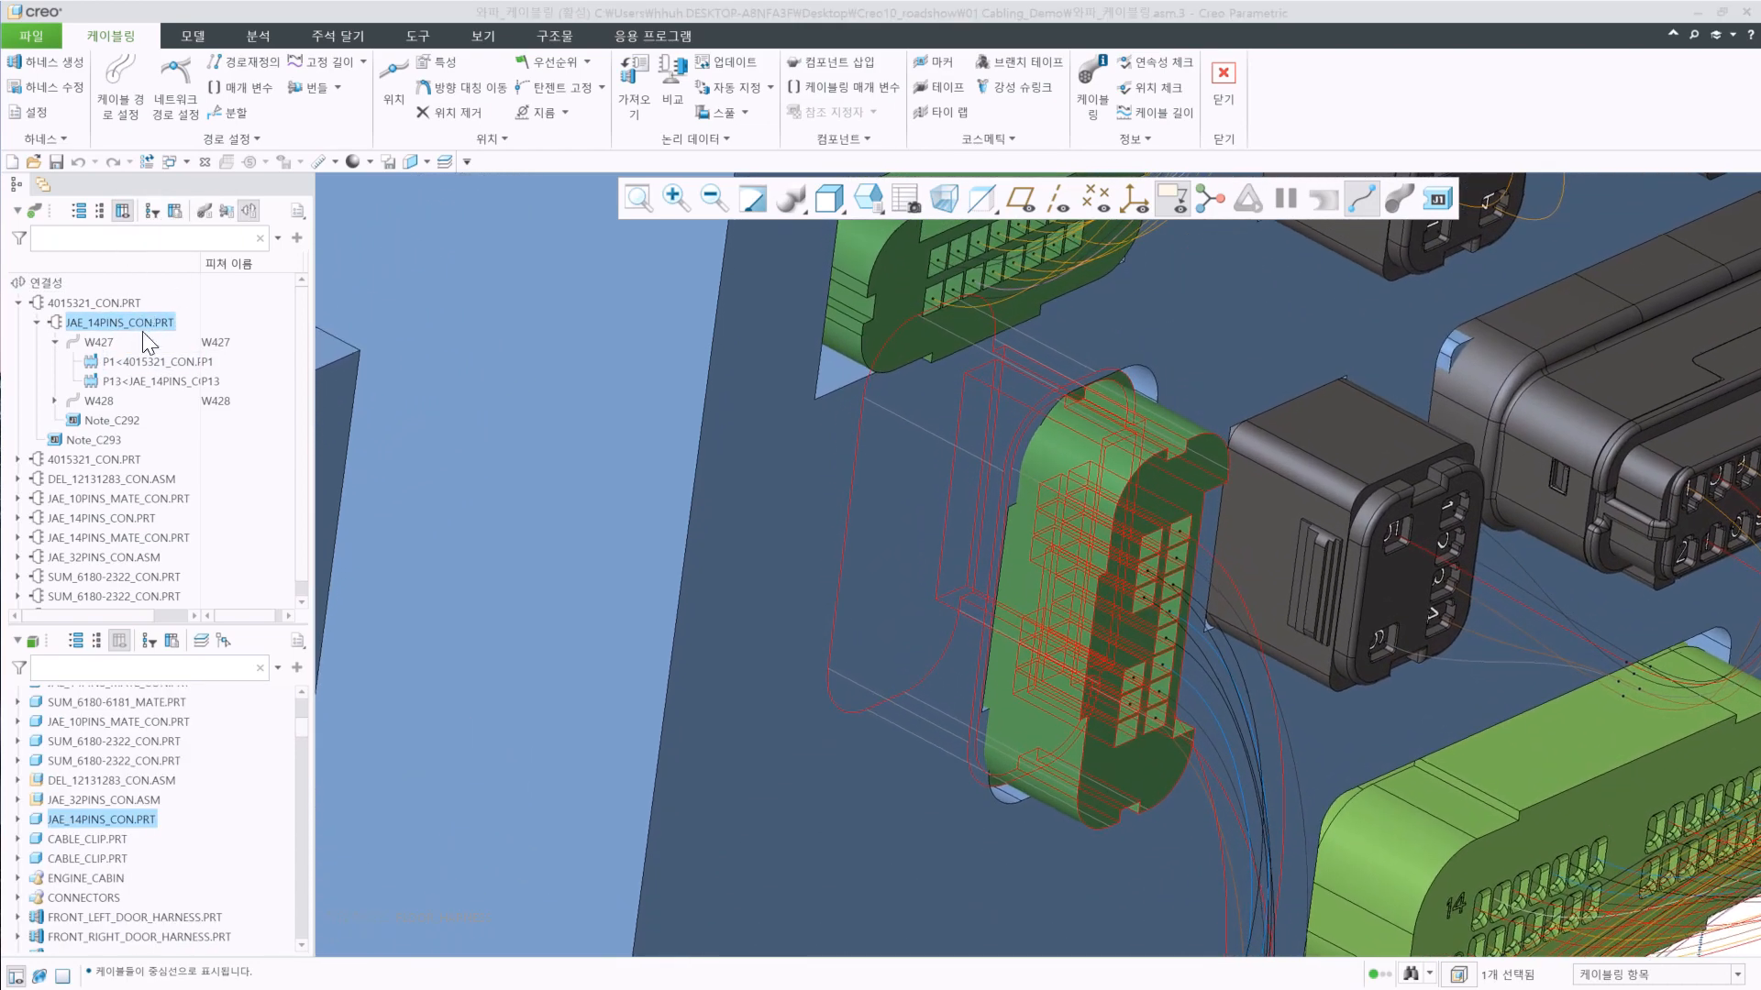
Zoom to the two end ports of cable W427, P1 on 4015321_CON.PRT and P13 on JAE_14PINS_CON.PRT.
click(129, 360)
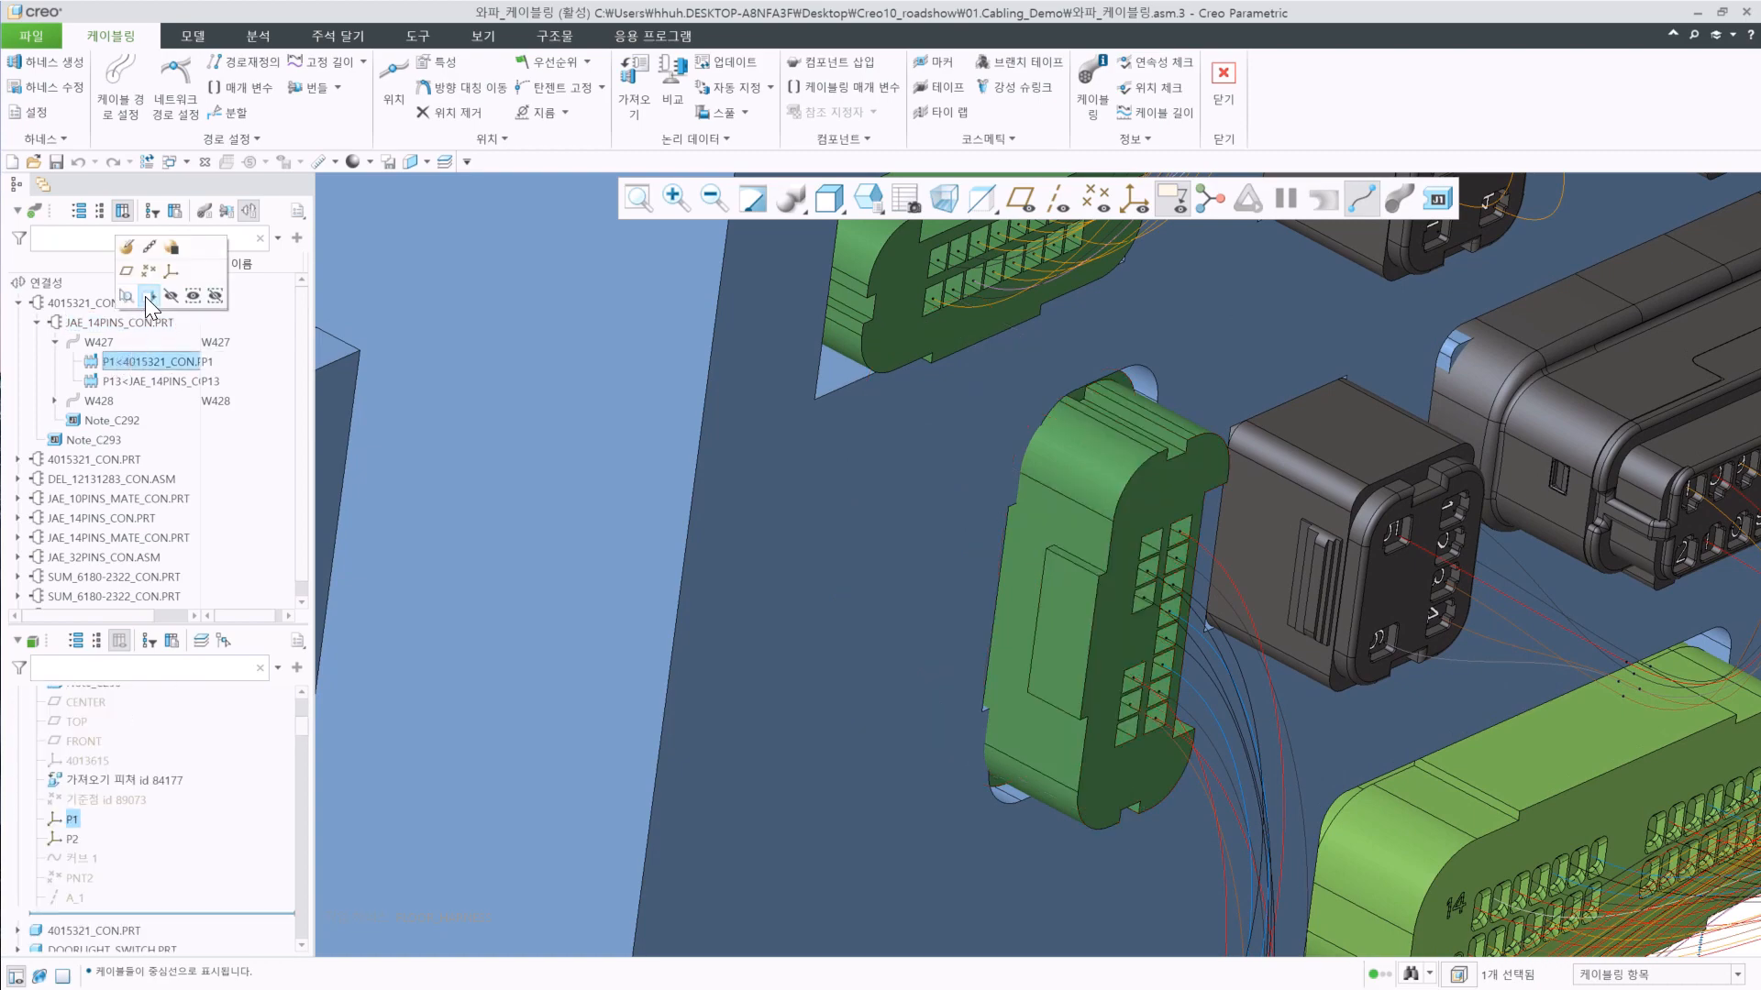
click(147, 295)
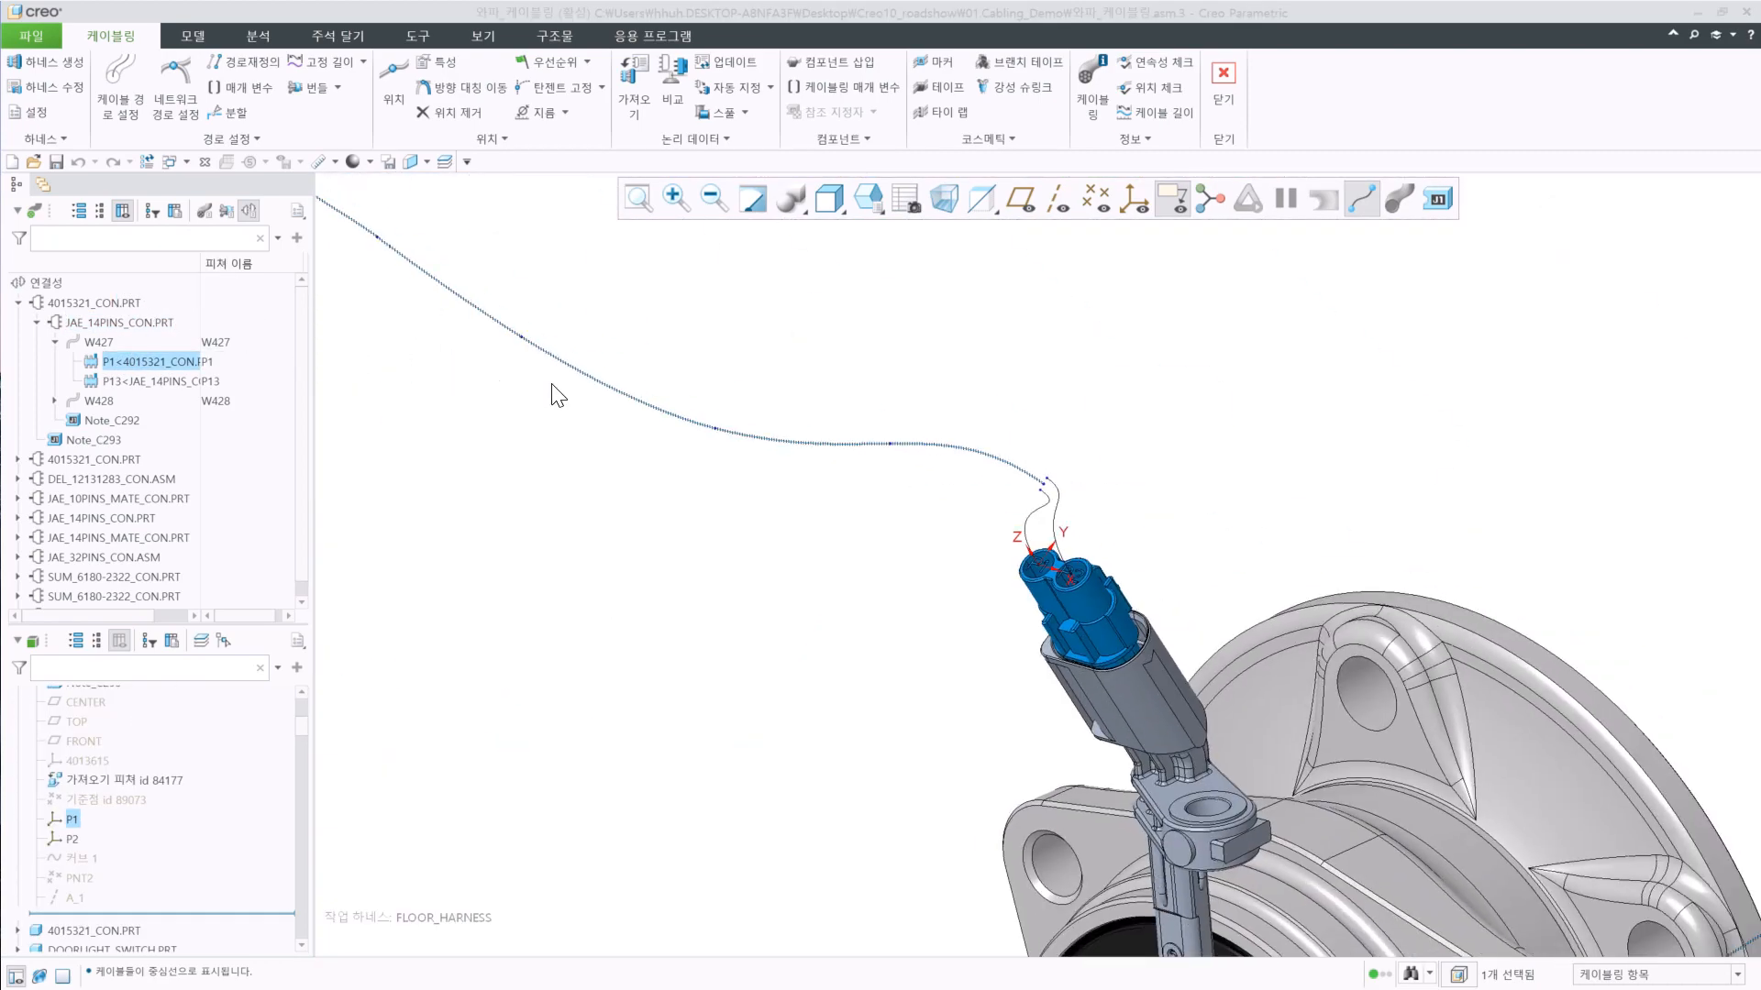
click(135, 383)
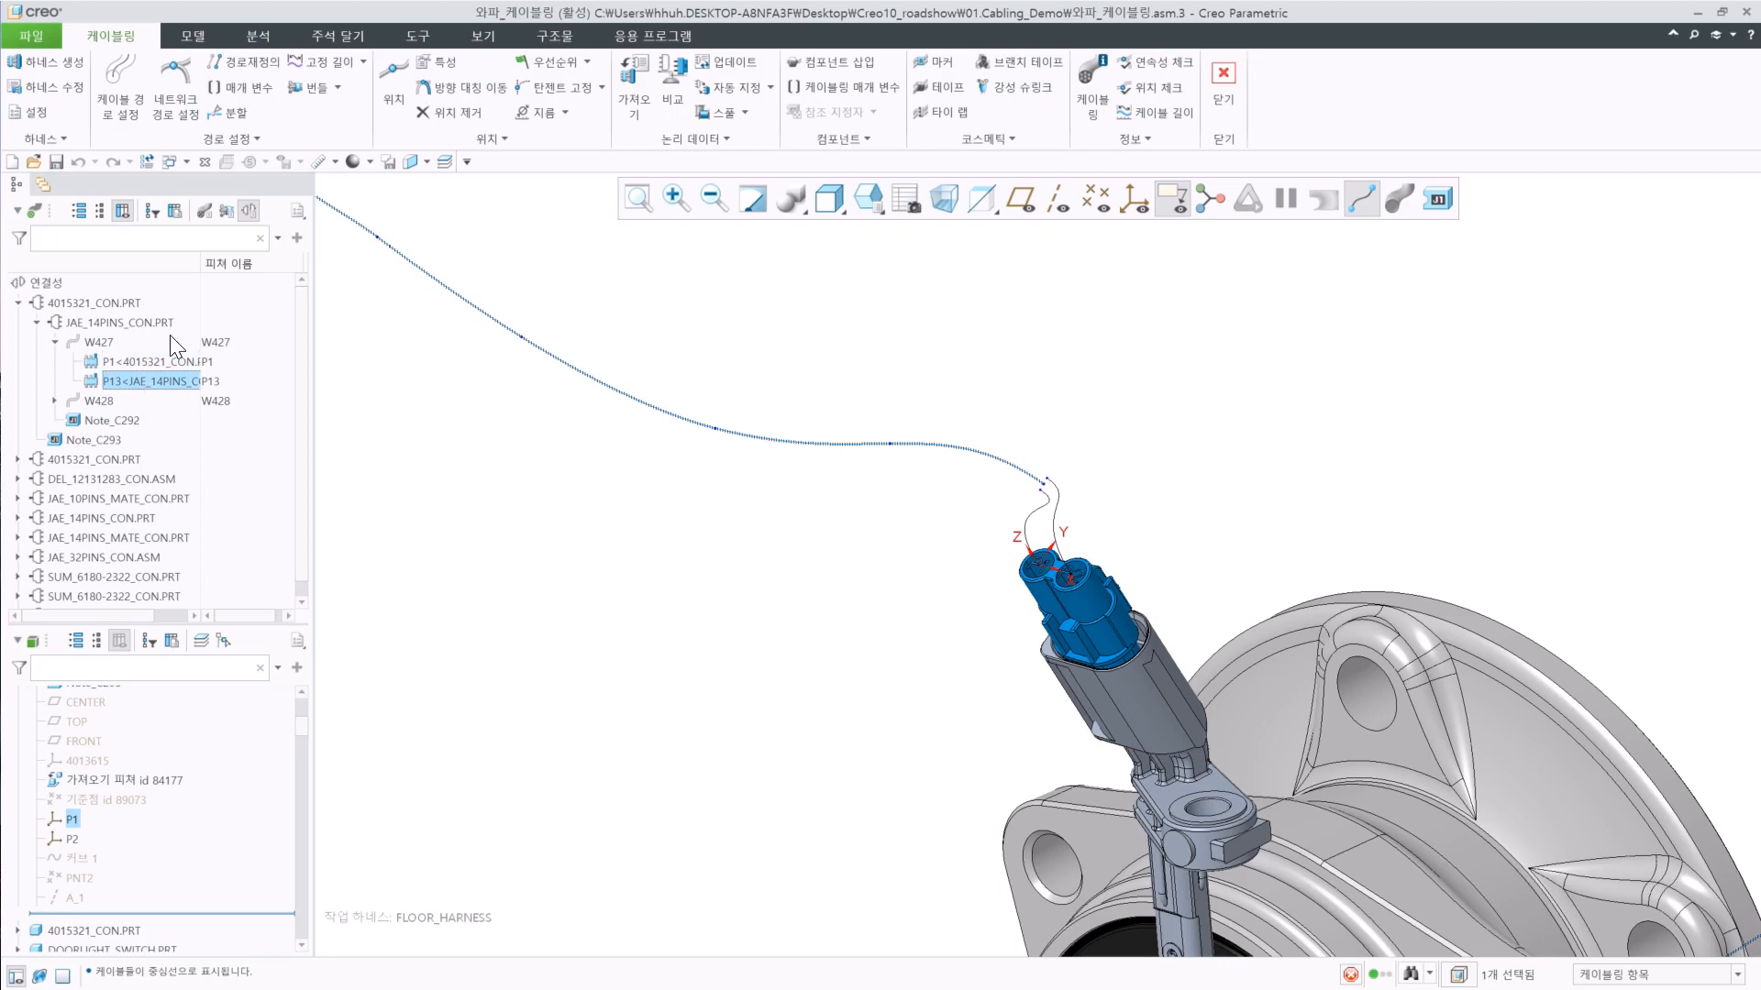
click(164, 313)
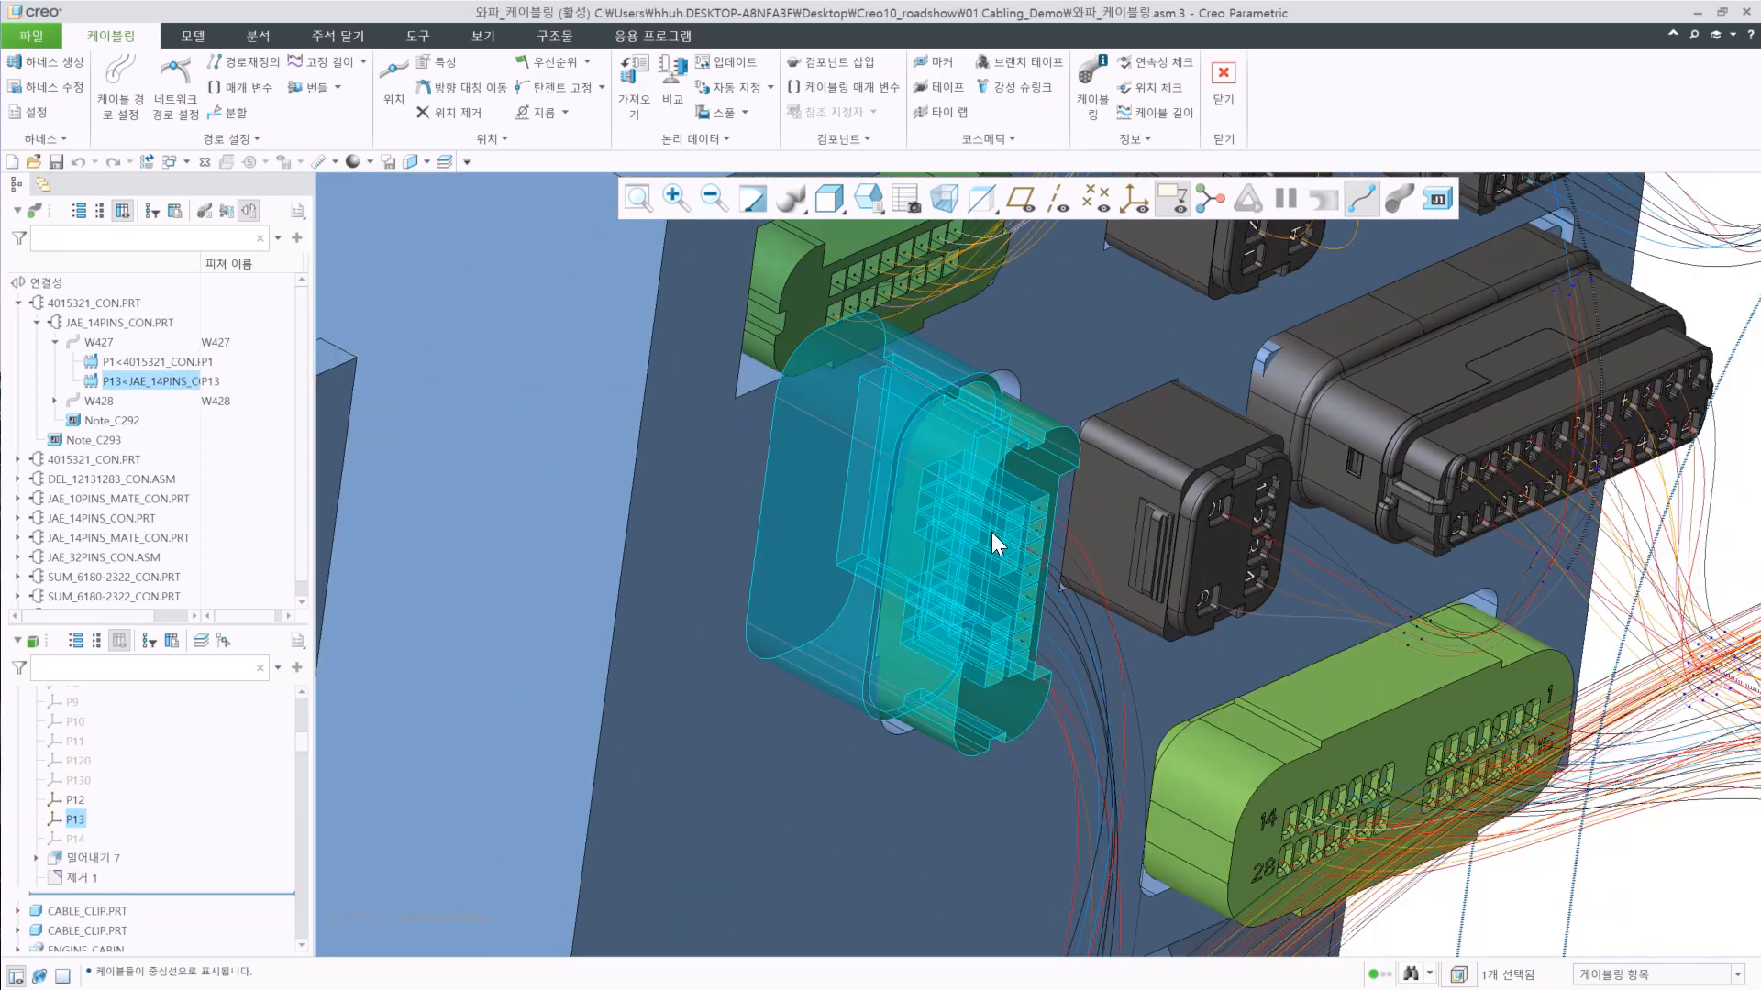
Collapse the 4015321_CON.PRT connection and return the cabling tree to its cable listing.
middle_drag(992, 532, 945, 500)
scroll(931, 503, up, 5)
scroll(919, 476, up, 3)
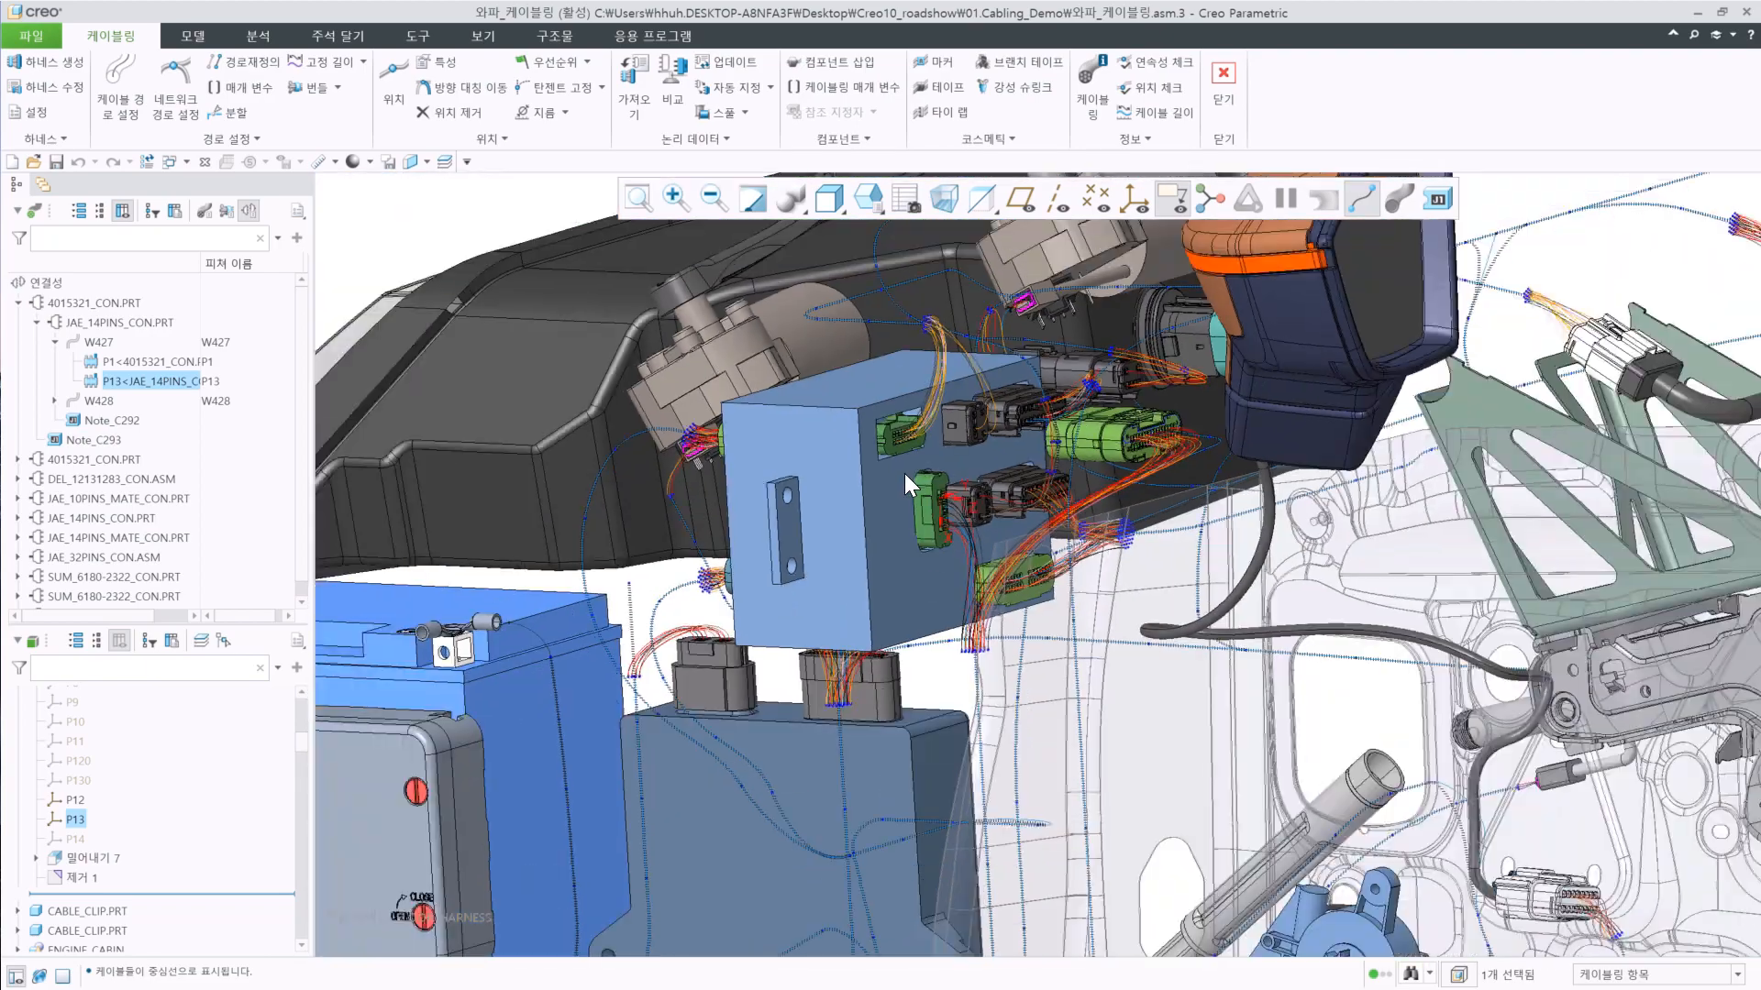
scroll(905, 473, up, 2)
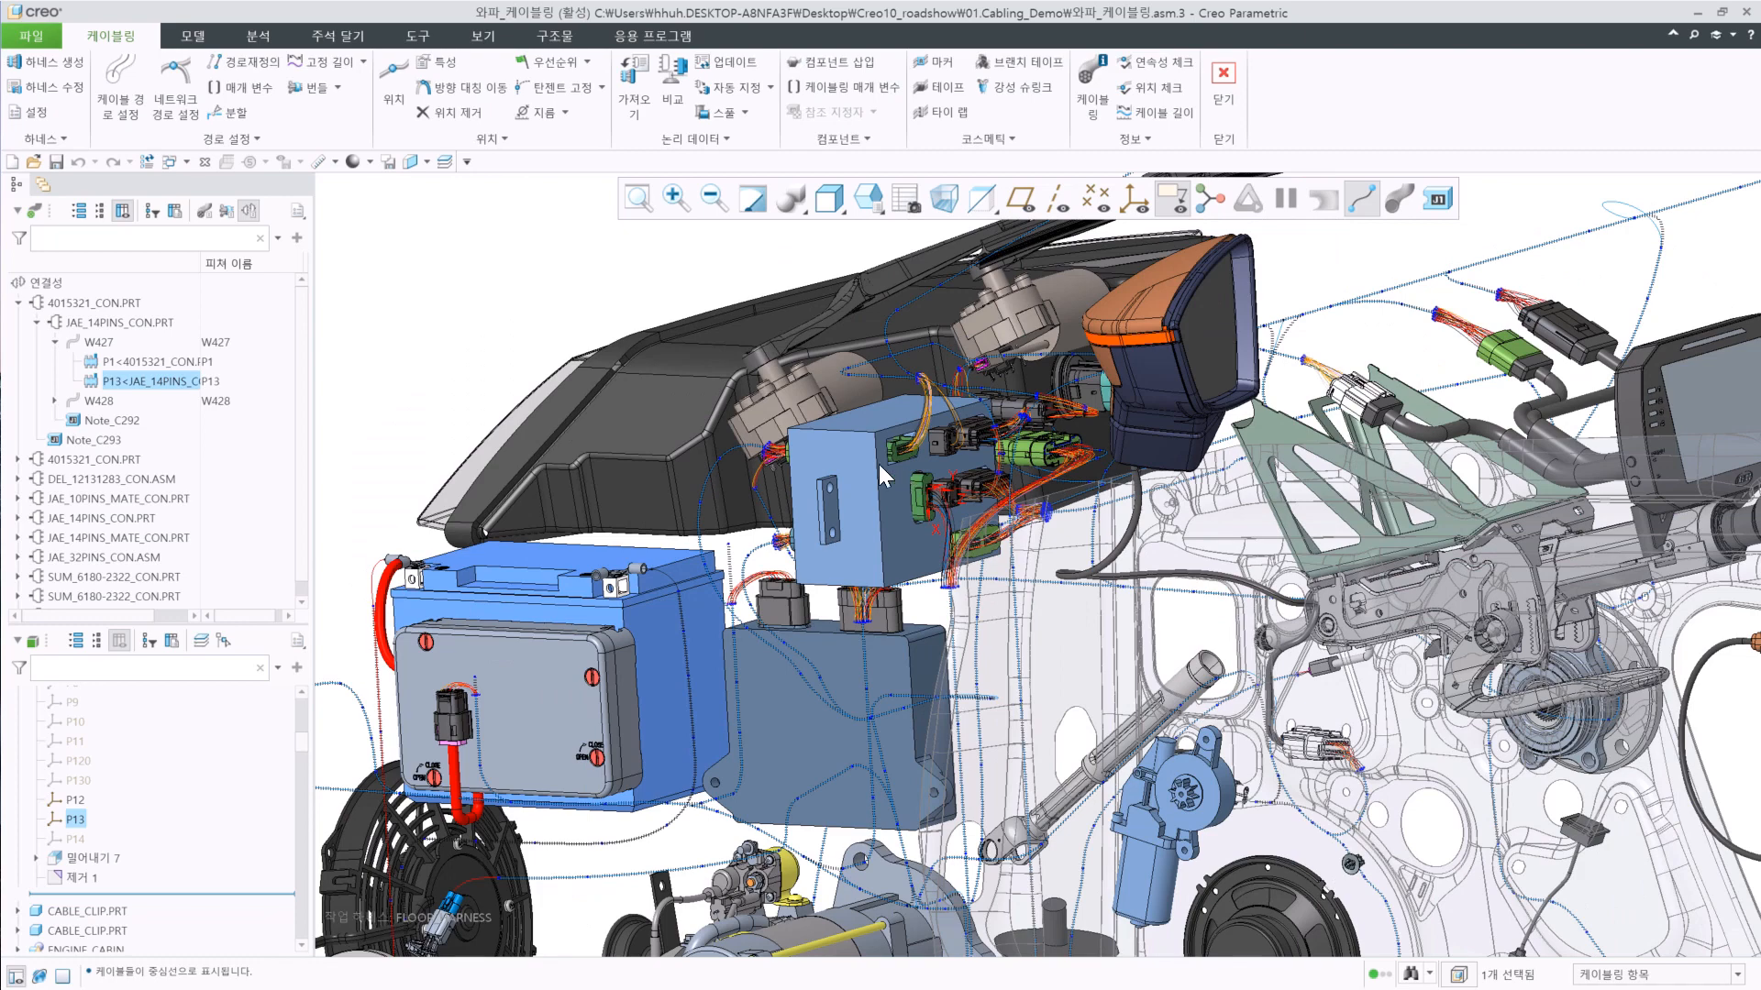
scroll(862, 450, up, 2)
scroll(779, 429, up, 2)
click(17, 303)
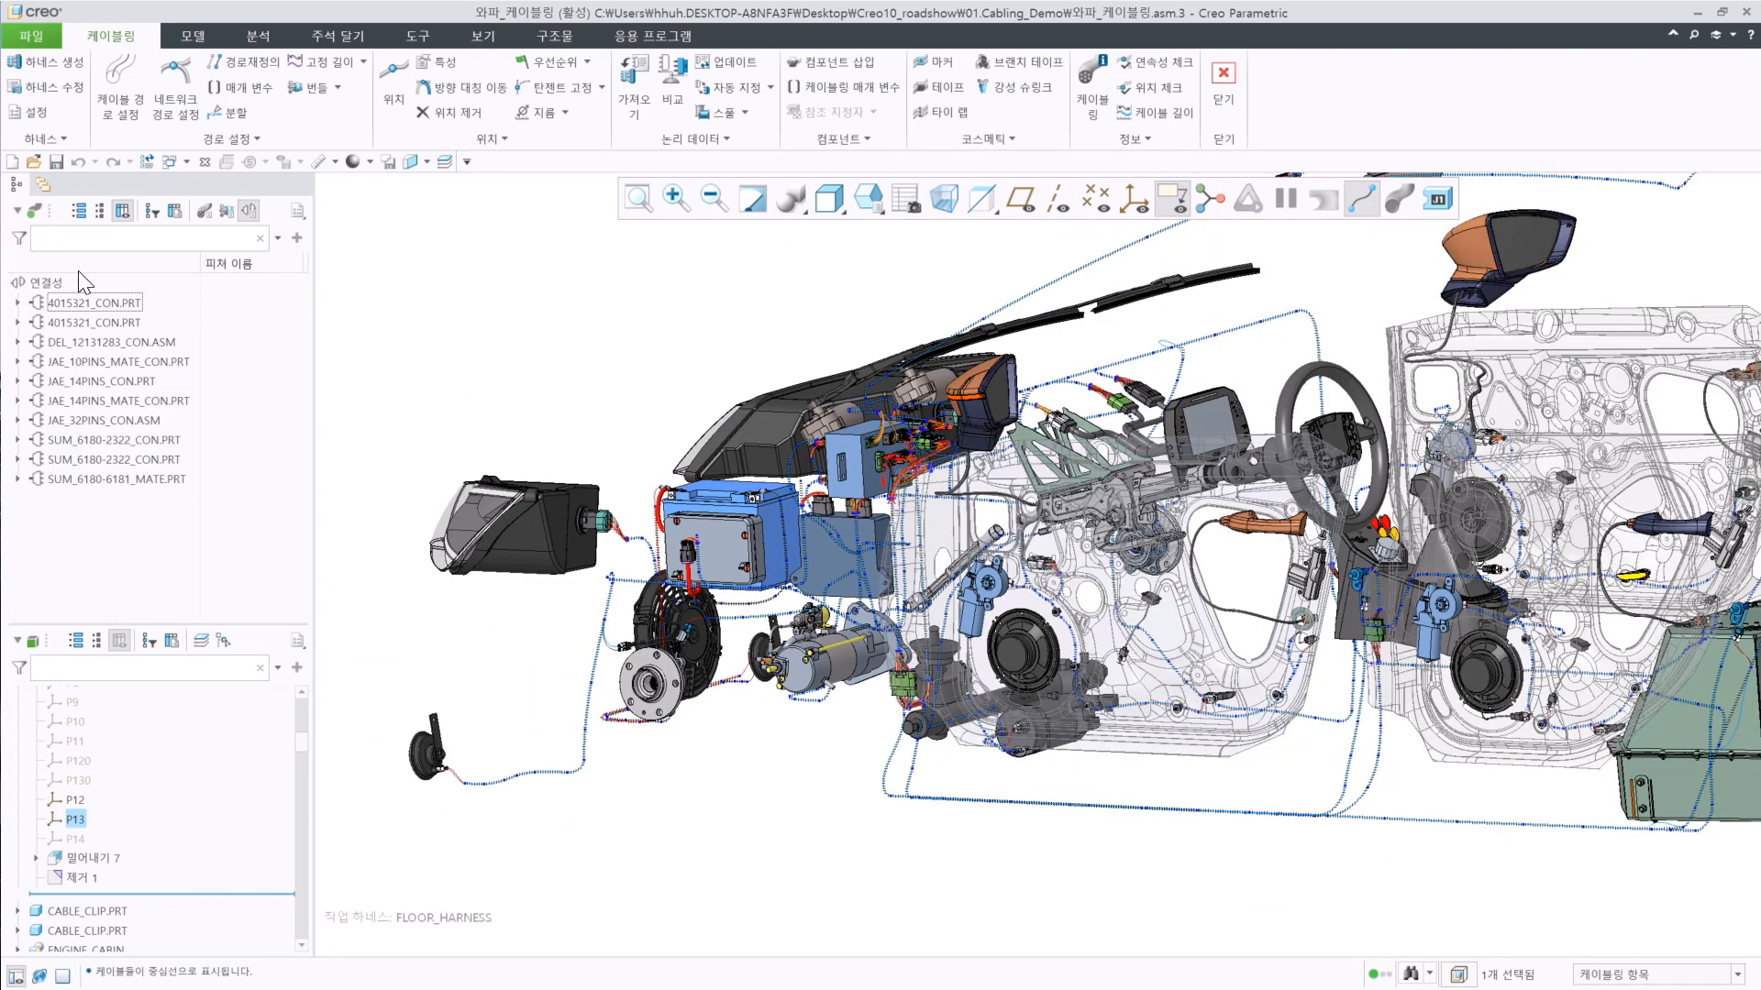
click(203, 211)
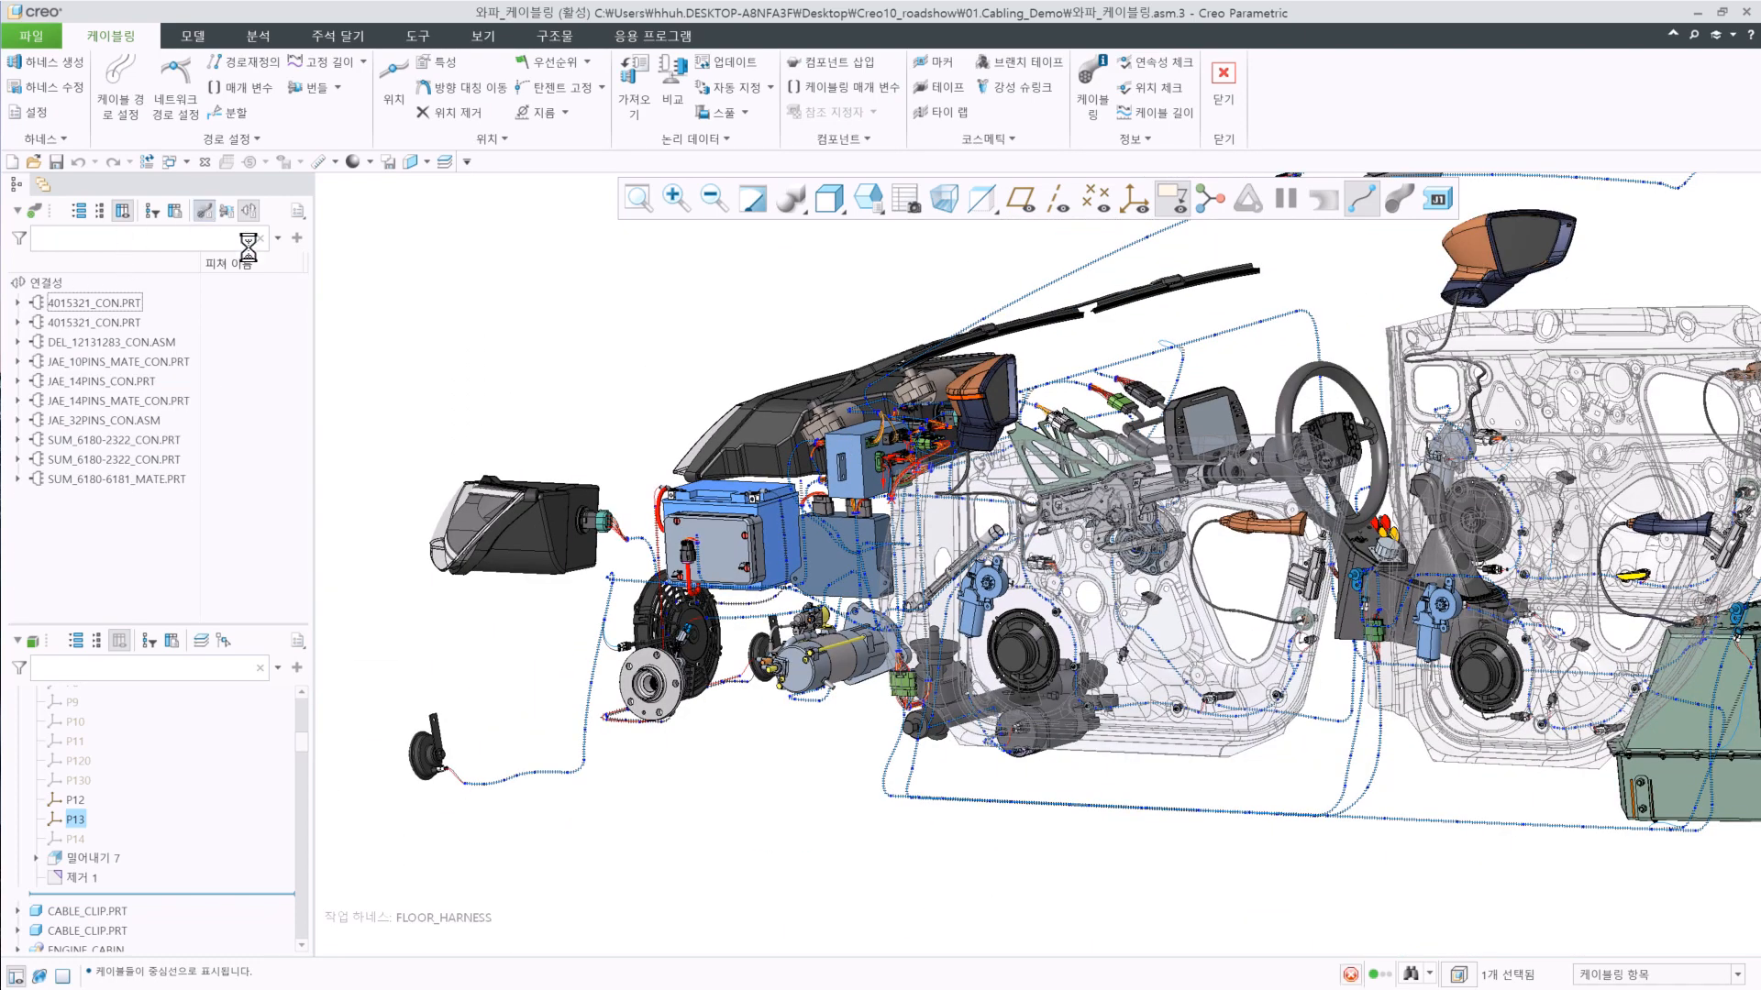
click(522, 330)
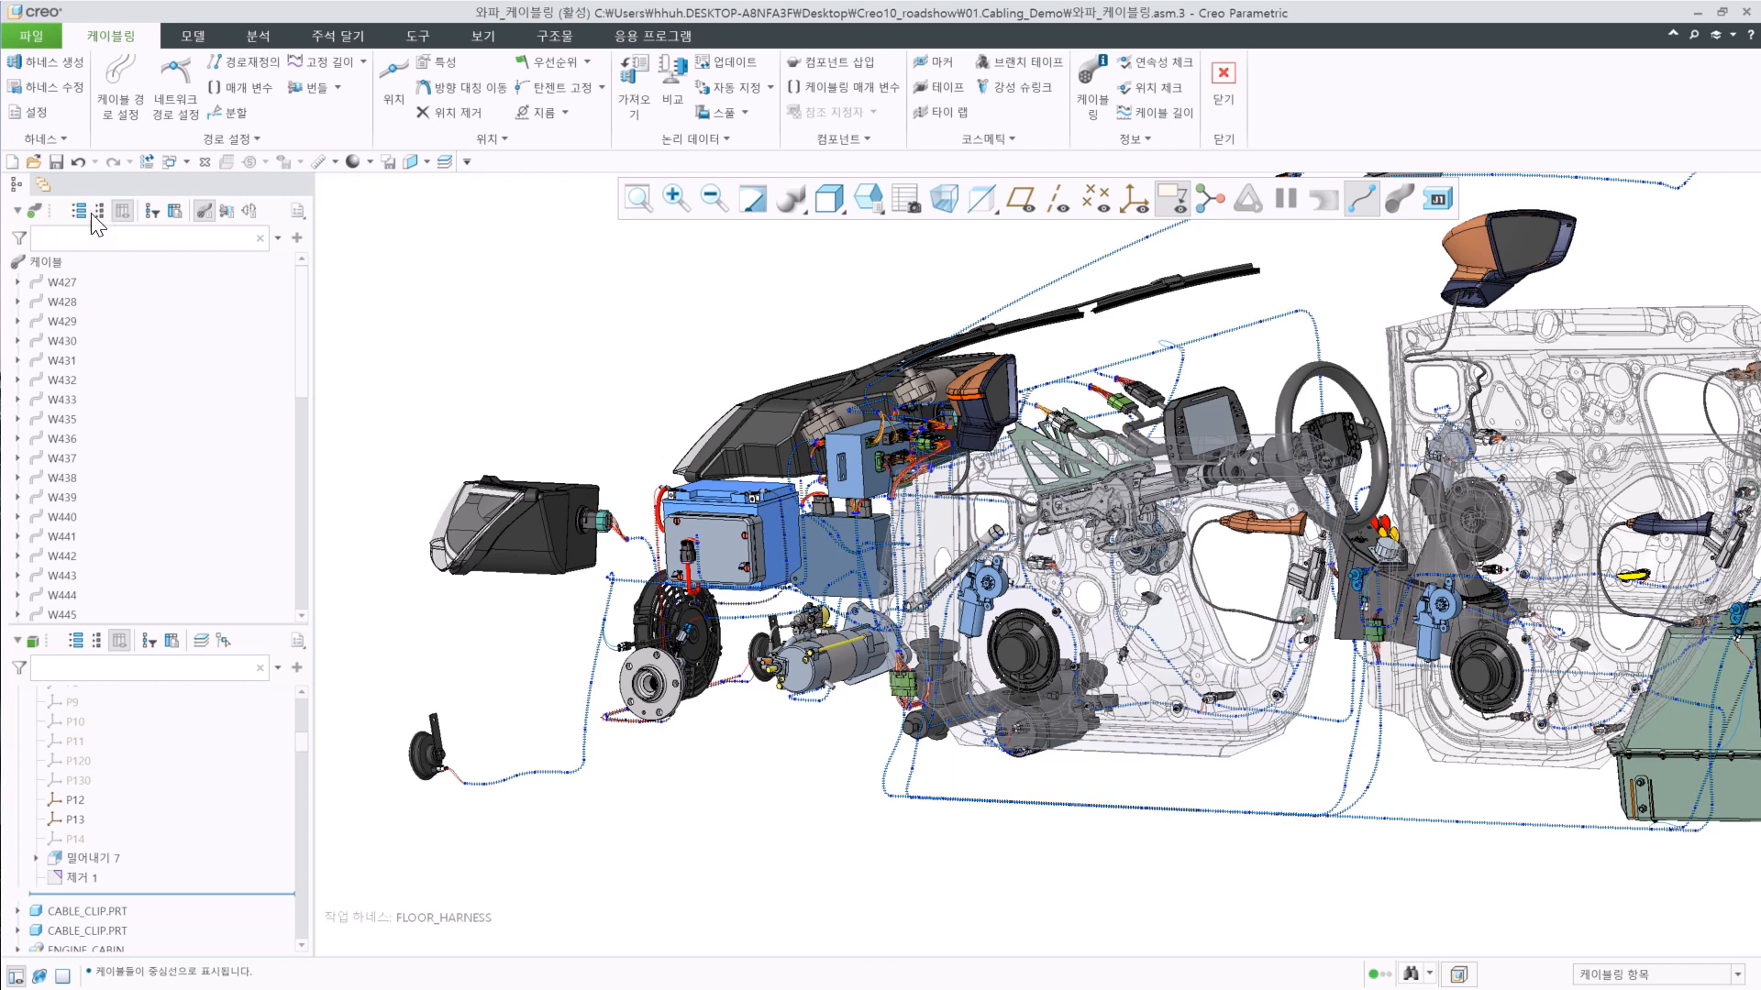
Try docking the cabling tree at different places around the model tree and graphics area, then restore it above the model tree.
drag(35, 209, 986, 362)
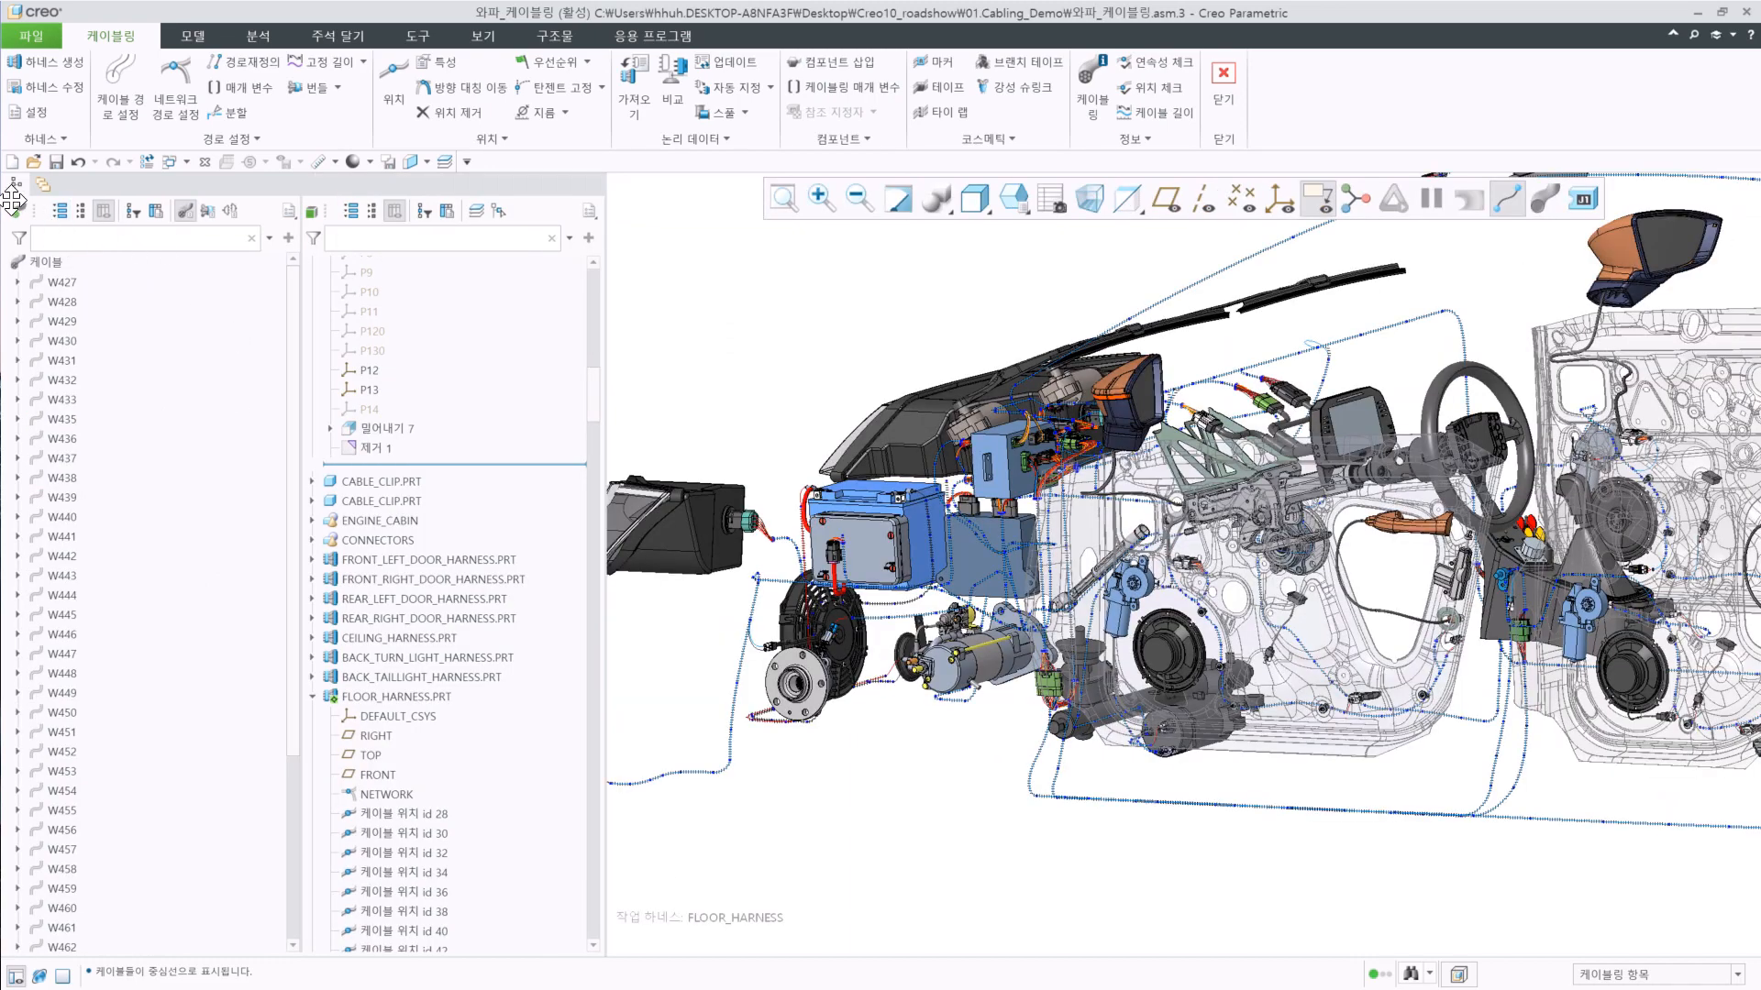
drag(18, 210, 456, 188)
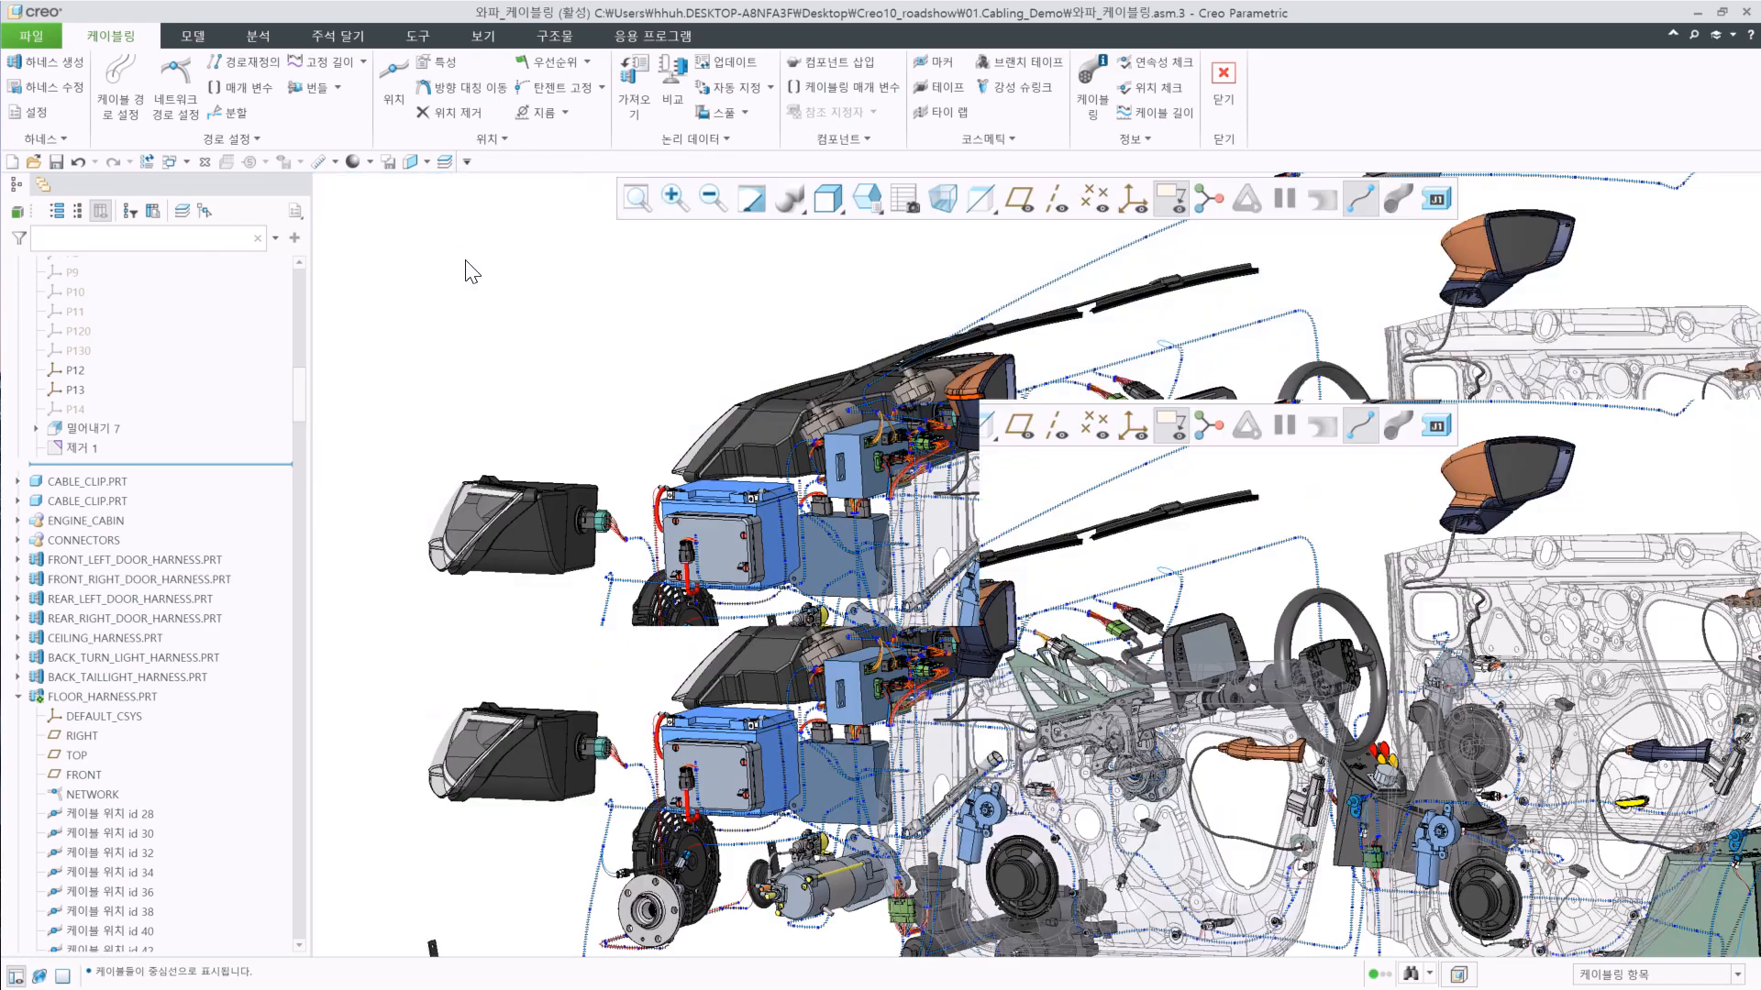
drag(320, 187, 582, 917)
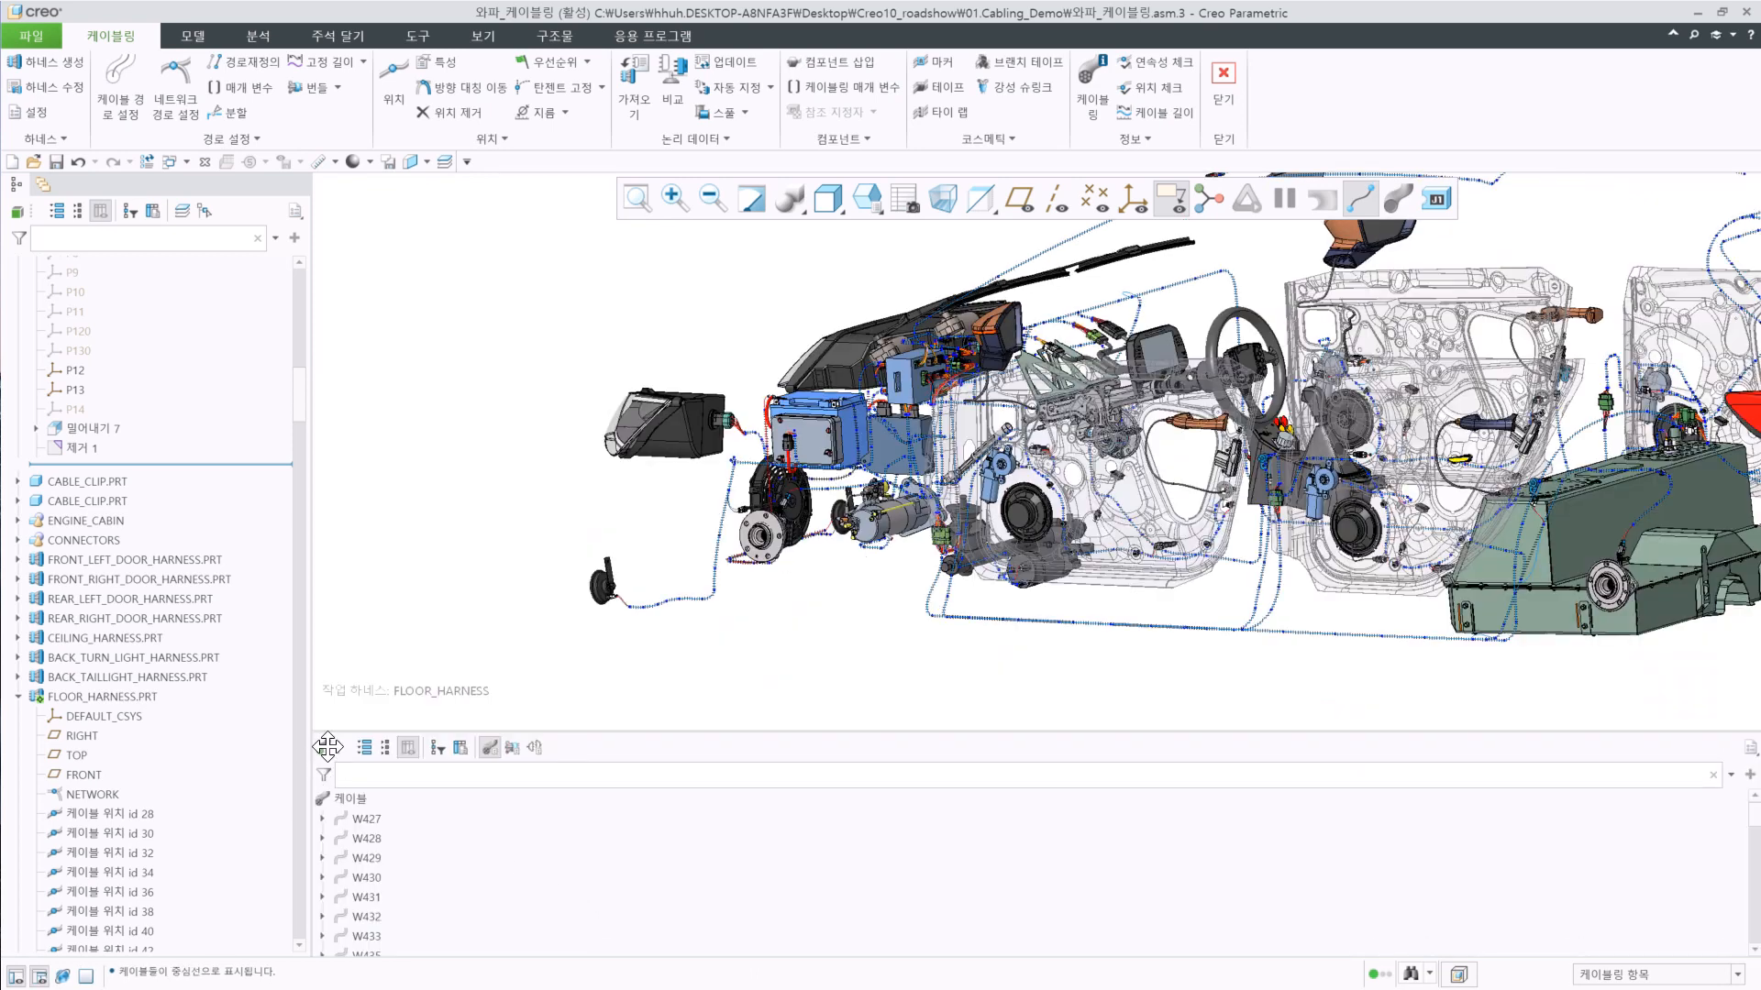
drag(327, 747, 55, 220)
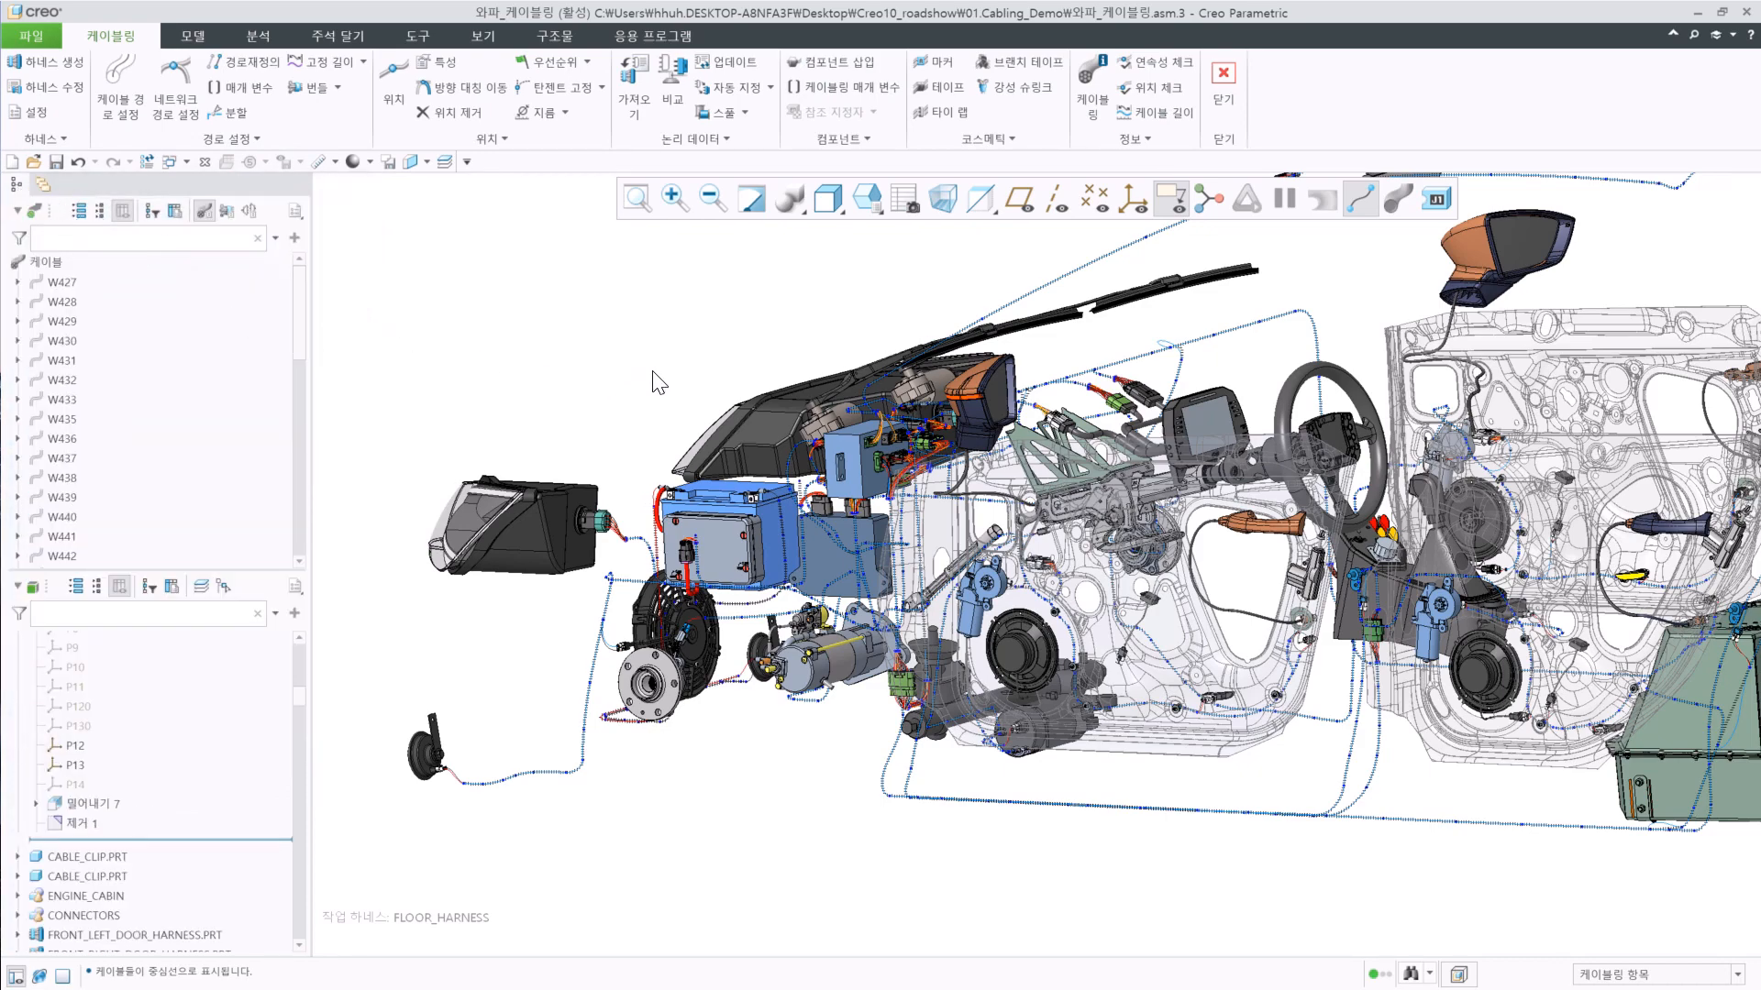
Hide all the vehicle components from DASHBOARD through CONNECTORS, leaving the junction box and the harness parts shown.
scroll(682, 451, up, 4)
middle_drag(1024, 554, 1141, 657)
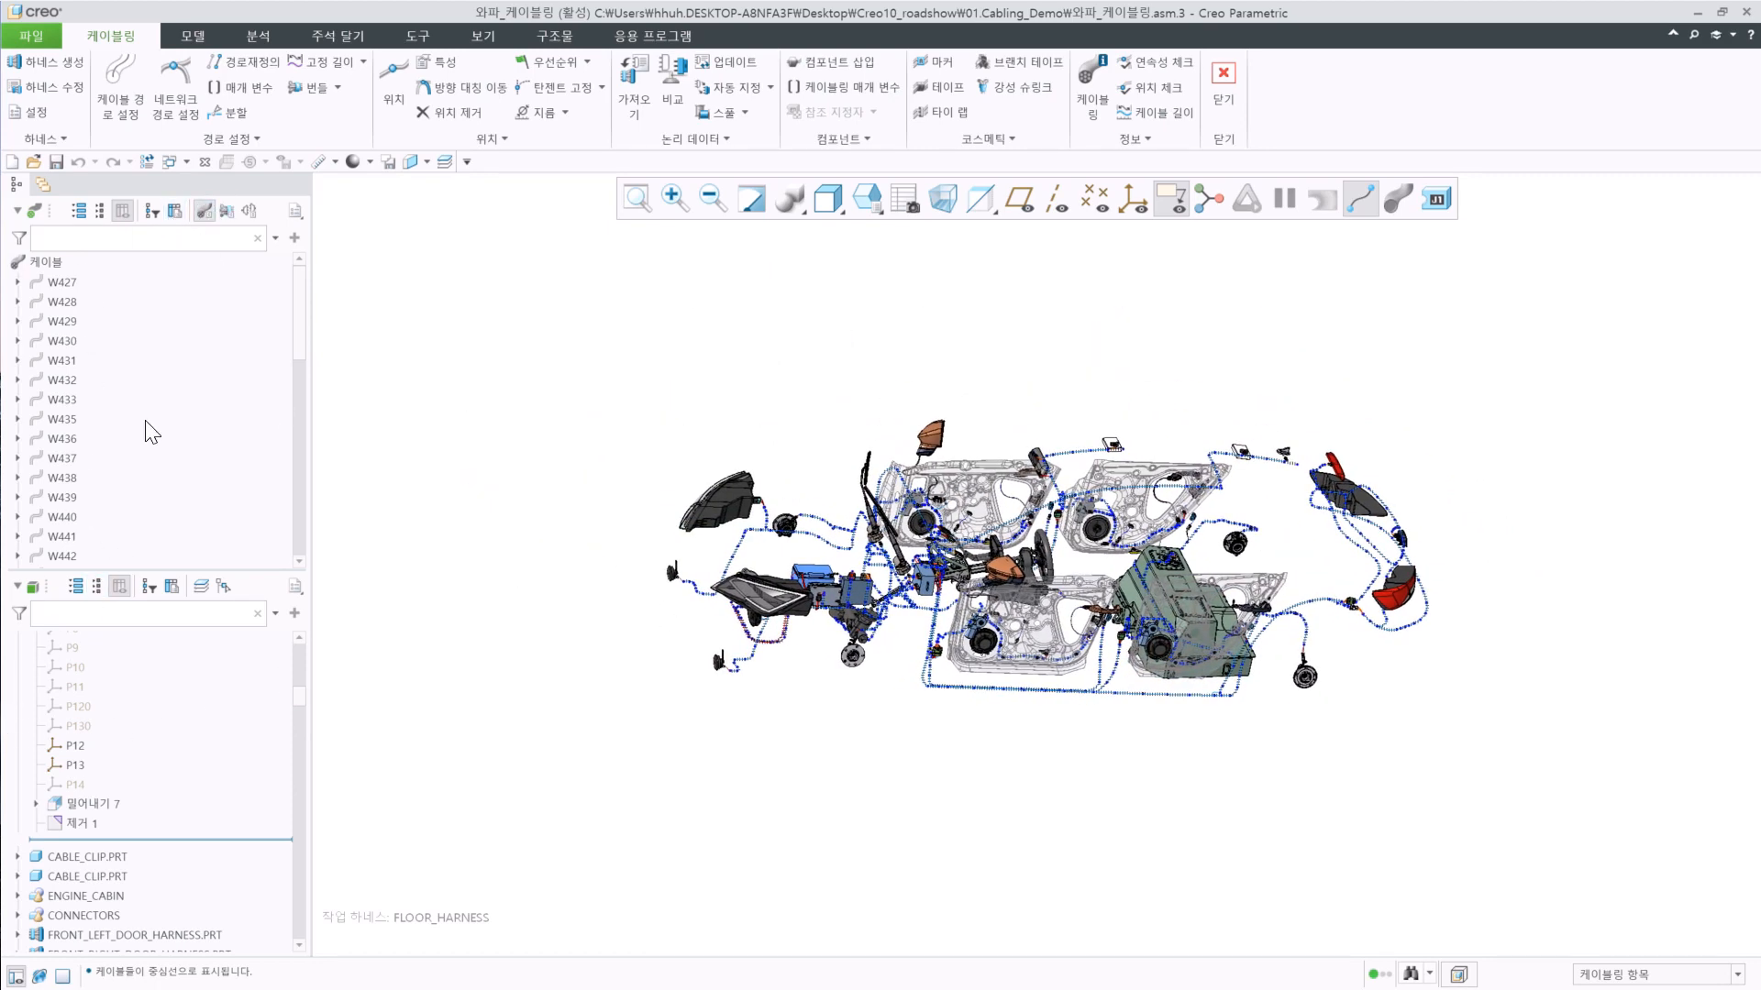
scroll(74, 730, down, 10)
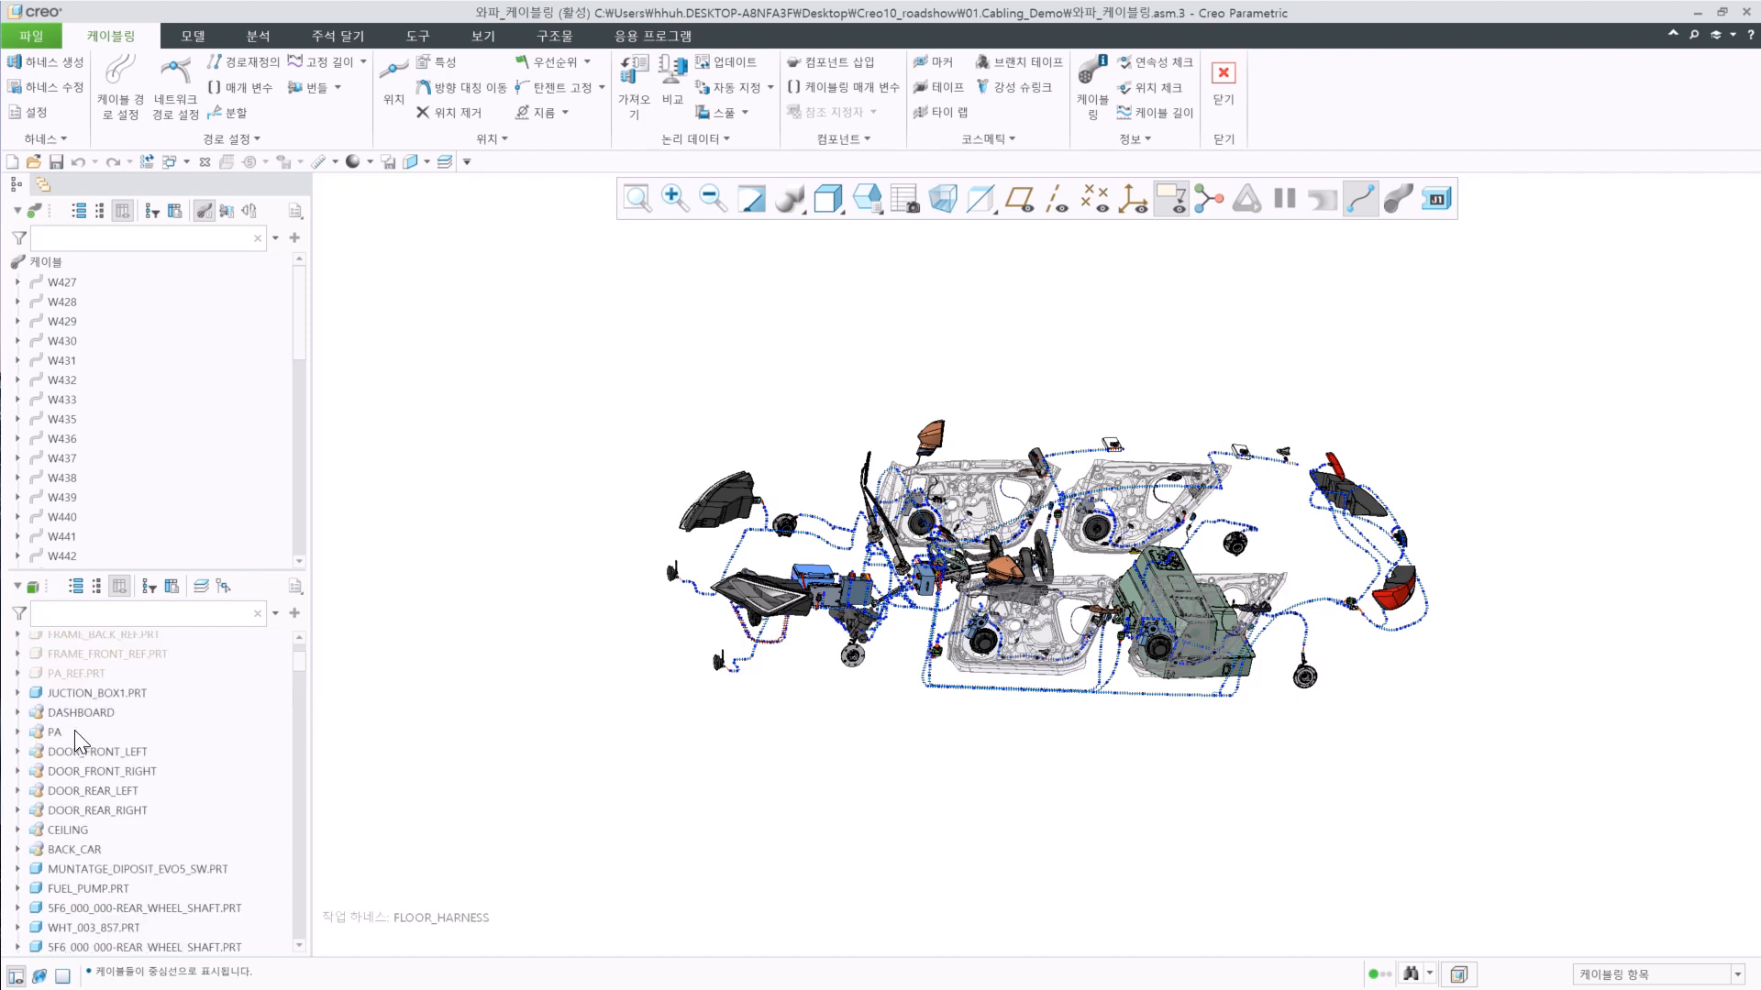
click(129, 746)
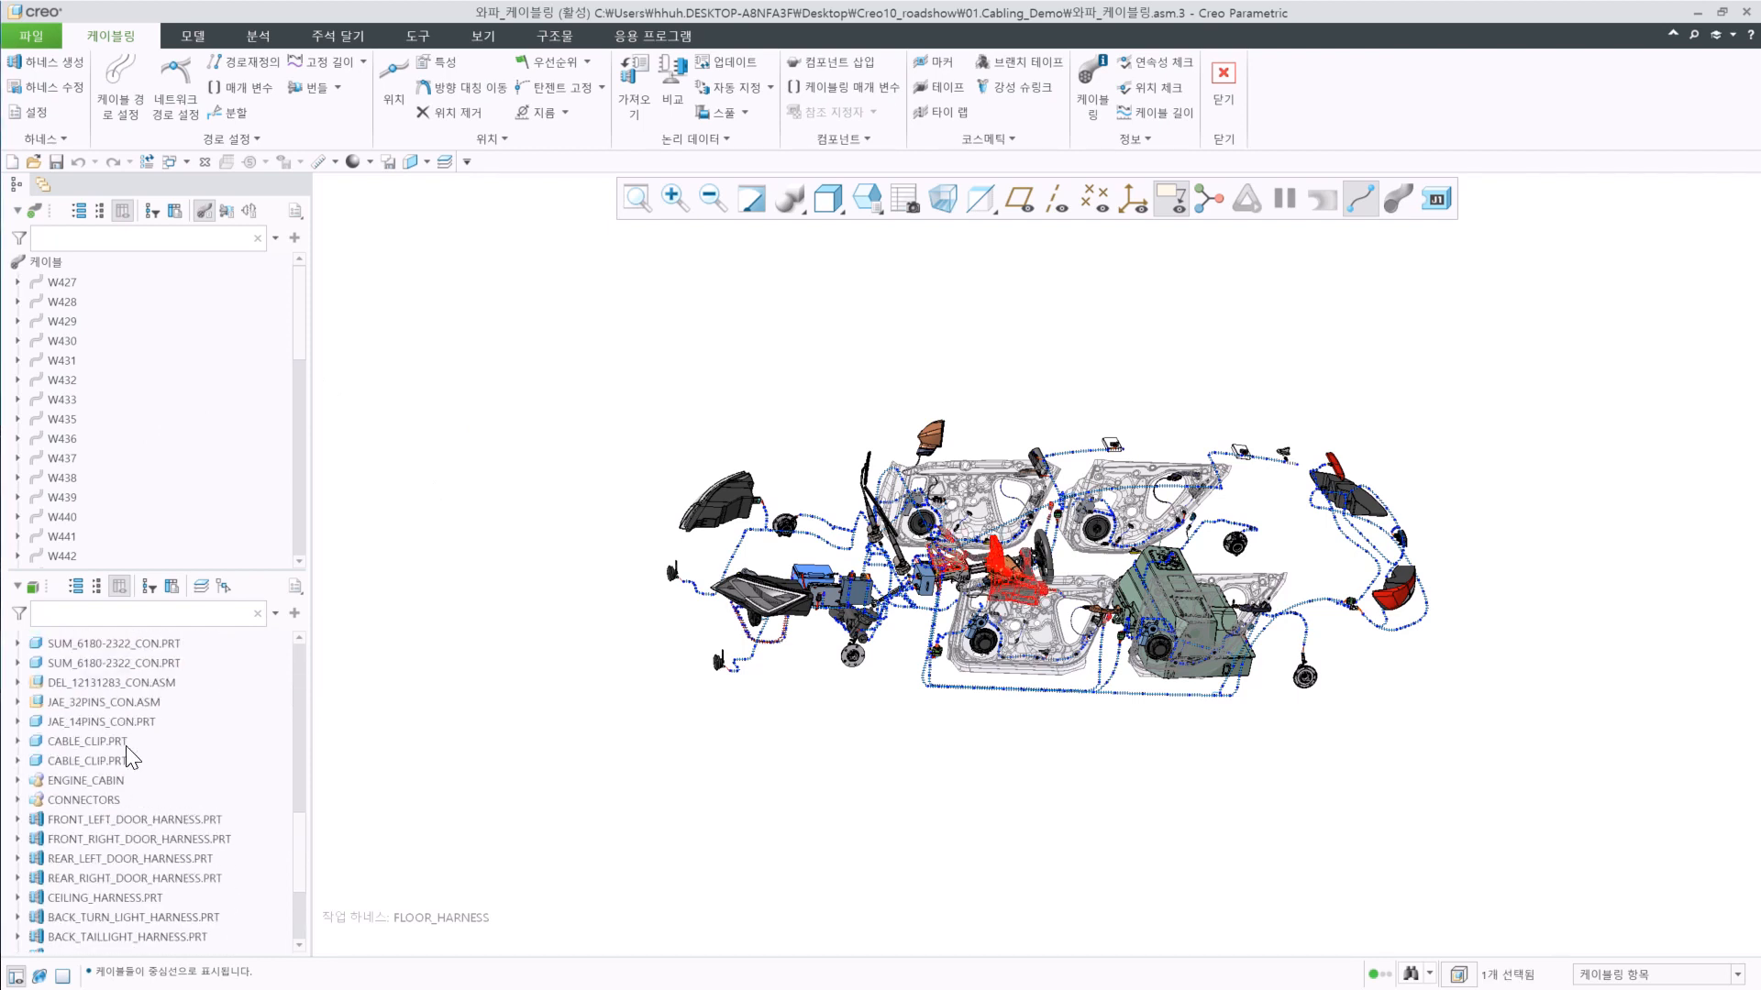
shift+click(92, 797)
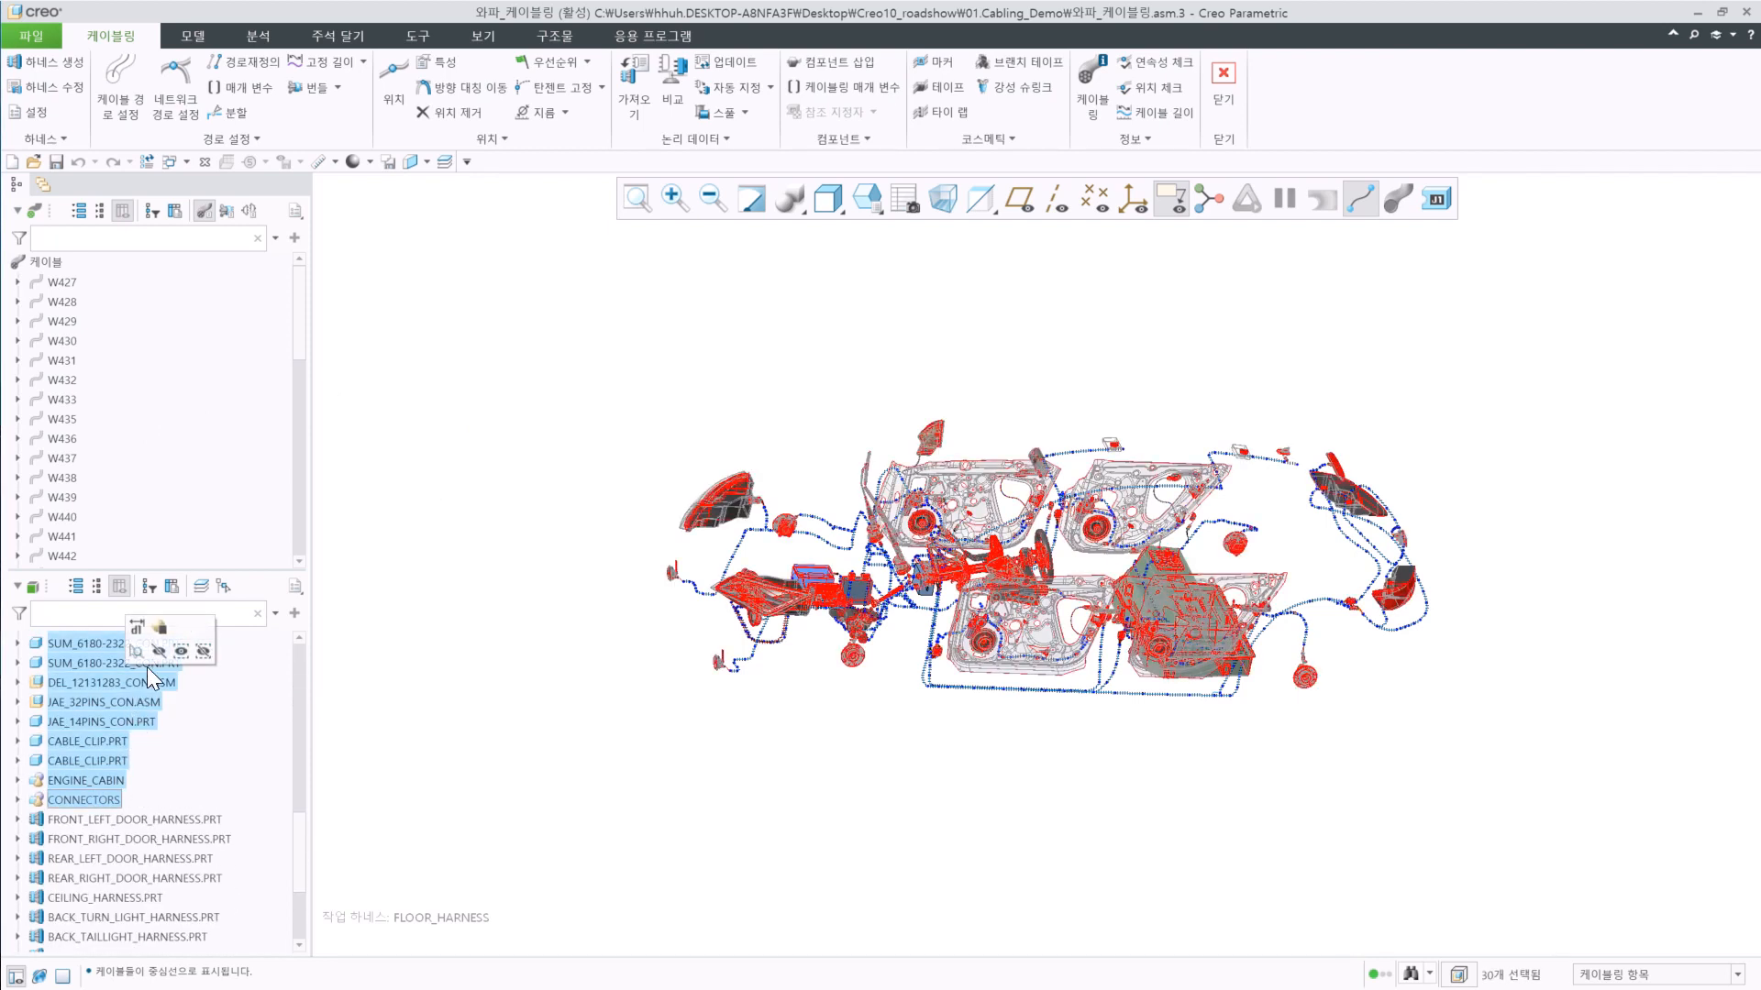
click(162, 652)
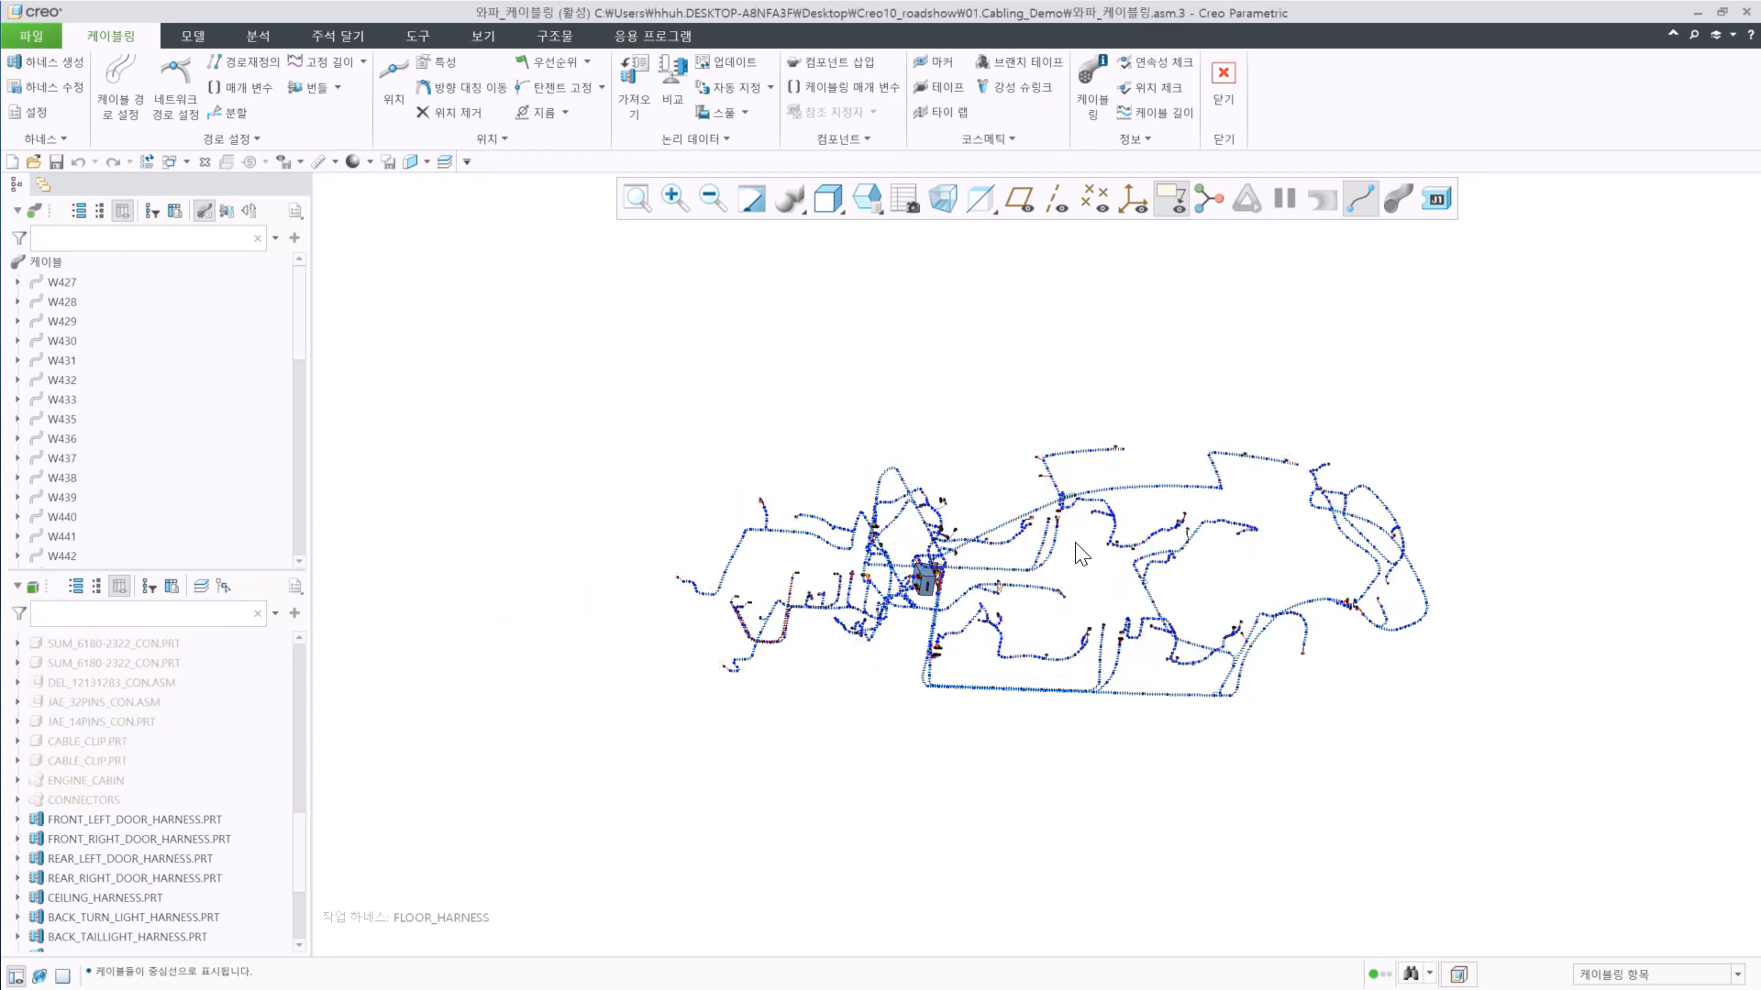
View all harnesses with their cables at true thickness, and return the cable display to centerlines.
middle_drag(1077, 545, 1141, 511)
click(1389, 196)
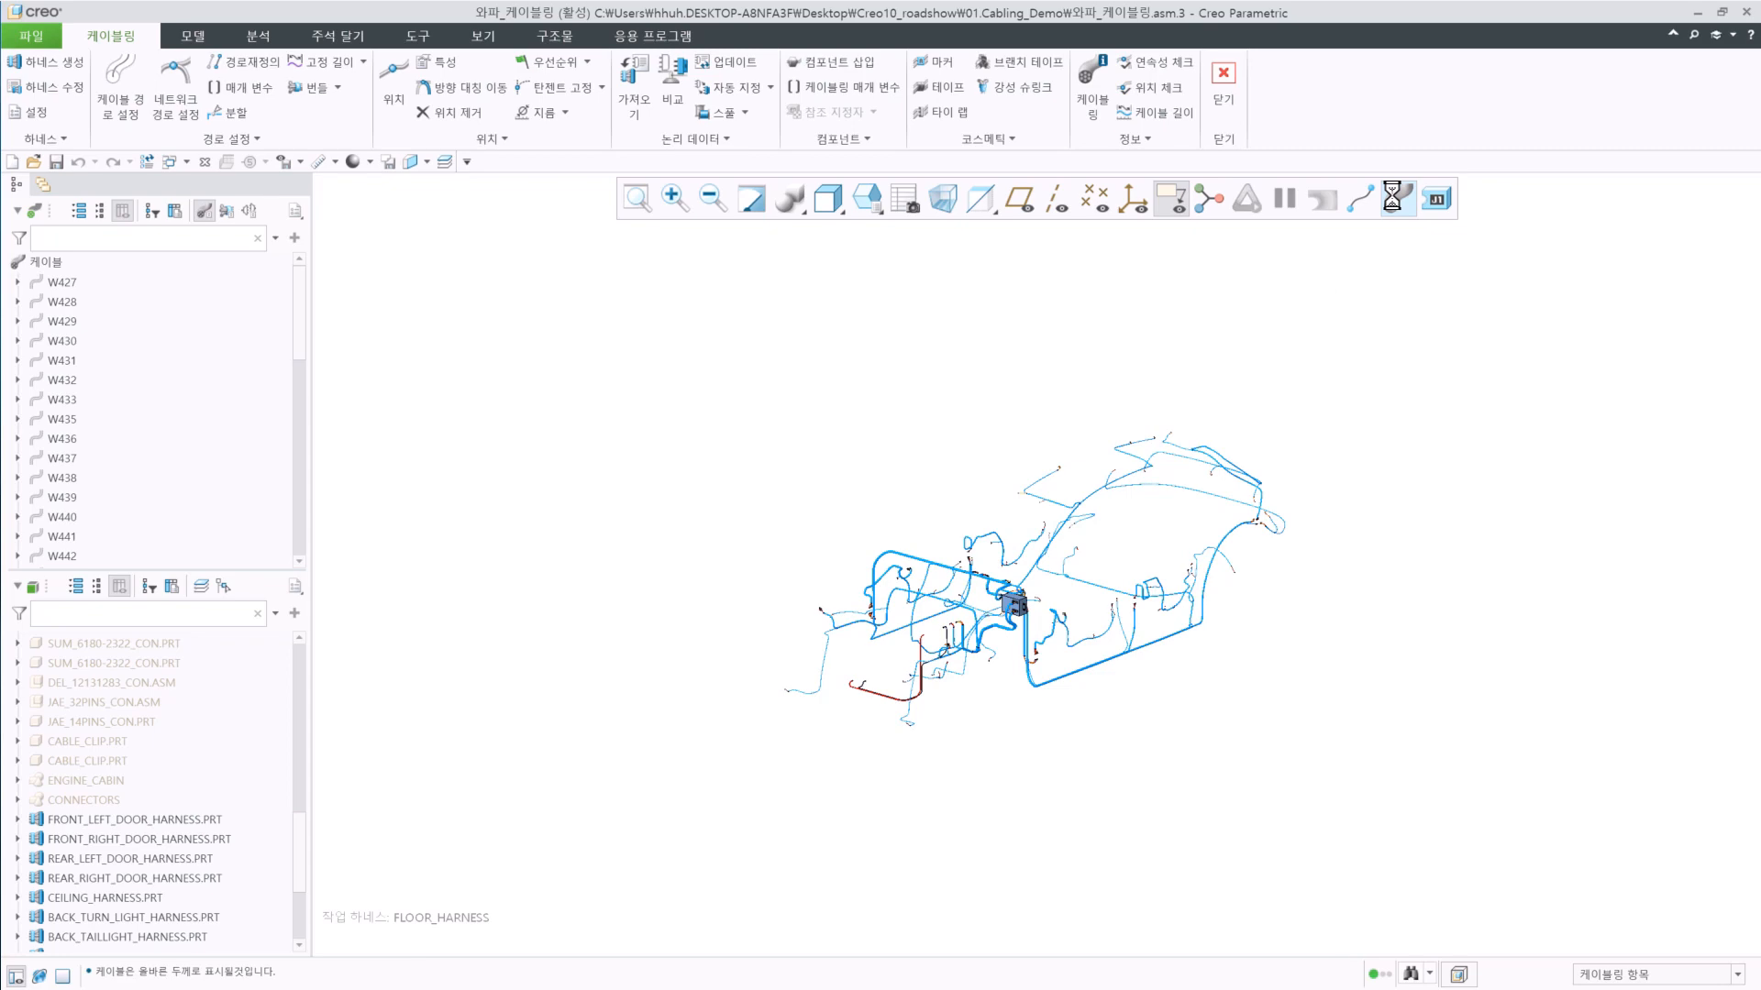
scroll(1009, 594, up, 4)
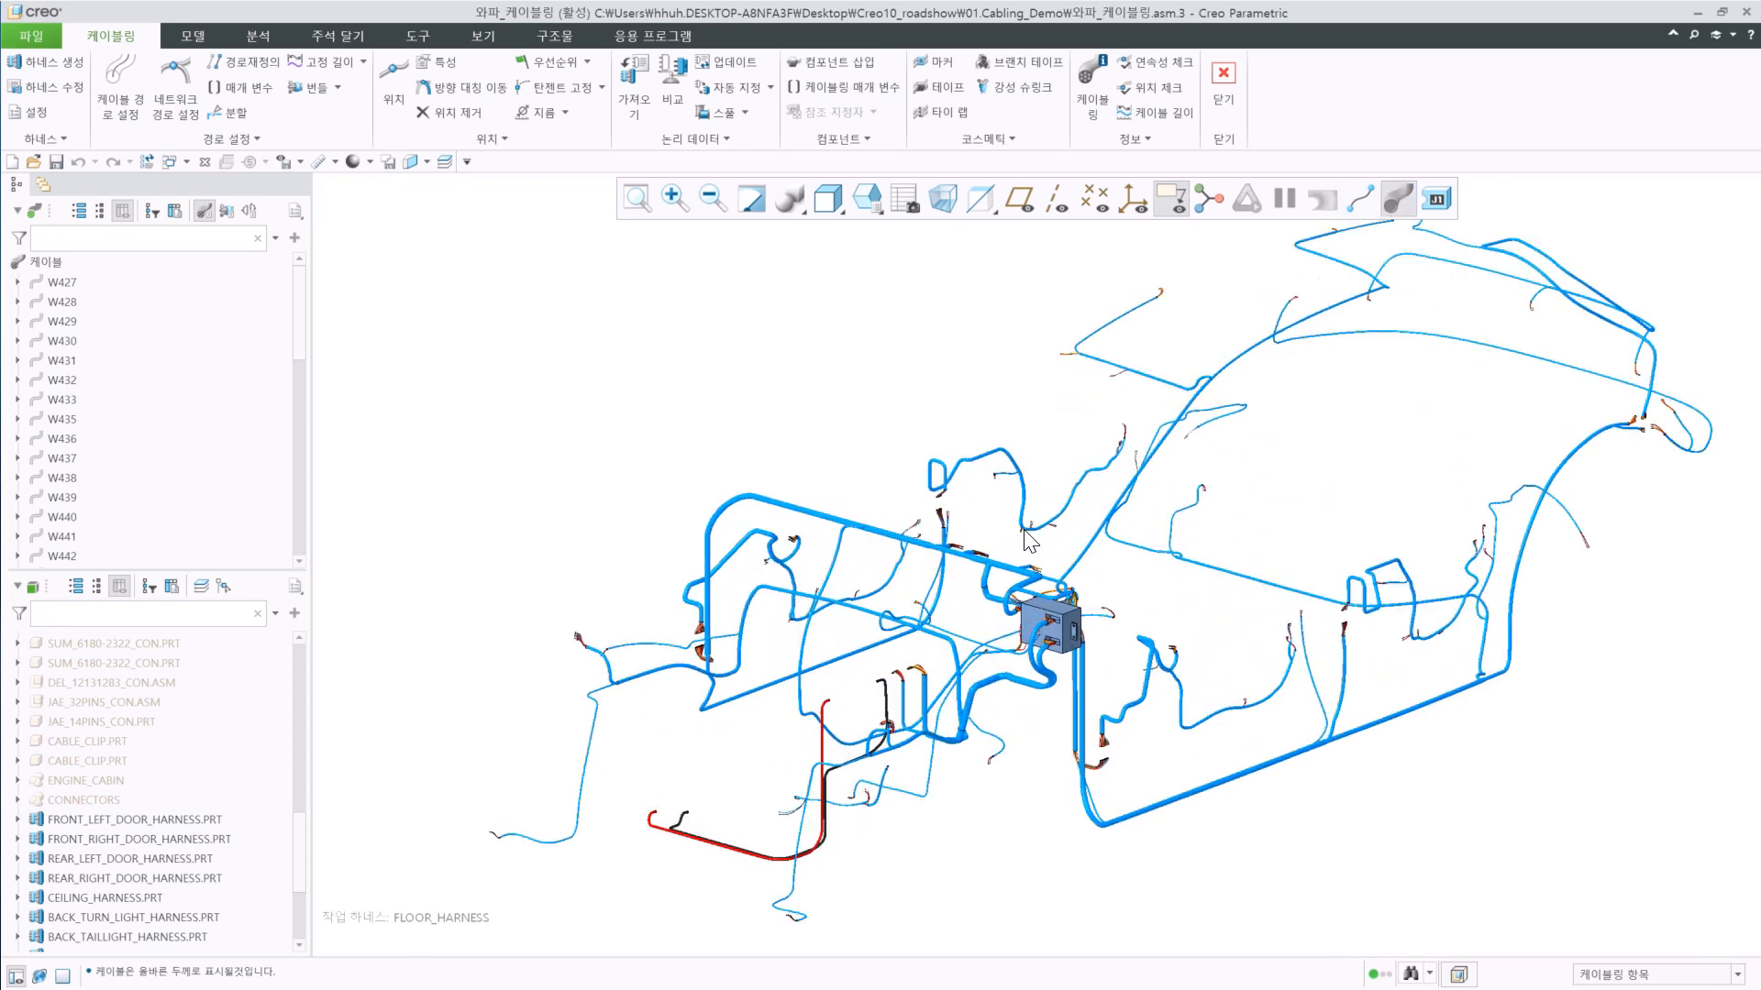
mouse_move(1023, 529)
shift+middle_down()
mouse_move(1034, 567)
mouse_move(1038, 536)
shift+middle_up()
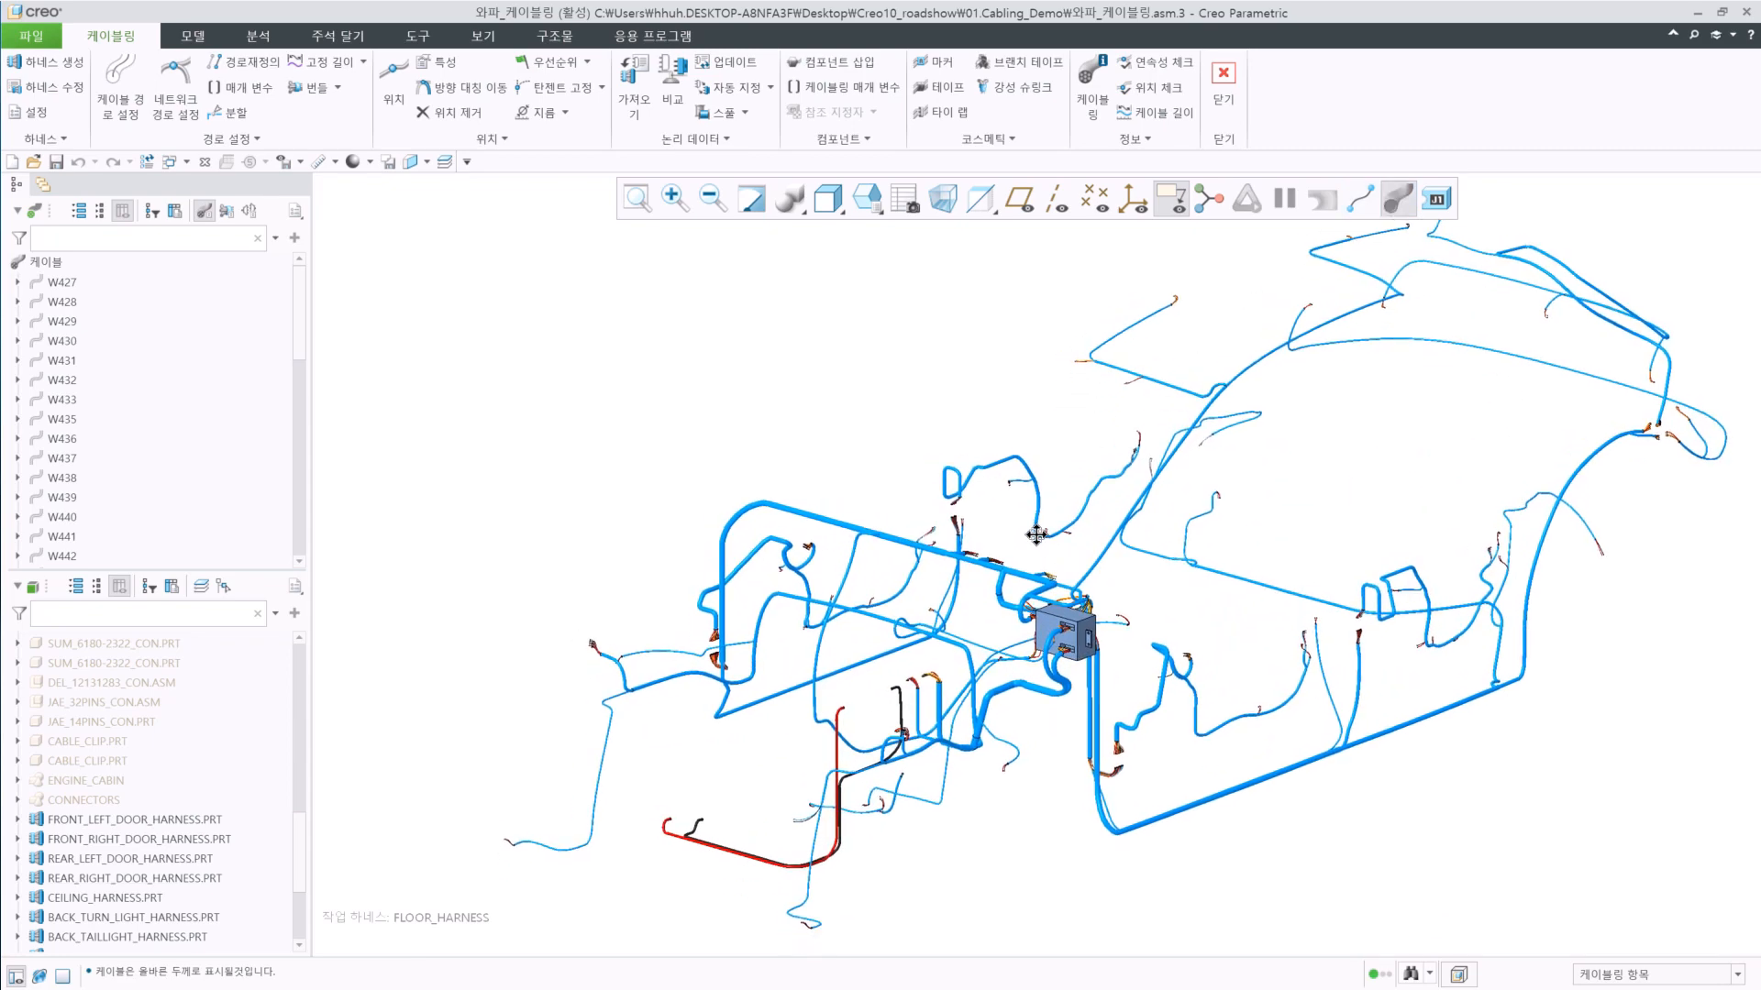
click(1361, 198)
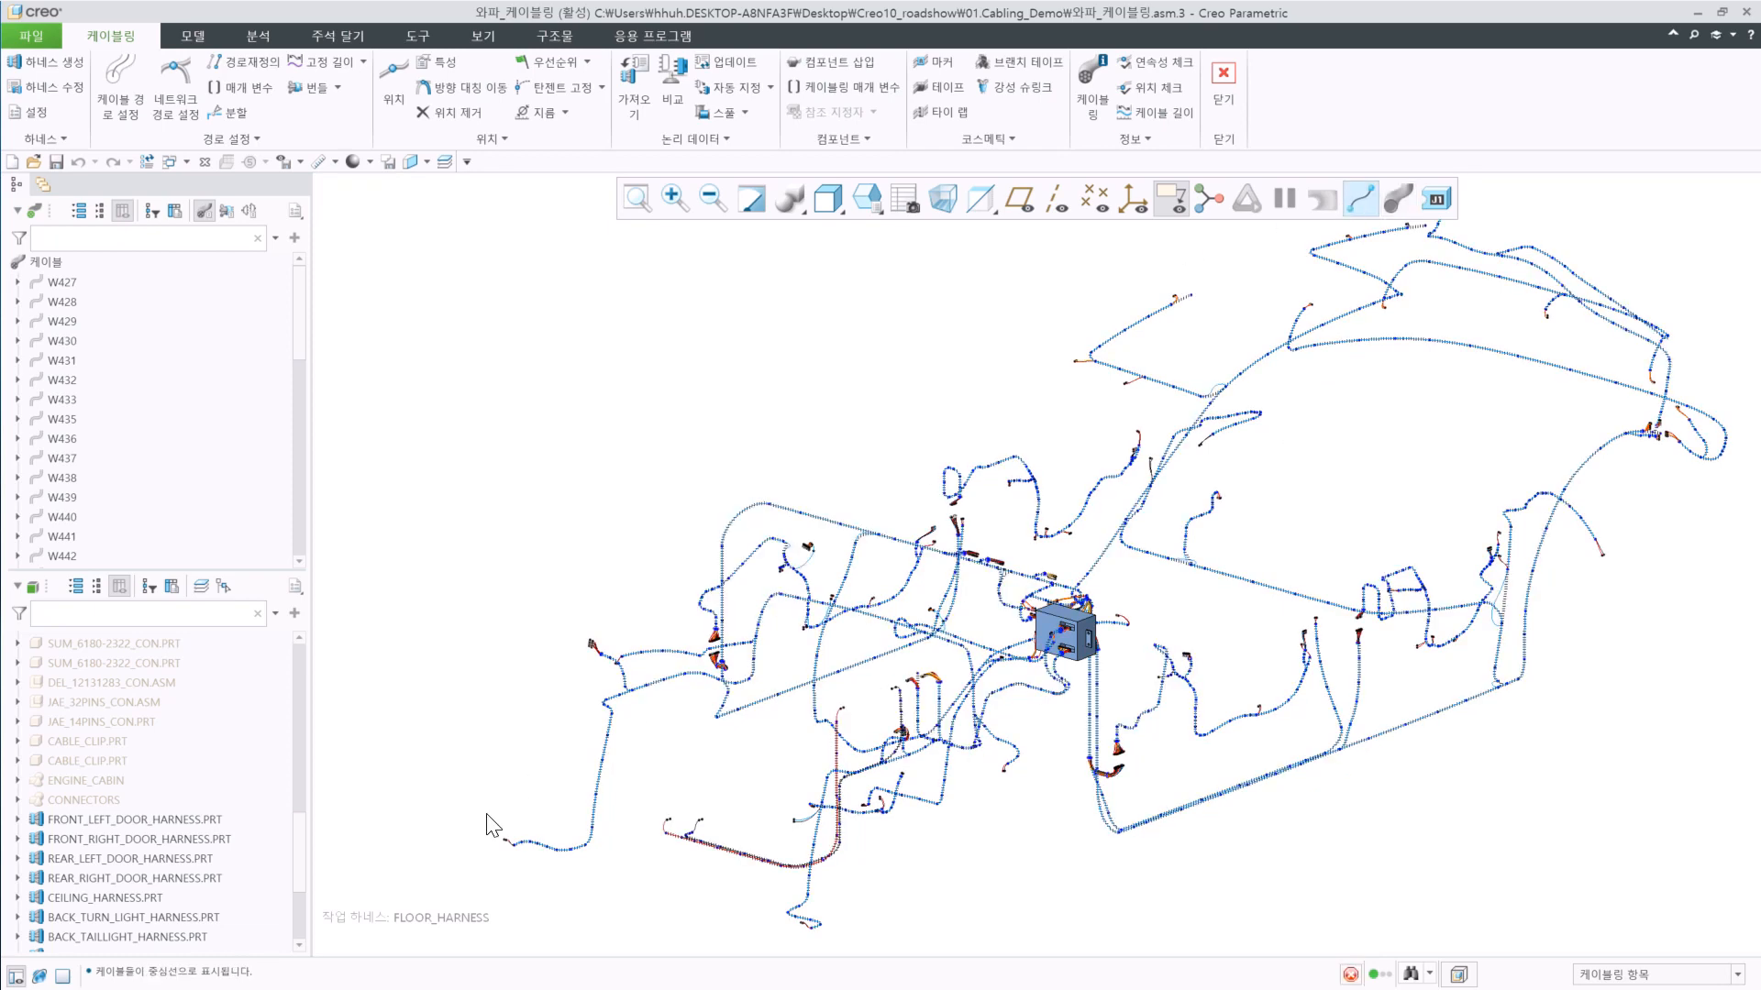
Hide the harness parts from DASHBOARD_HARNESS.PRT through PARKING_AUXILIARY_HARNESS3.PRT.
click(94, 839)
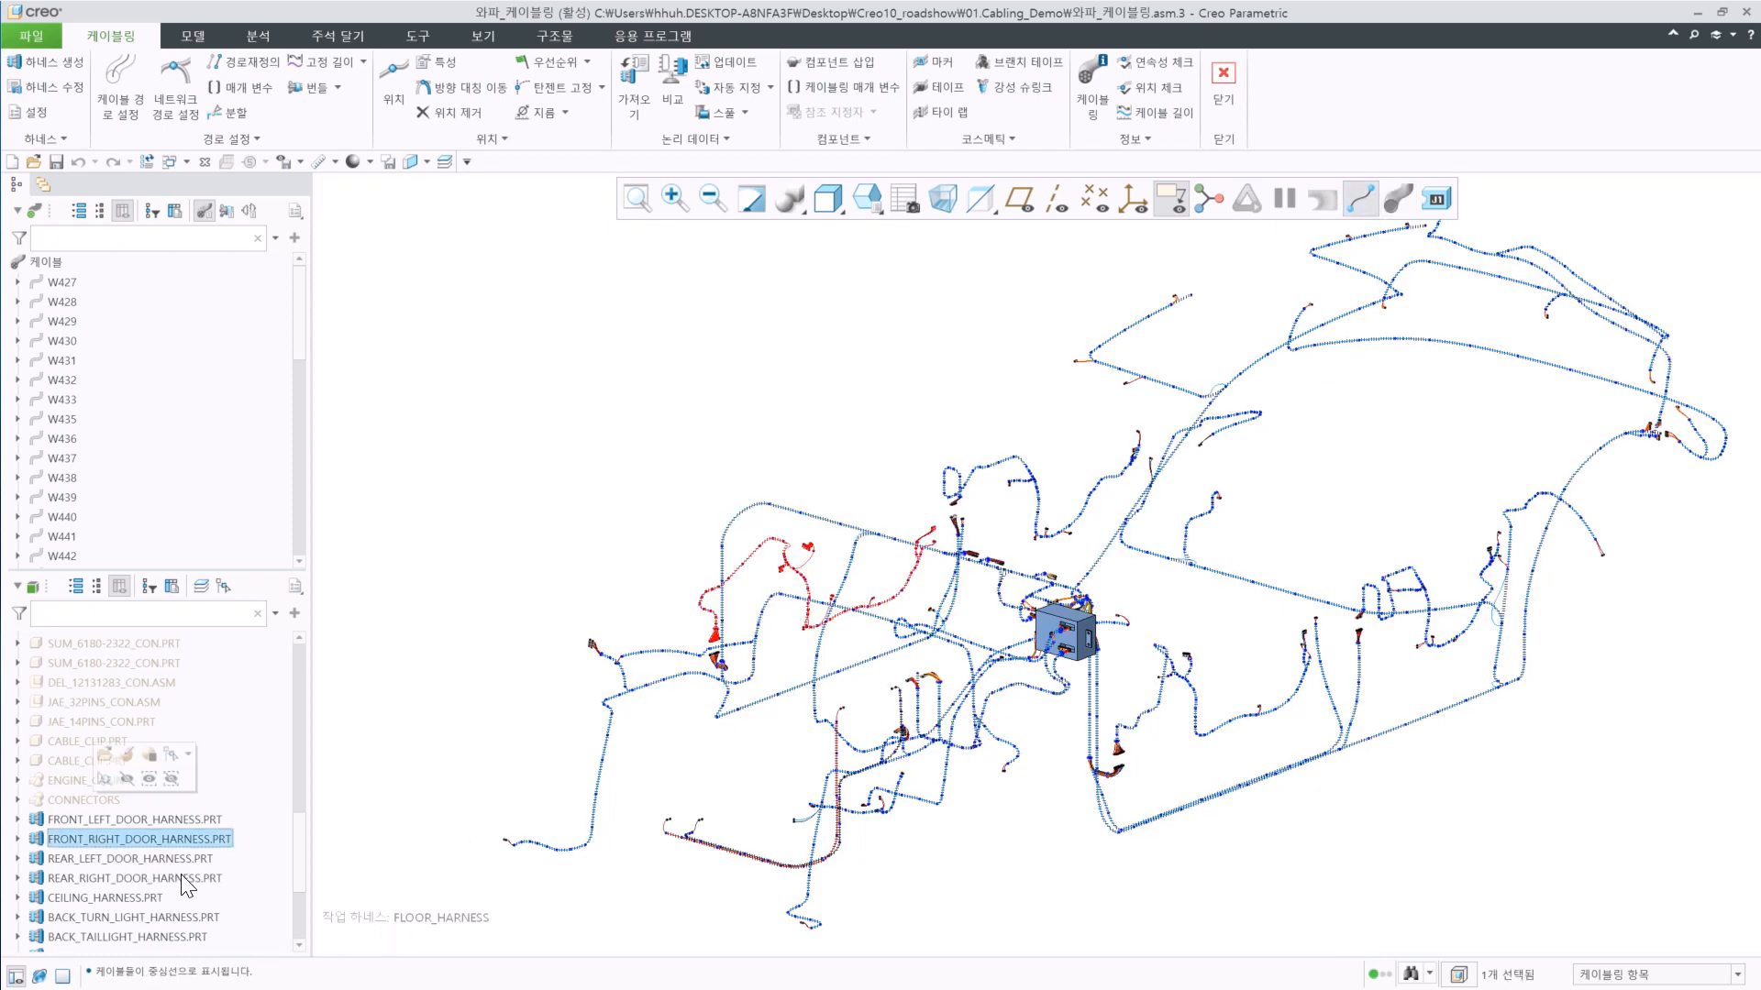
scroll(173, 875, down, 3)
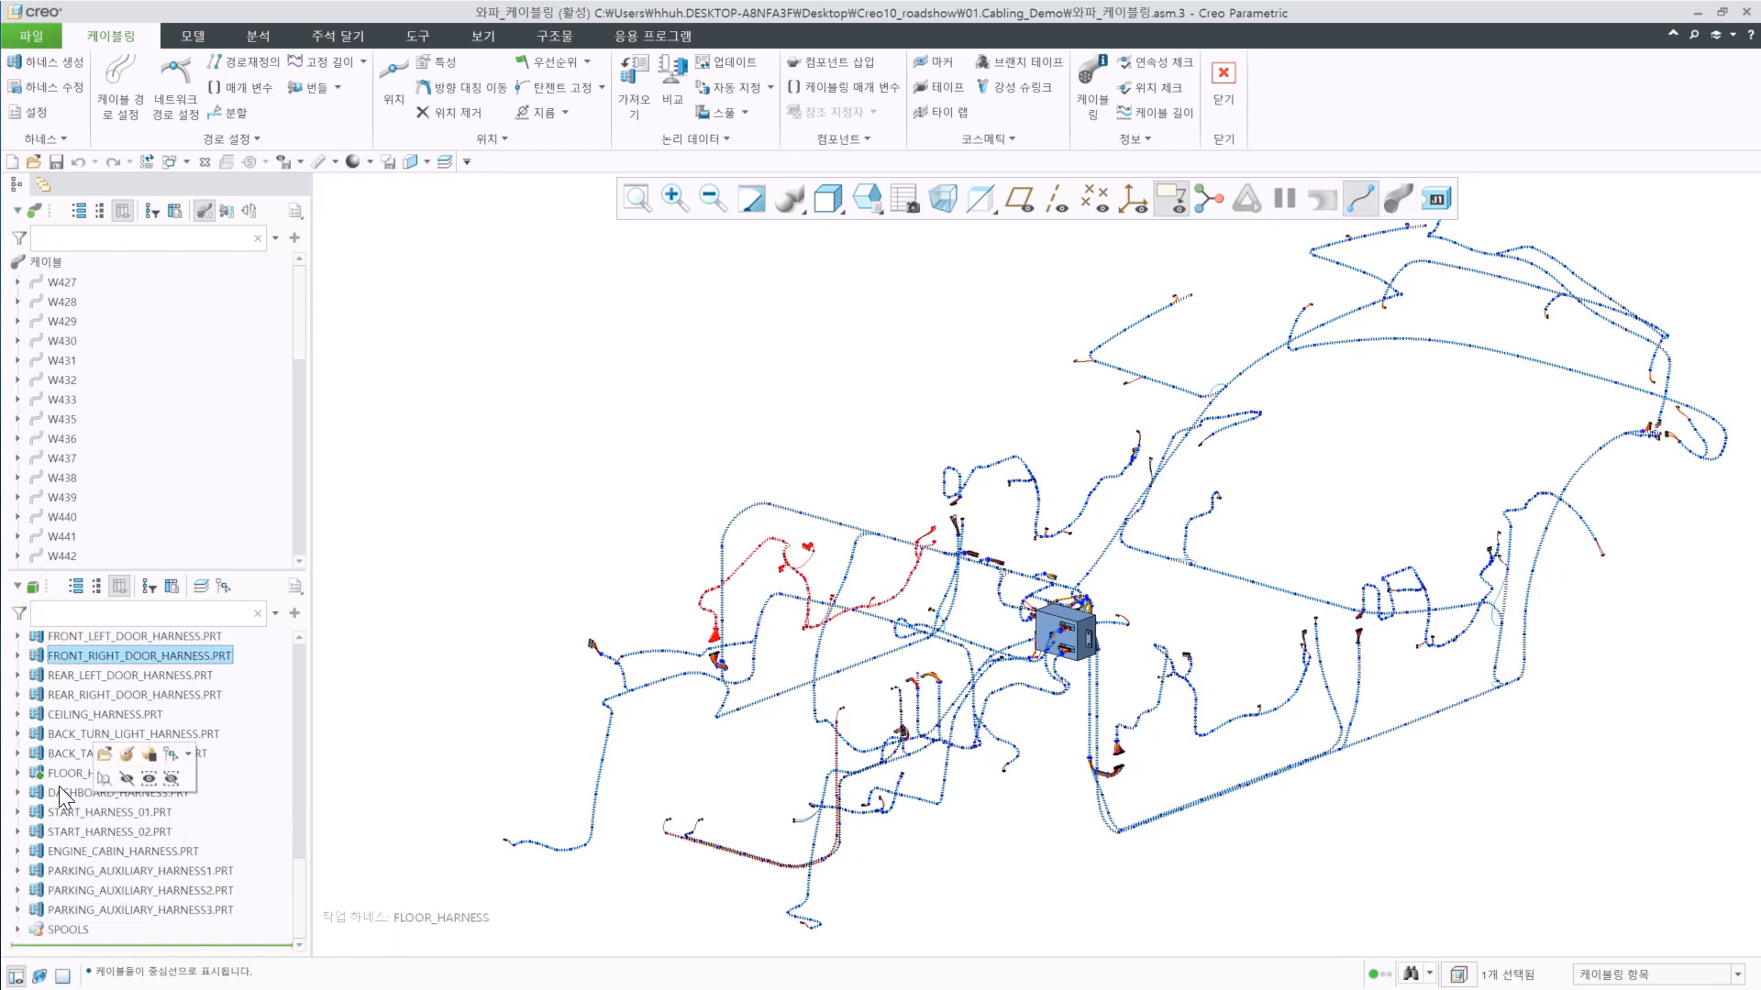
click(59, 790)
shift+click(95, 911)
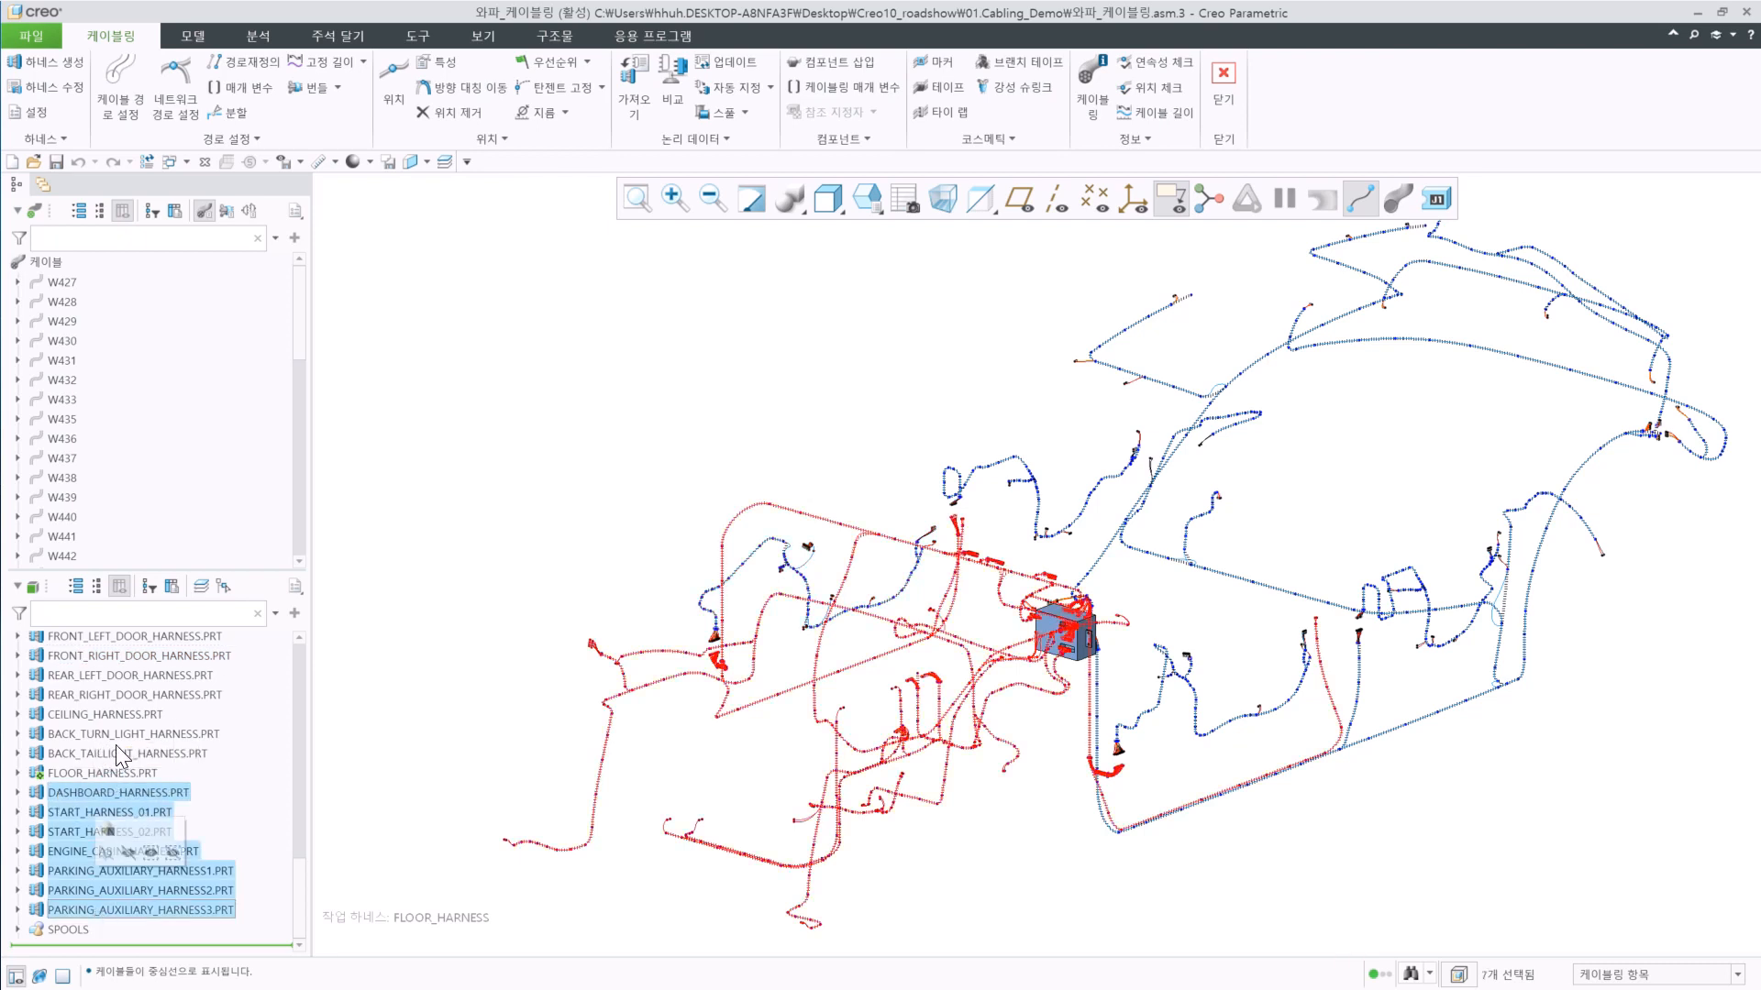
click(132, 851)
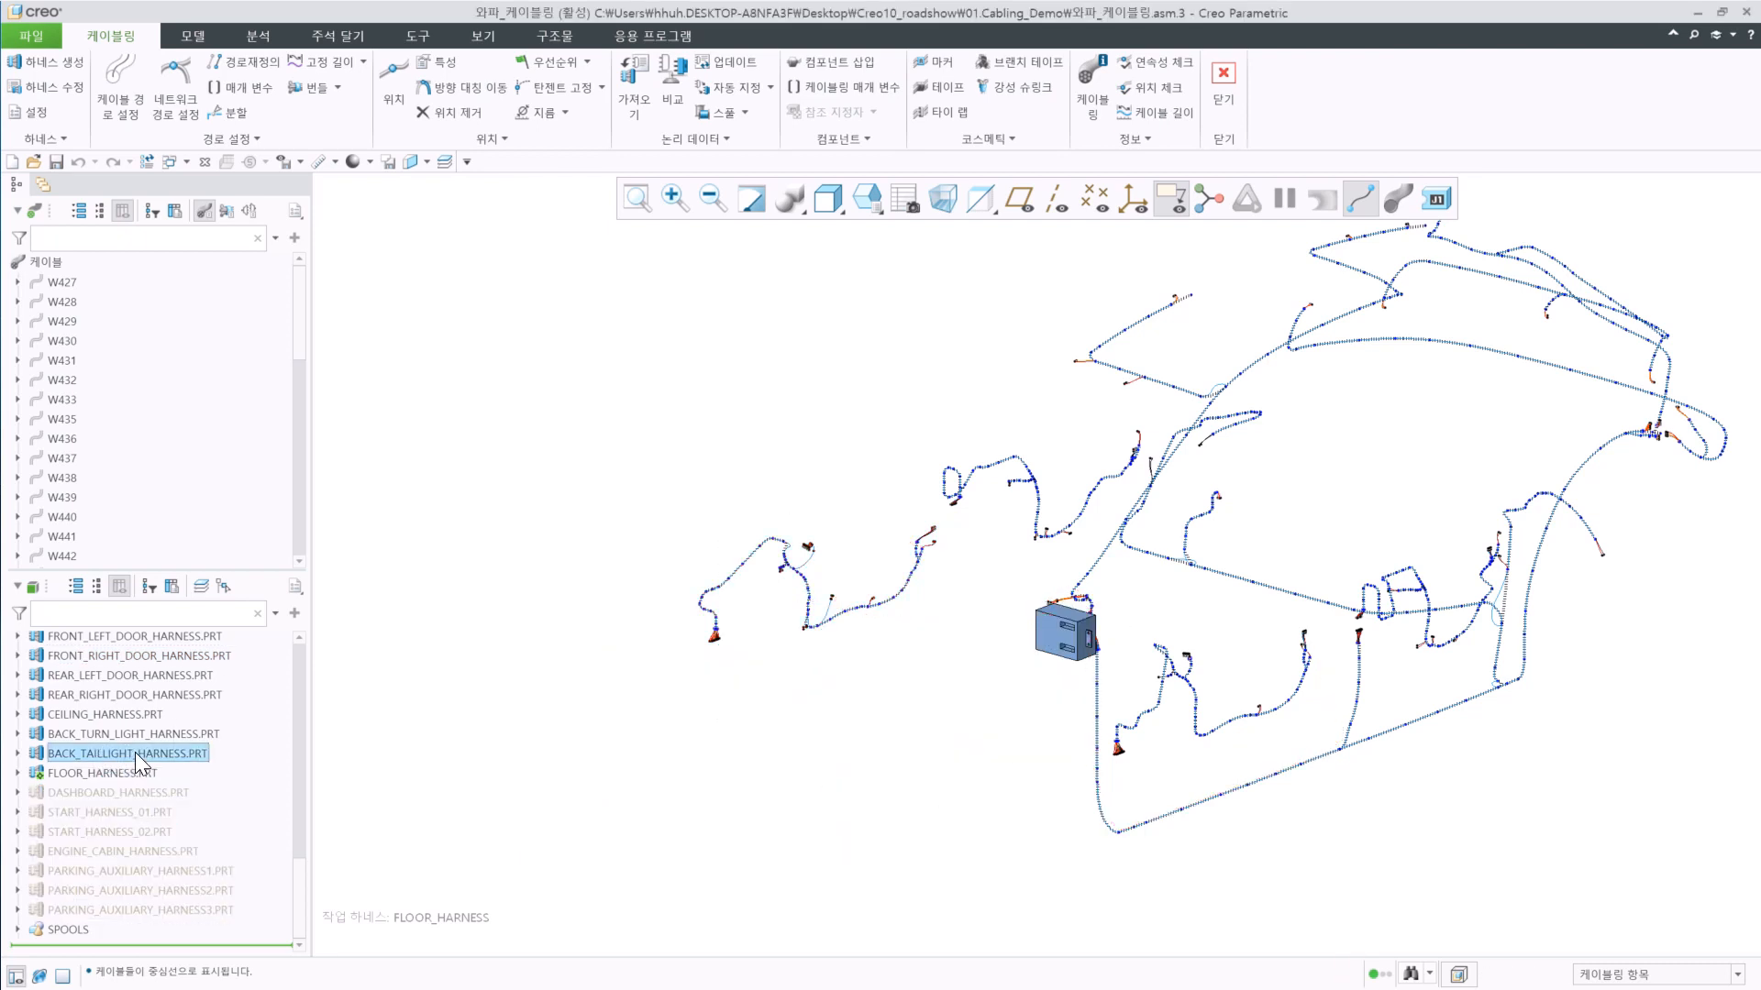
Hide the harness parts from FRONT_LEFT_DOOR_HARNESS.PRT through BACK_TAILLIGHT_HARNESS.PRT so only FLOOR_HARNESS.PRT remains shown.
click(135, 752)
scroll(96, 763, up, 2)
shift+click(82, 772)
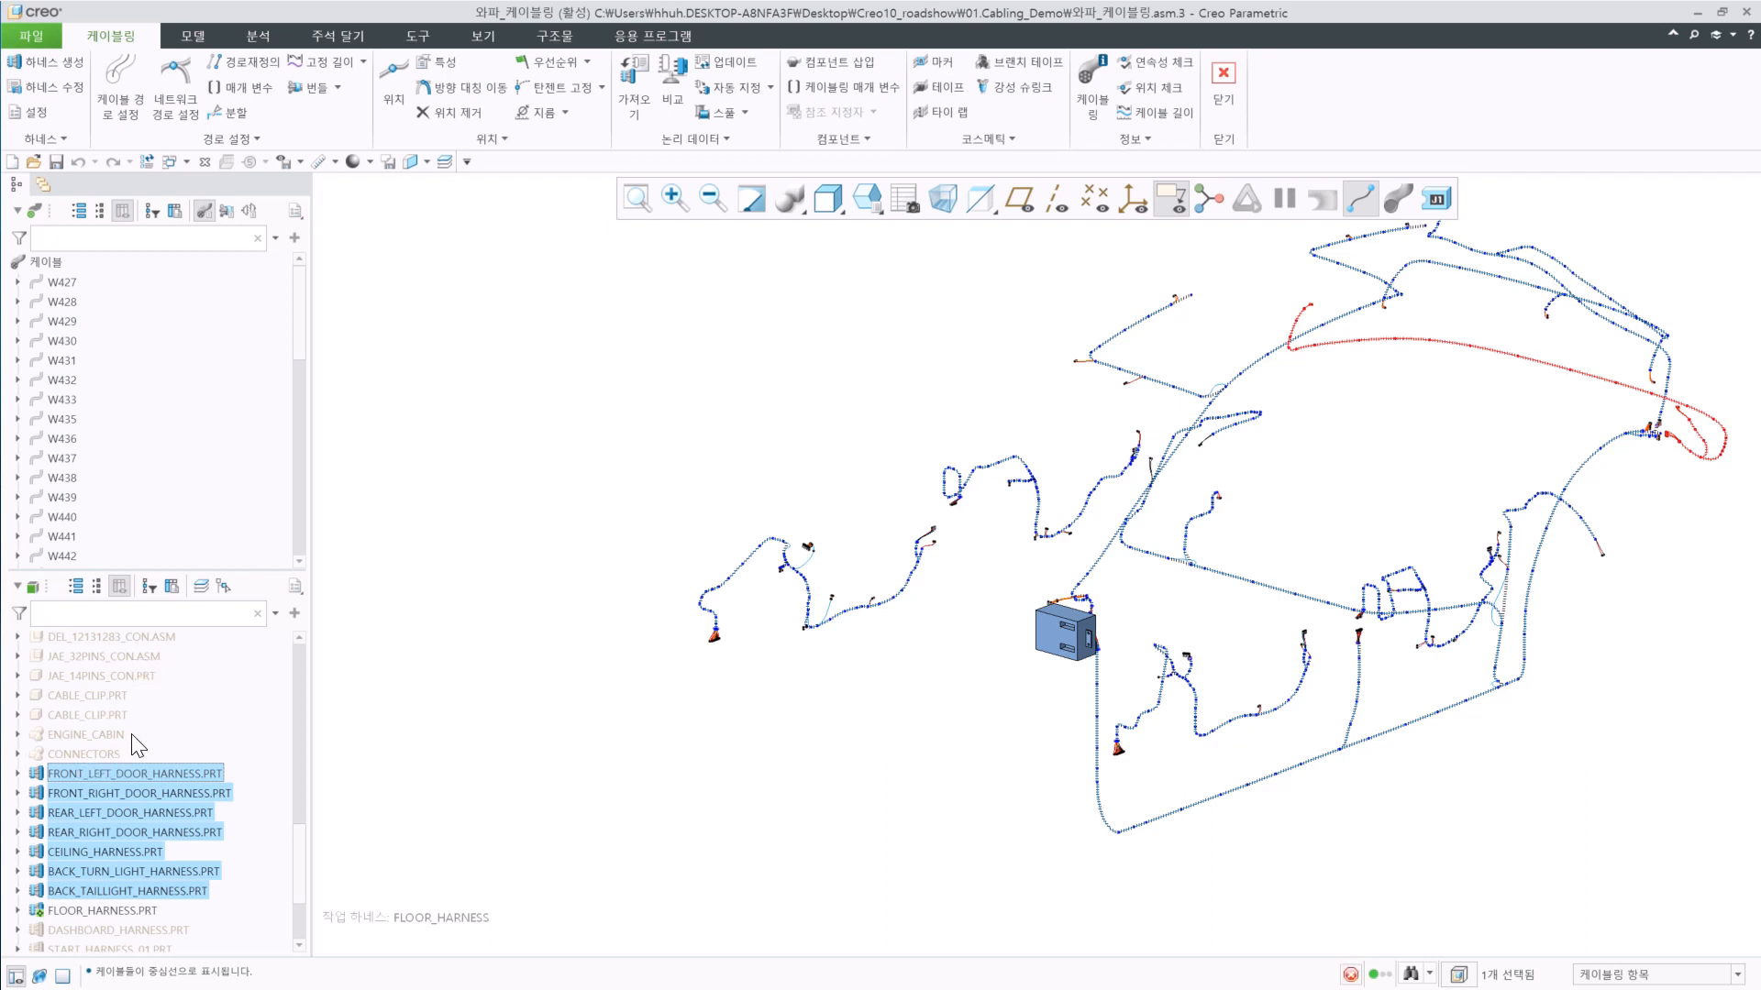
click(159, 684)
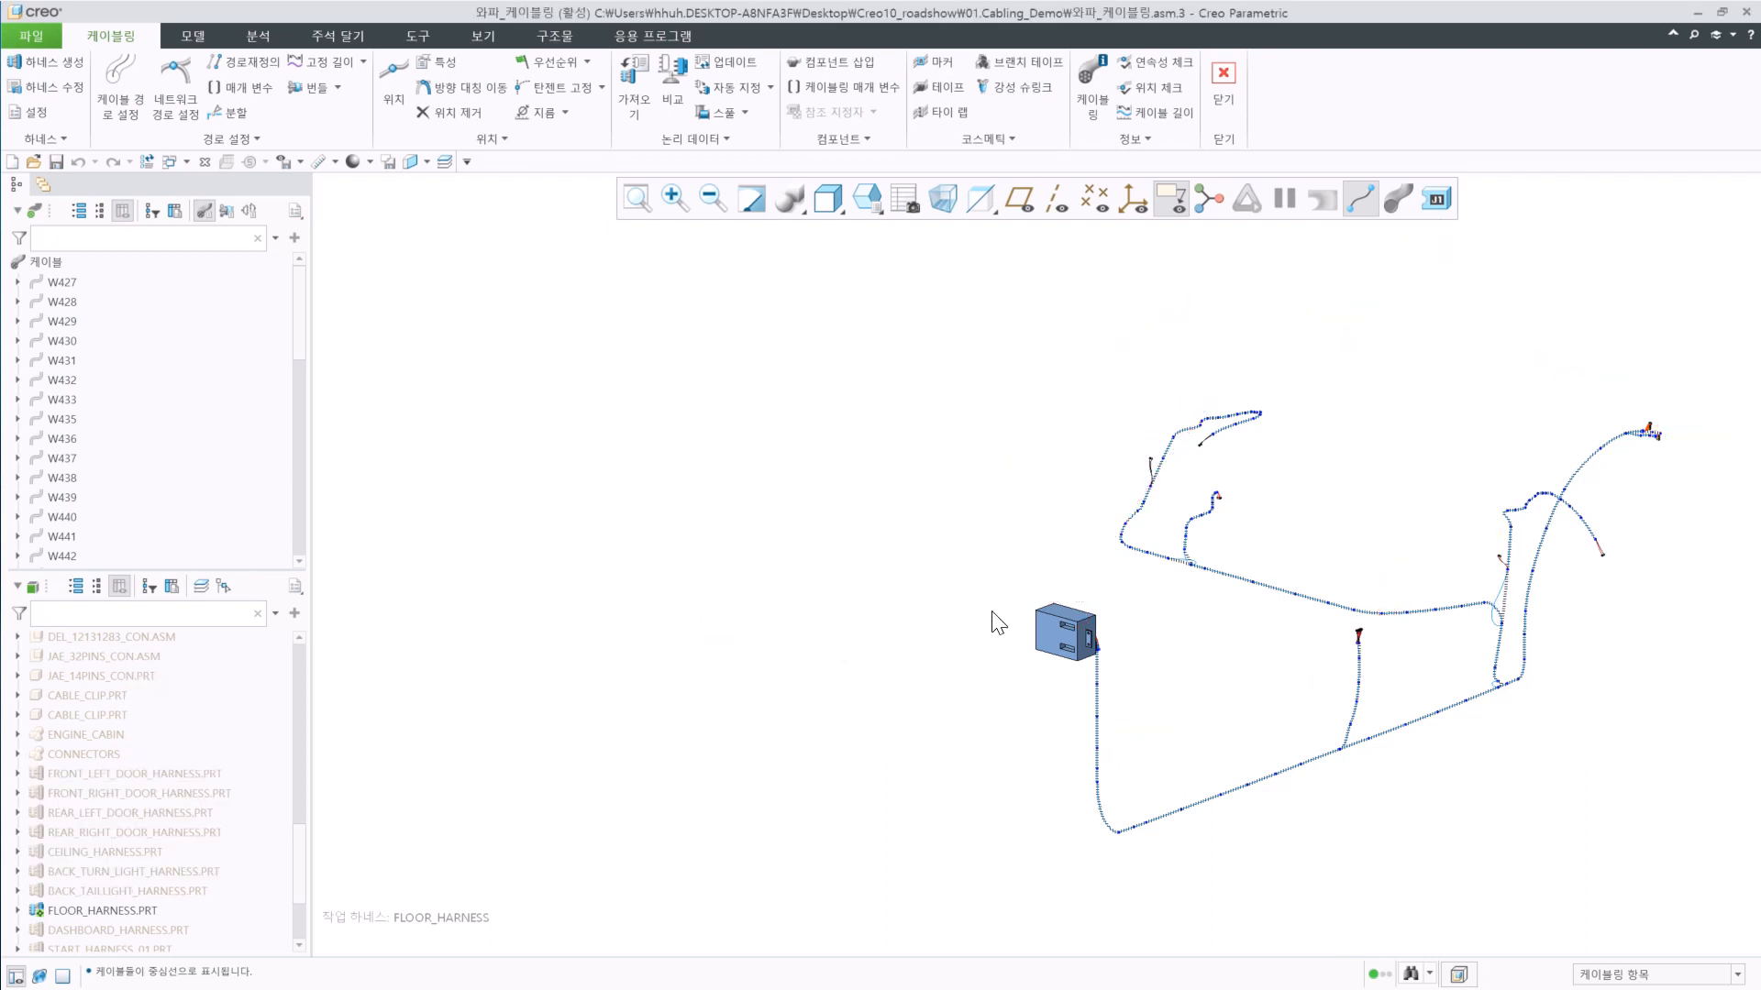
Split FLOOR_HARNESS at a location point on its long curved rear branch, making the segments above that point a dependent new harness.
shift+middle_drag(1003, 617, 1059, 582)
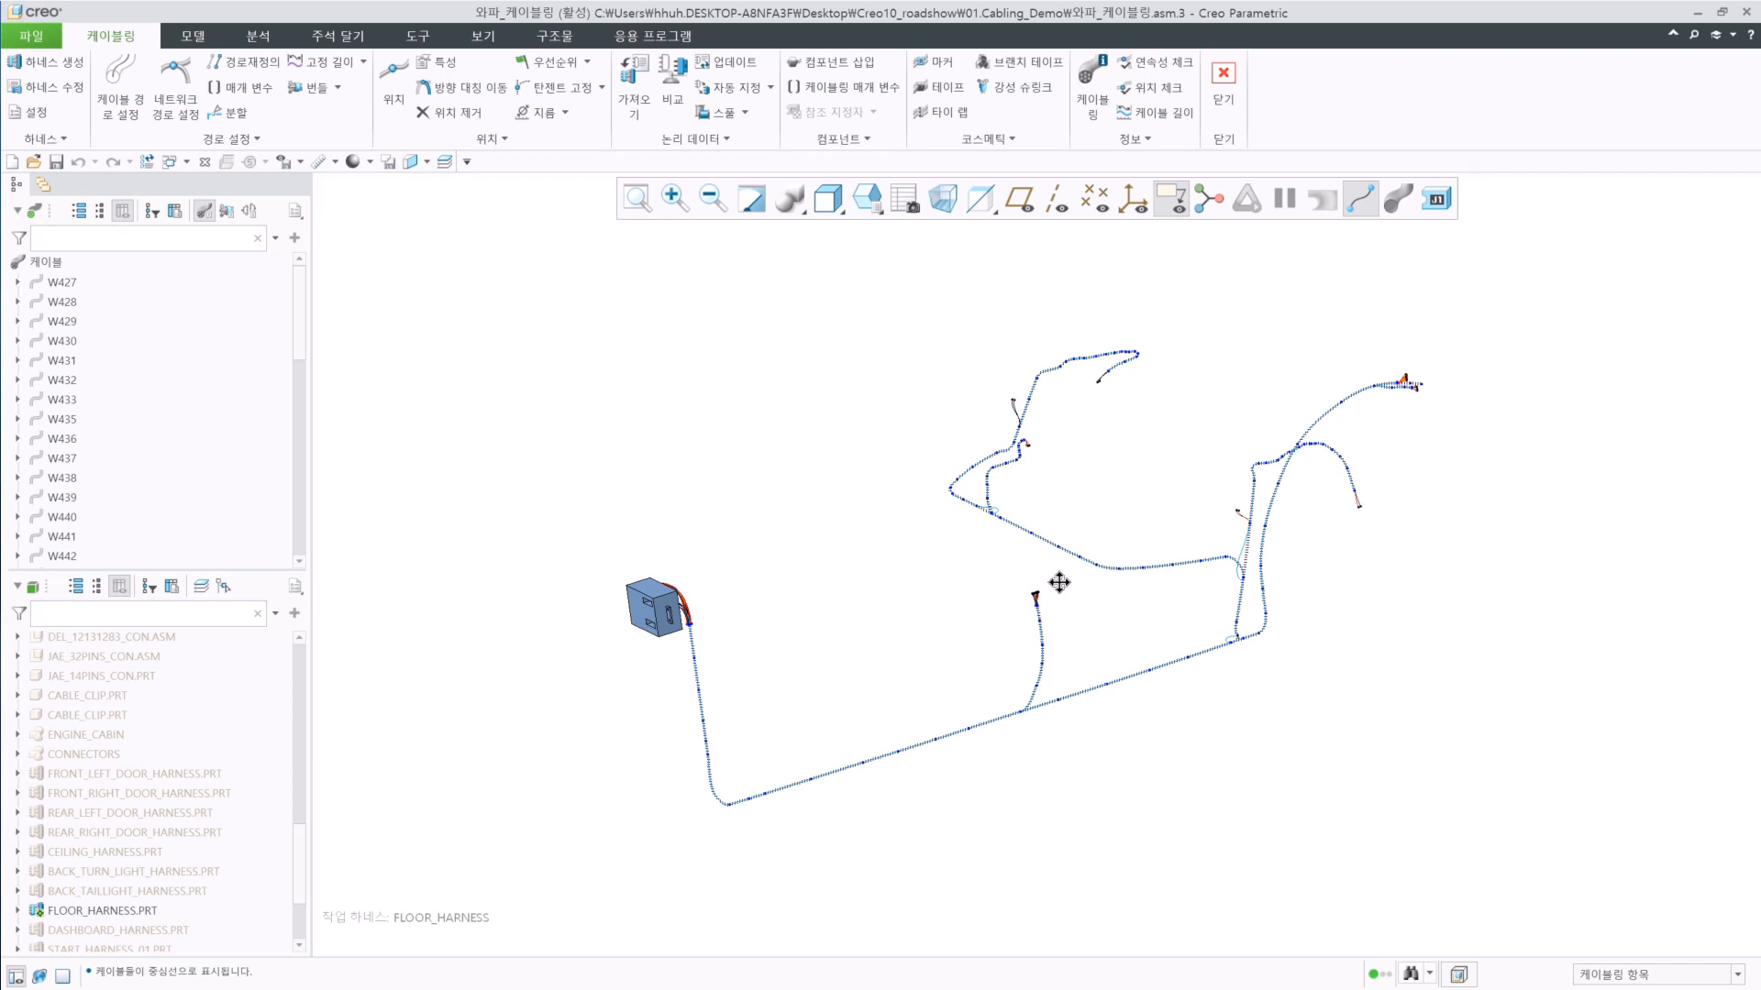
scroll(1384, 530, down, 4)
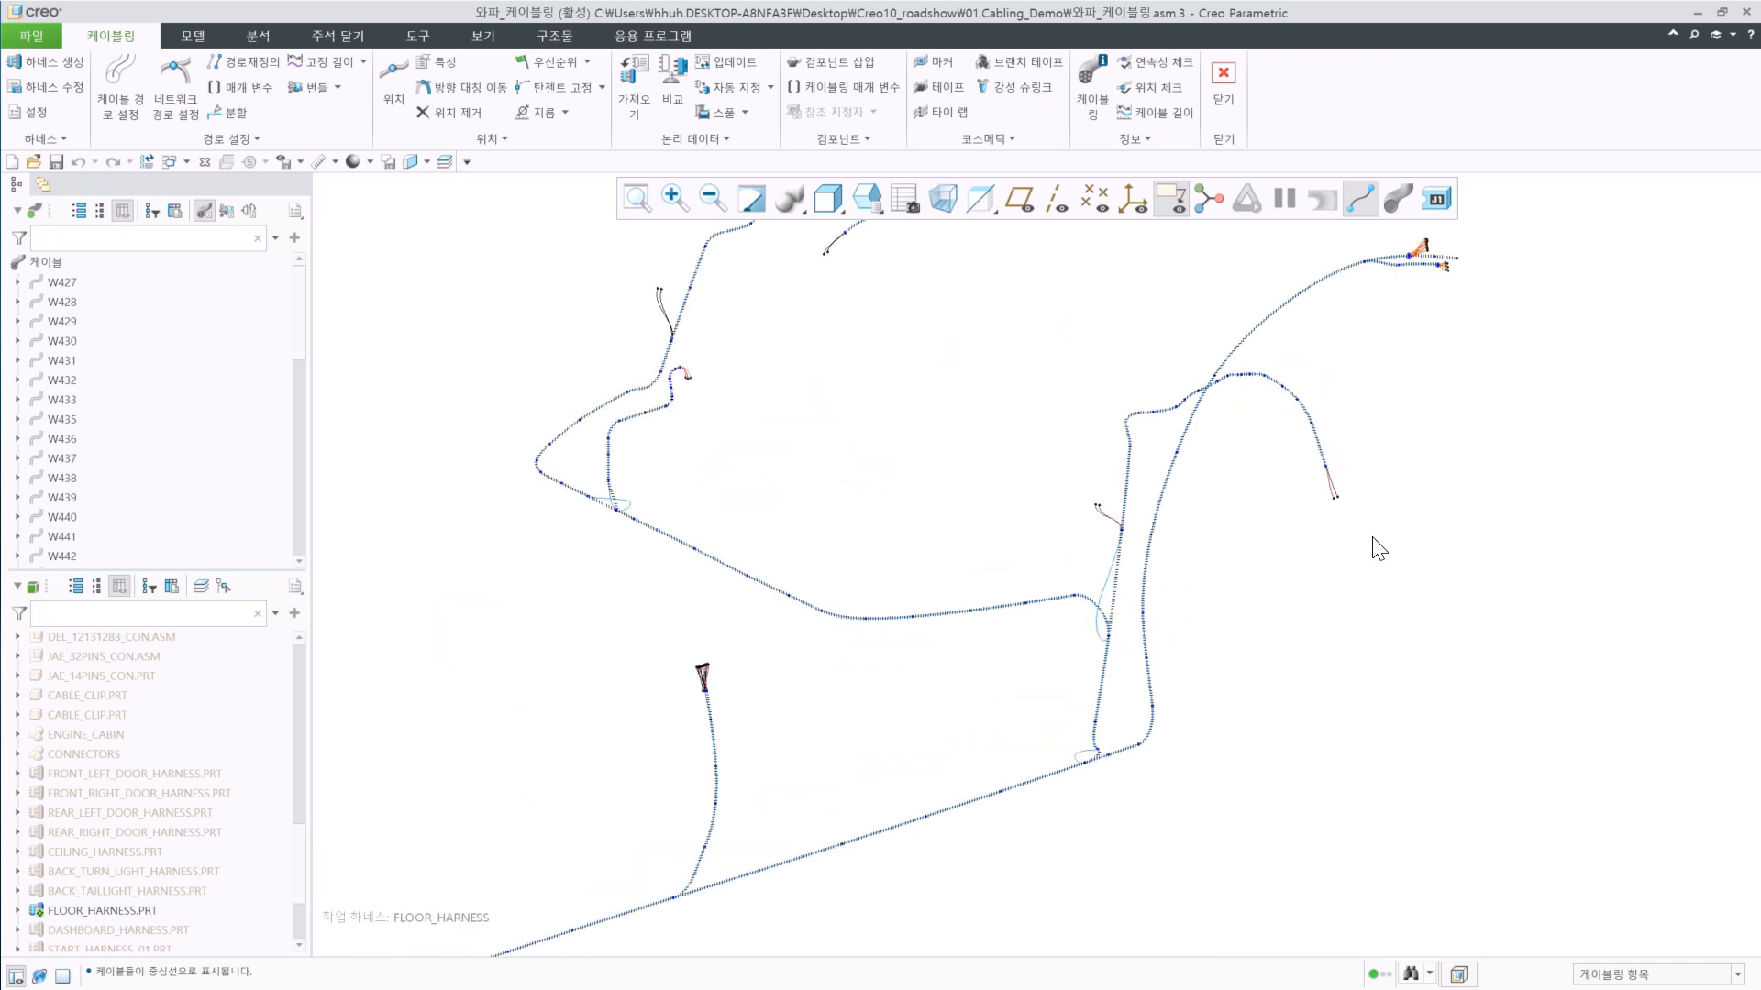
click(47, 138)
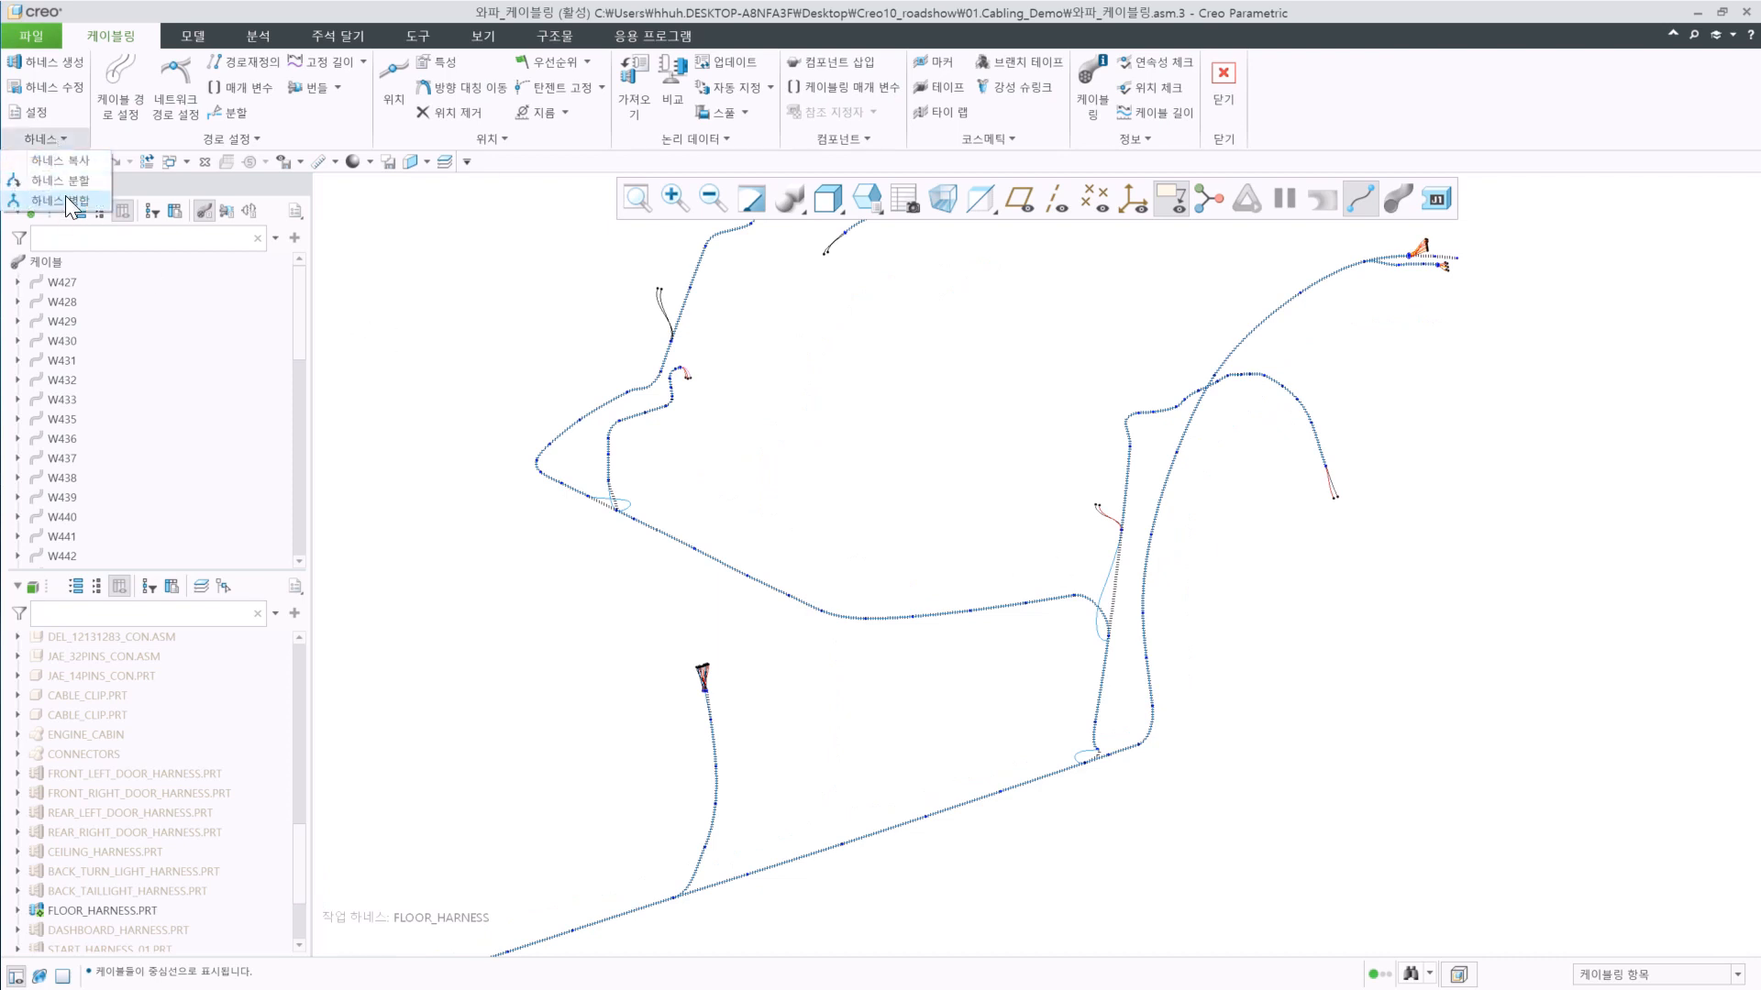
click(70, 180)
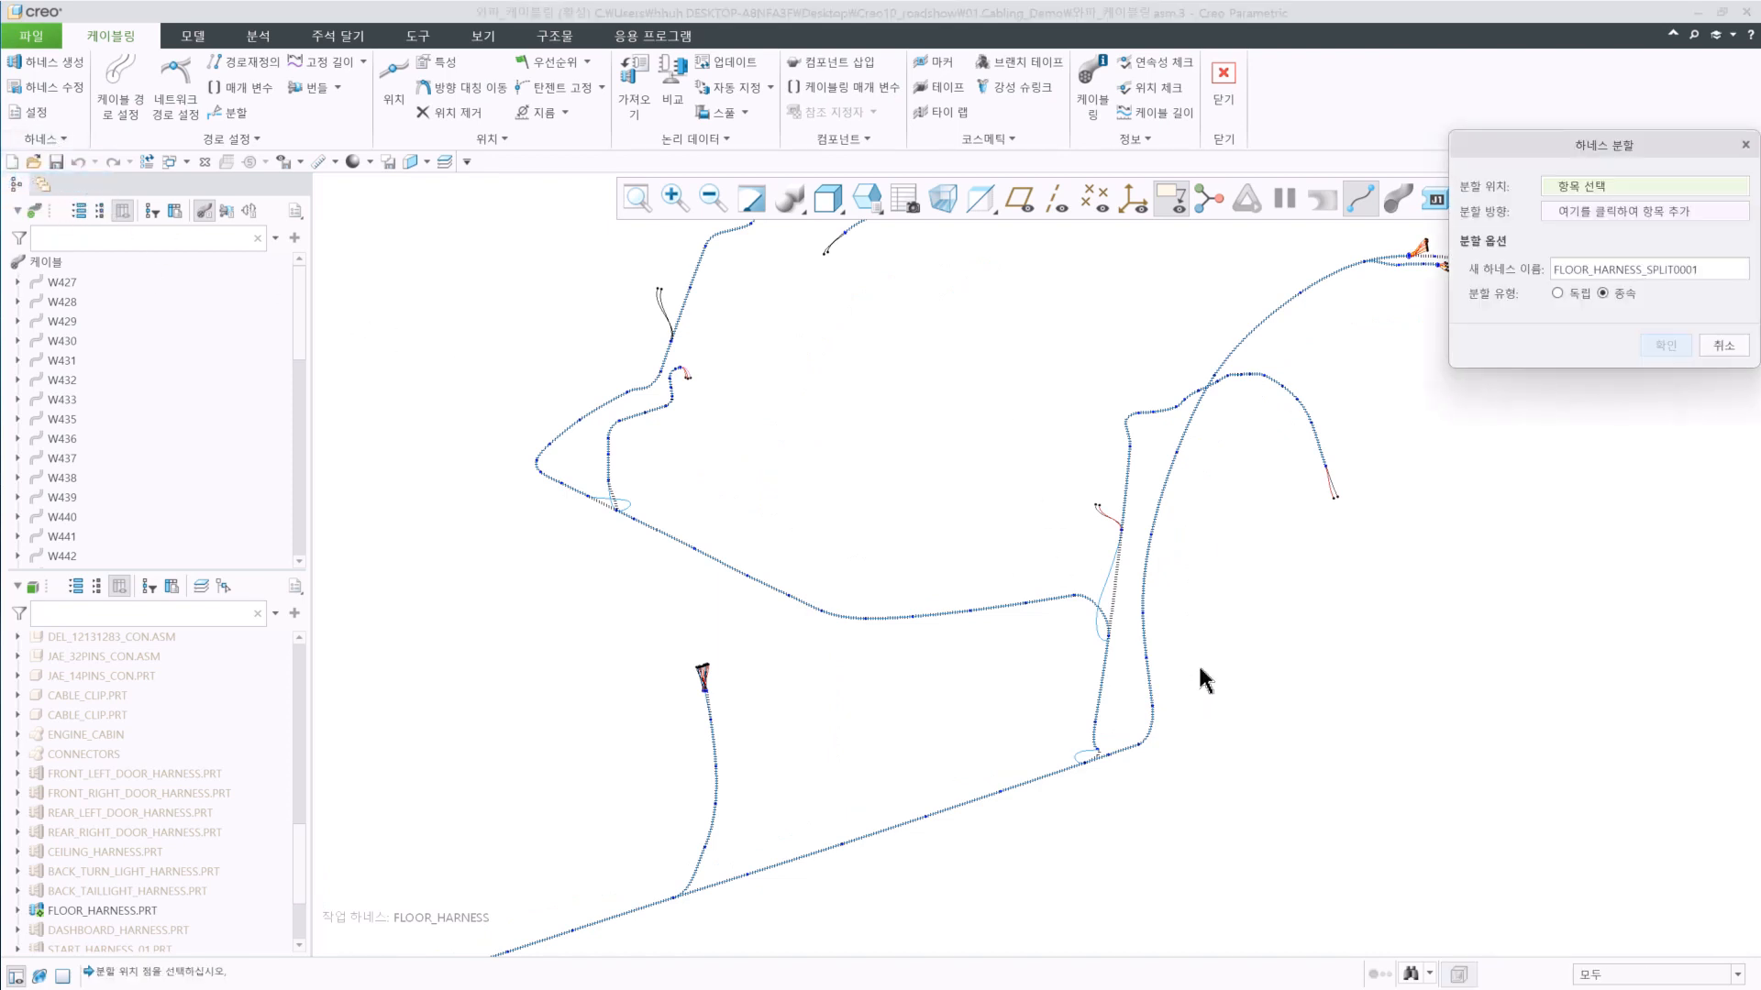
click(1155, 527)
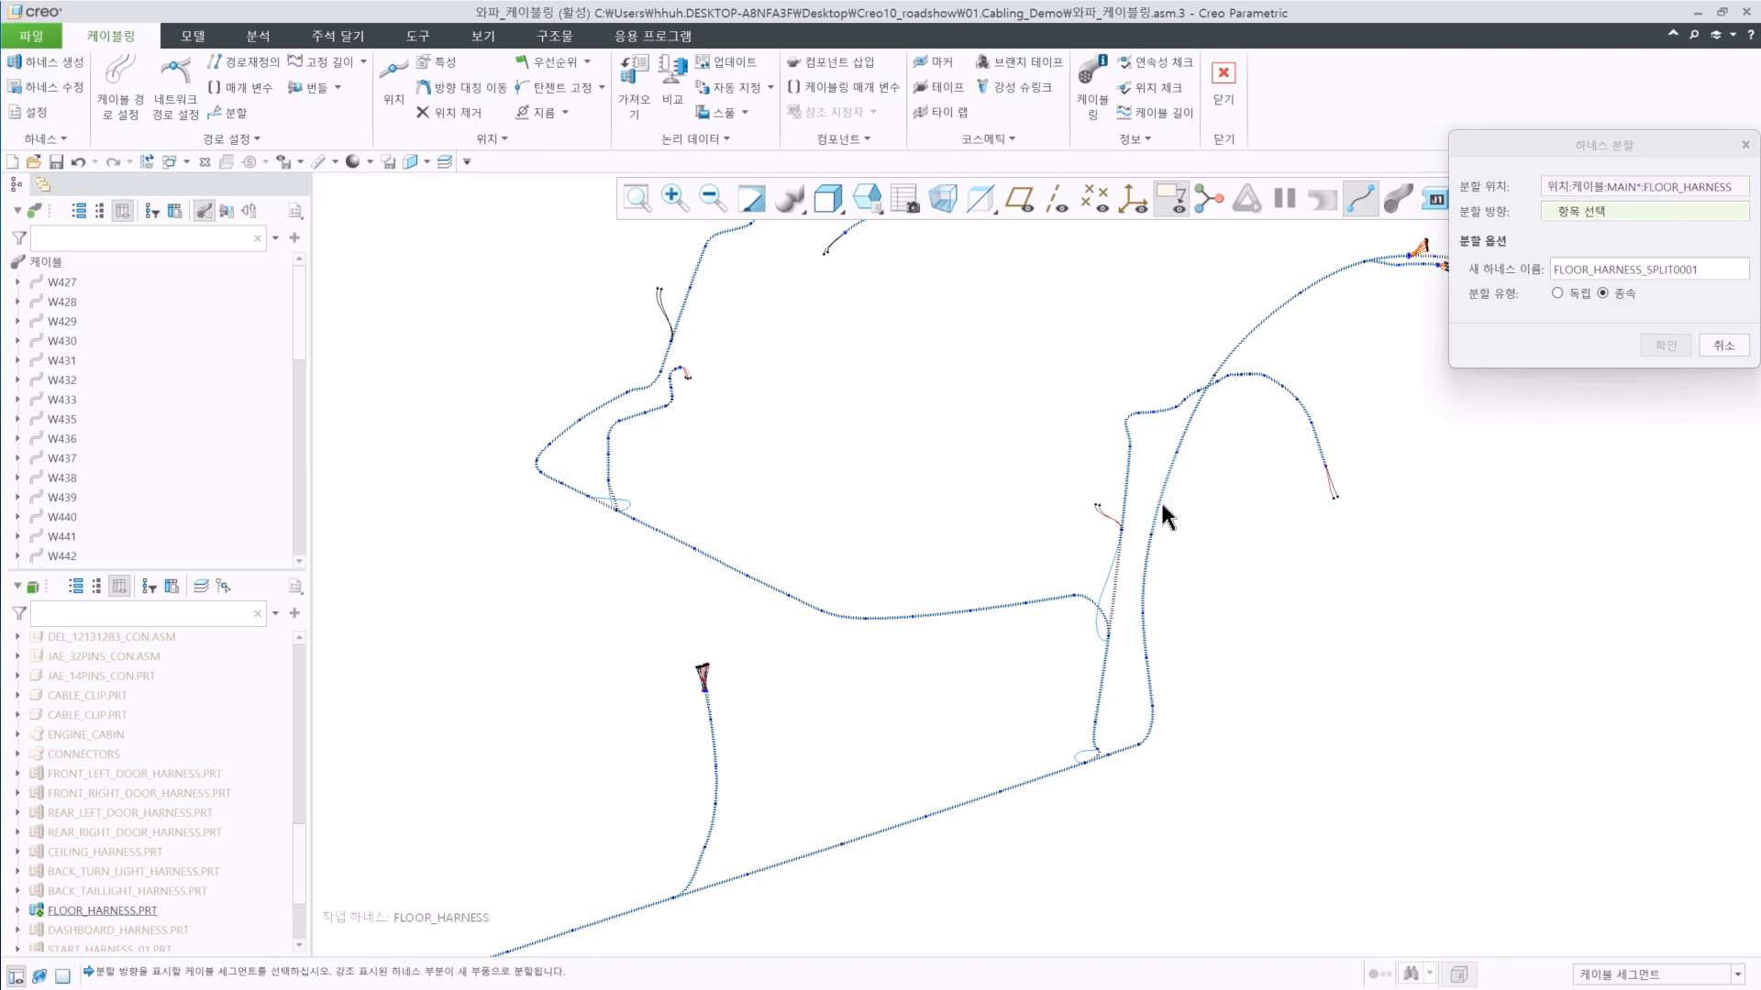
click(1160, 498)
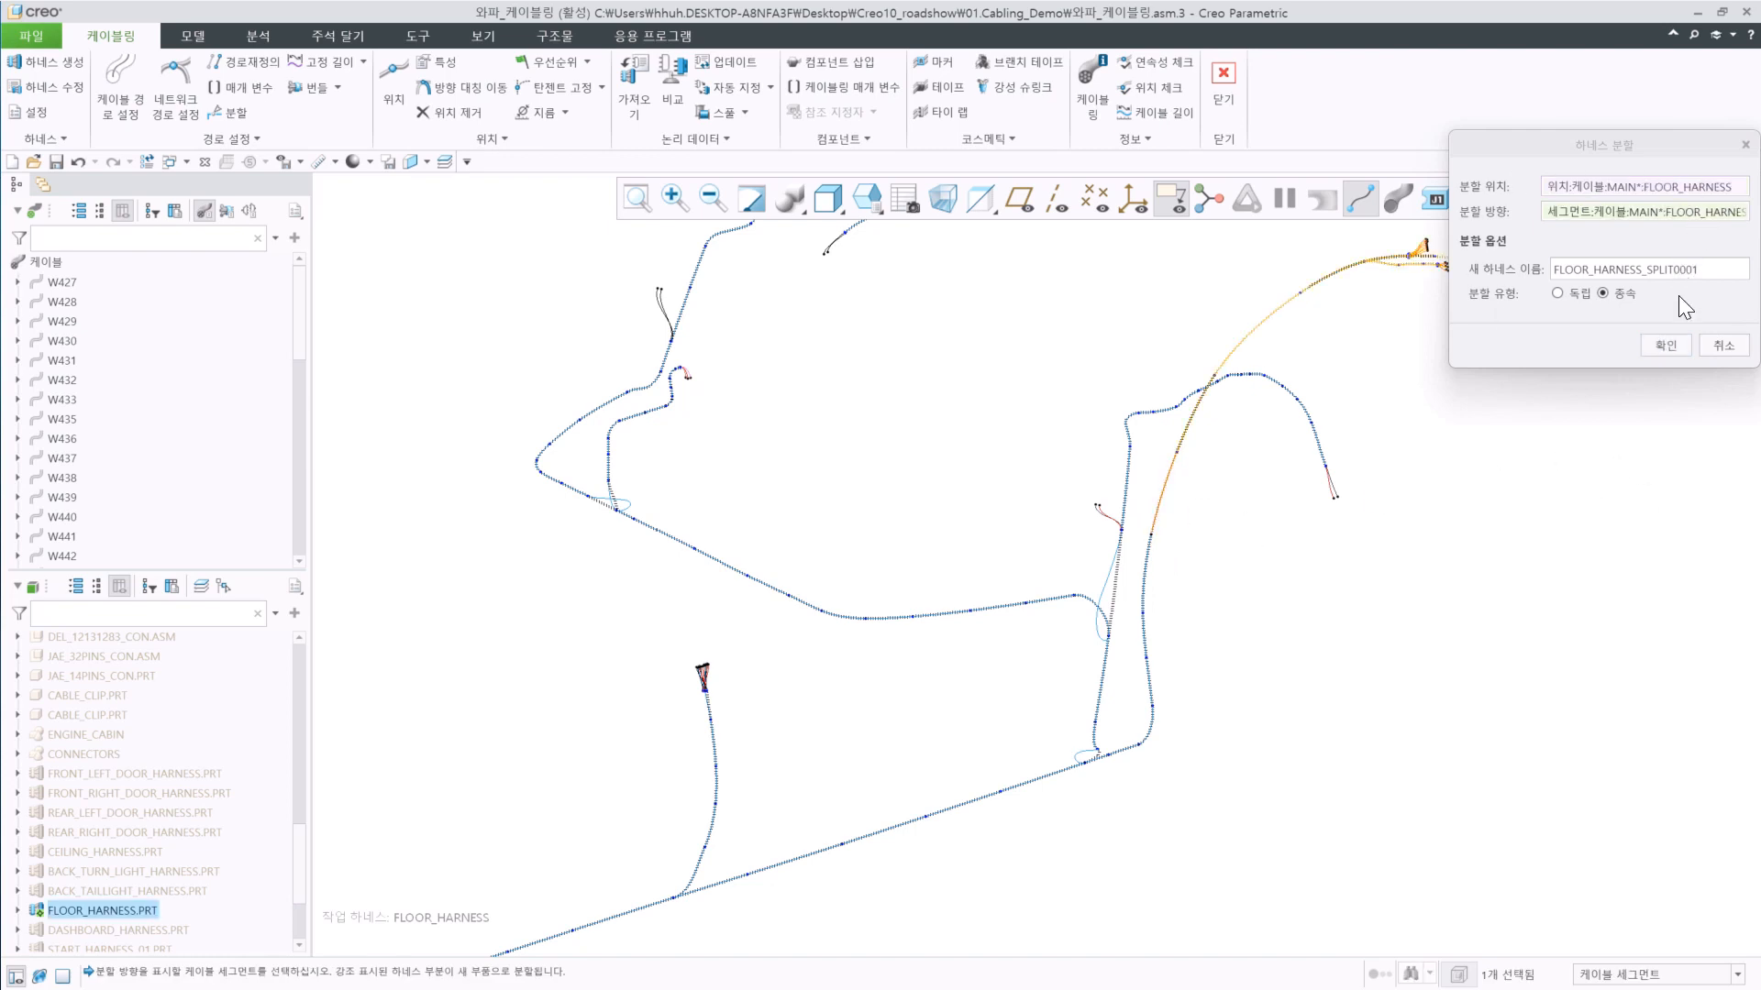
click(1664, 344)
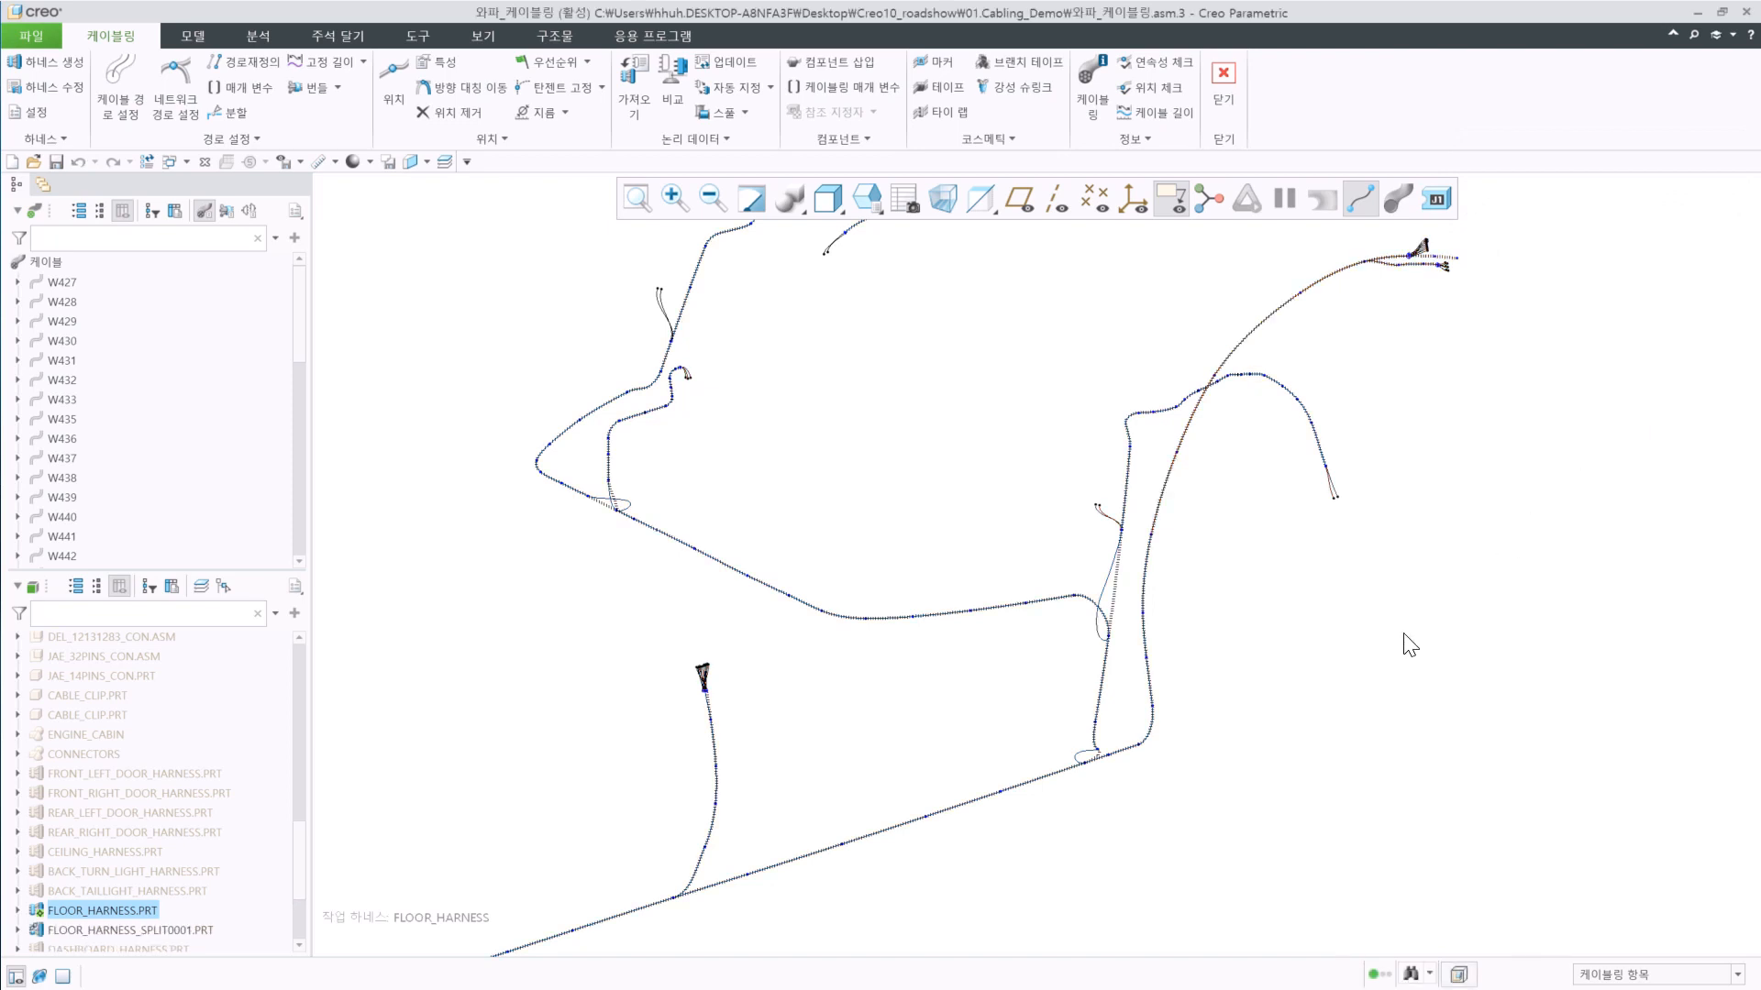
Display the cables at true thickness and hide FLOOR_HARNESS.PRT to inspect the split-off harness alone.
click(1401, 200)
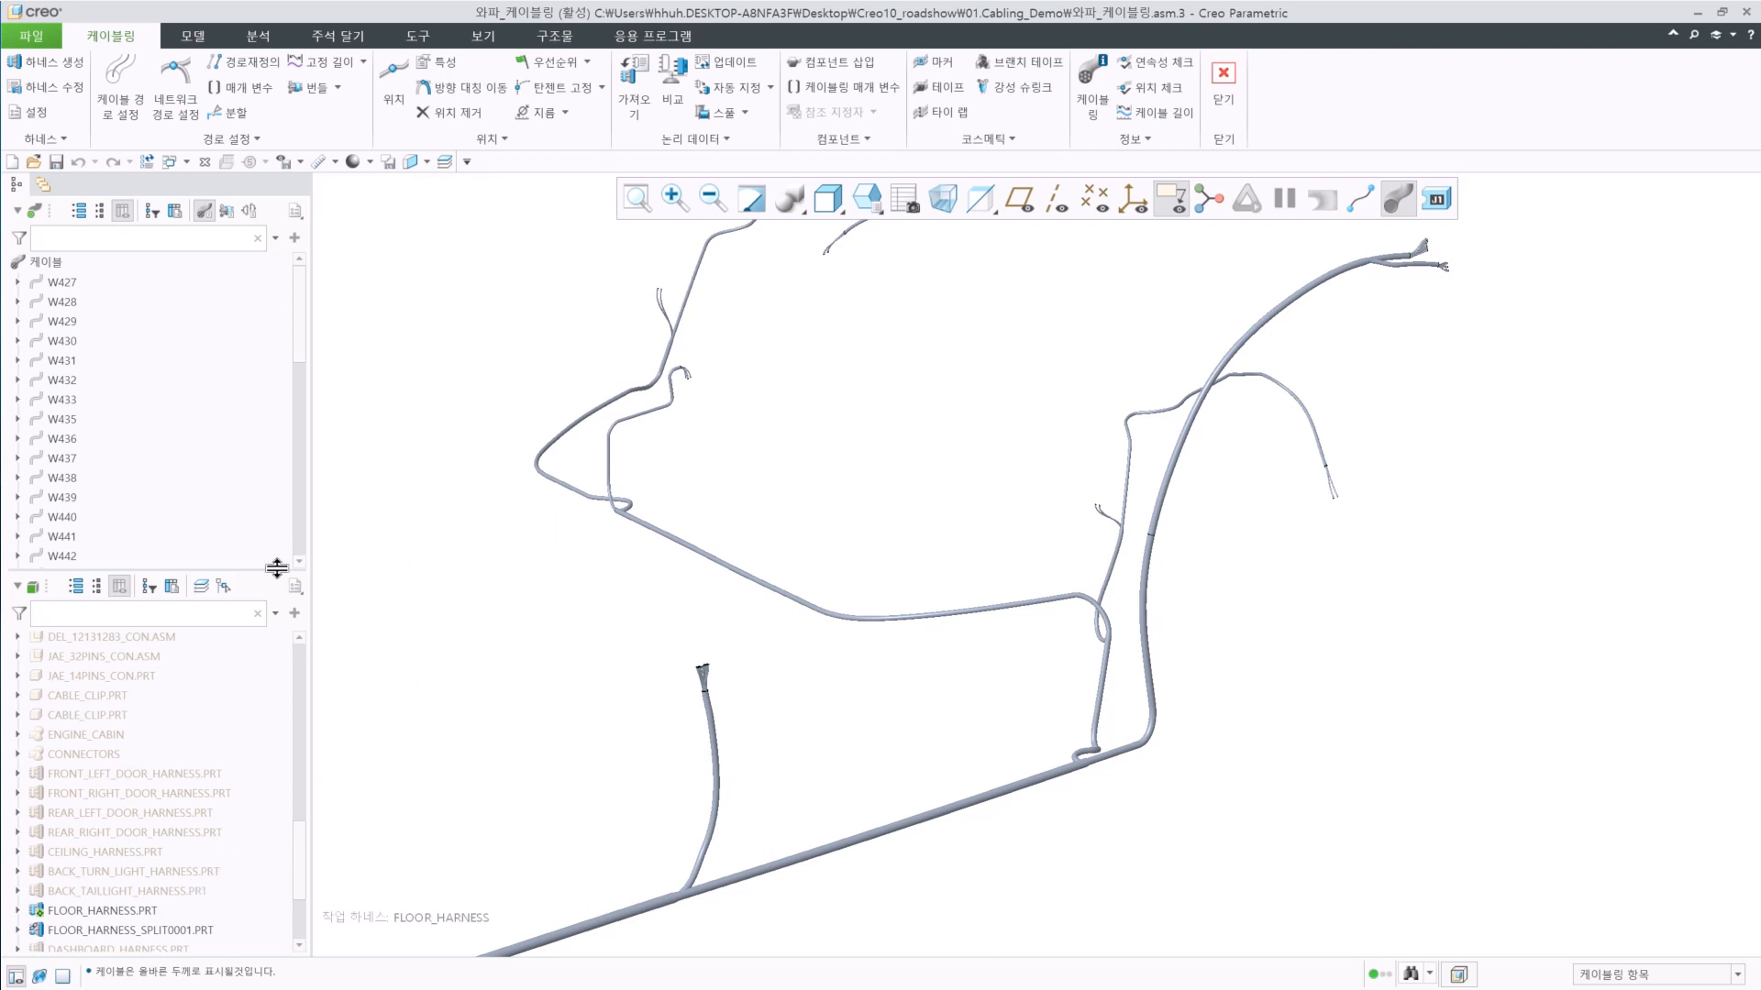
click(114, 912)
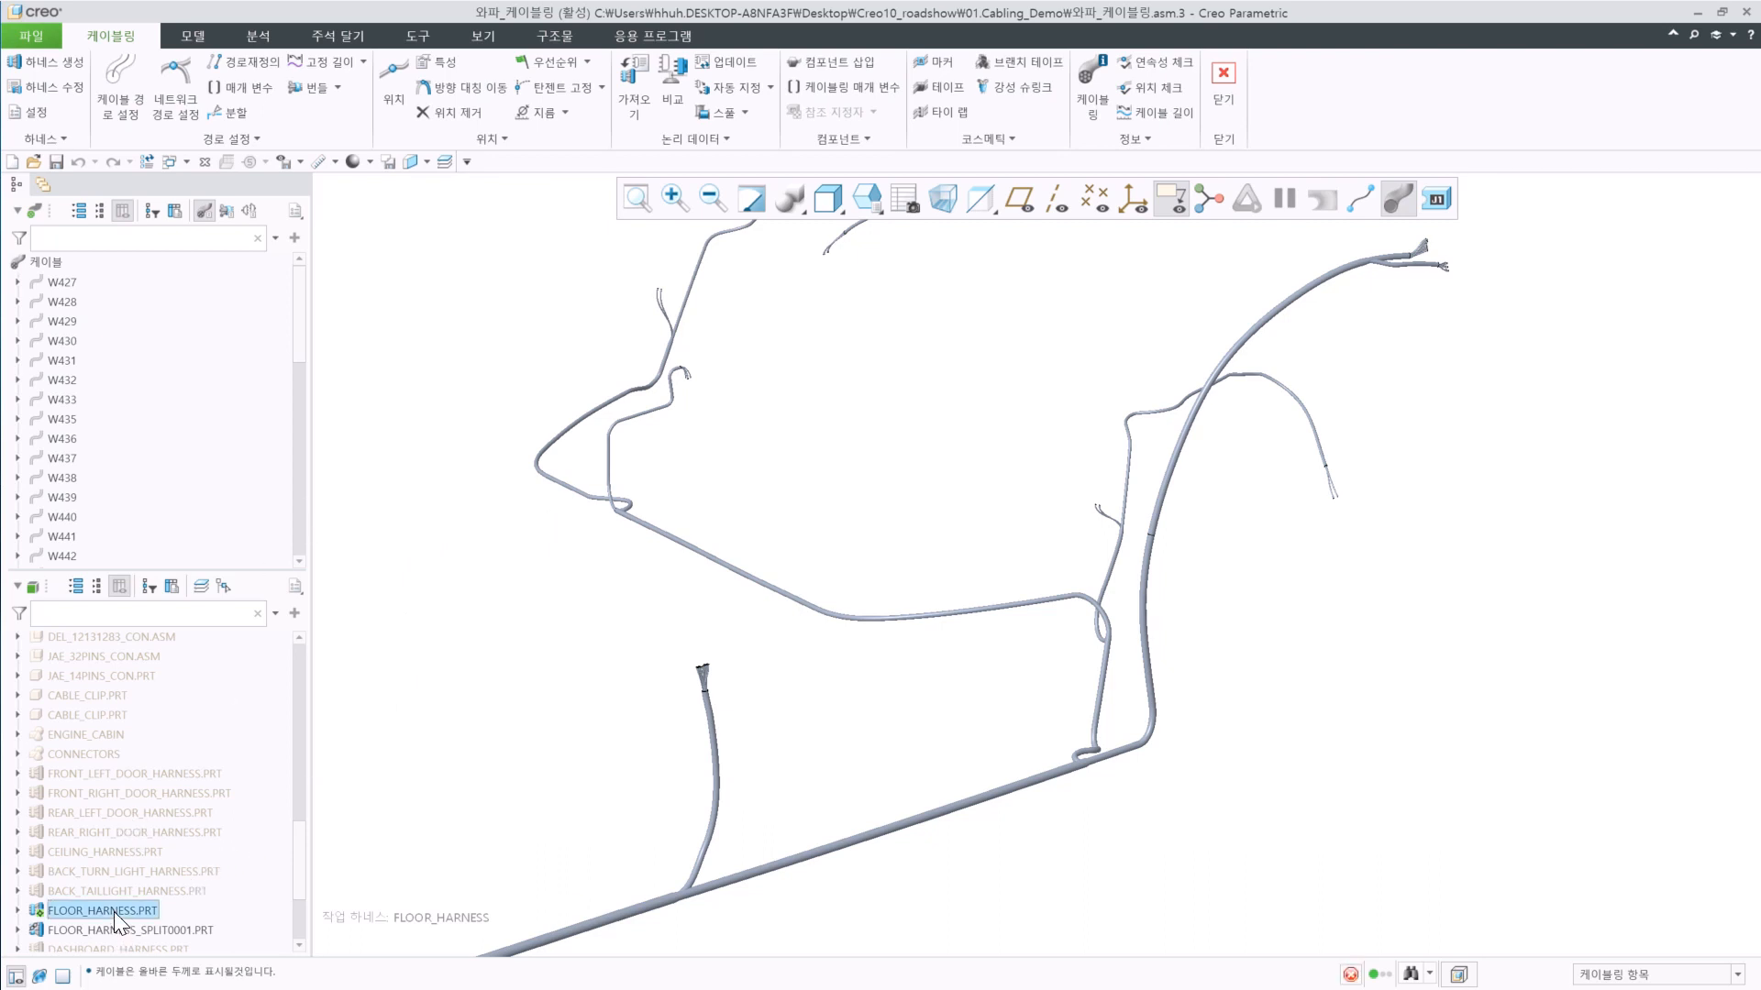
click(152, 850)
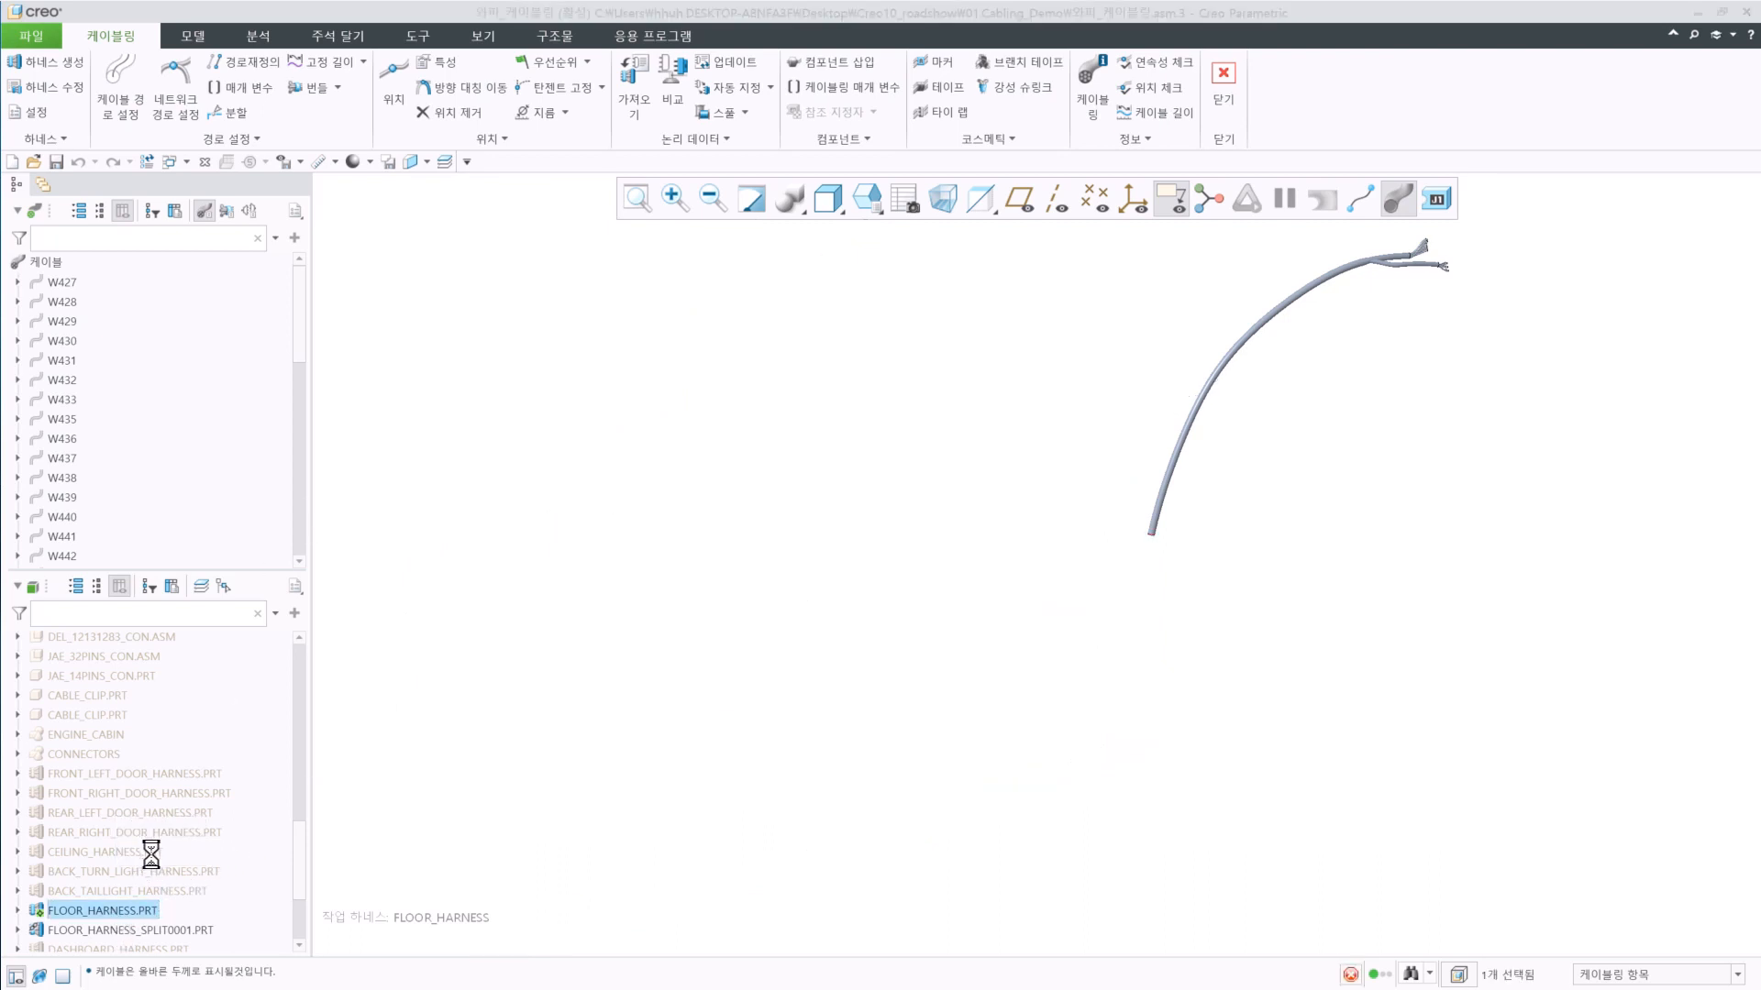
Make FLOOR_HARNESS_SPLIT0001 the working harness with cables as centerlines, and show FLOOR_HARNESS.PRT again.
click(137, 926)
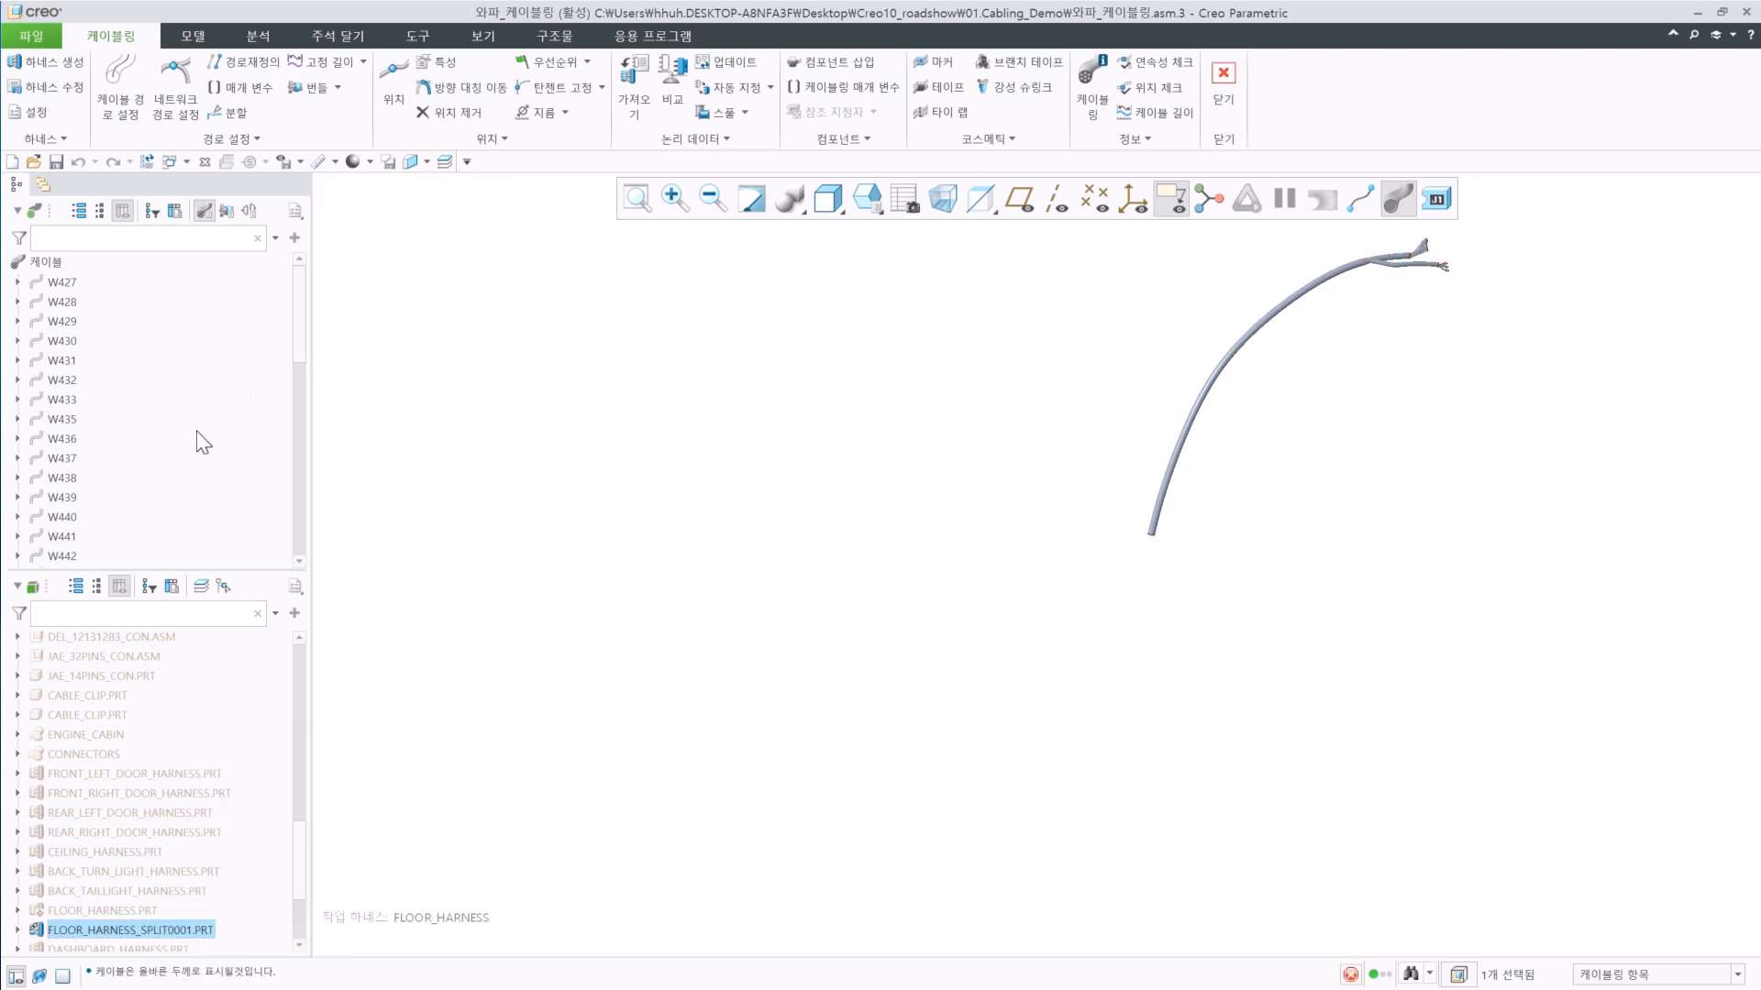
click(87, 753)
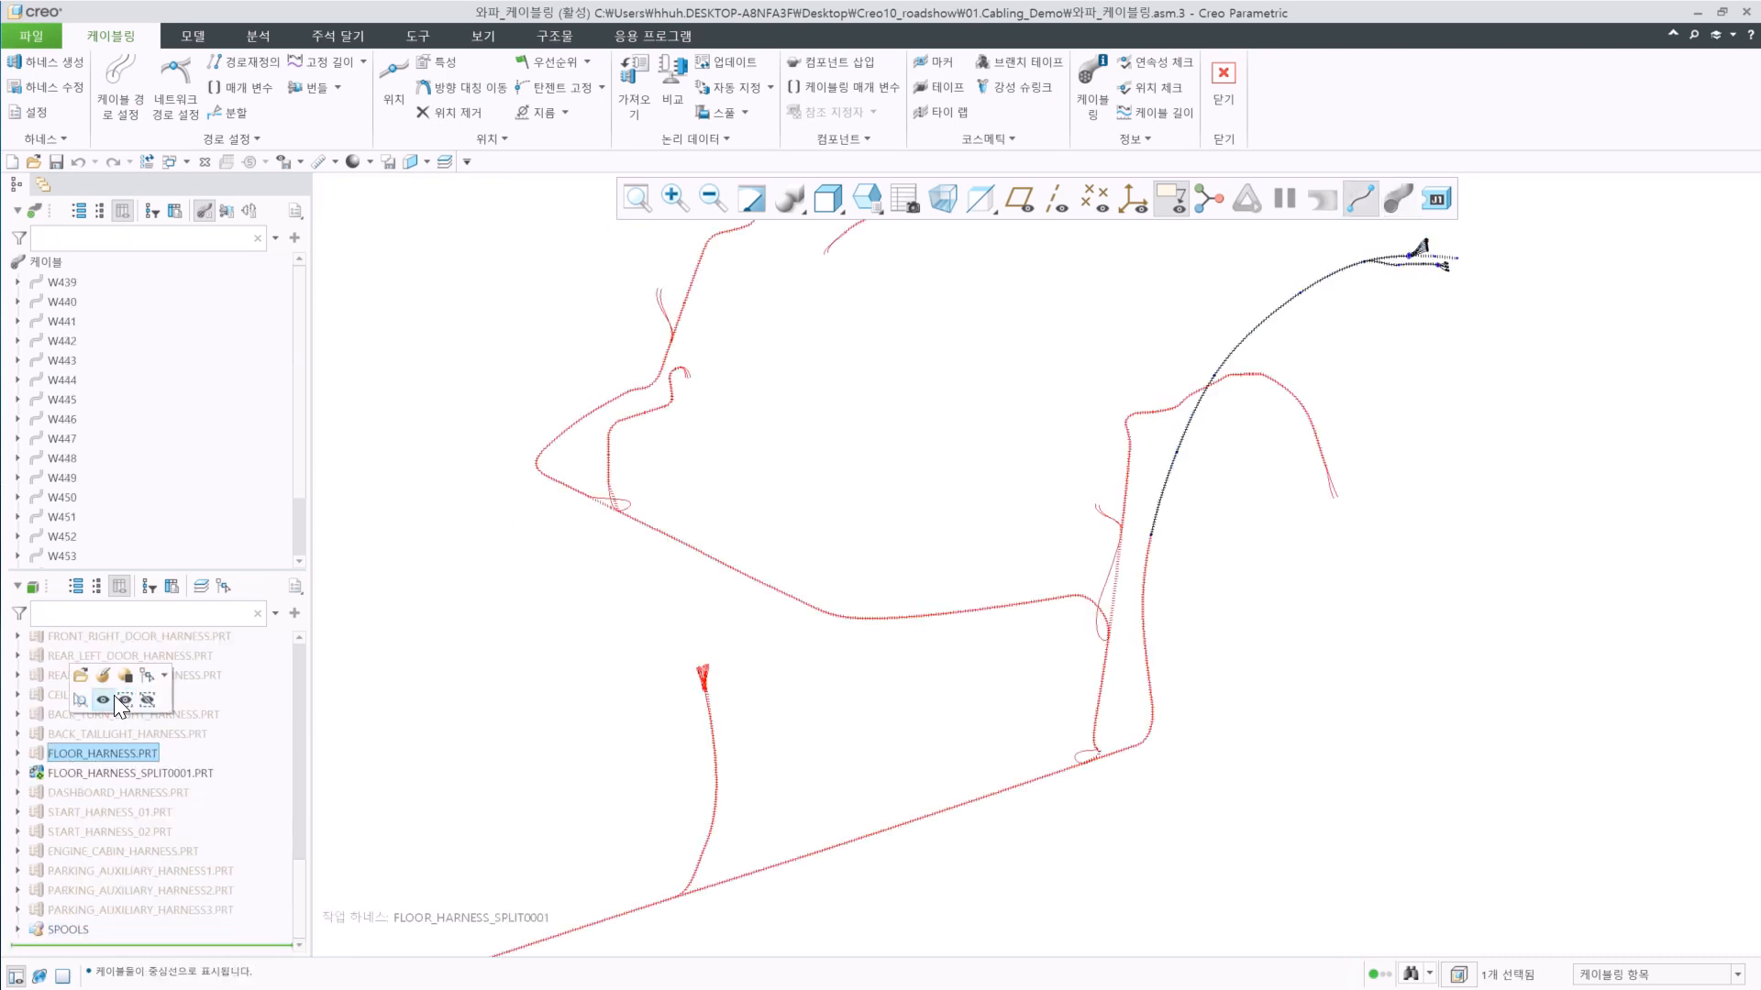
click(110, 701)
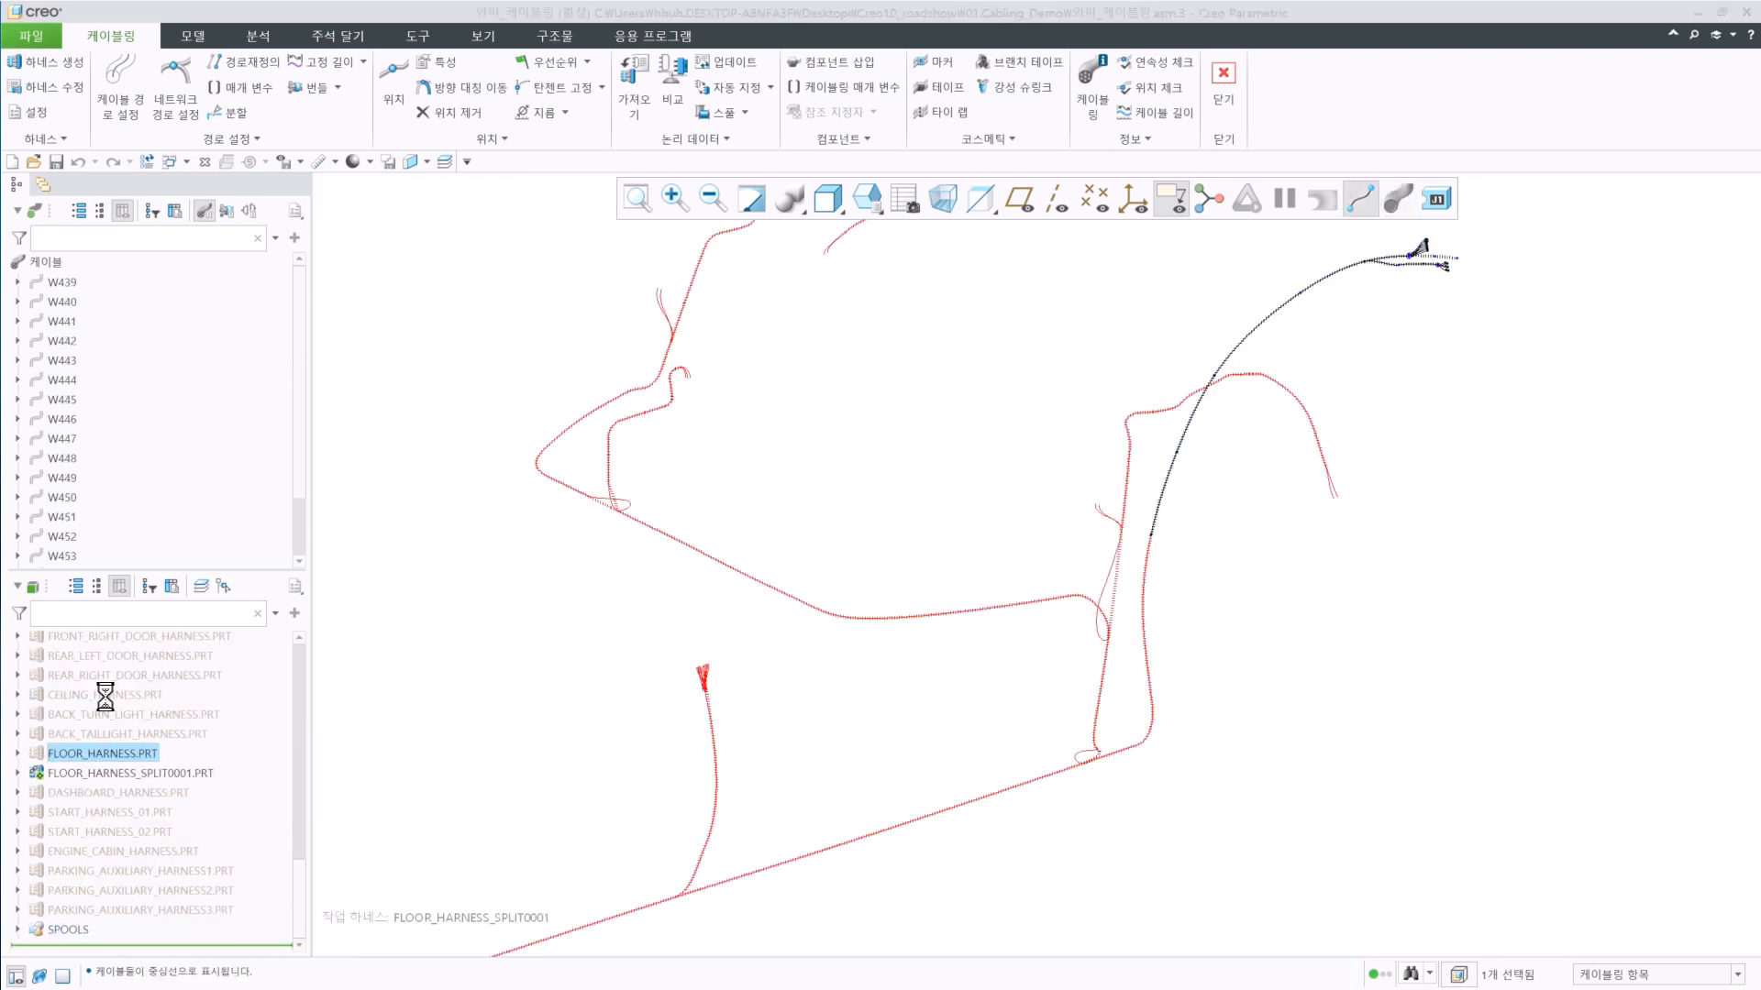
click(1416, 656)
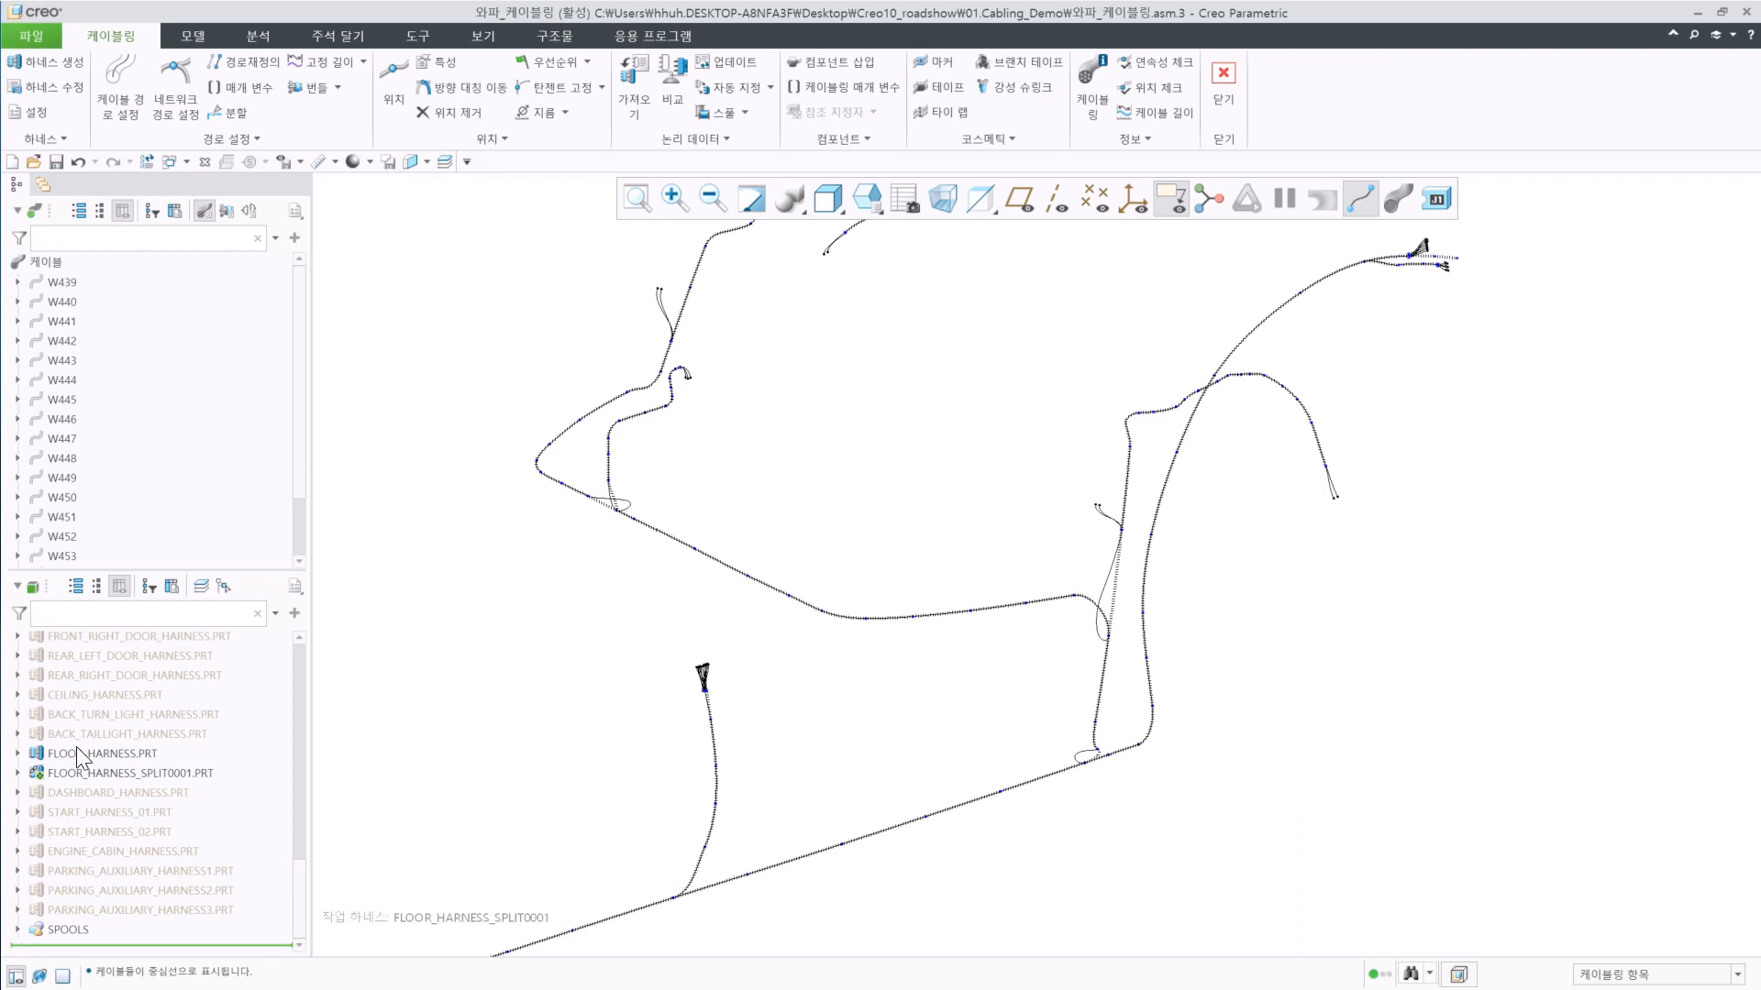
Break the harness dependency of FLOOR_HARNESS_SPLIT0001.PRT to convert it into an independent part.
right_click(83, 776)
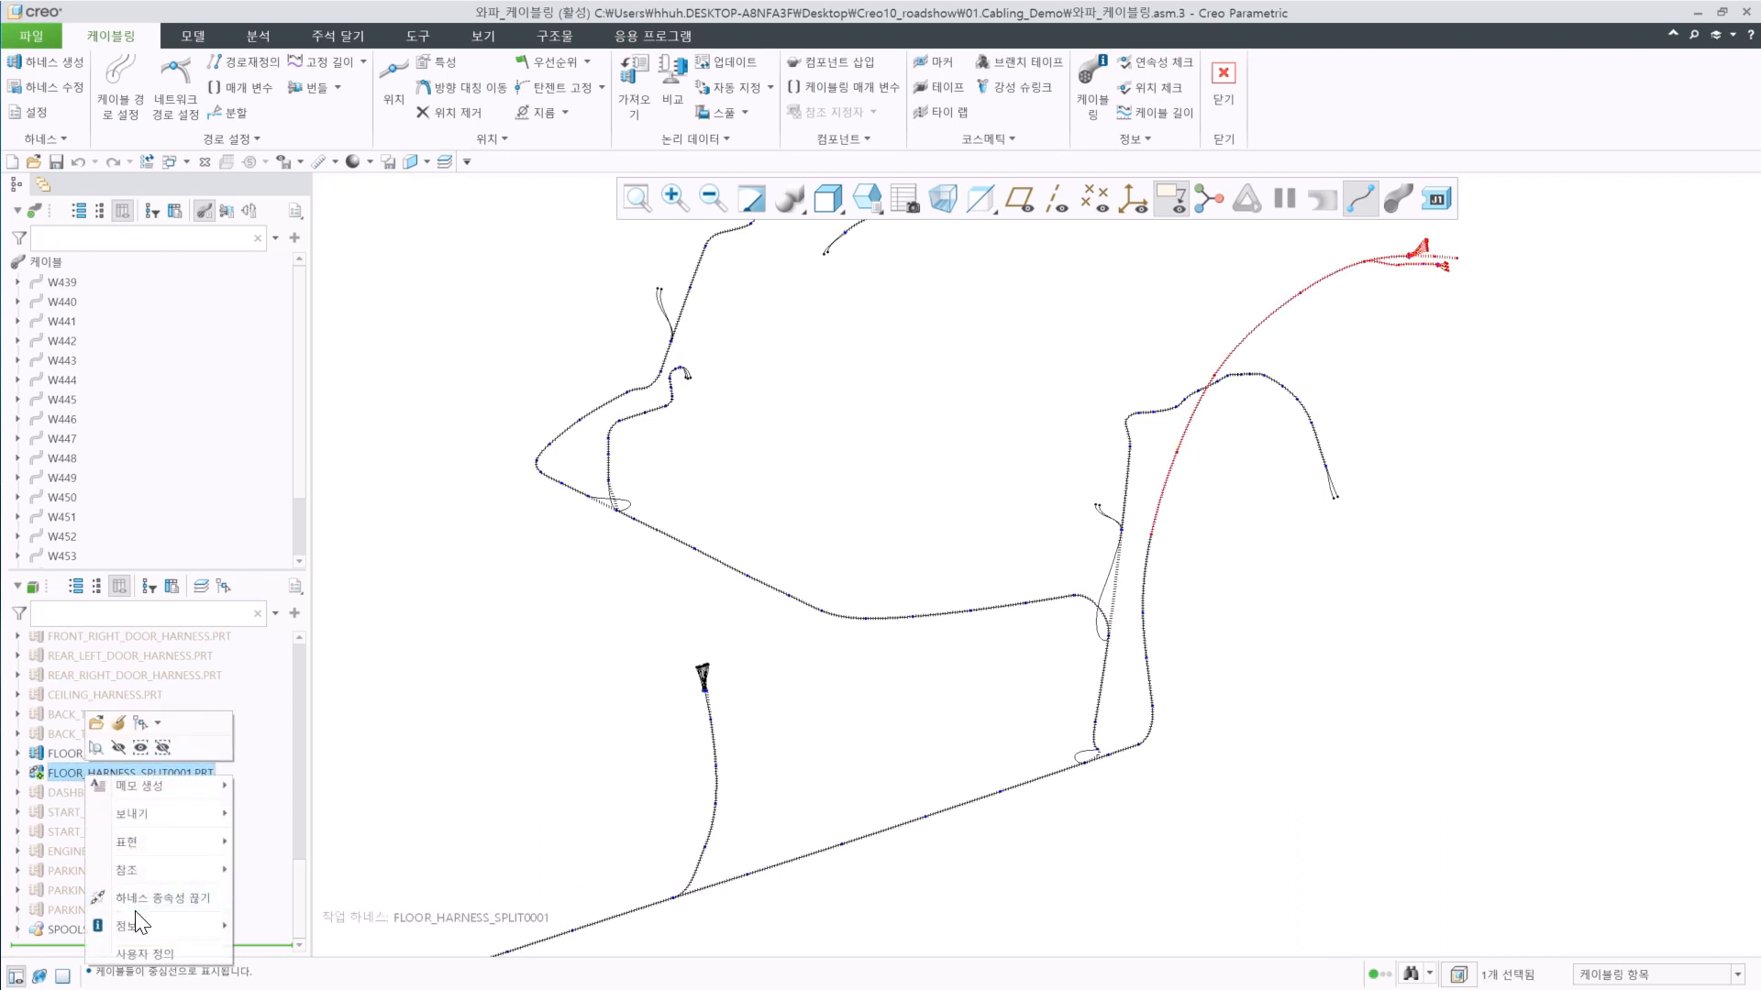
click(156, 898)
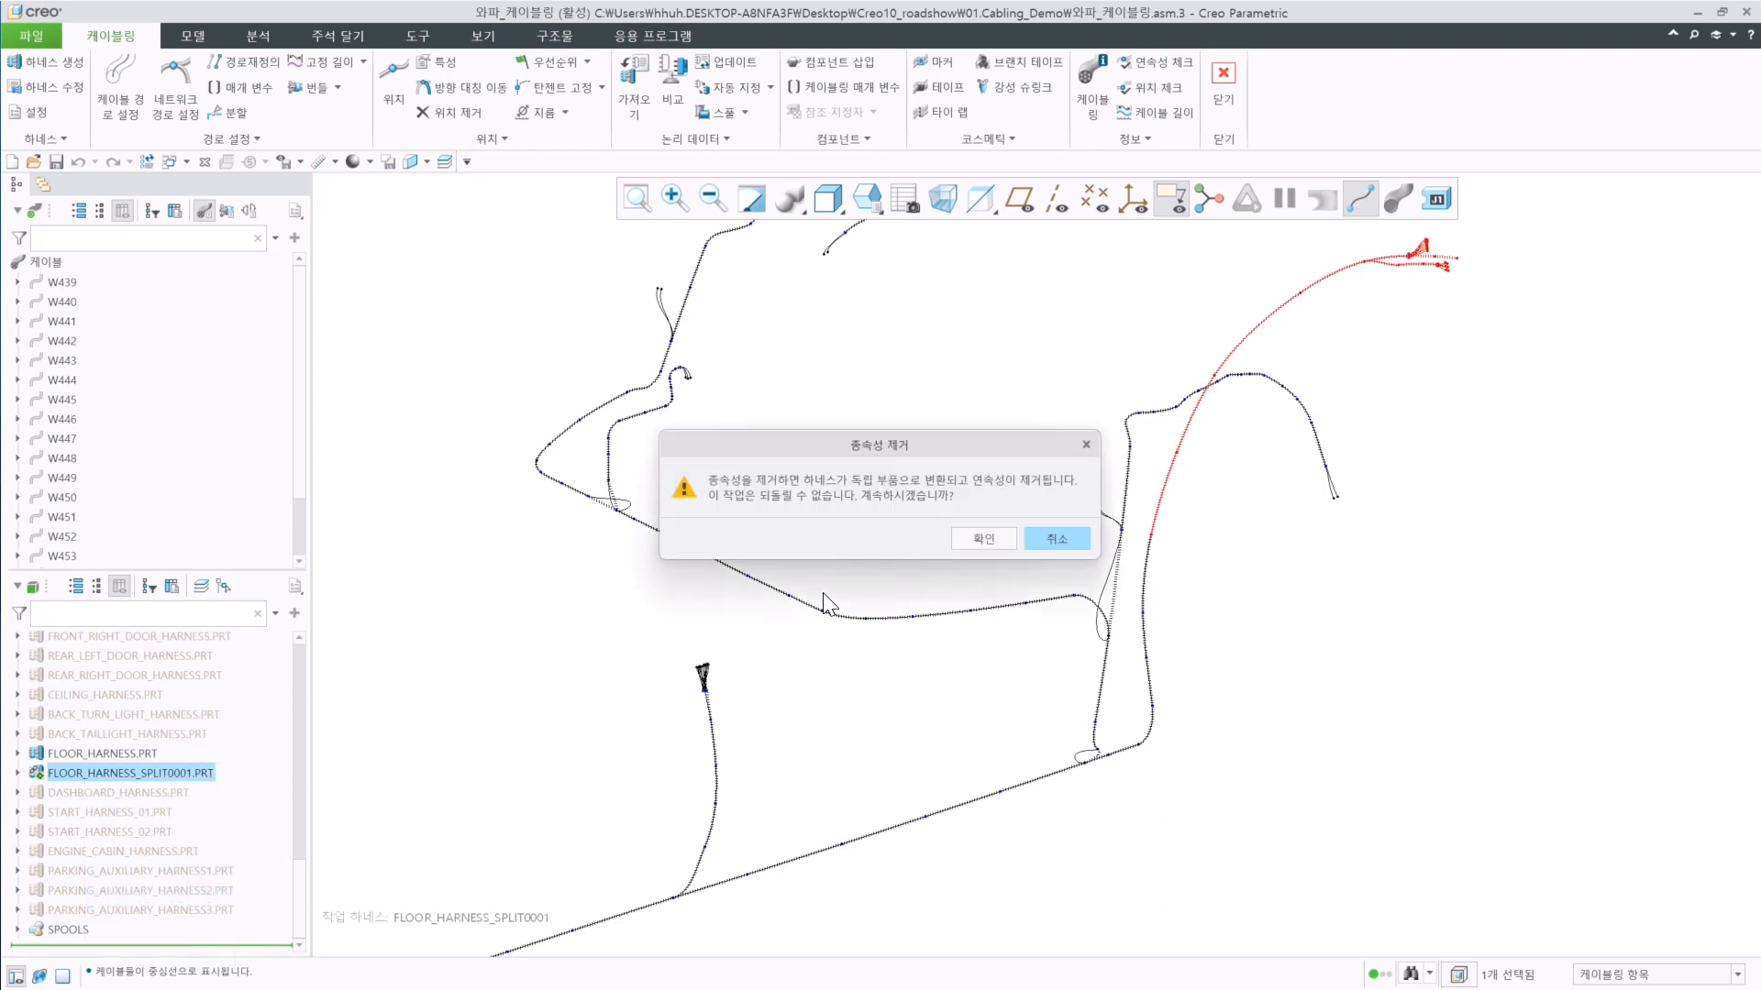
click(960, 542)
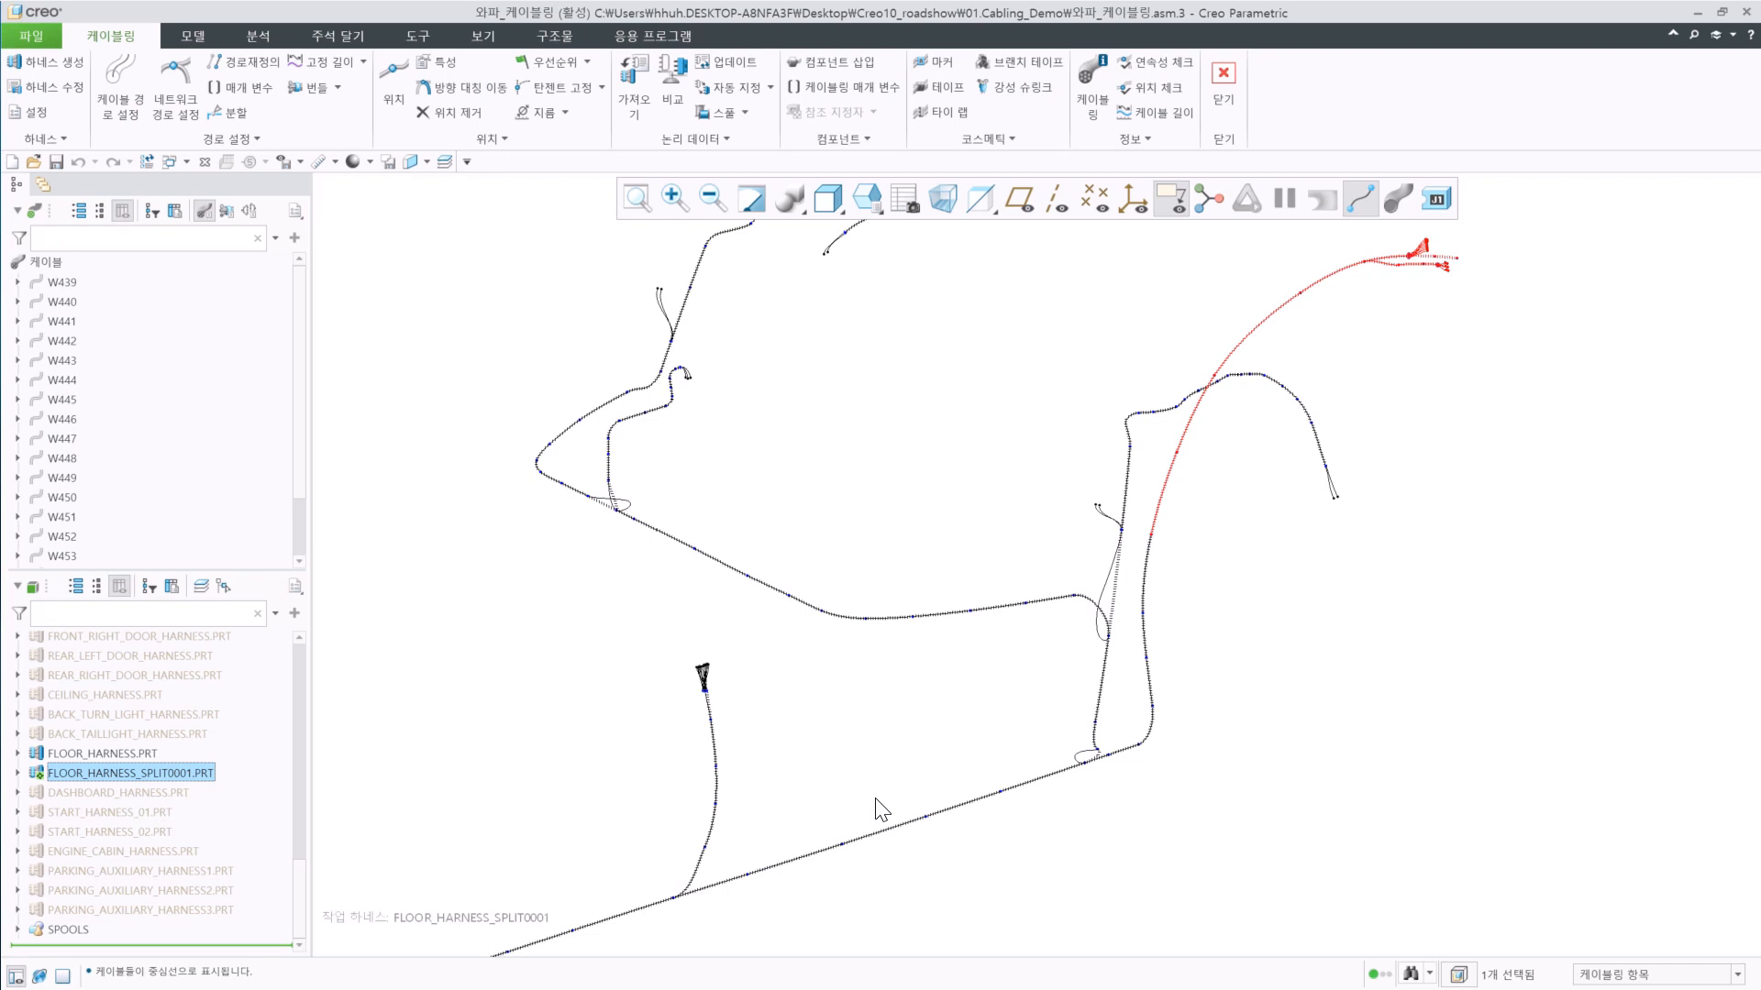
click(477, 706)
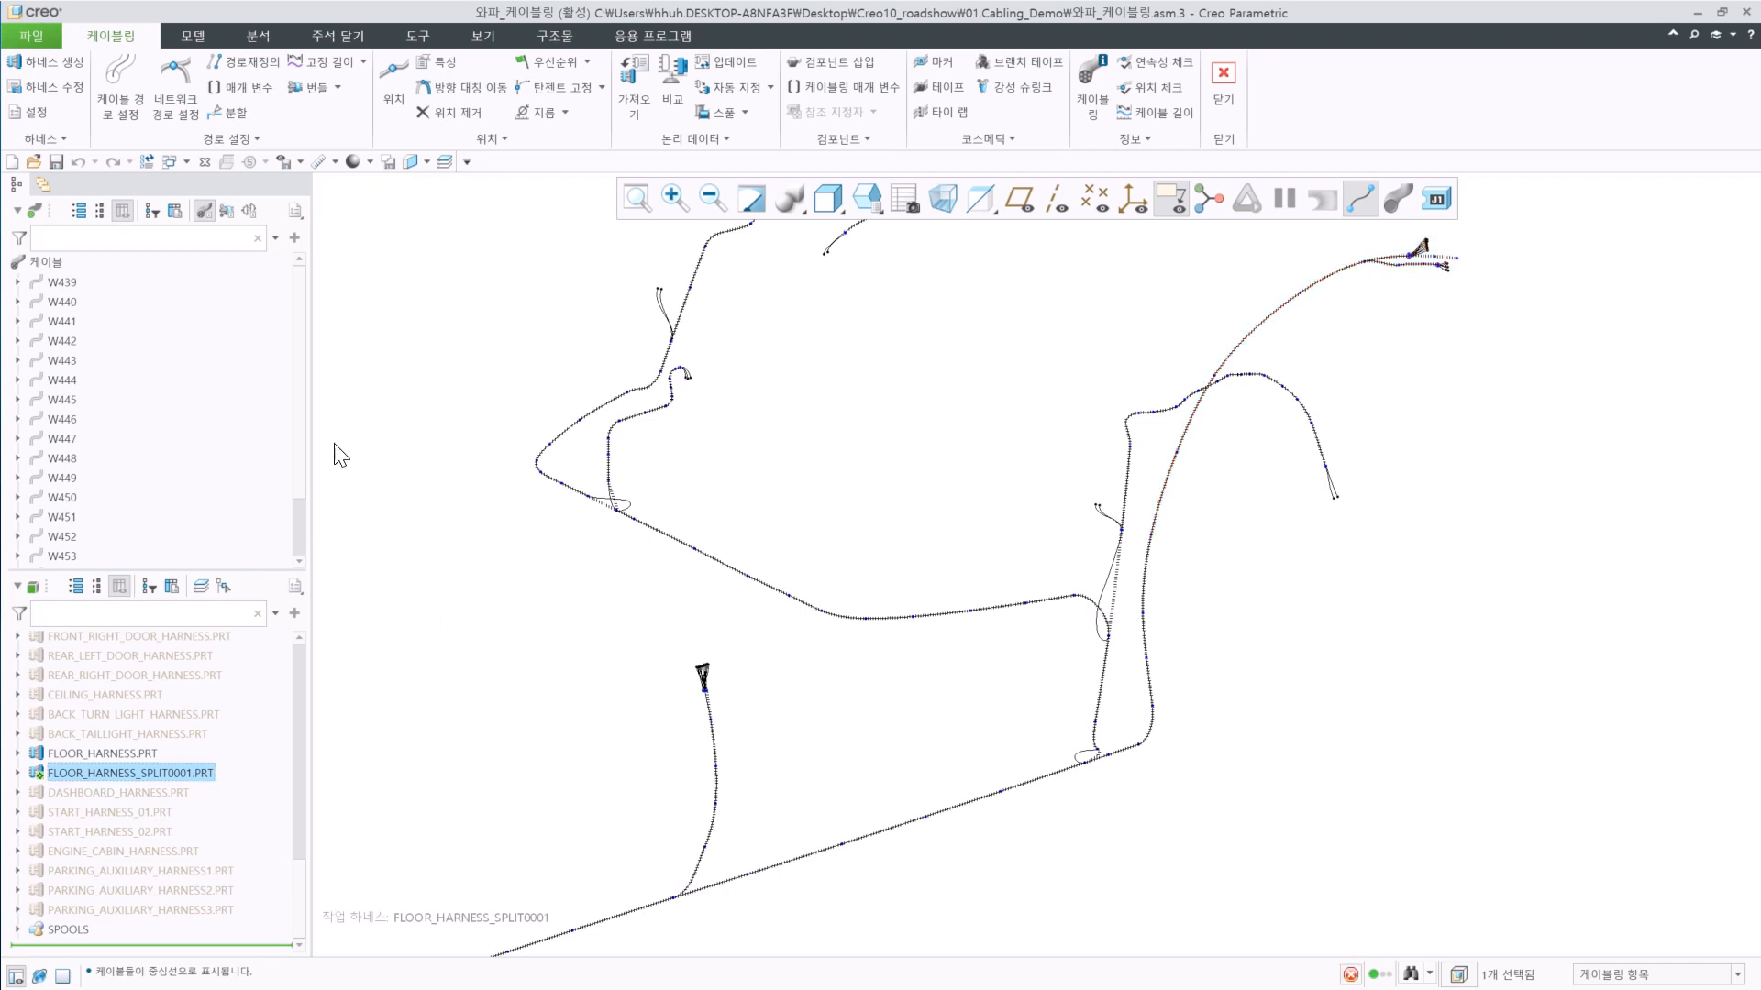
Set FLOOR_HARNESS as the working harness again through the Modify Harness command.
click(29, 81)
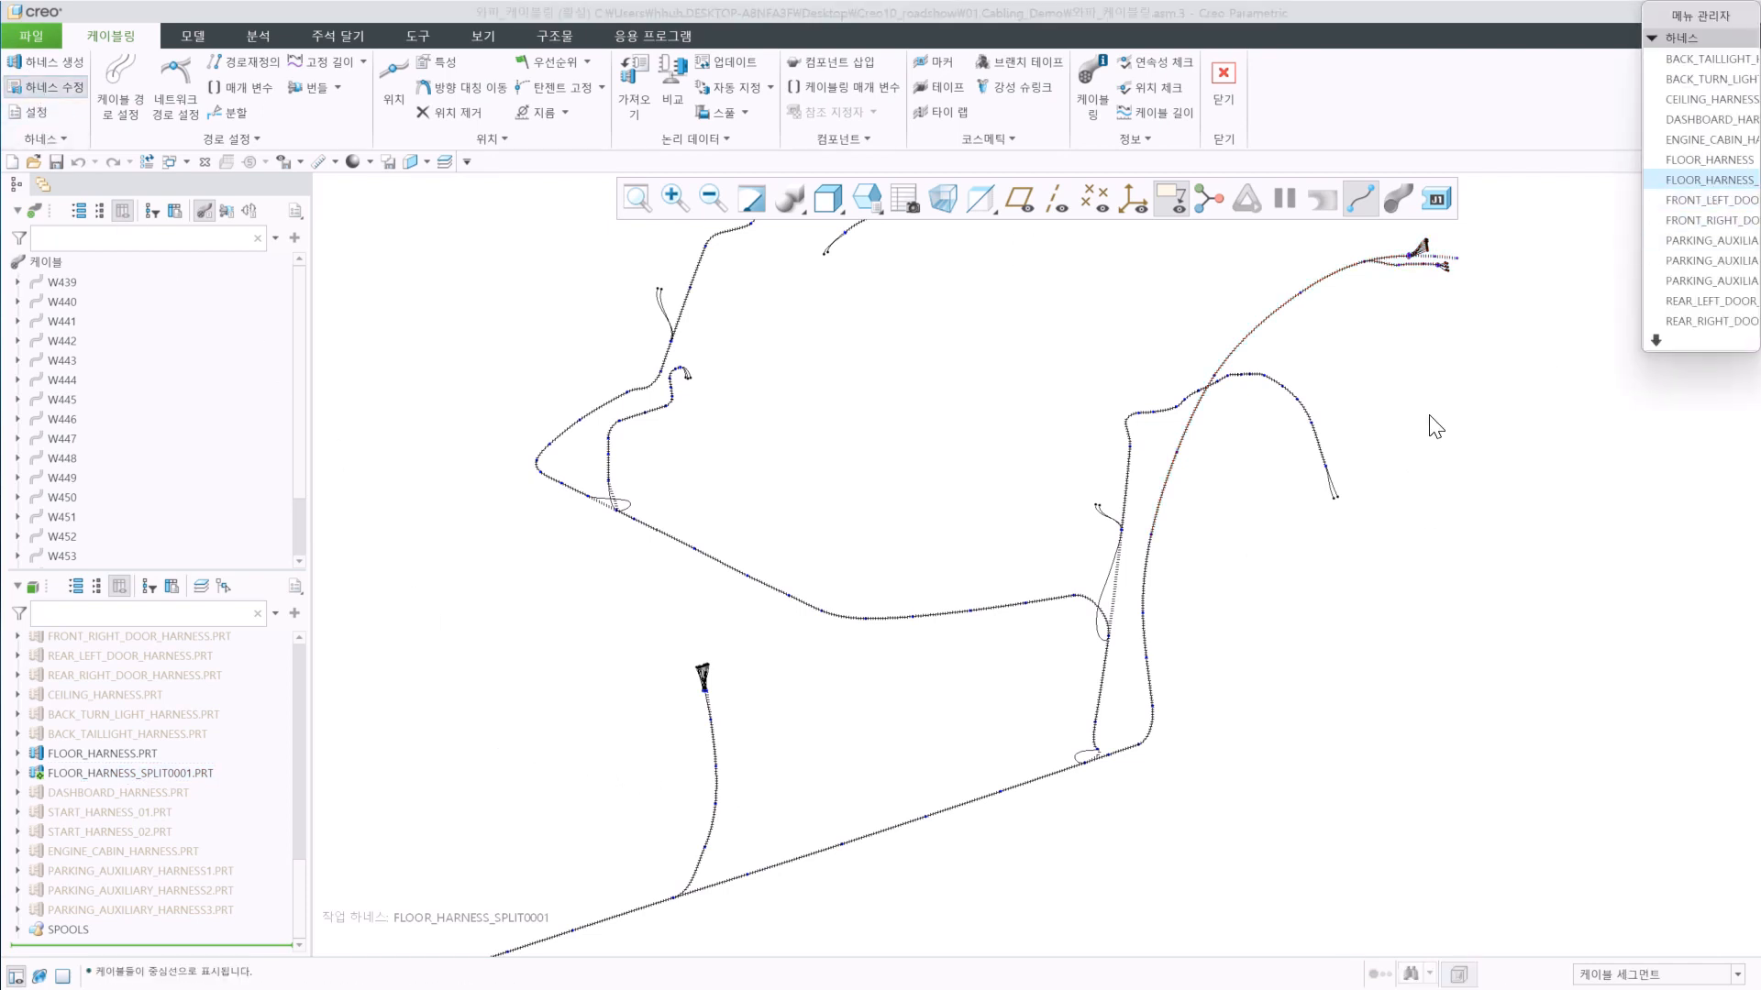
click(1680, 161)
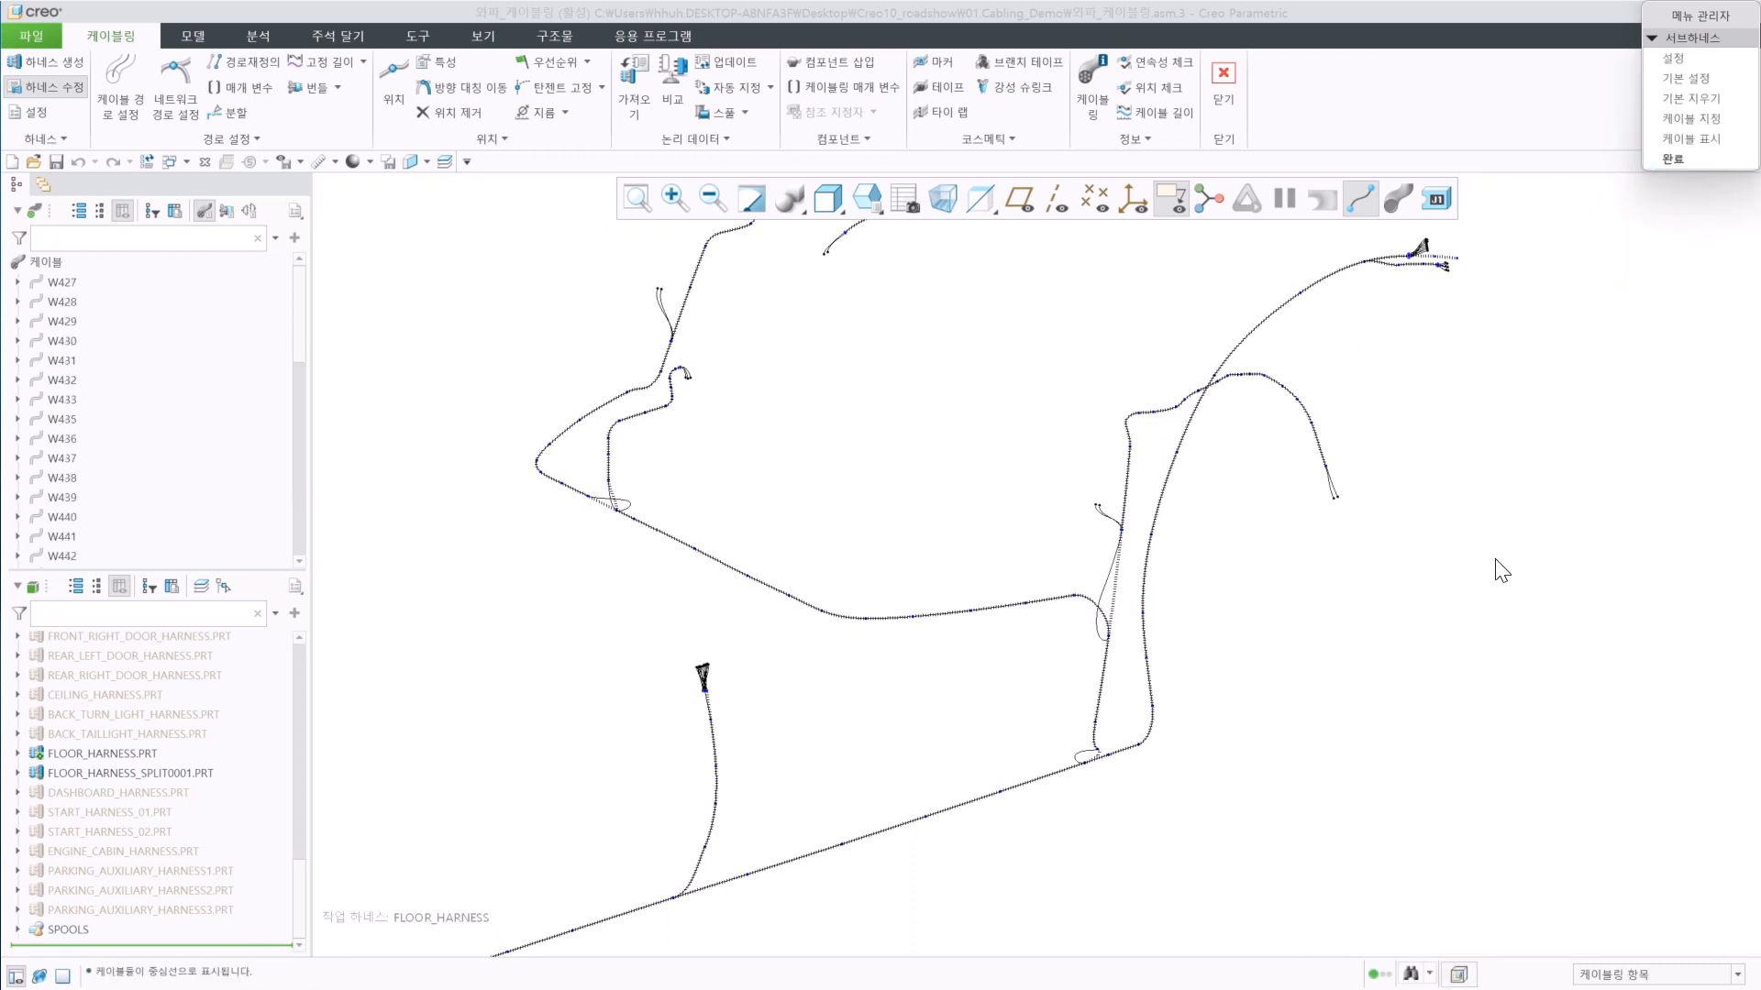
Set up a harness split of FLOOR_HARNESS at the lower location of the rear branch, directed up the branch, with the independent split type.
scroll(1239, 629, up, 2)
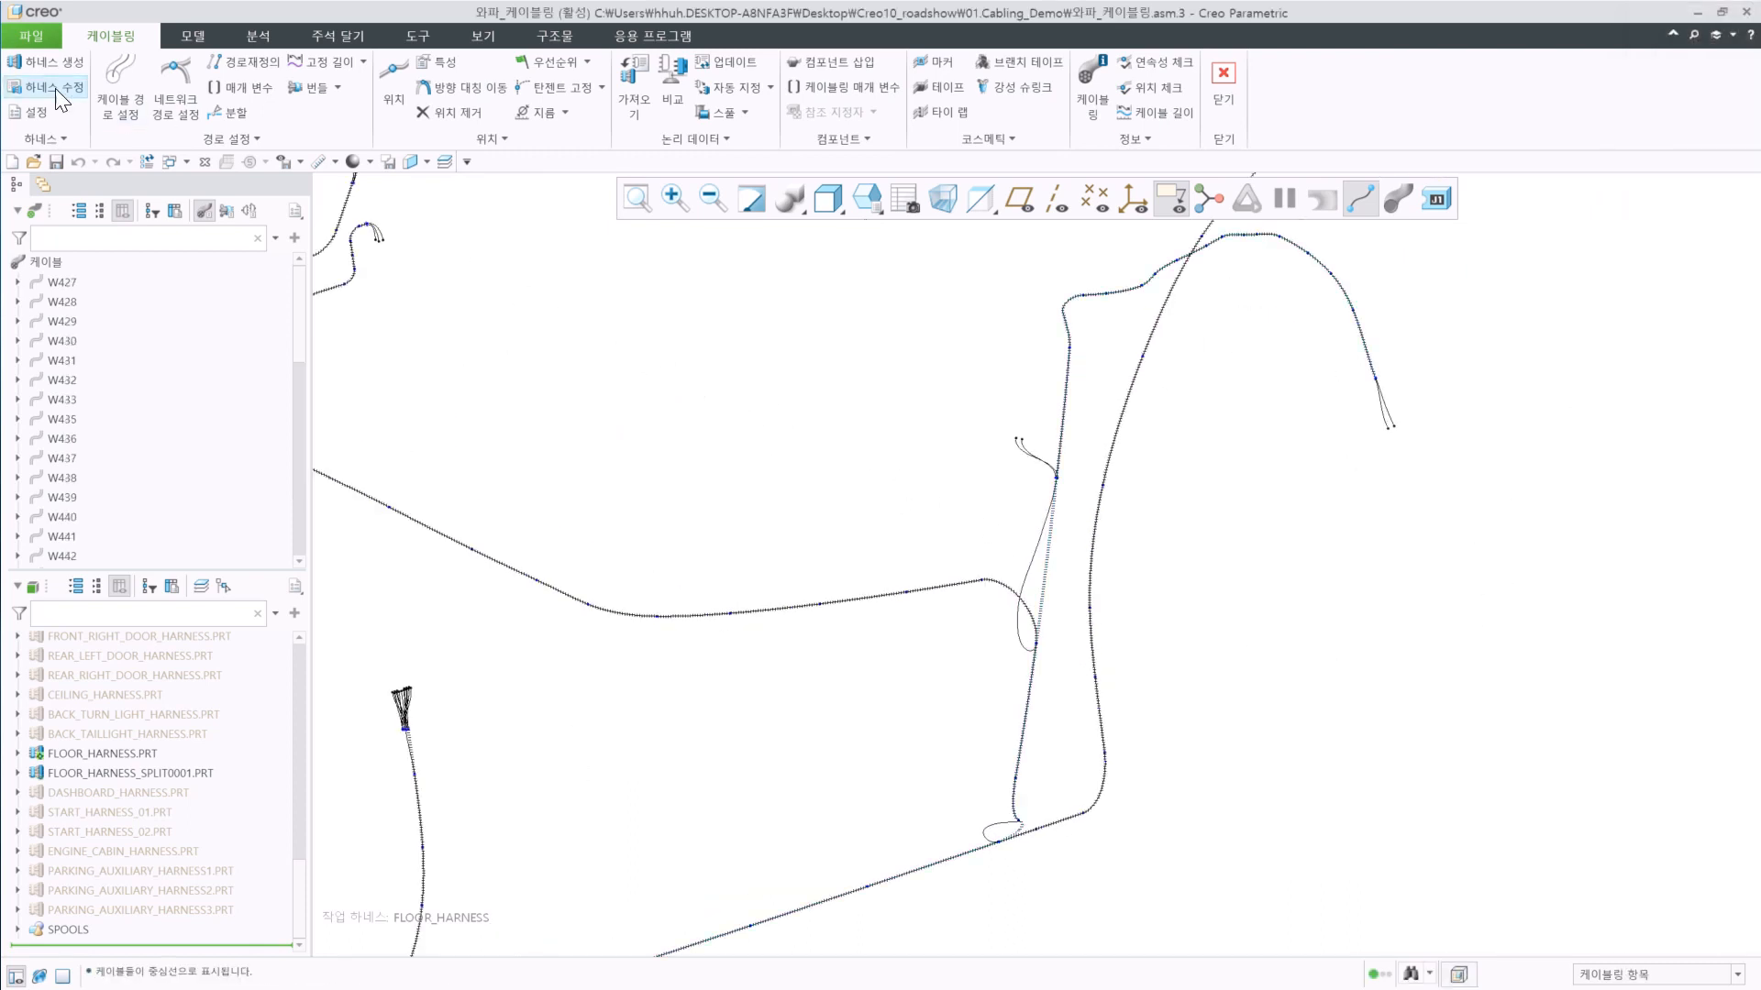
click(19, 137)
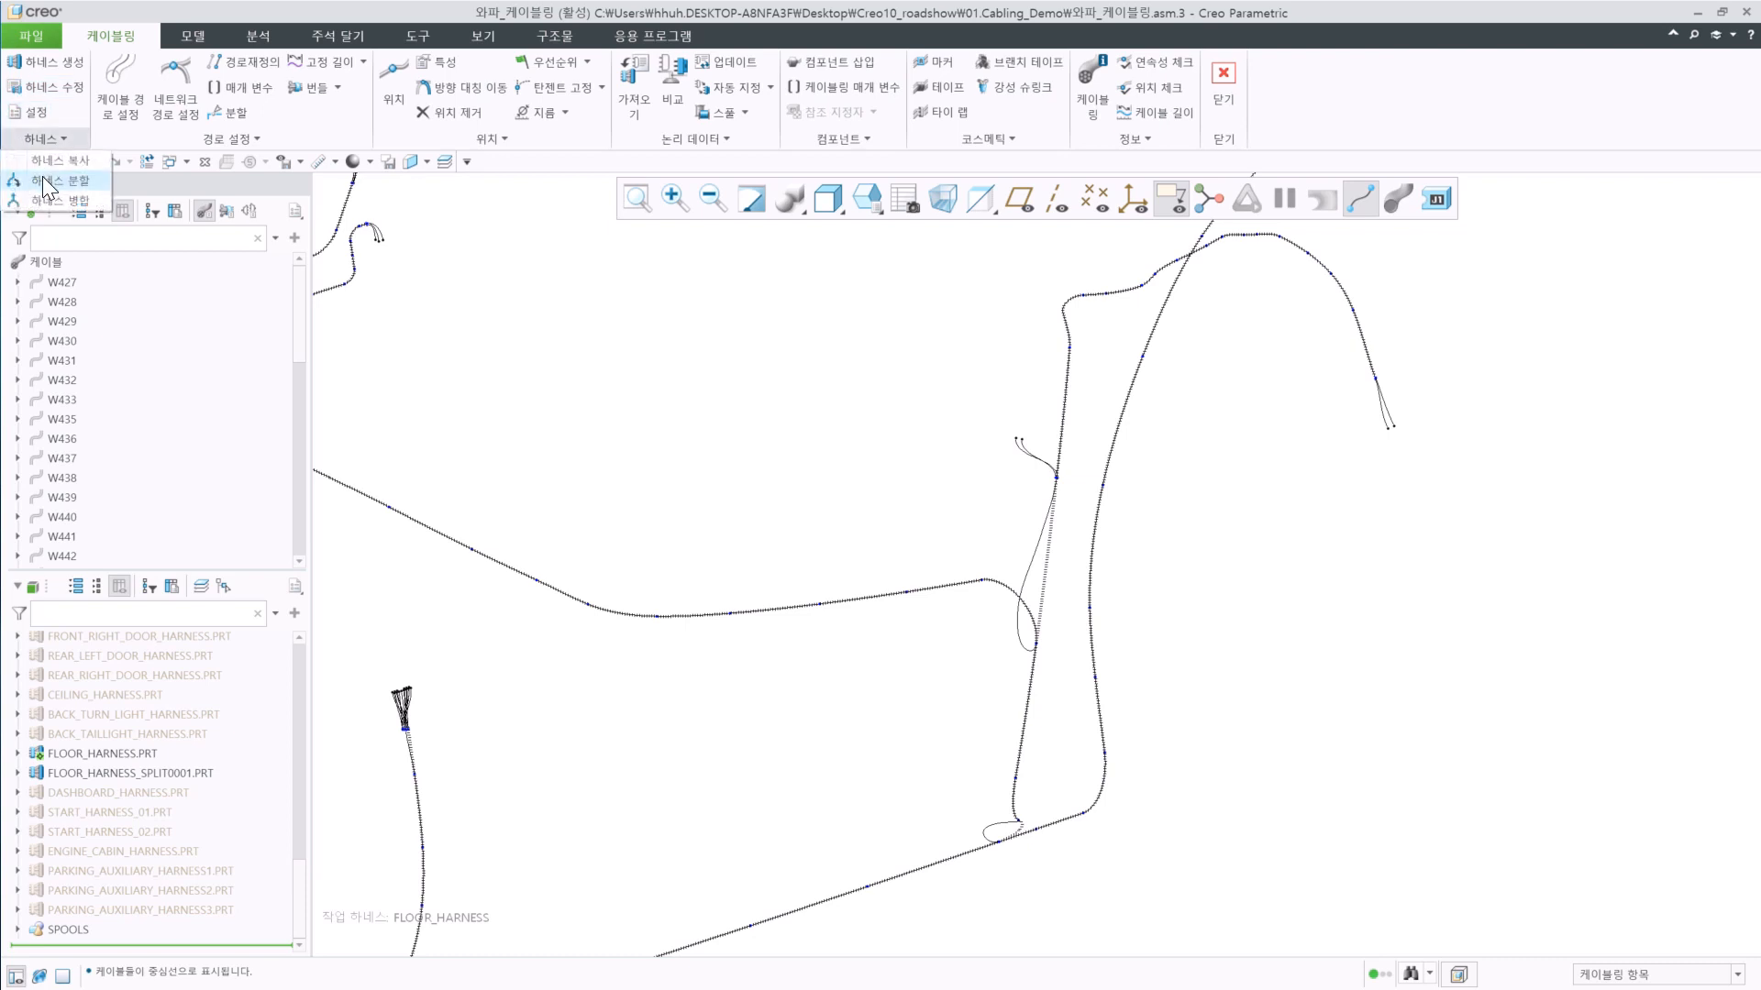
click(42, 180)
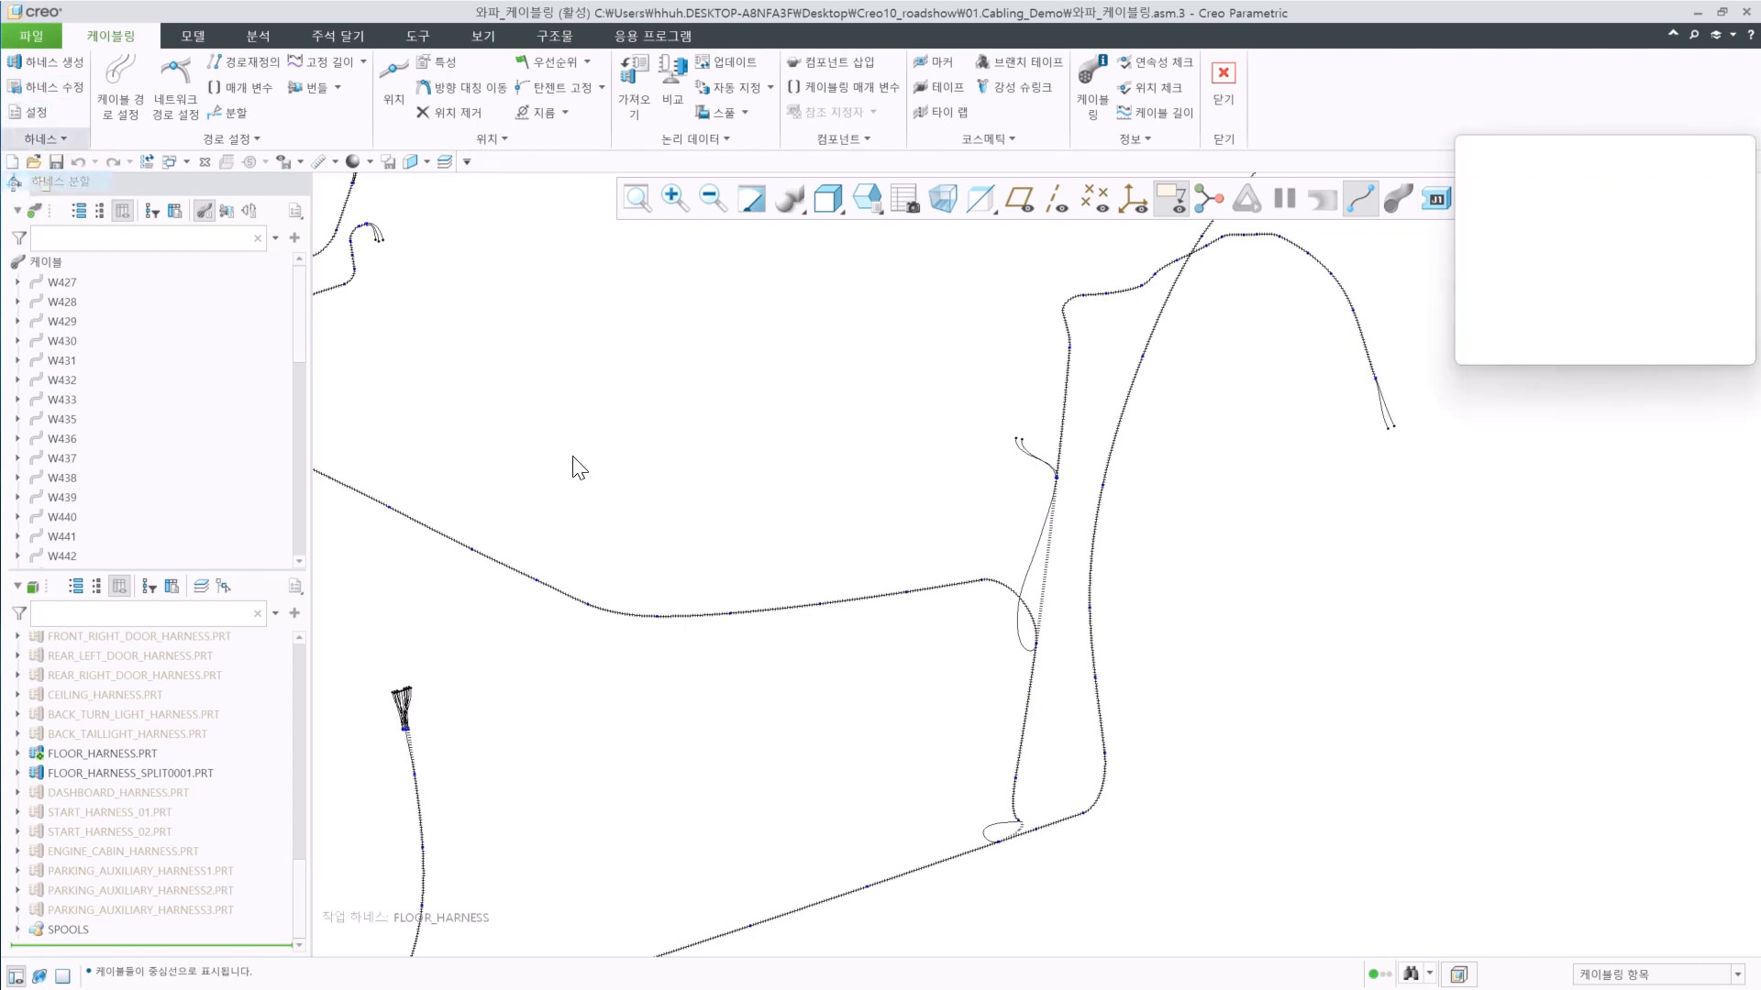
click(1018, 769)
click(1024, 734)
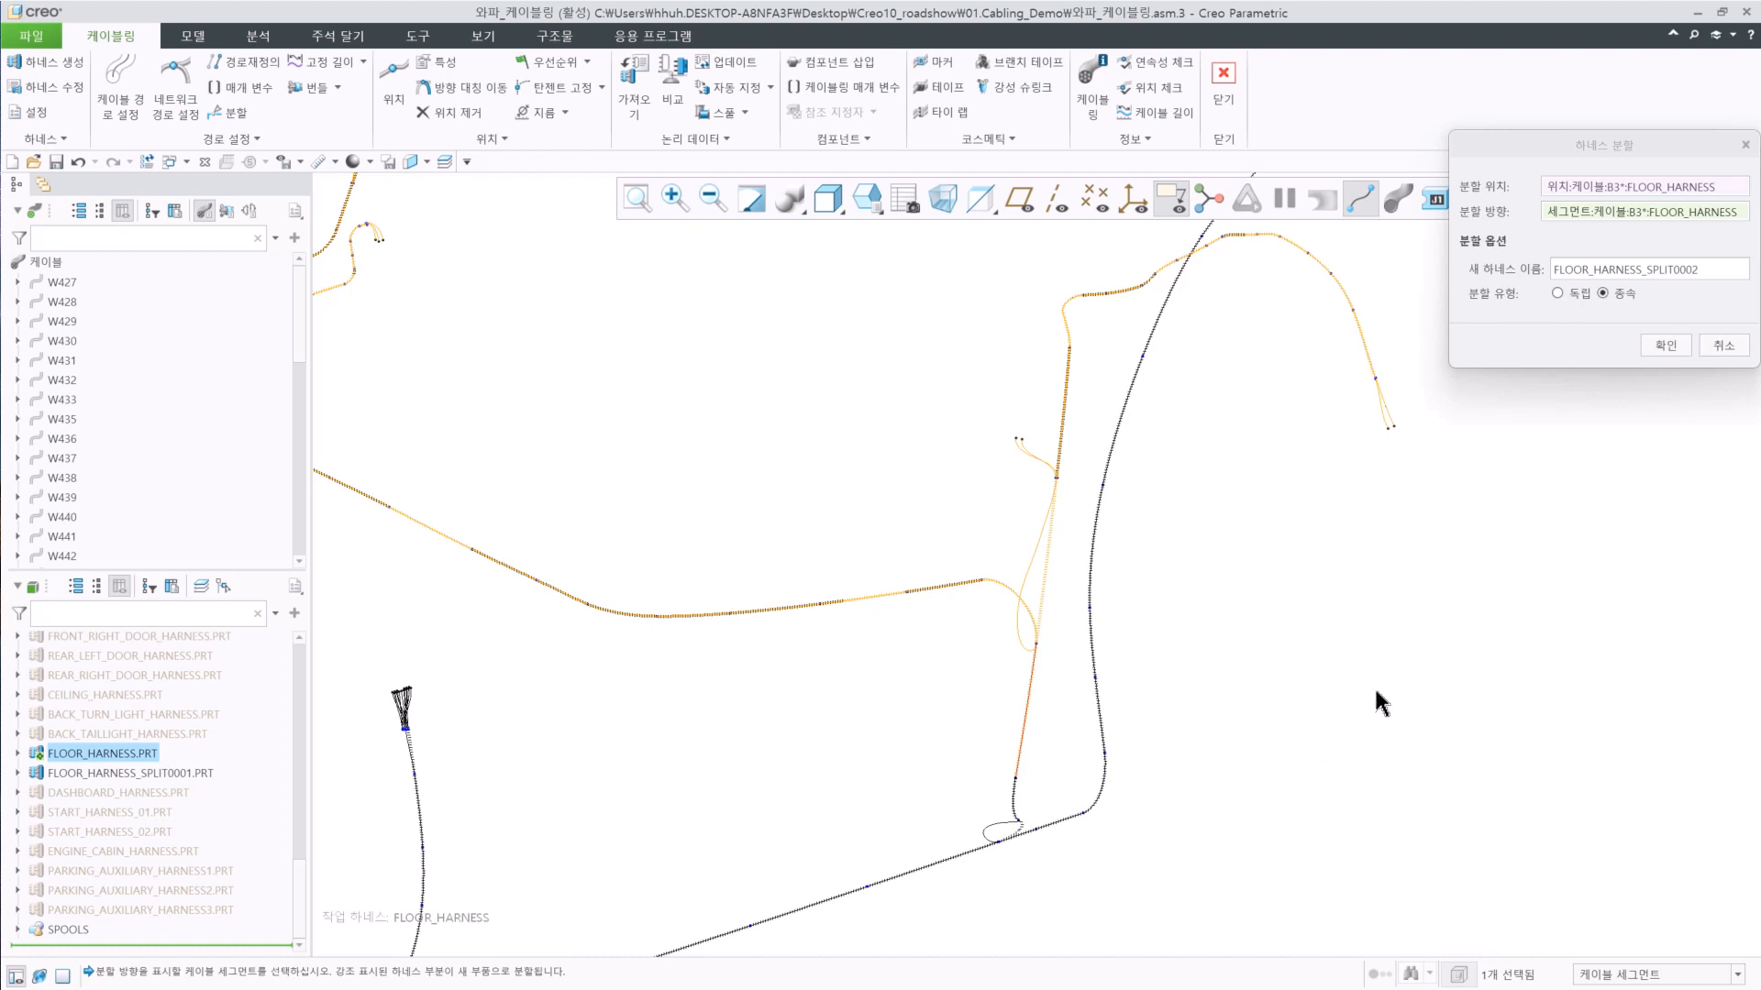
scroll(1376, 691, up, 2)
click(1572, 292)
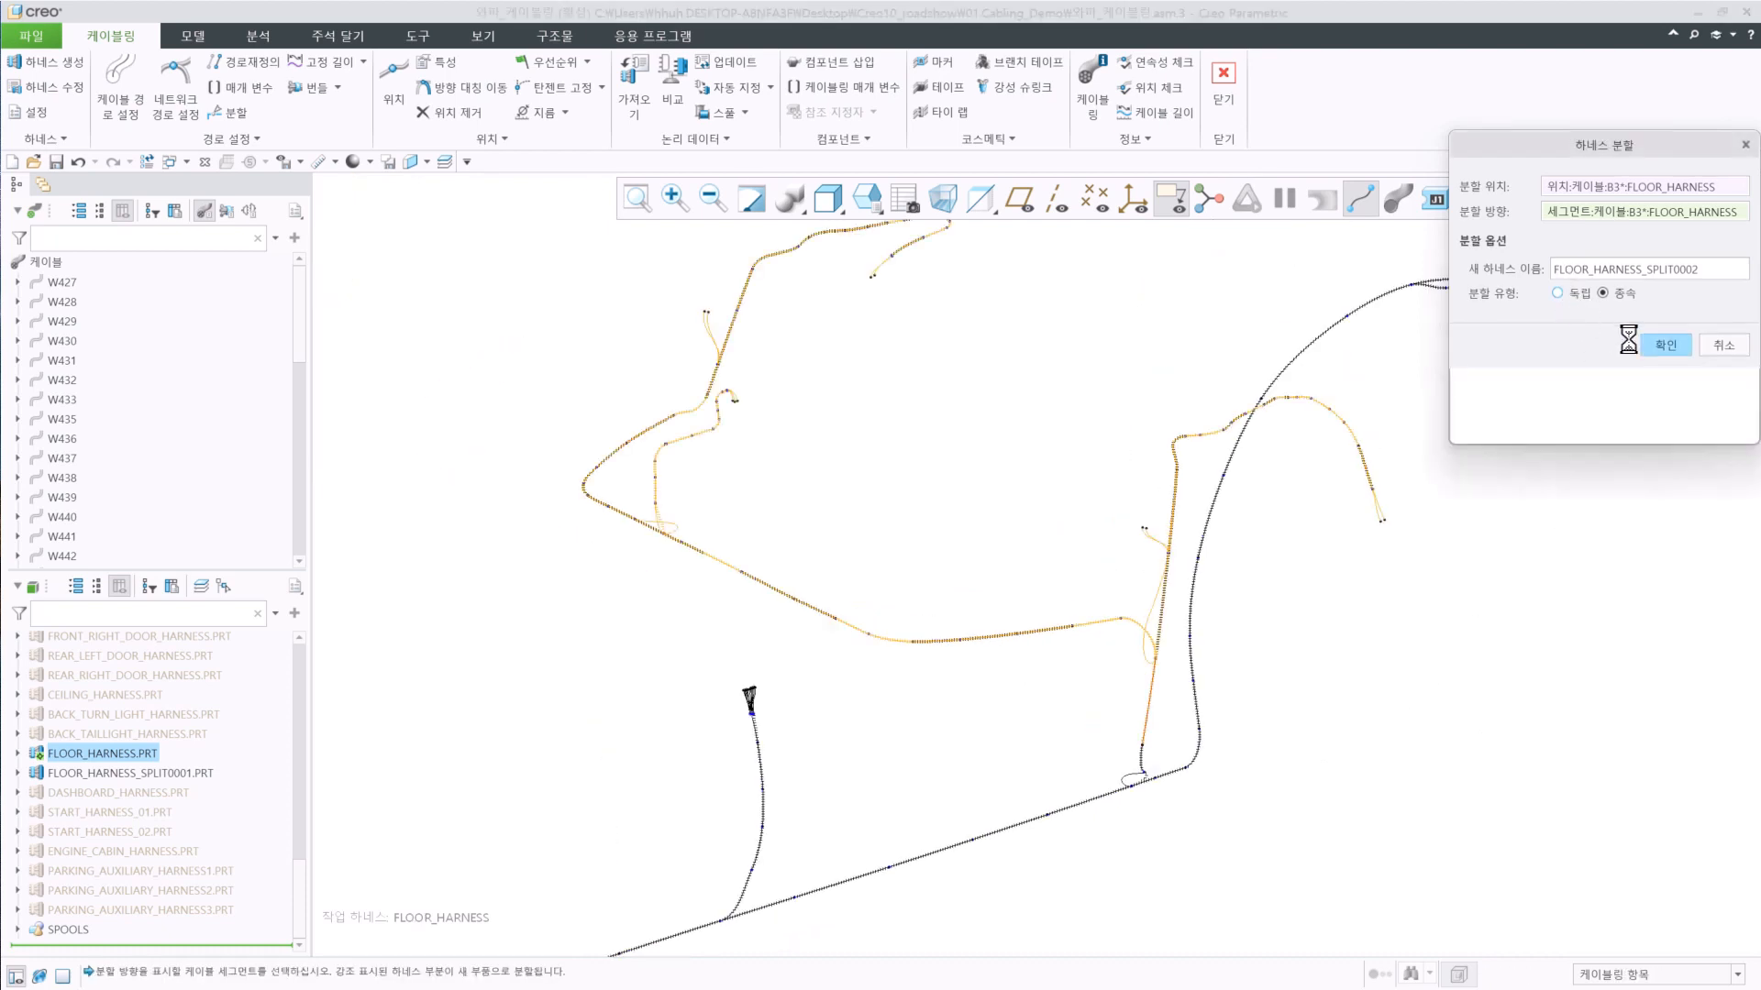
Create the subassembly 하네스_분리 for the independent split, copying the skeleton part into it and using assembly.asm as the template.
click(1529, 350)
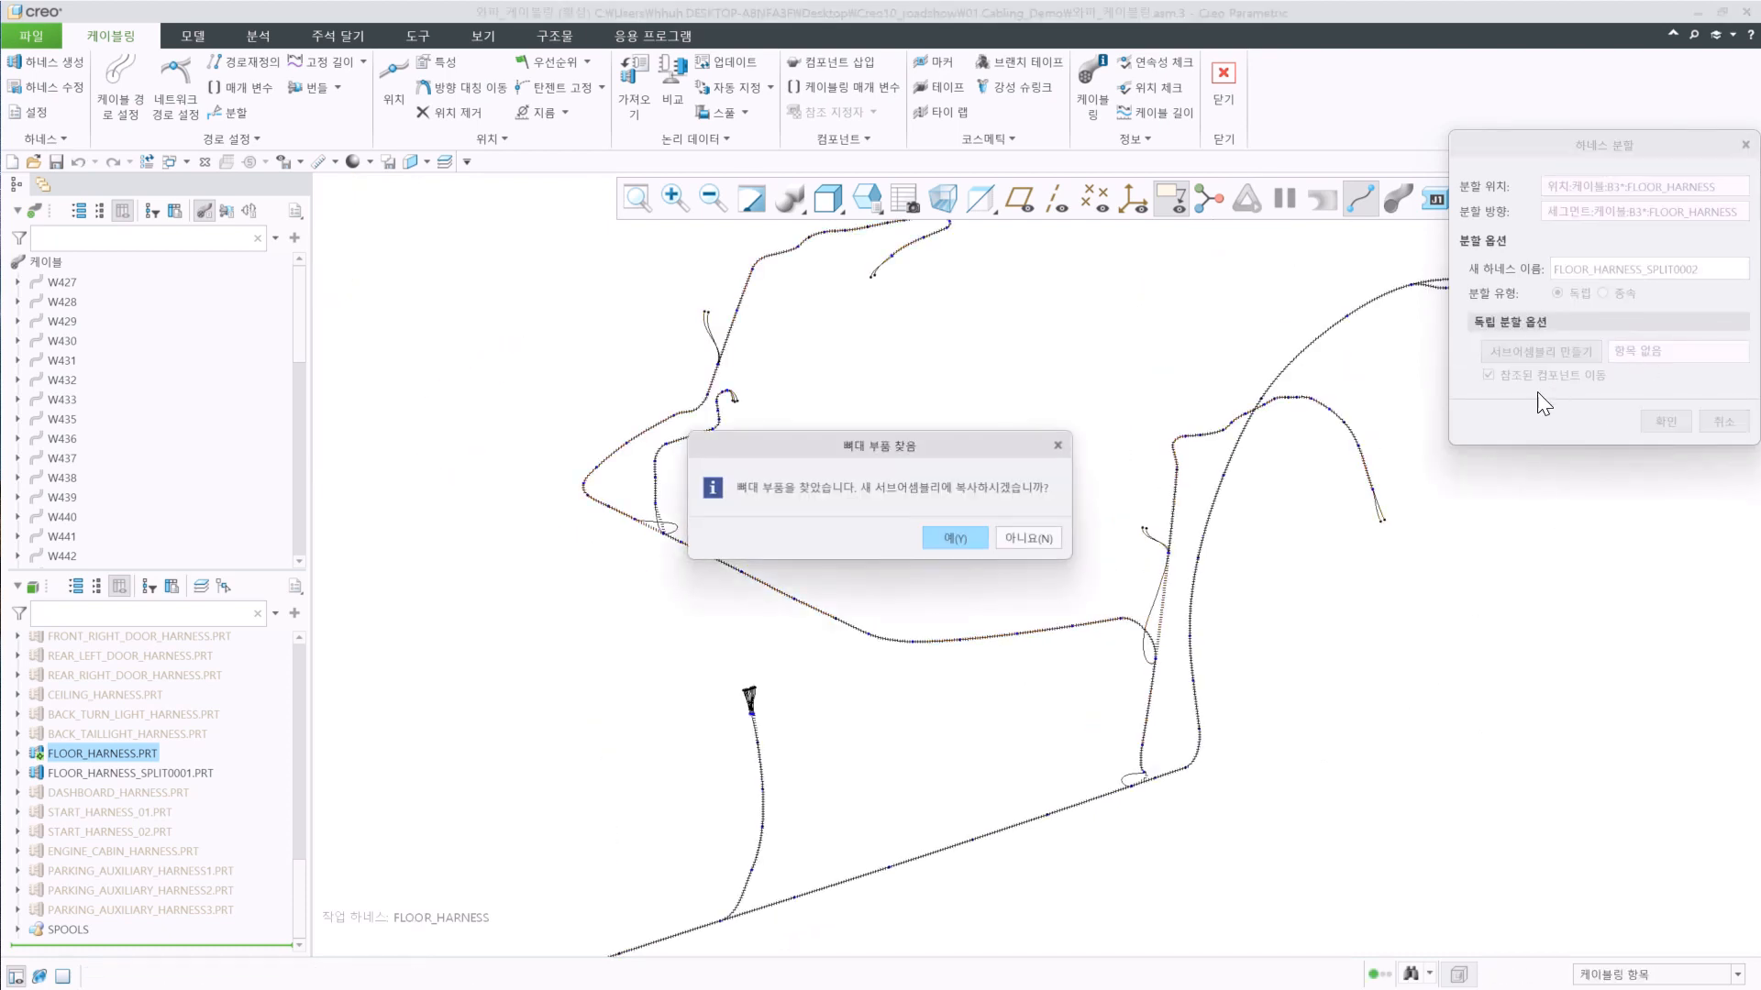
click(949, 537)
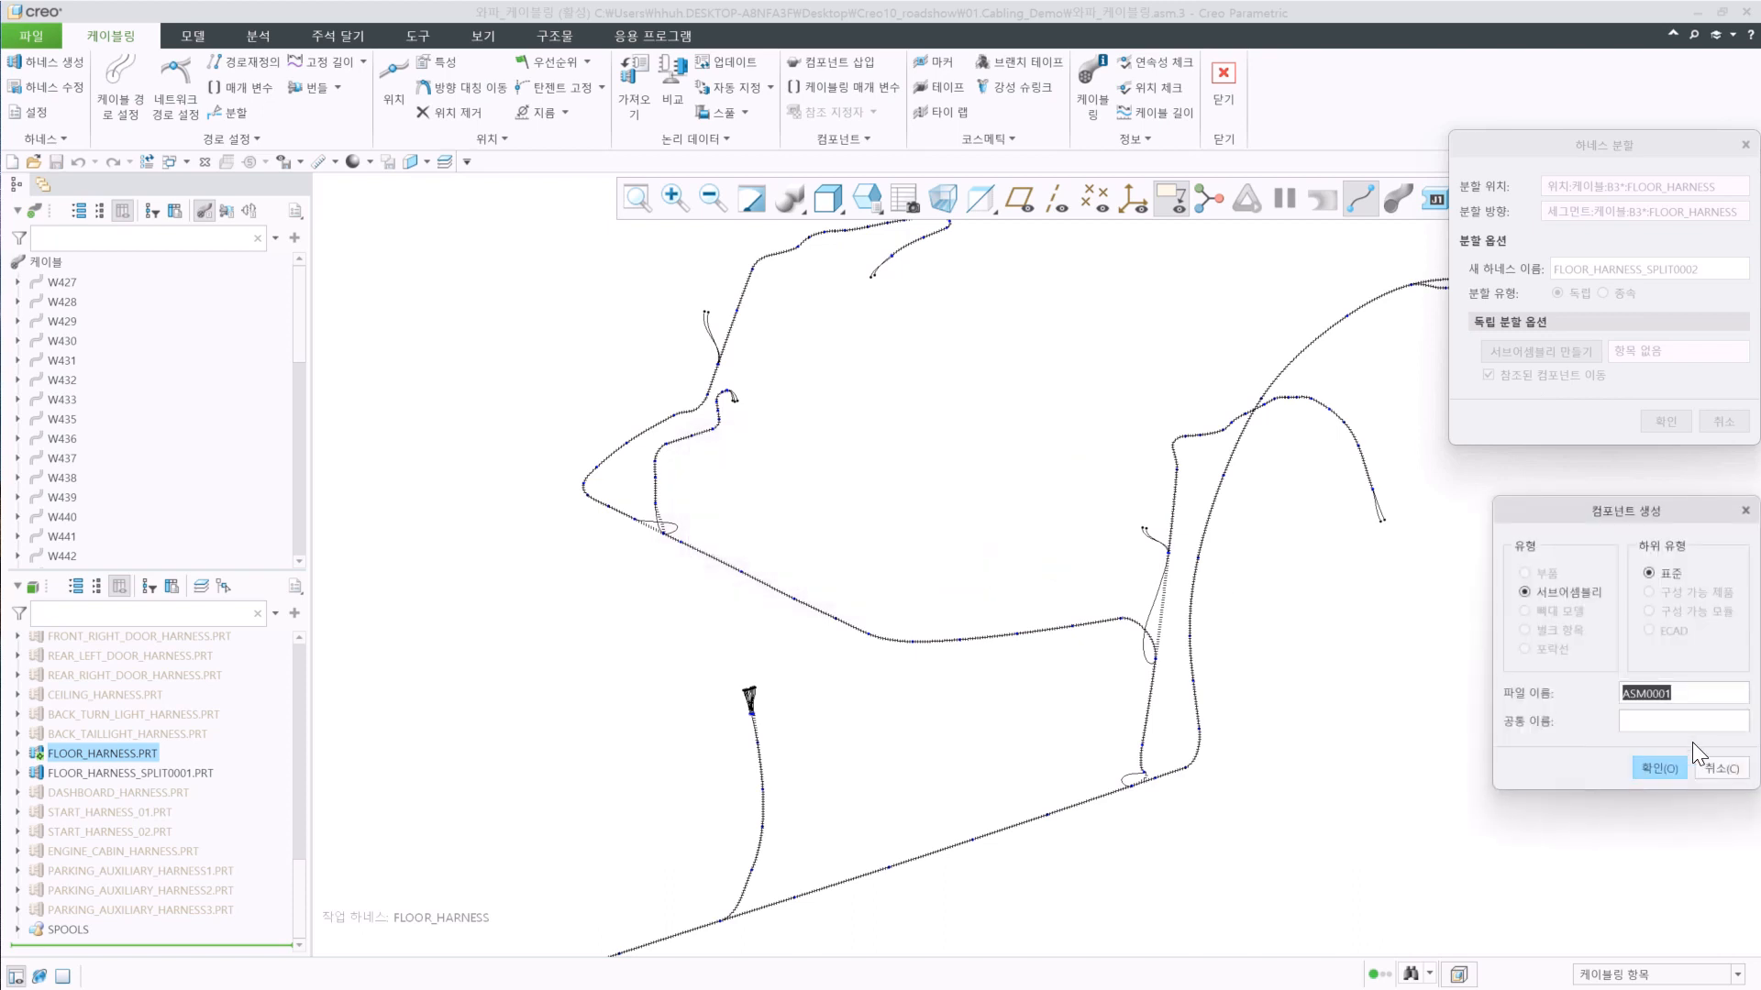
text(하네스_분)
click(1665, 771)
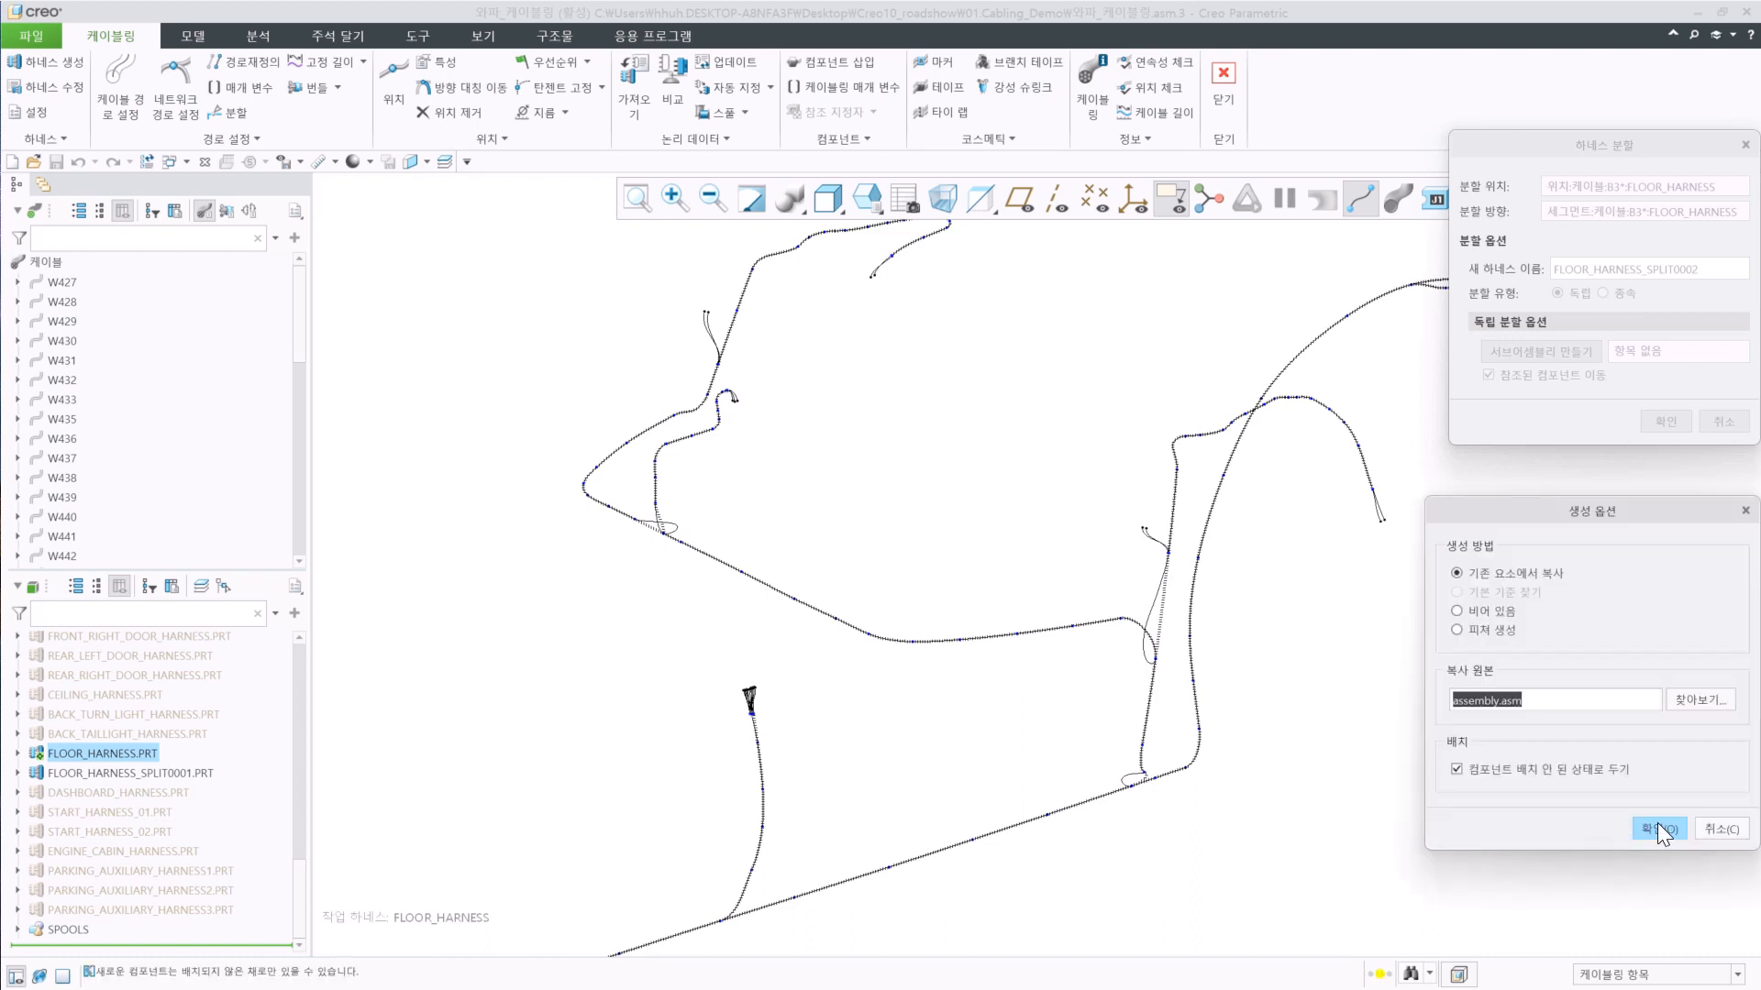
click(1658, 822)
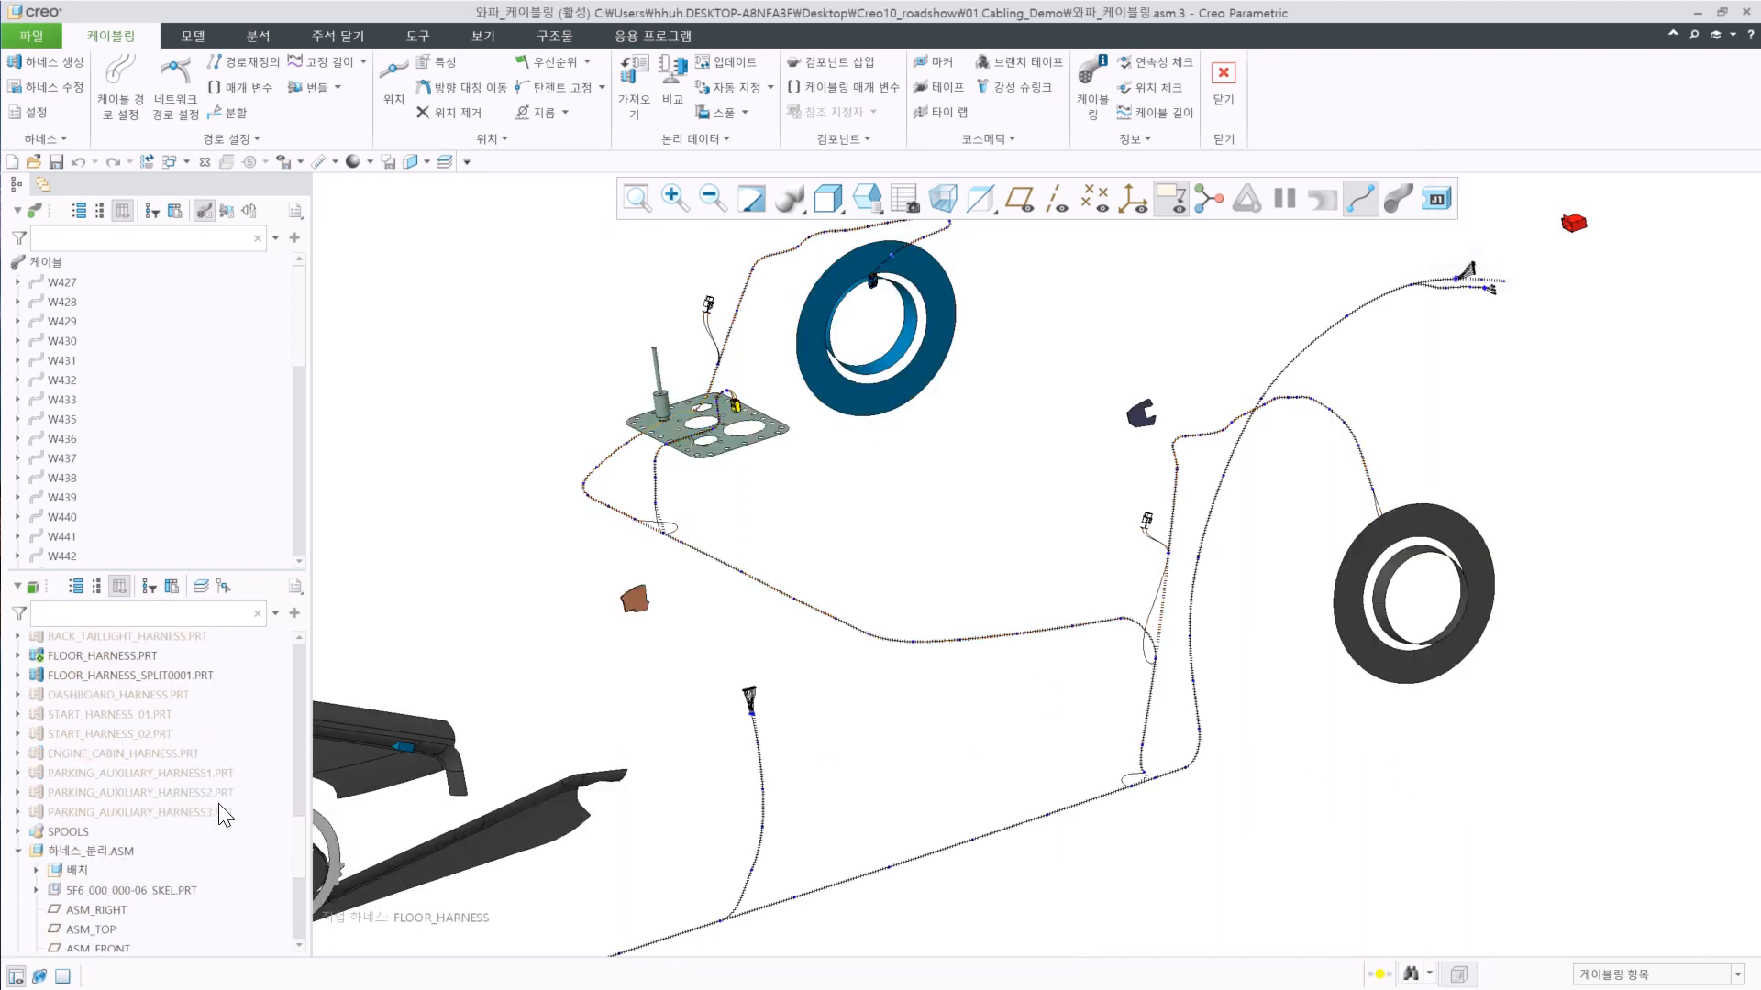
Open 하네스_분리.ASM in its own window and examine the contents of the skeleton part and the first 4015321_CON.PRT.
click(103, 851)
click(100, 767)
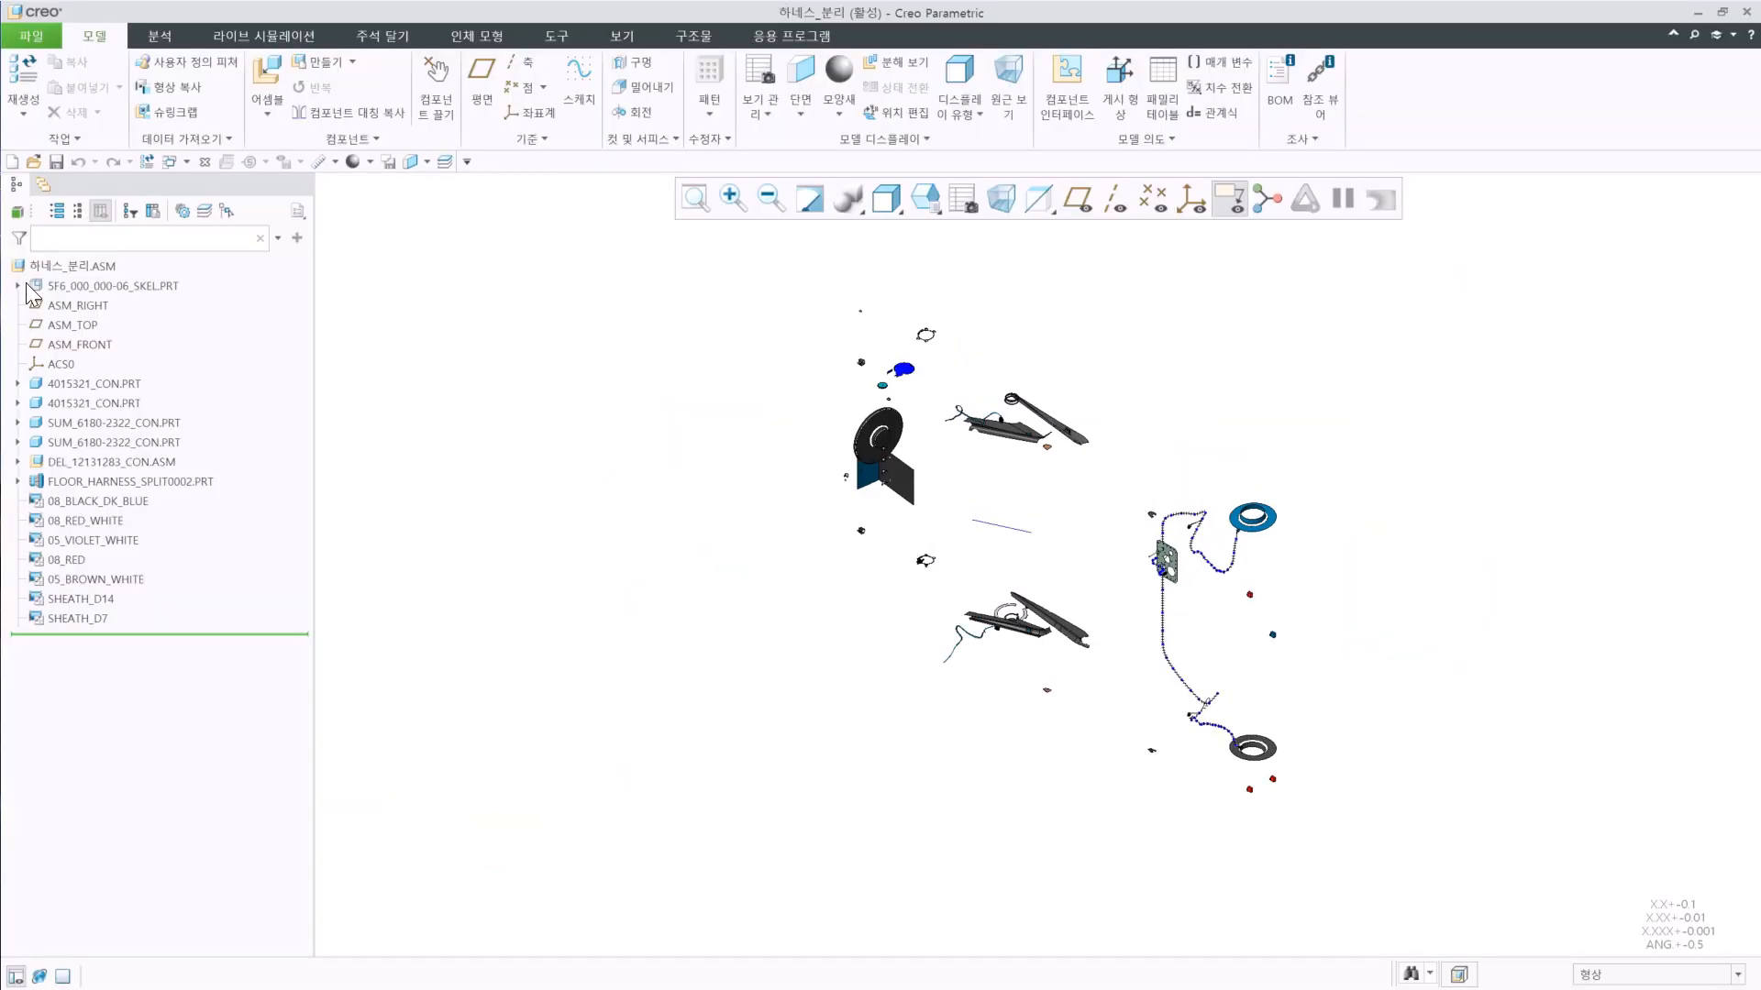
scroll(135, 514, down, 10)
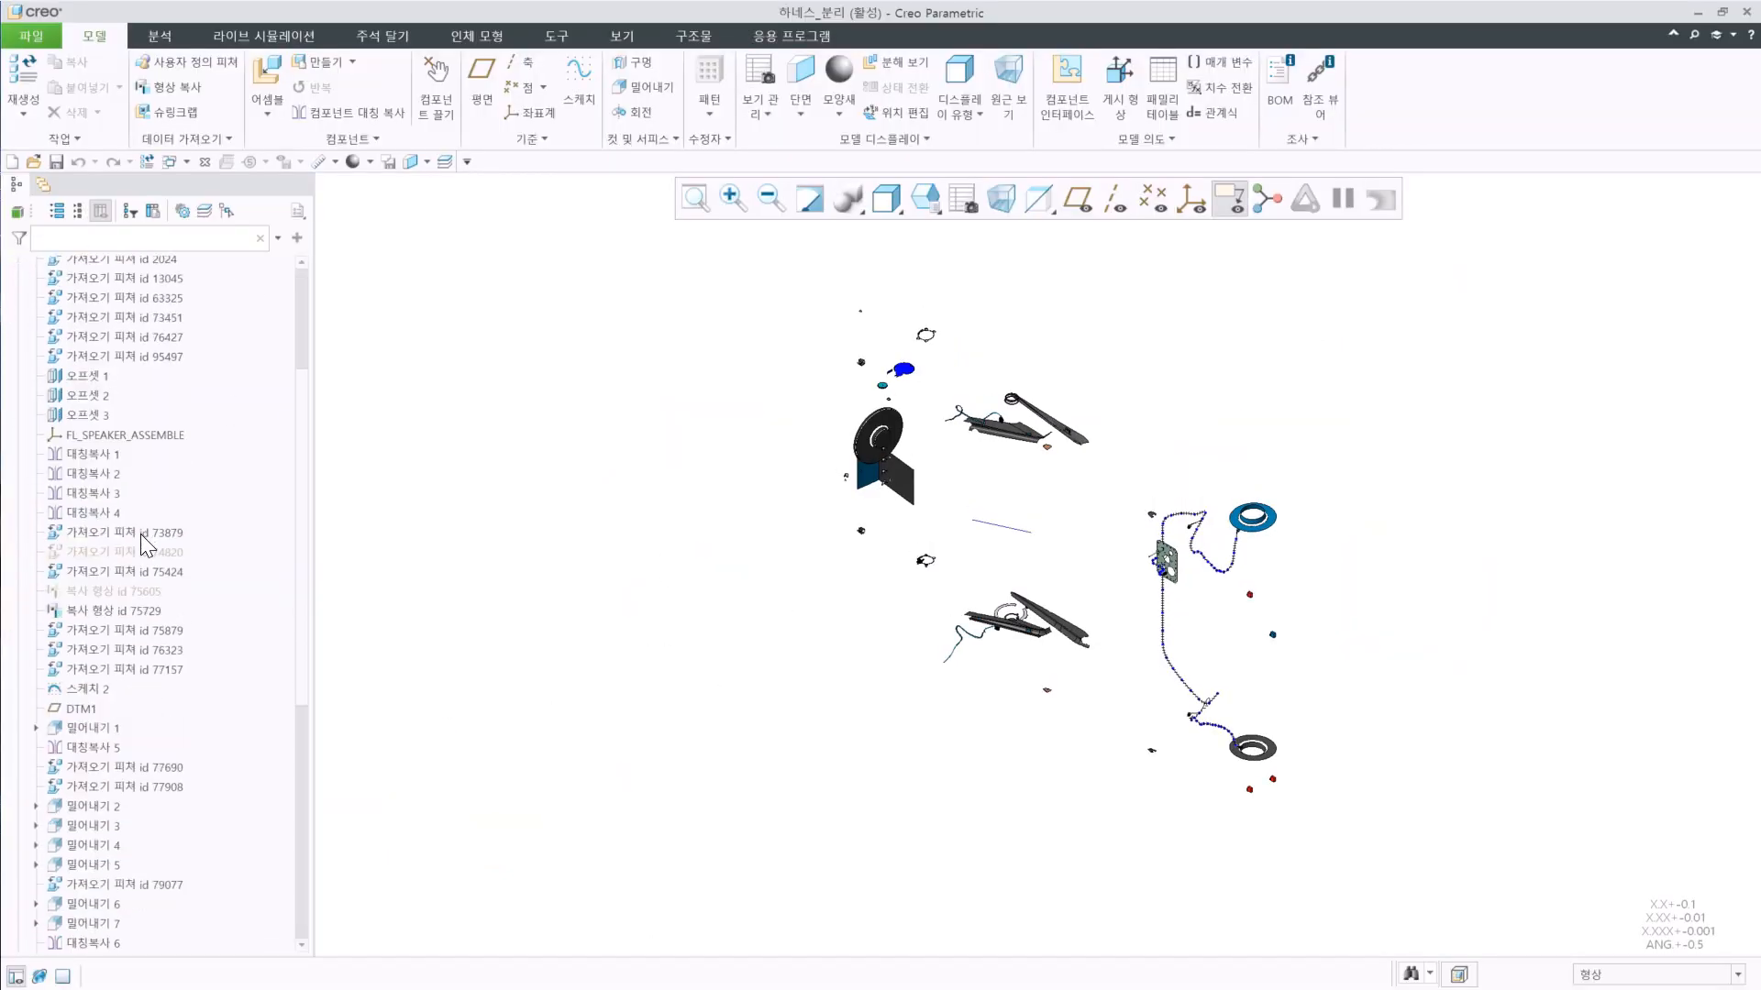
scroll(136, 574, up, 11)
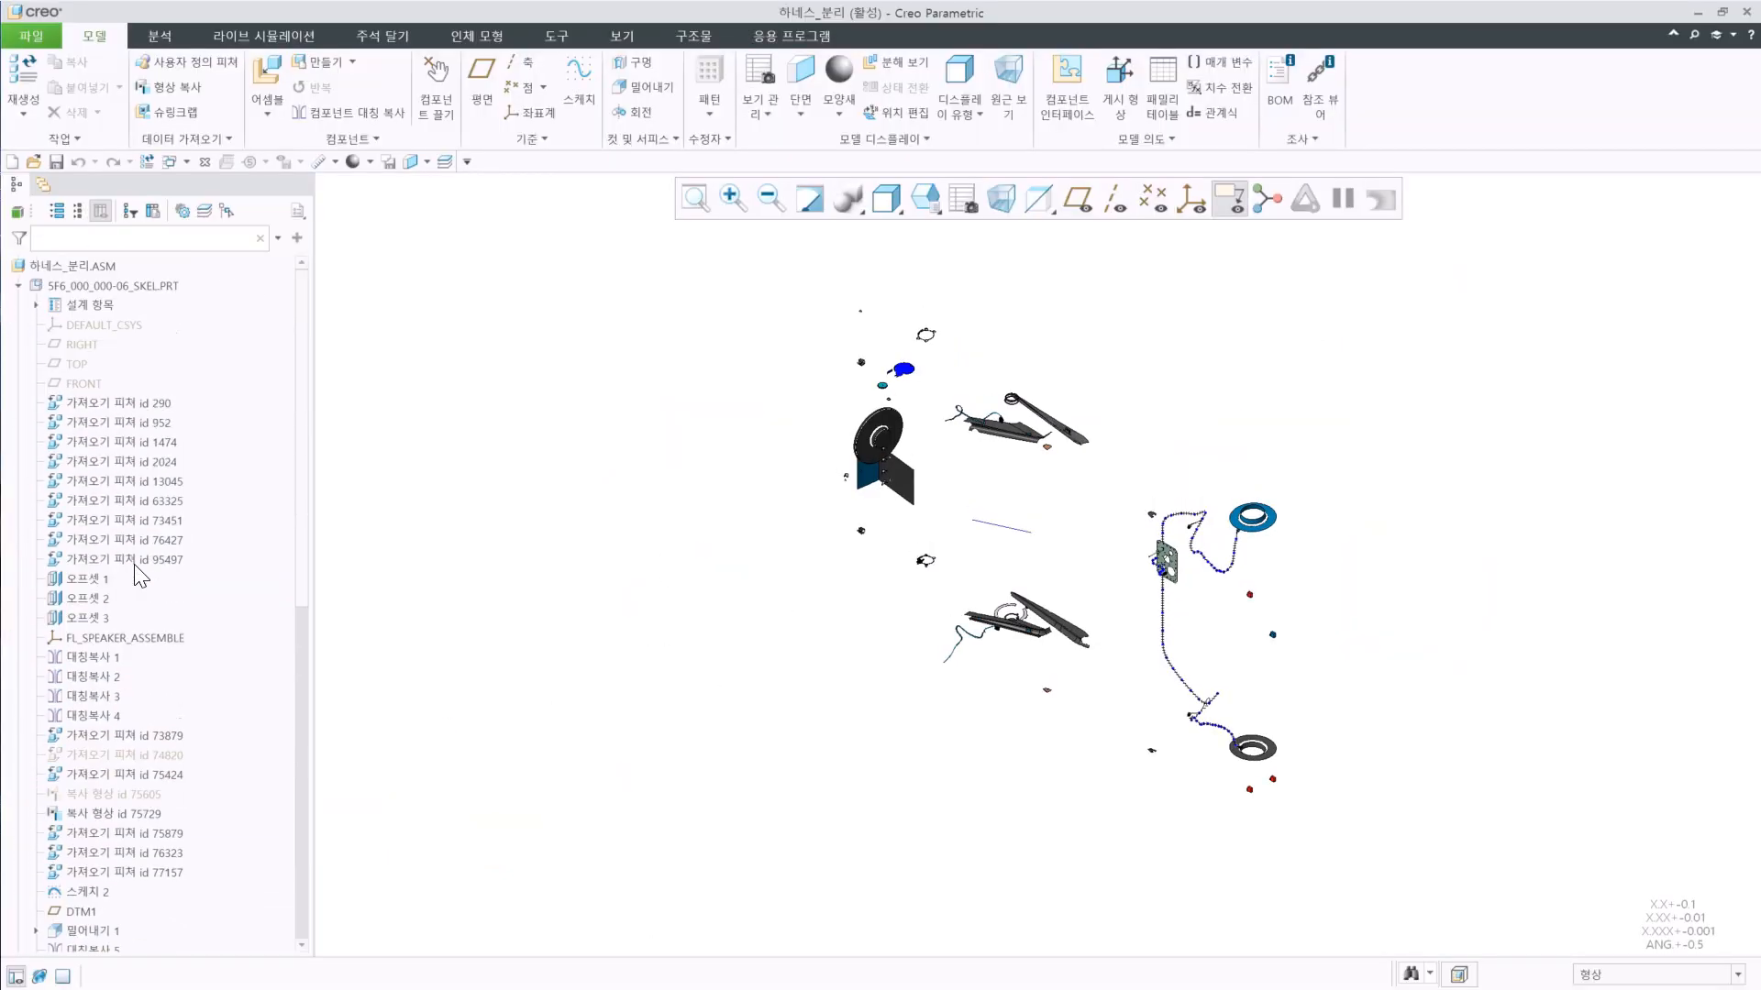
click(17, 285)
click(17, 383)
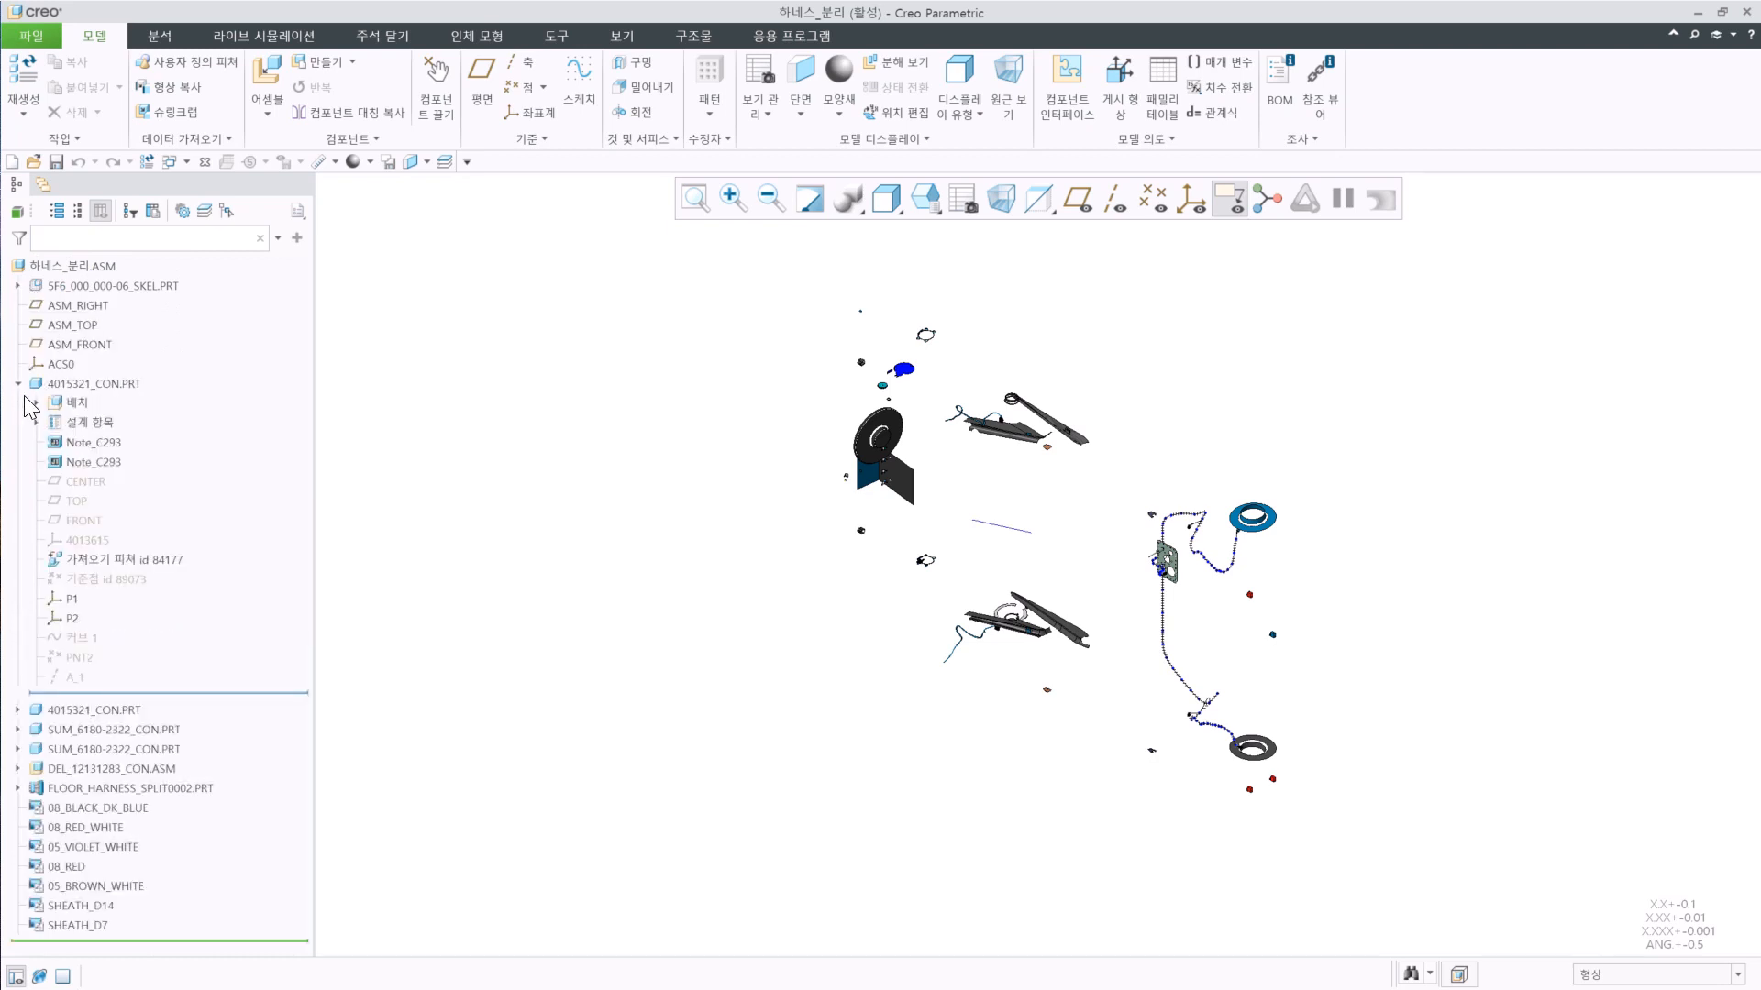
click(17, 383)
Hide the skeleton 5F6_000_000-06_SKEL.PRT, inspect the harness and its connector up close, and close the subassembly window.
click(91, 383)
click(142, 287)
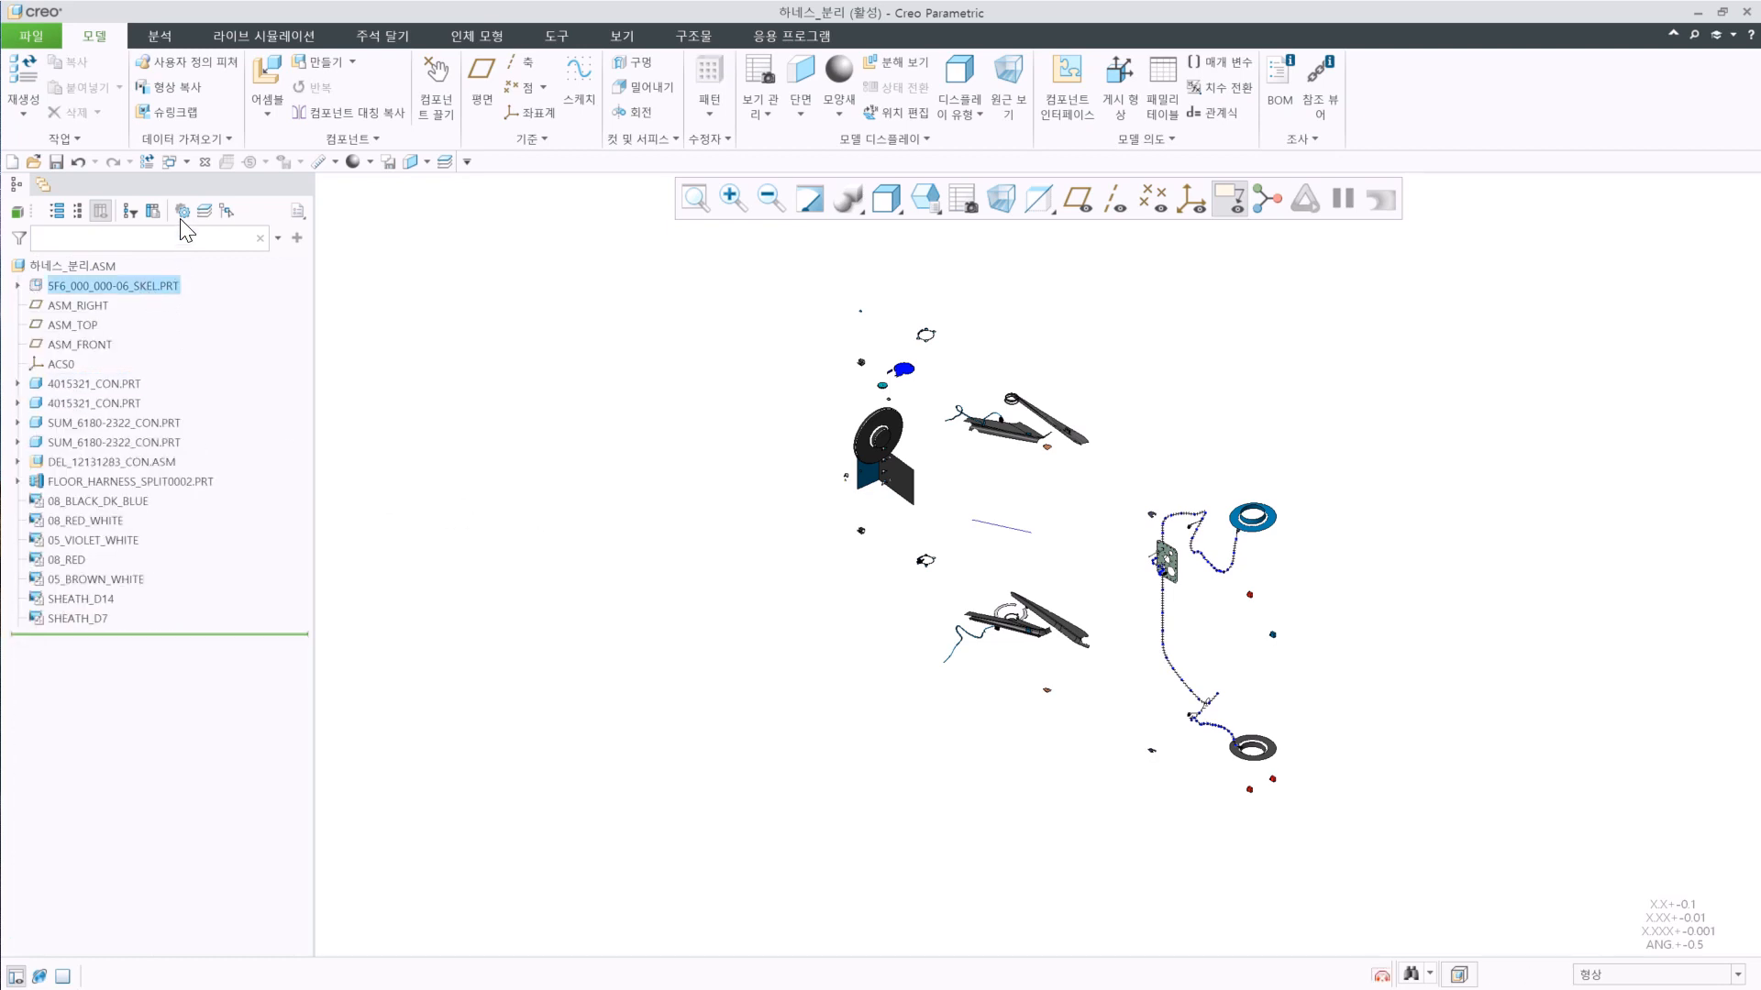
click(174, 224)
middle_drag(1081, 589, 920, 719)
scroll(752, 733, up, 2)
scroll(751, 734, up, 3)
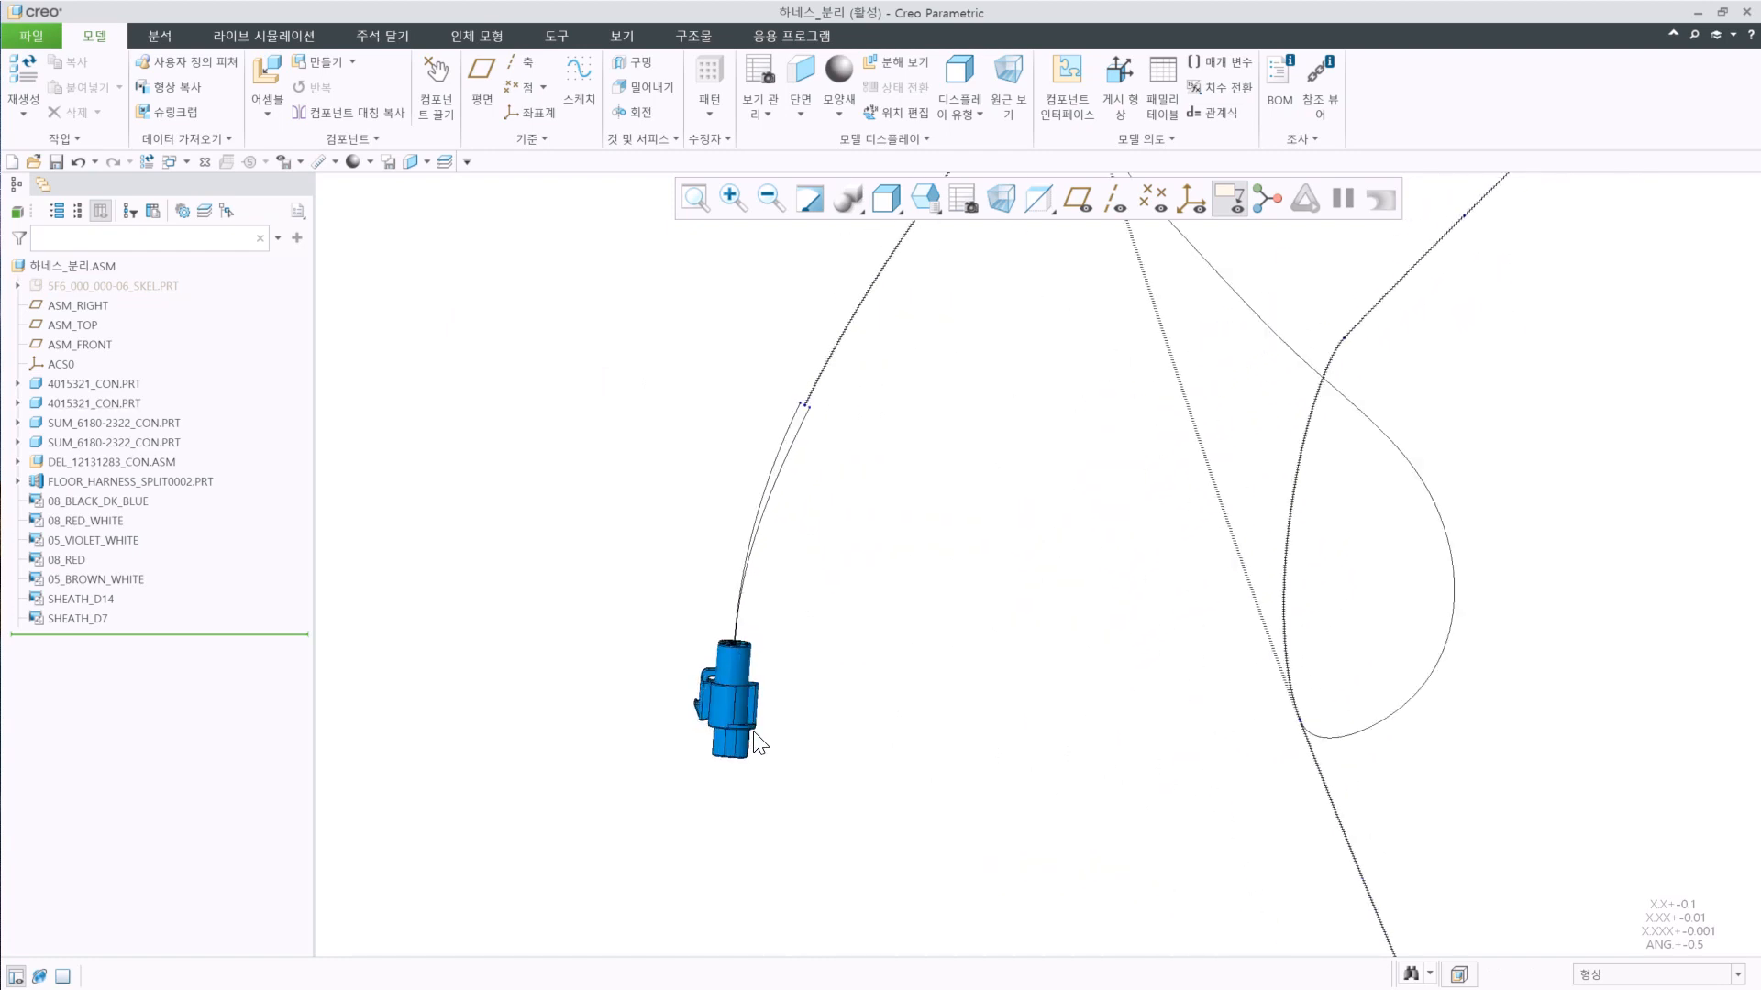
click(204, 163)
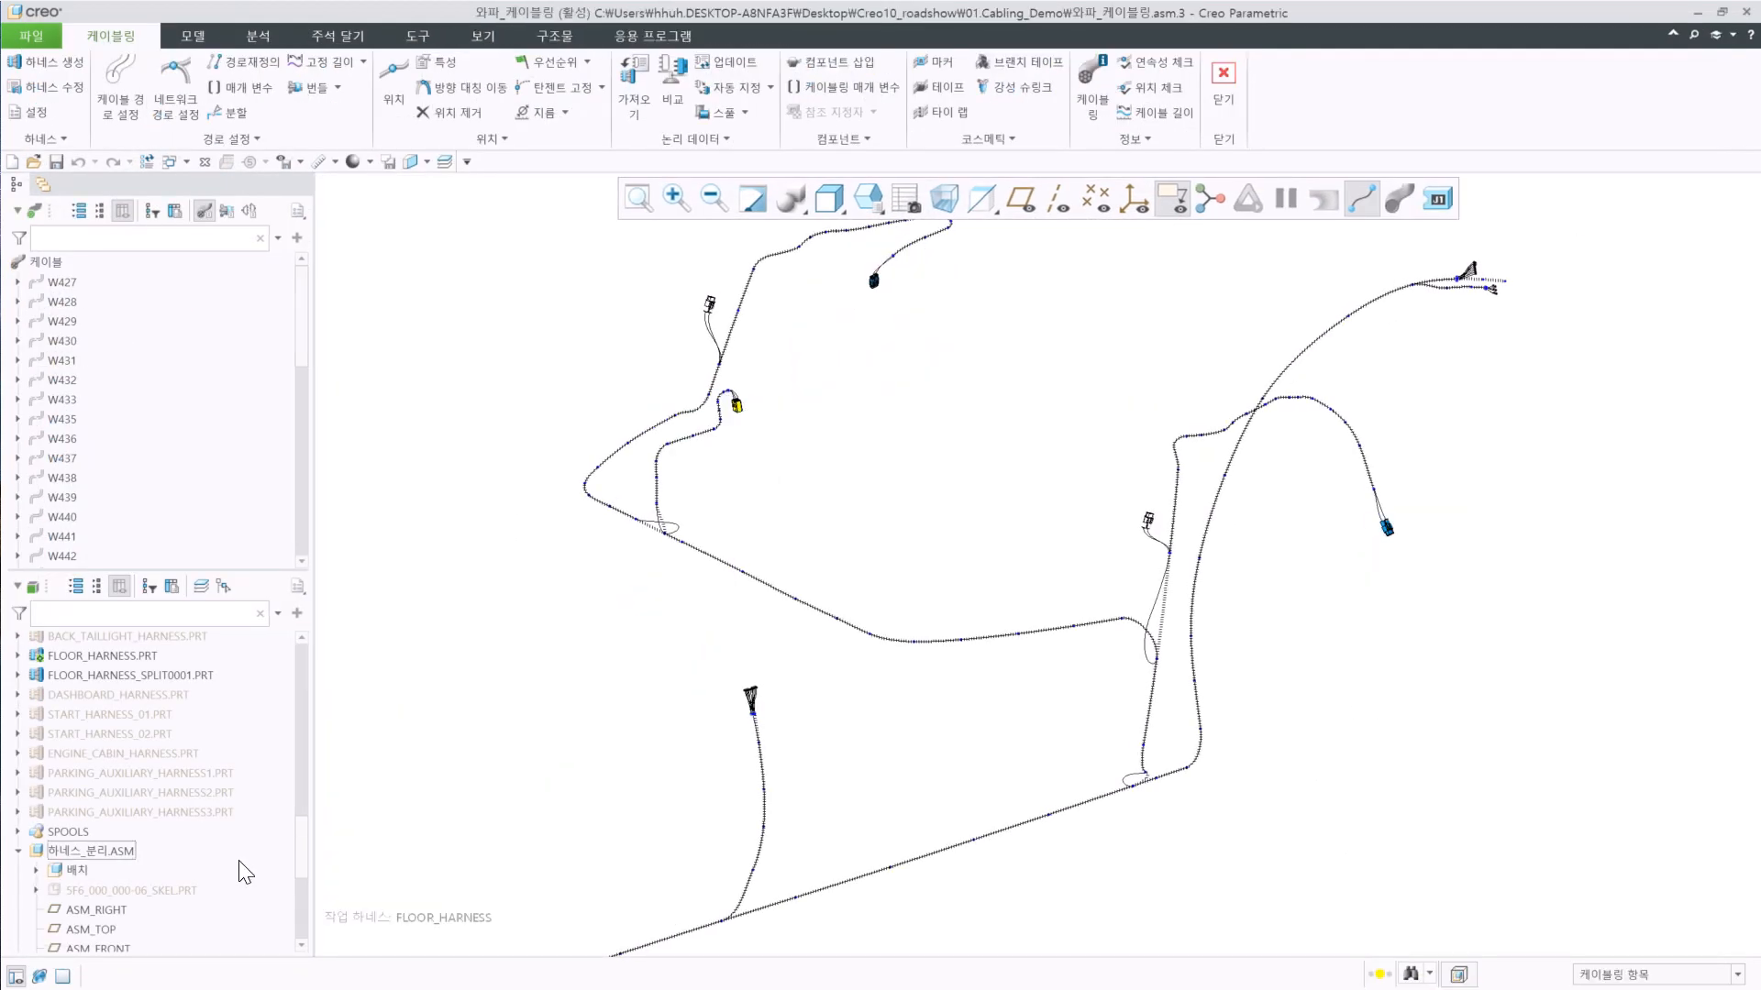
Merge FLOOR_HARNESS_SPLIT0002.PRT back into the active FLOOR_HARNESS with the options to move spools and components enabled.
scroll(229, 871, down, 5)
right_click(177, 812)
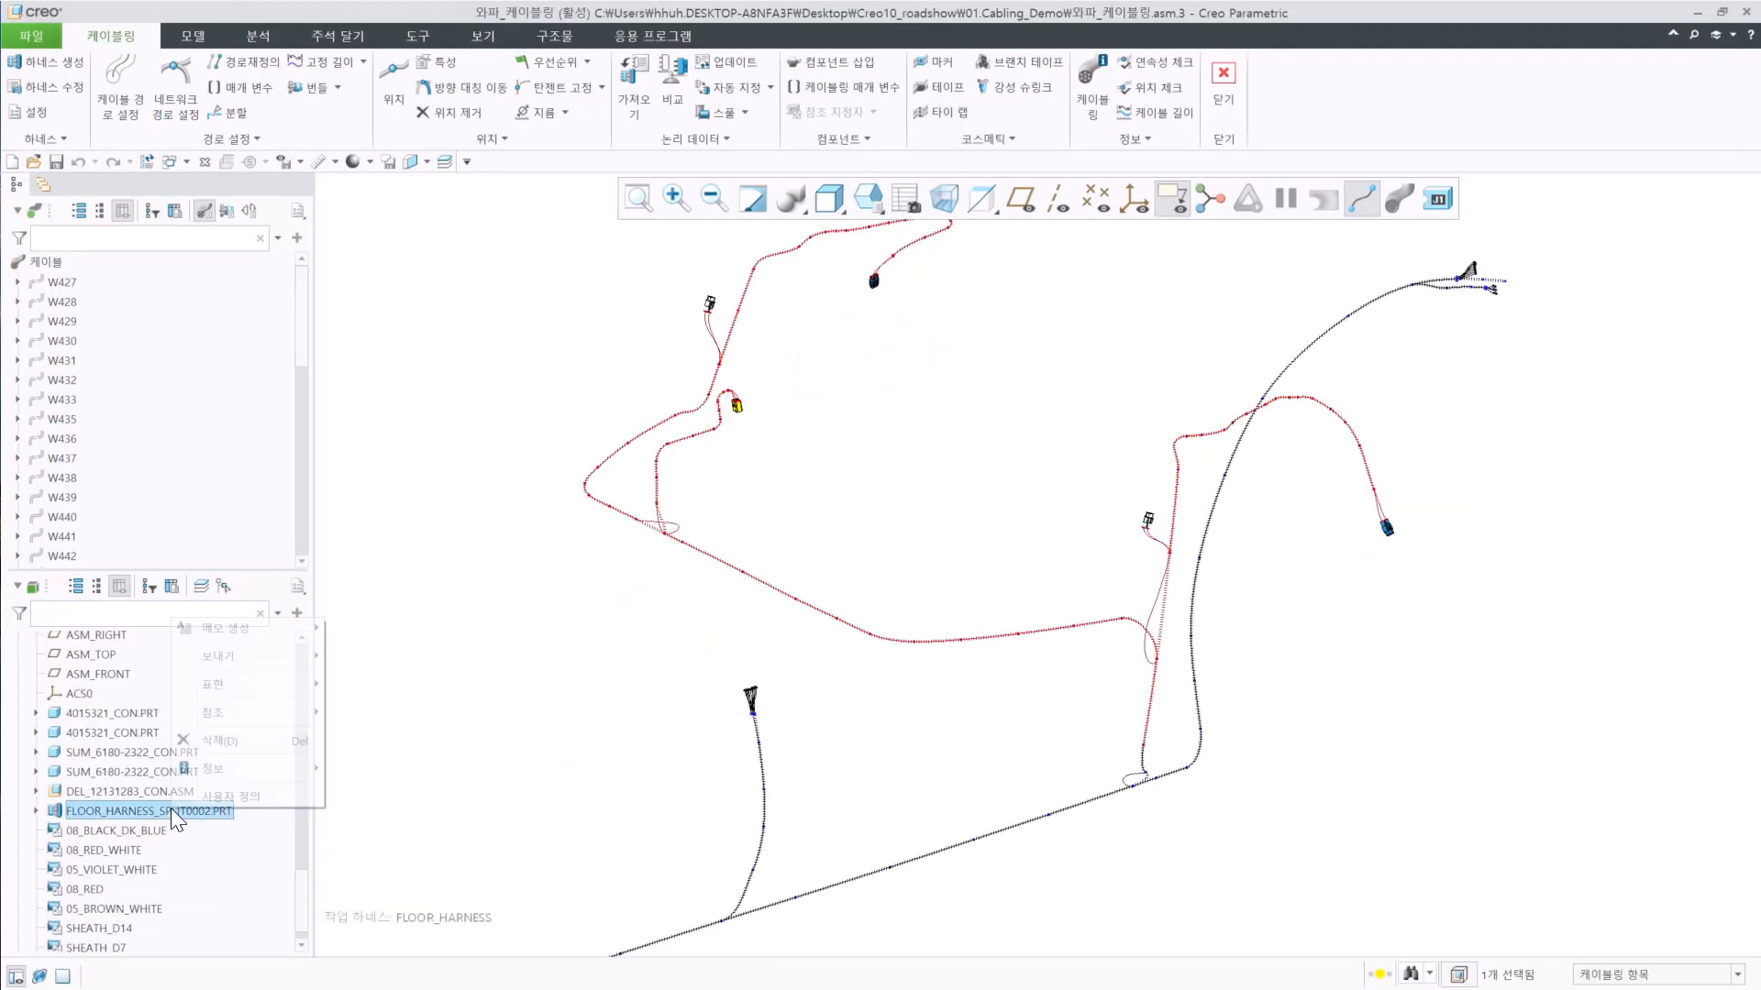
click(403, 460)
click(45, 138)
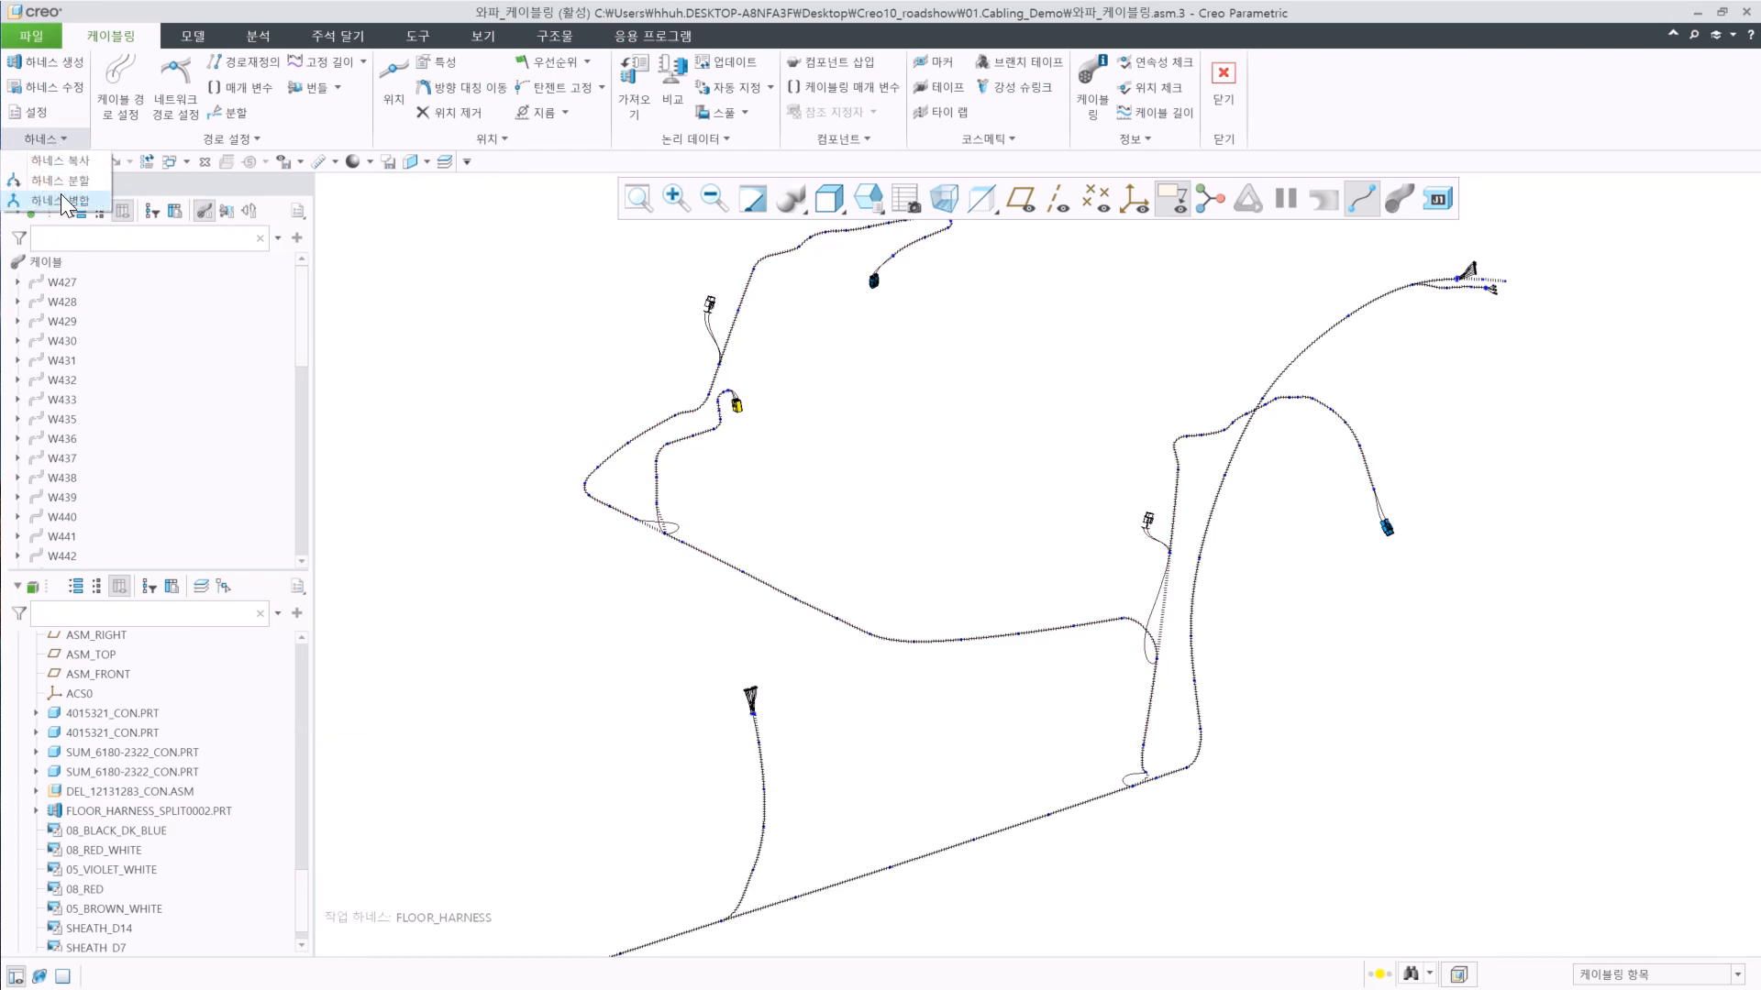
click(61, 200)
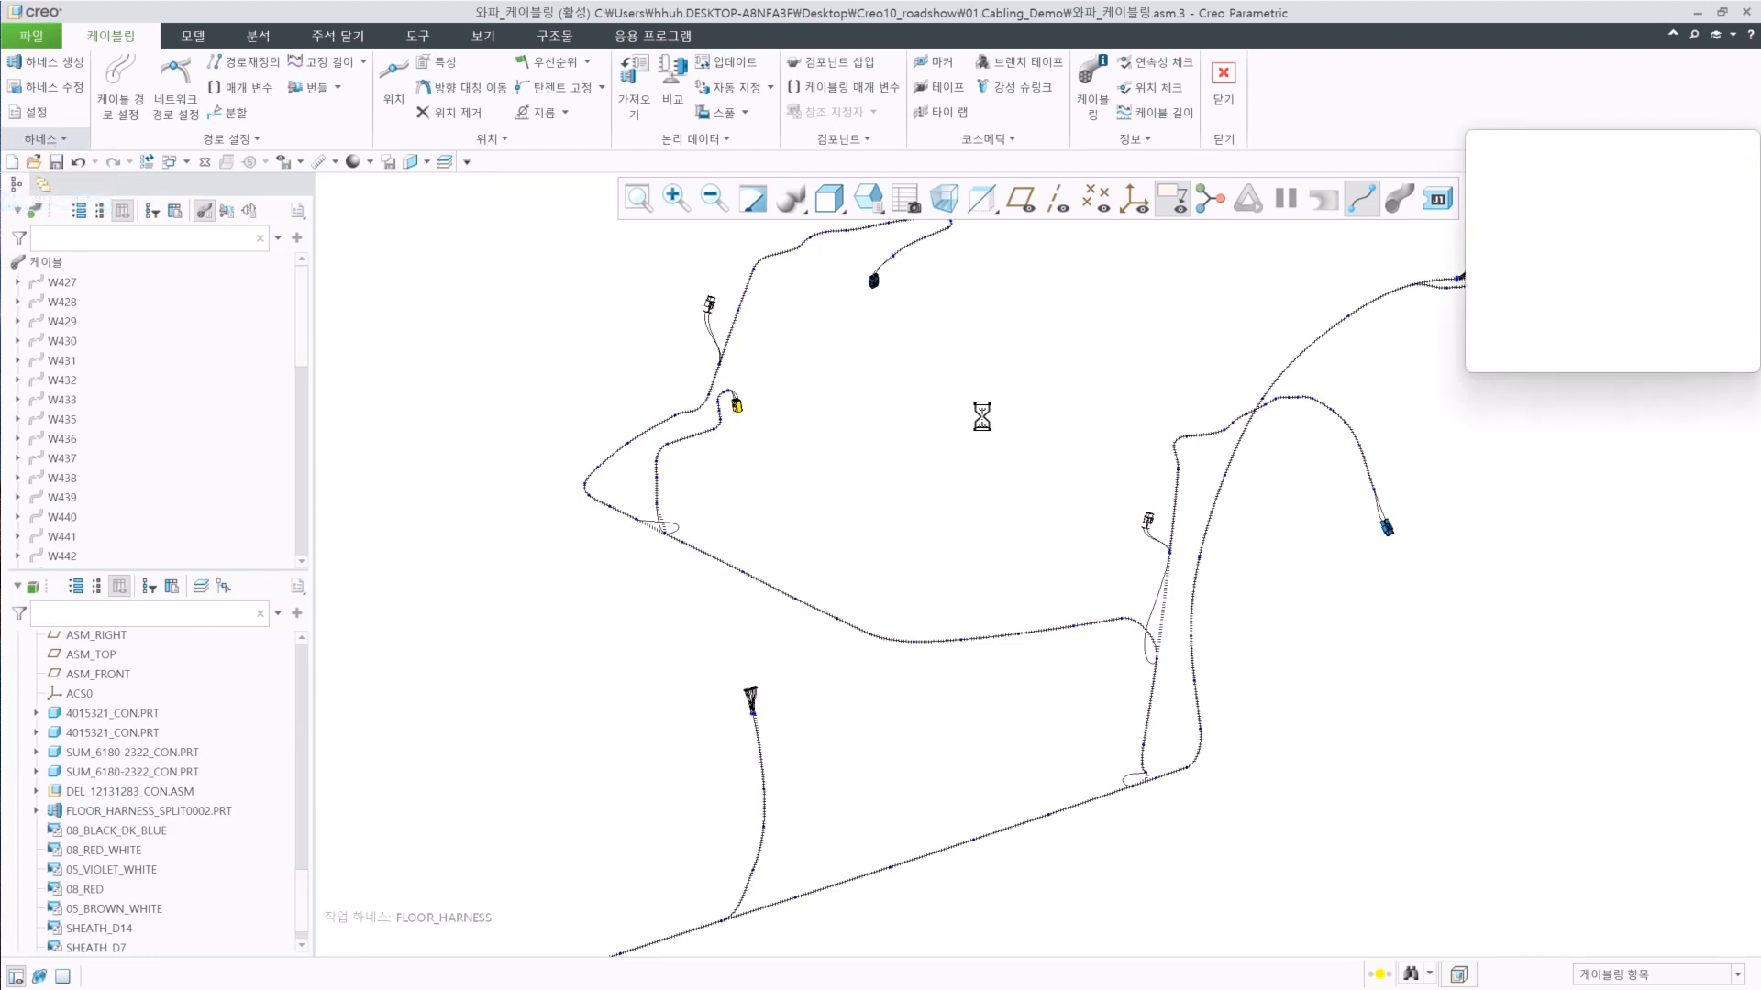
click(144, 812)
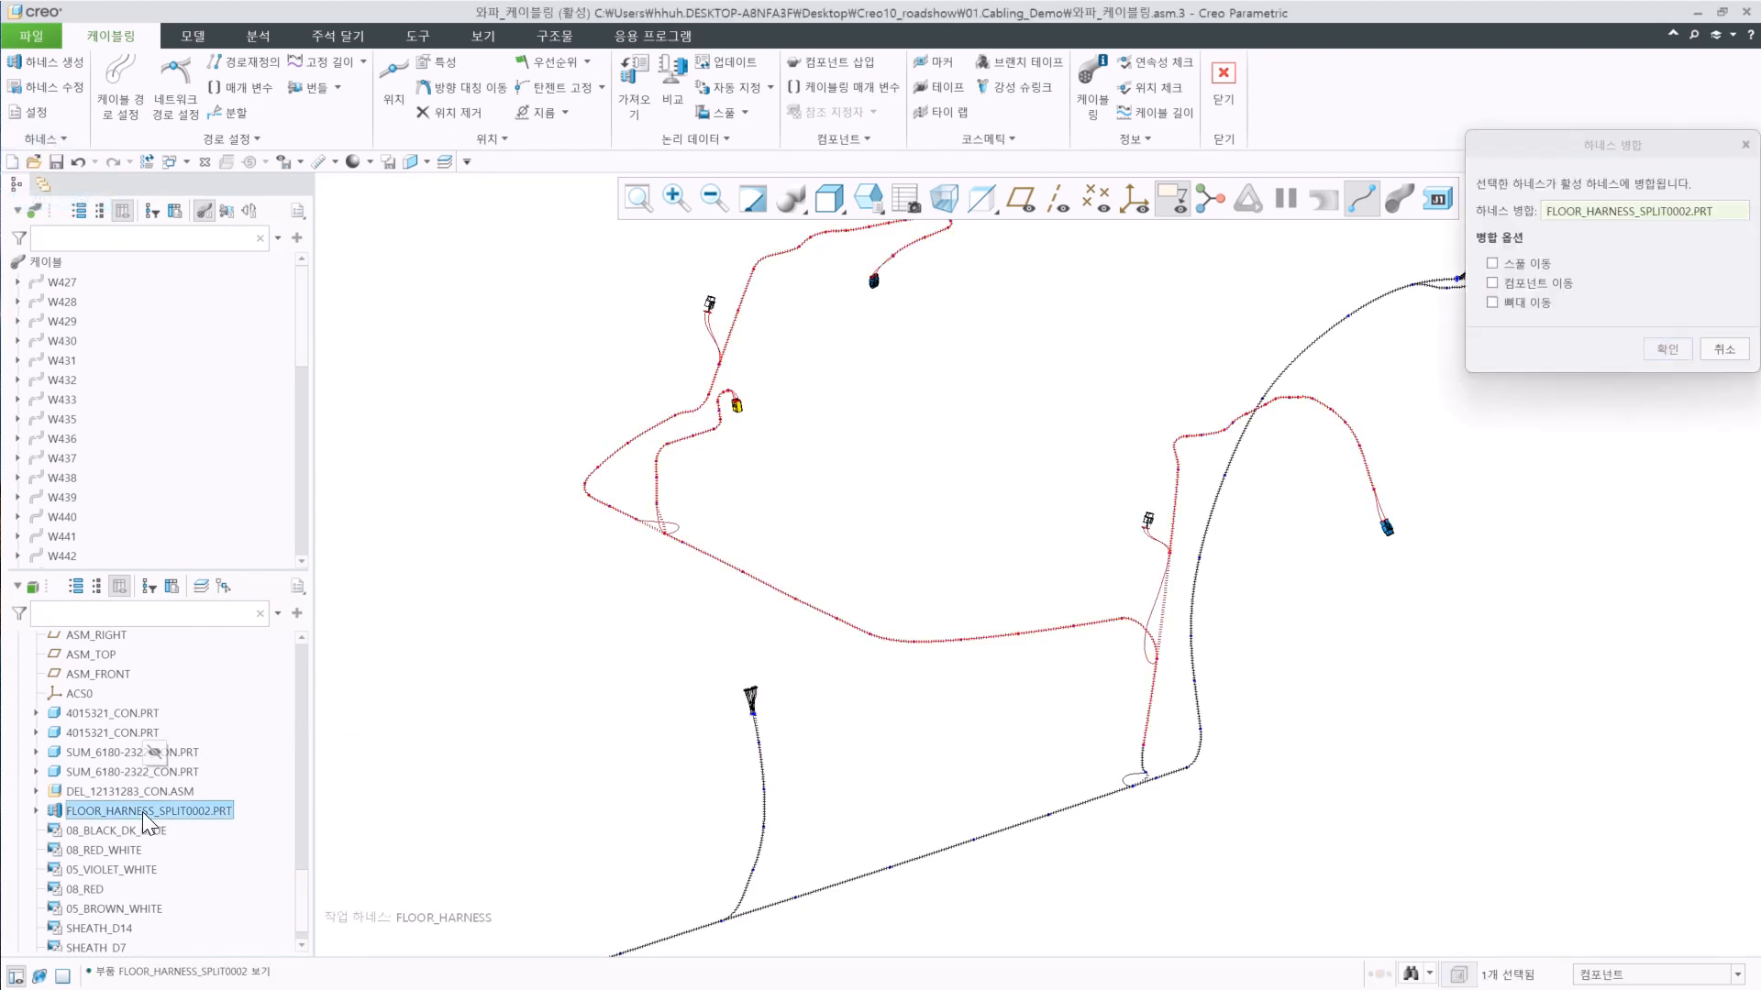
click(1492, 263)
click(1492, 282)
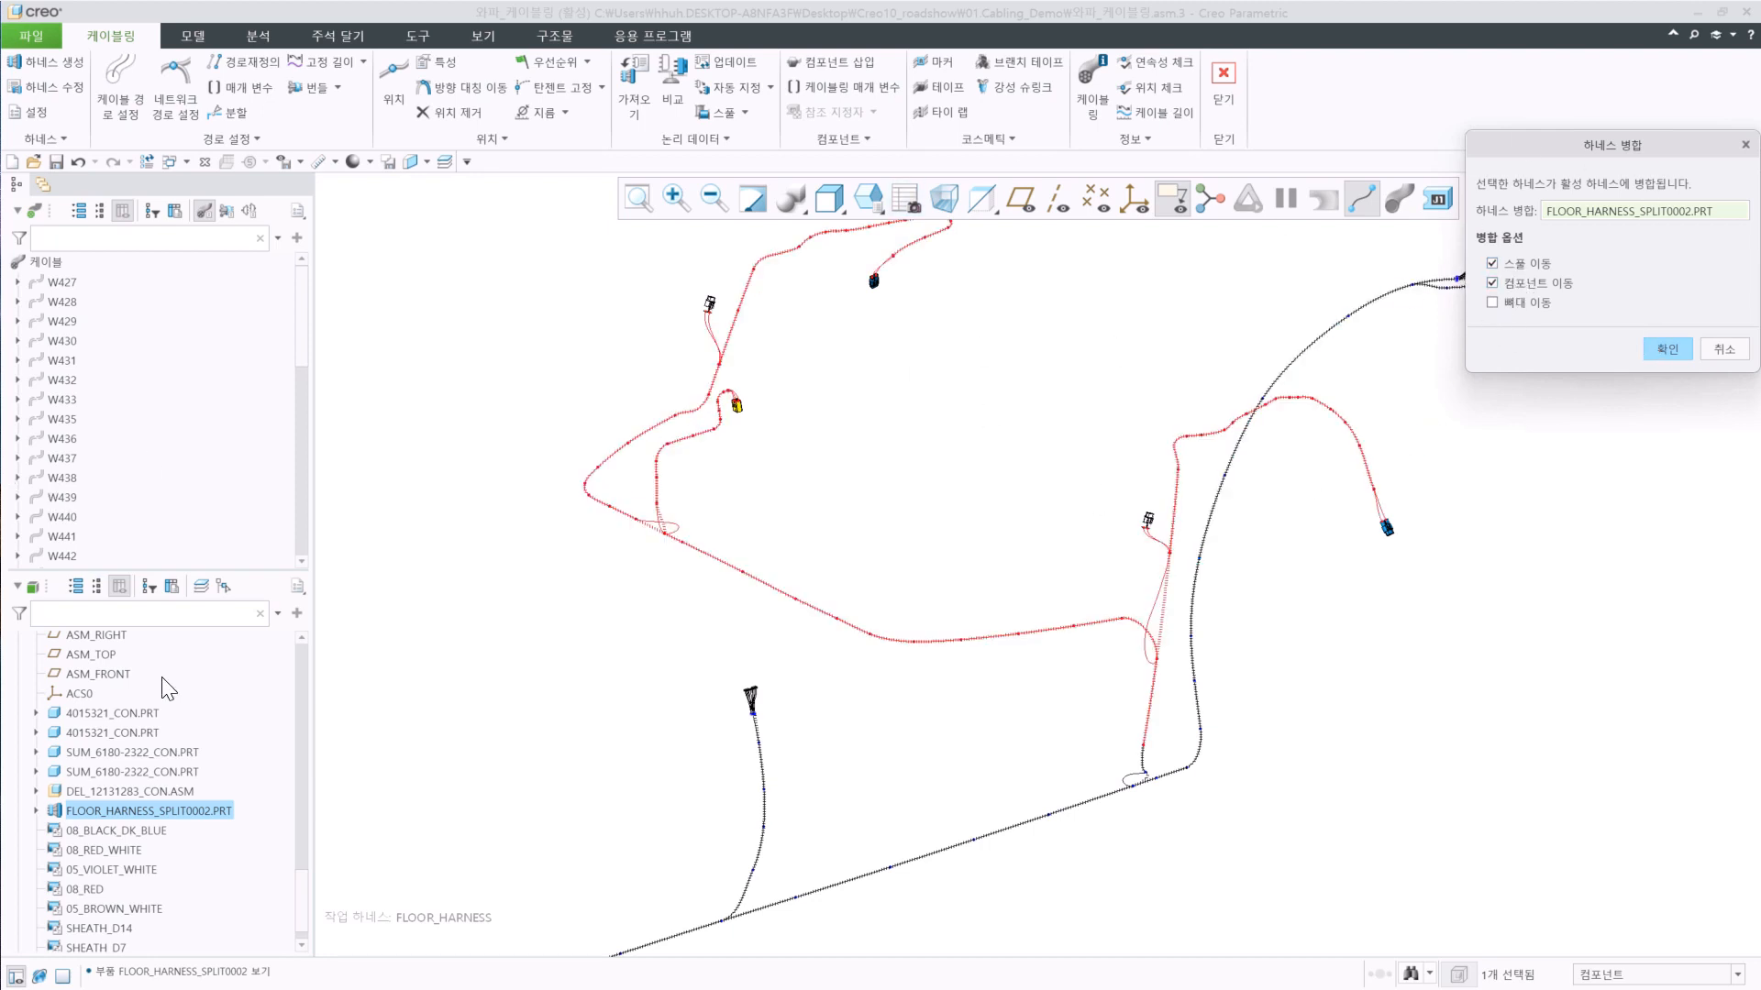
scroll(165, 690, up, 10)
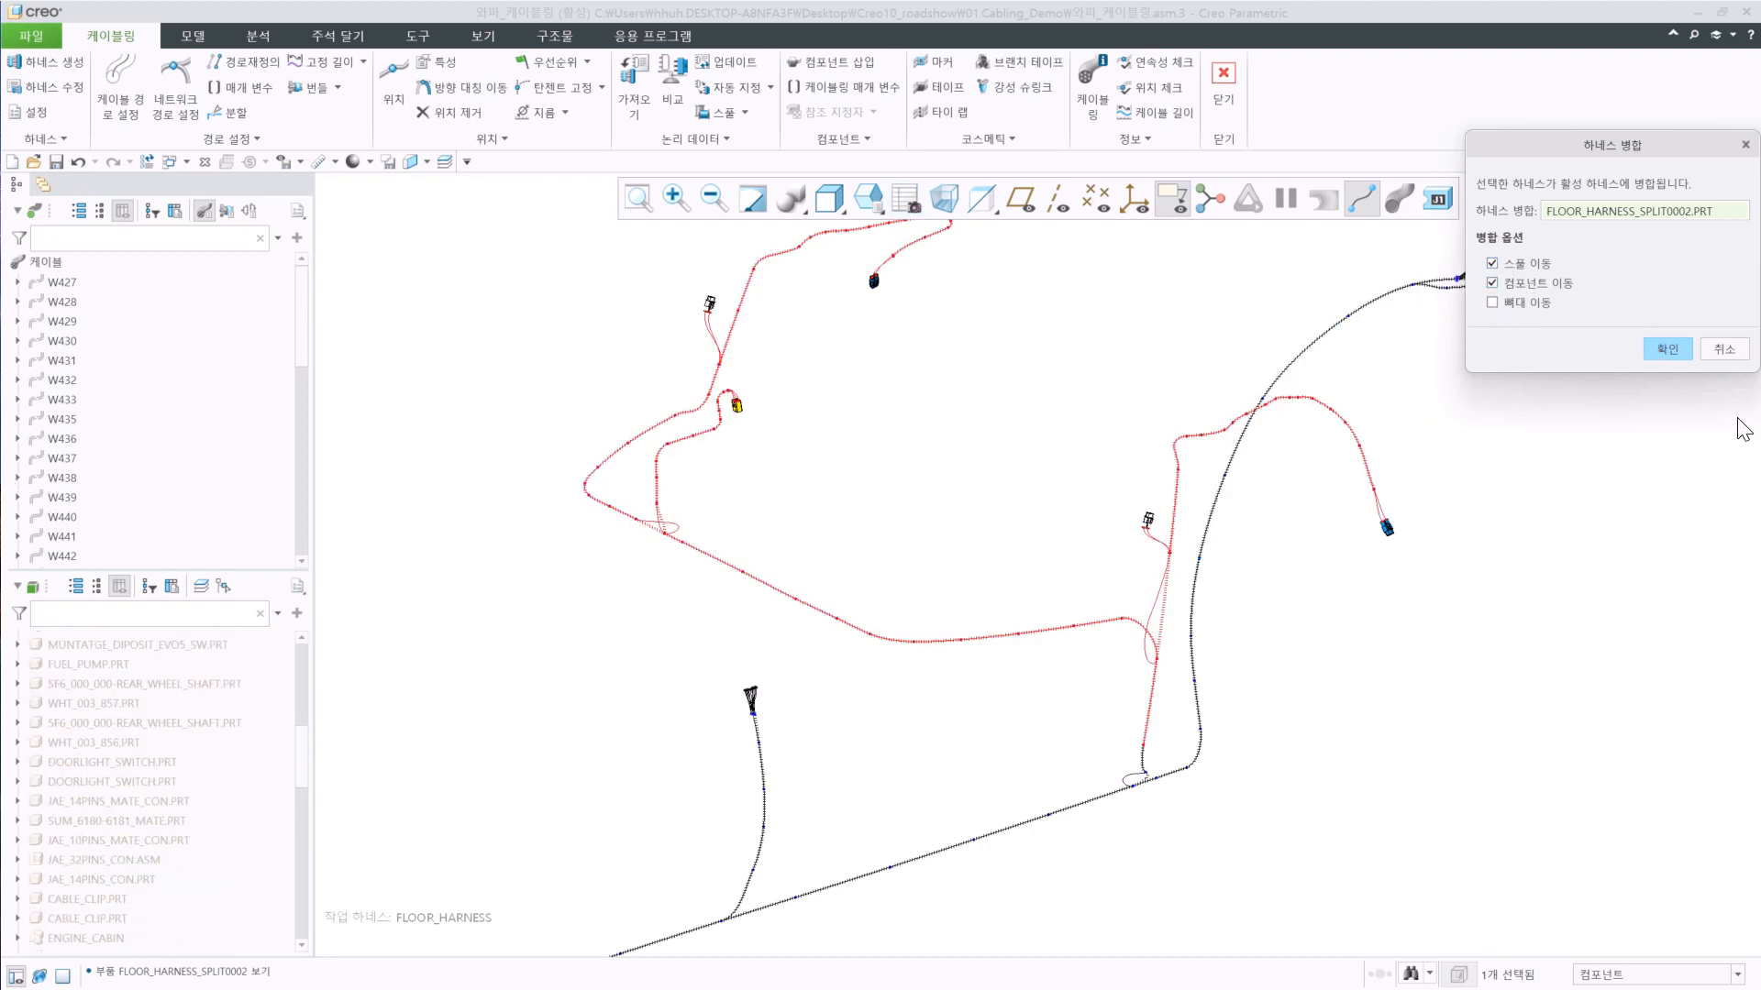
click(1659, 352)
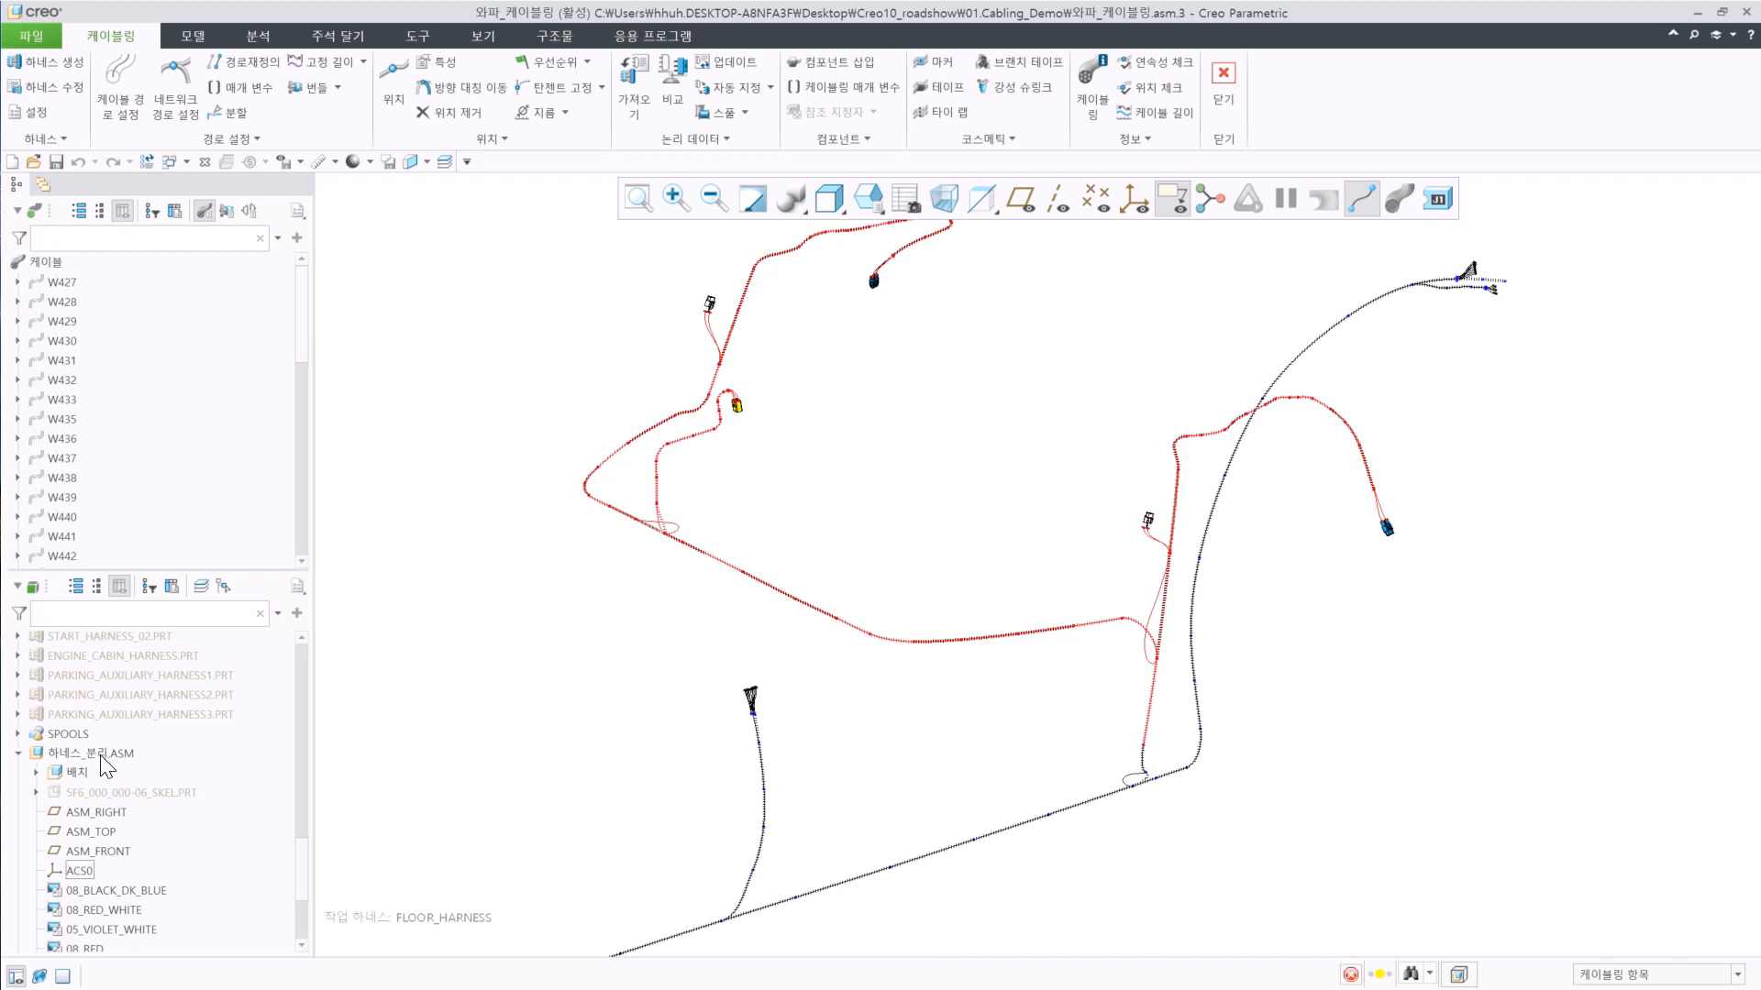
Delete the subassembly 하네스_분리.ASM together with all its child items.
right_click(102, 756)
click(135, 671)
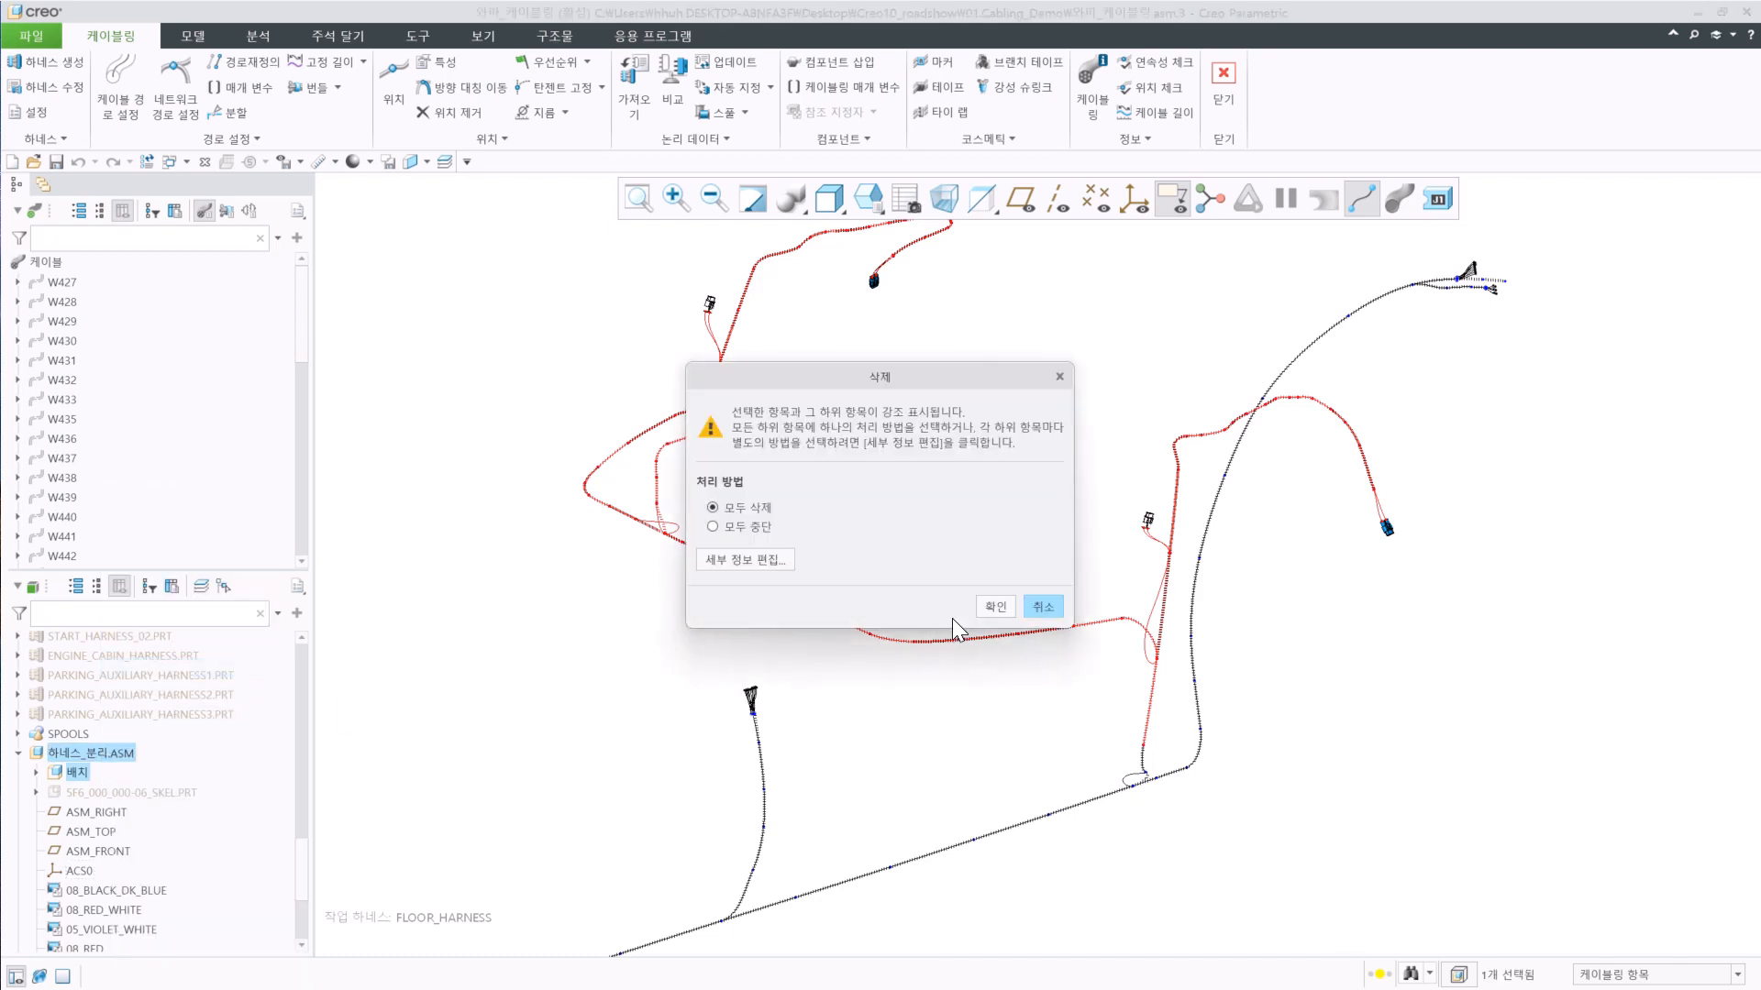
click(997, 607)
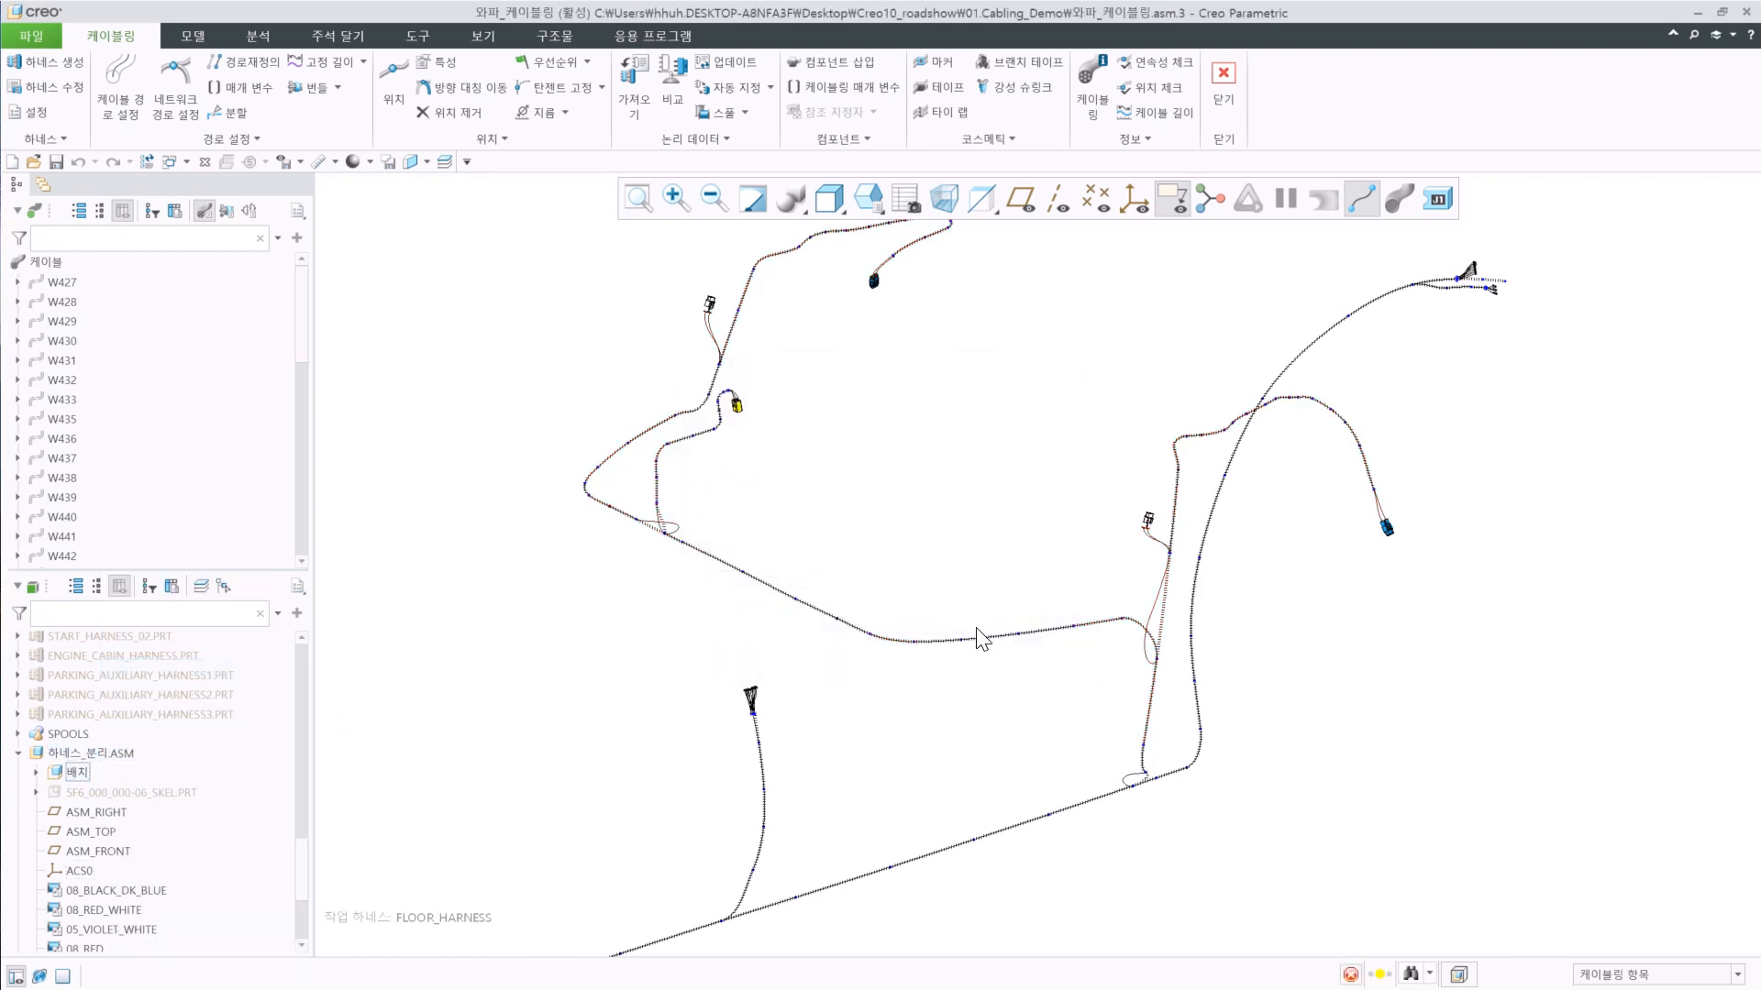
Display the cables at true thickness and reset the visibility status to show the whole vehicle assembly in its default orientation.
click(1399, 202)
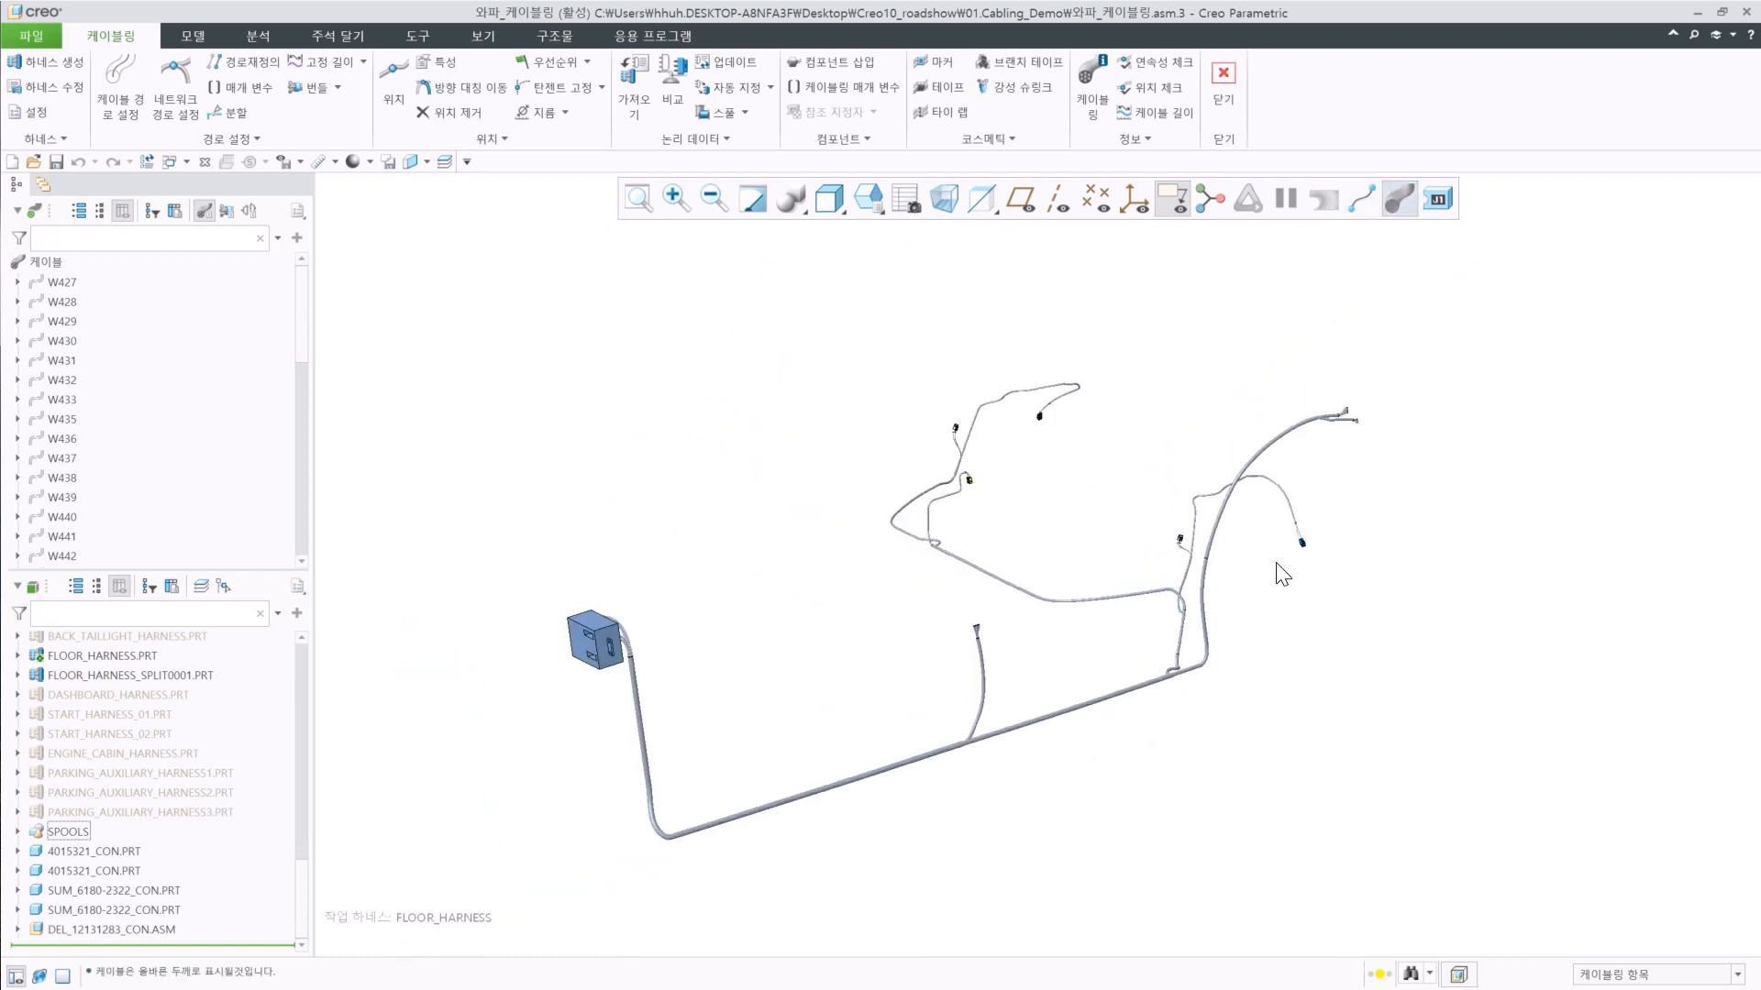
click(301, 162)
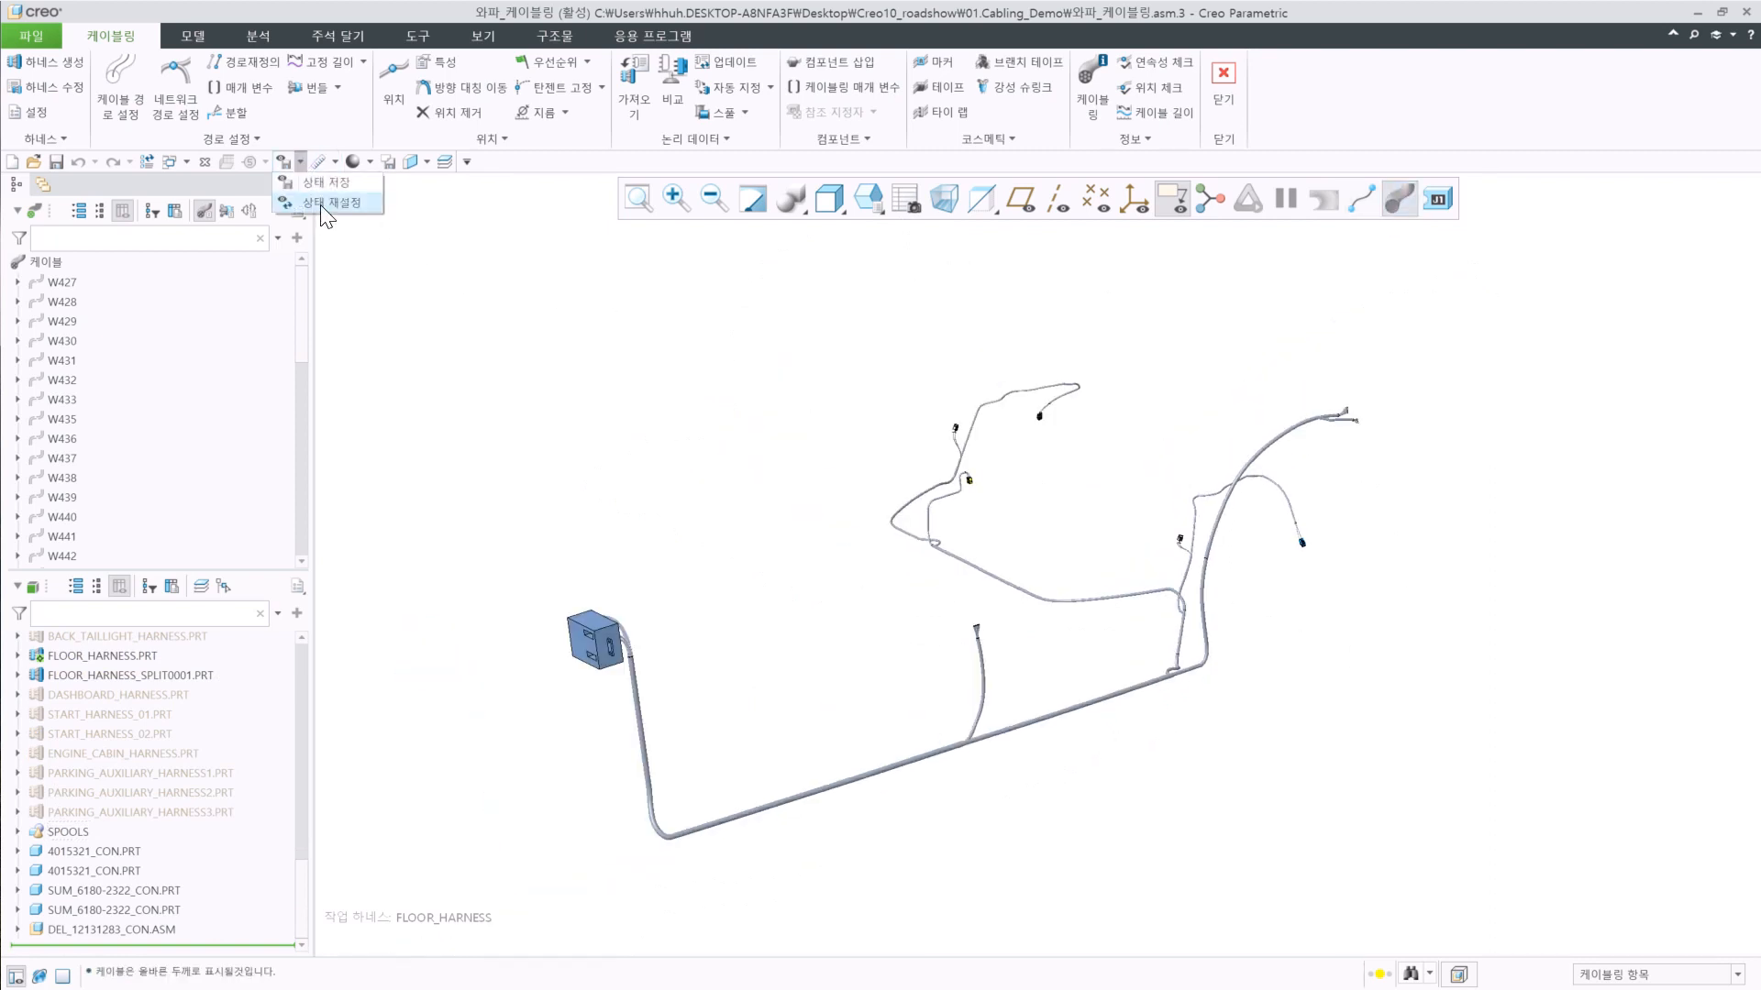
click(335, 209)
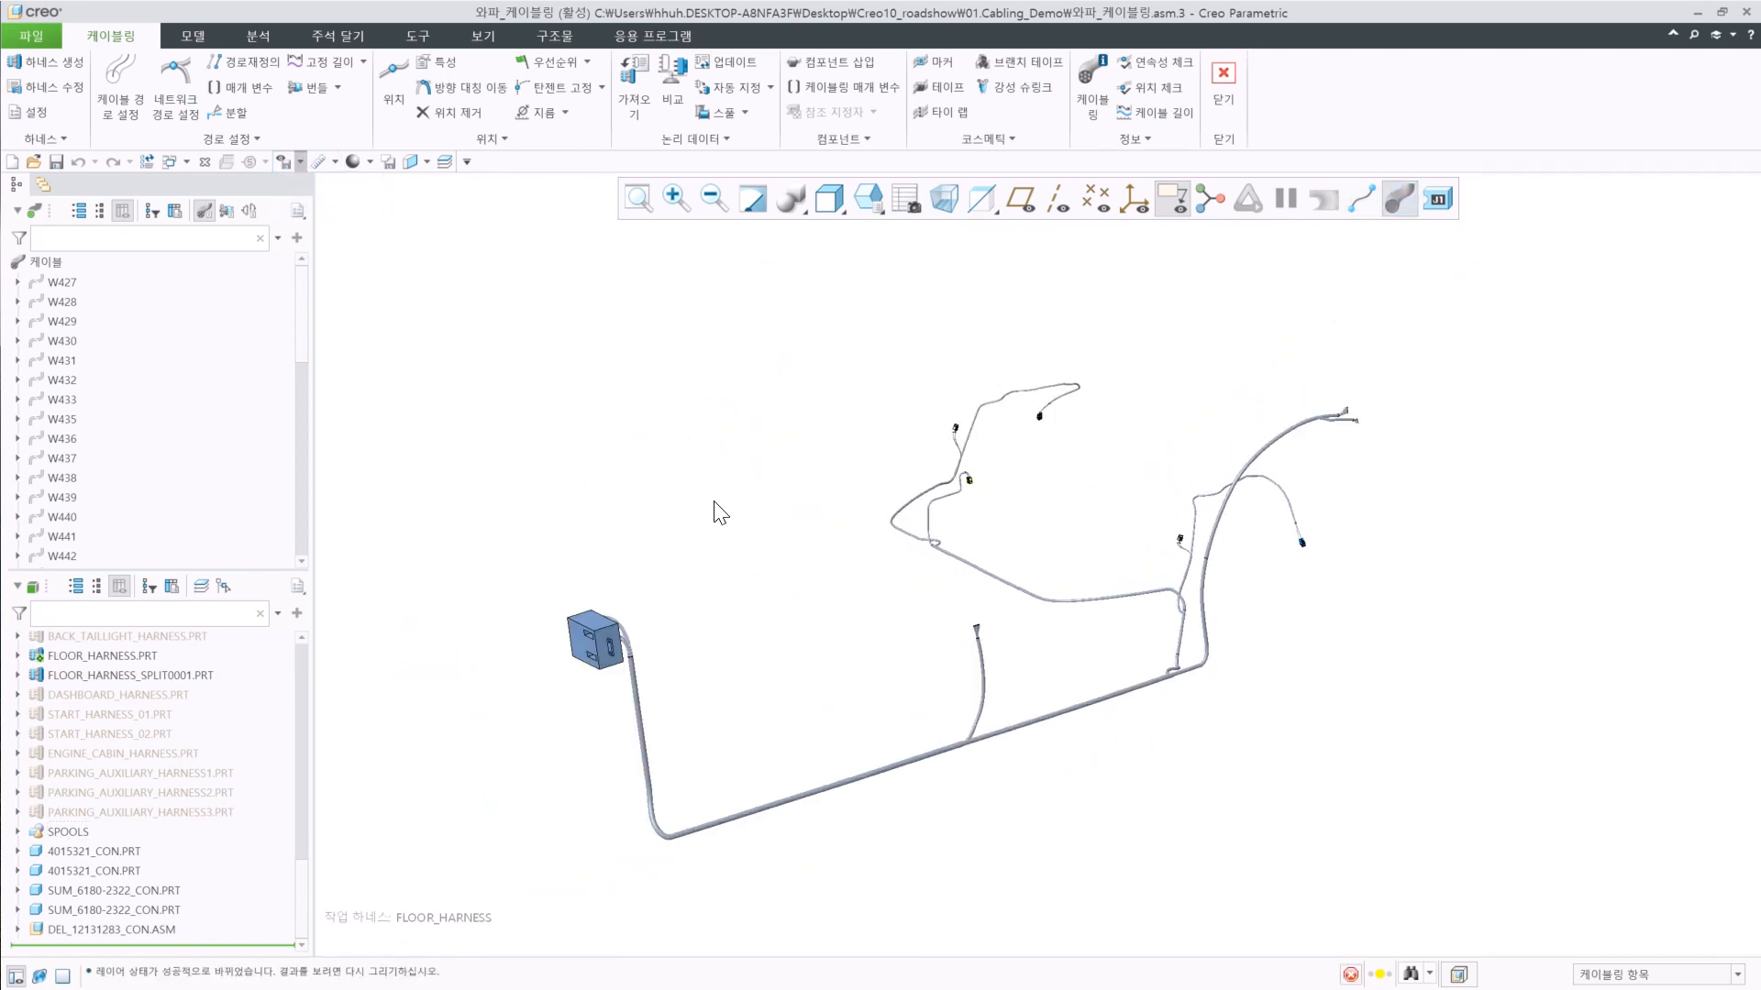
key(ctrl+r)
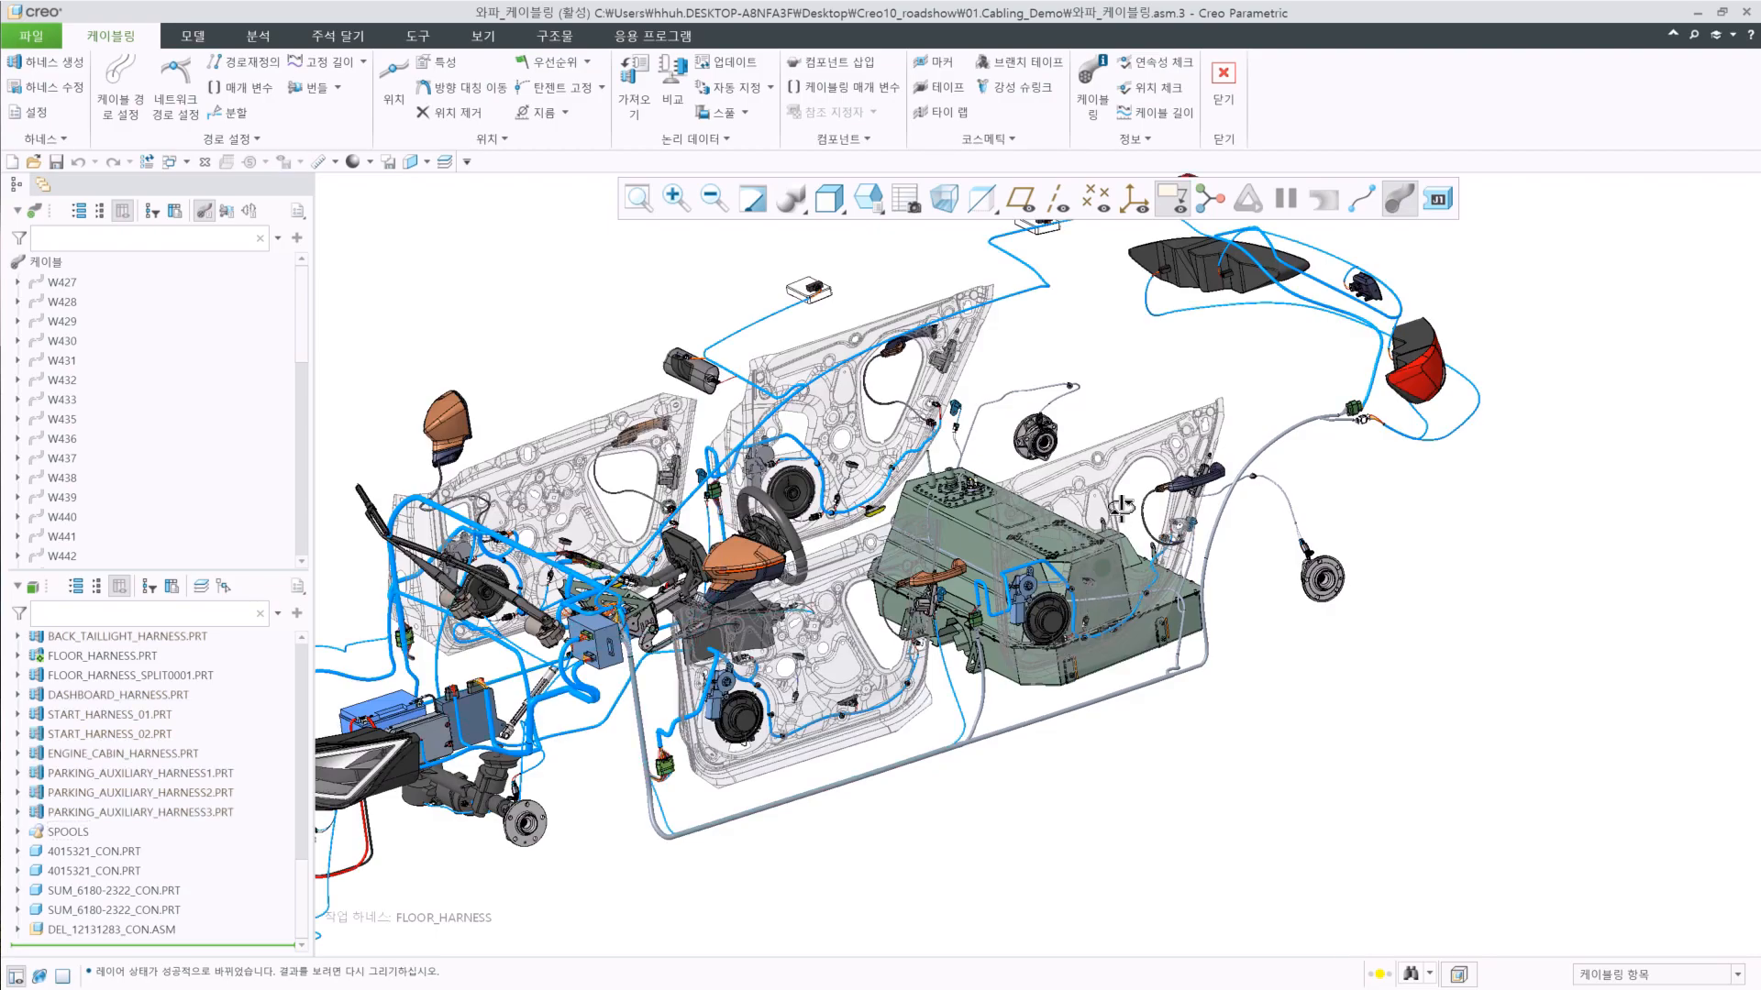
middle_drag(1121, 507, 931, 578)
key(ctrl+d)
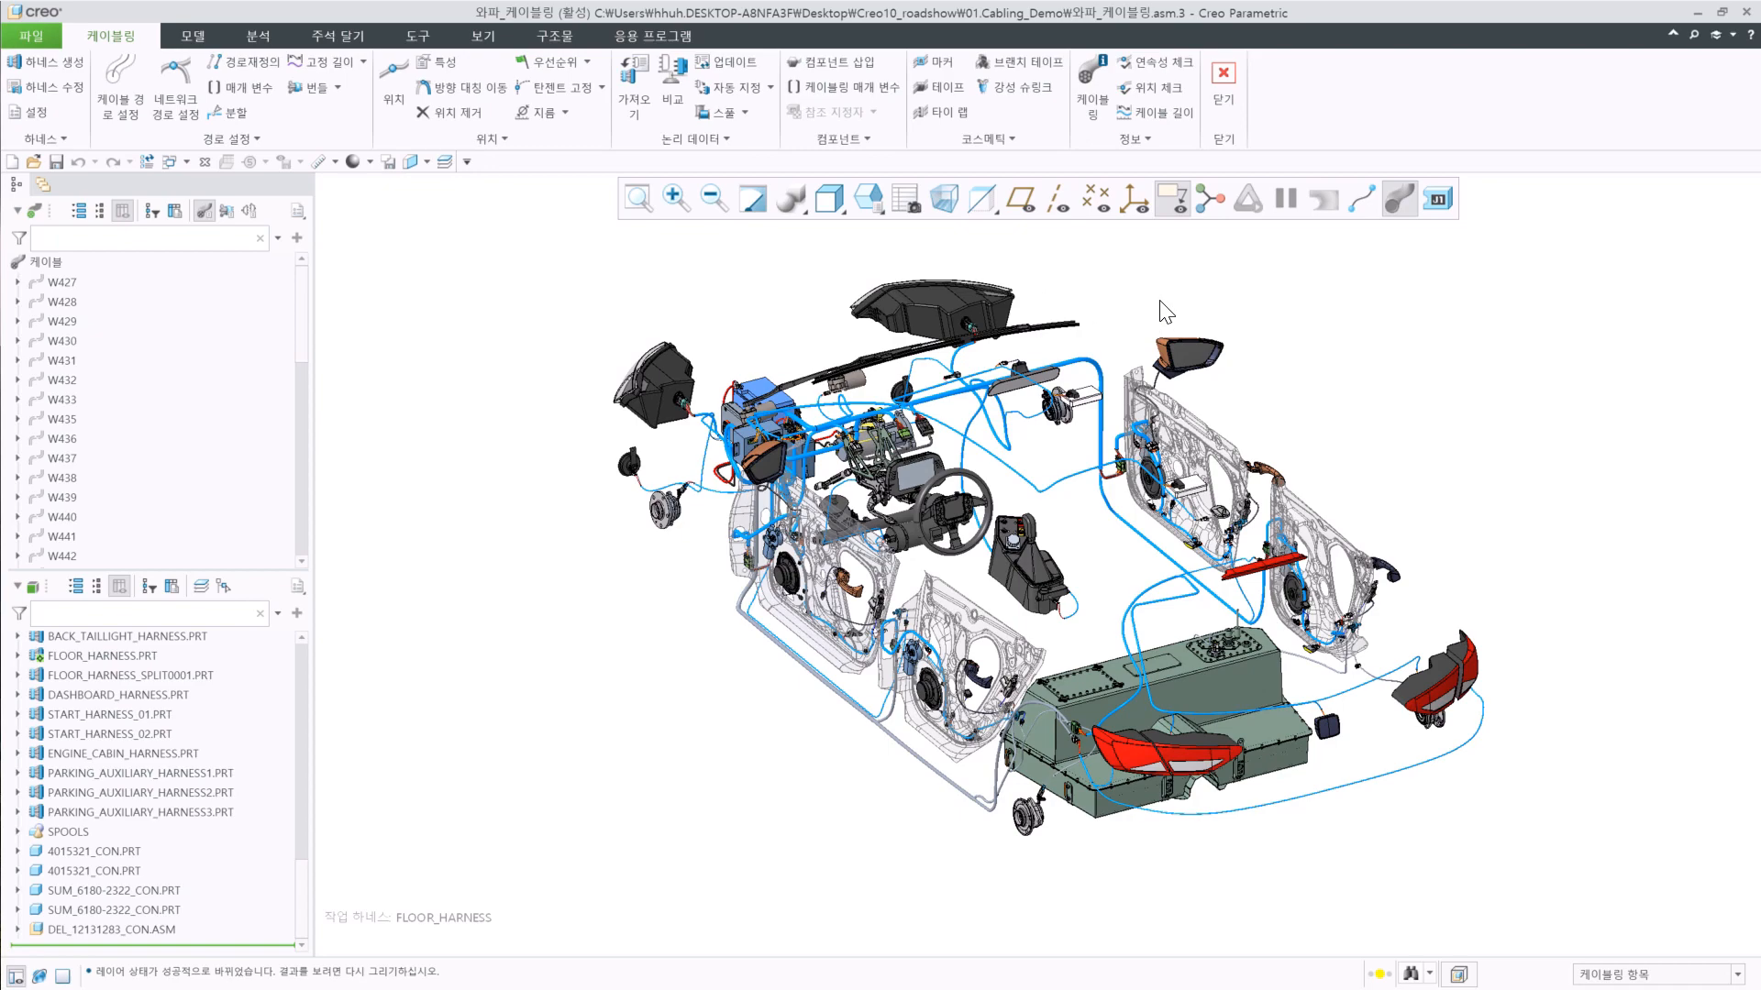
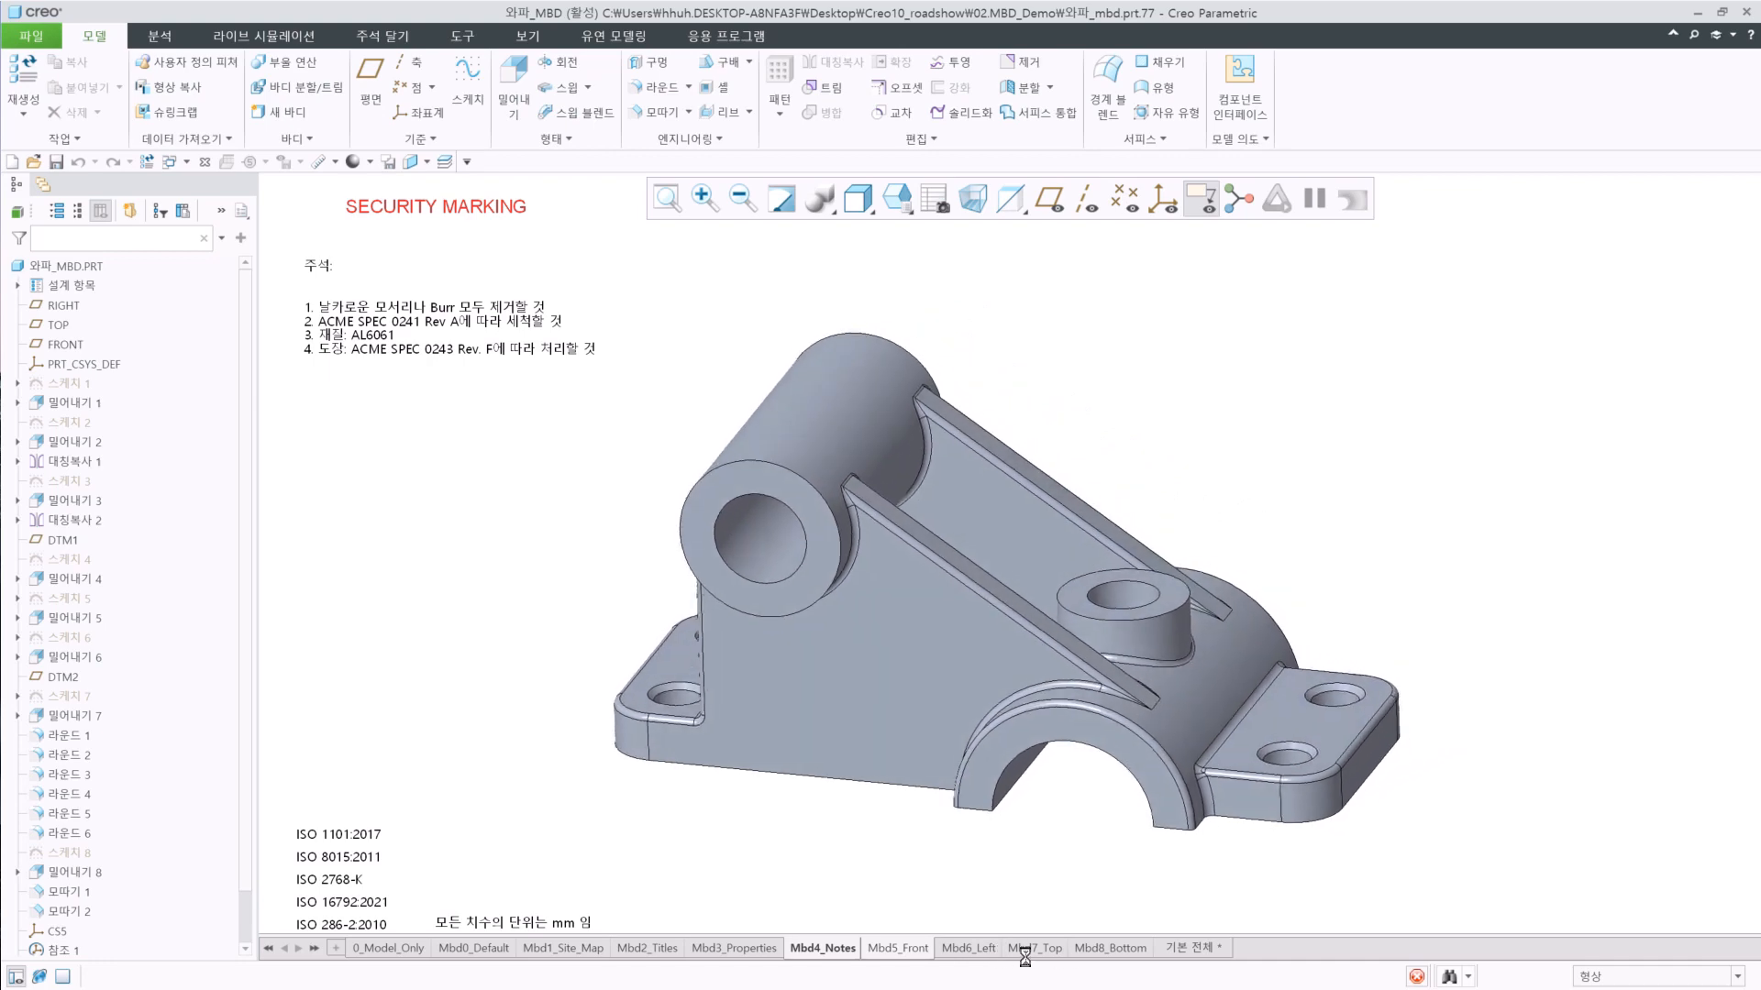
In the Mbd5_Front state, reuse the flag symbol beside the 0.1 CZ flatness tolerance and attach a copy below the 0.1 A-A profile tolerance.
scroll(655, 504, up, 1)
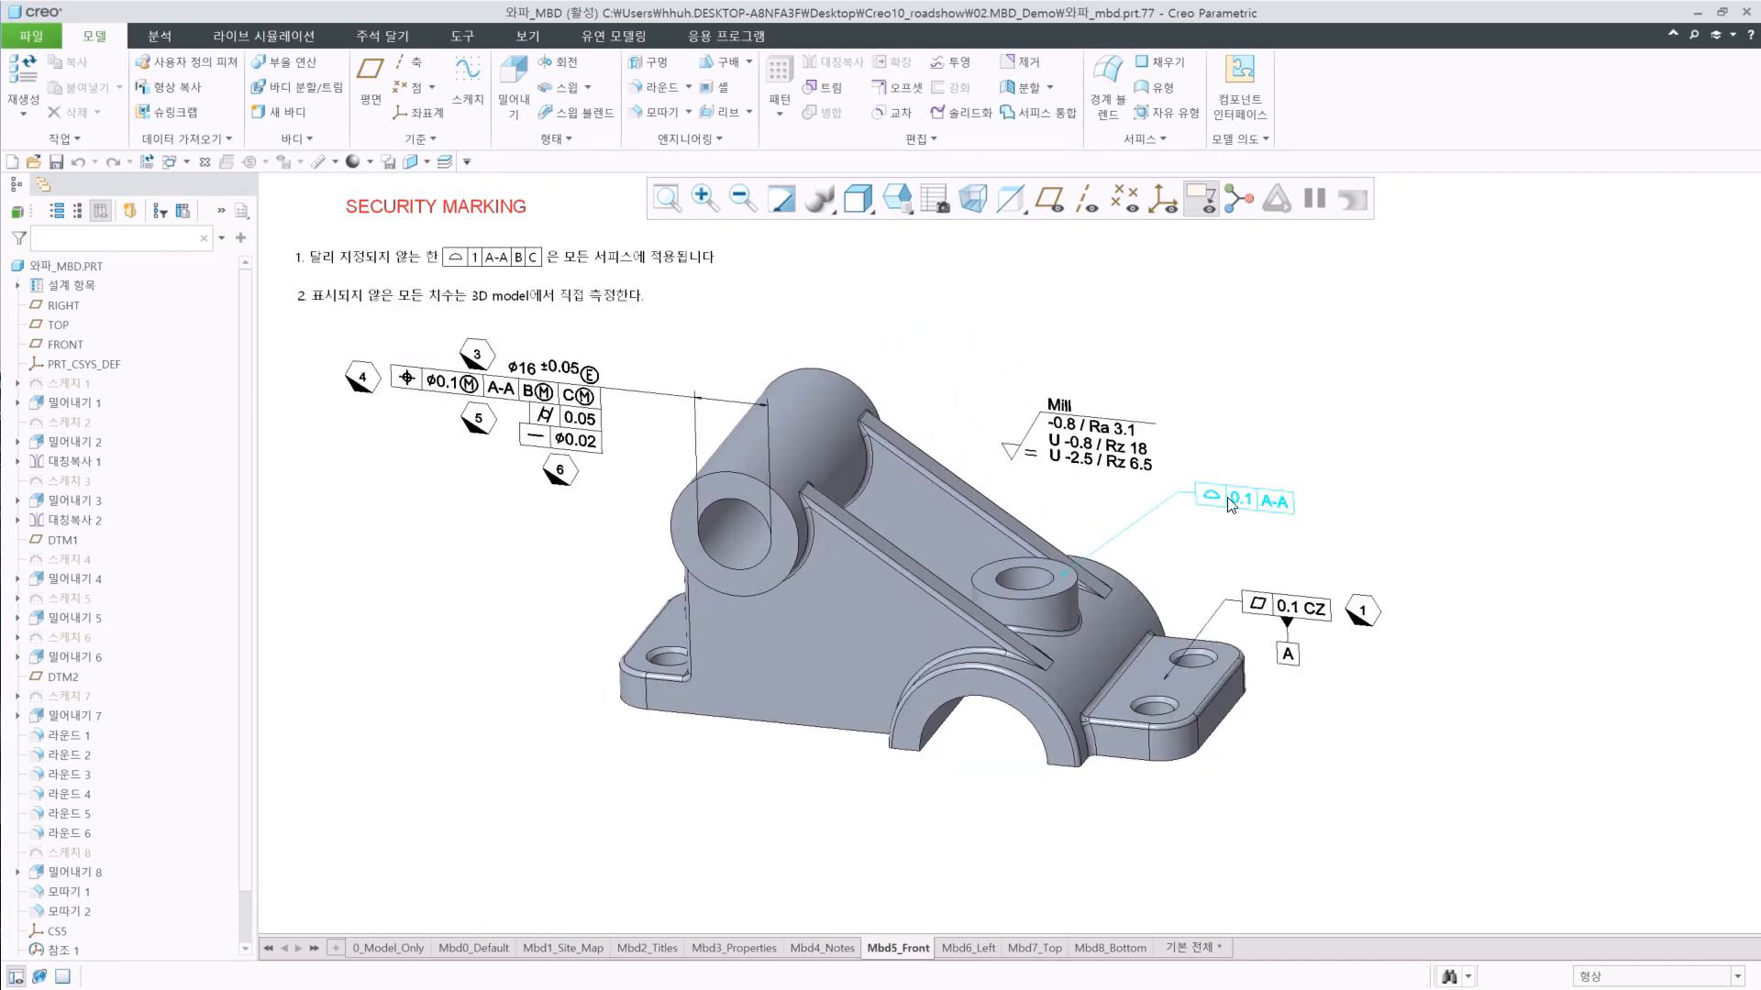
scroll(1228, 504, down, 2)
double_click(1442, 679)
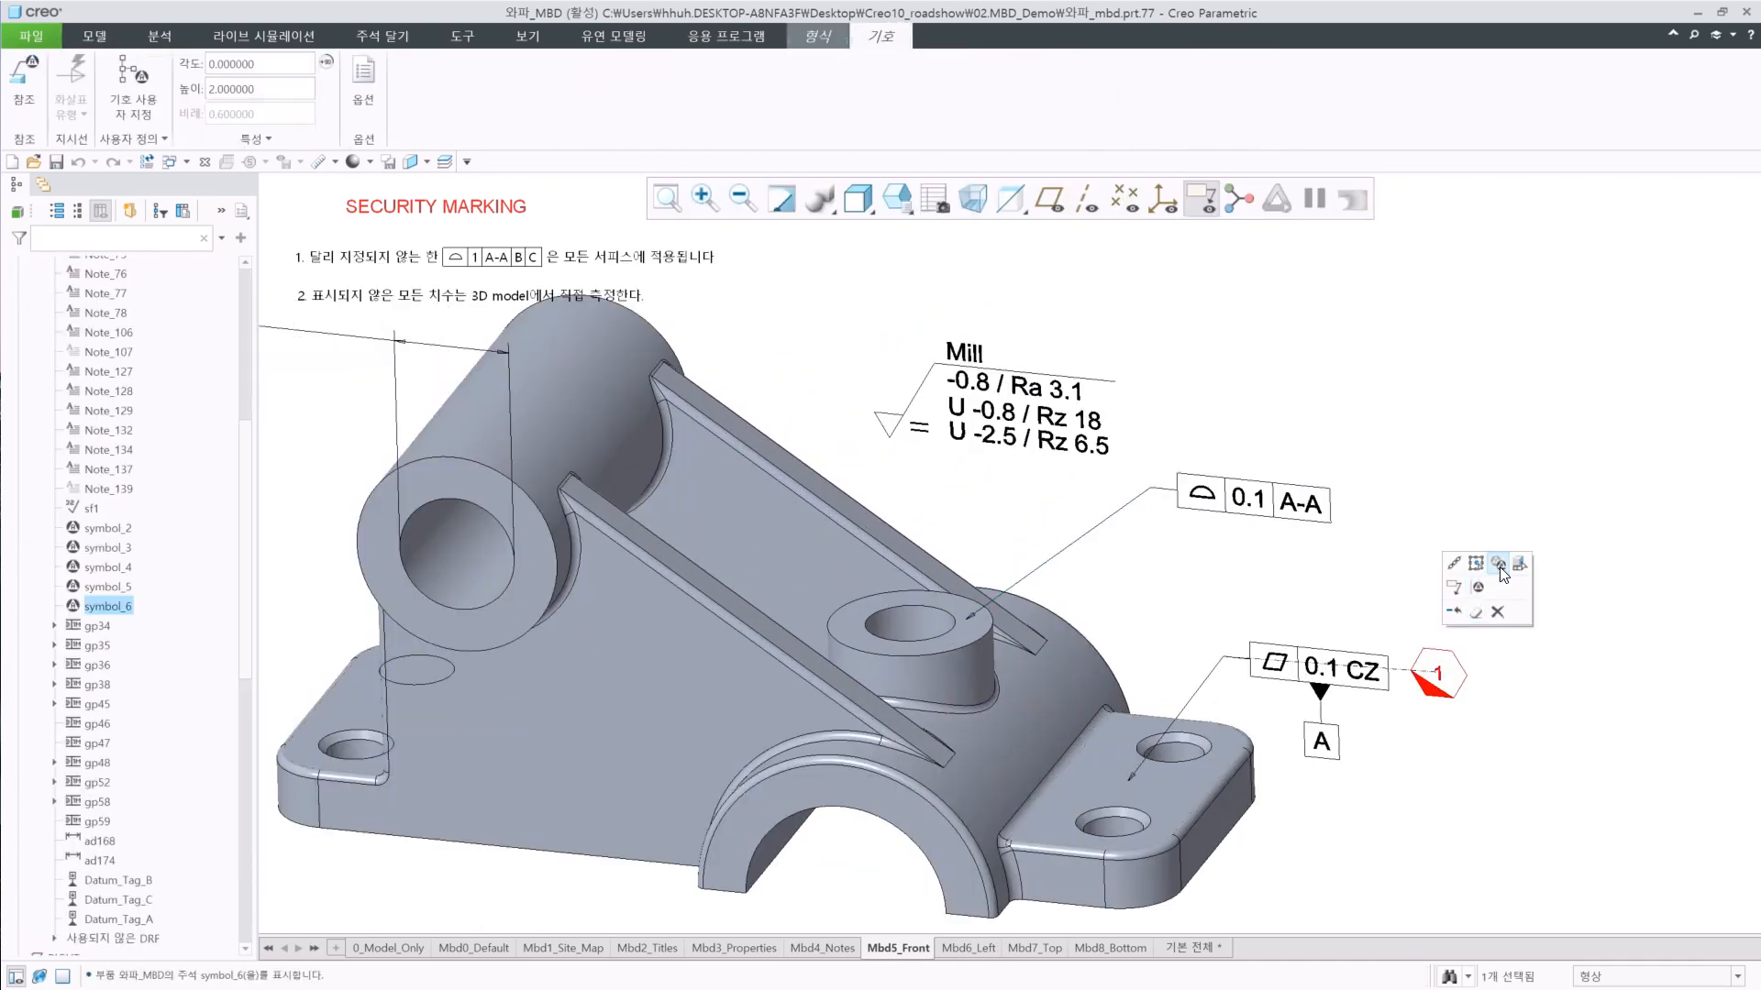
click(1240, 510)
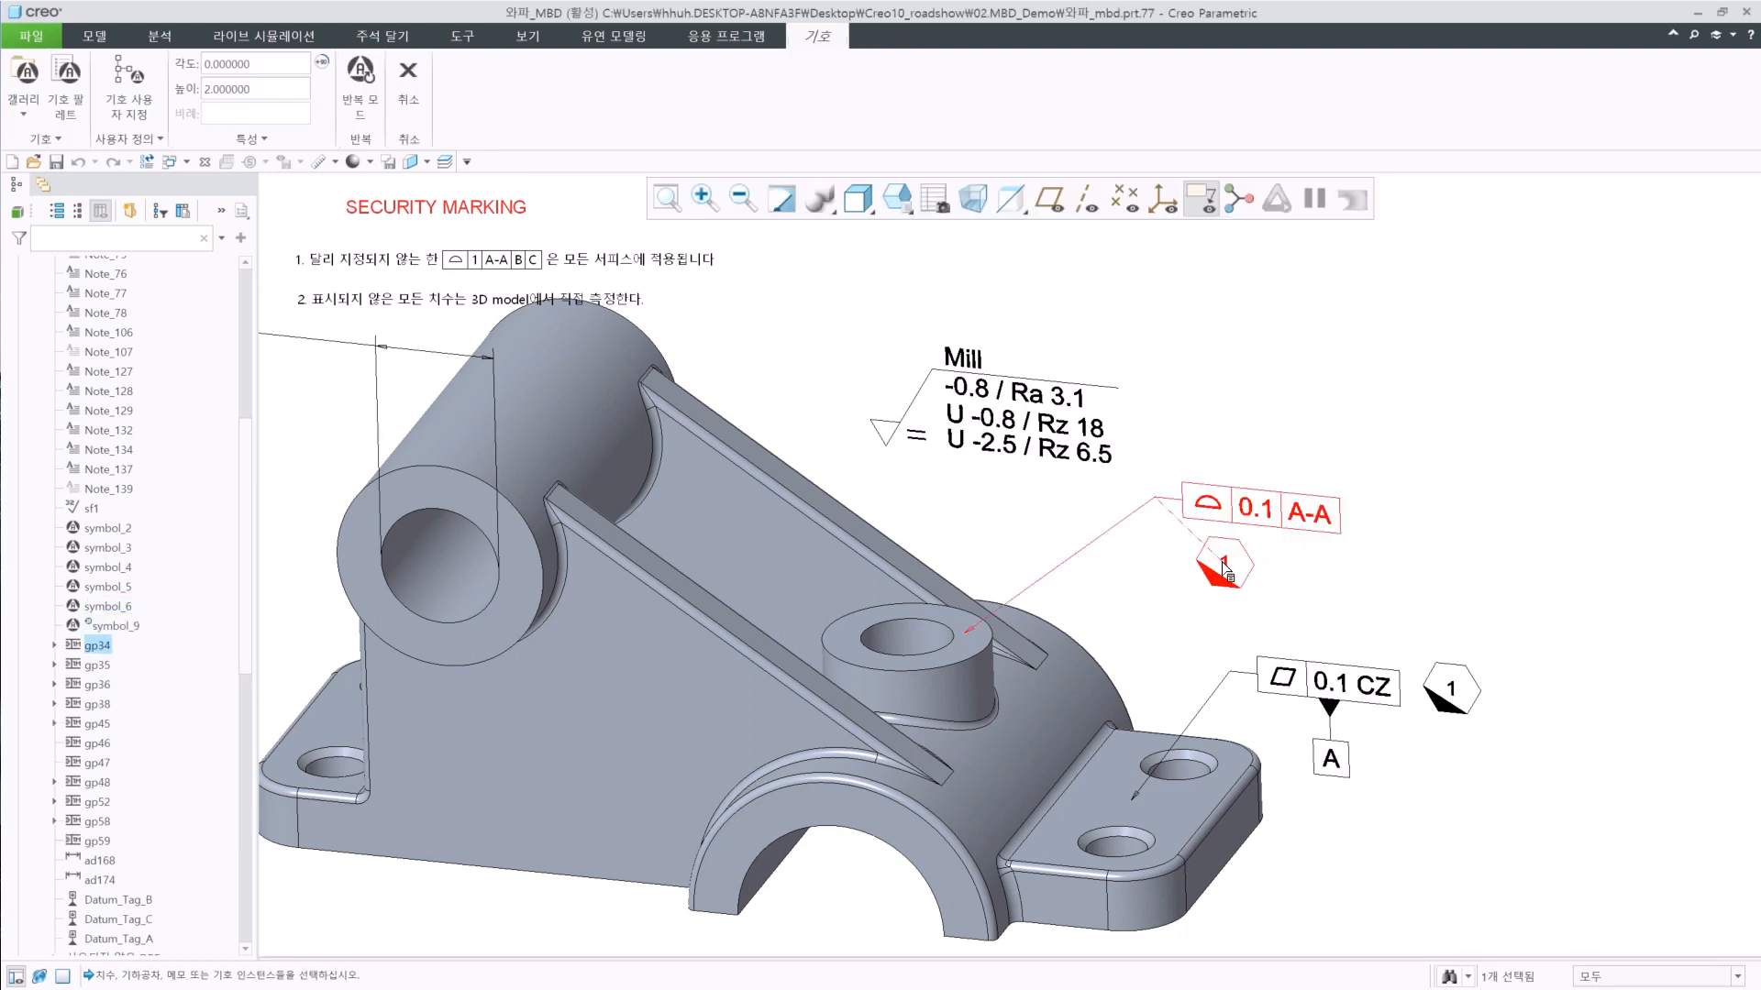
click(1224, 559)
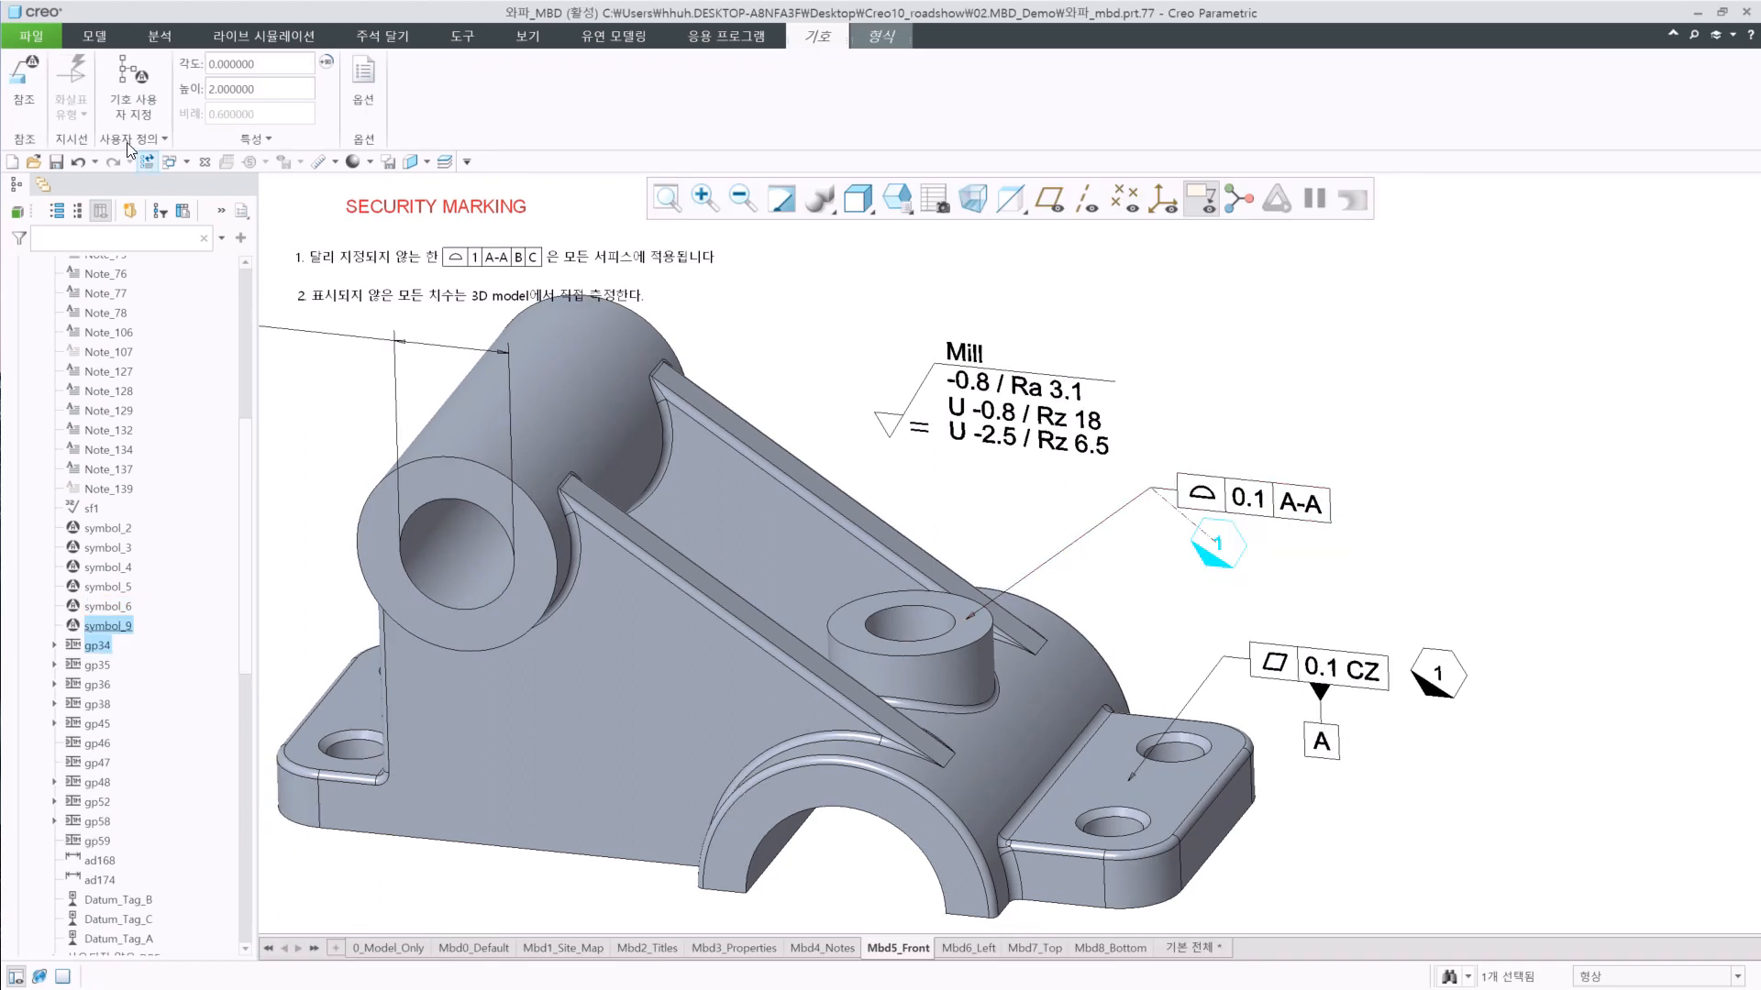
Set the new flag symbol's INDEX to 2 and add the top face of the small boss as its reference.
click(134, 87)
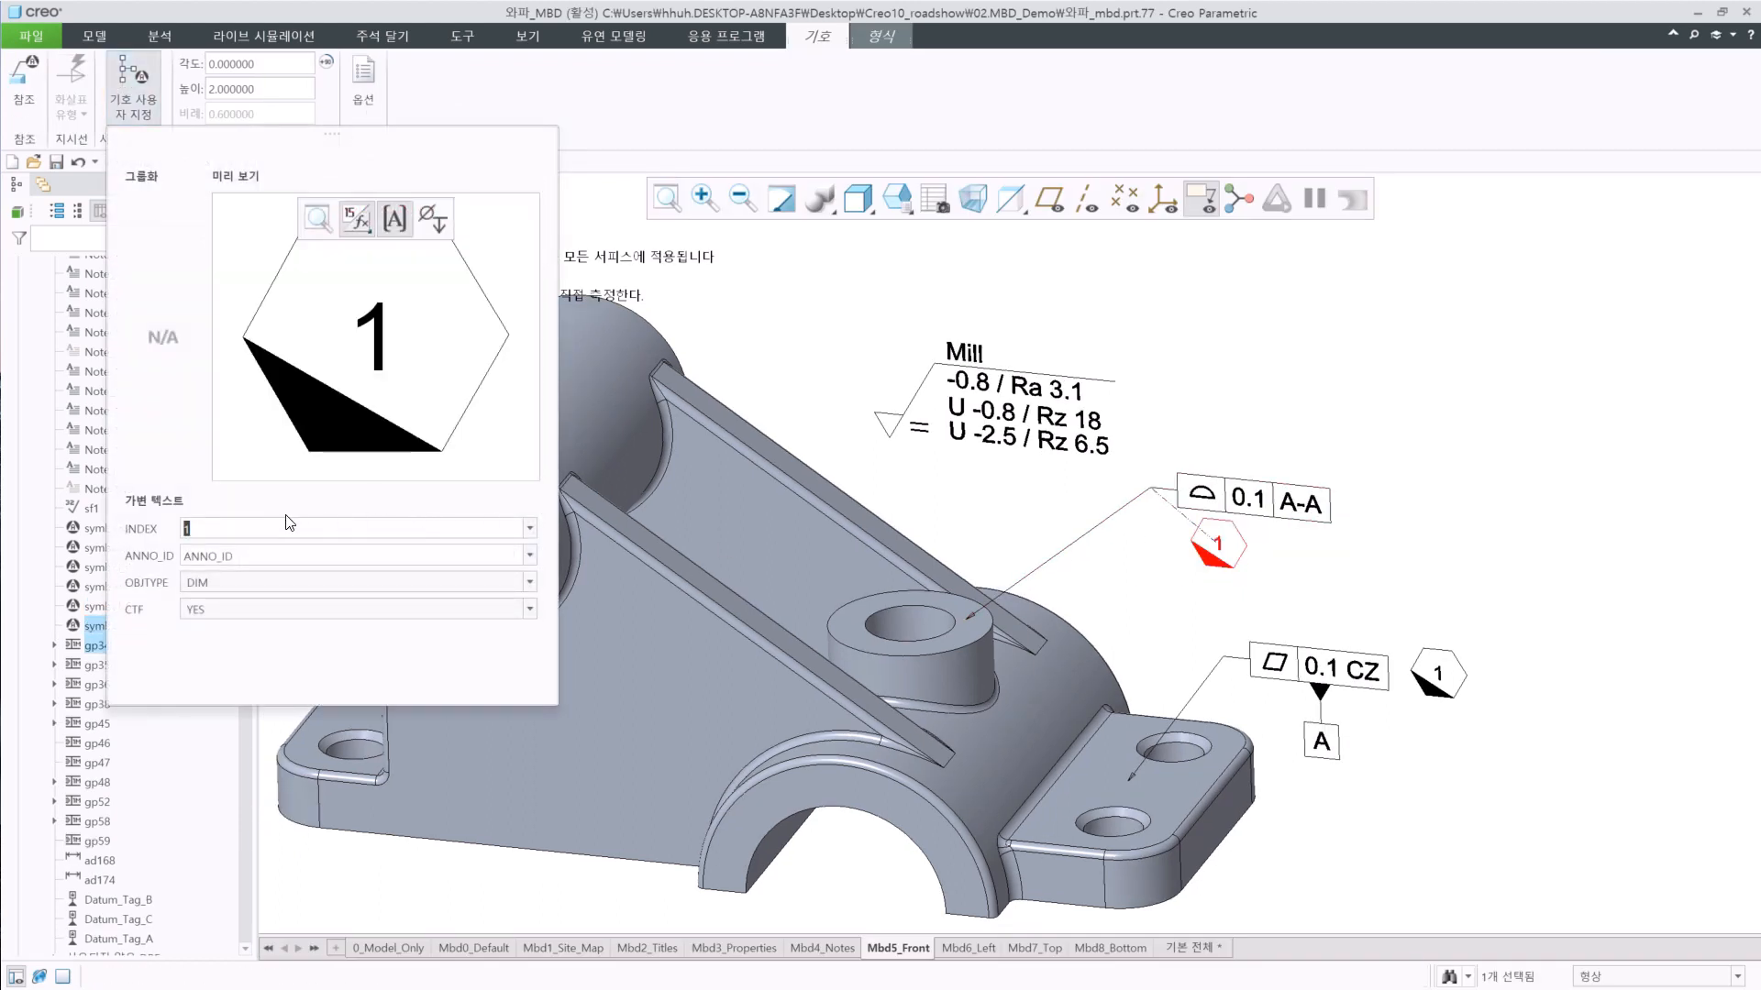
click(147, 106)
click(24, 81)
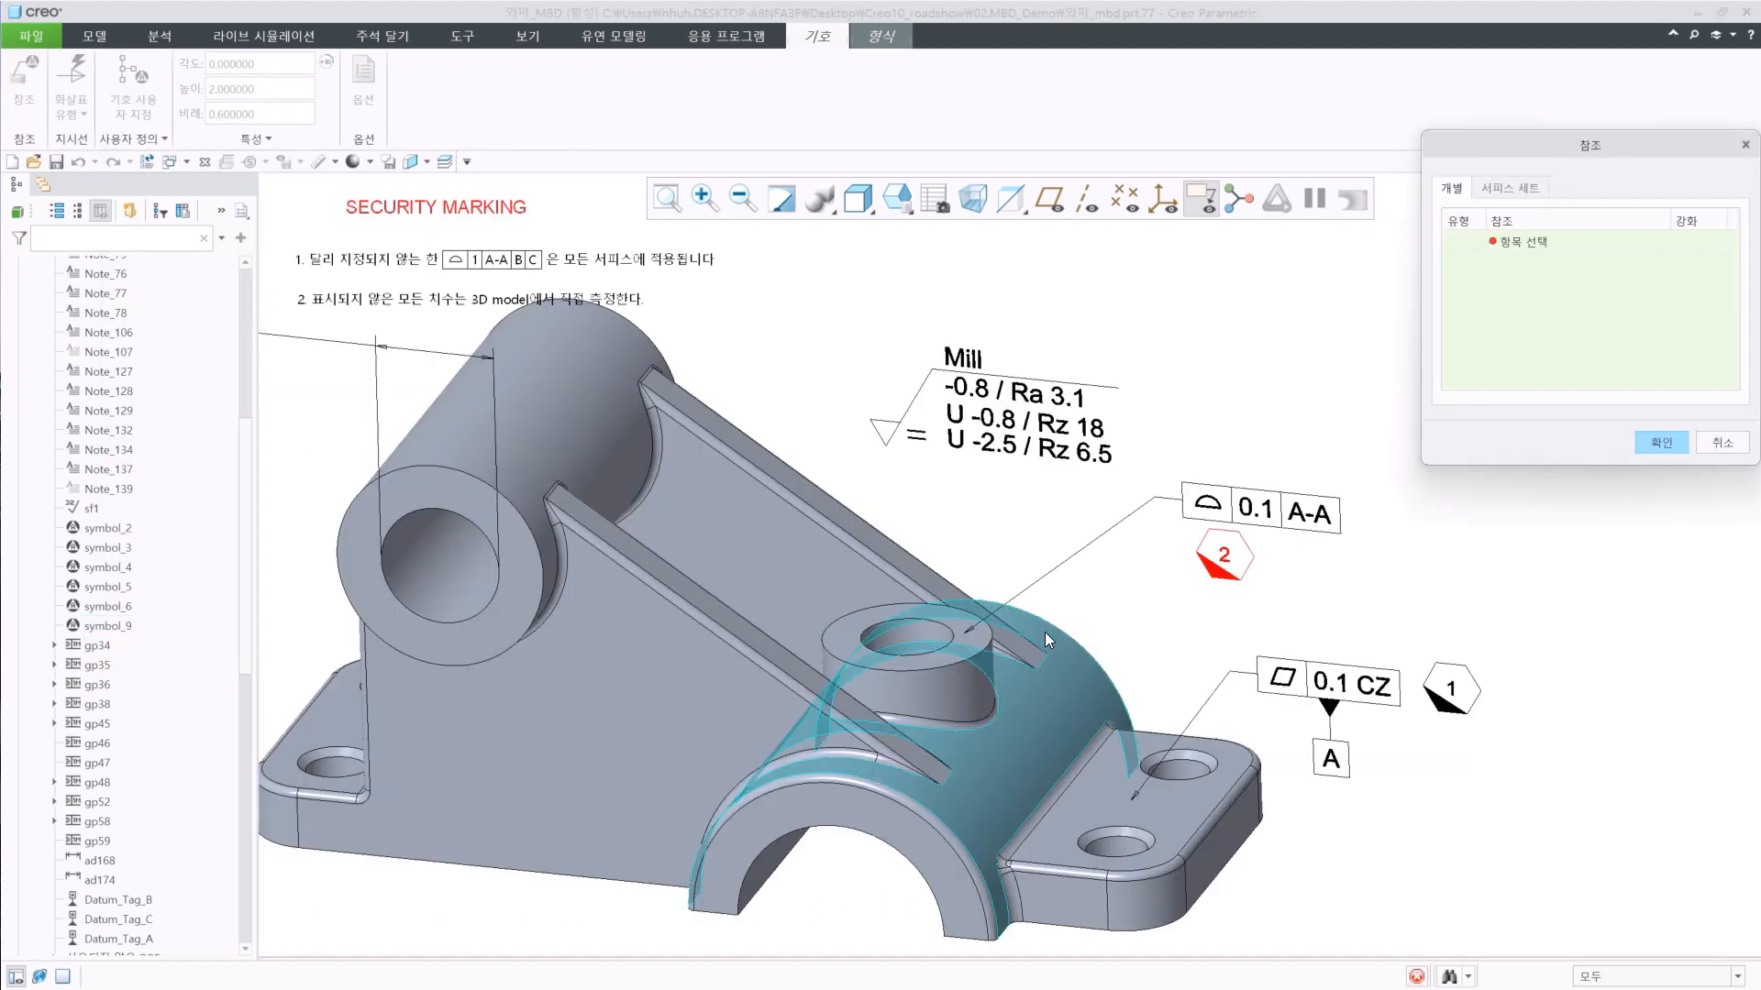
click(957, 645)
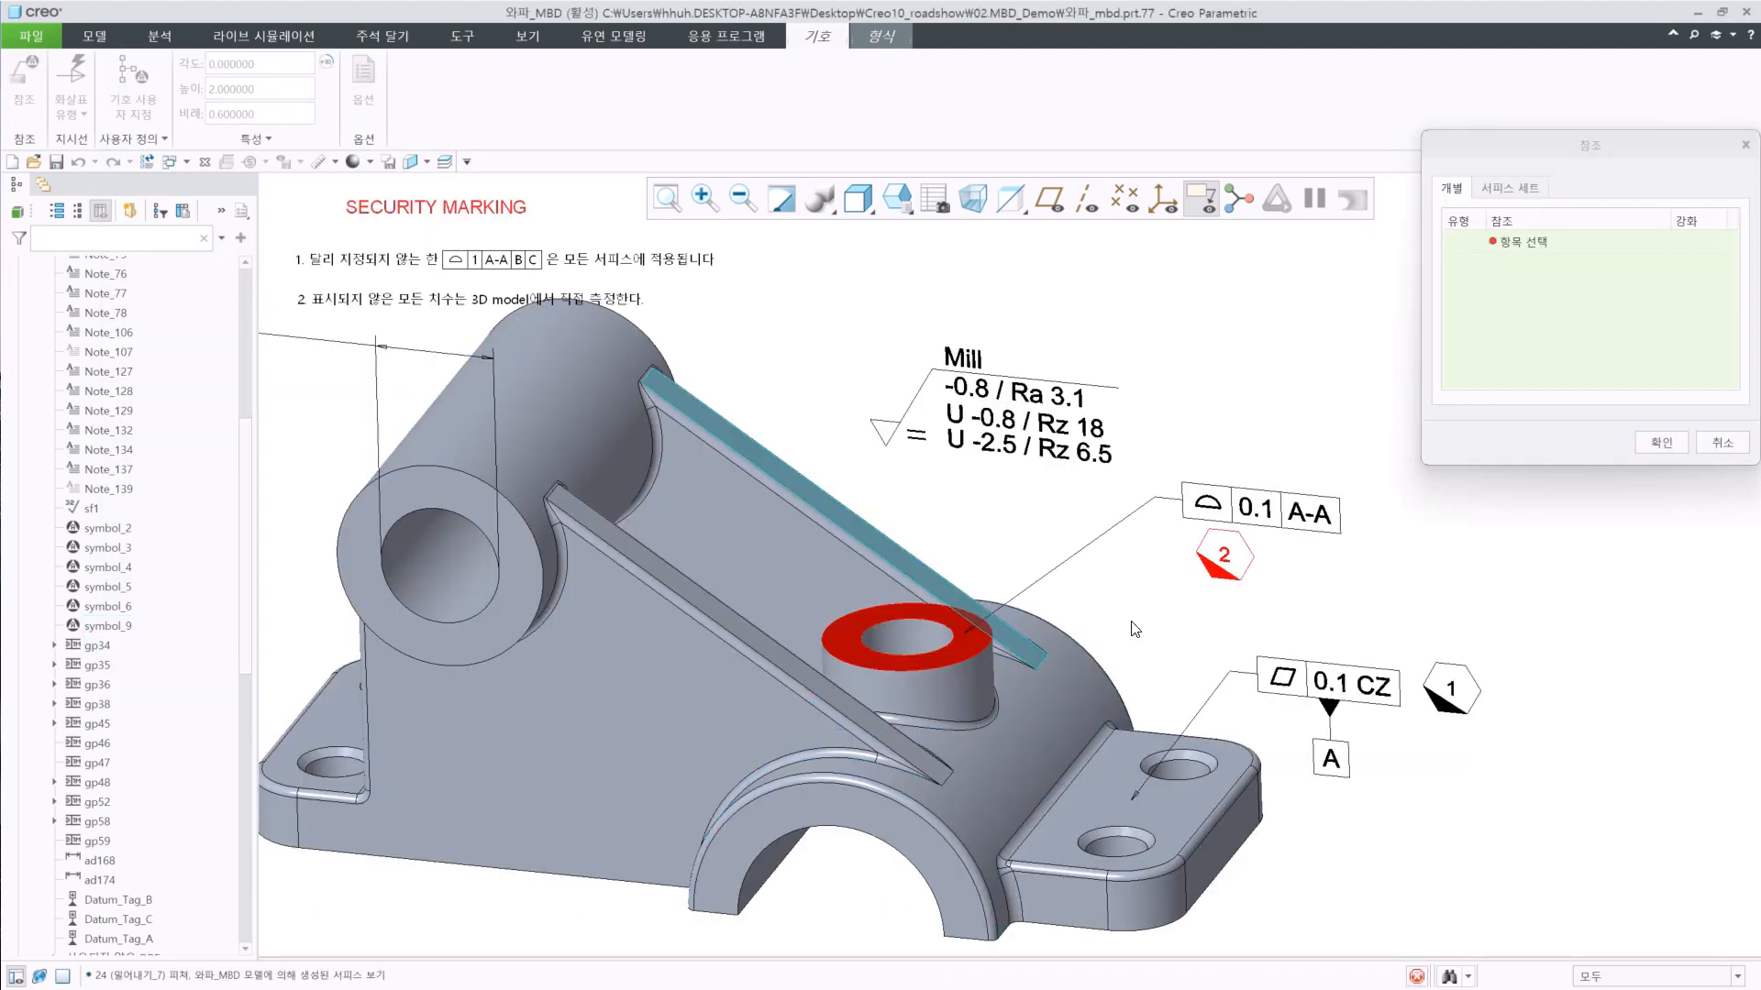
click(1659, 443)
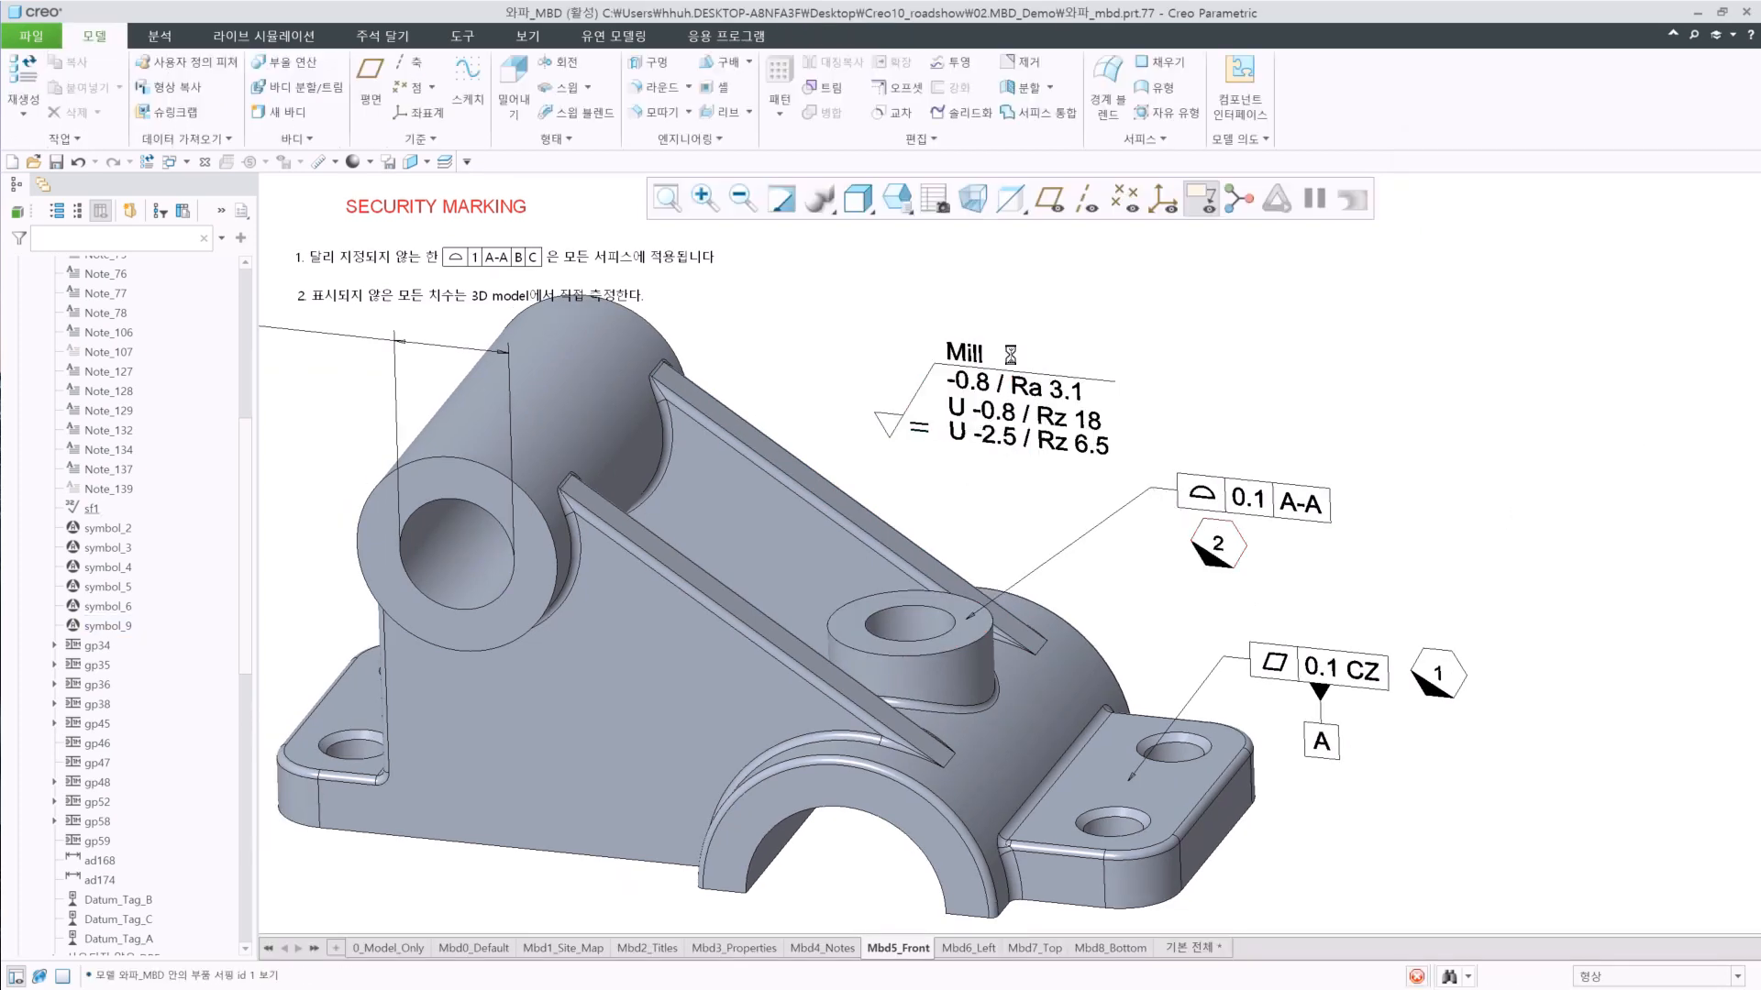
Attach the Mill surface finish symbol above the 0.1 A-A profile tolerance and reposition the tolerance with its attached symbols.
click(1009, 354)
drag(886, 431, 1216, 467)
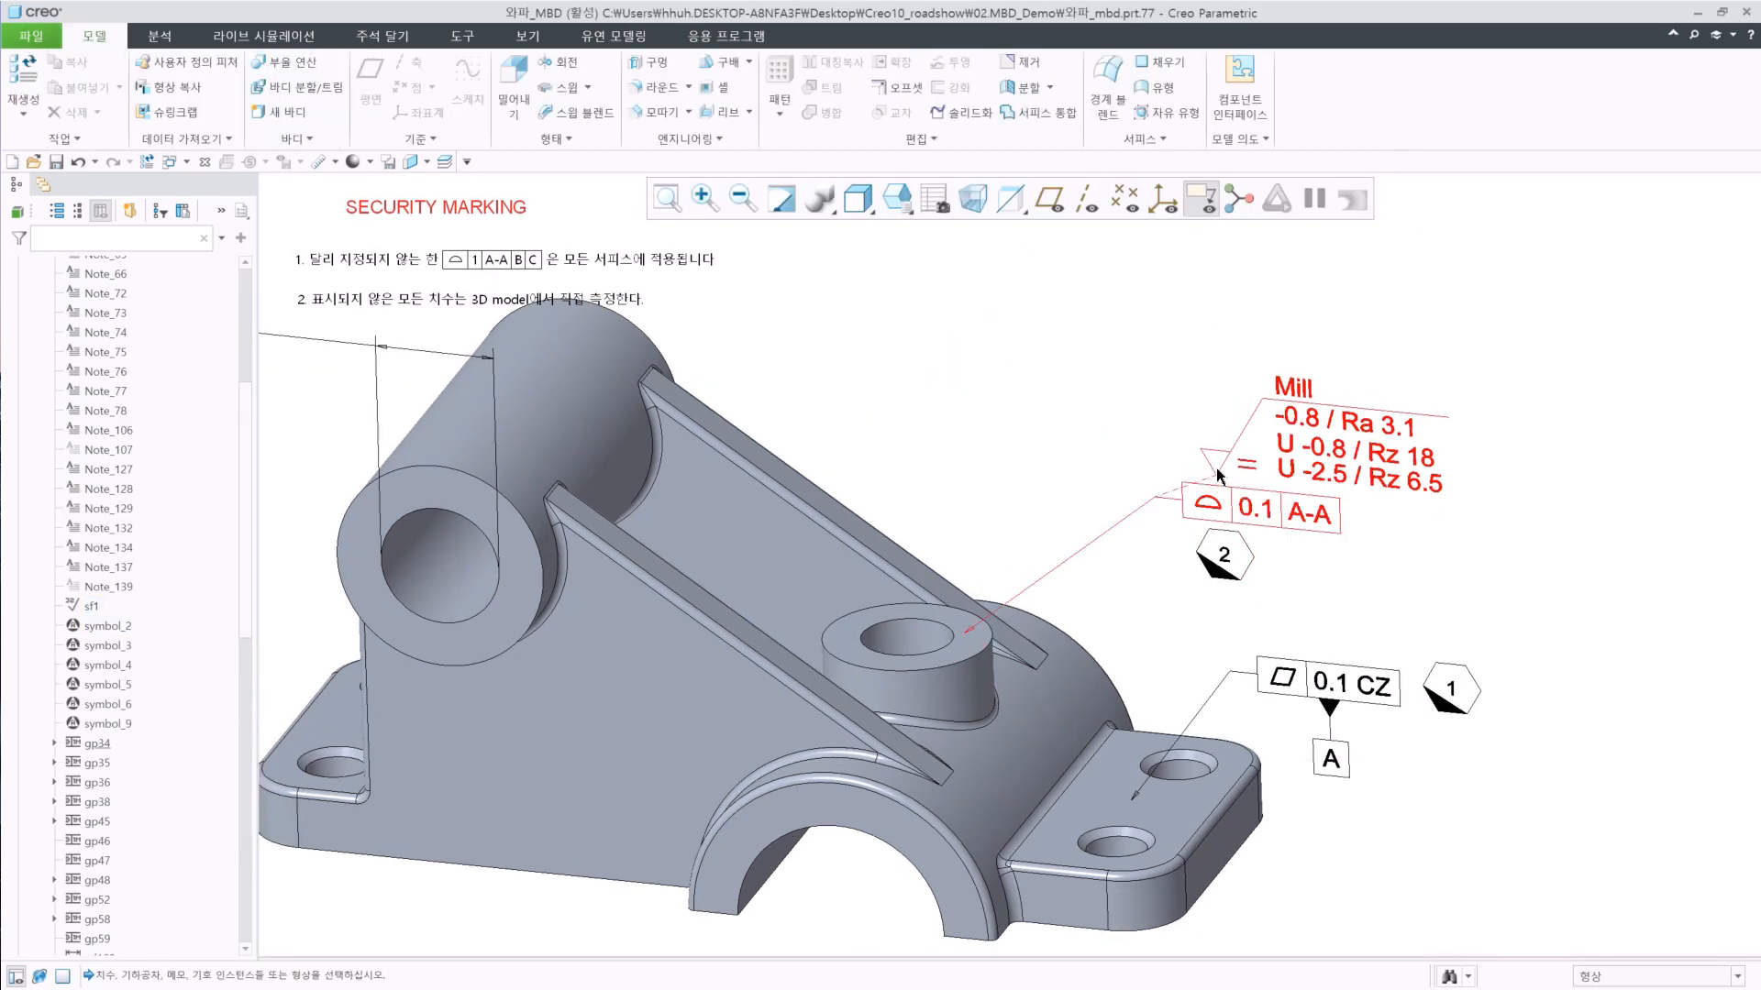
double_click(1216, 468)
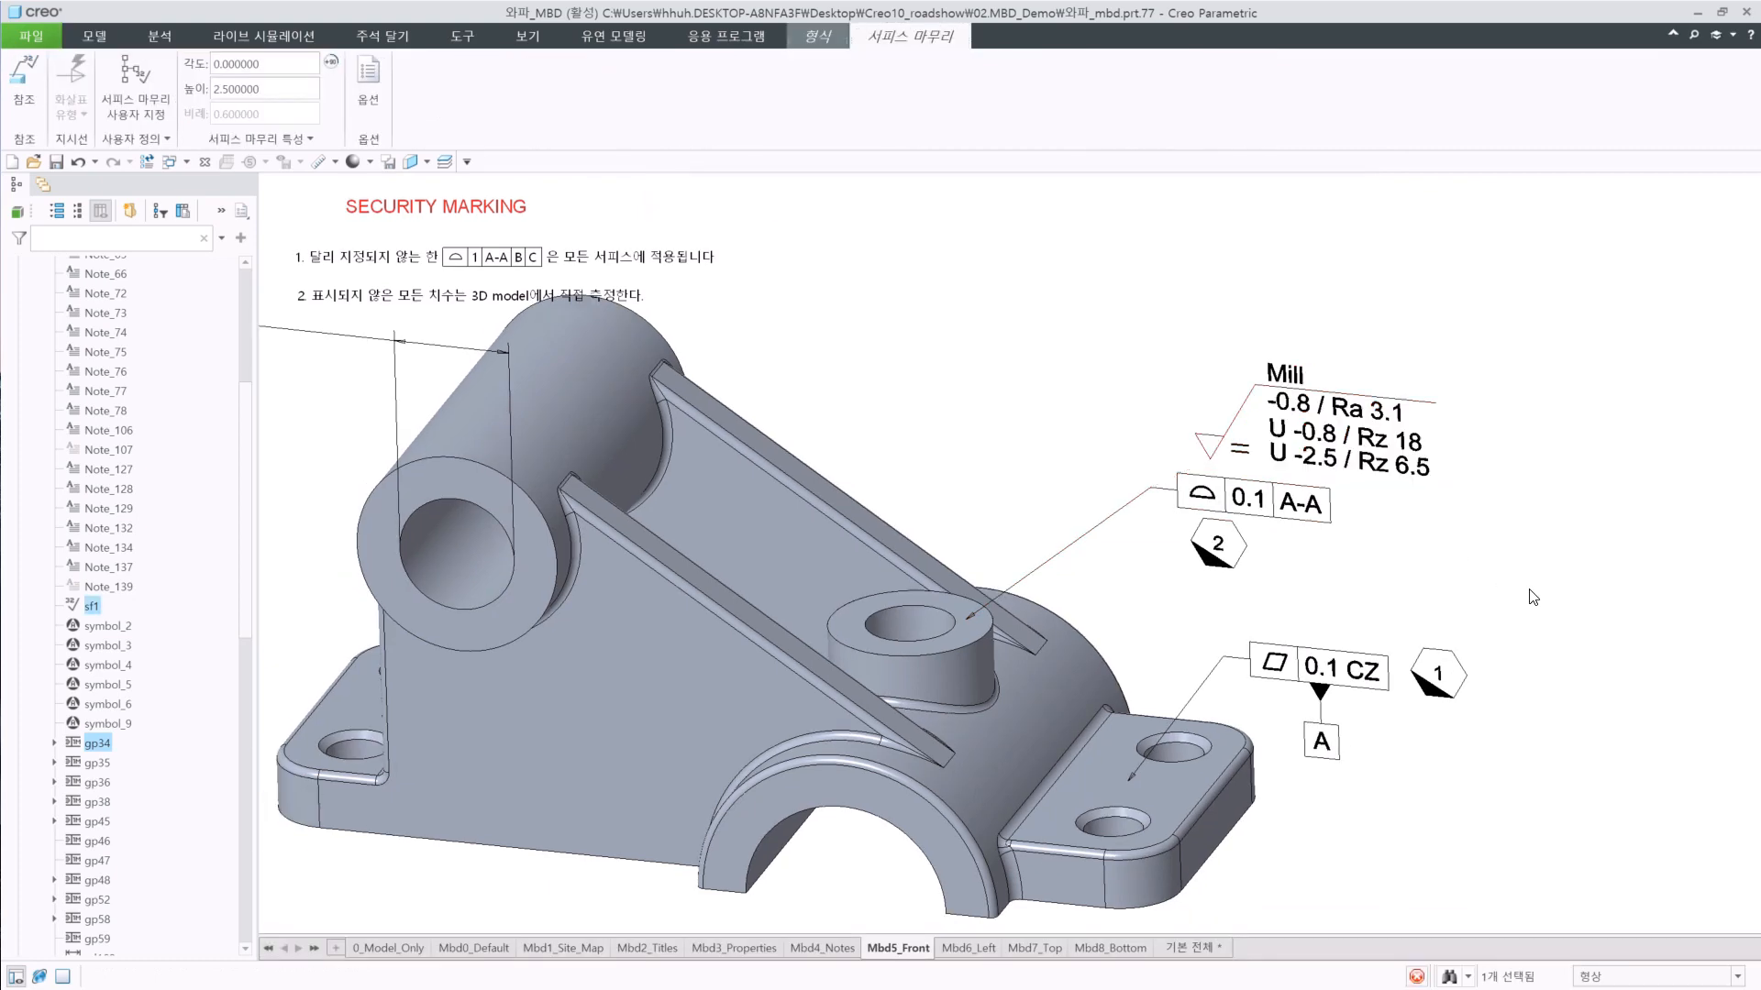
double_click(1245, 505)
mouse_move(1228, 493)
mouse_down()
mouse_move(1199, 461)
mouse_move(1209, 483)
mouse_up()
click(848, 359)
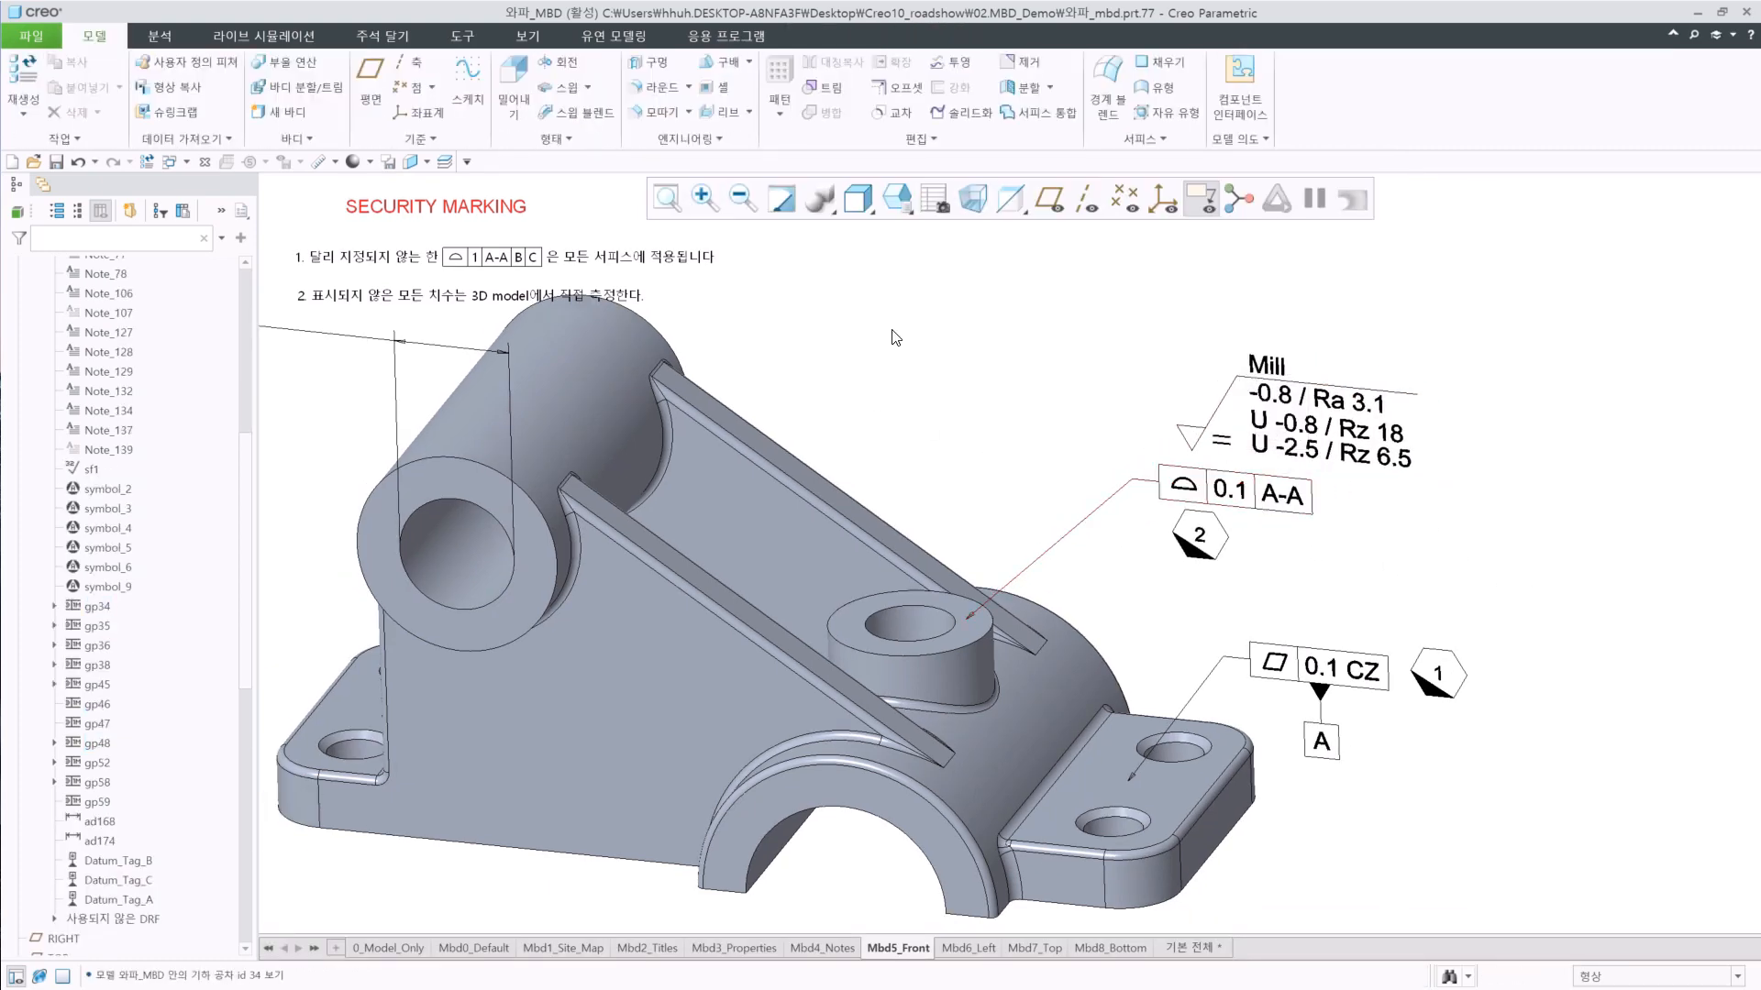
Start GD&T Advisor on the model and bring all Mbd5_Front annotations into view.
click(726, 36)
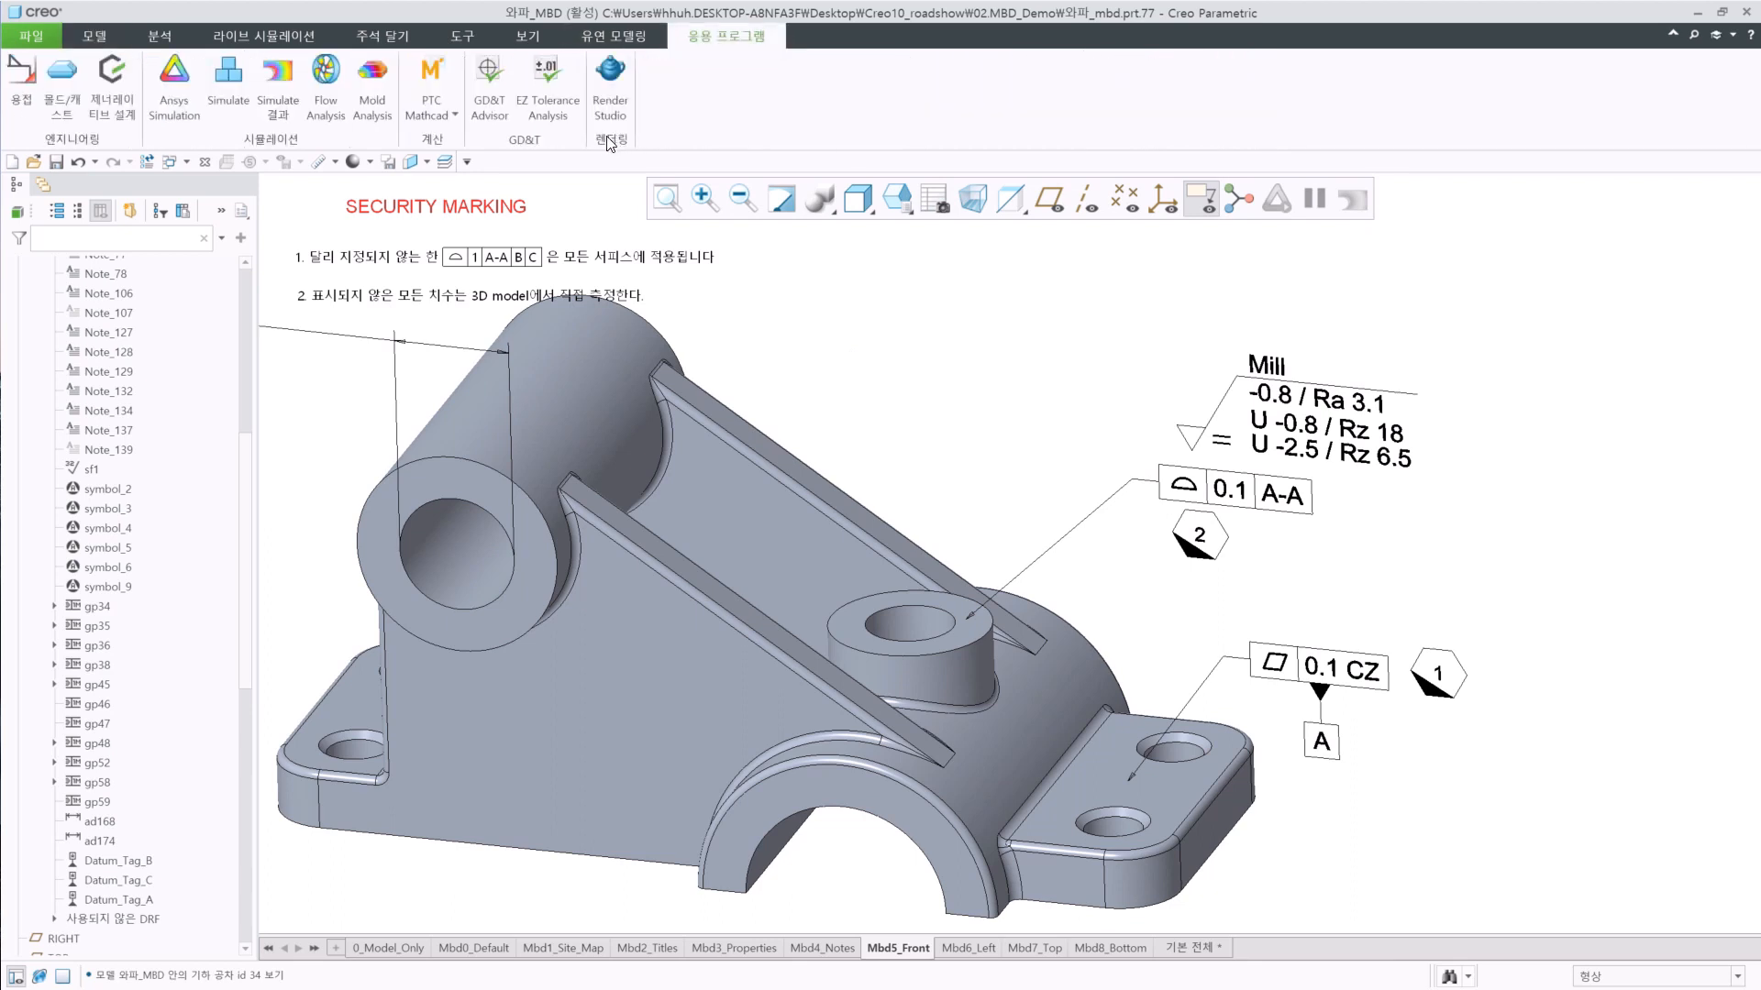
click(489, 87)
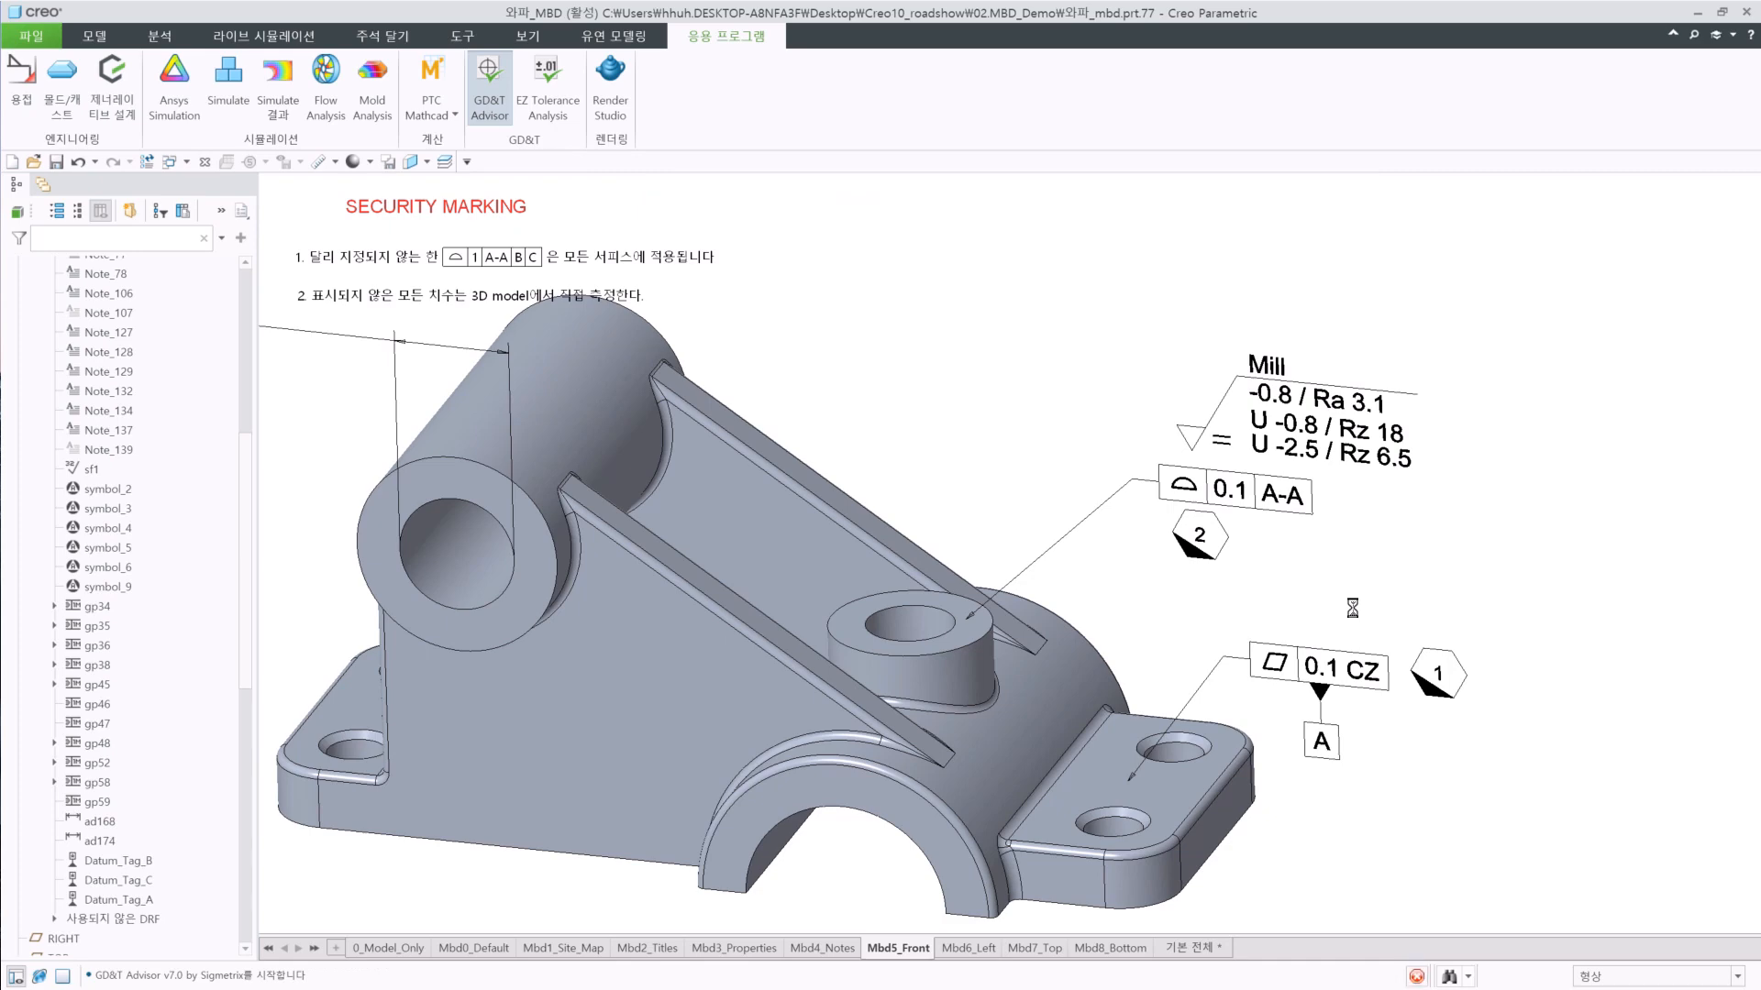
scroll(447, 427, down, 2)
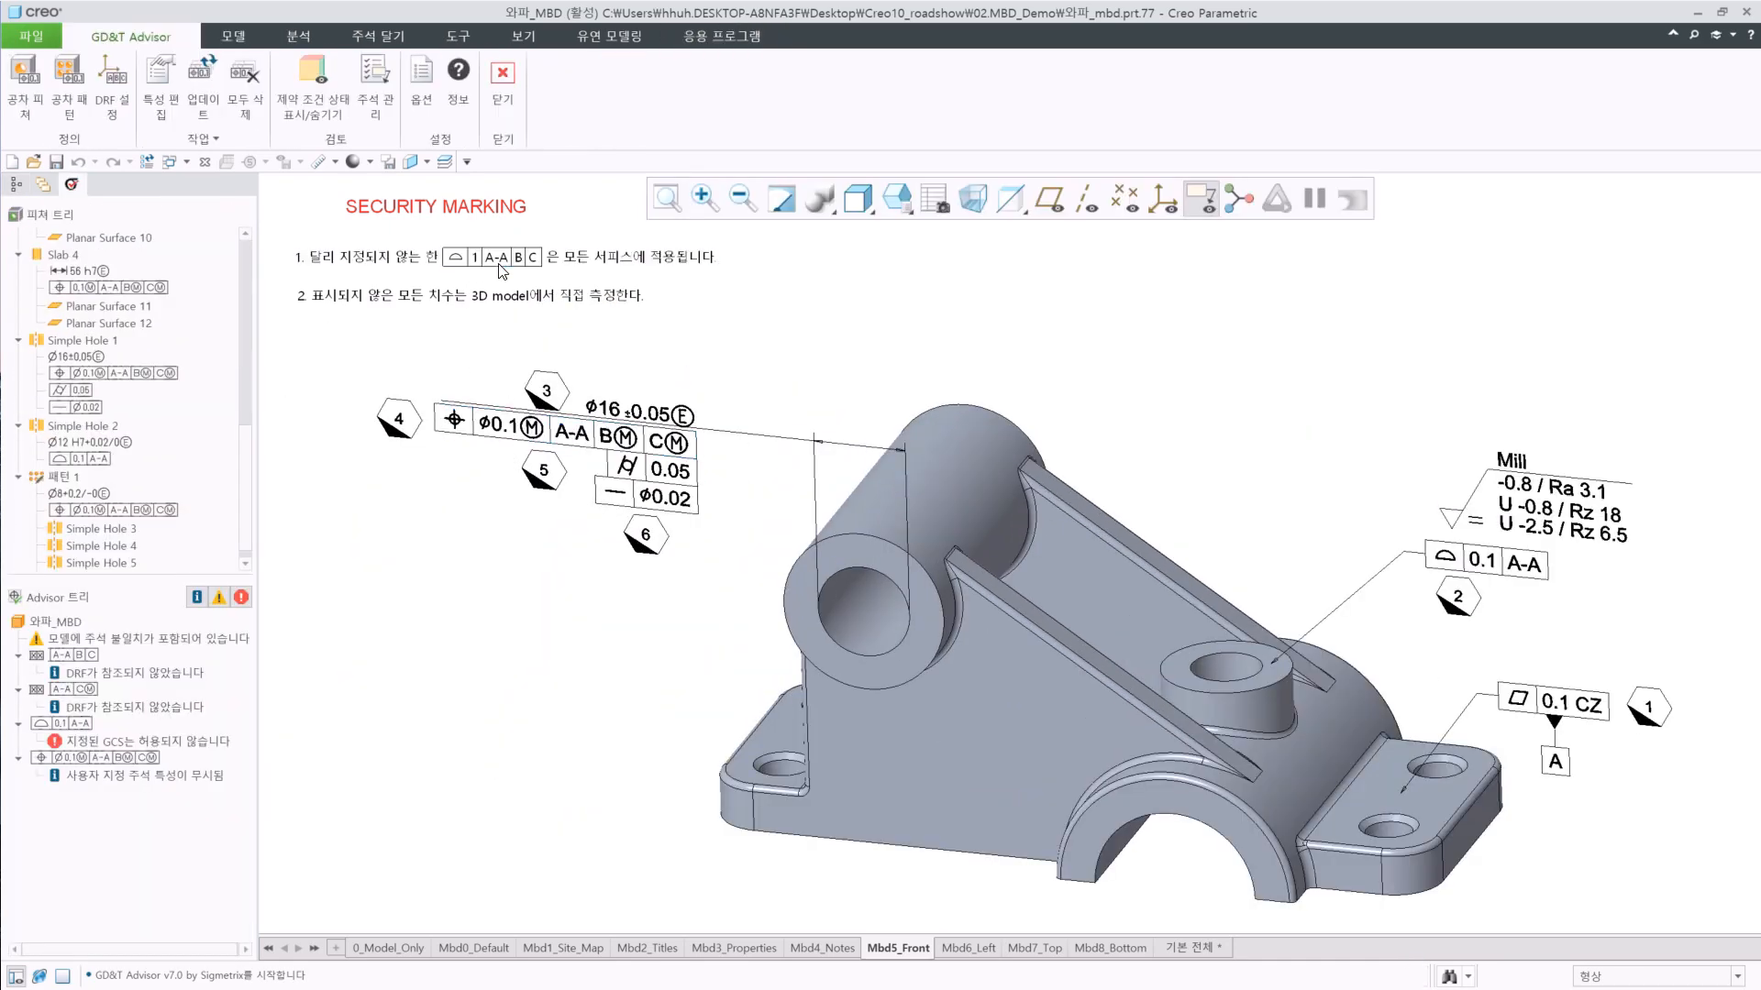
Query the semantics of the 1 A-A B C profile tolerance in note 1 to examine which surfaces it references.
click(500, 268)
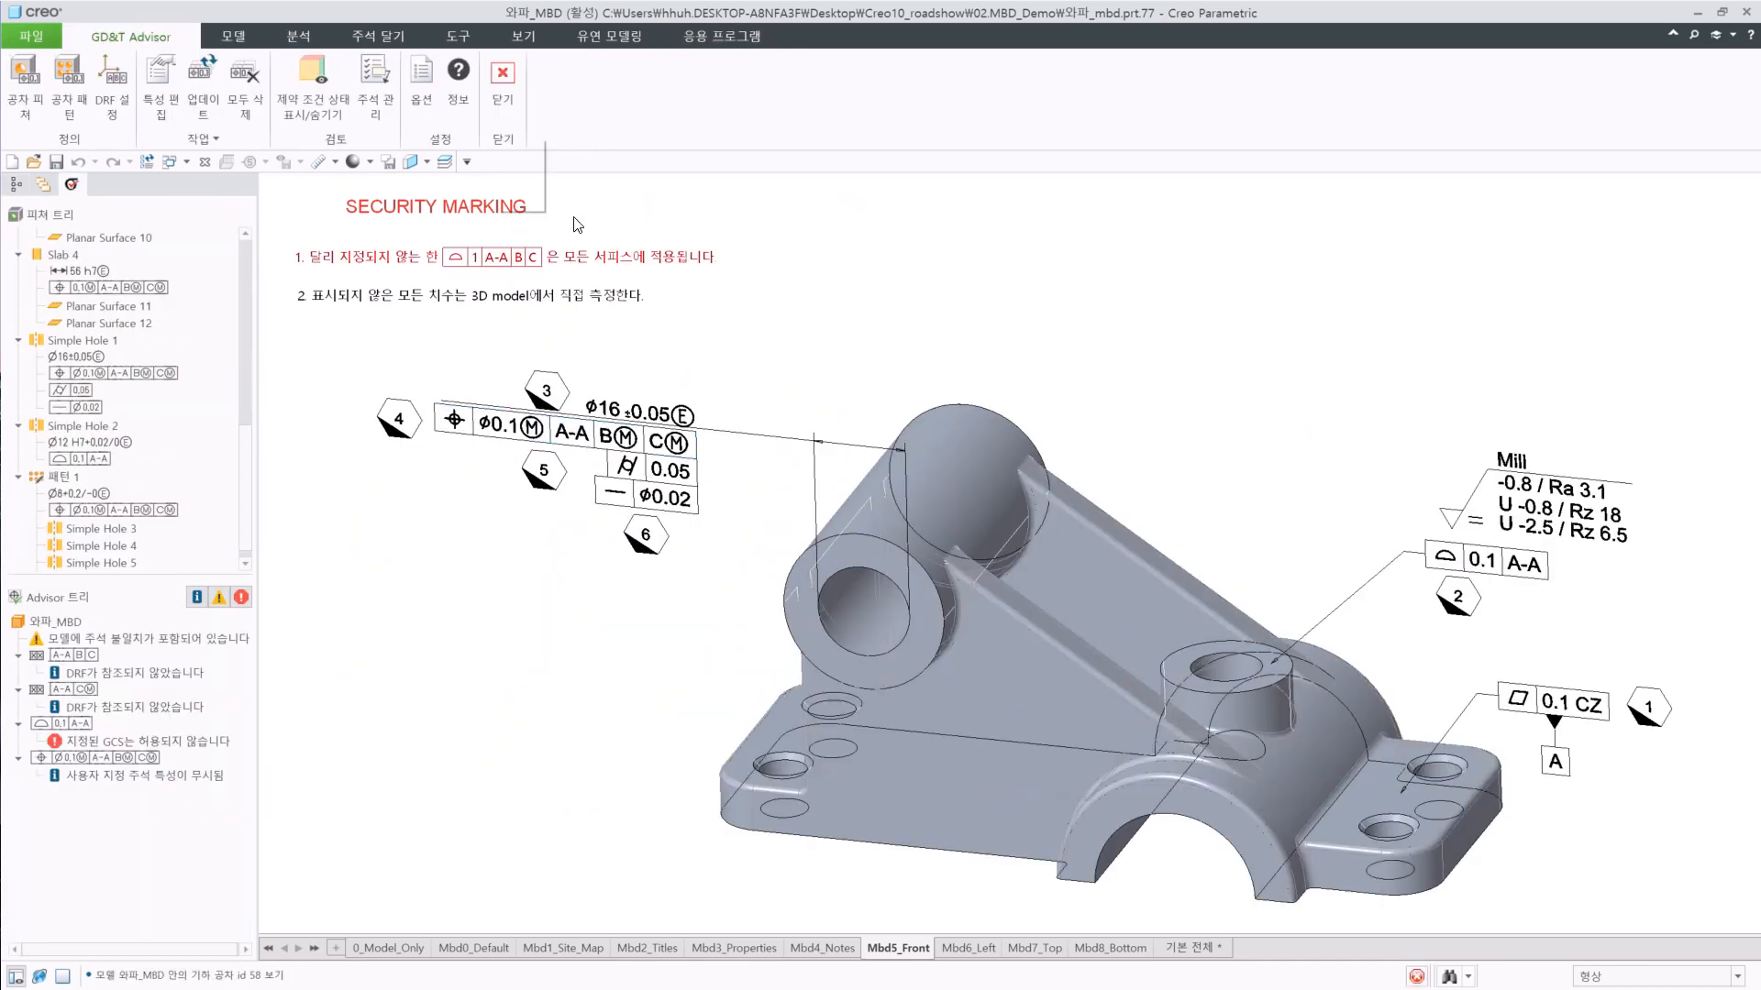
click(530, 156)
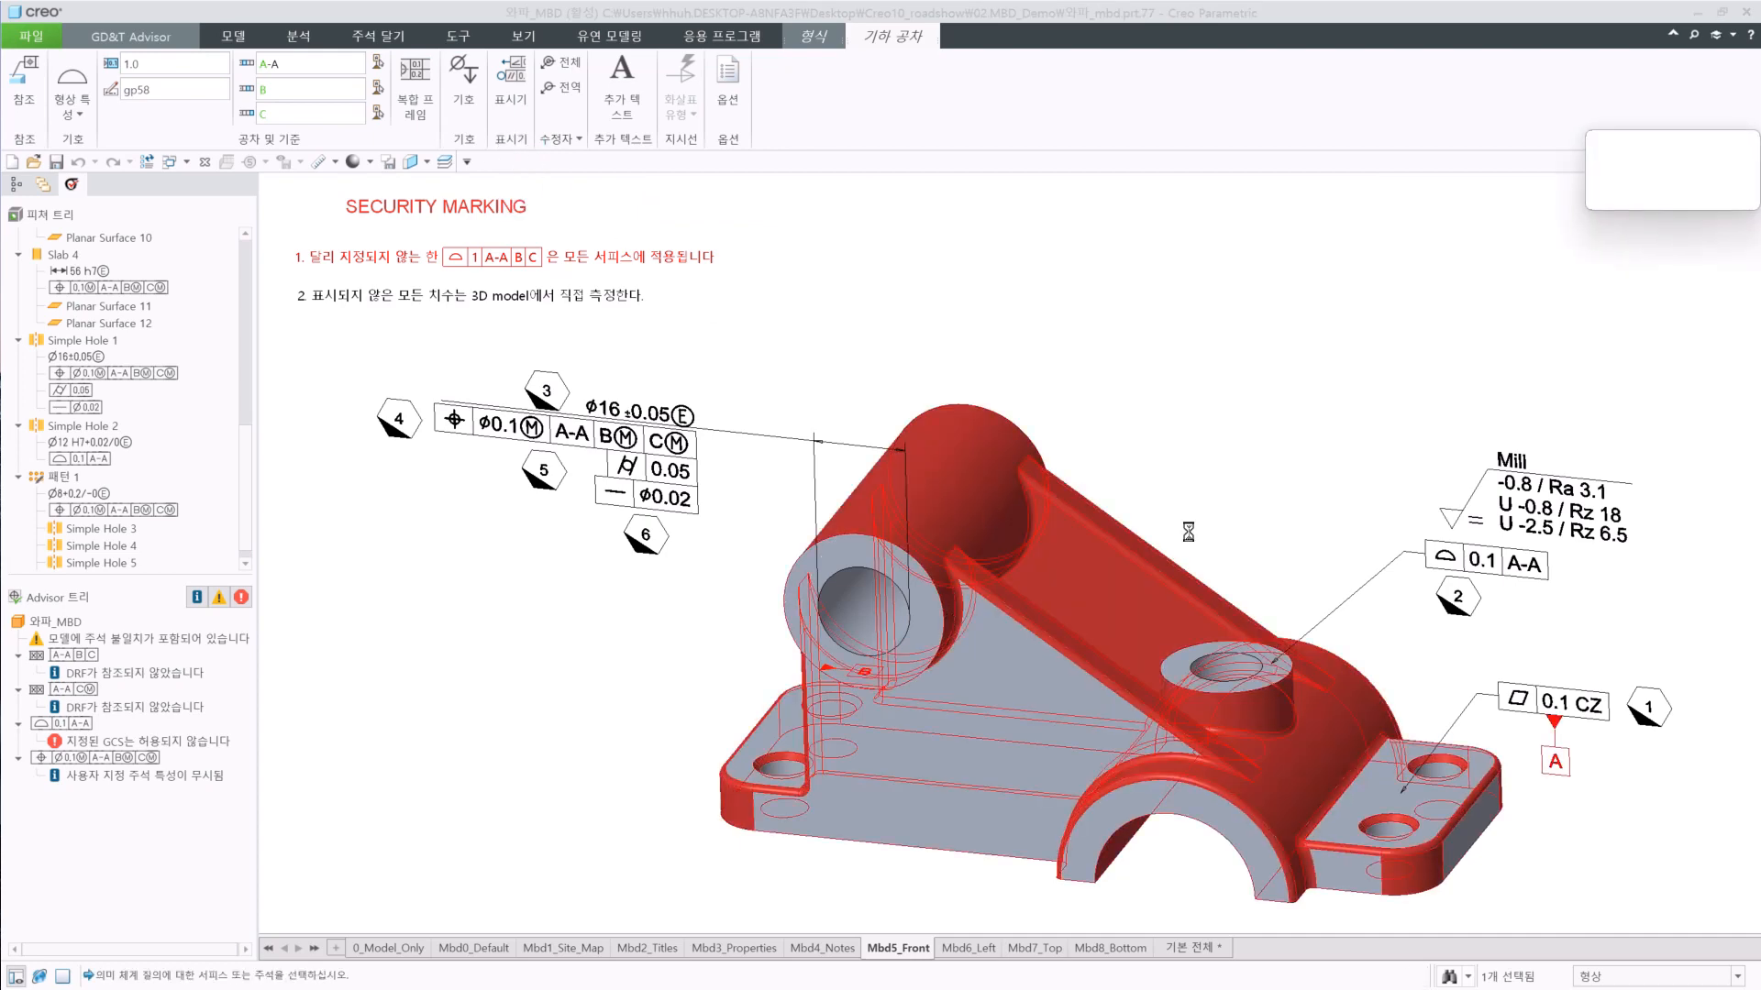
middle_drag(1202, 541, 1215, 578)
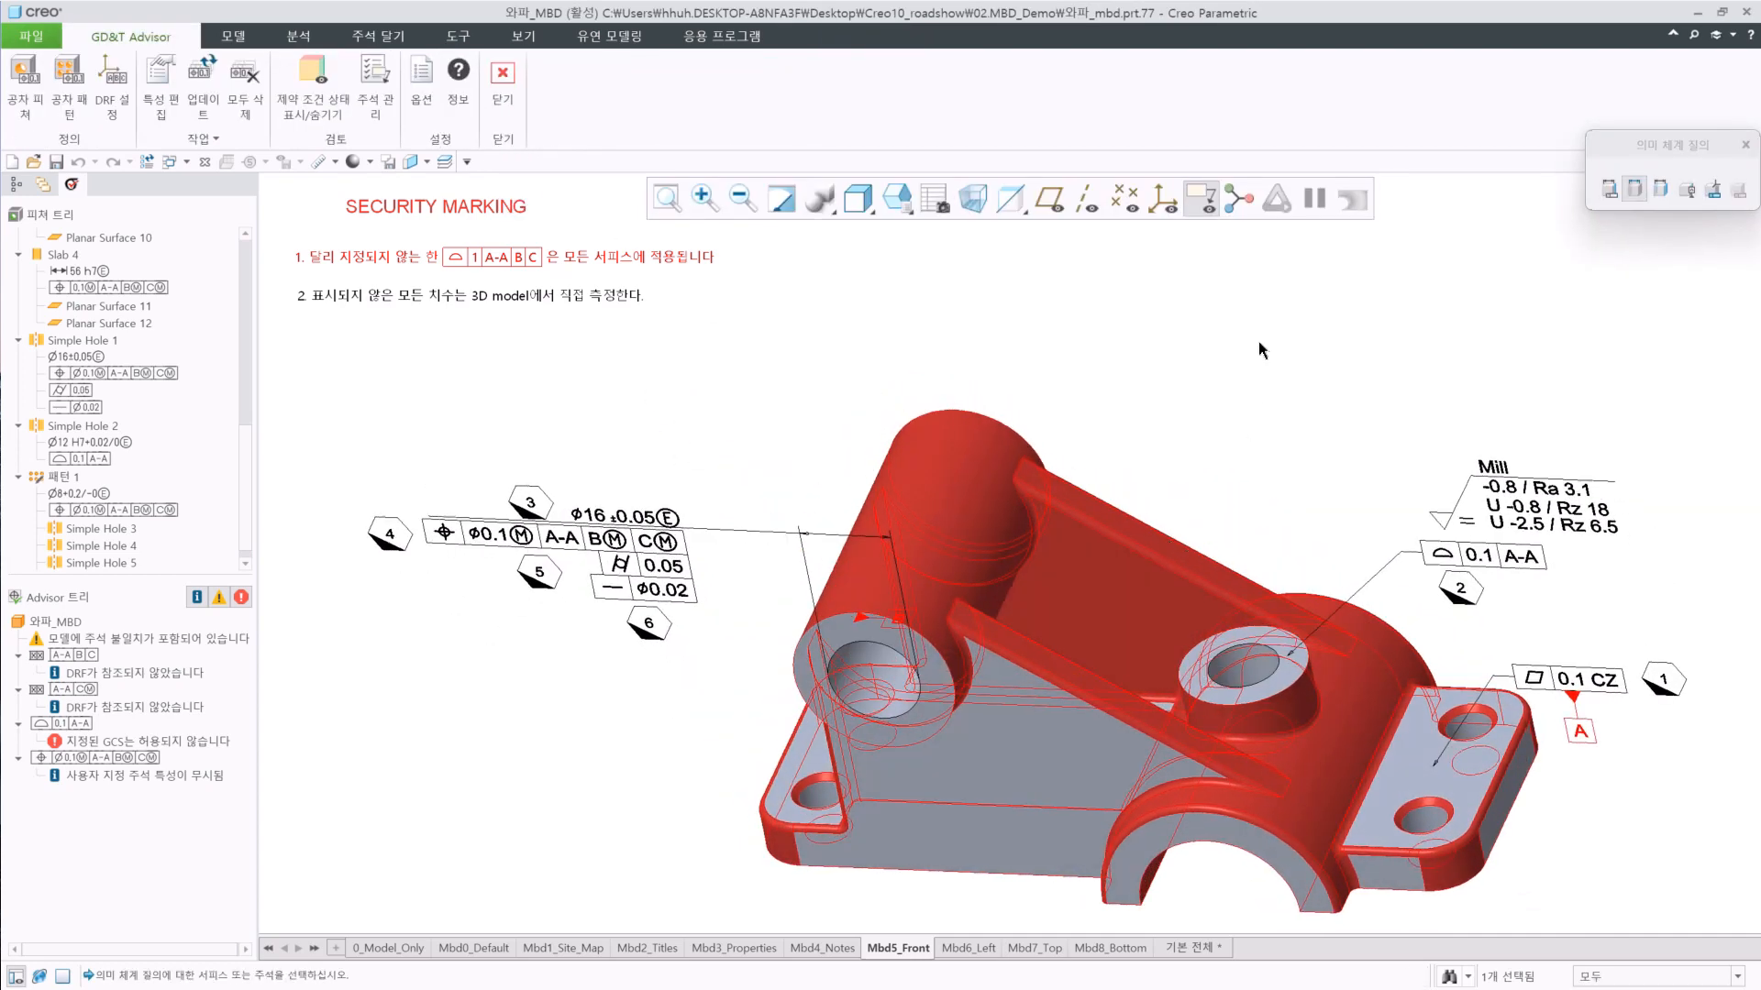
middle_click(1259, 349)
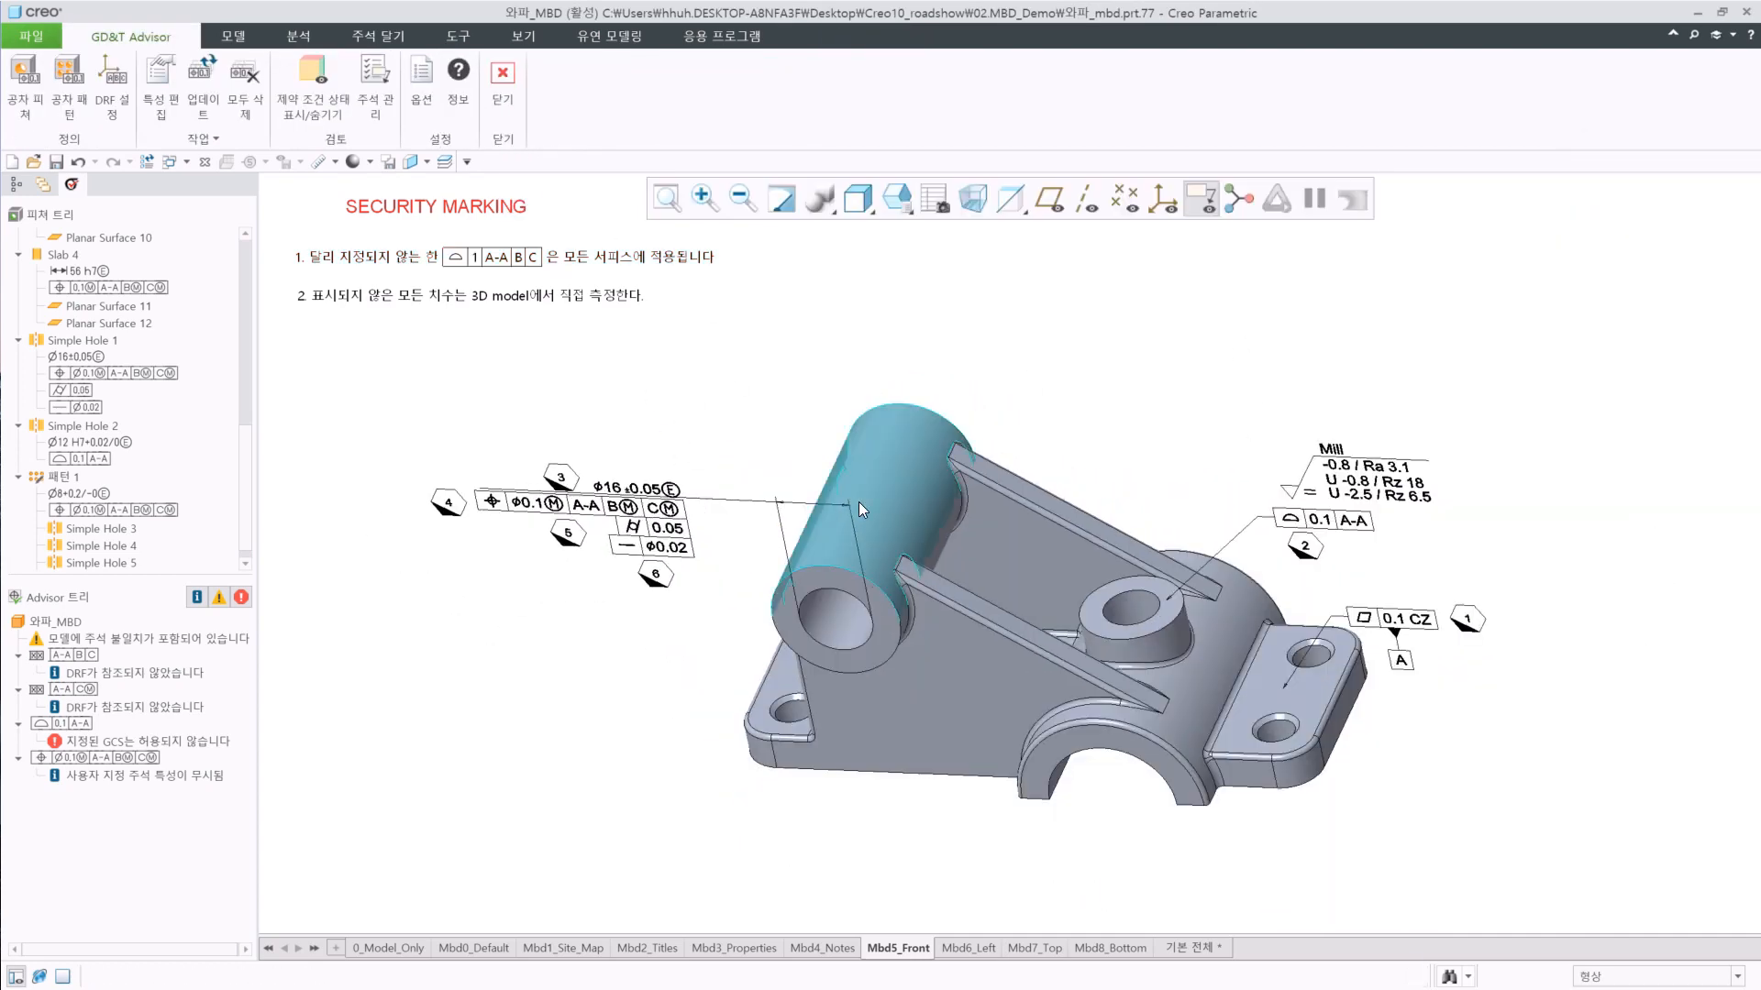
Create a toleranced shaft feature from the outer surface of the large cylinder.
click(25, 87)
click(905, 514)
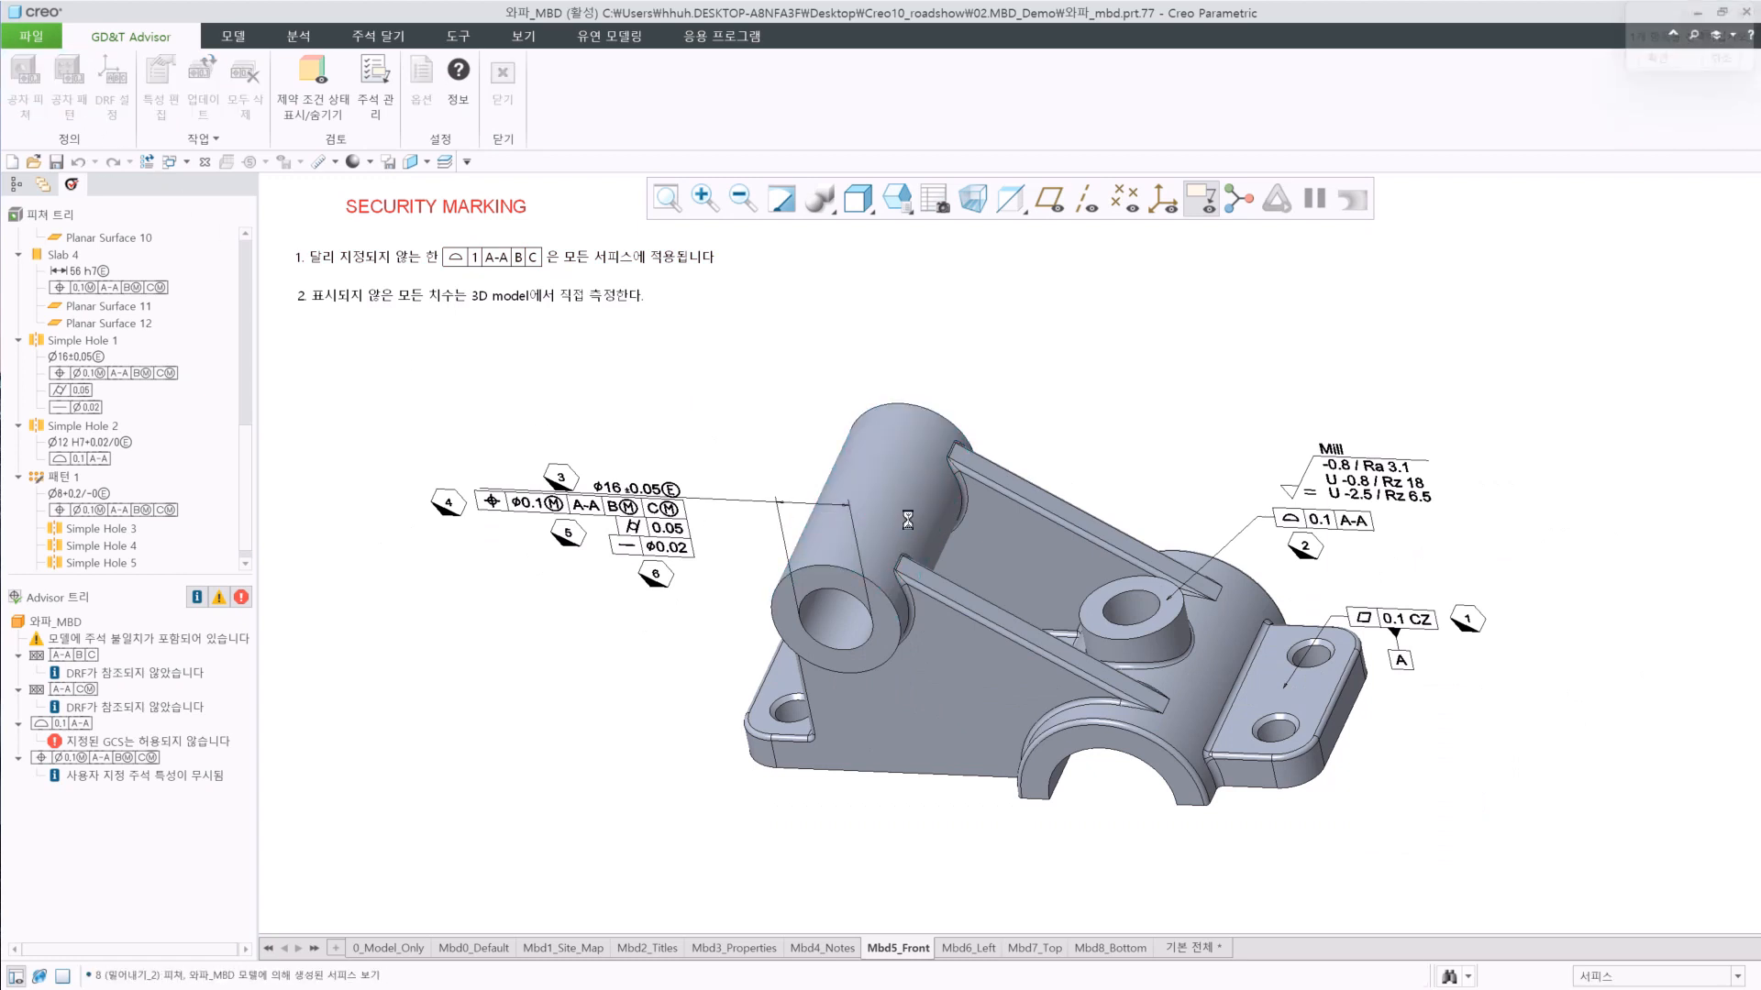
click(1681, 277)
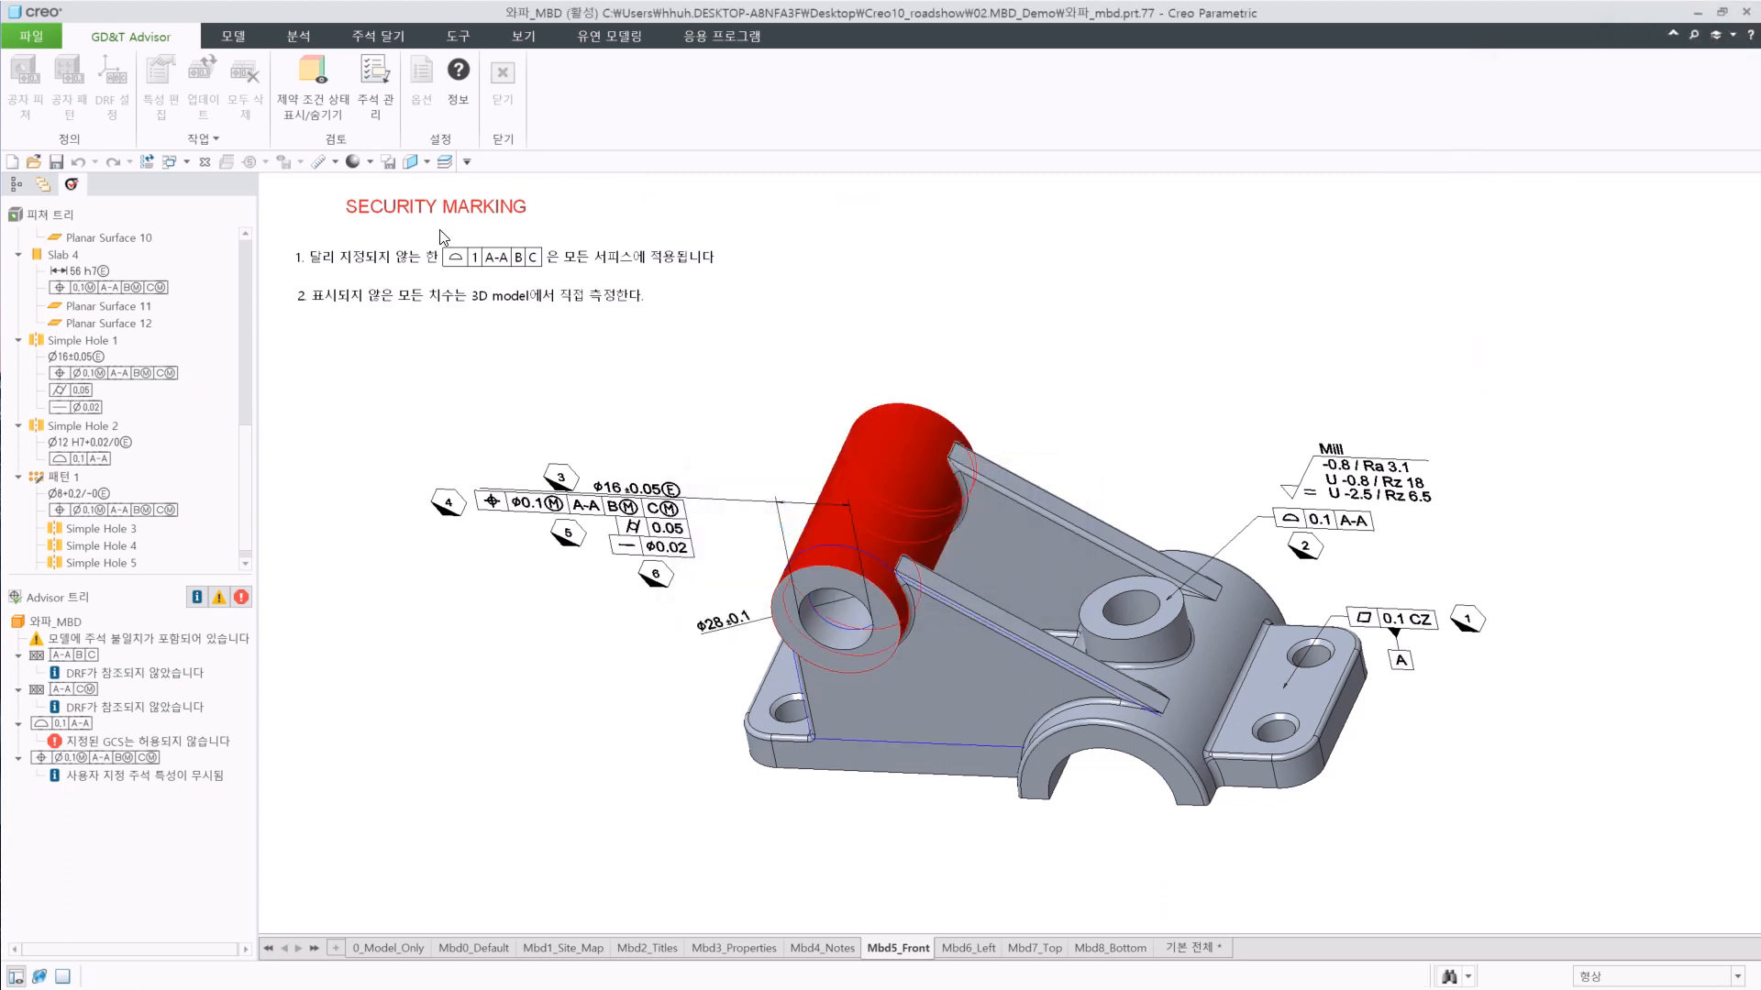
Add a position tolerance of Ø0.1 with the maximum material modifier Ⓜ to the shaft feature.
click(426, 92)
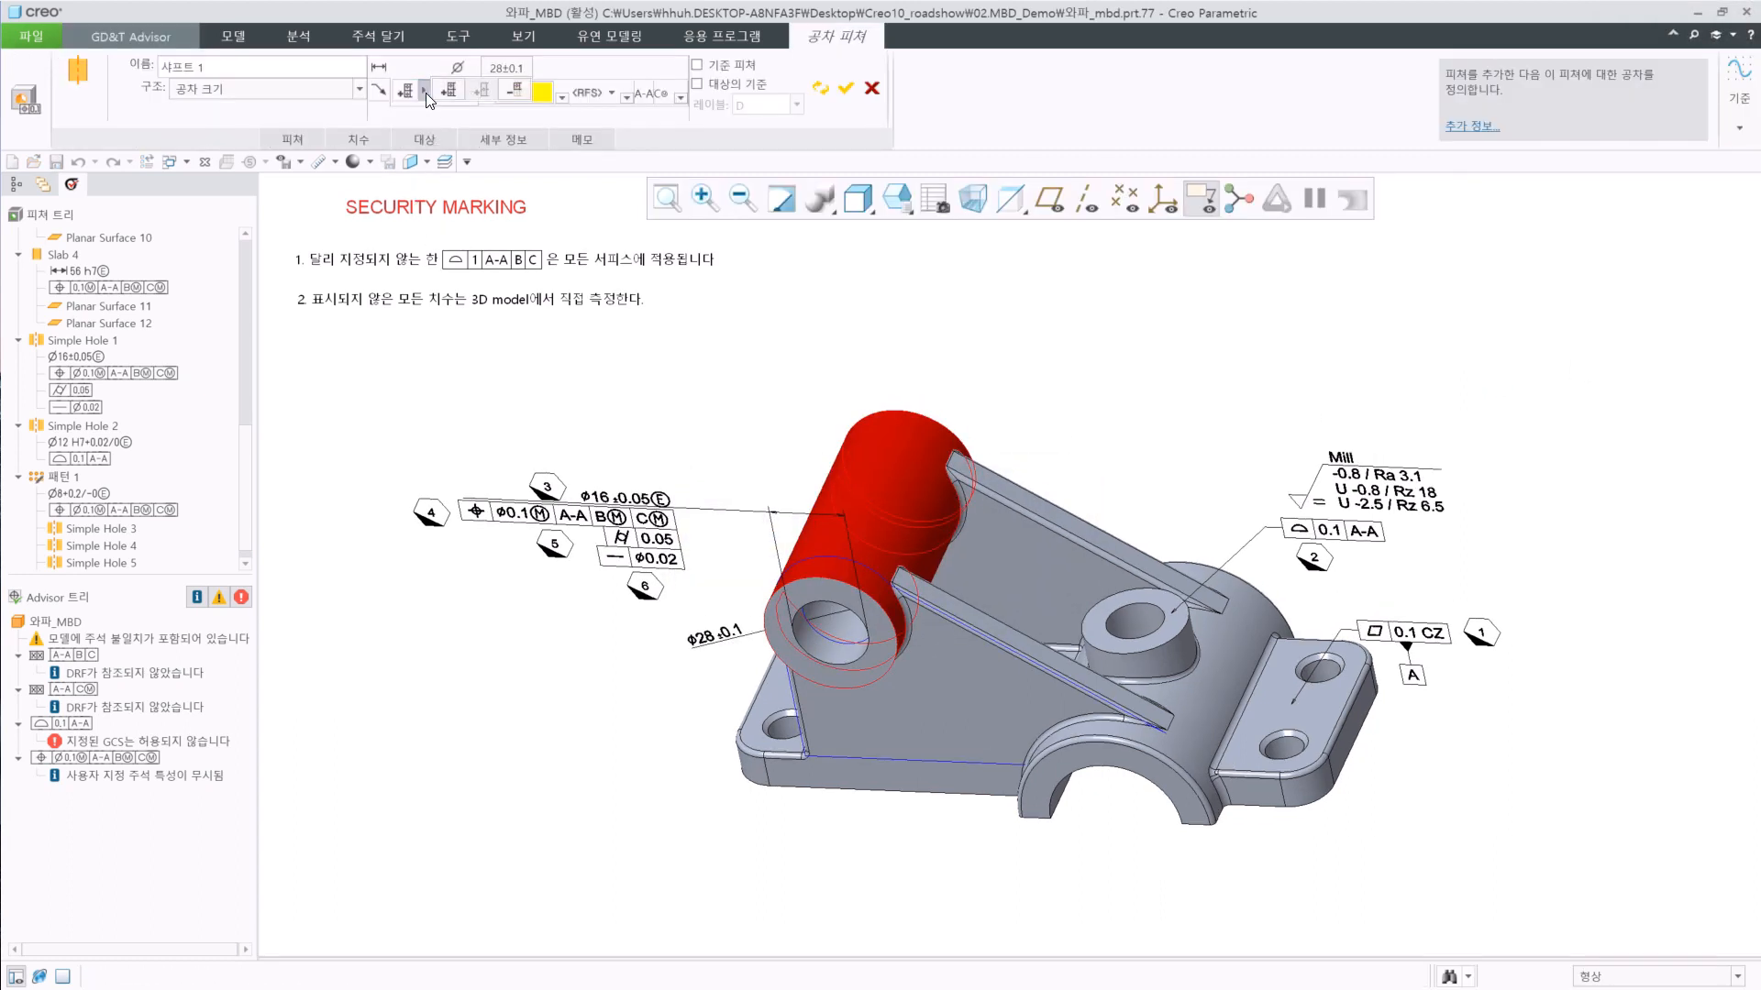
click(424, 88)
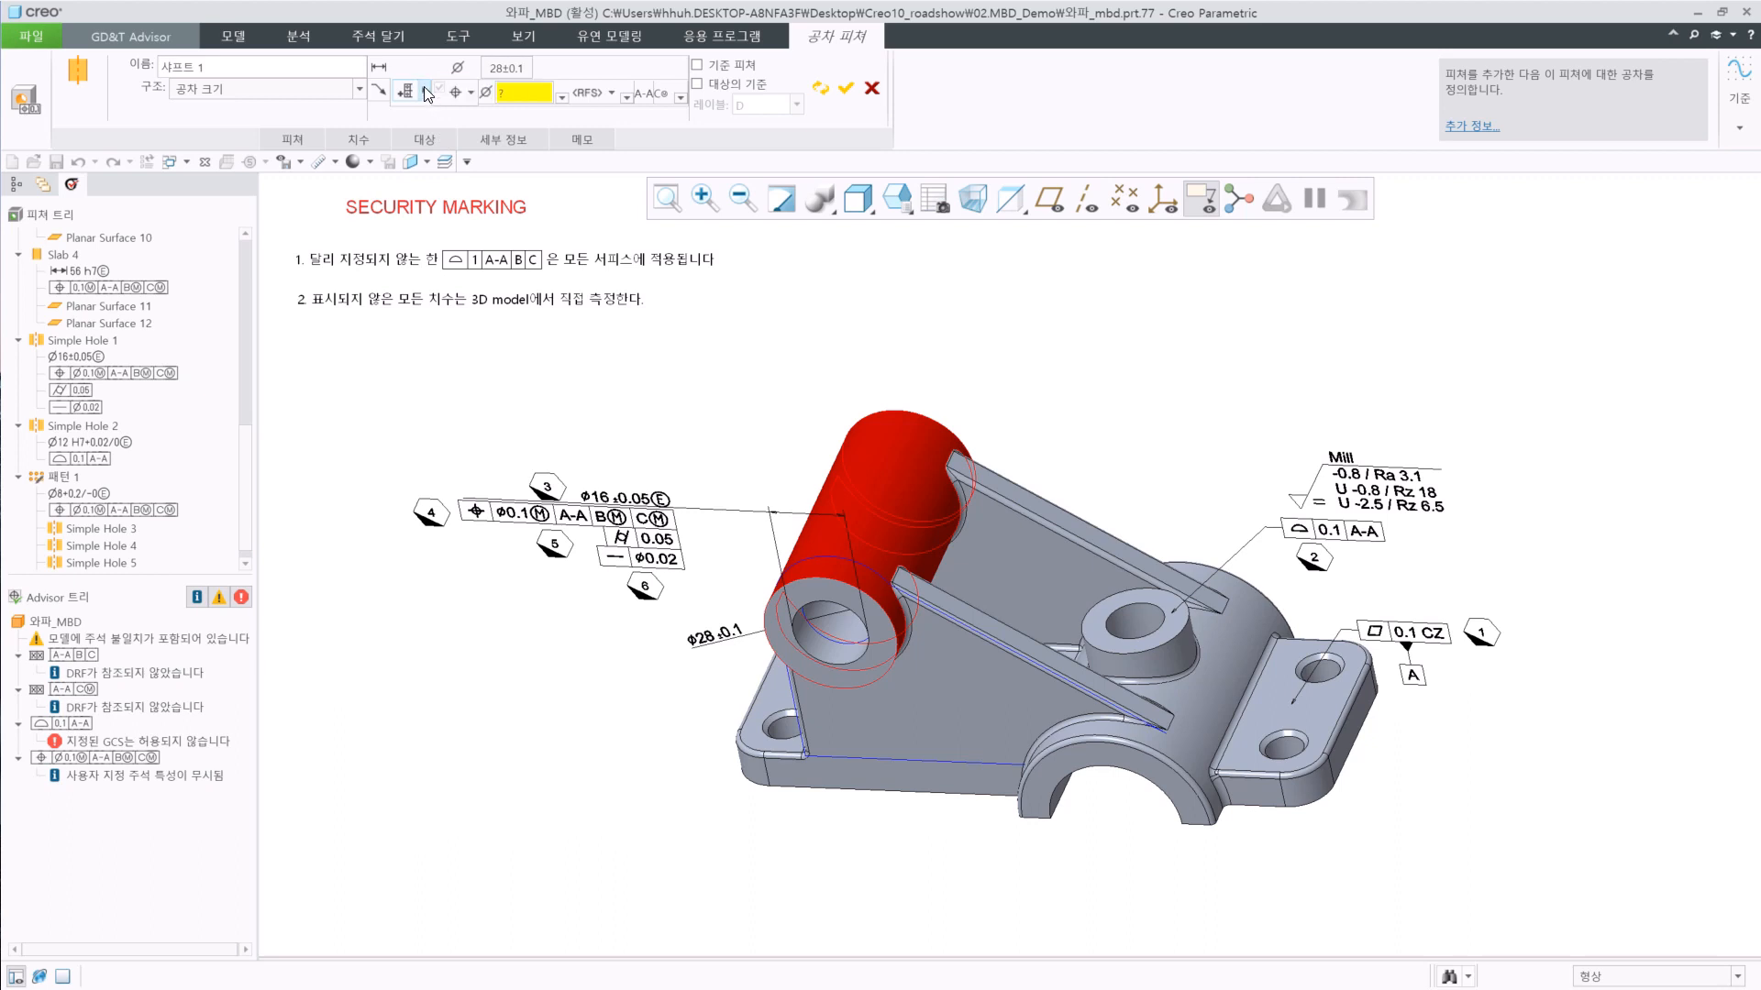
click(478, 99)
click(504, 317)
click(520, 92)
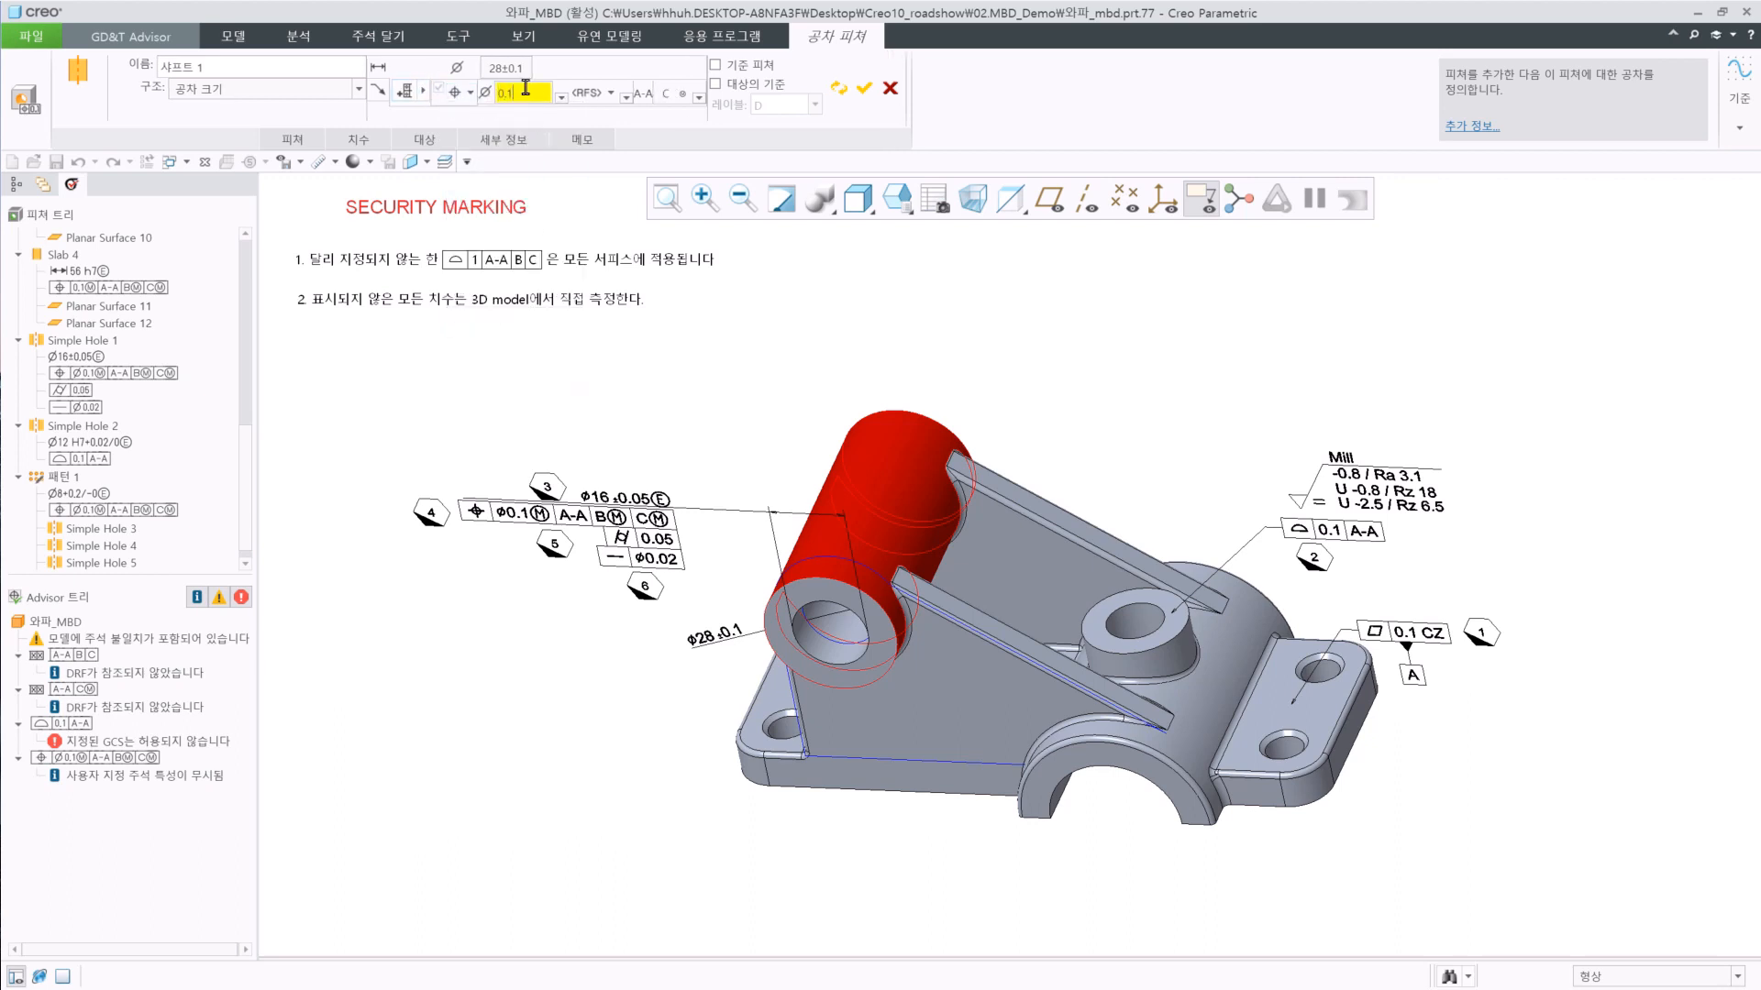
key(Return)
click(592, 92)
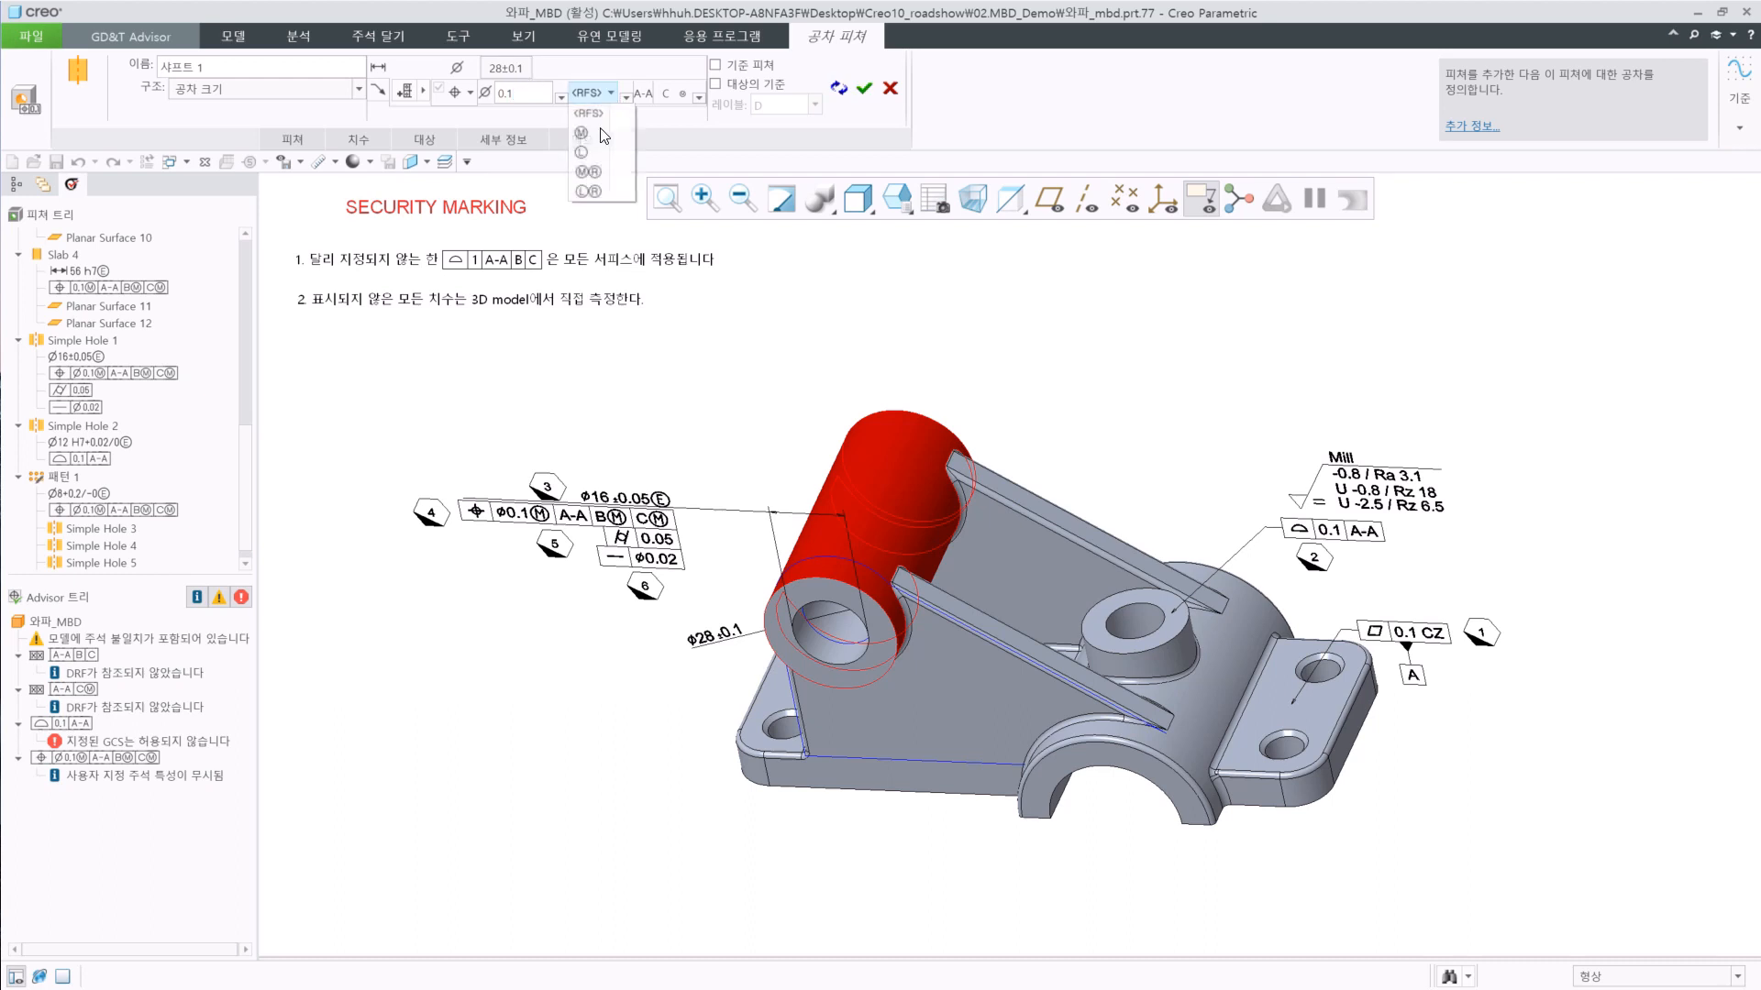
click(592, 132)
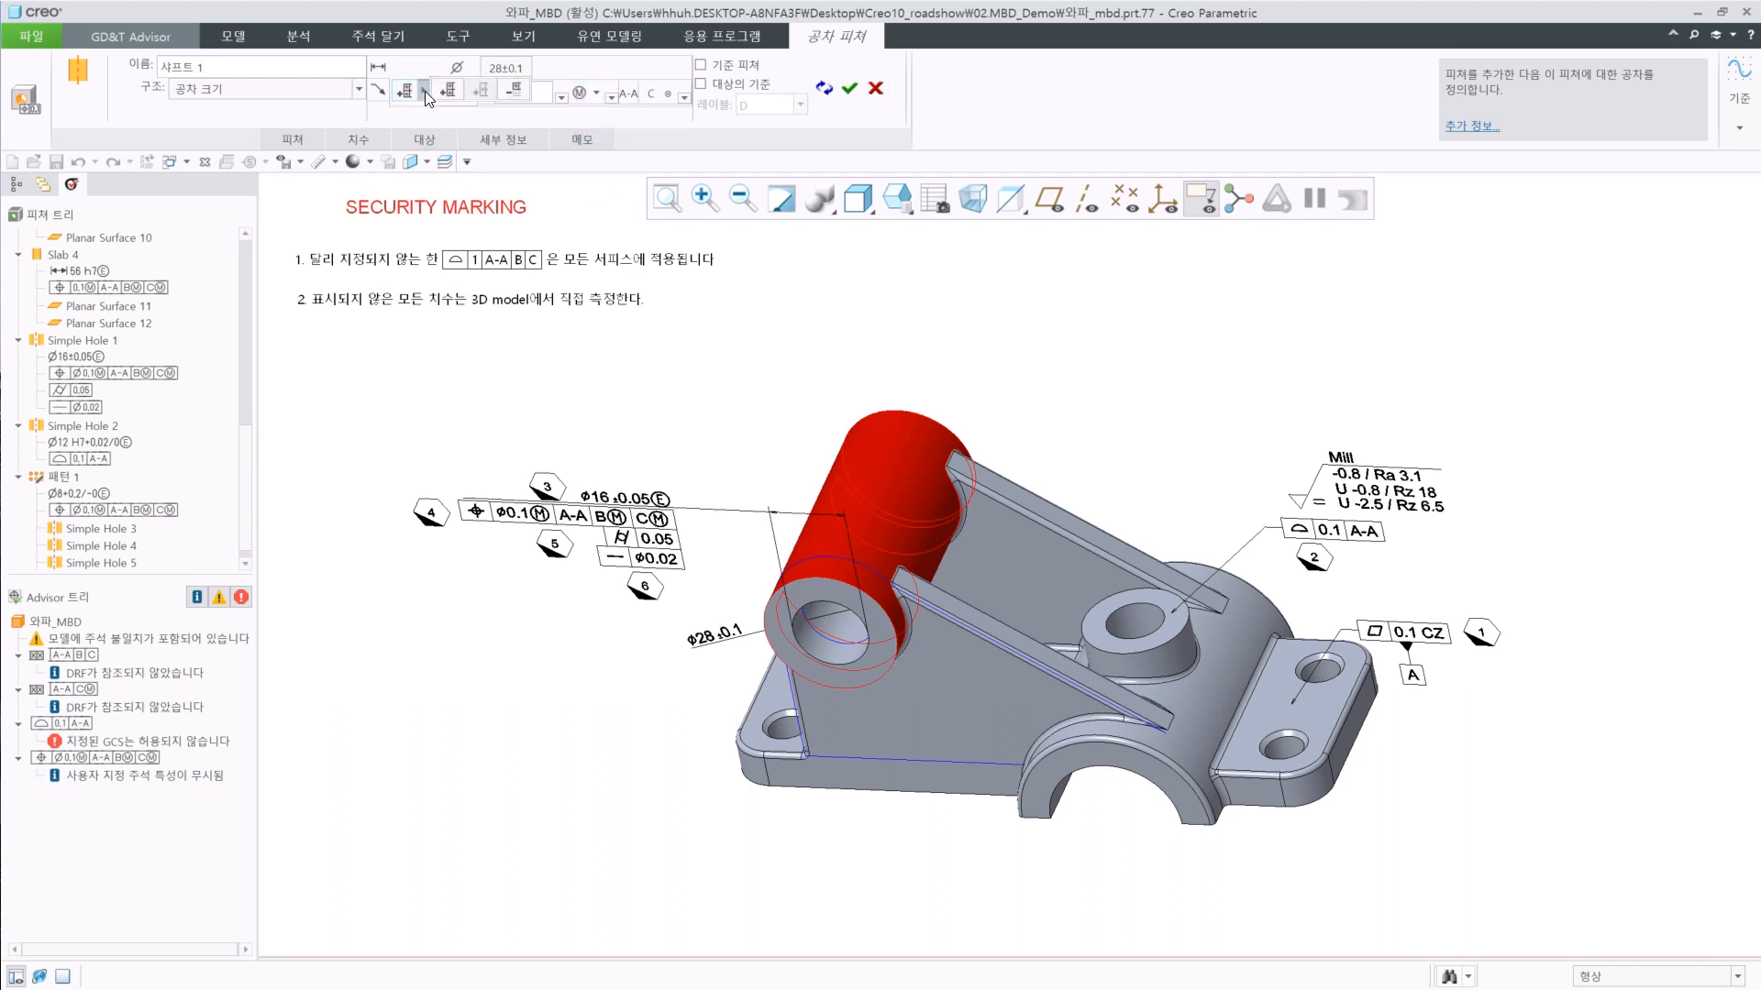
Add a second tolerance of type cylindricity with a value of 0.1 and accept the shaft feature.
click(422, 91)
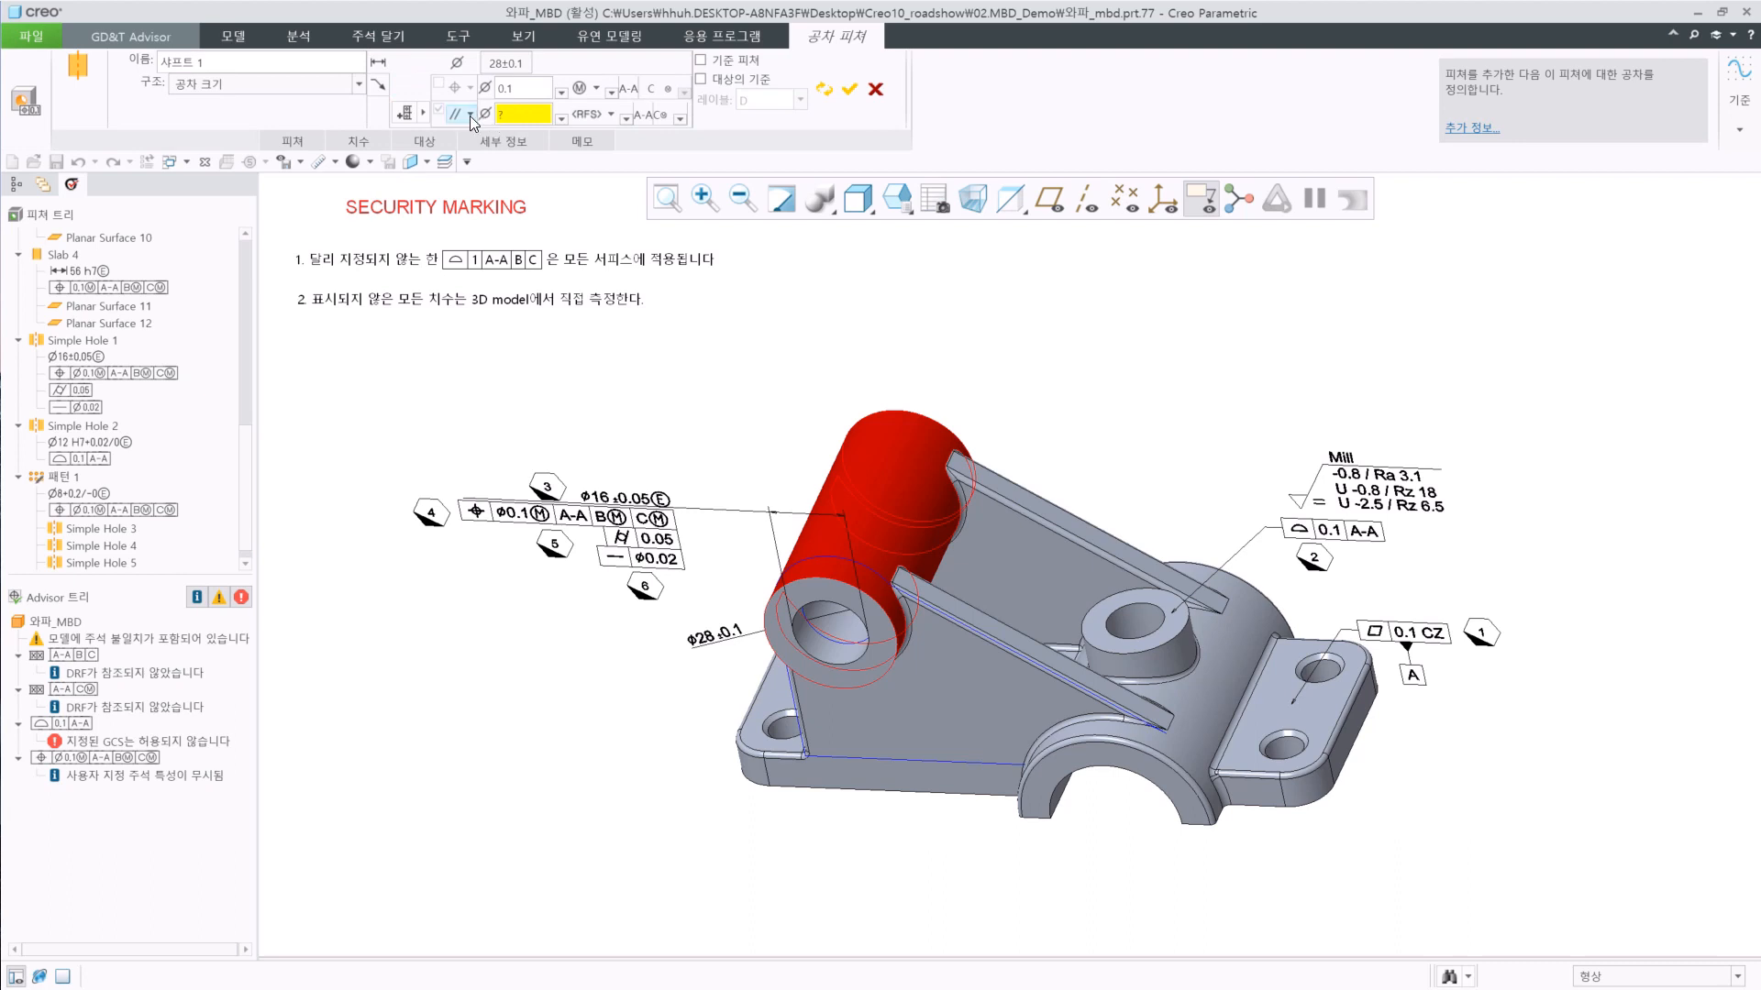
click(470, 114)
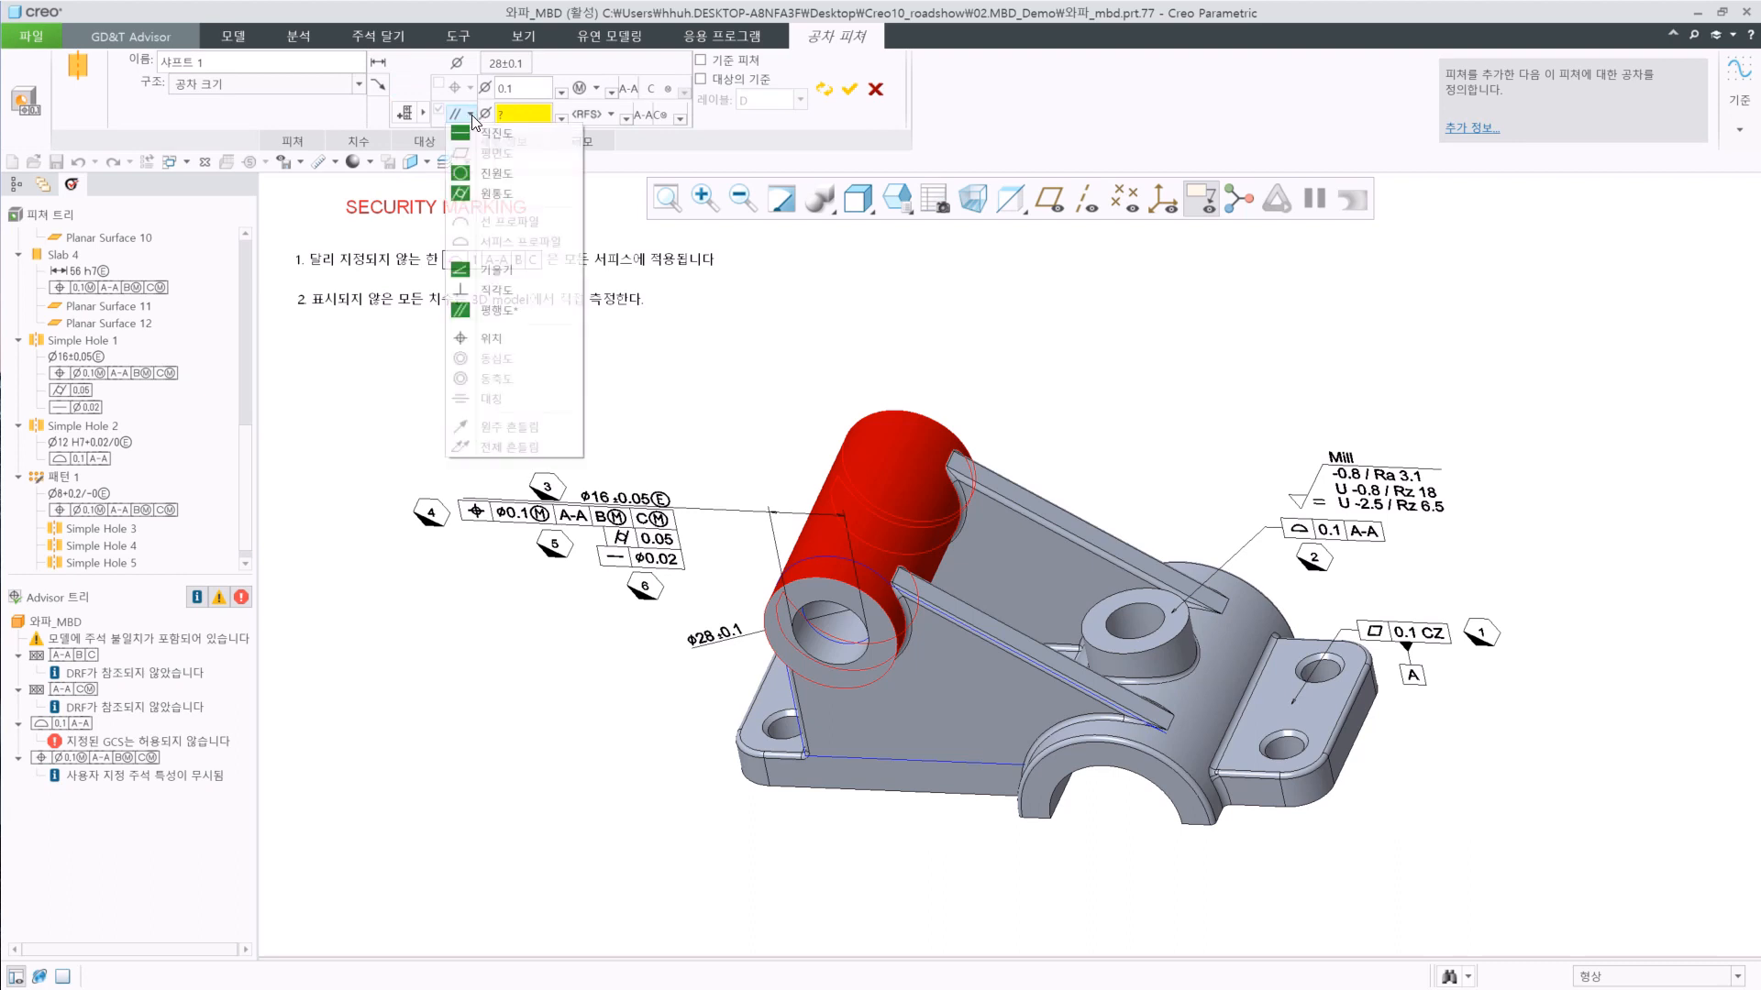
click(496, 194)
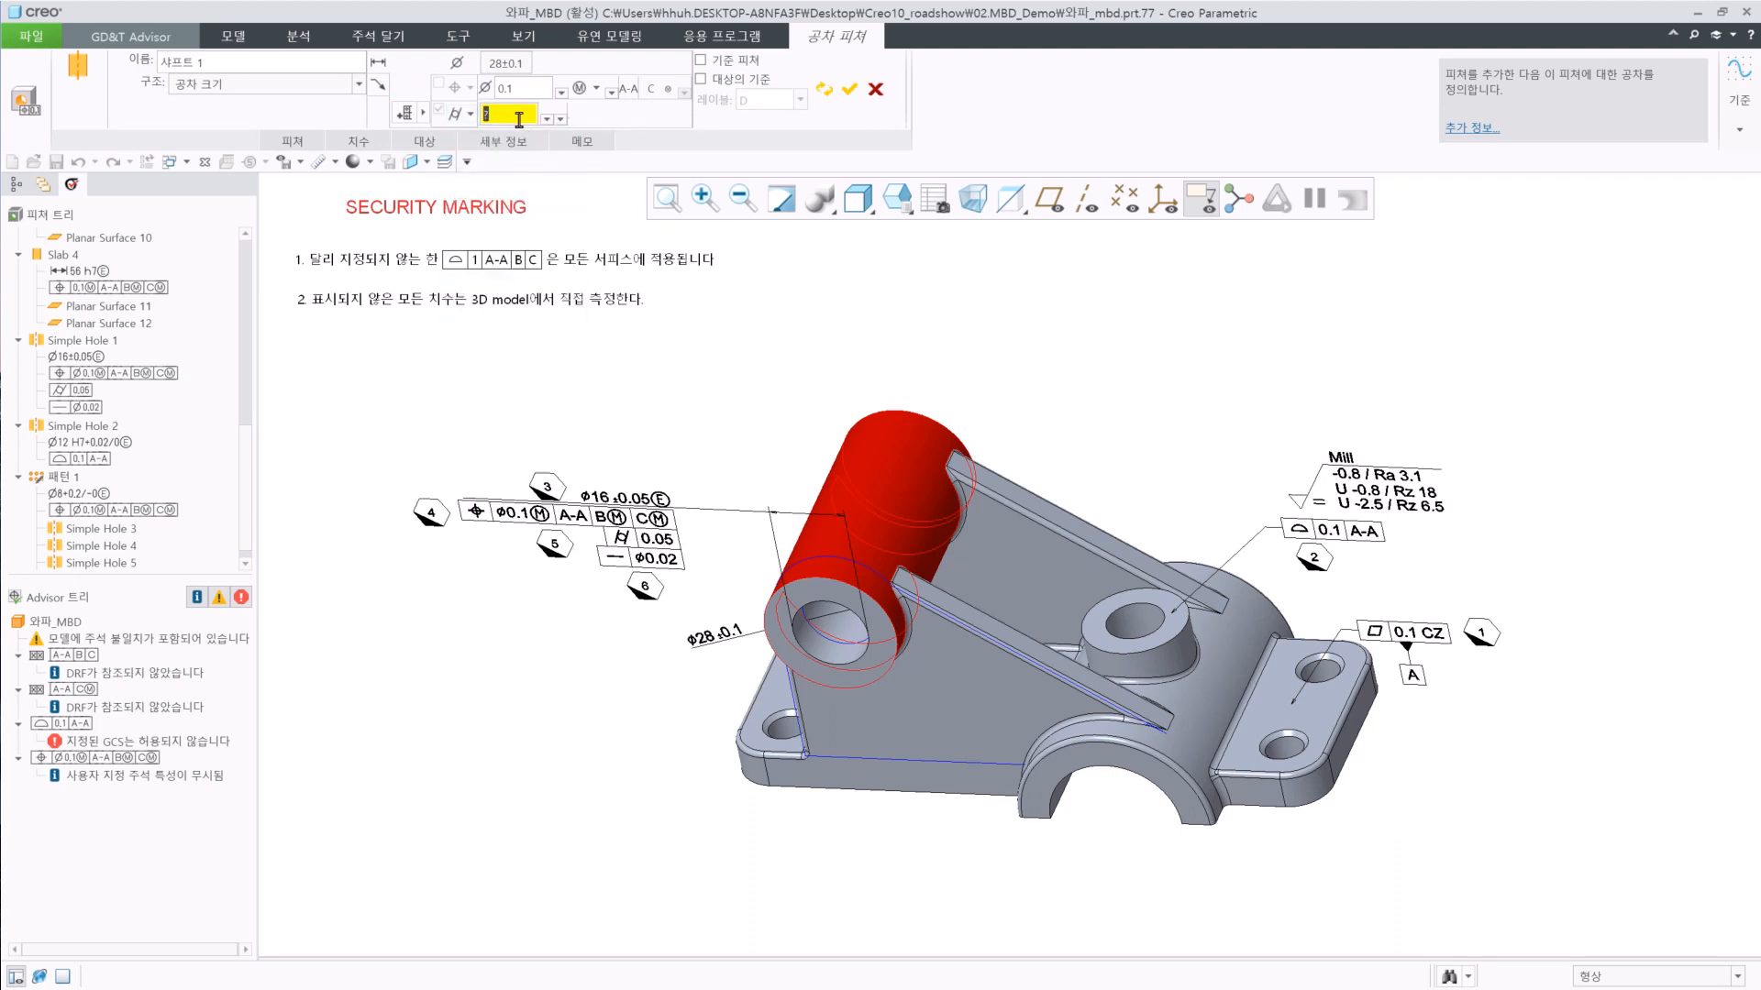
click(520, 118)
text(0.1)
key(Return)
click(850, 89)
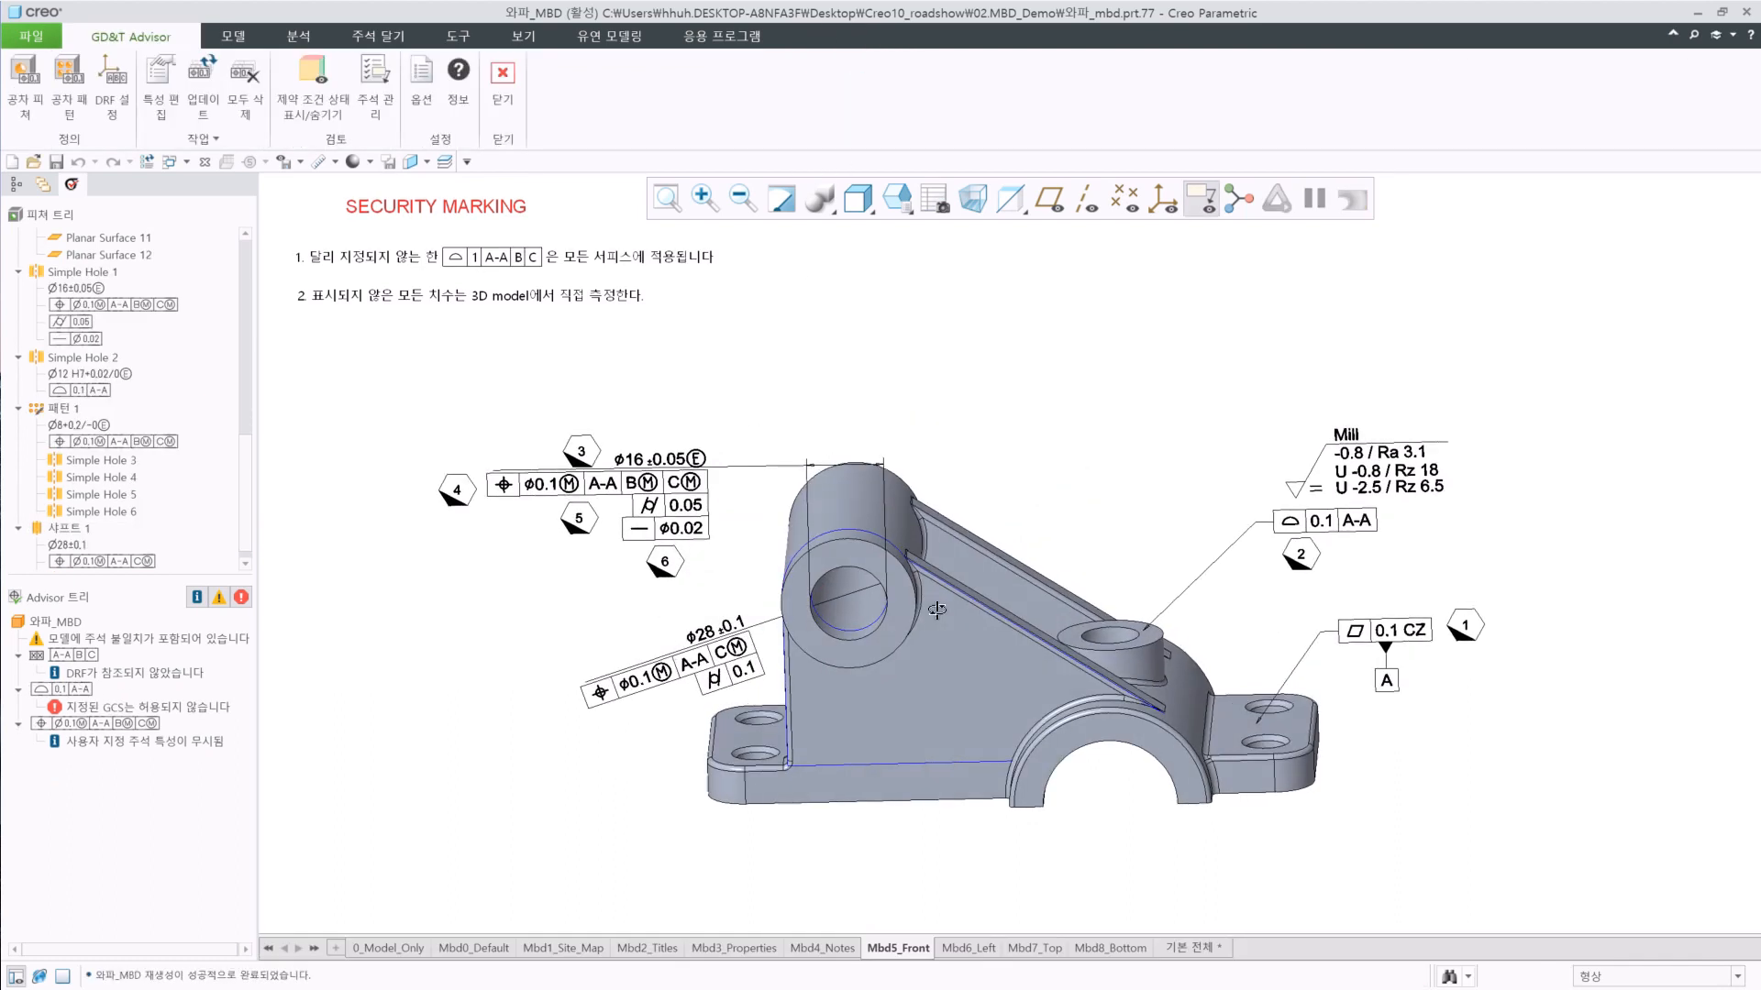
Reposition the Ø28±0.1 shaft dimension and move it onto the plane of the large cylinder's front face.
scroll(700, 623, up, 4)
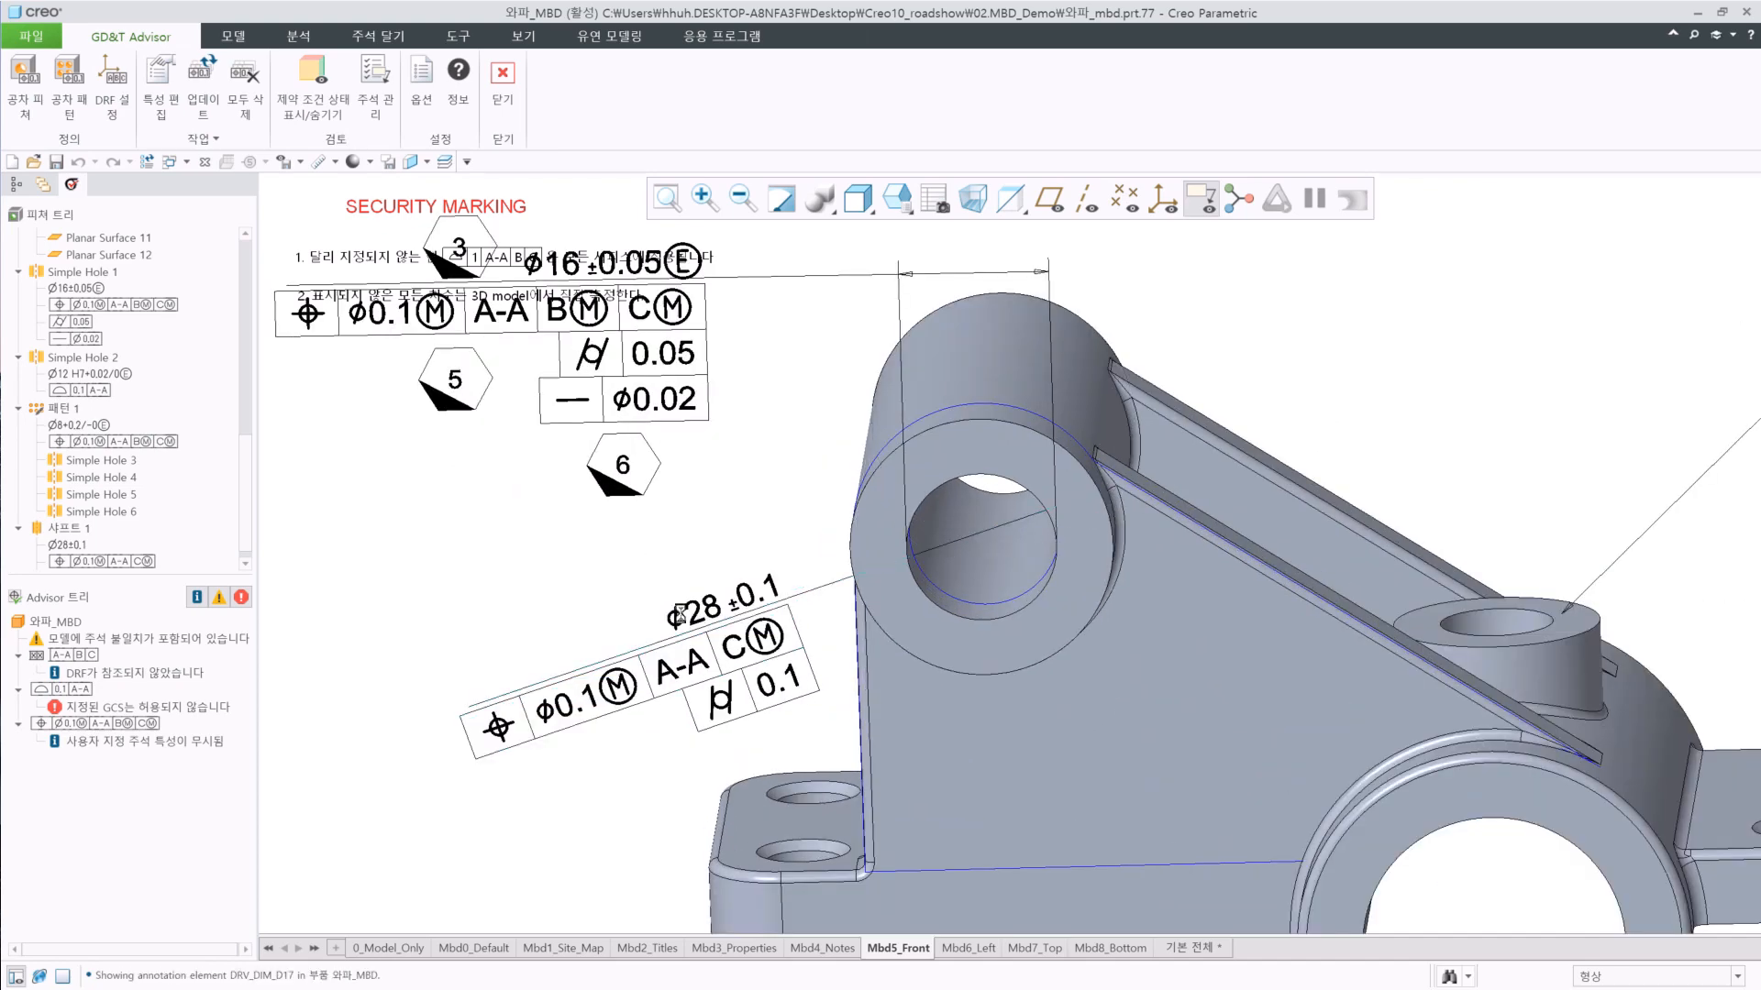
click(685, 618)
drag(686, 618, 679, 569)
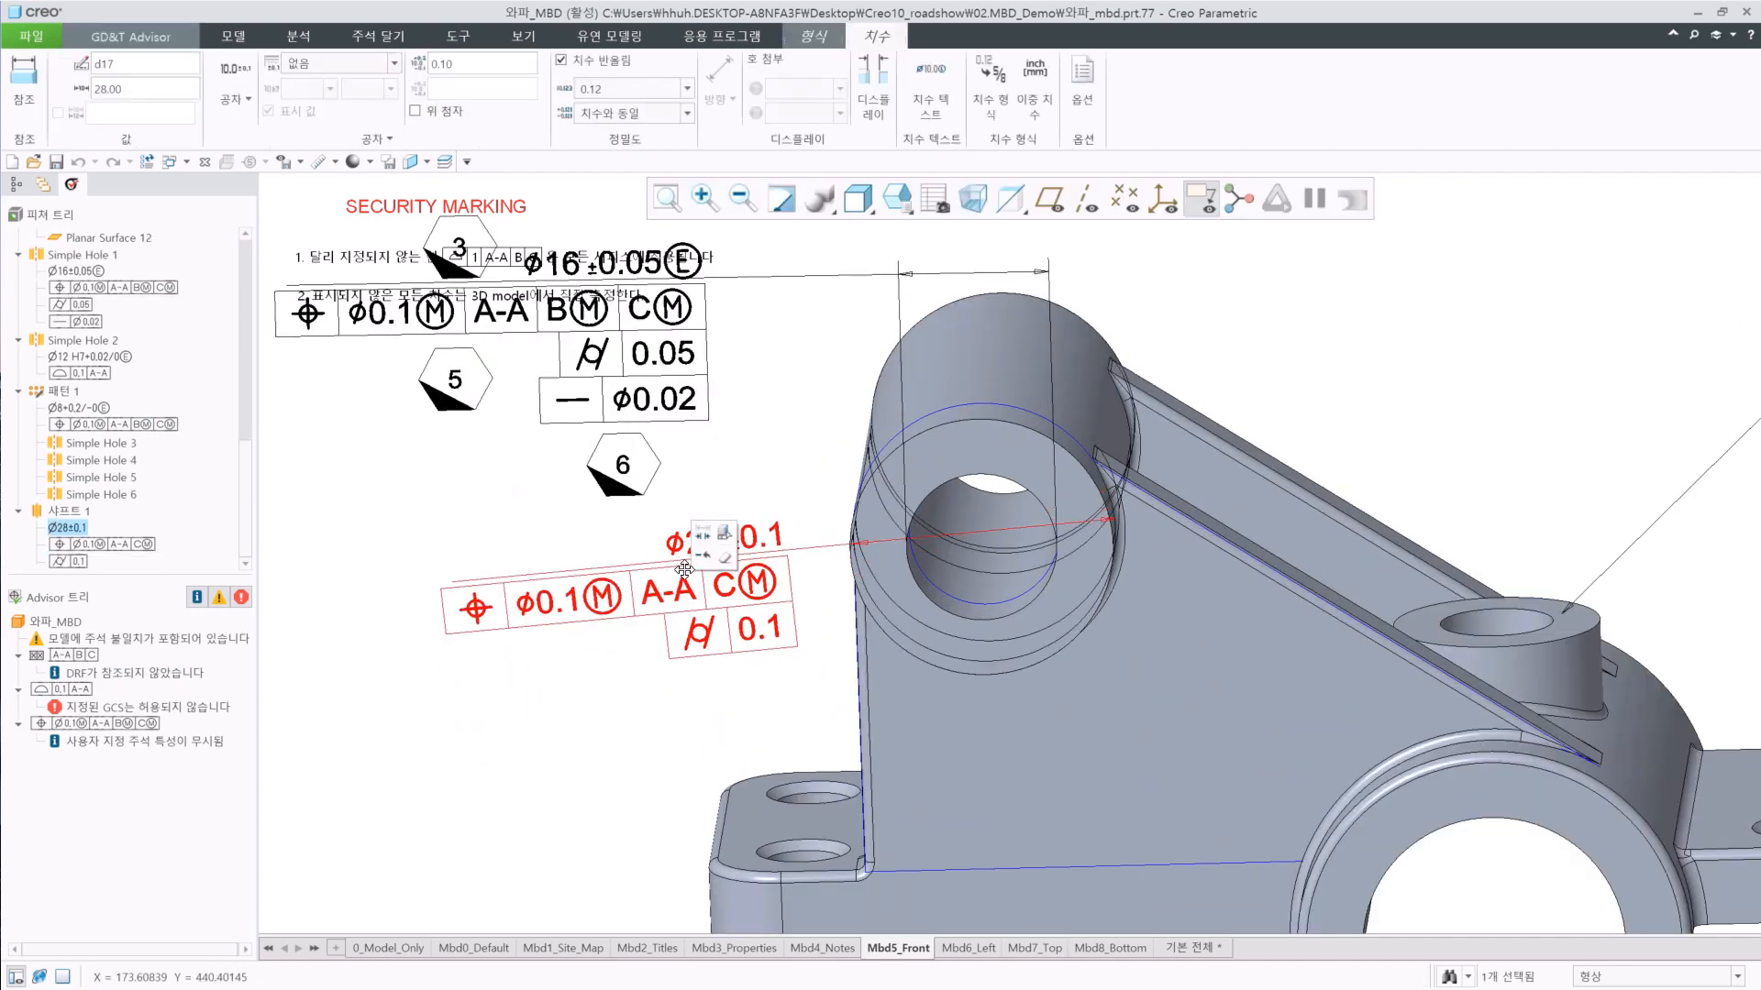
right_click(766, 447)
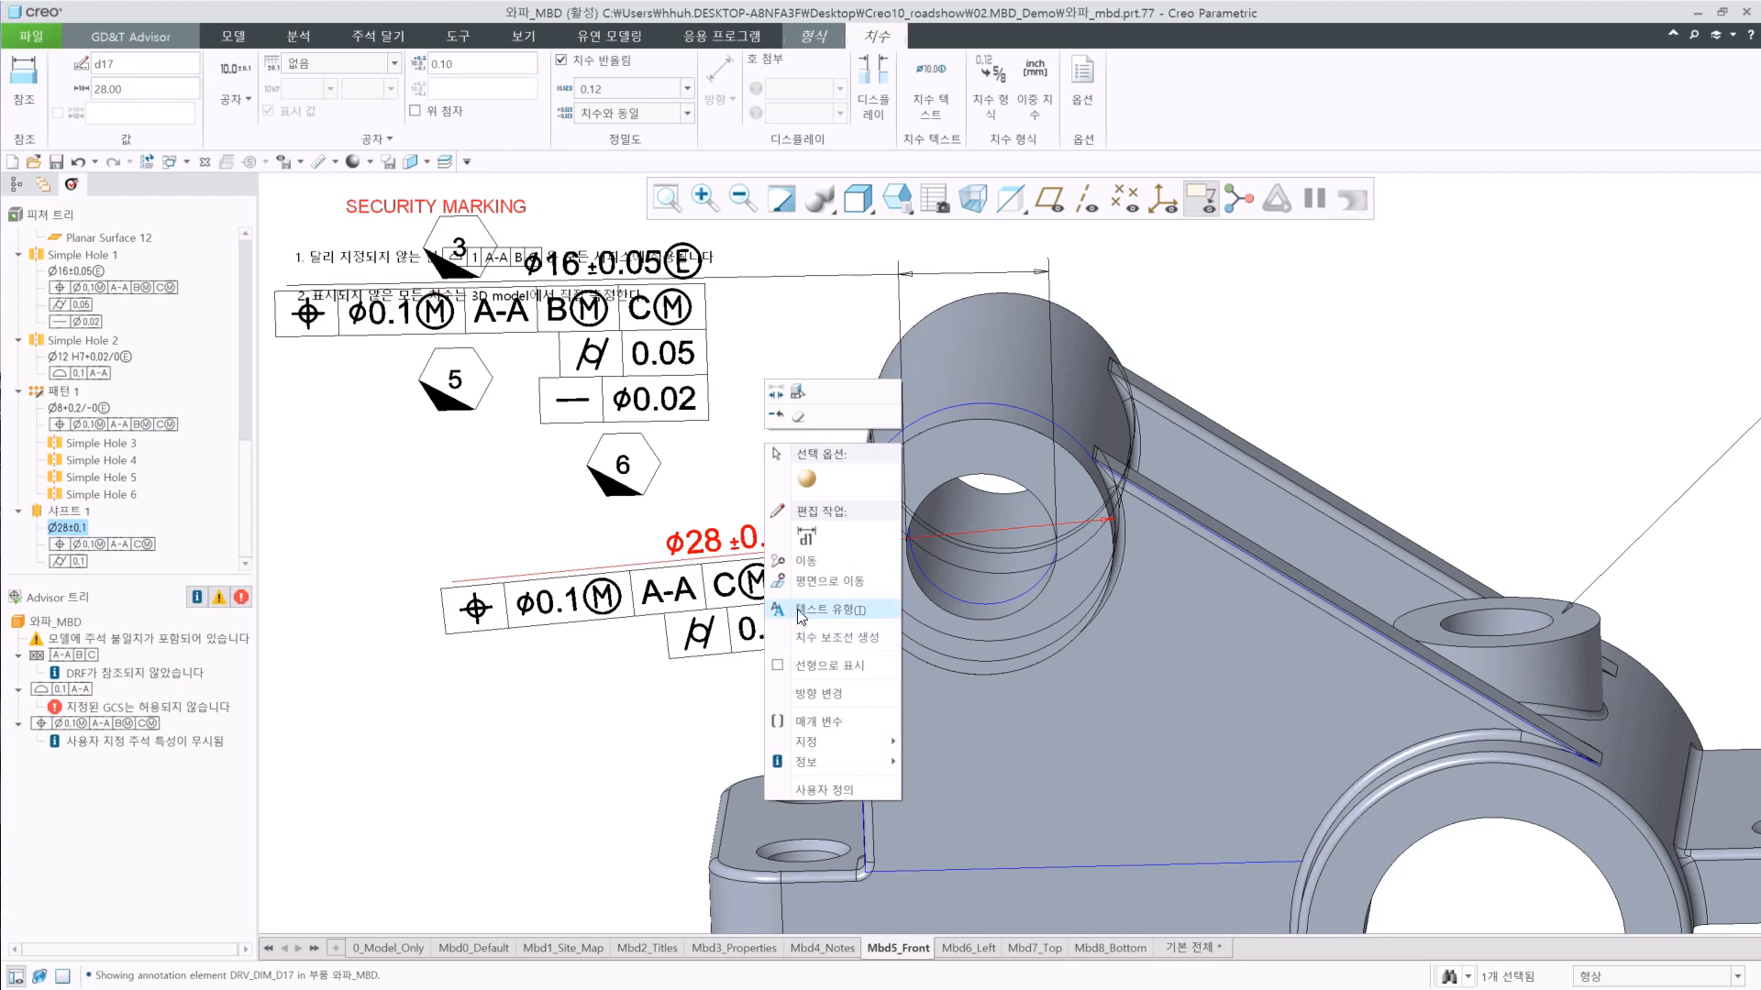
click(825, 581)
click(875, 520)
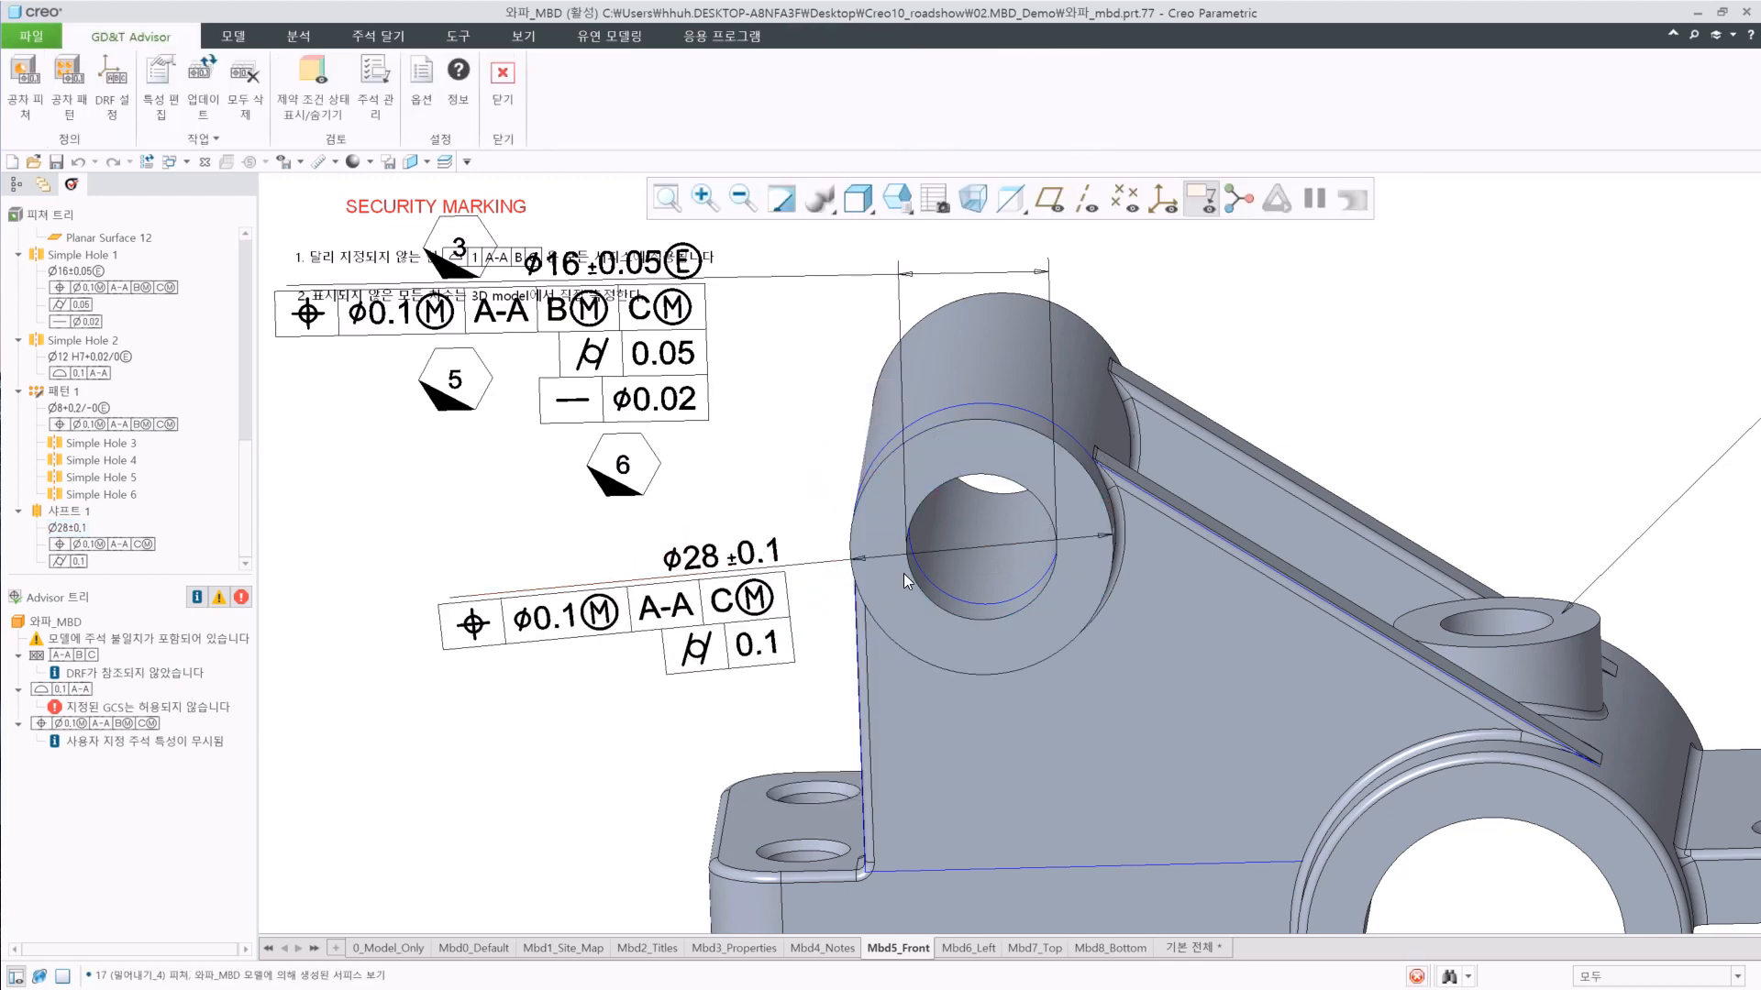
Display the Ø28±0.1 shaft dimension as linear and place it with its tolerance frames below the cylinder's front face.
middle_drag(937, 572, 741, 610)
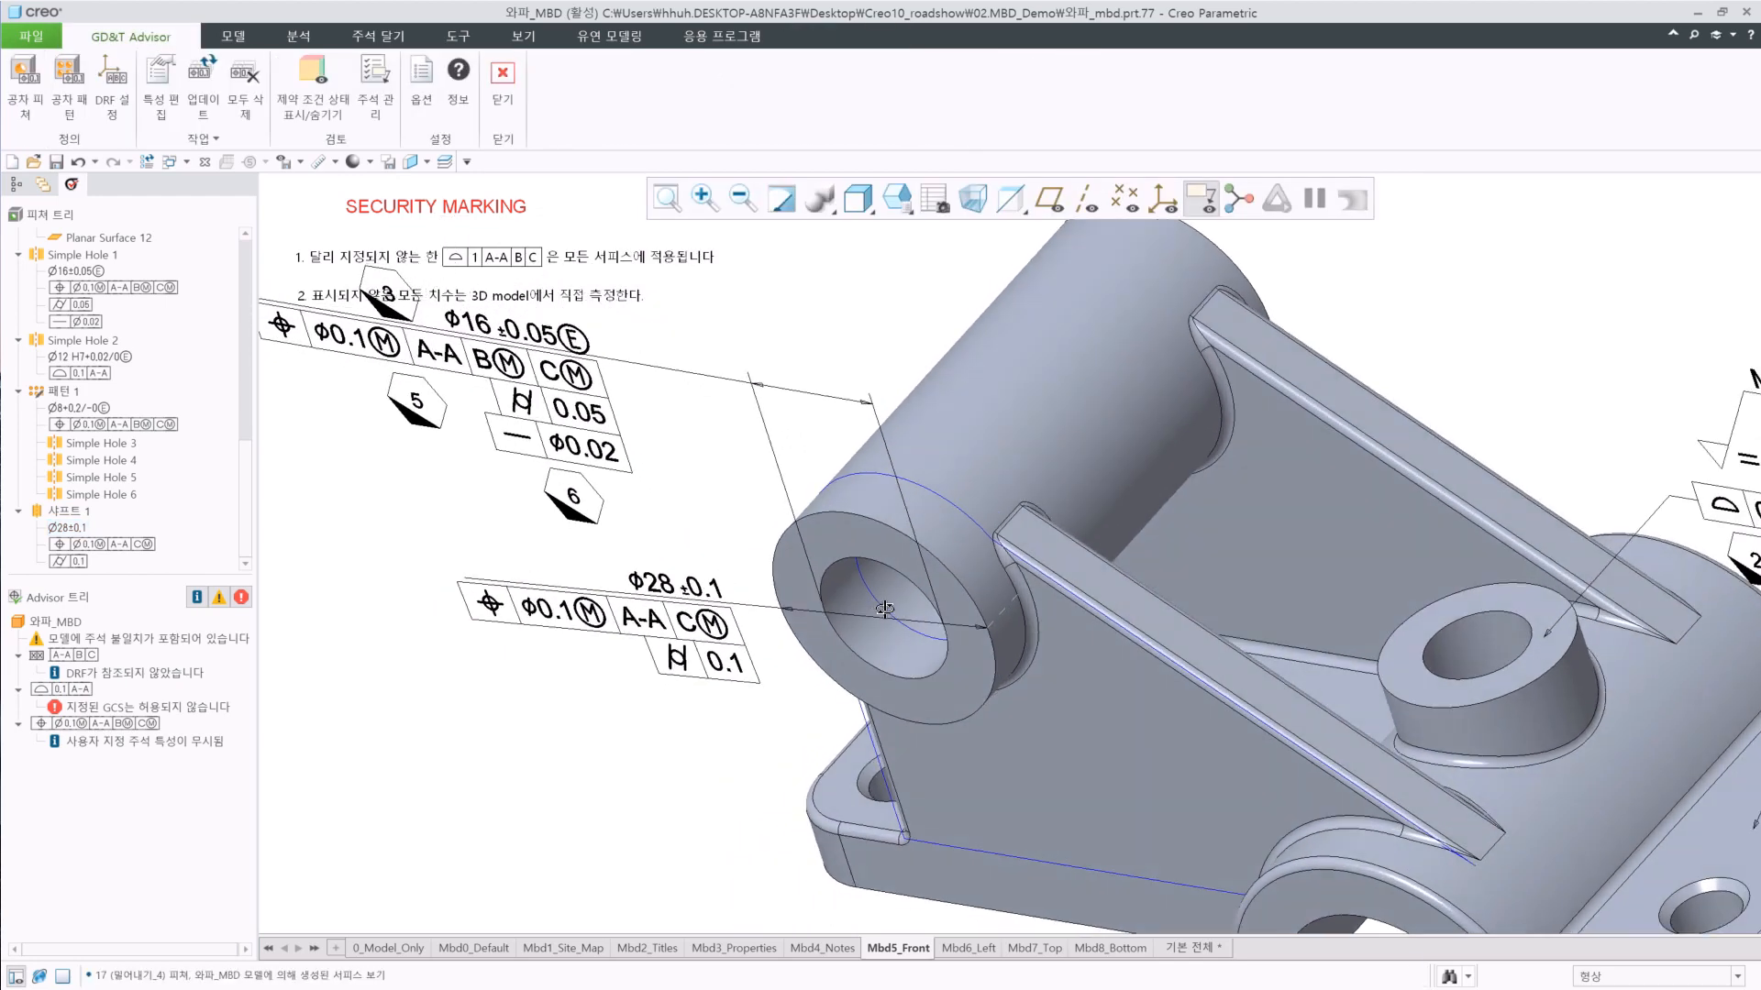
click(694, 590)
right_click(694, 590)
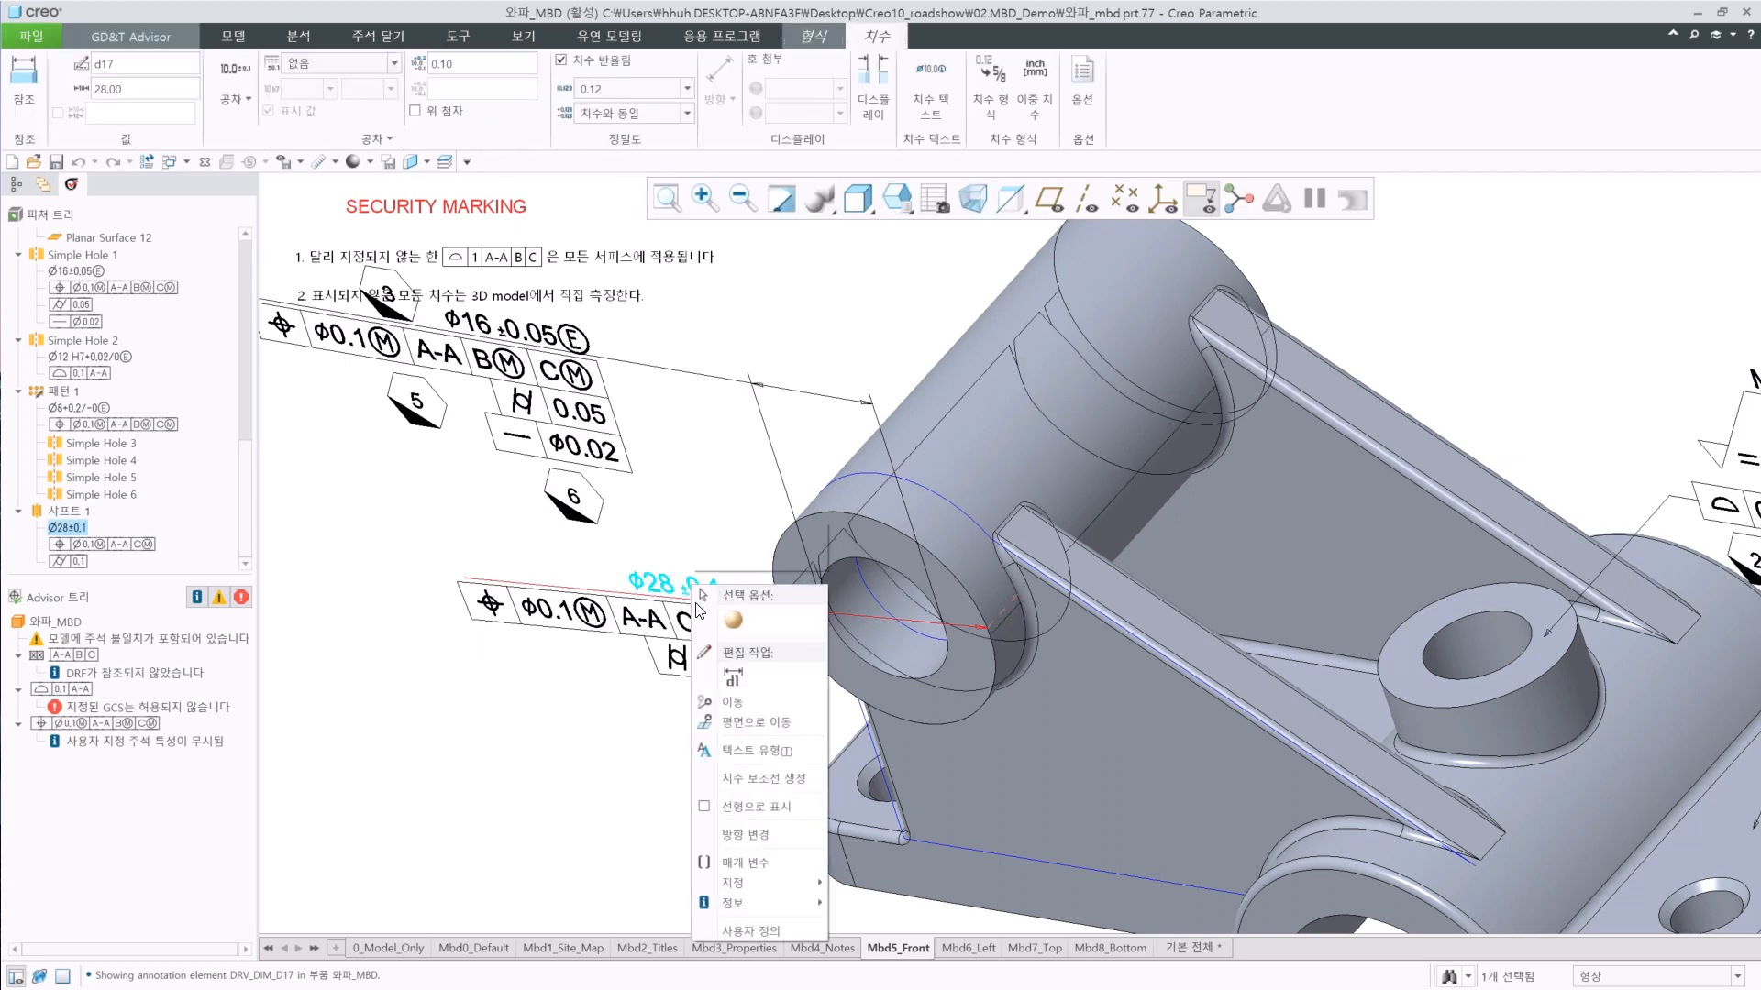
click(727, 811)
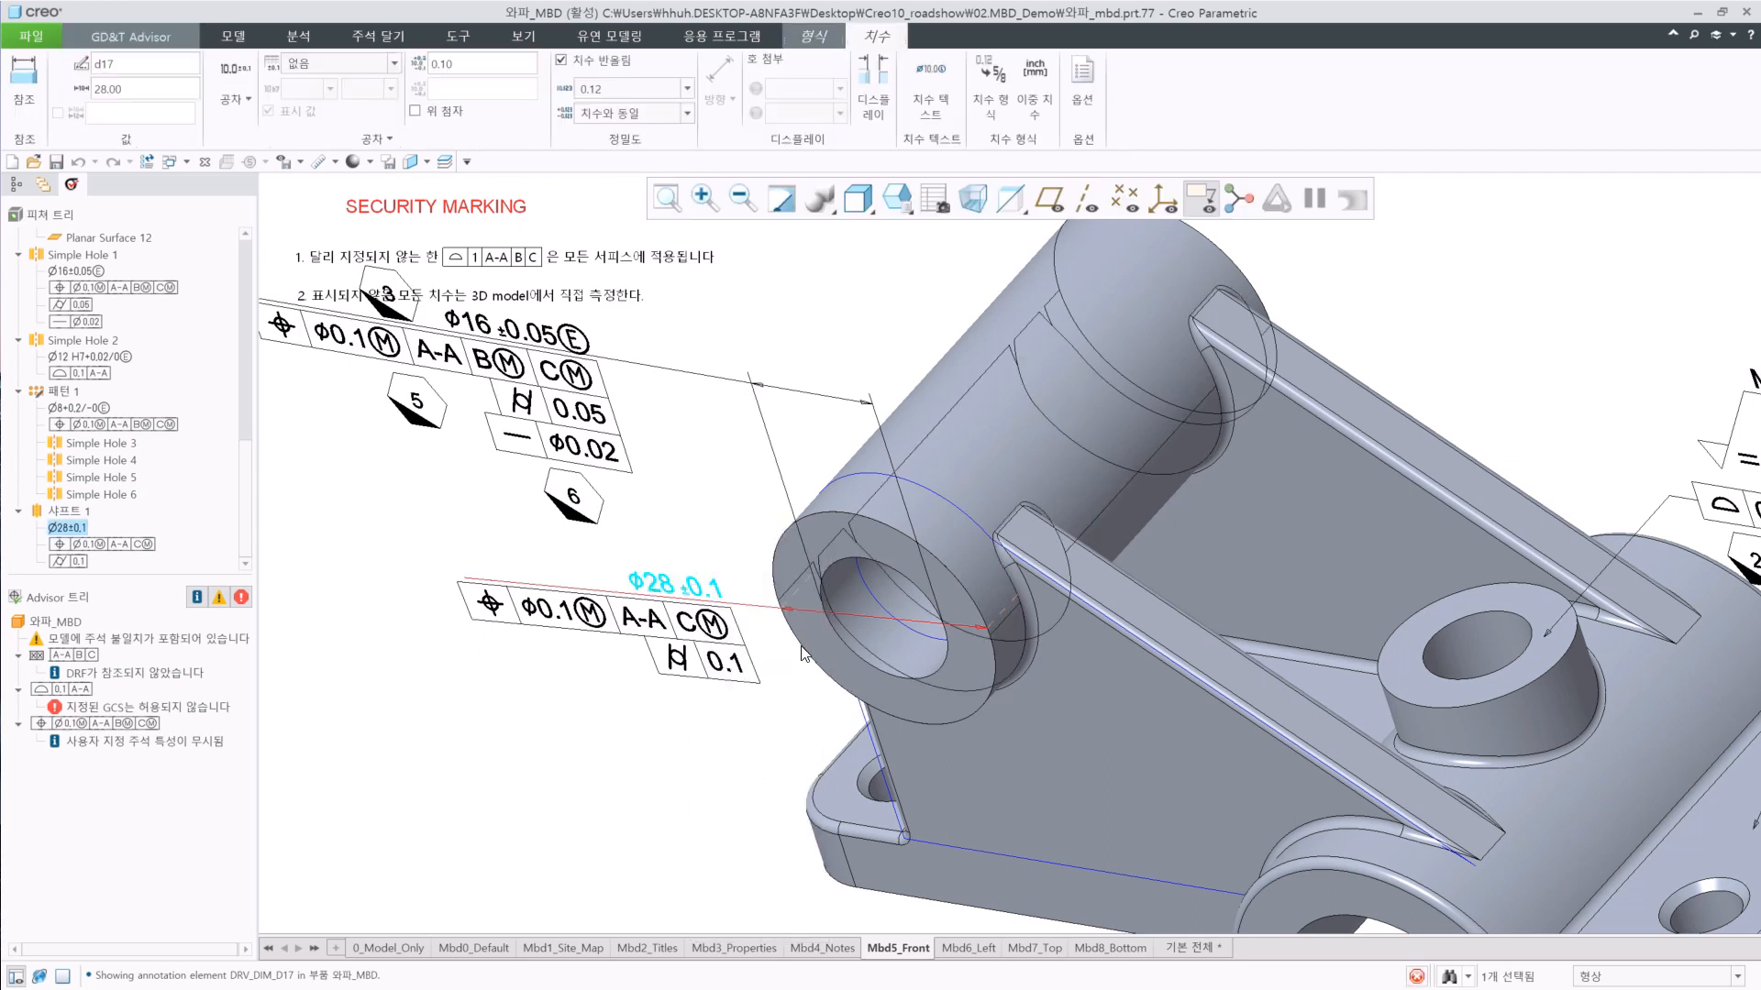
drag(679, 544, 663, 736)
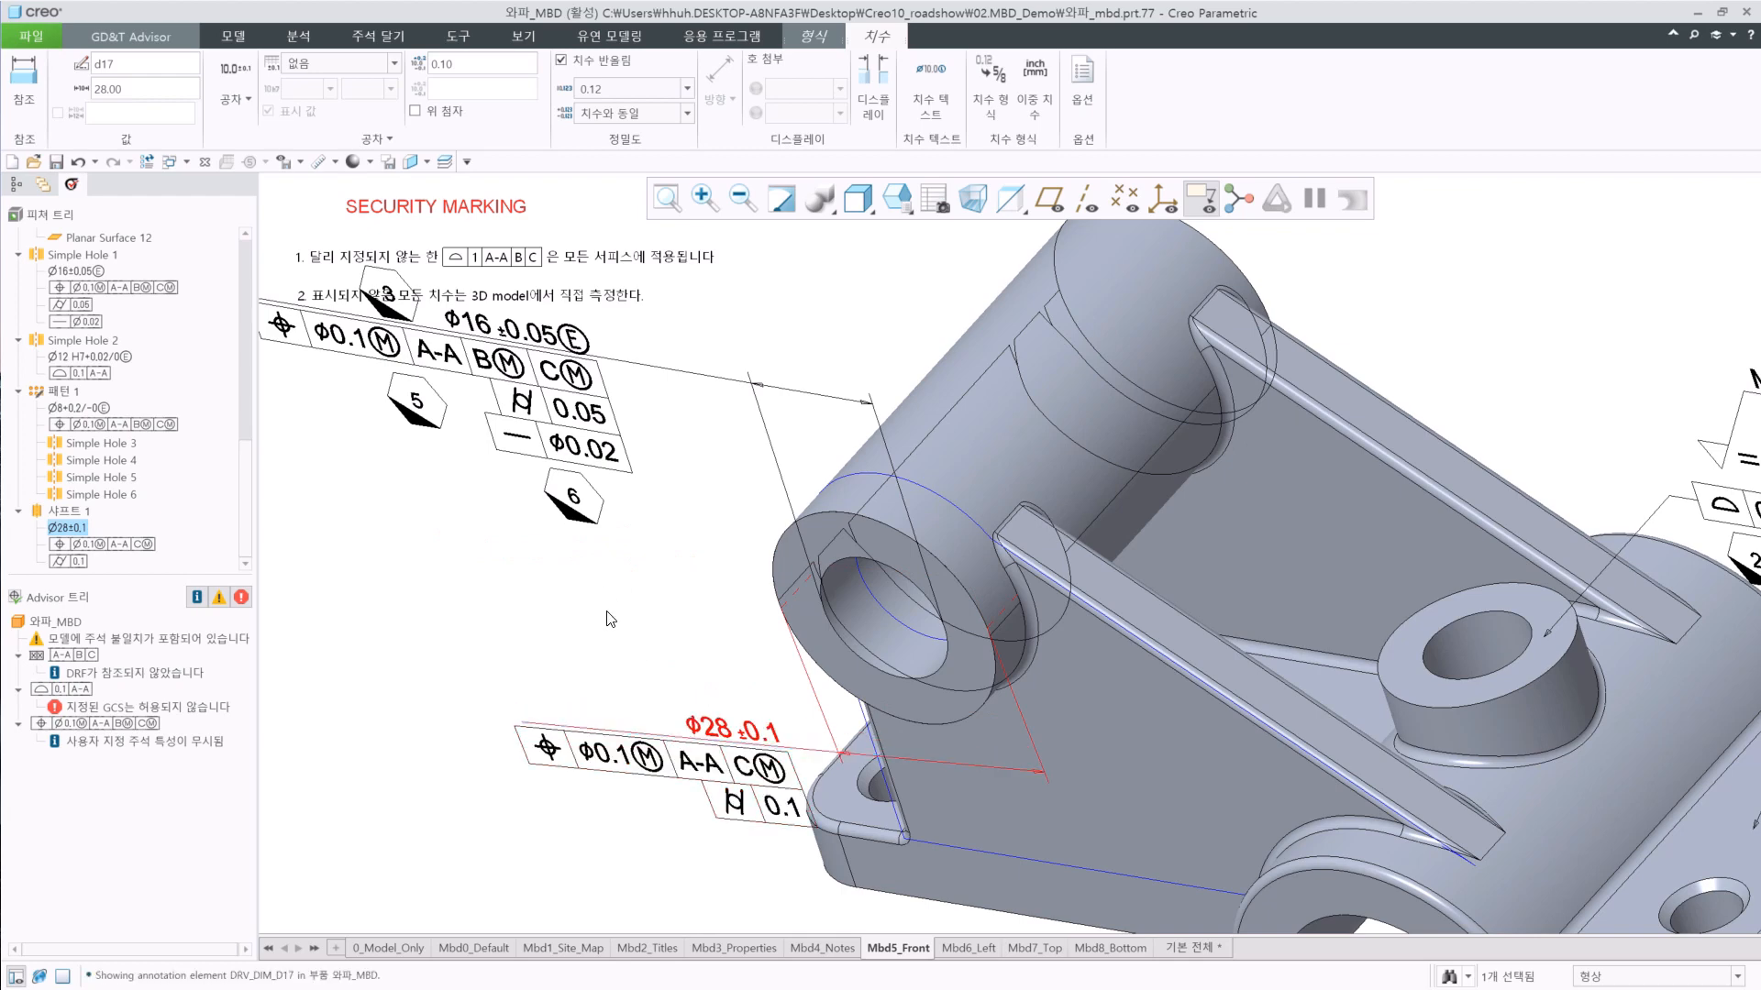
key(Escape)
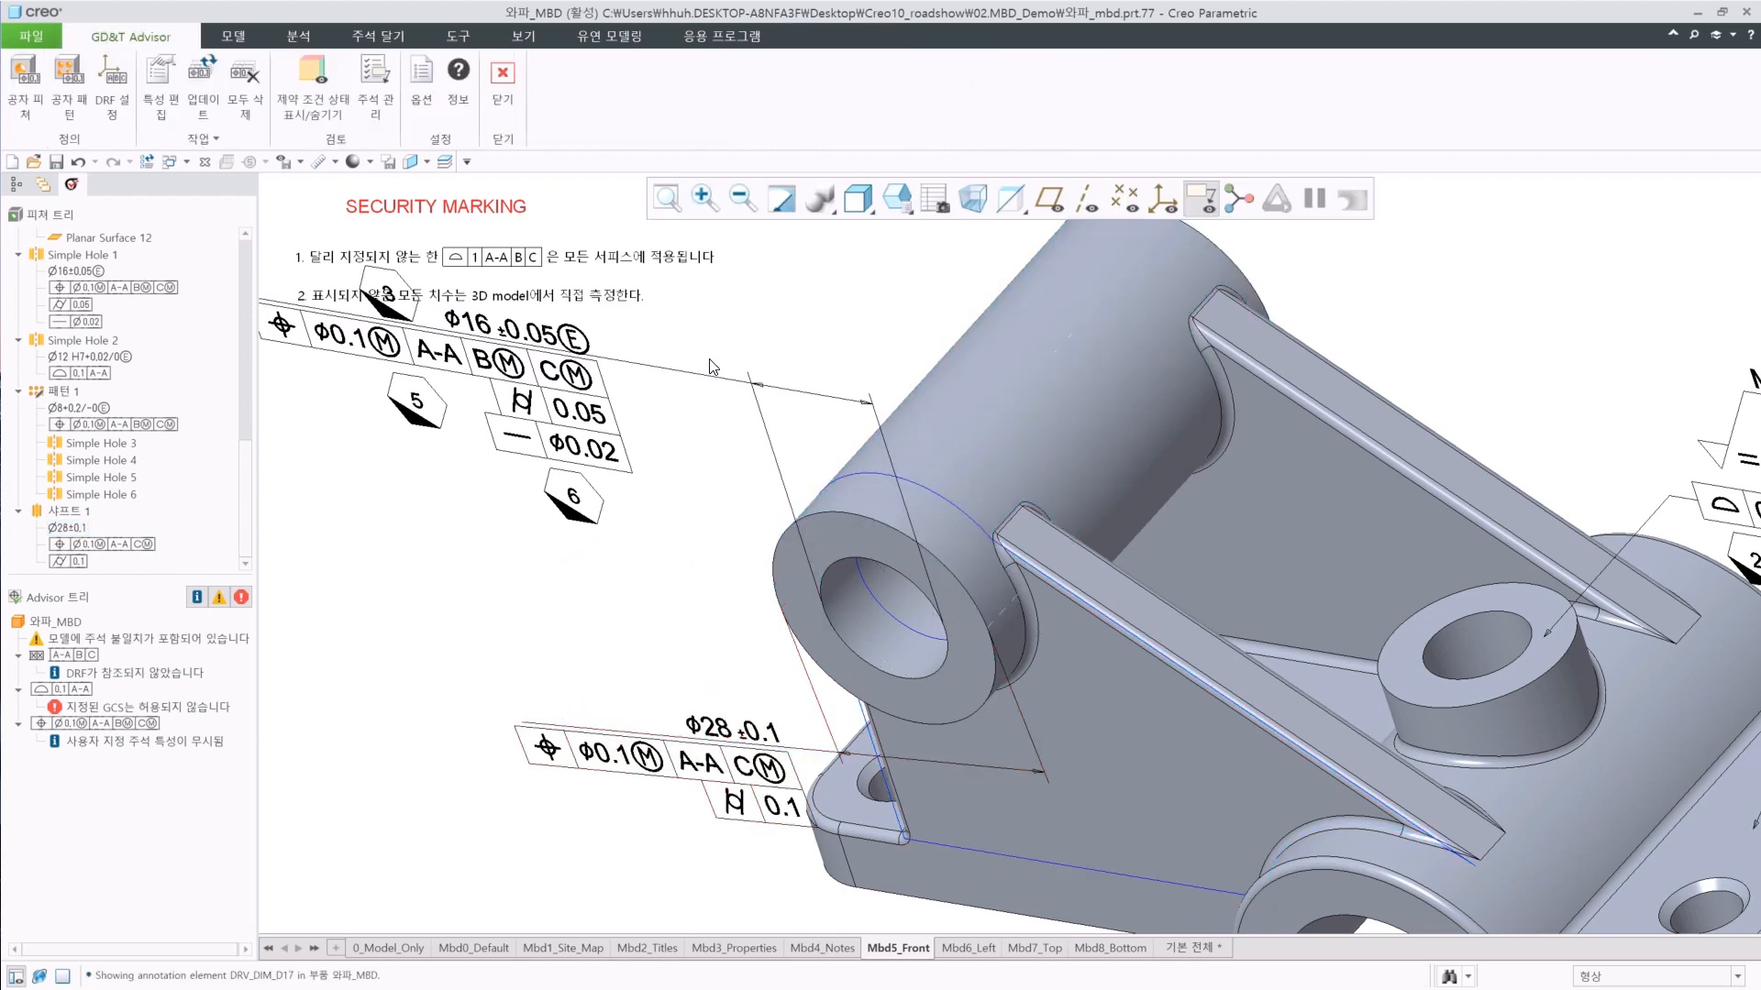
scroll(823, 487, down, 5)
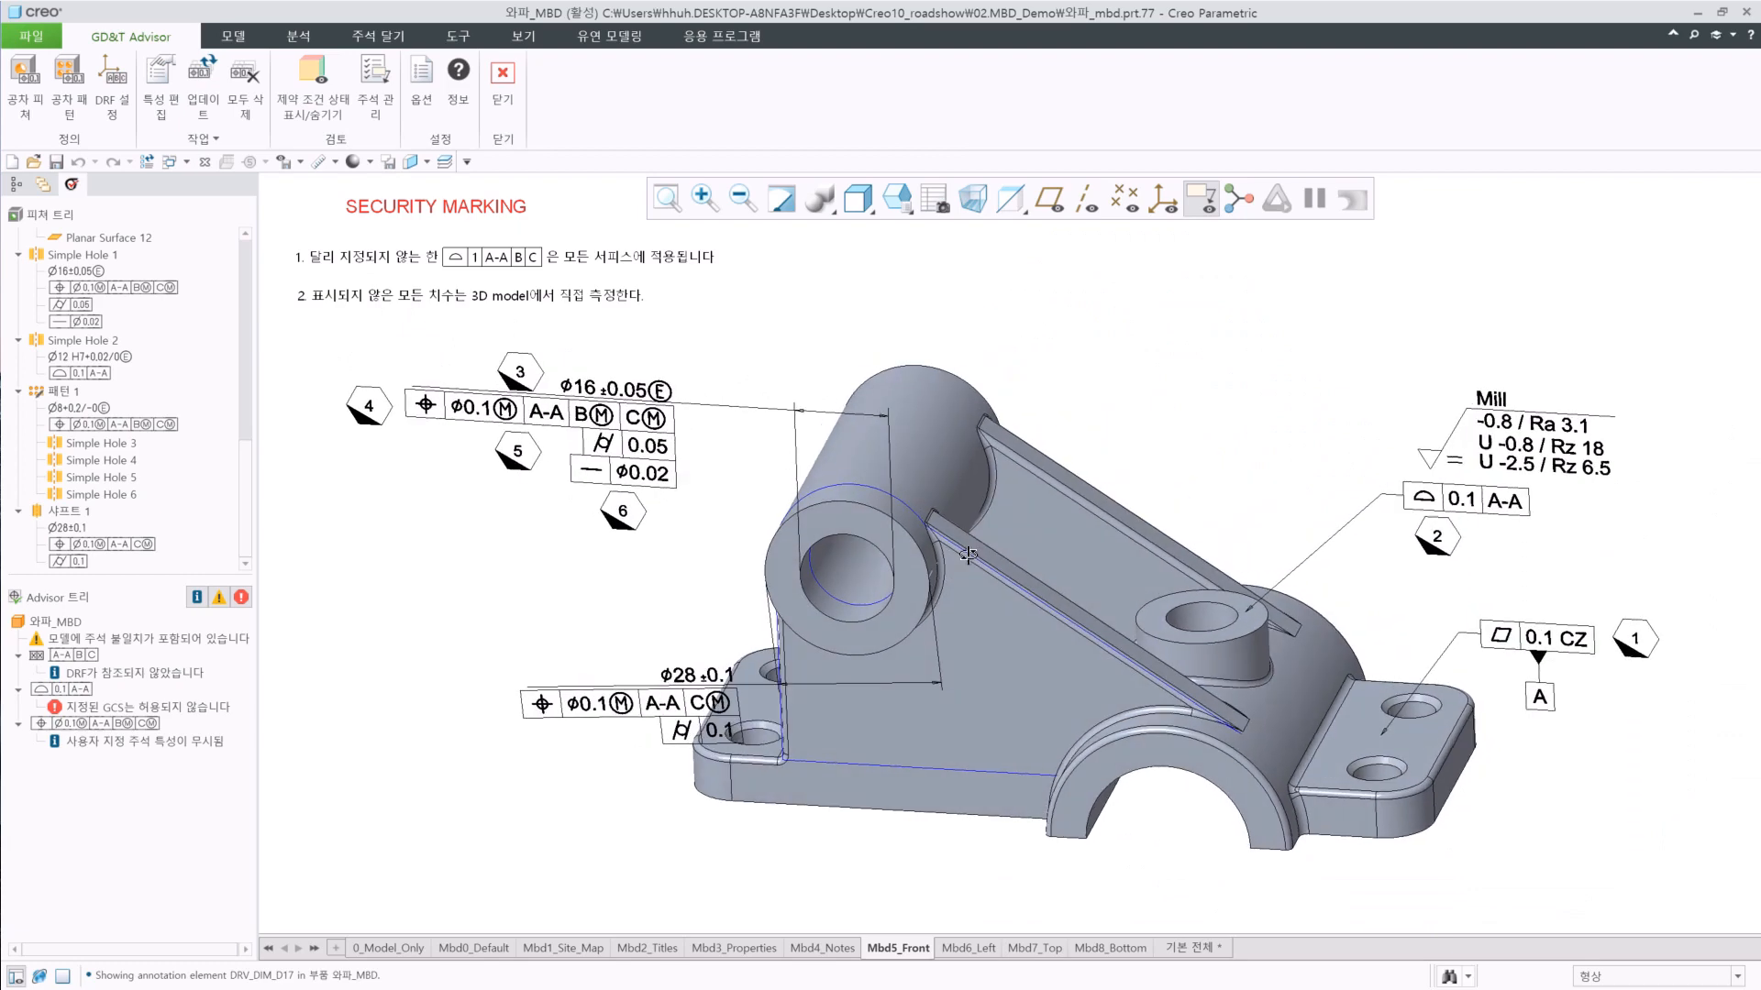
Add a line profile tolerance of 0.2 referenced to datum A-A to the flat web surface between the two ribs.
middle_drag(946, 555, 923, 561)
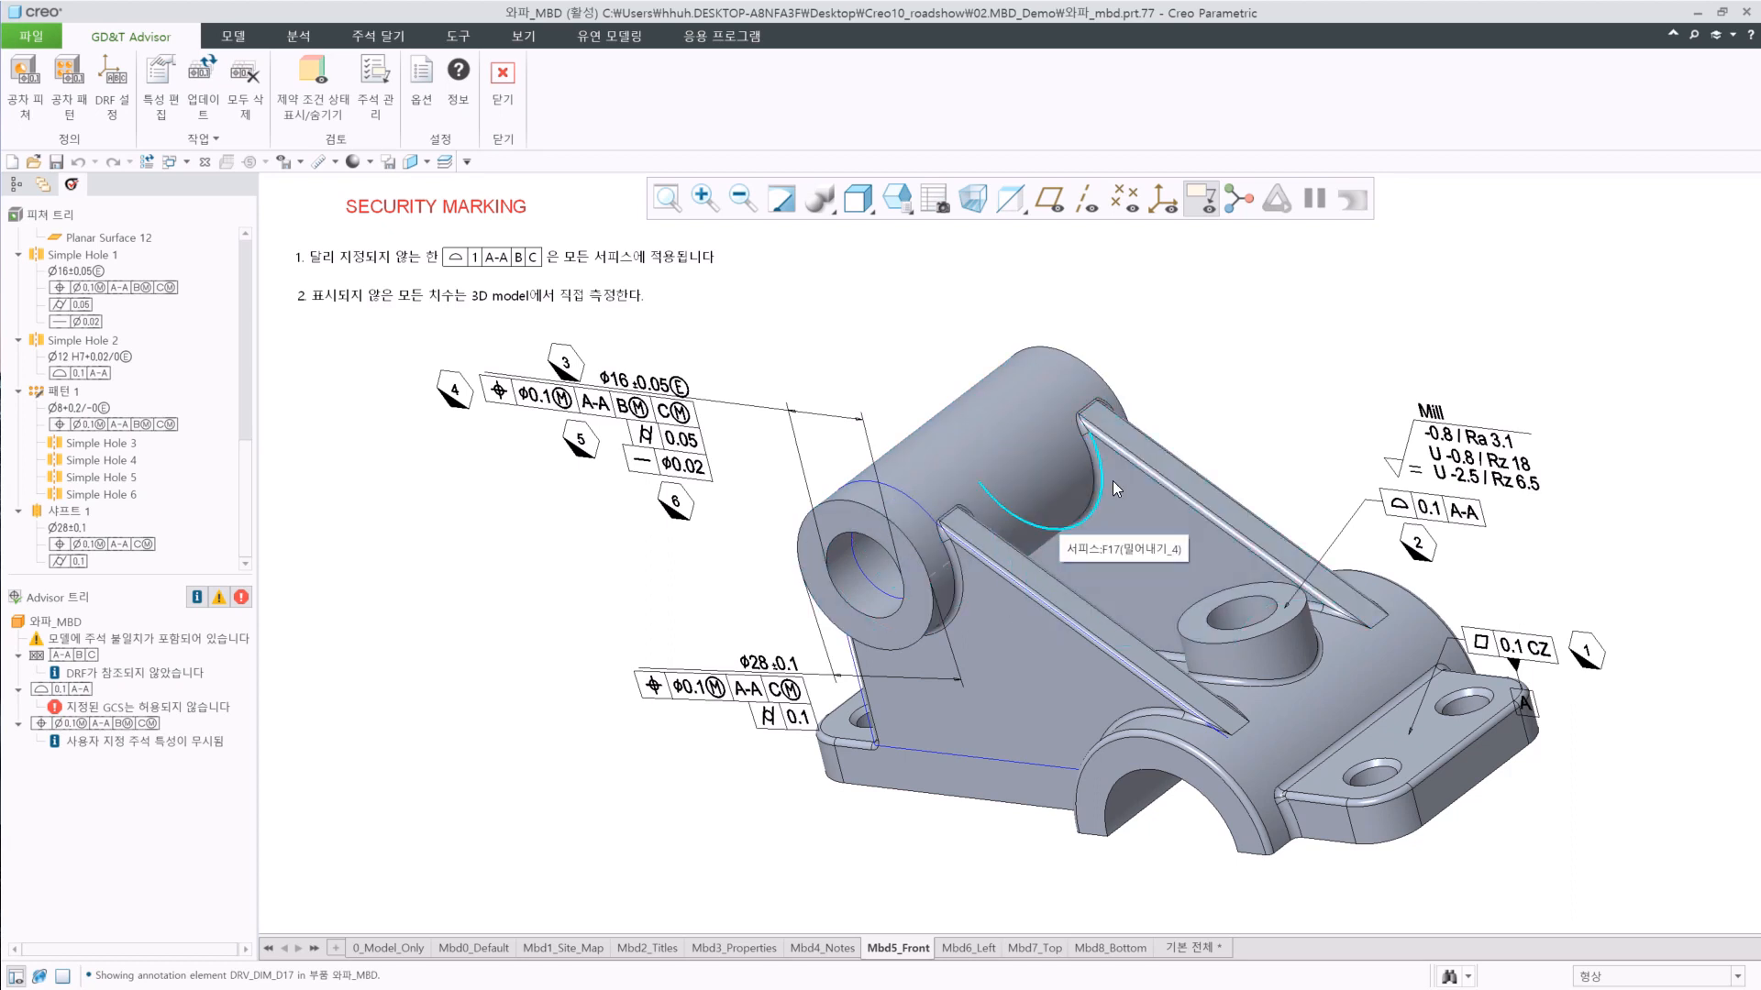
click(1187, 492)
click(45, 81)
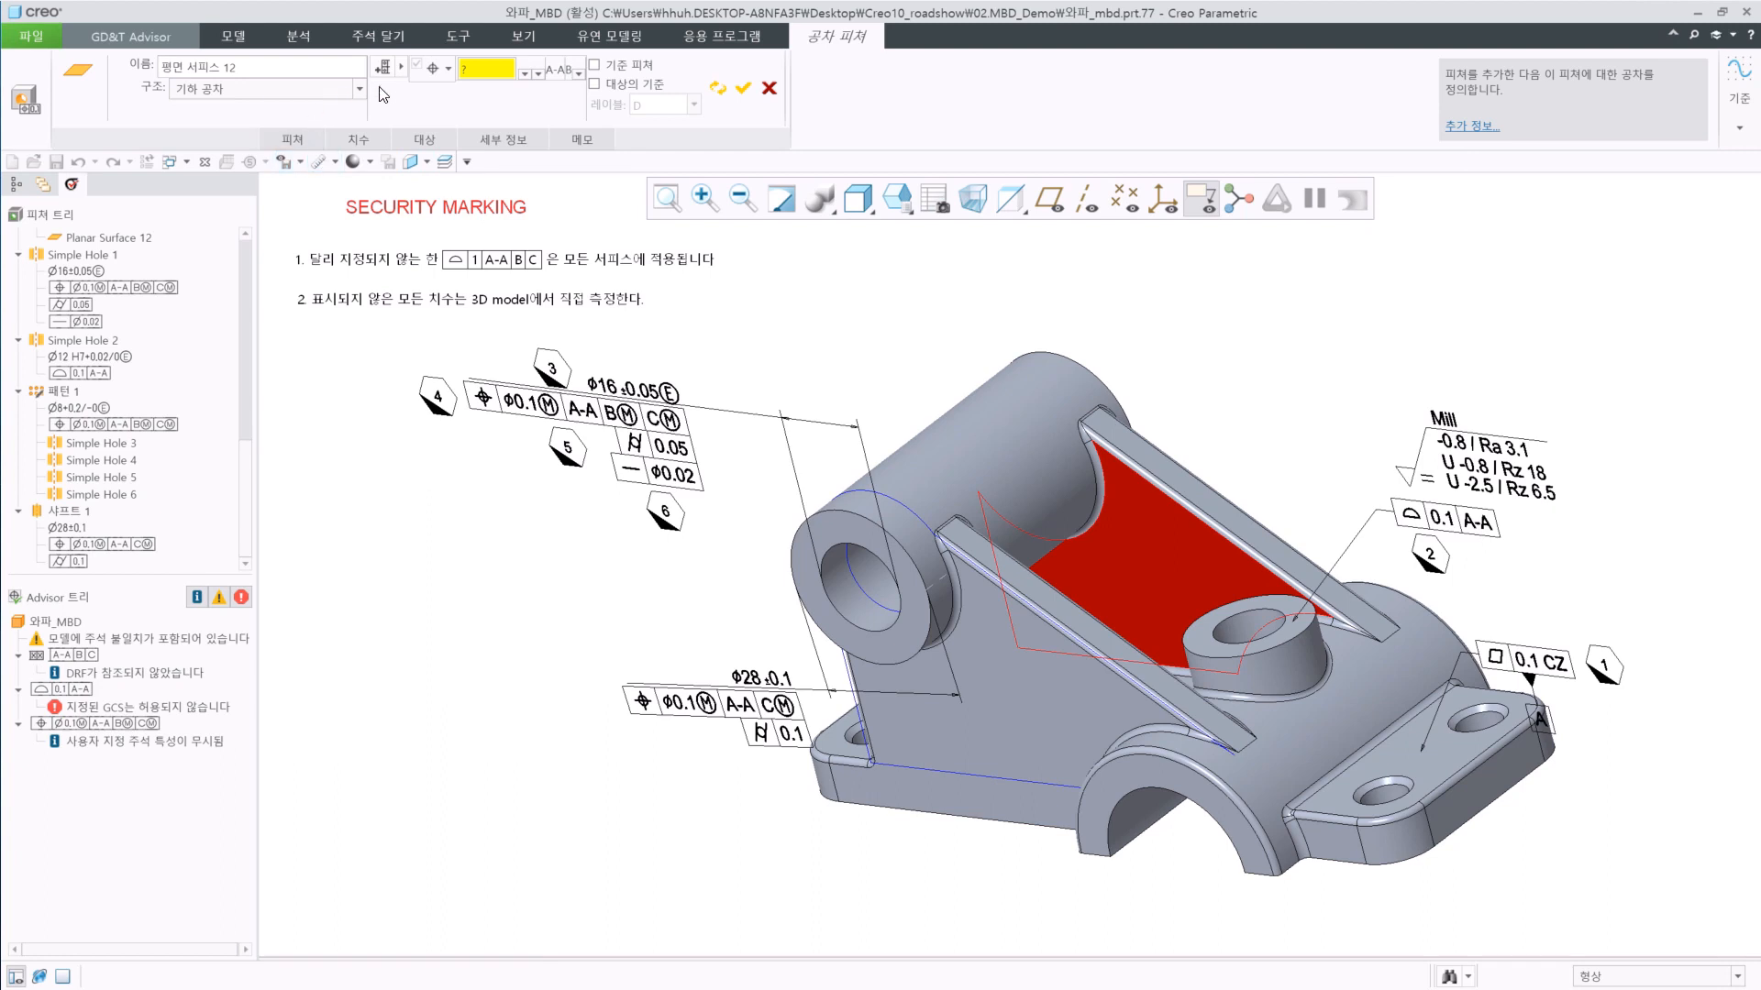
click(448, 68)
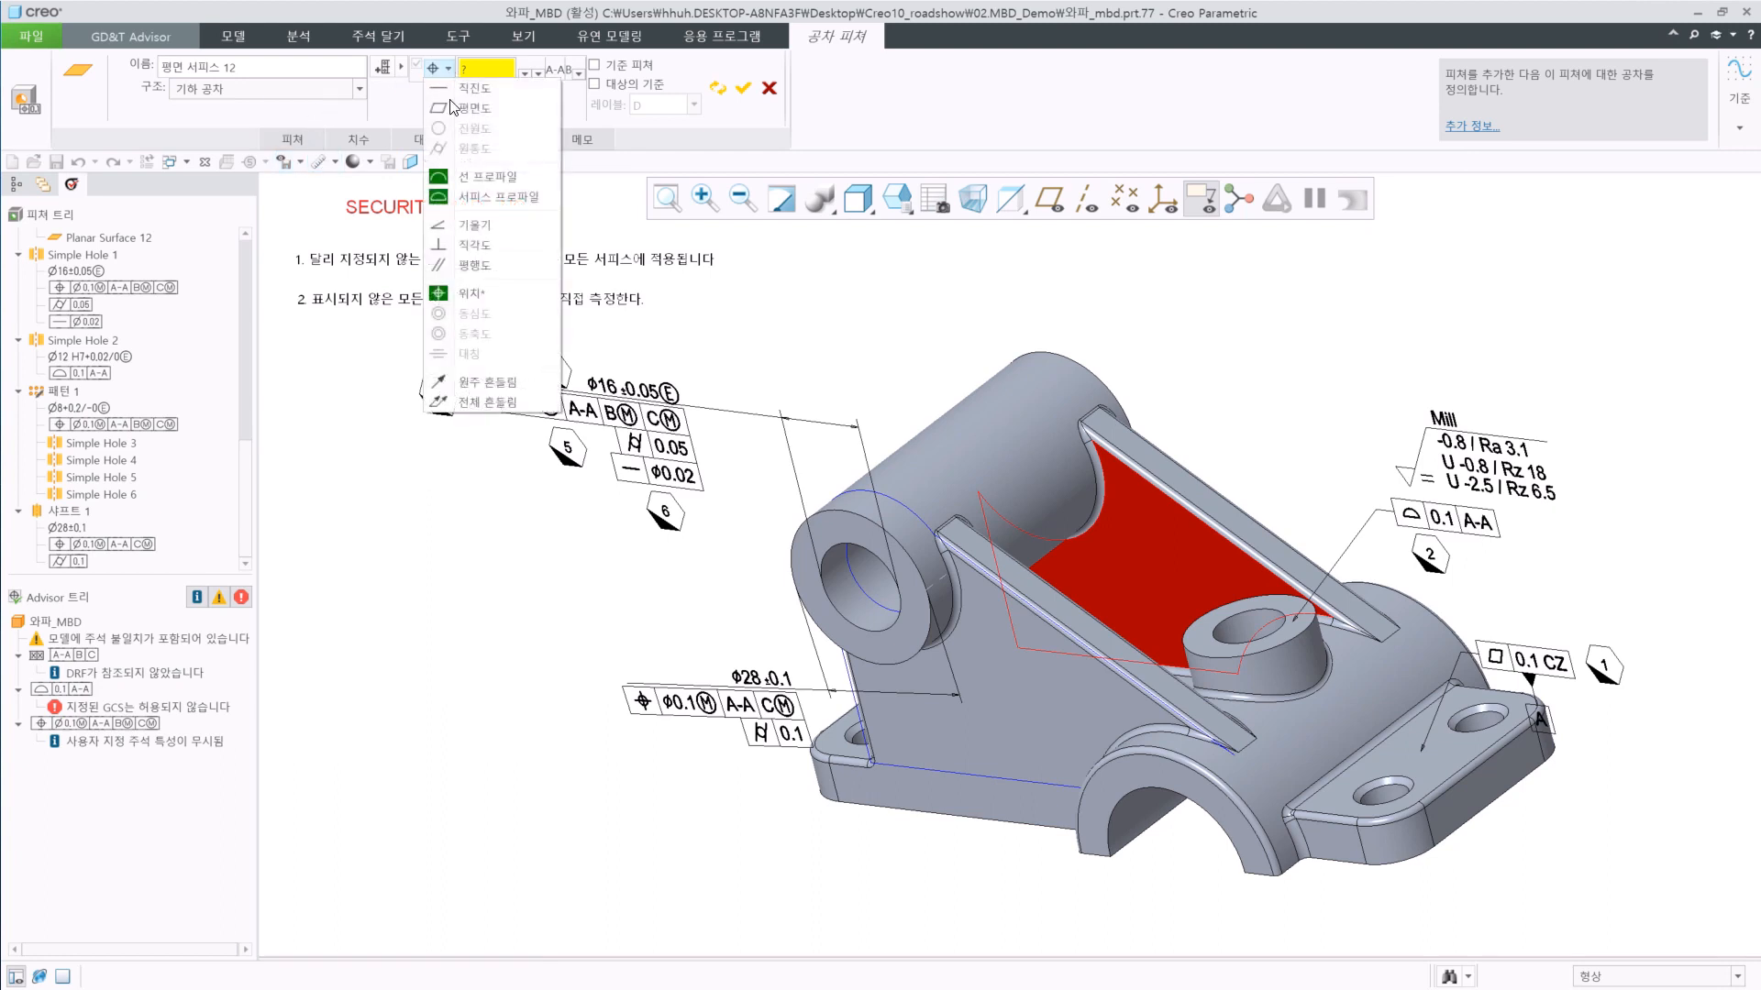
click(467, 177)
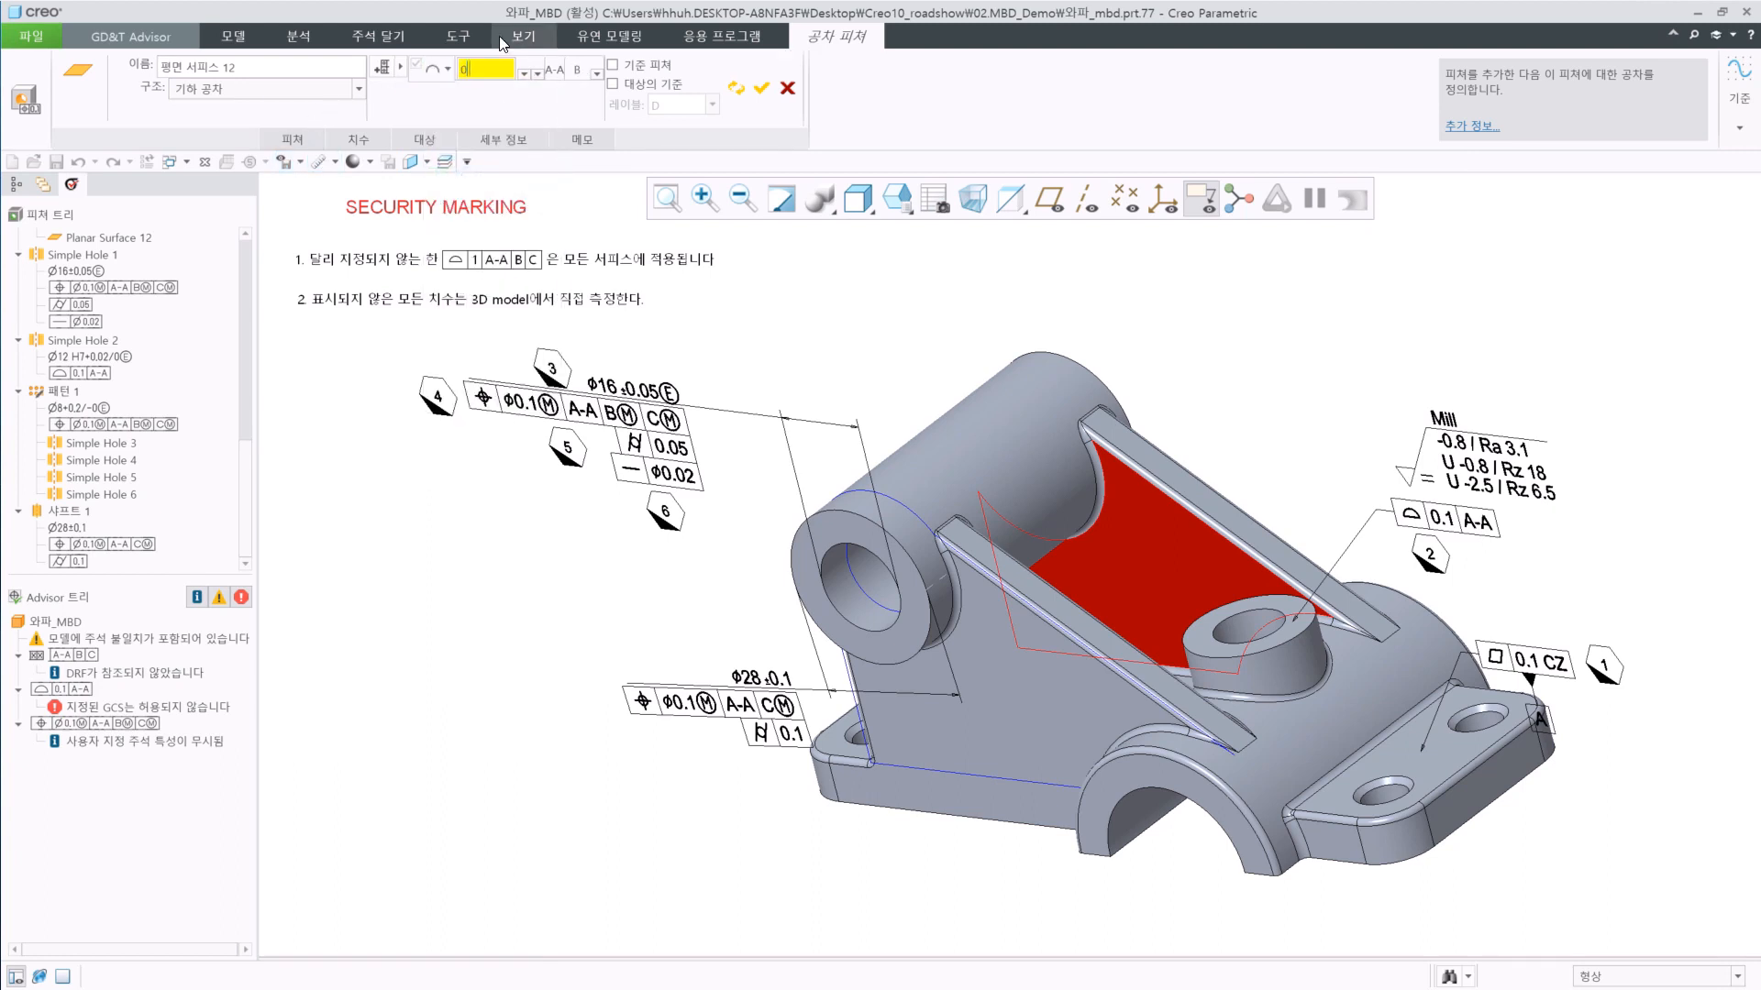
key(Return)
click(595, 76)
click(632, 171)
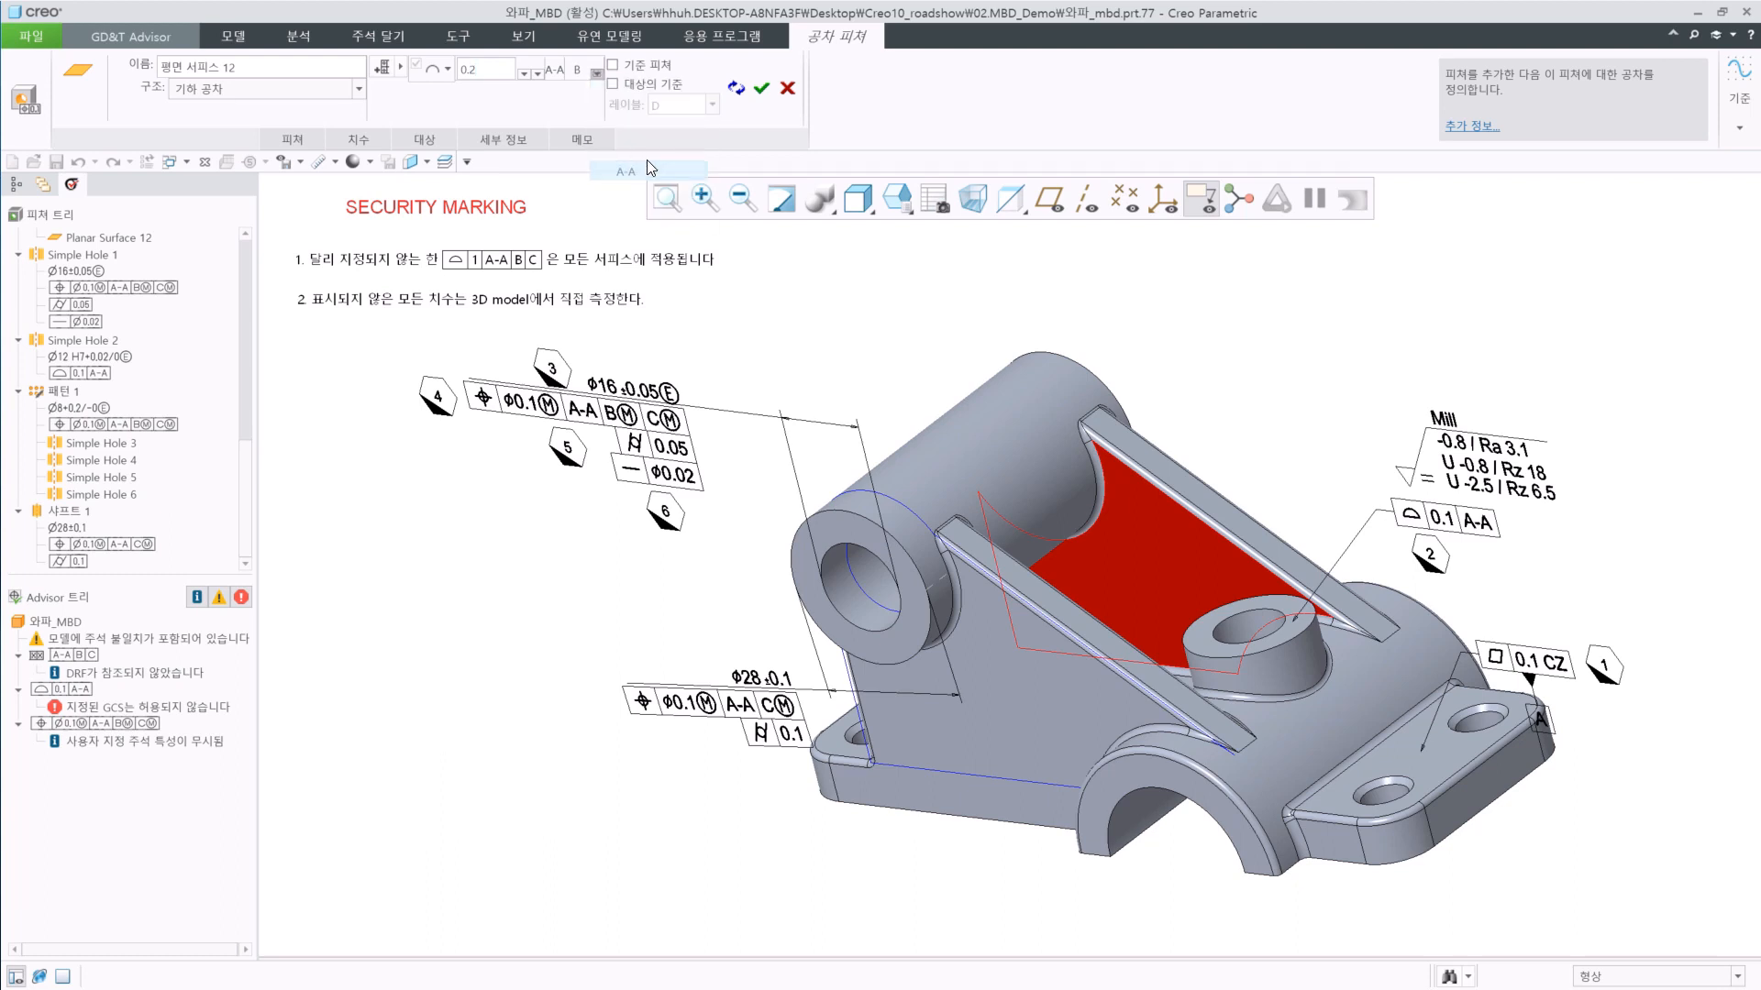
click(735, 88)
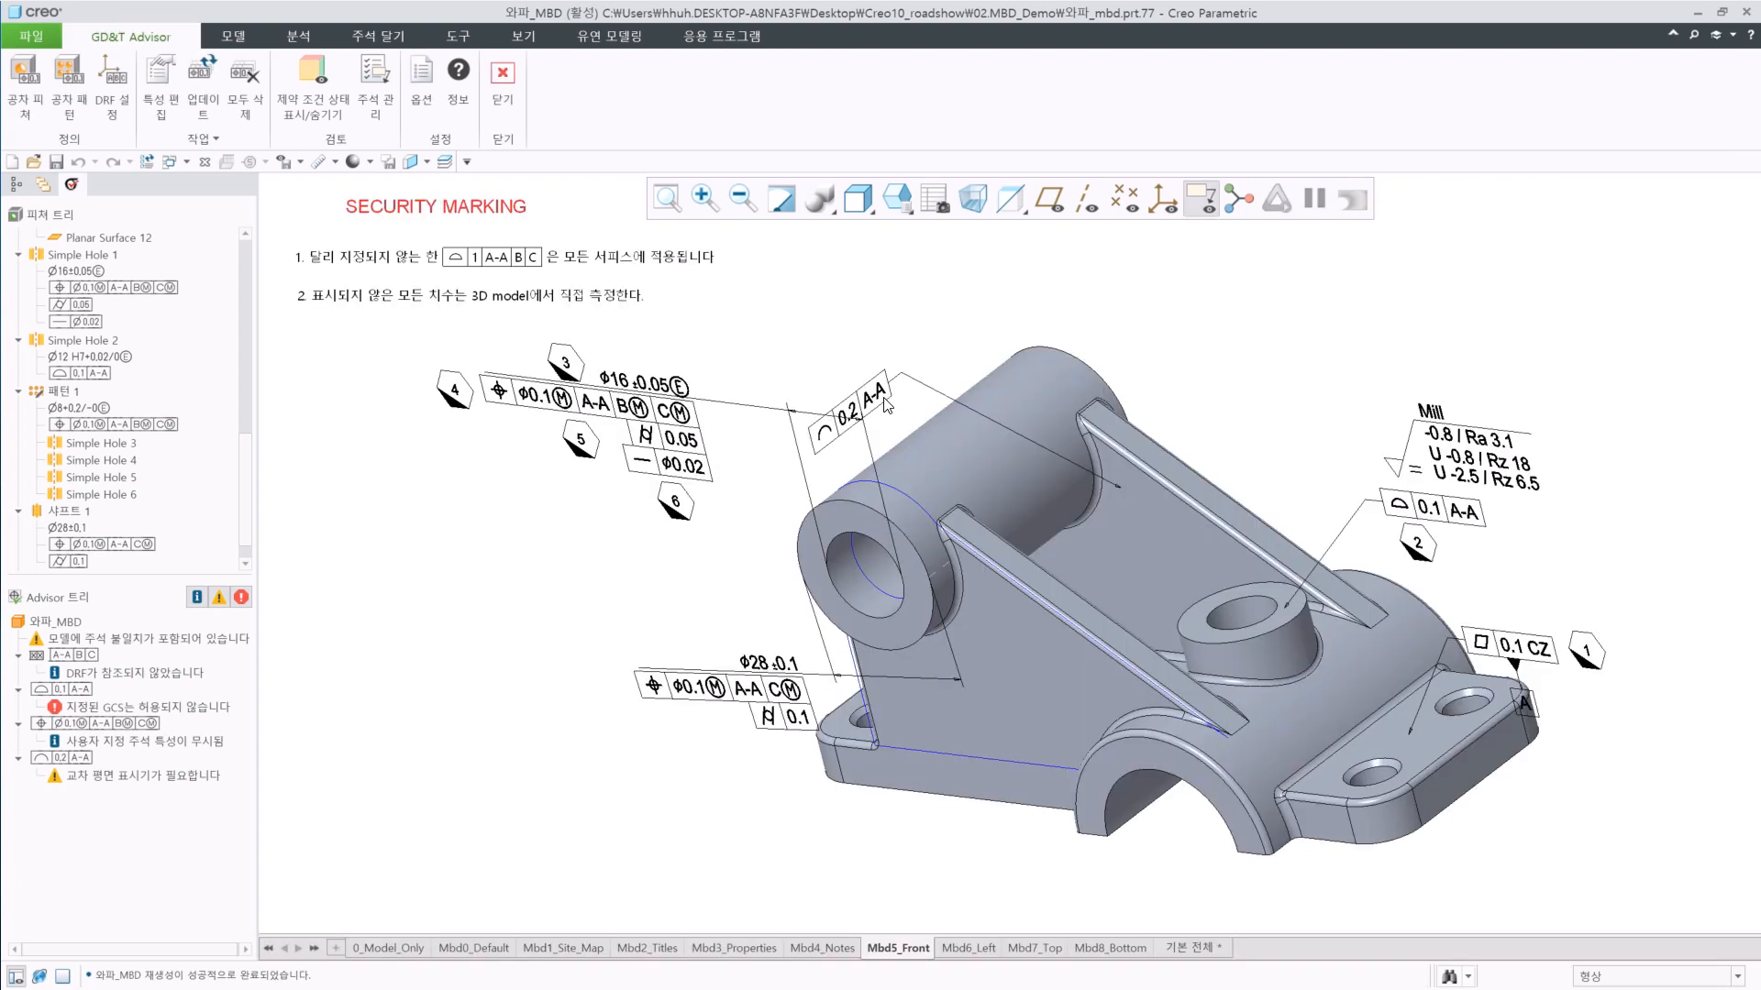
Move the 0.2 line profile tolerance frame onto the plane of the flat web surface between the ribs.
click(878, 404)
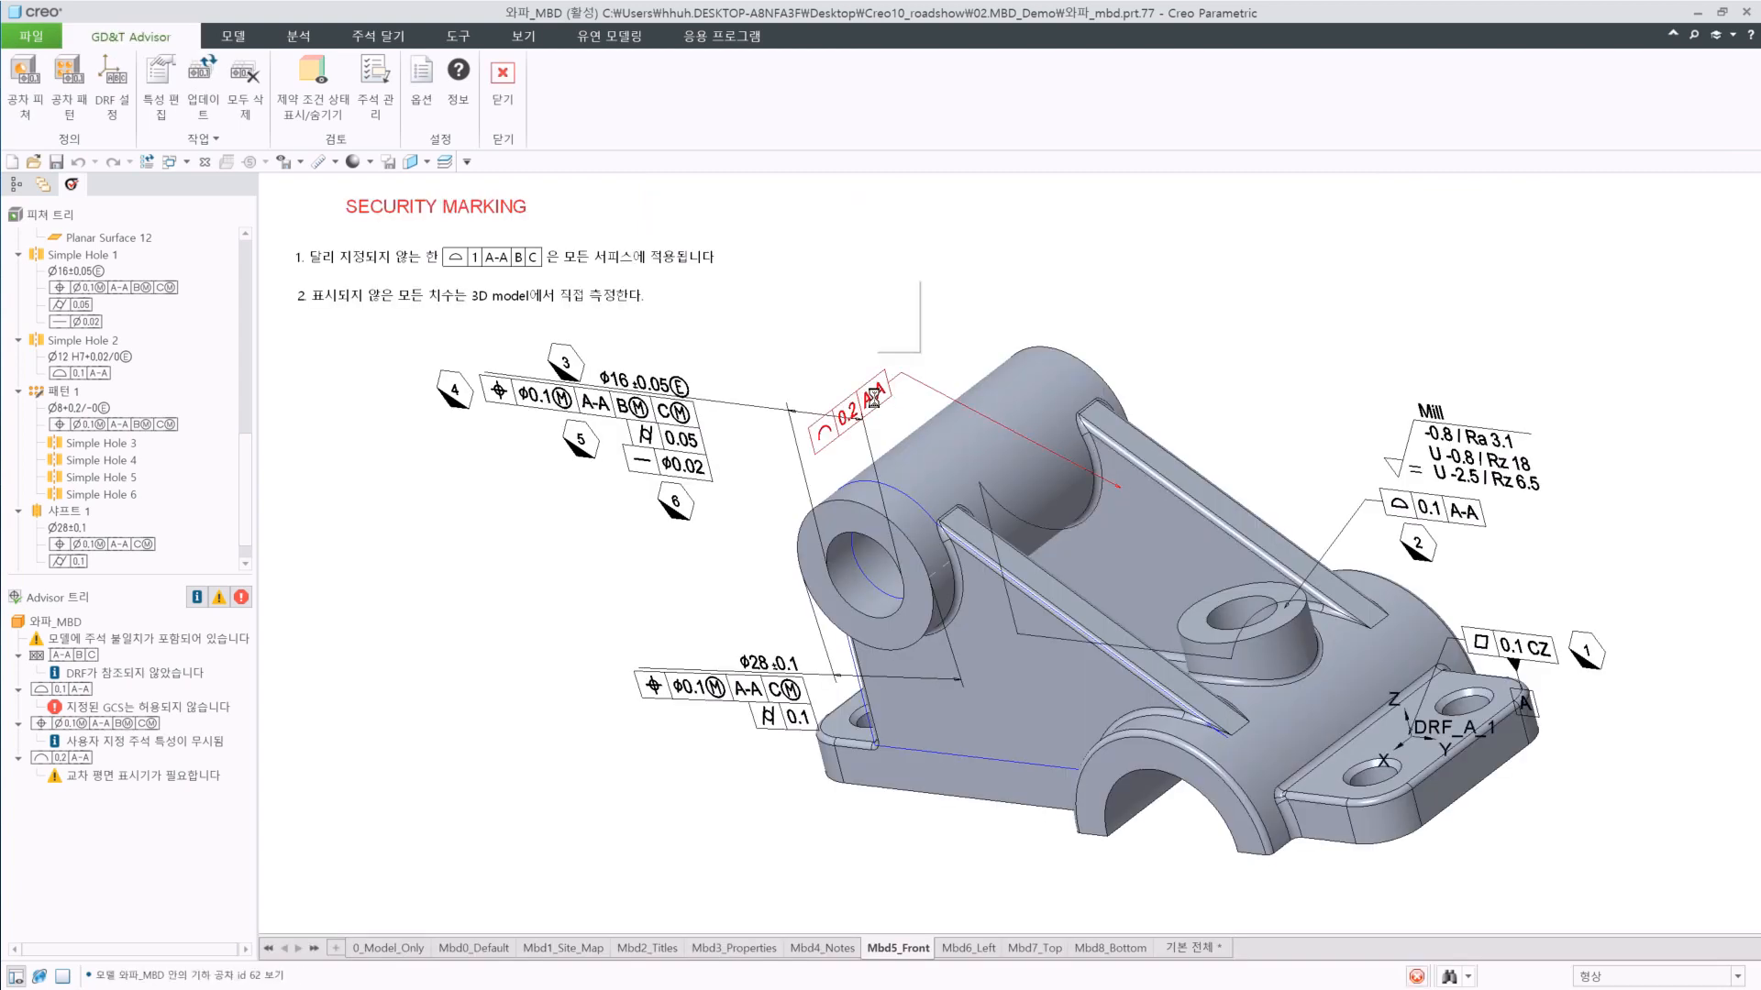
right_click(878, 405)
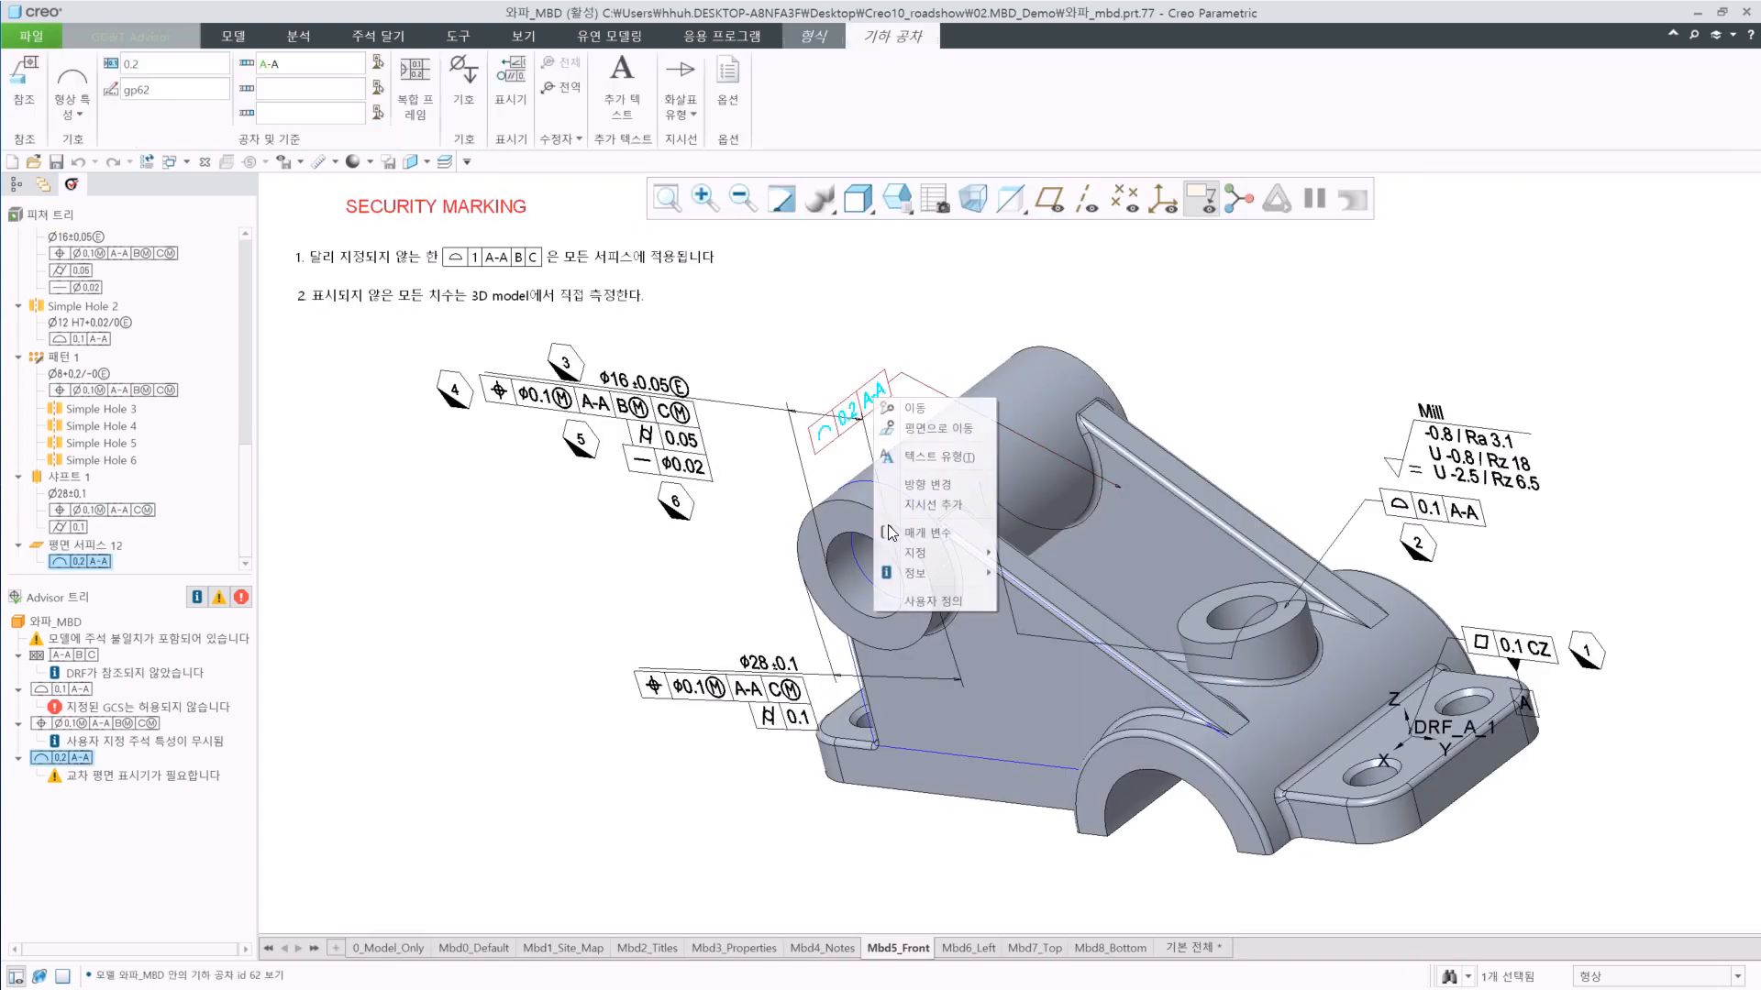
click(931, 428)
click(1137, 488)
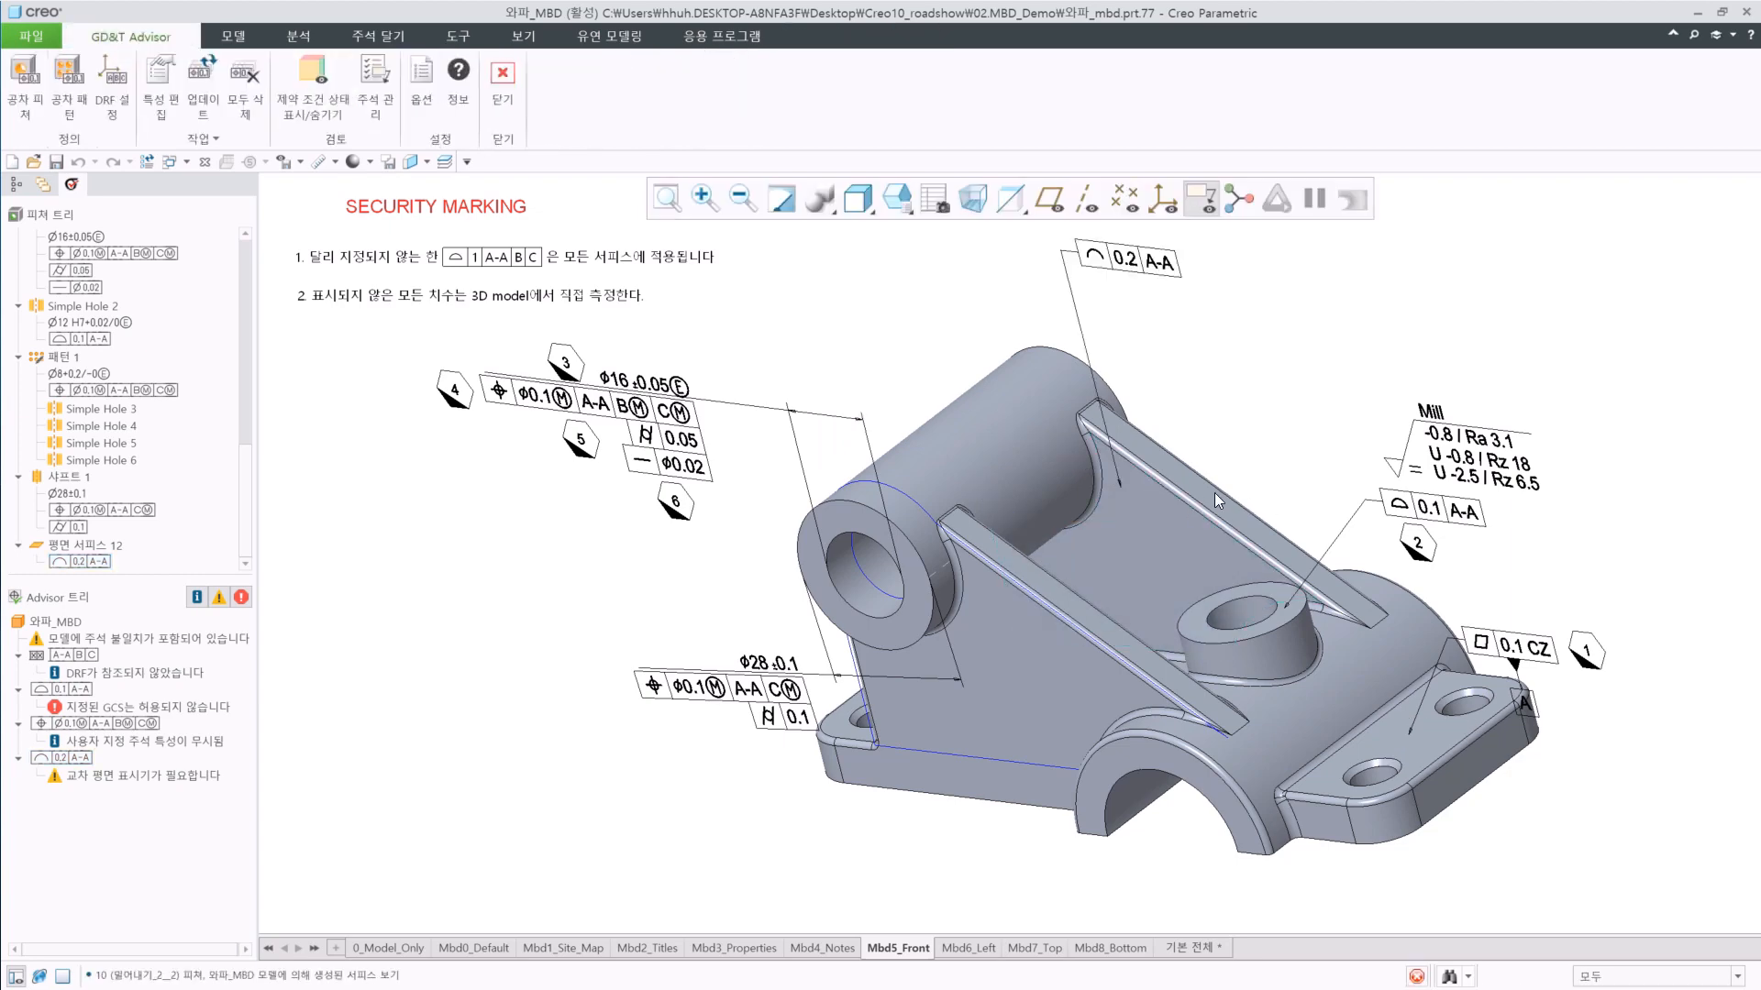
Reposition the 0.2 line profile frame closer to the model, just above the sloping rib.
mouse_move(1219, 496)
middle_down()
mouse_move(1281, 459)
mouse_move(1238, 477)
mouse_move(1171, 421)
middle_up()
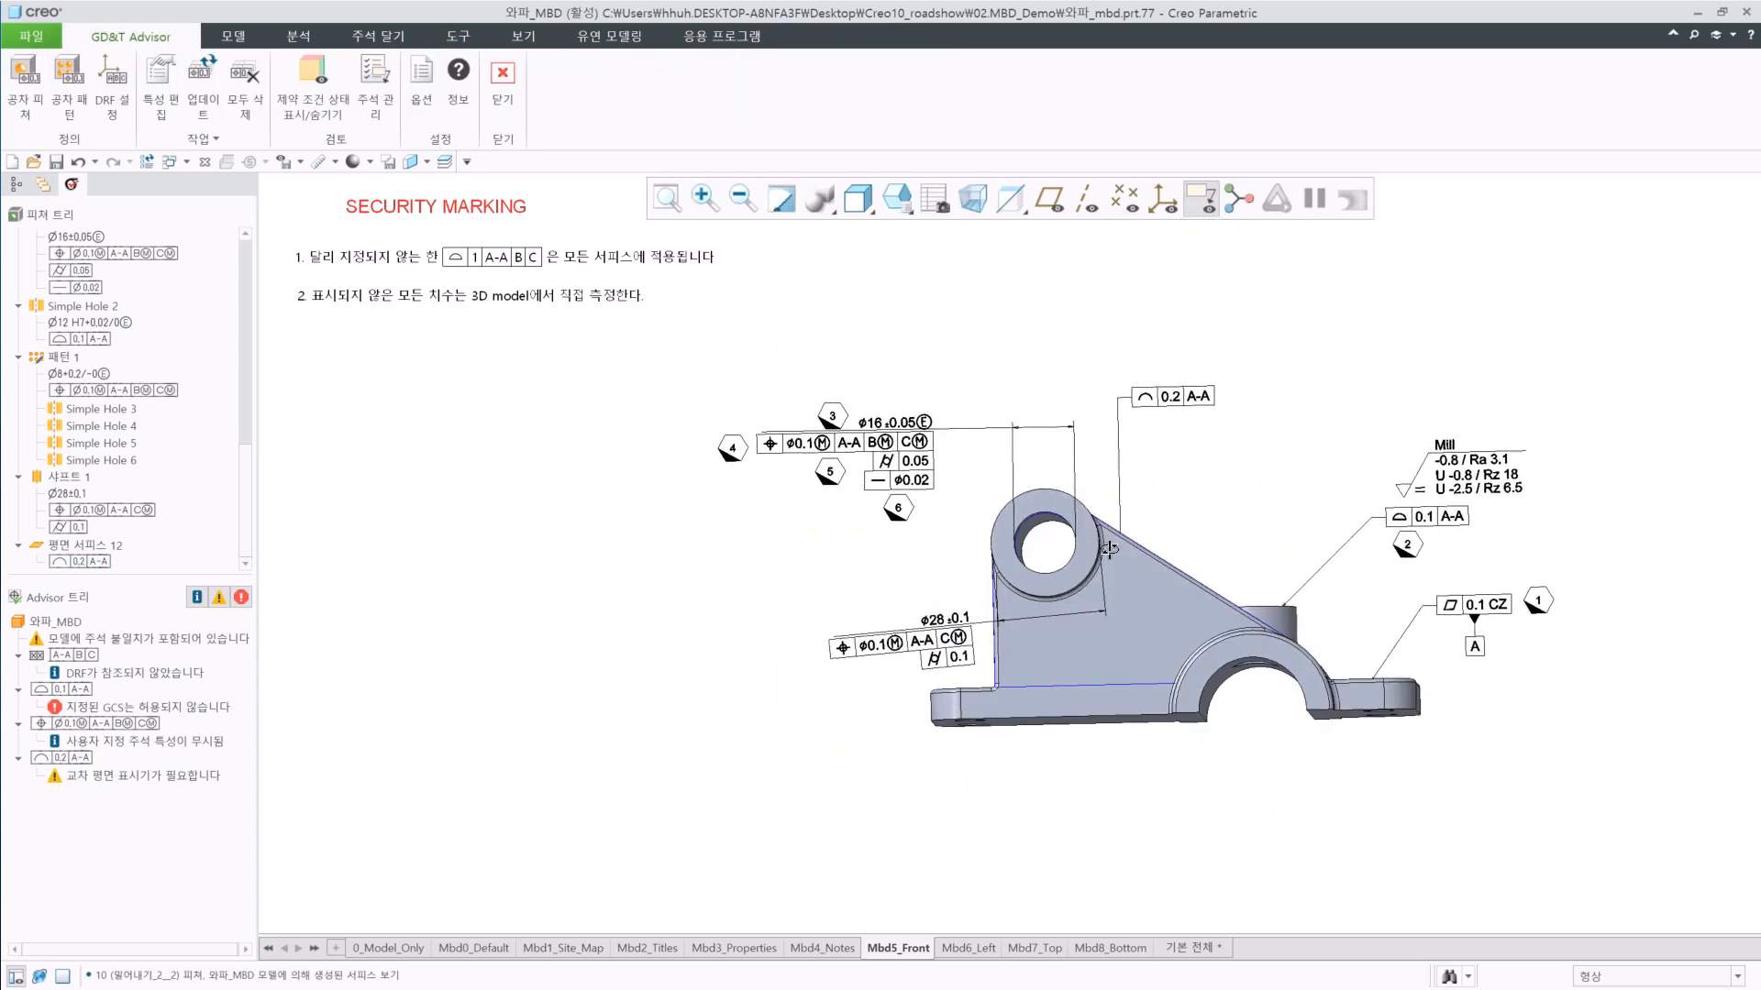
click(1160, 358)
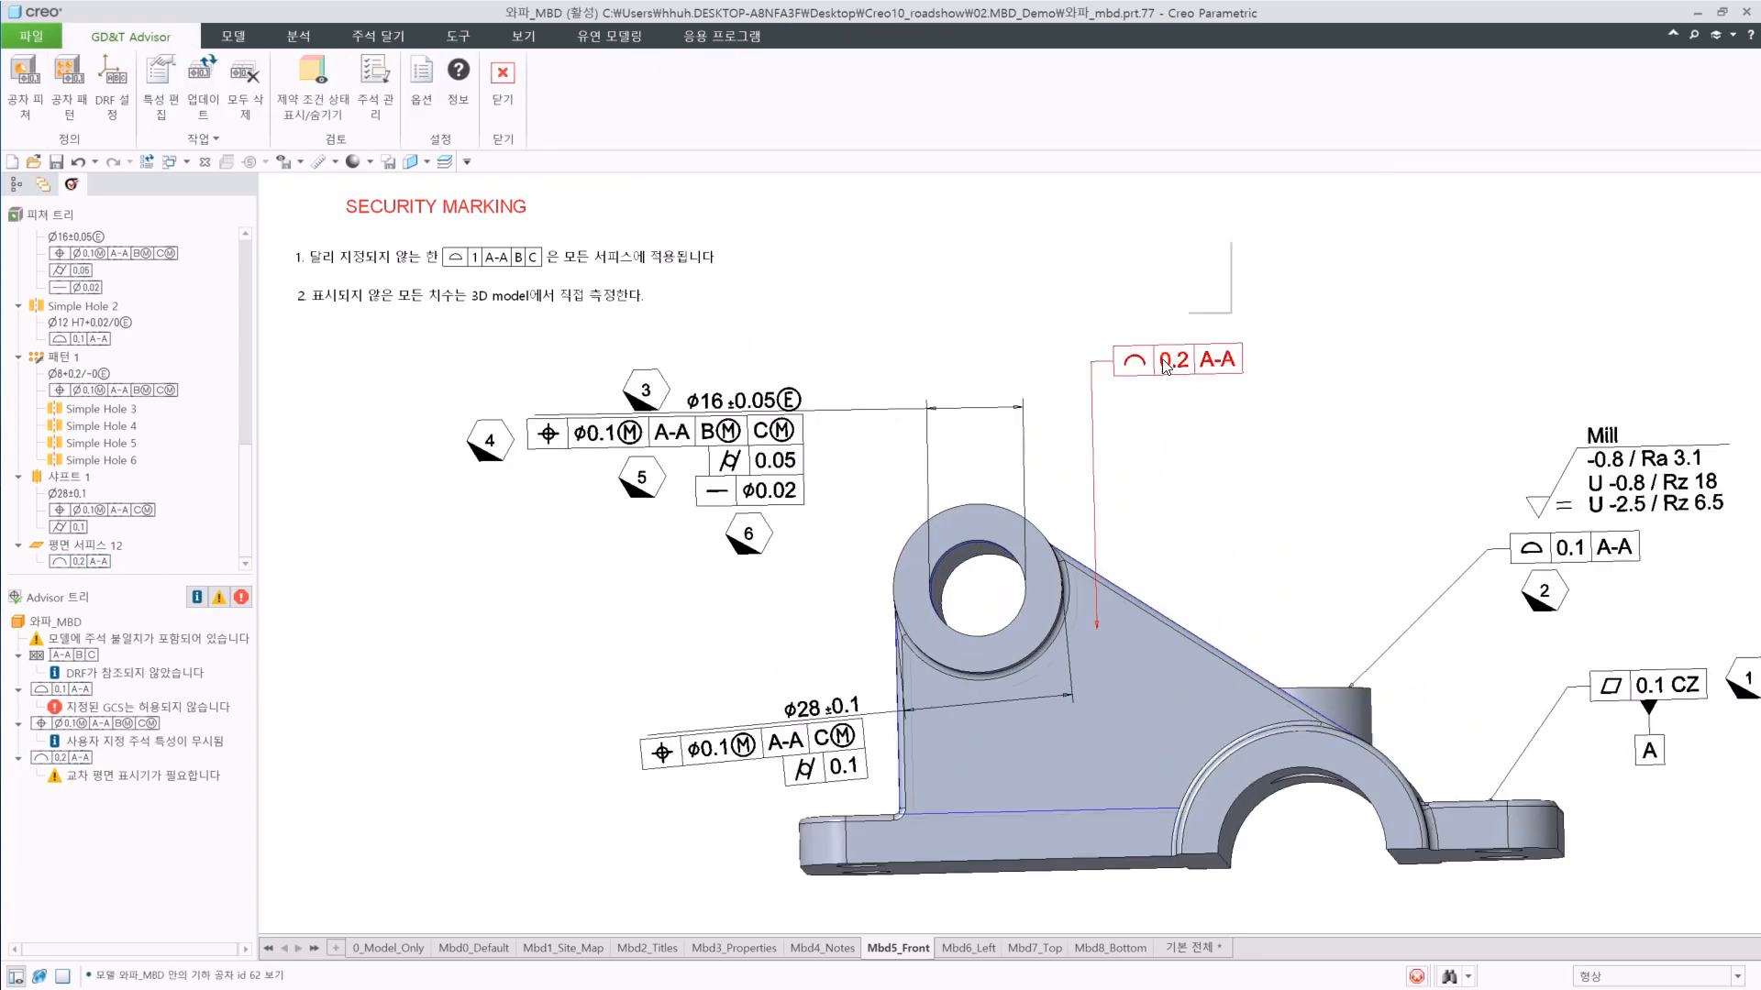
drag(1160, 359, 1208, 488)
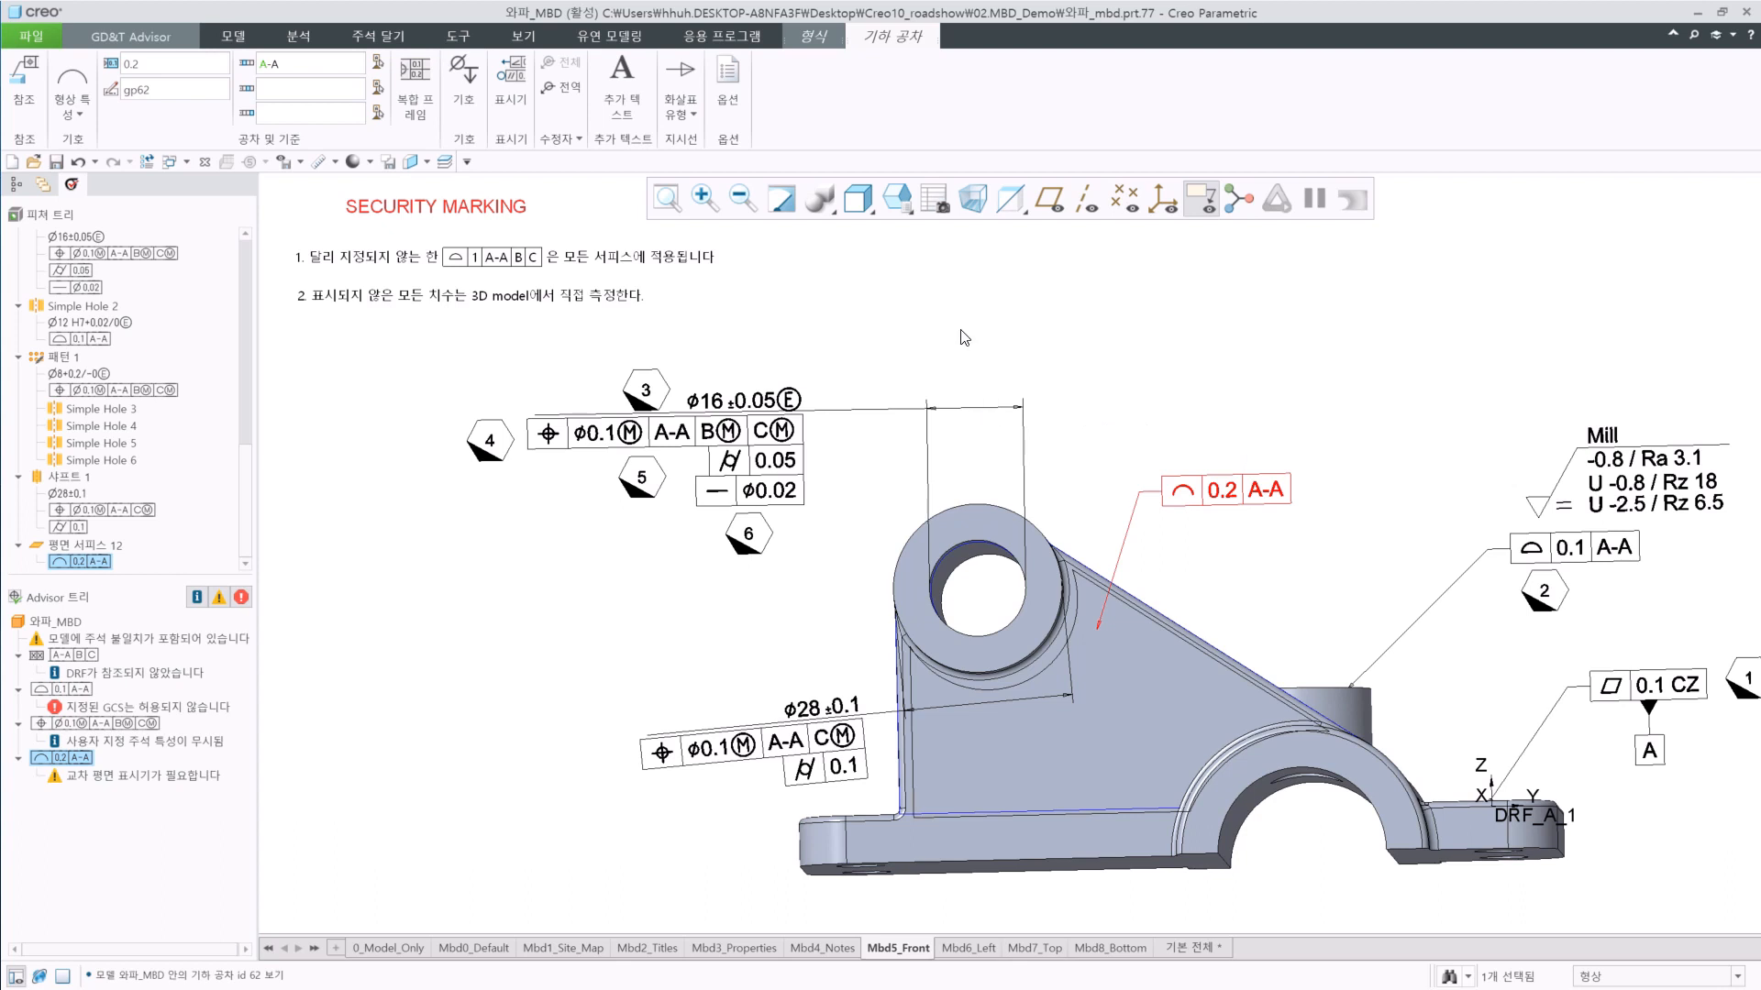
Check the missing-indicator warning and add an intersection plane indicator to the 0.2 line profile tolerance.
click(154, 784)
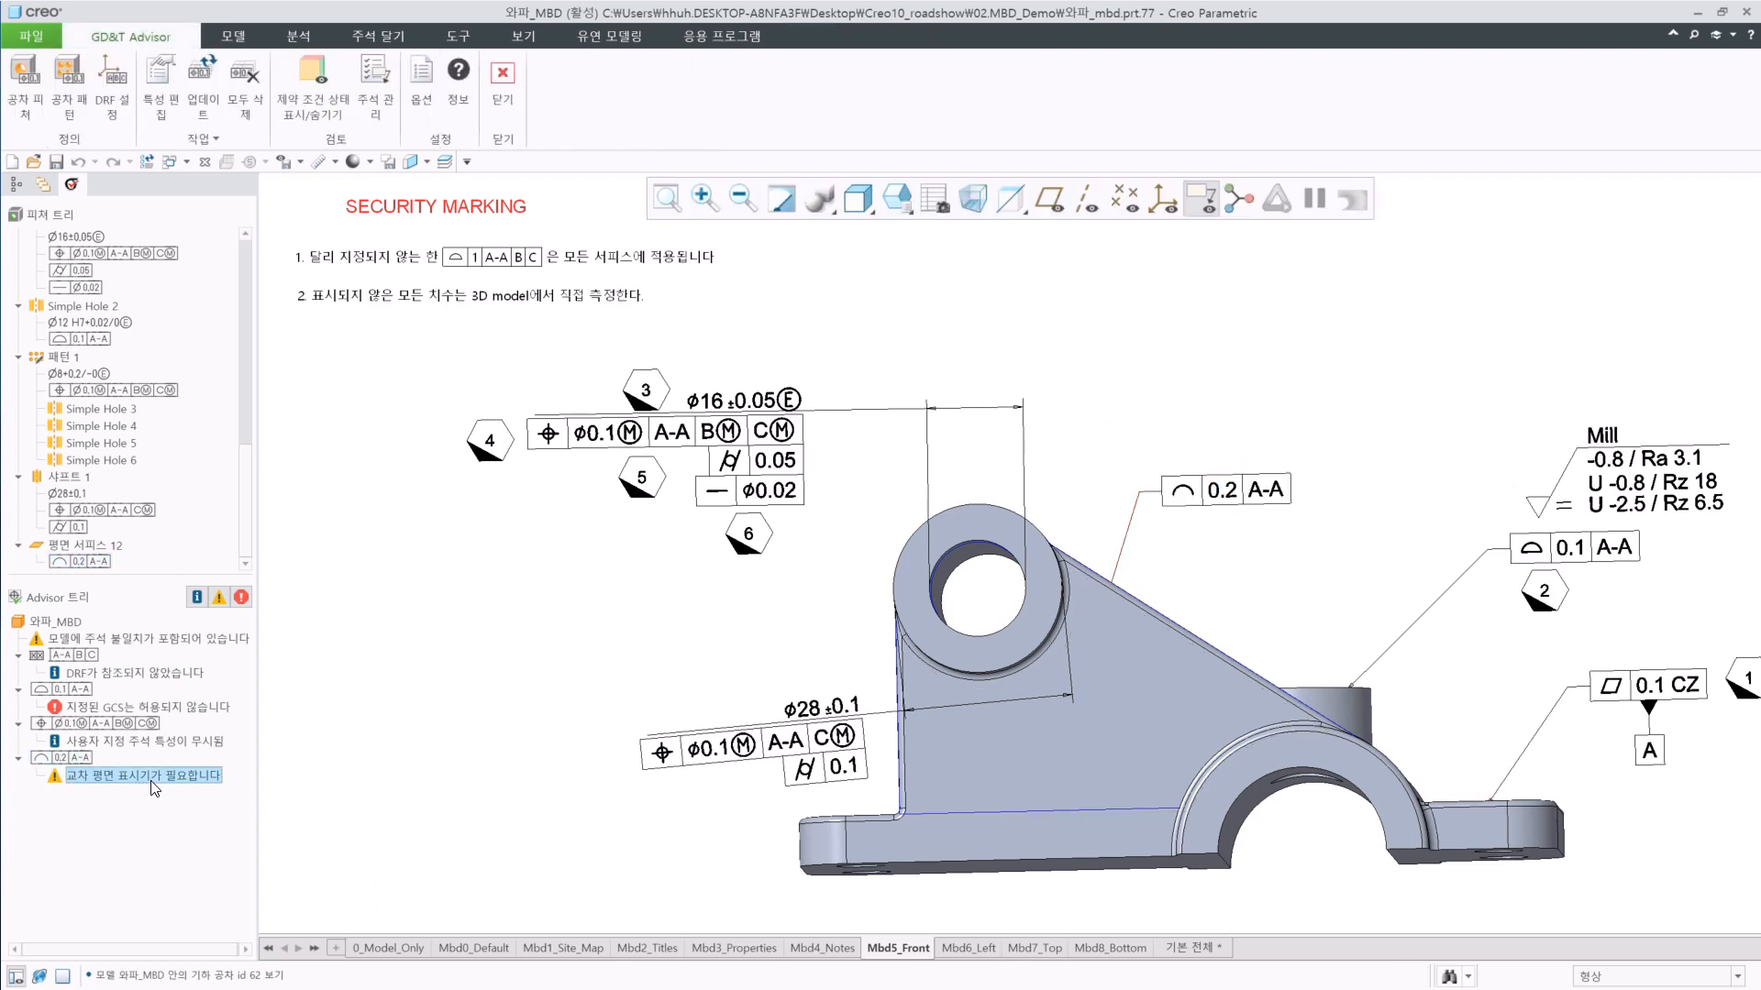
click(1303, 493)
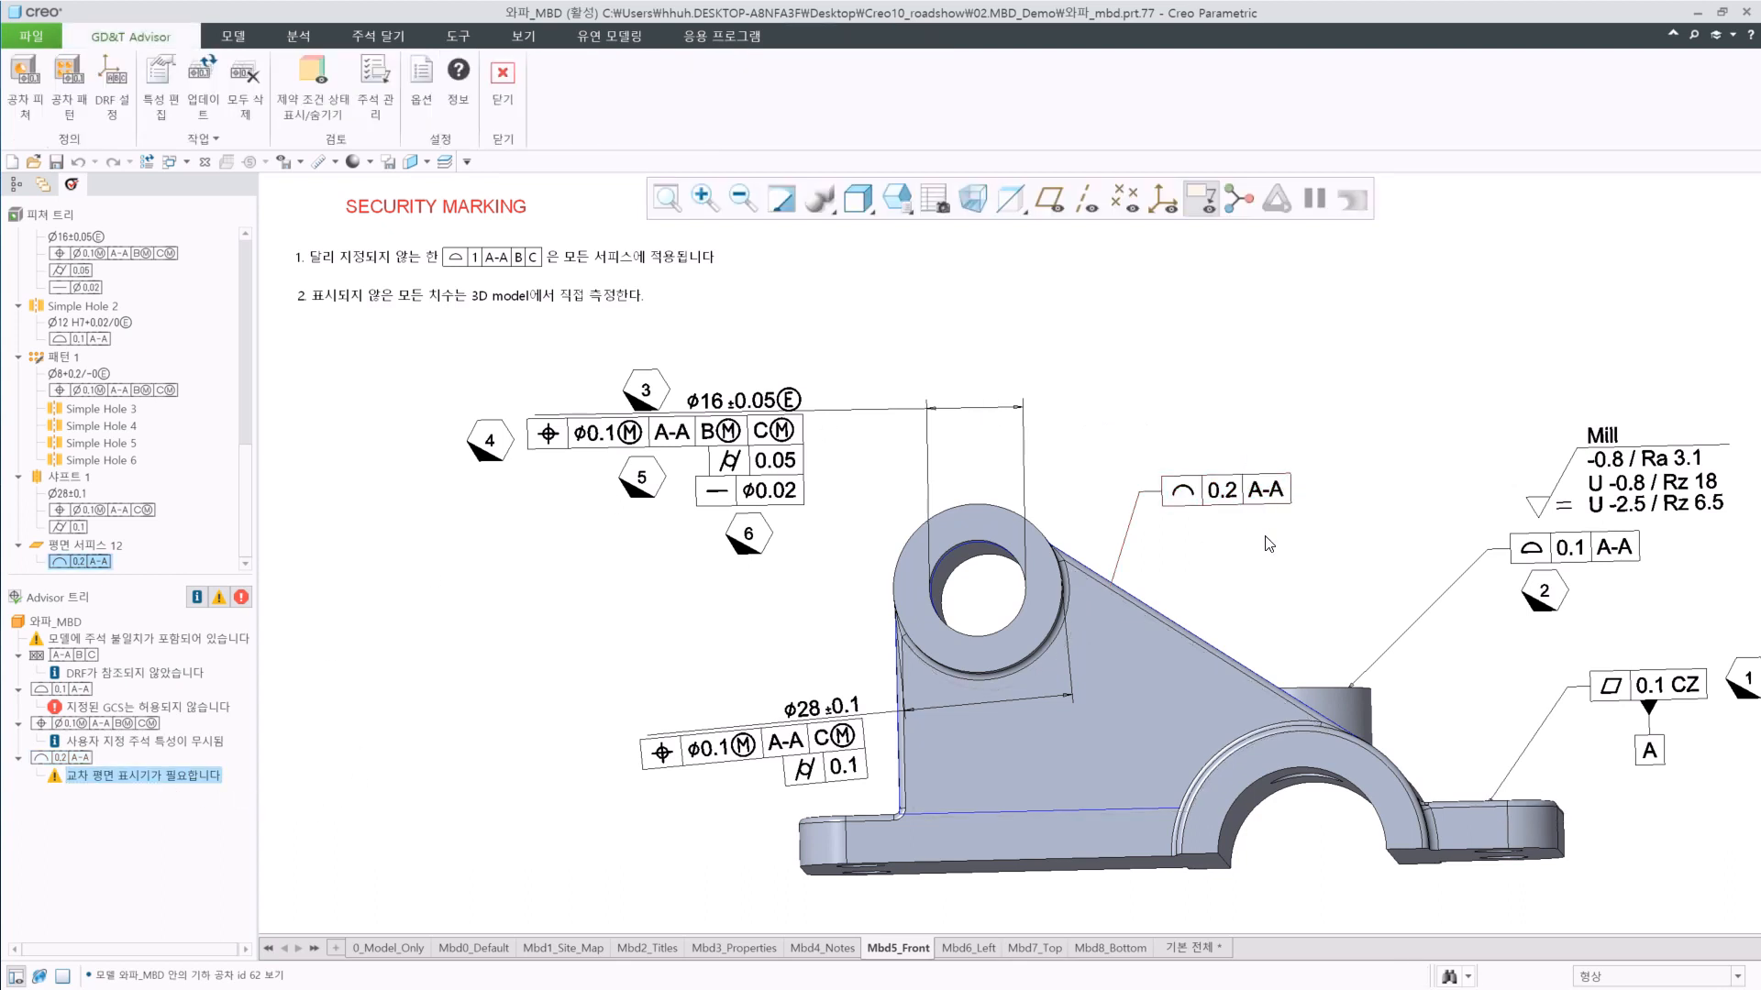
click(1215, 490)
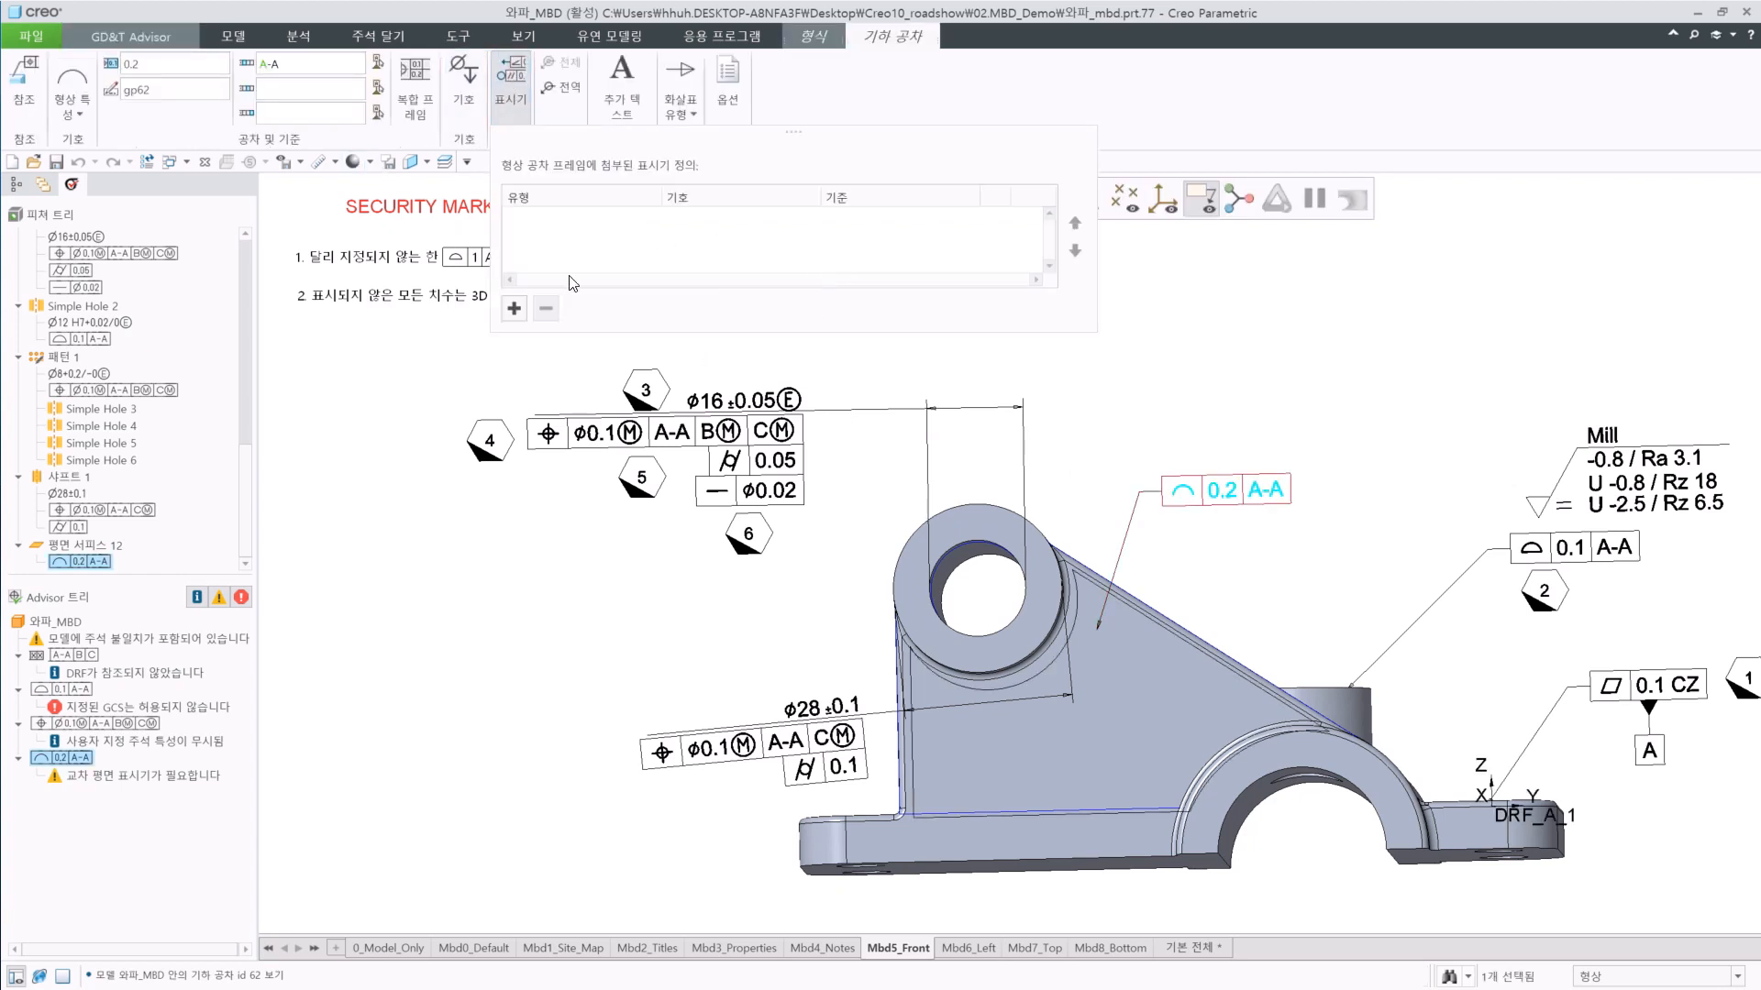
click(513, 308)
click(565, 218)
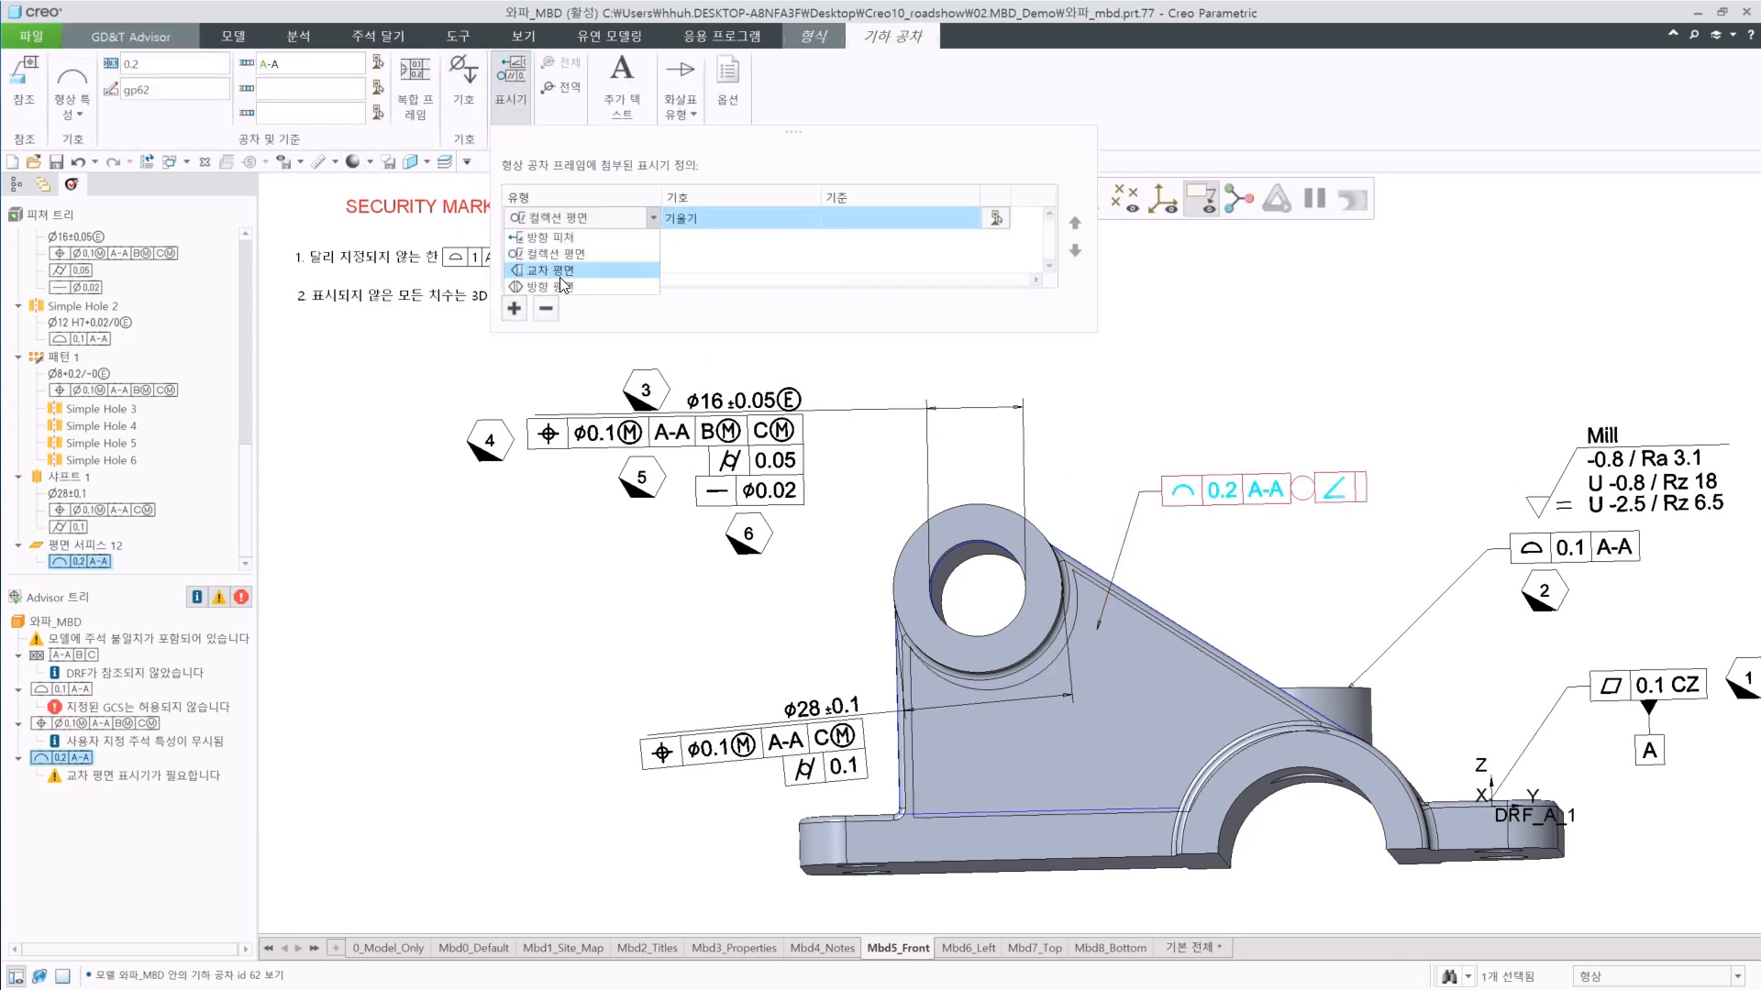
click(561, 257)
Set the intersection plane indicator to parallelism with datum B and update the GD&T Advisor data.
click(748, 229)
click(747, 229)
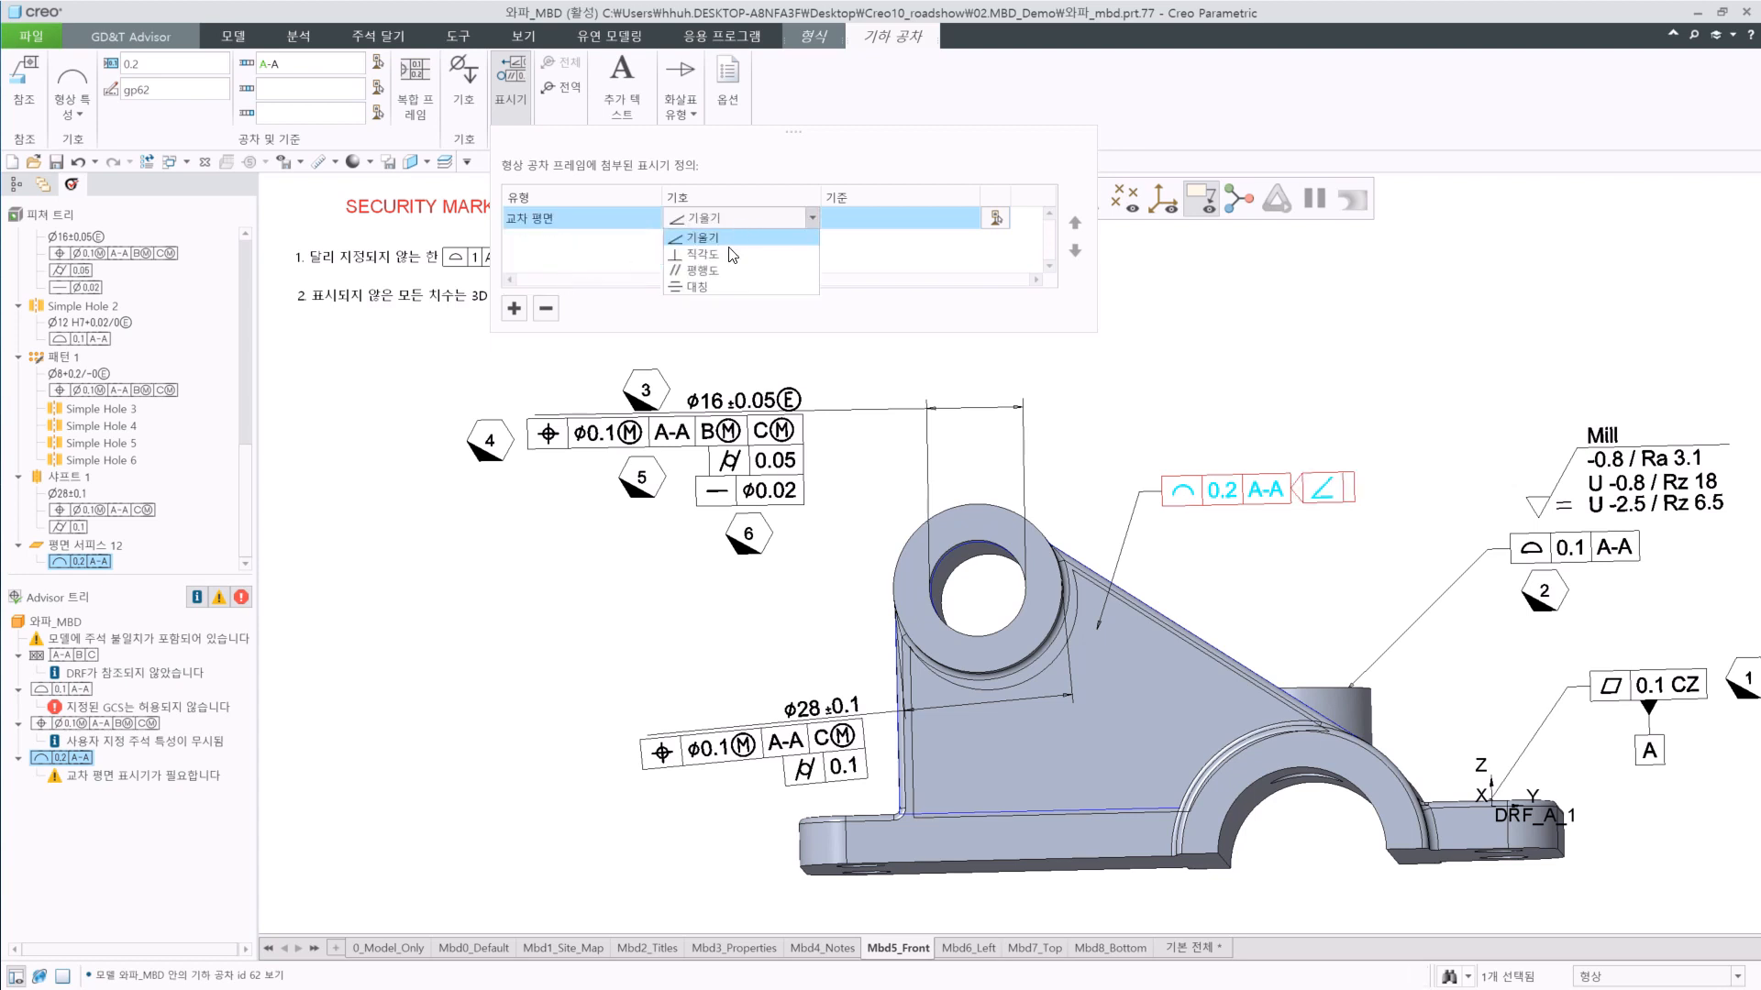
click(711, 281)
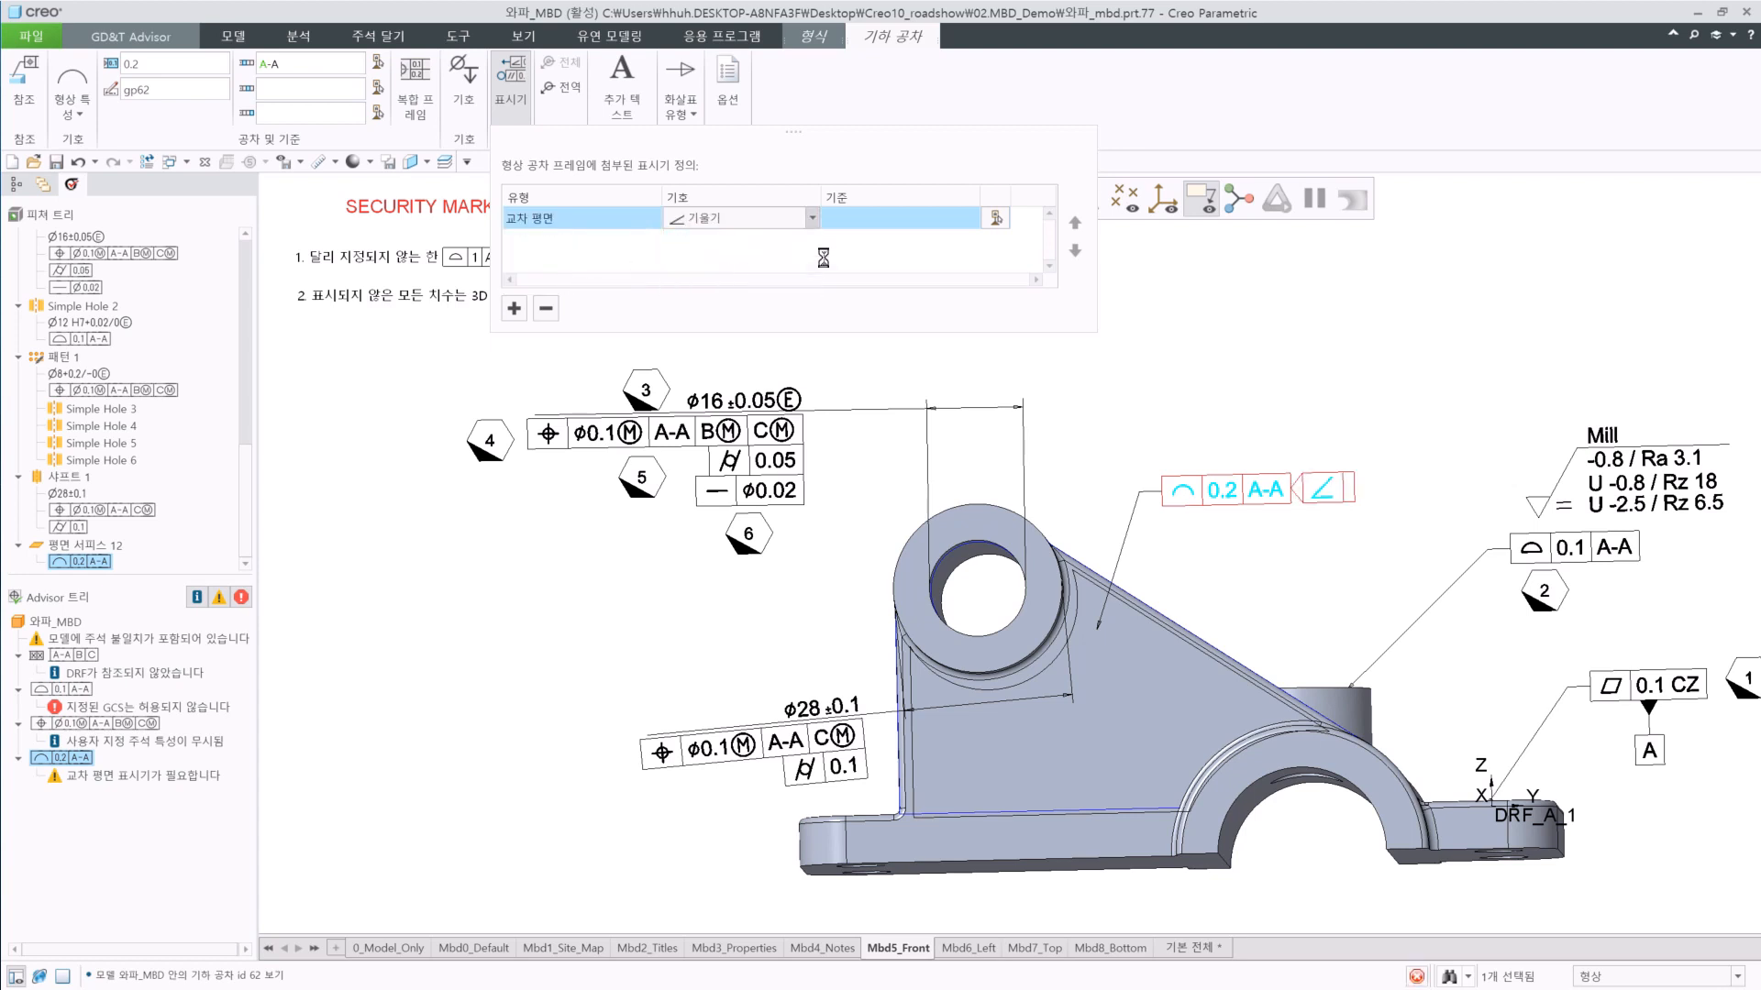
click(849, 216)
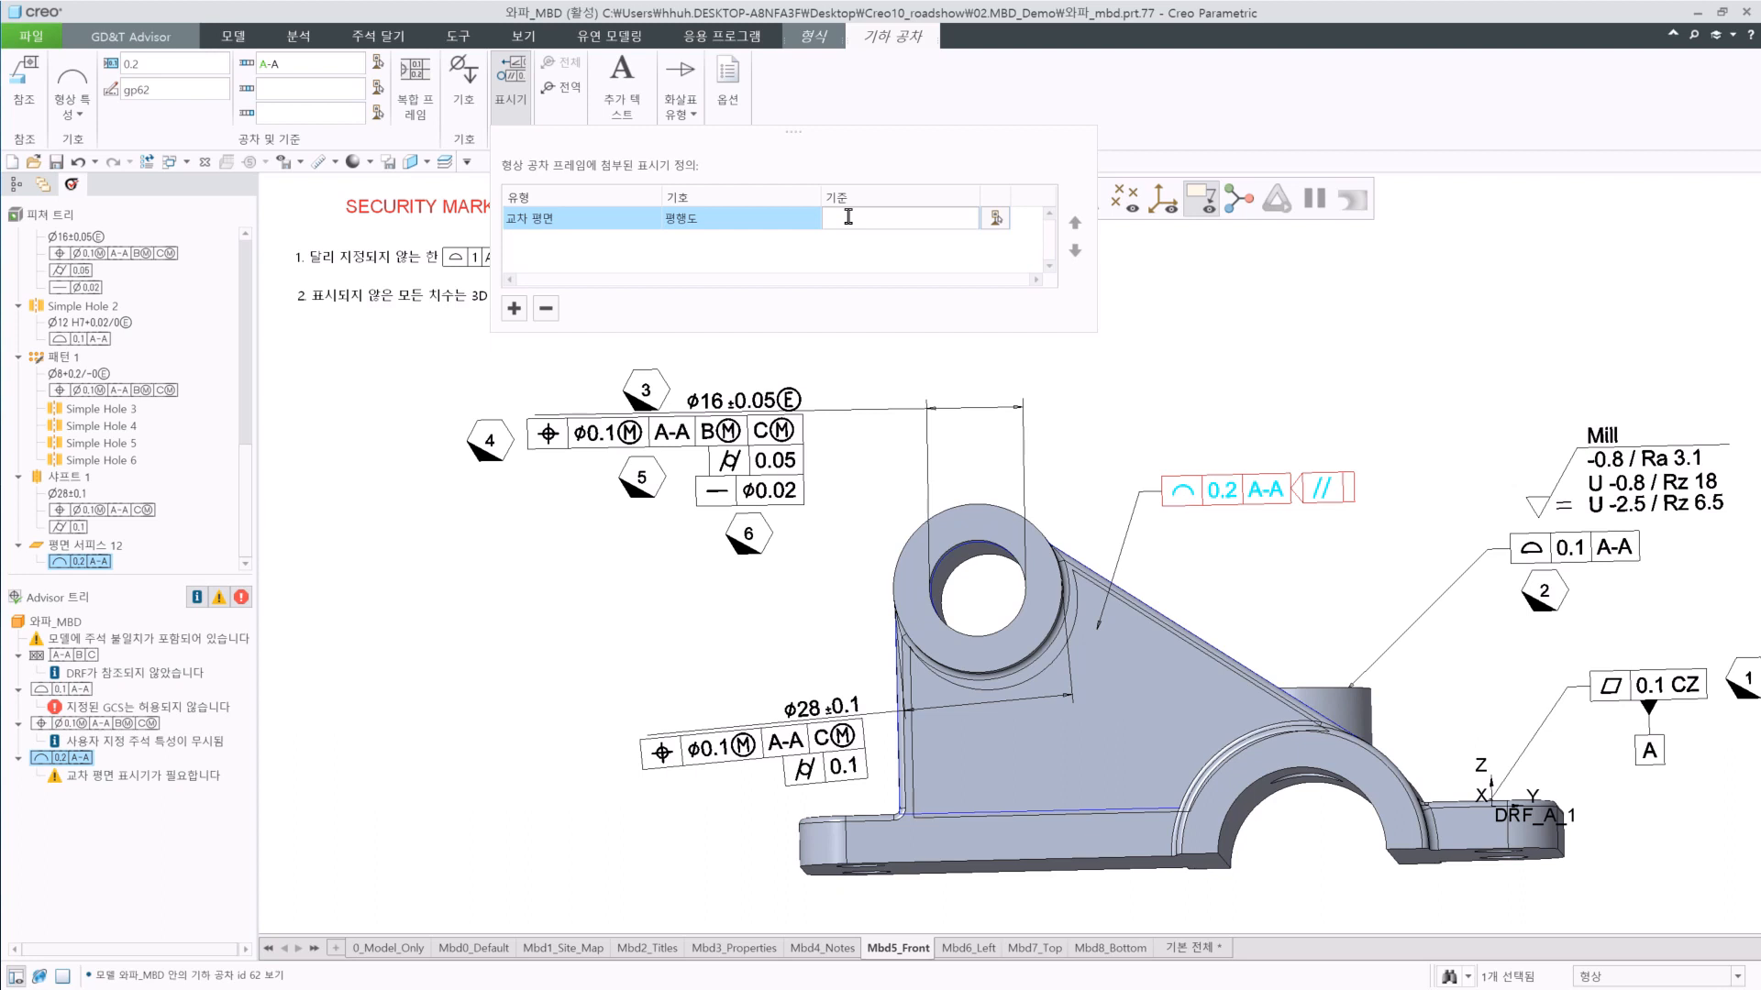
text(B)
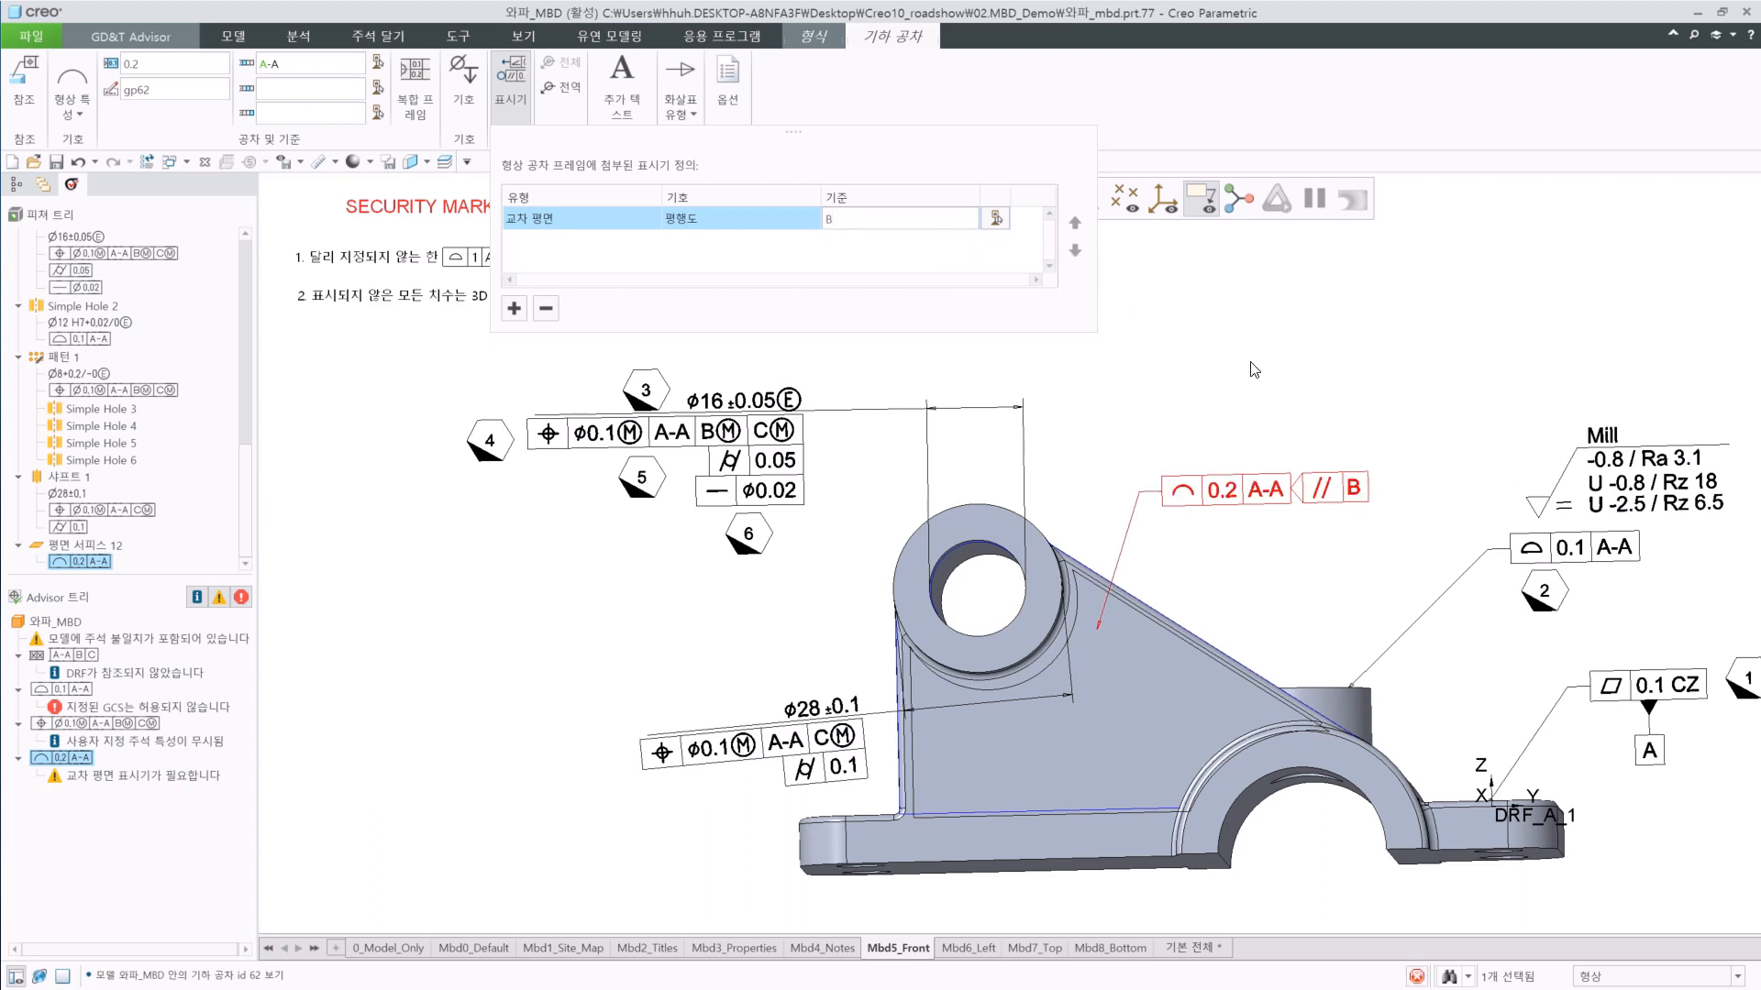
click(1246, 359)
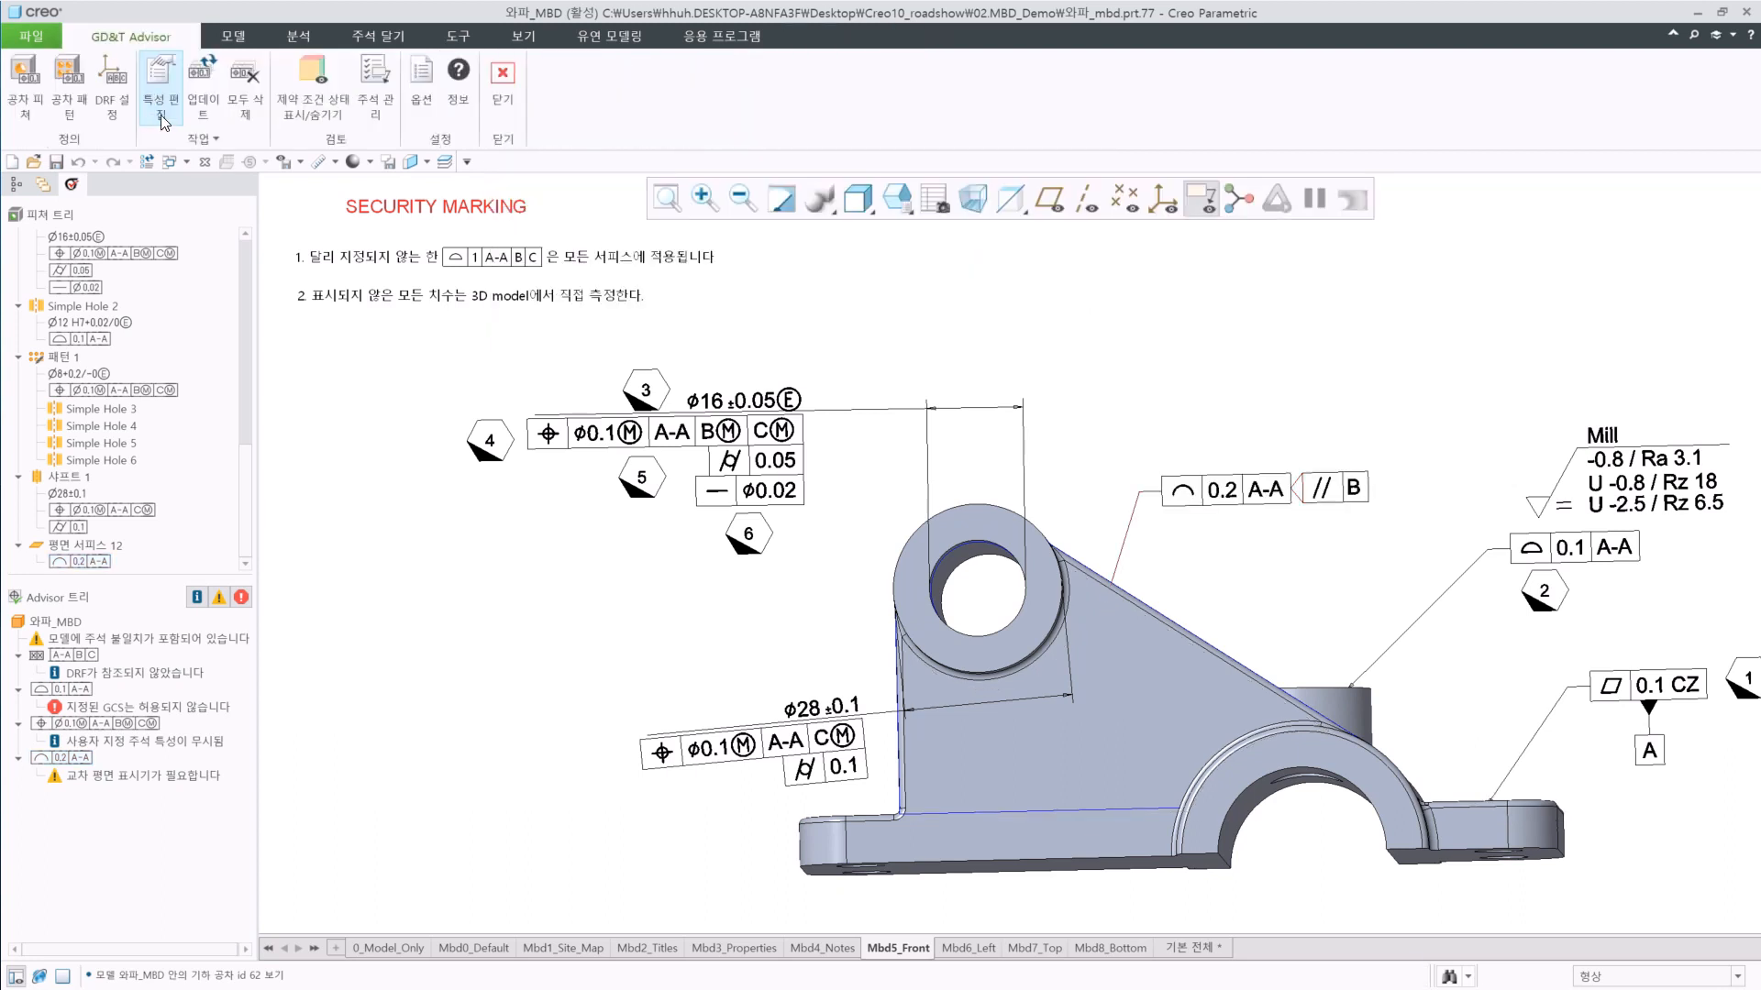
click(195, 95)
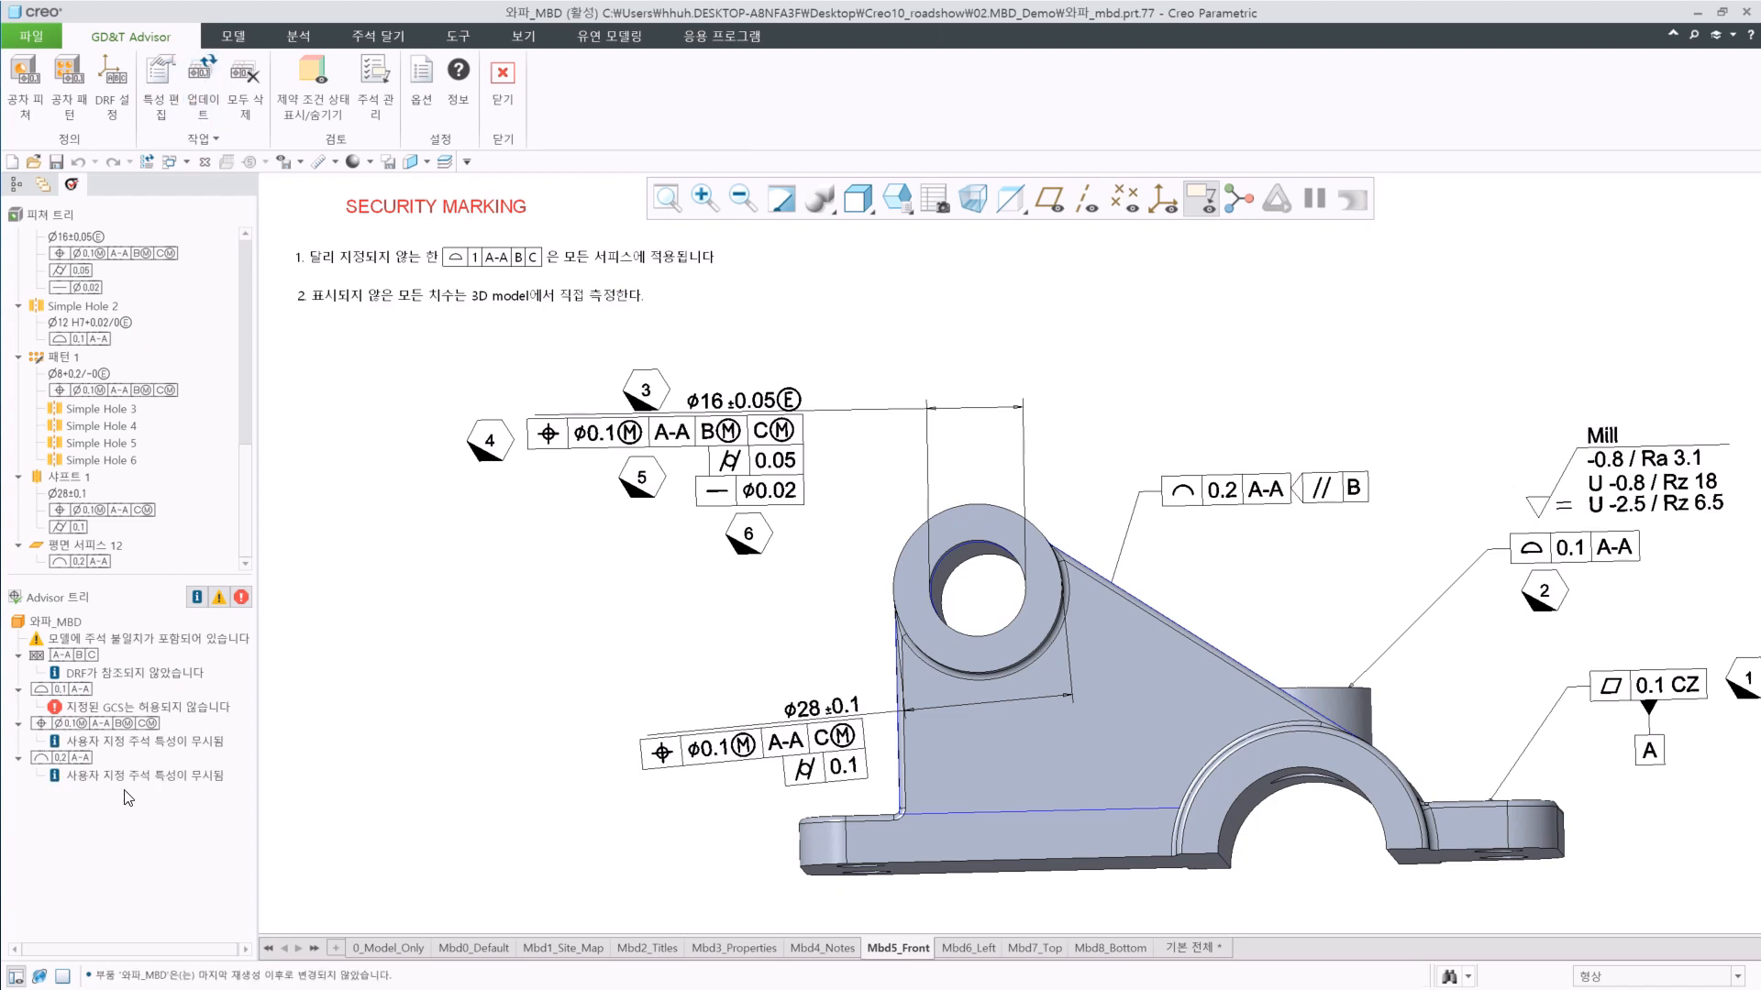
Define Simple Hole 1 as a datum feature with the label D.
scroll(81, 308, up, 1)
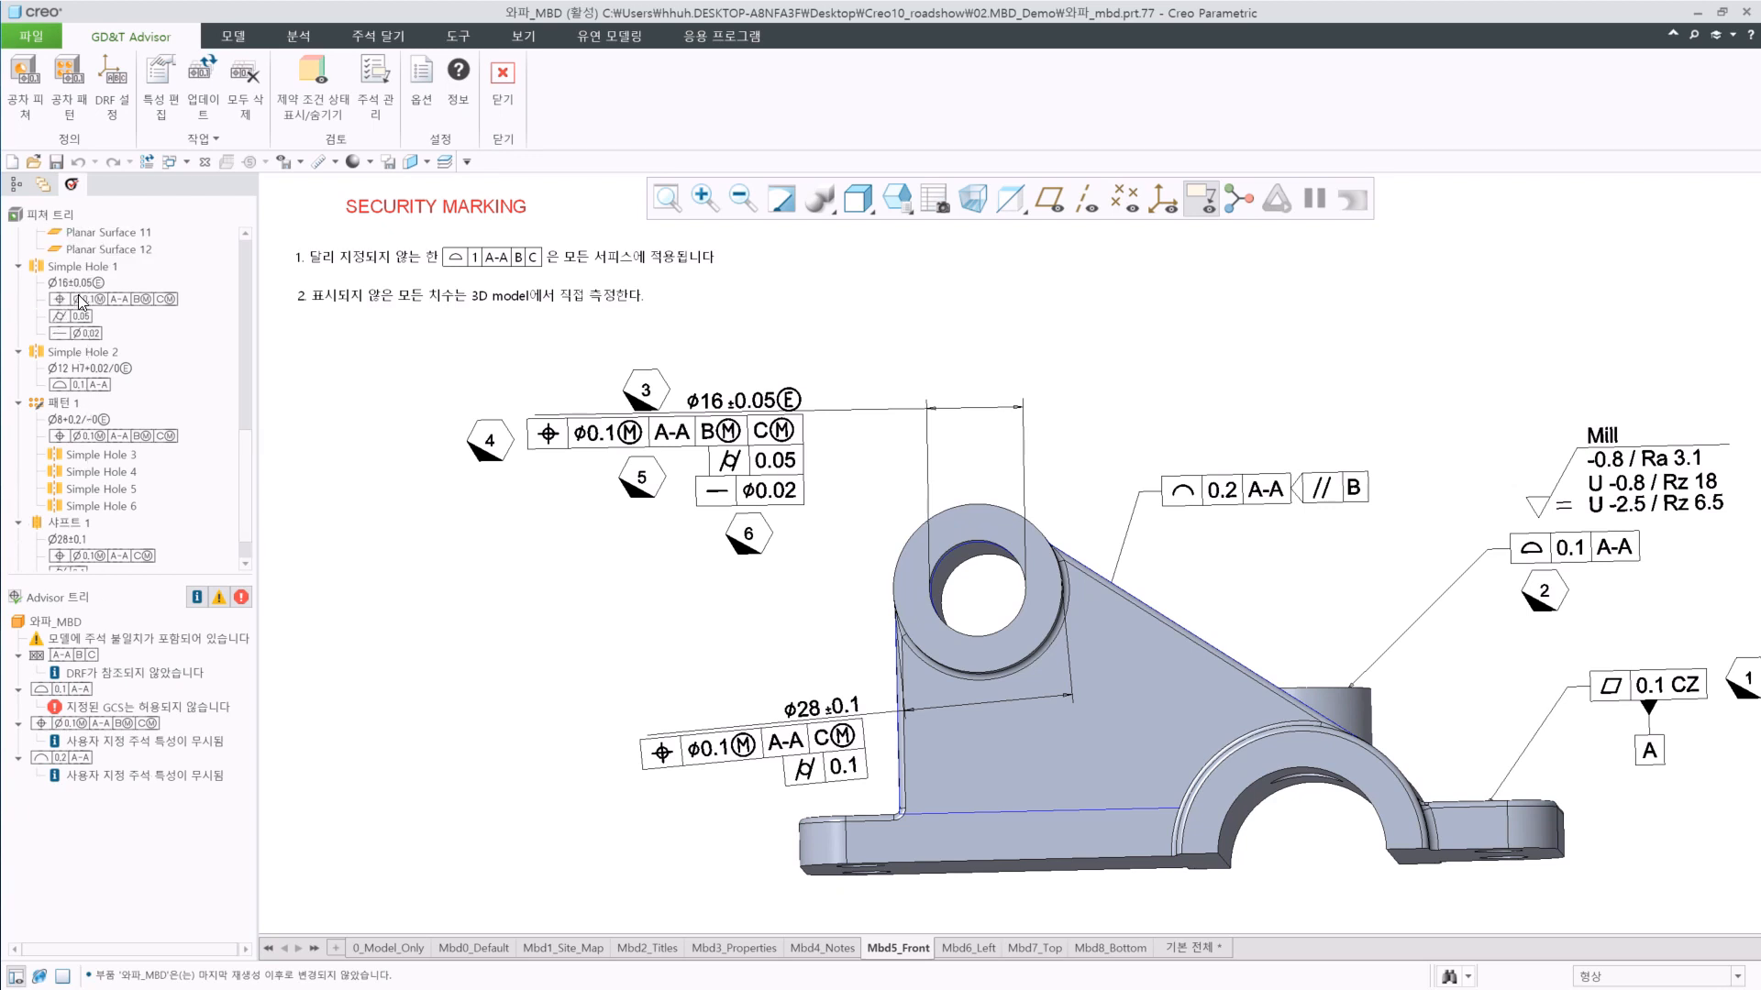
right_click(97, 275)
click(145, 340)
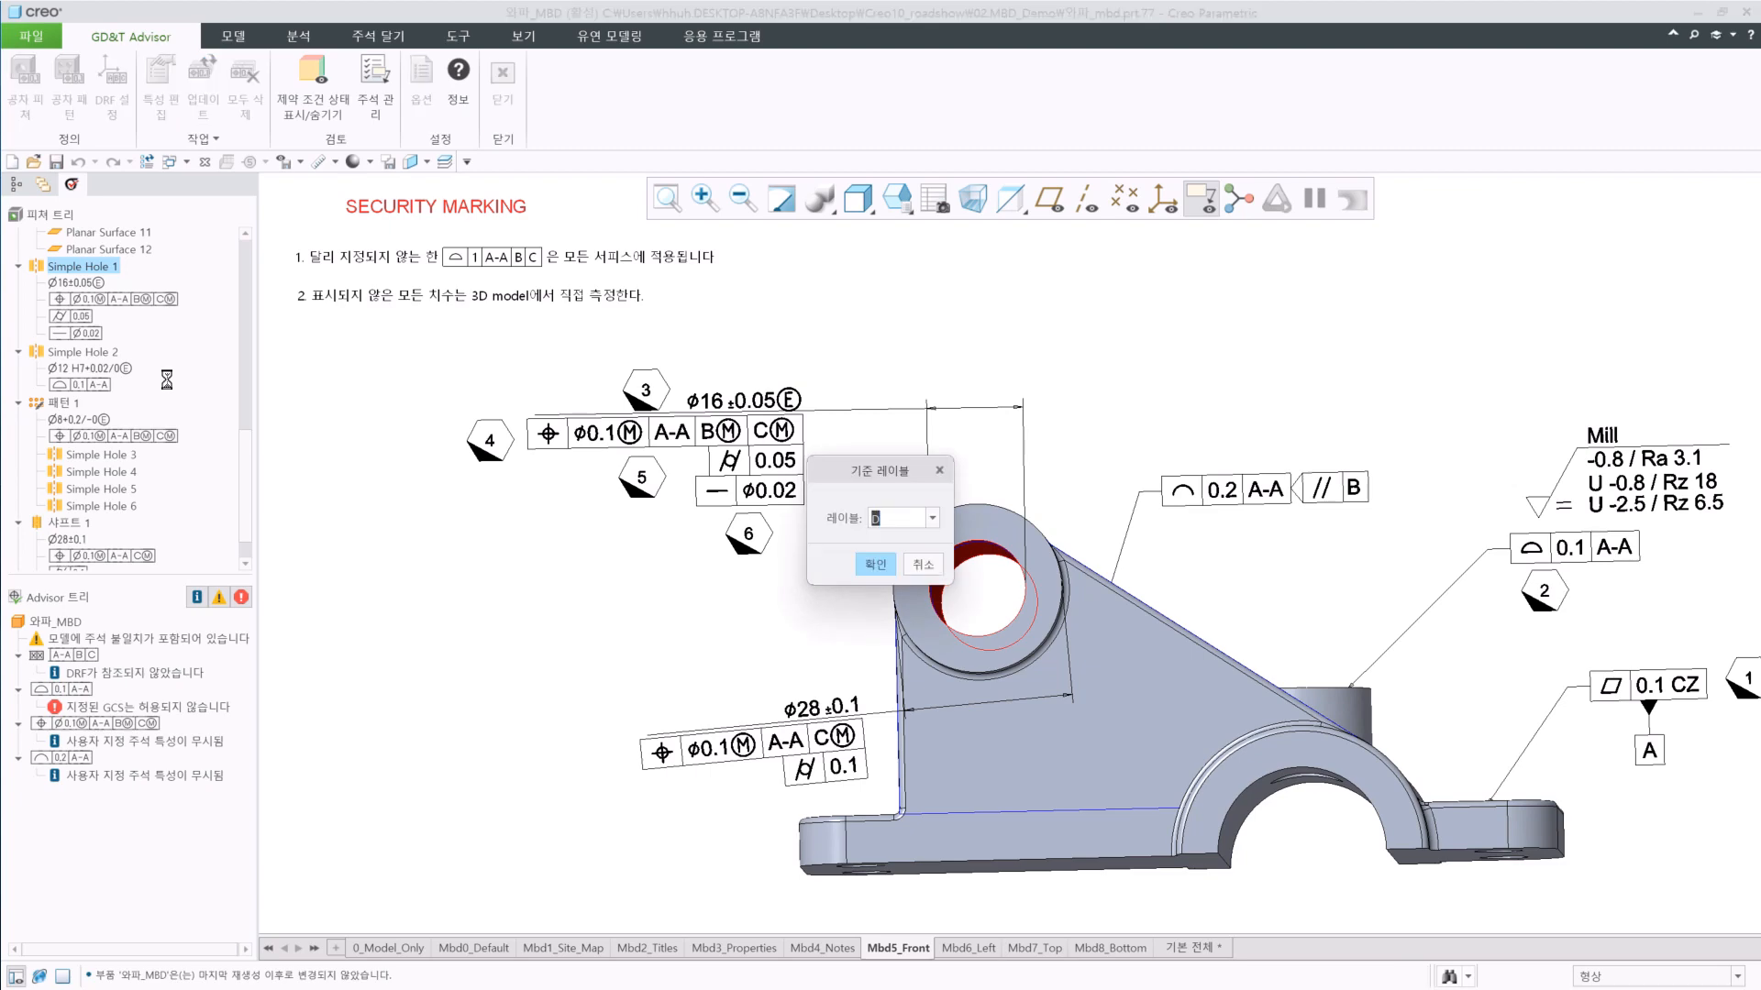
click(876, 566)
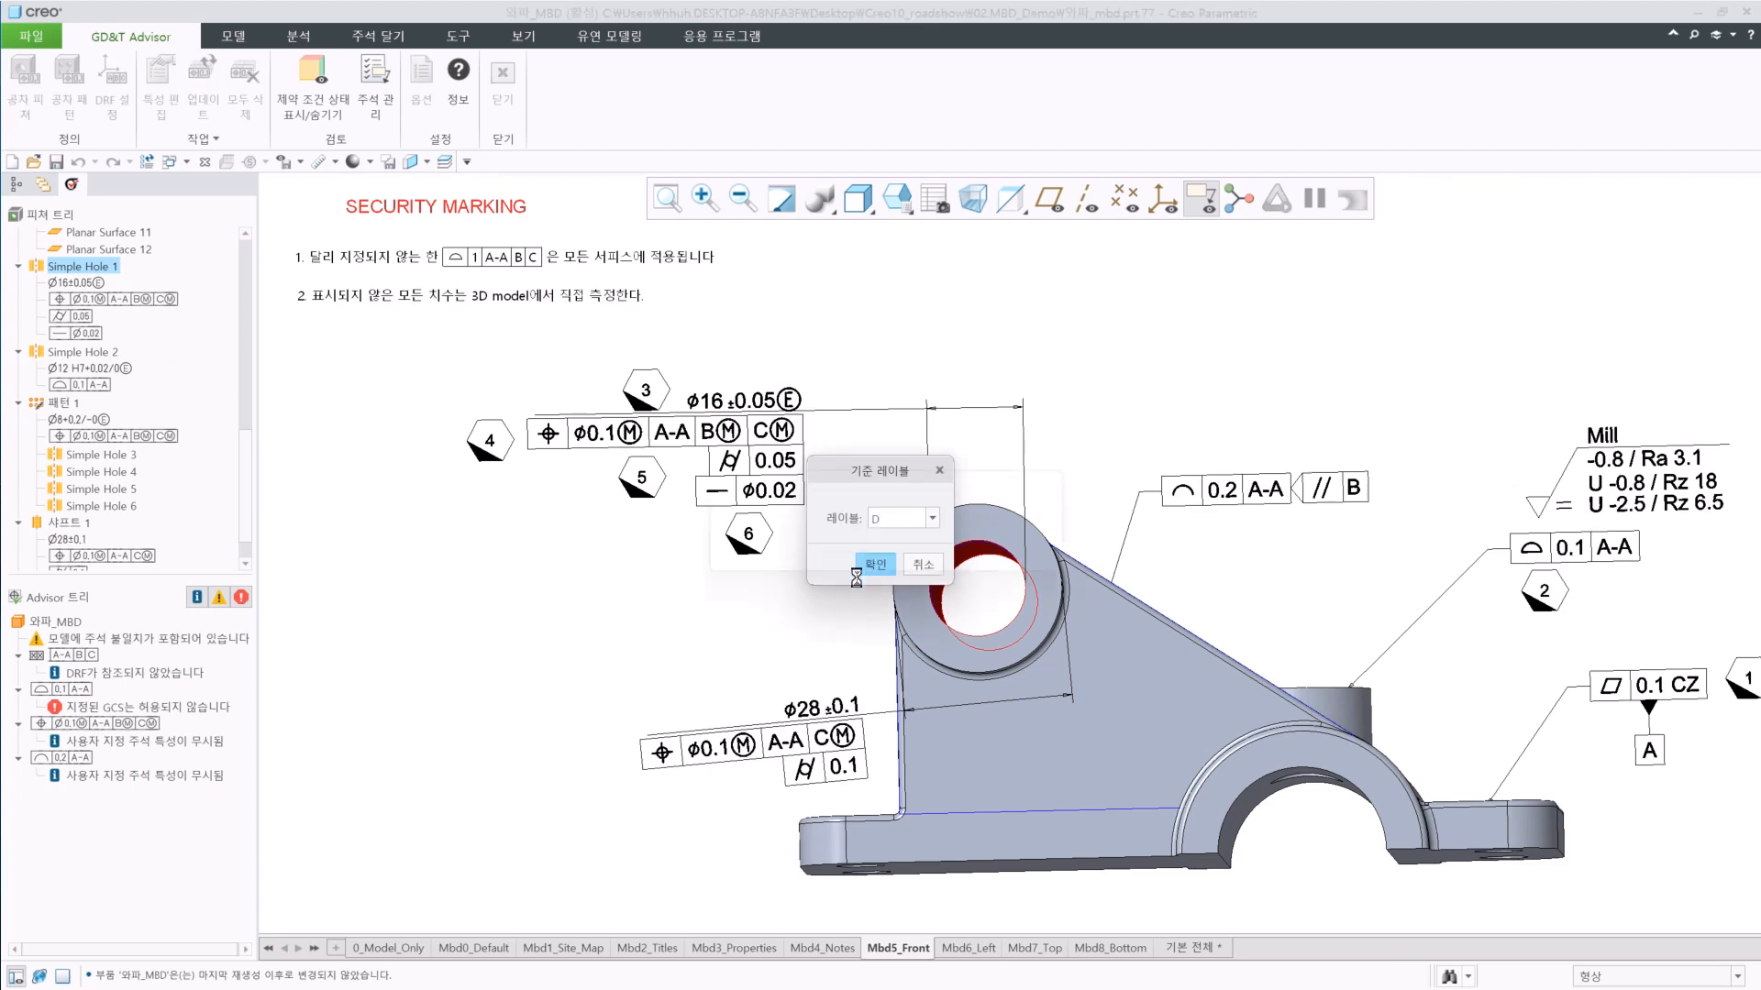
Reattach the datum D tag to the Ø16±0.05 dimension line and place it beside the arrow above the cylinder.
middle_drag(859, 578, 830, 530)
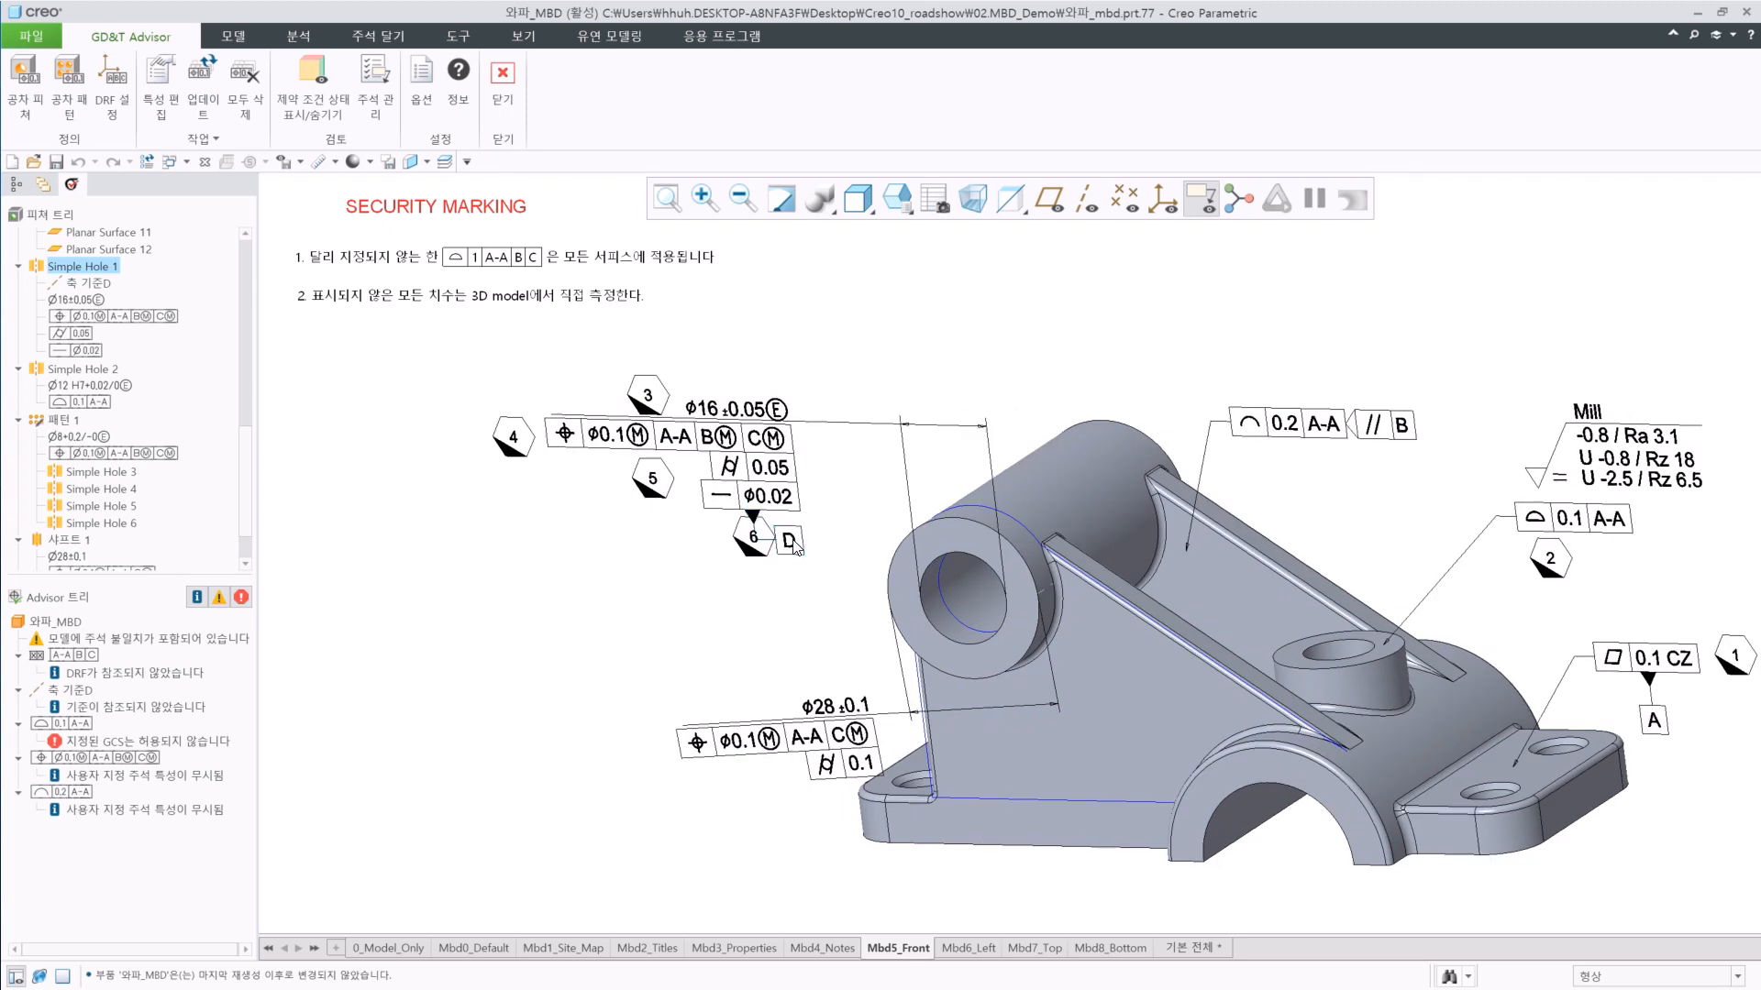
click(790, 543)
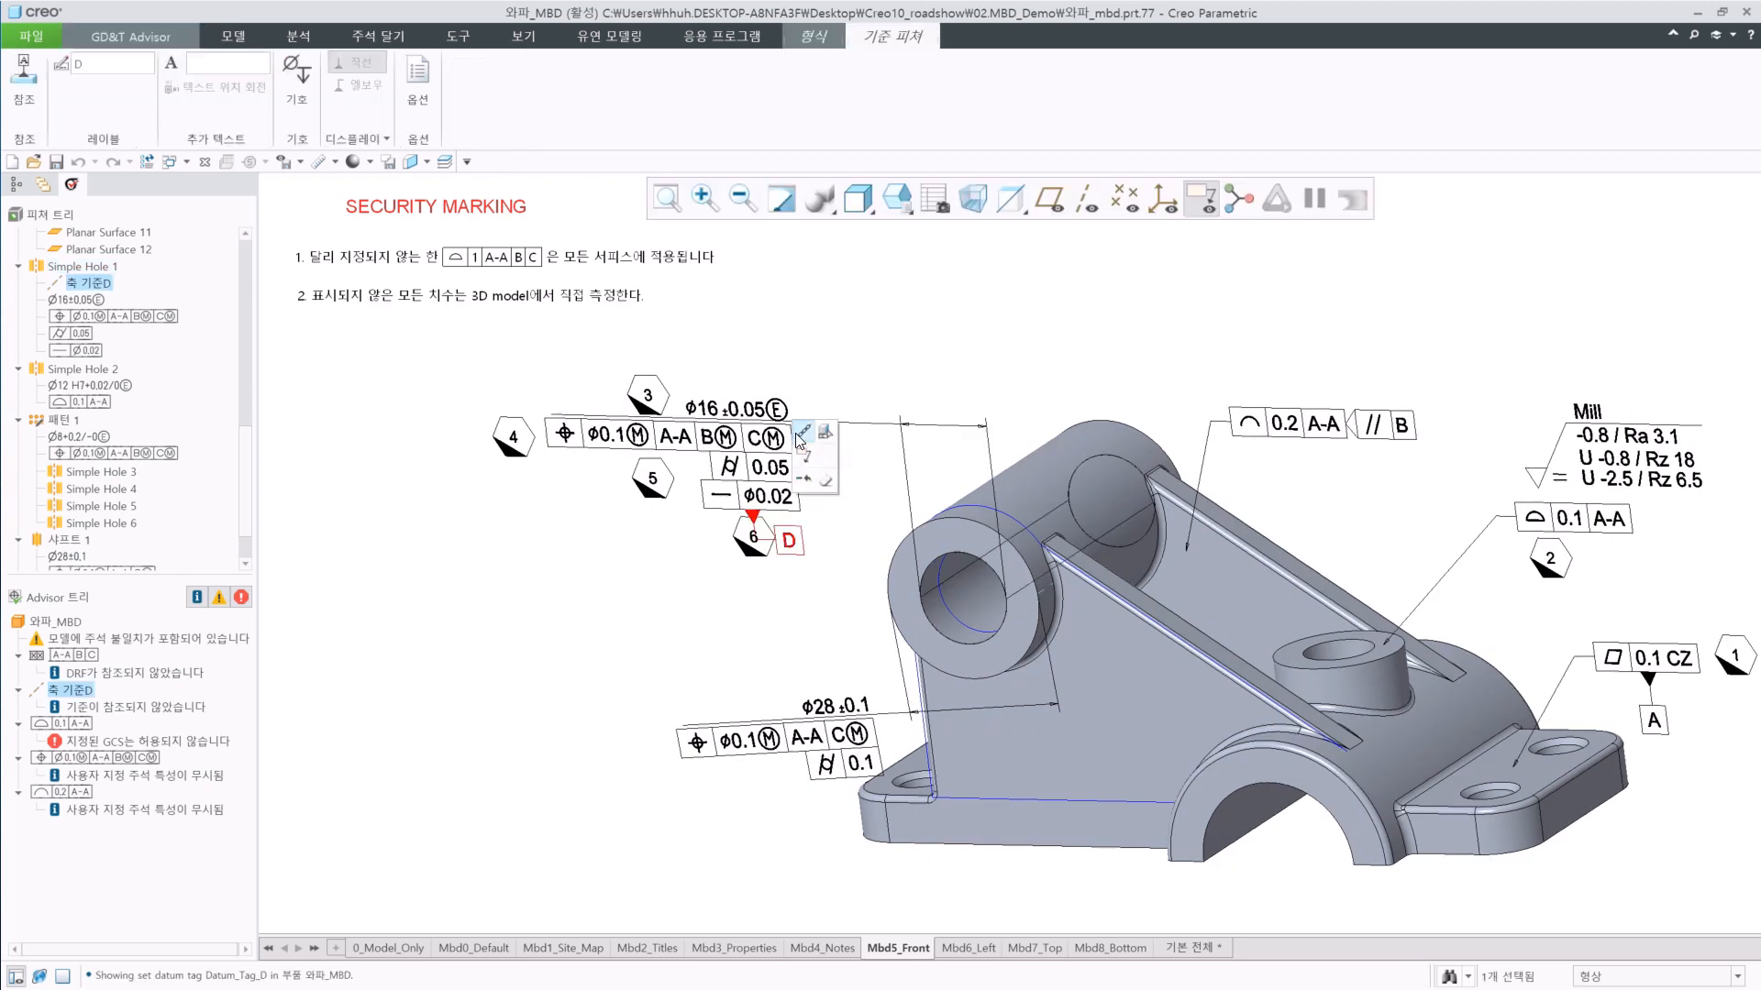
click(799, 434)
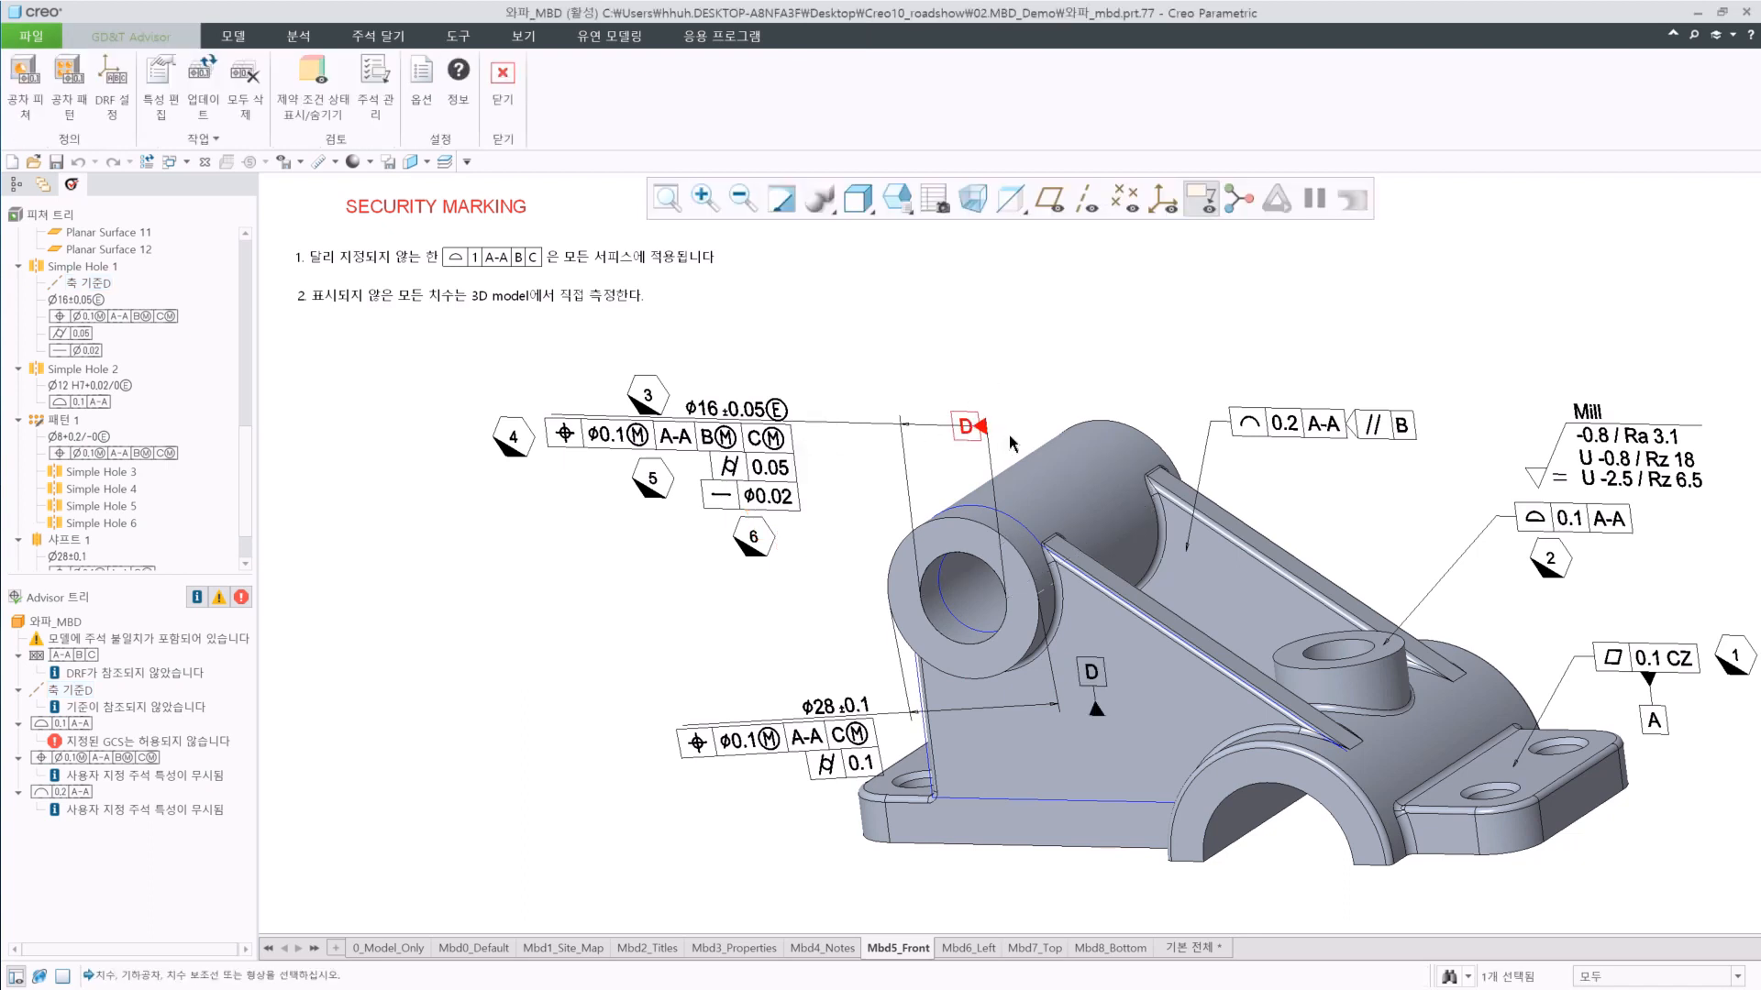
click(1047, 454)
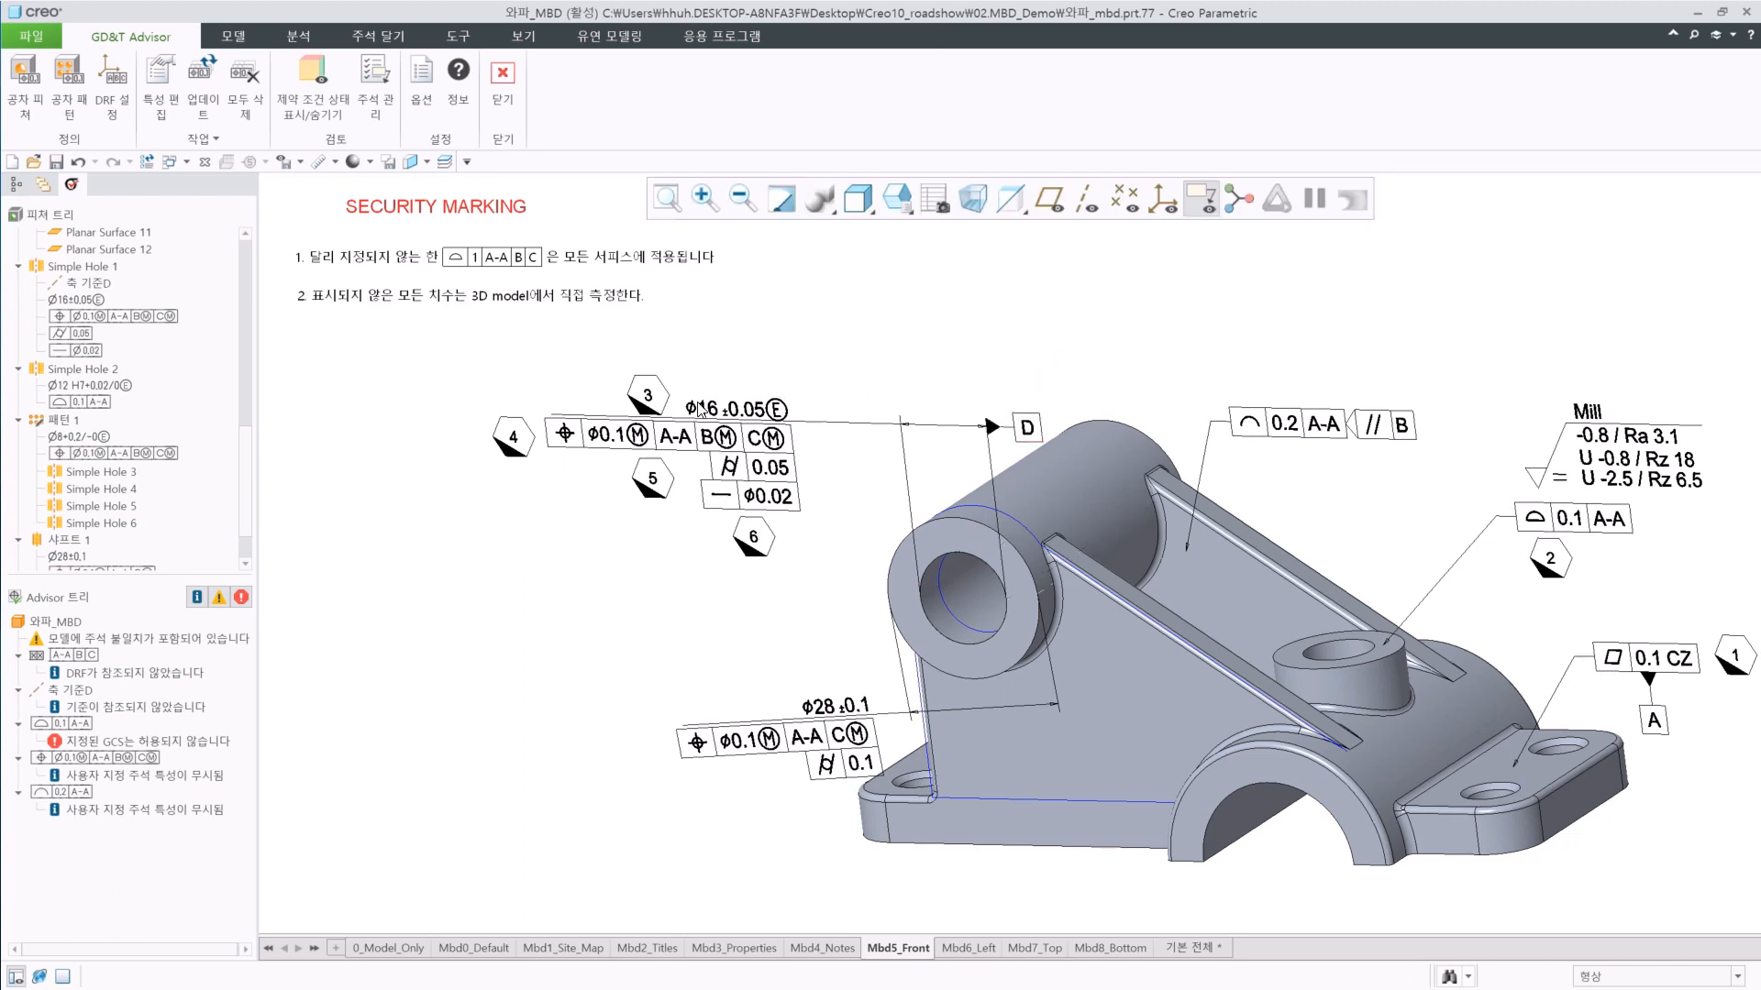
Read the additional help for the annotation mismatch warning and close the help page.
right_click(115, 640)
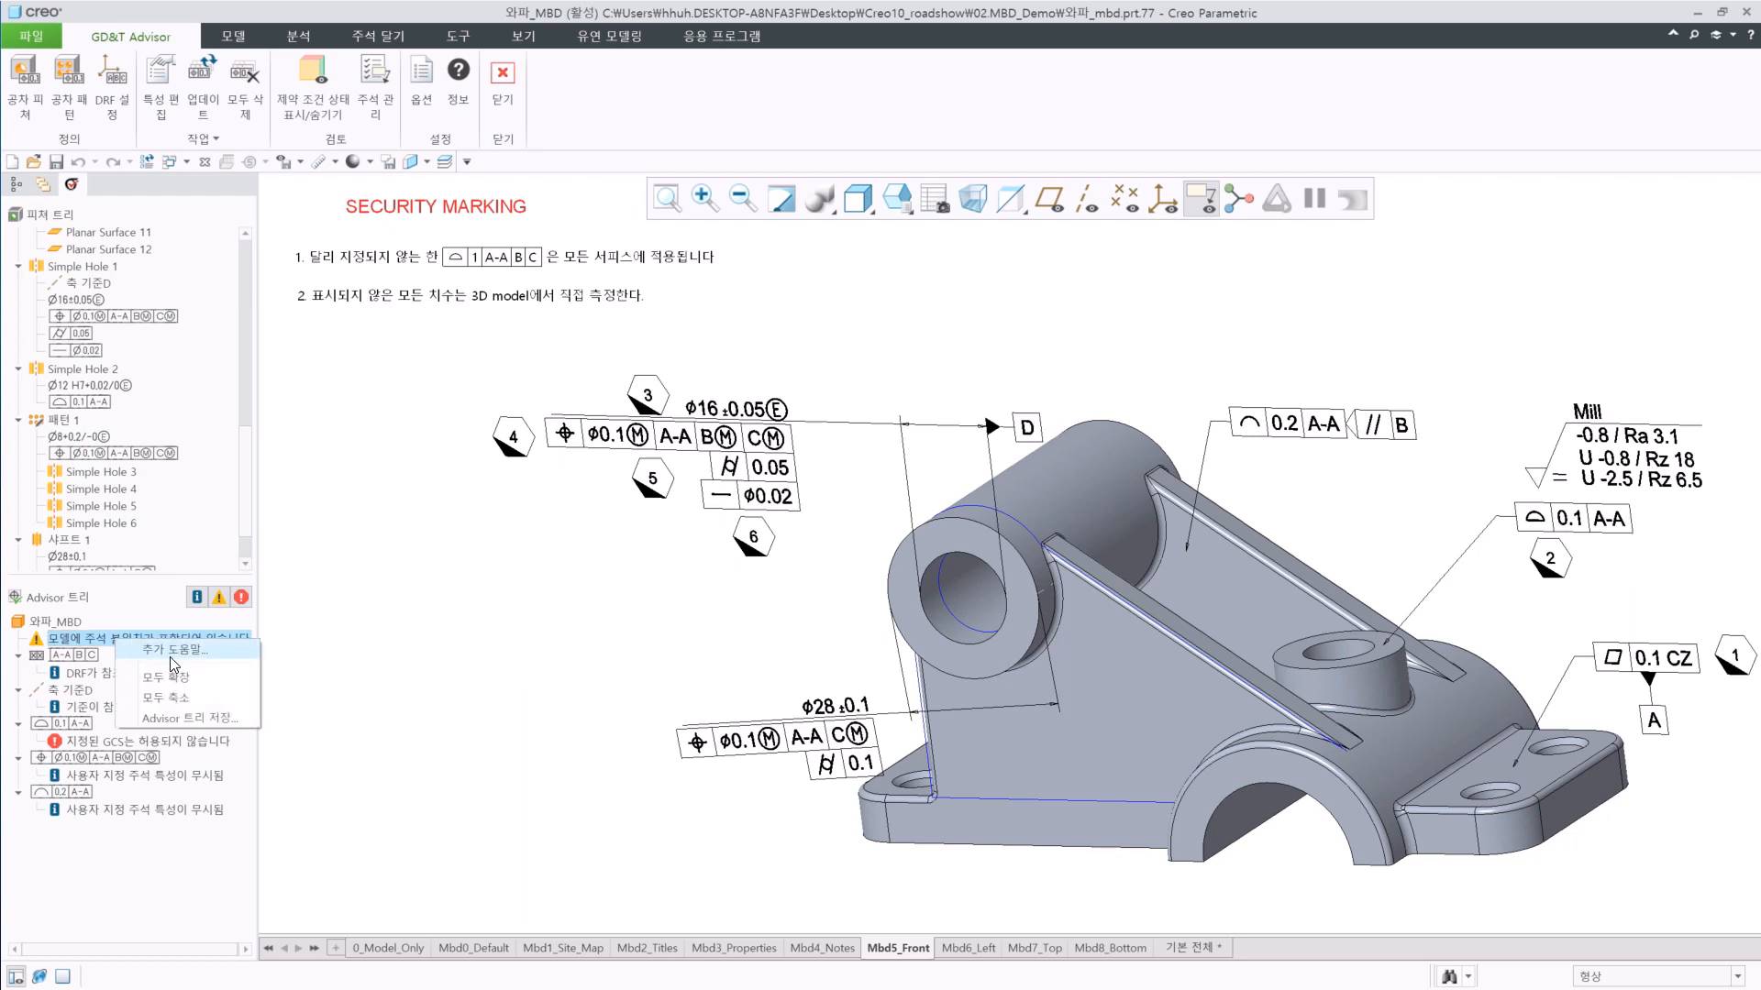
click(174, 651)
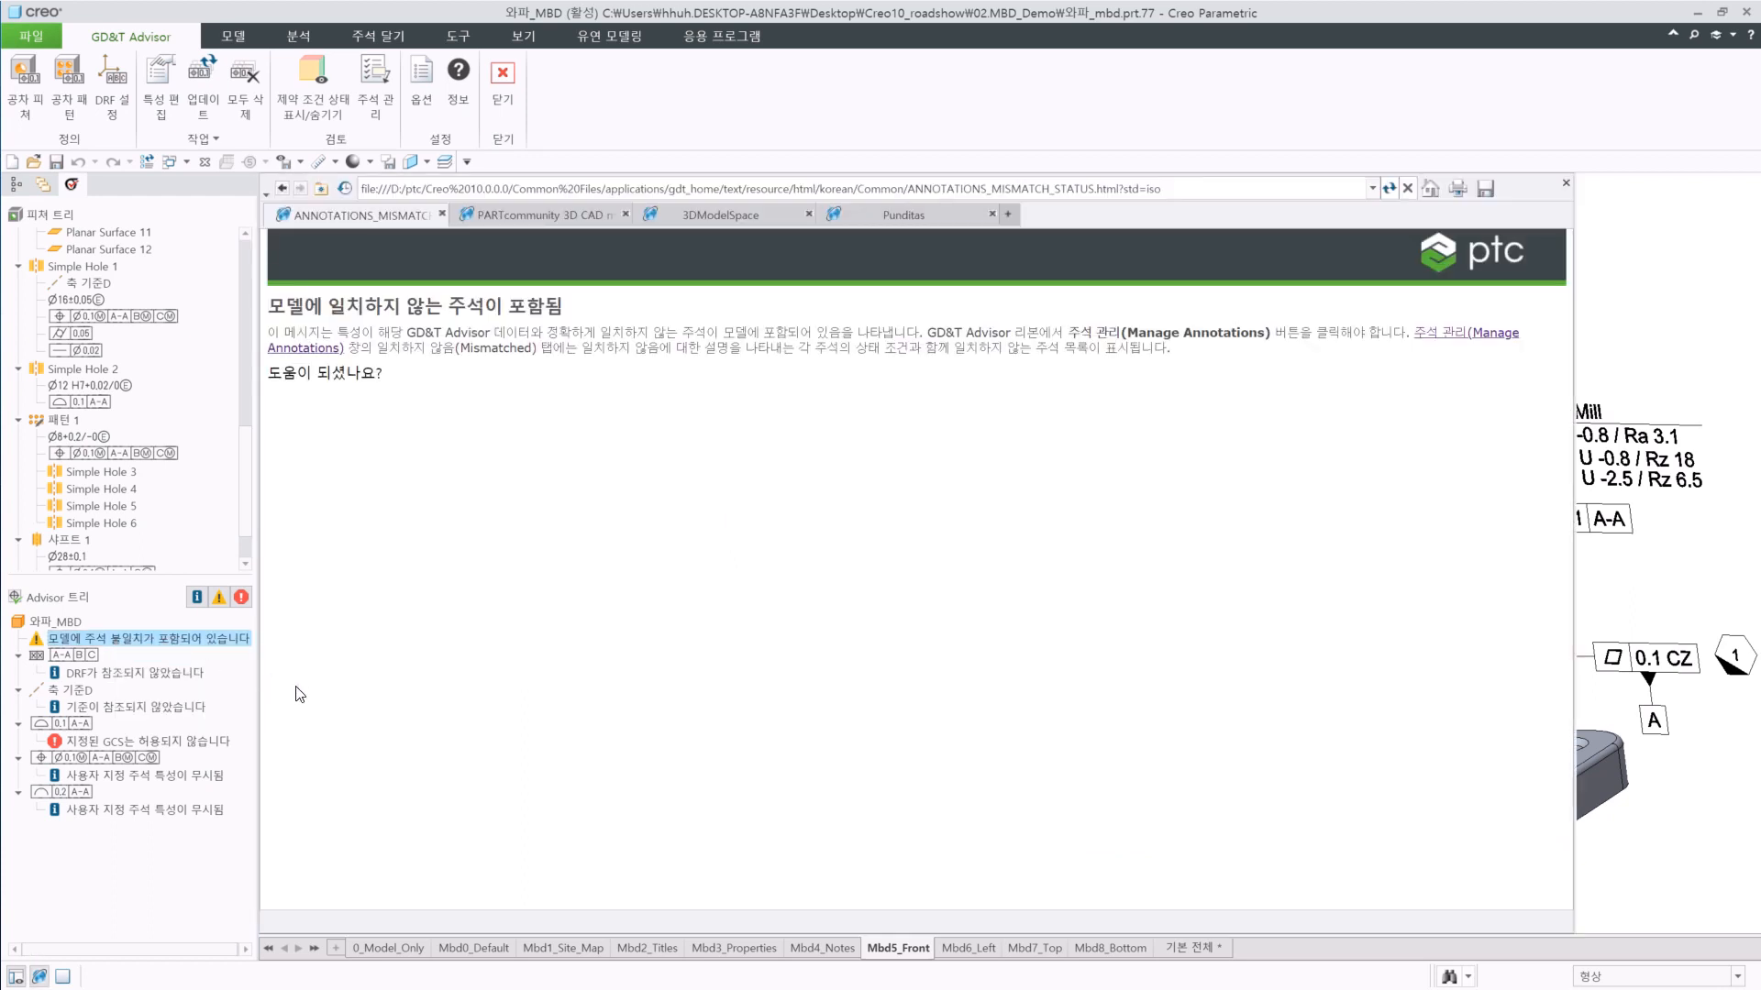
click(1565, 182)
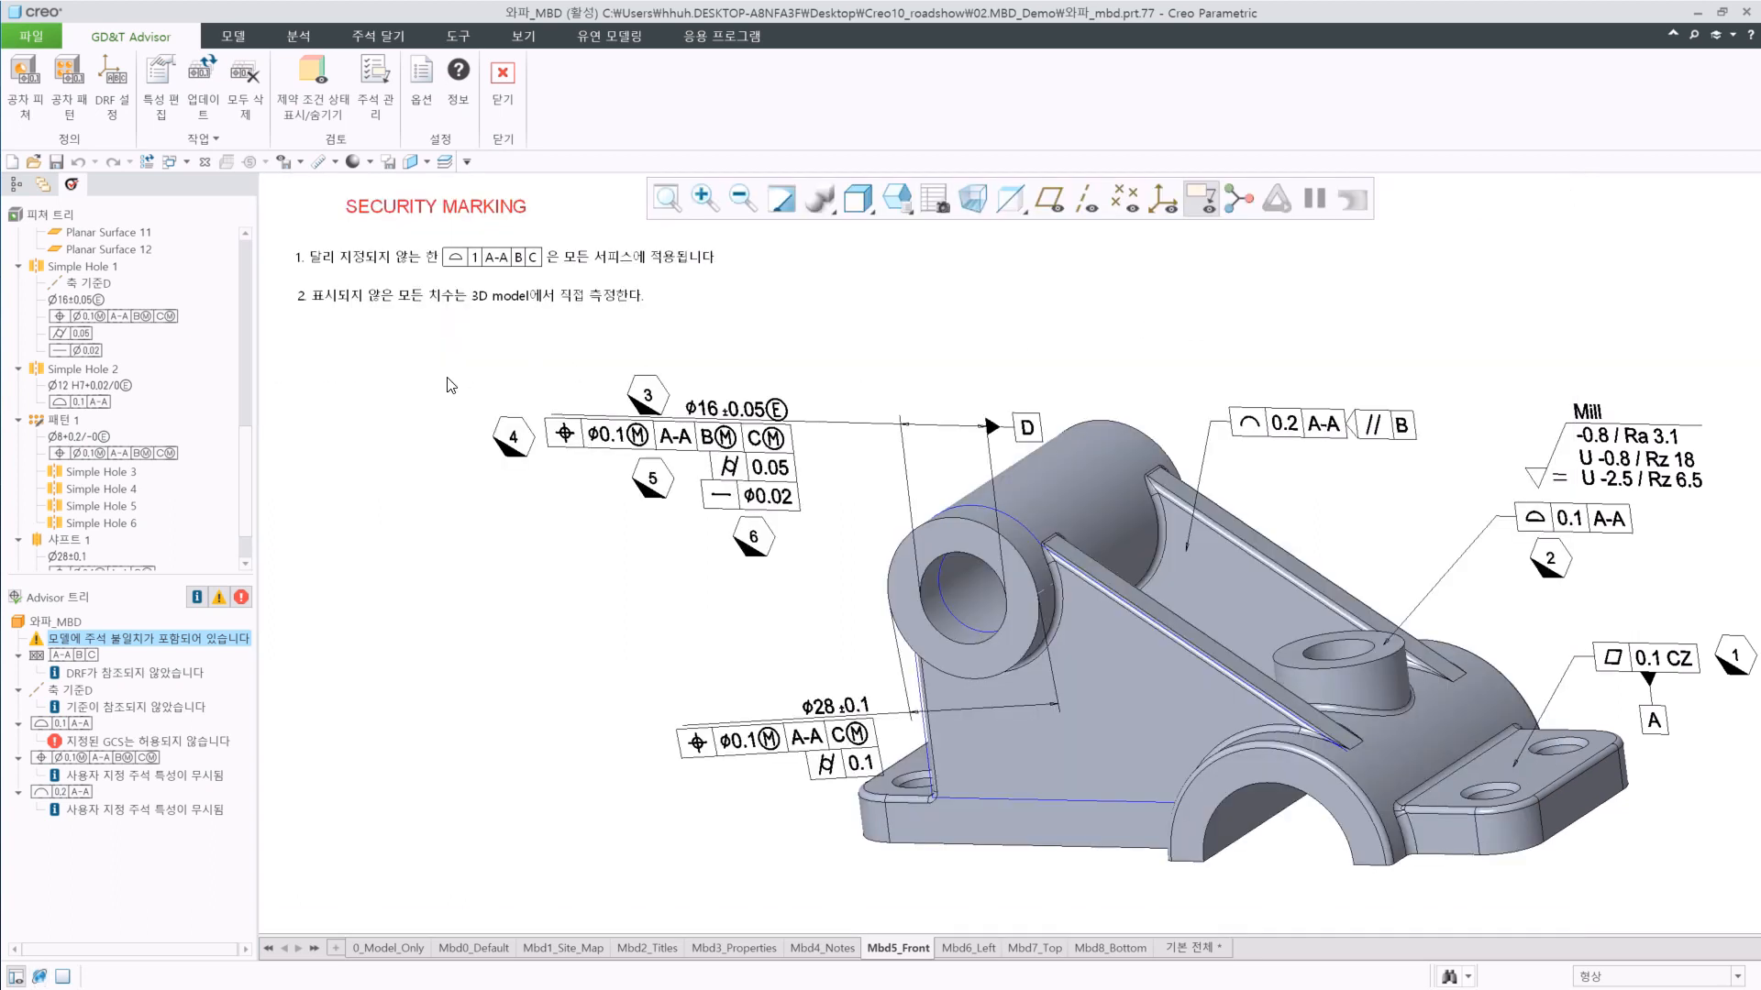
Open the list of mismatched annotations and highlight entries gp59 and d54 in the model.
click(375, 92)
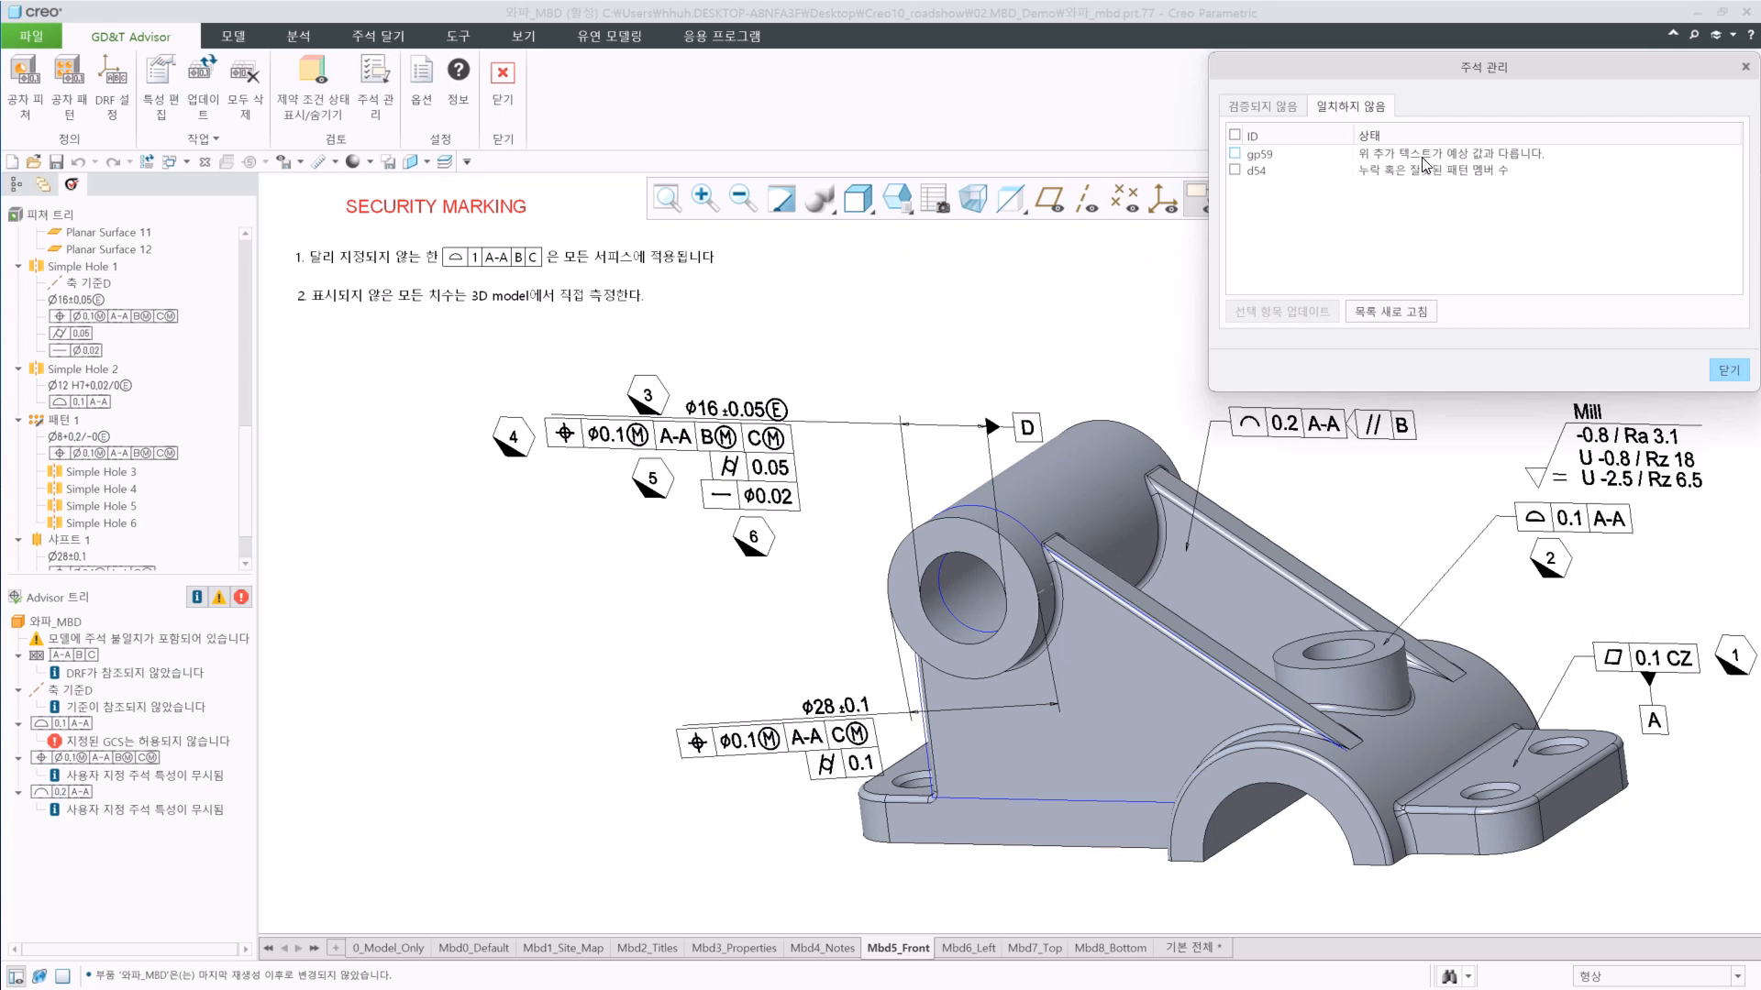
click(1422, 156)
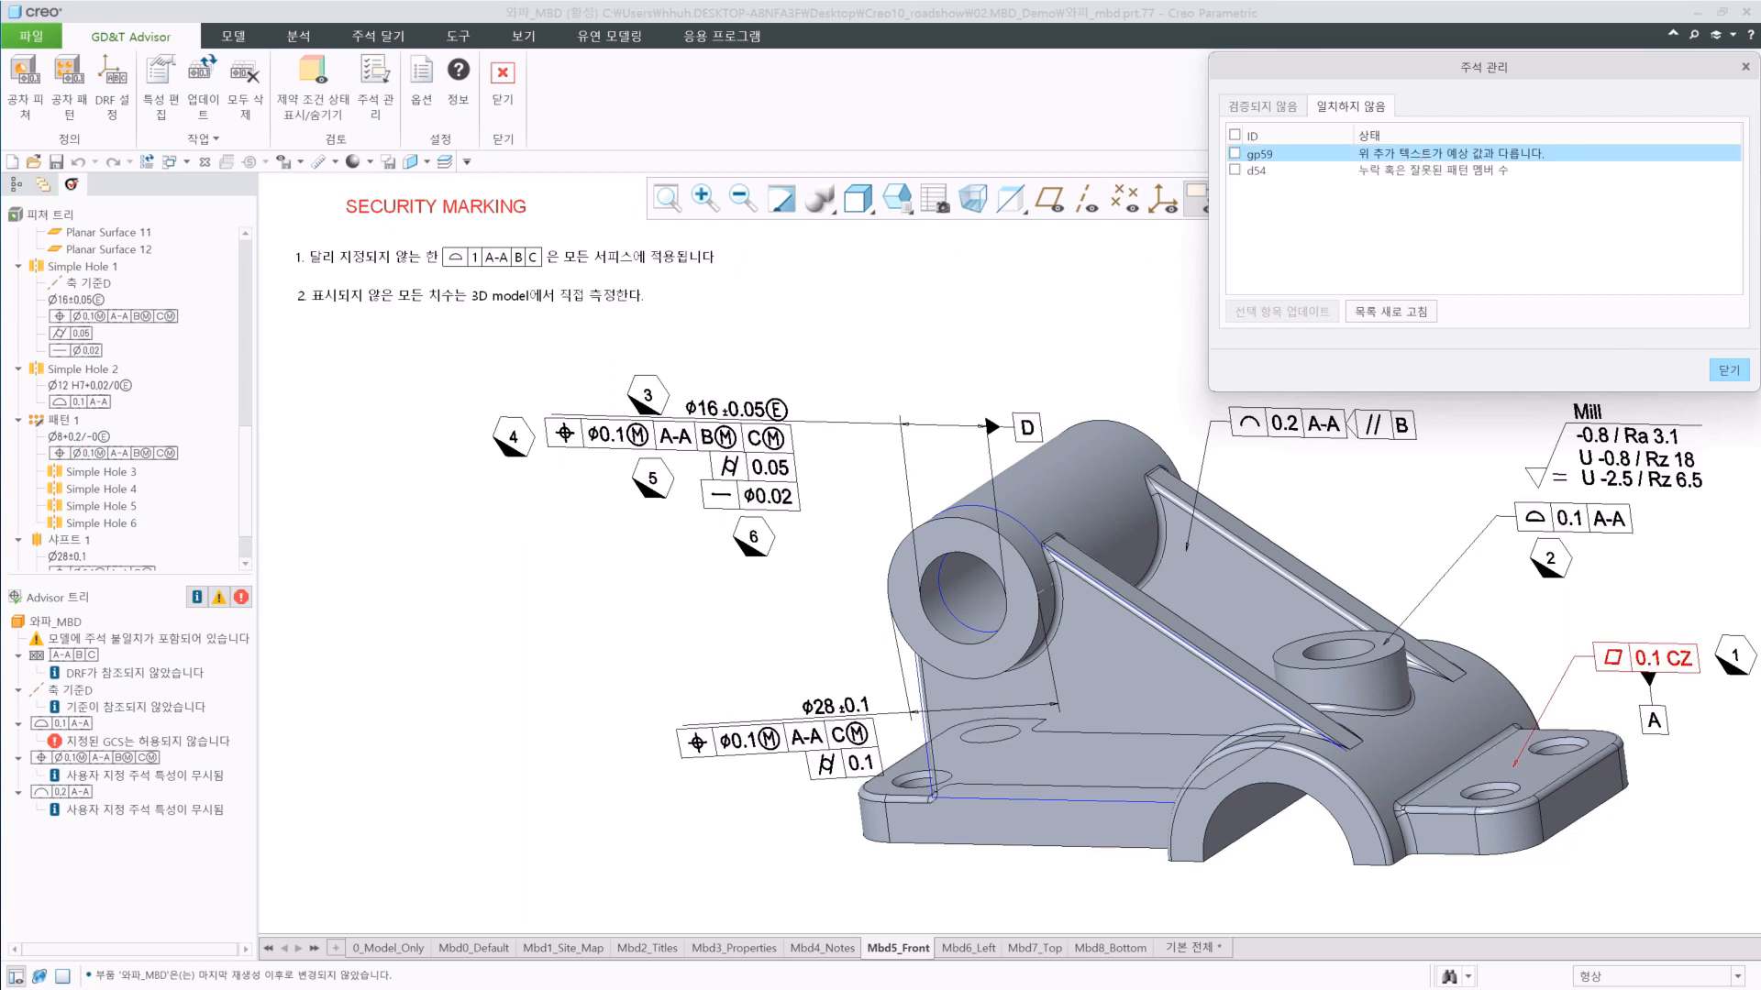
click(1380, 173)
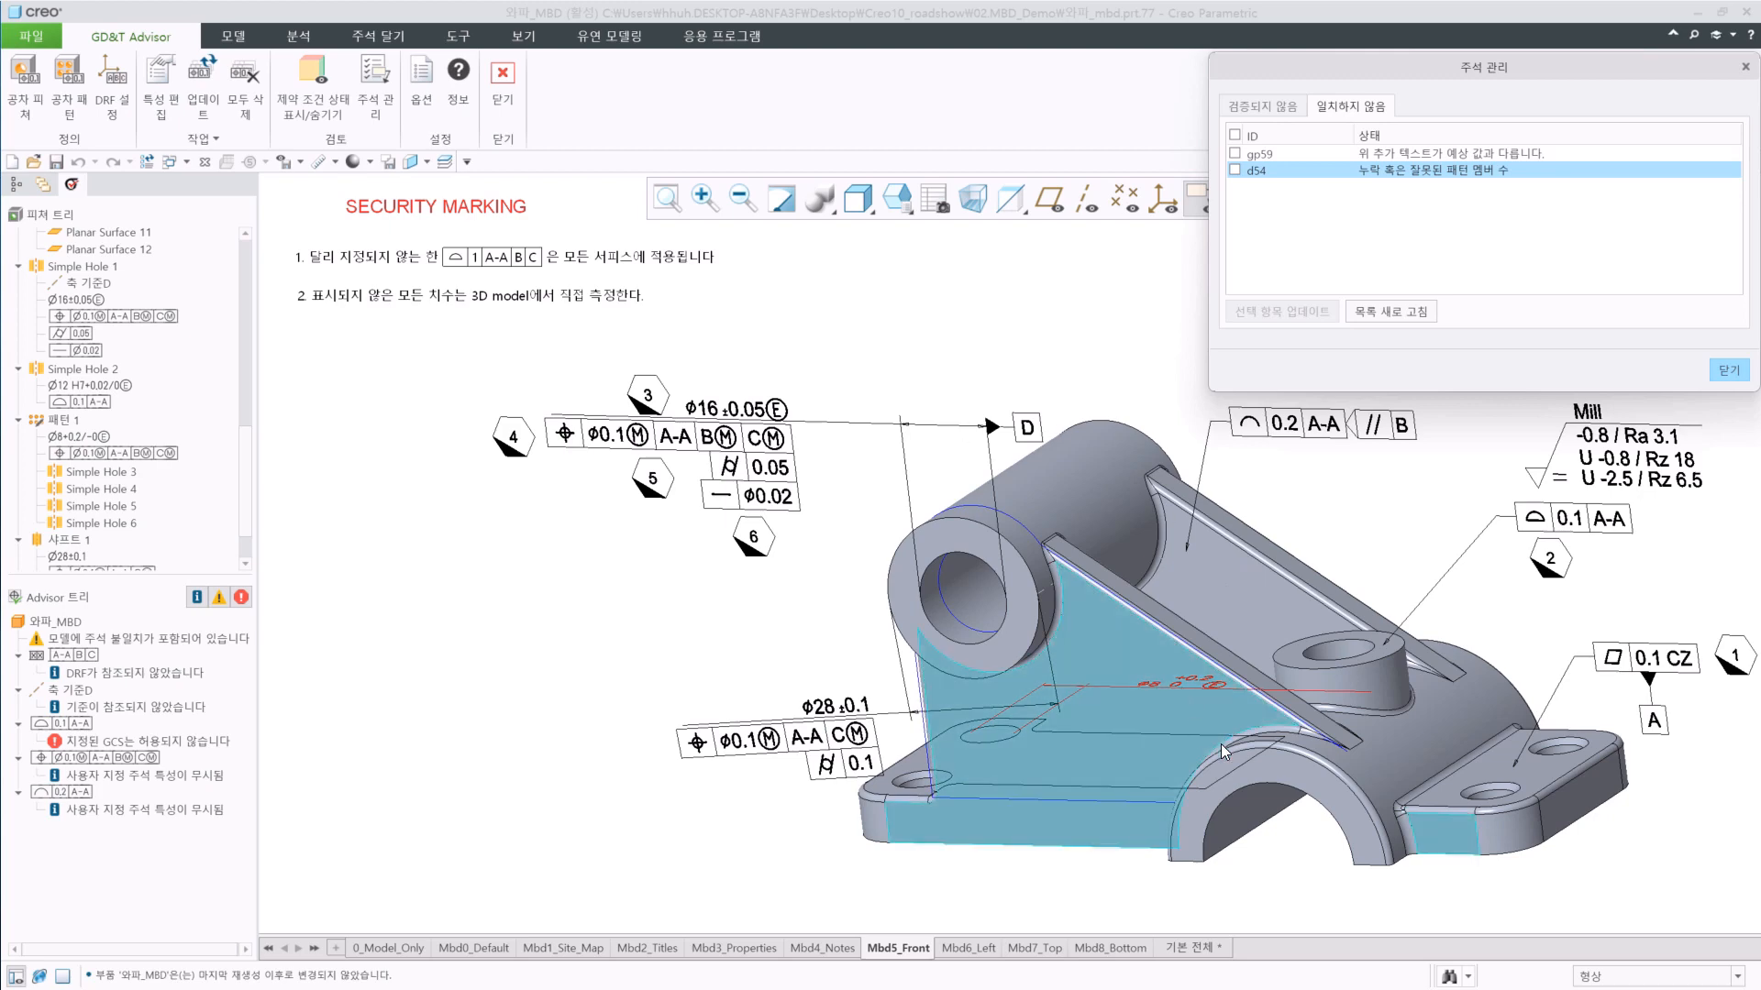
Select all entries in the mismatched annotations list, update them, and close the annotation manager.
middle_drag(1219, 744, 1231, 670)
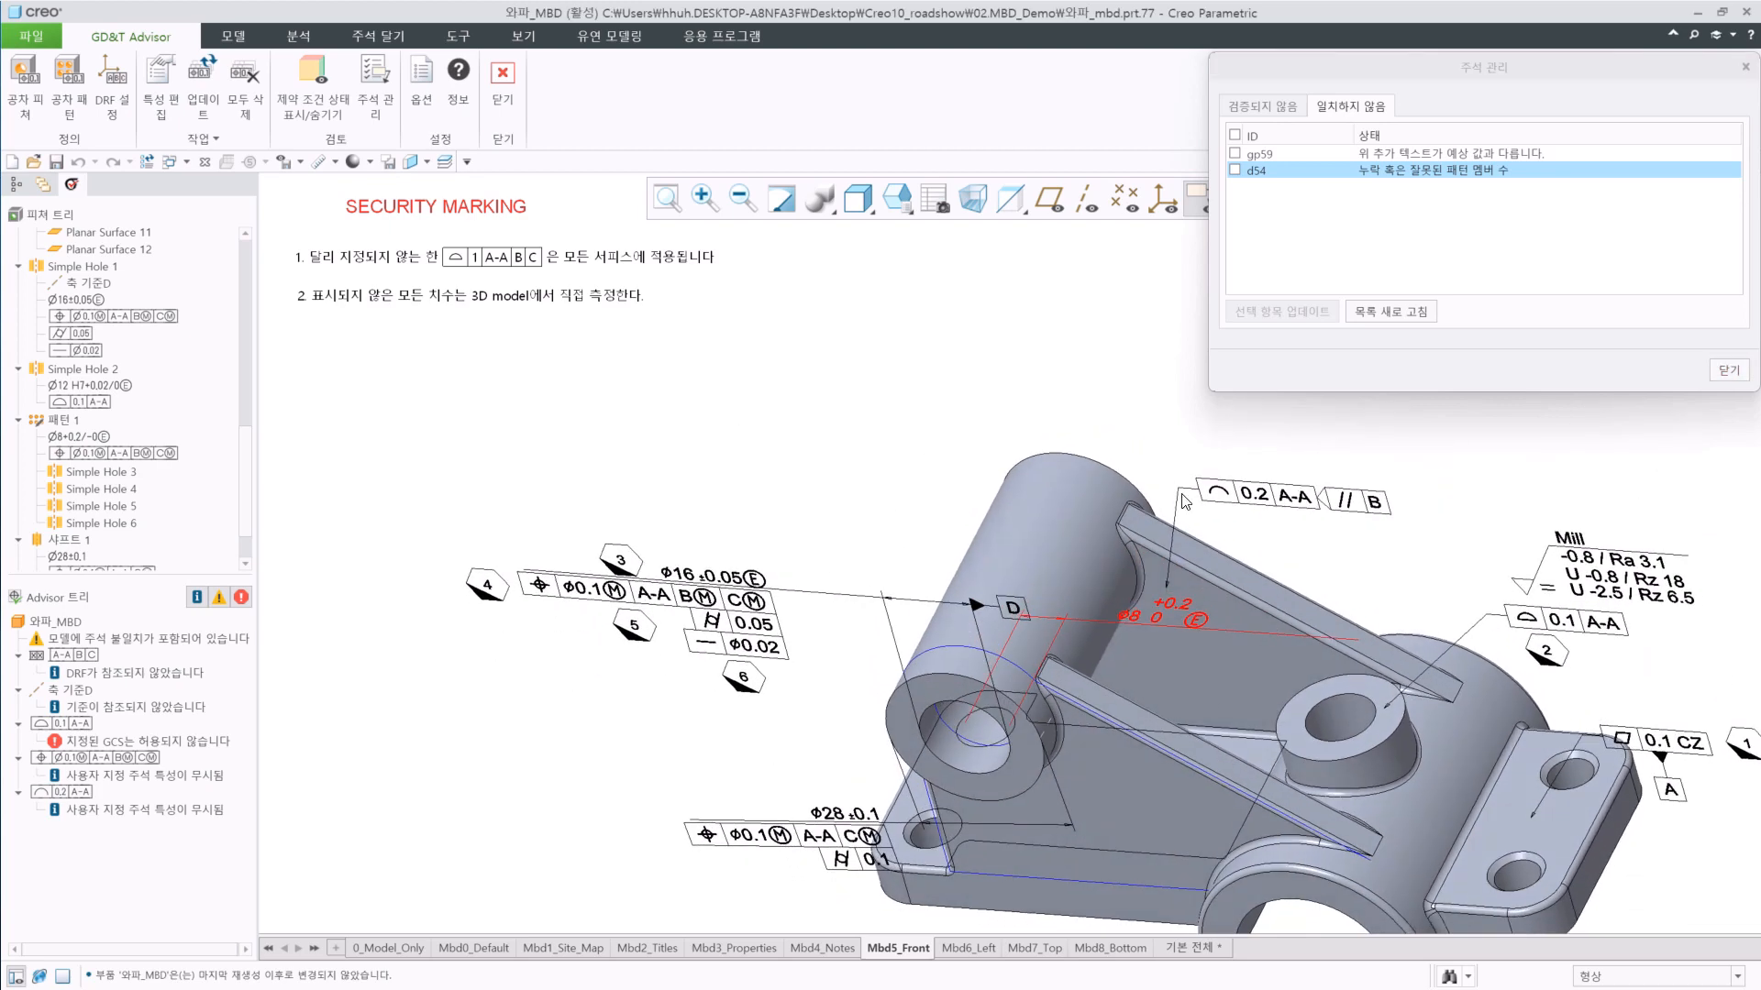
click(1235, 135)
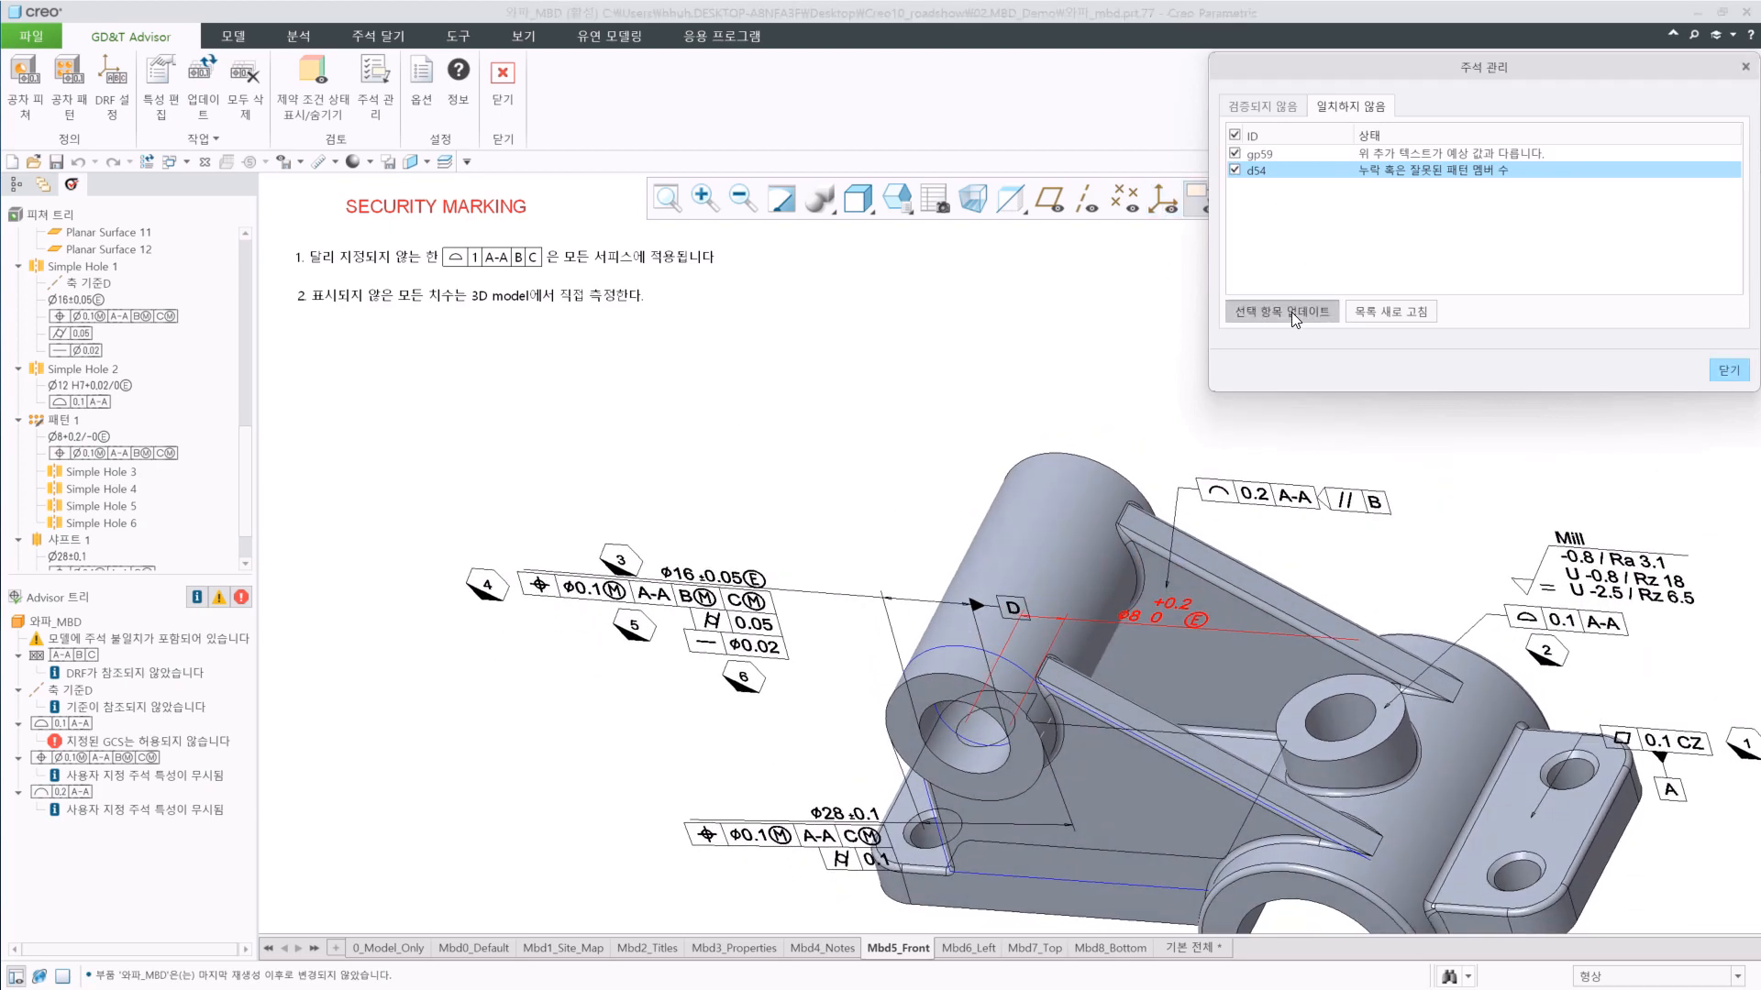
click(1291, 312)
click(1727, 370)
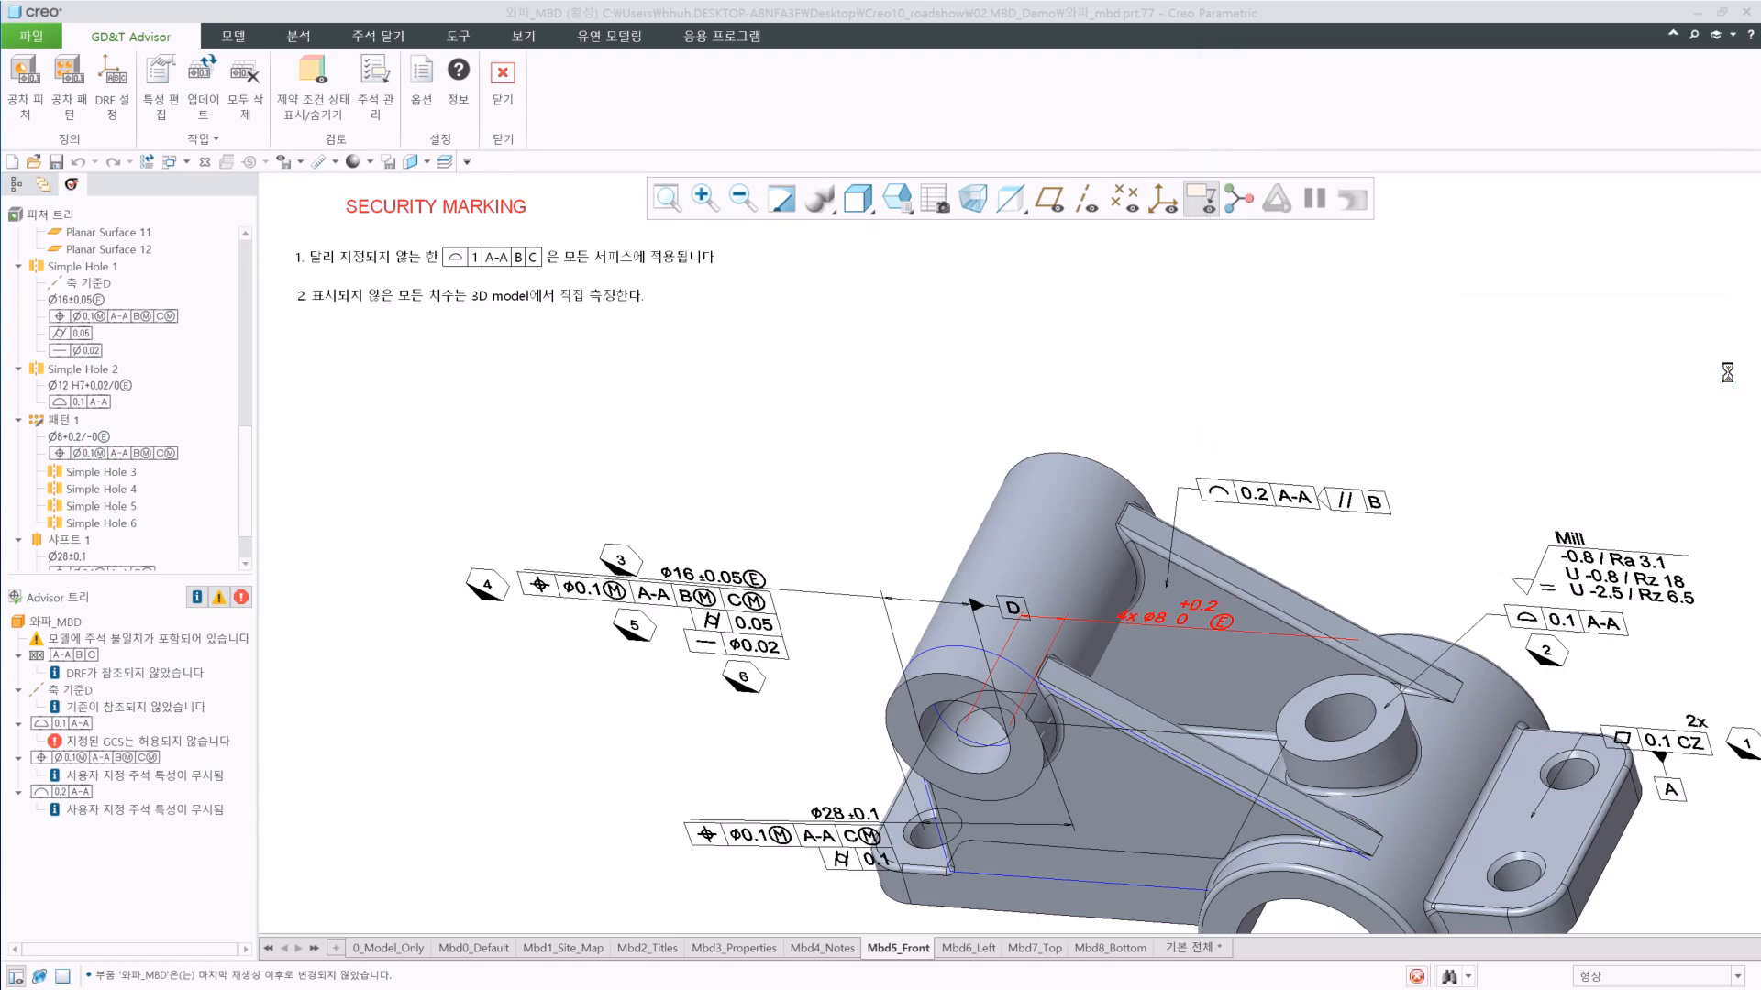
Examine the updated annotations on the model and display the Mbd7_Top combination state.
mouse_move(1132, 524)
middle_down()
mouse_move(1188, 612)
mouse_move(1152, 492)
mouse_move(1082, 480)
middle_up()
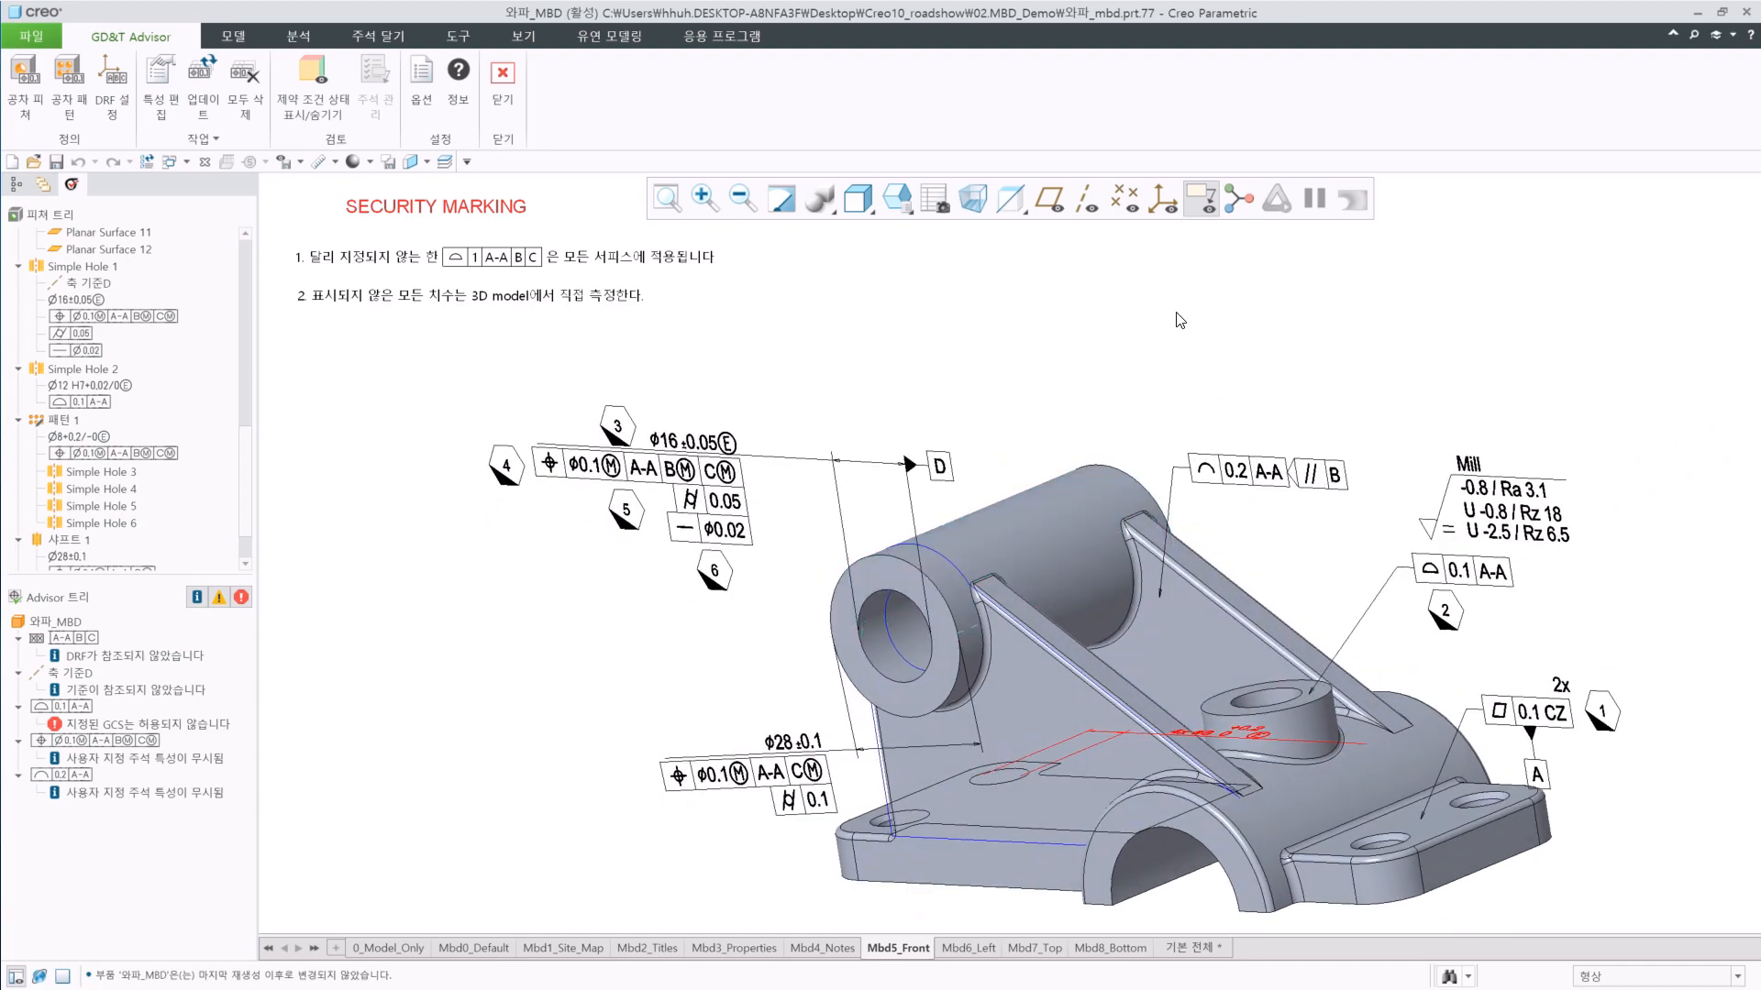
scroll(1146, 372, up, 1)
middle_drag(1162, 431, 1282, 463)
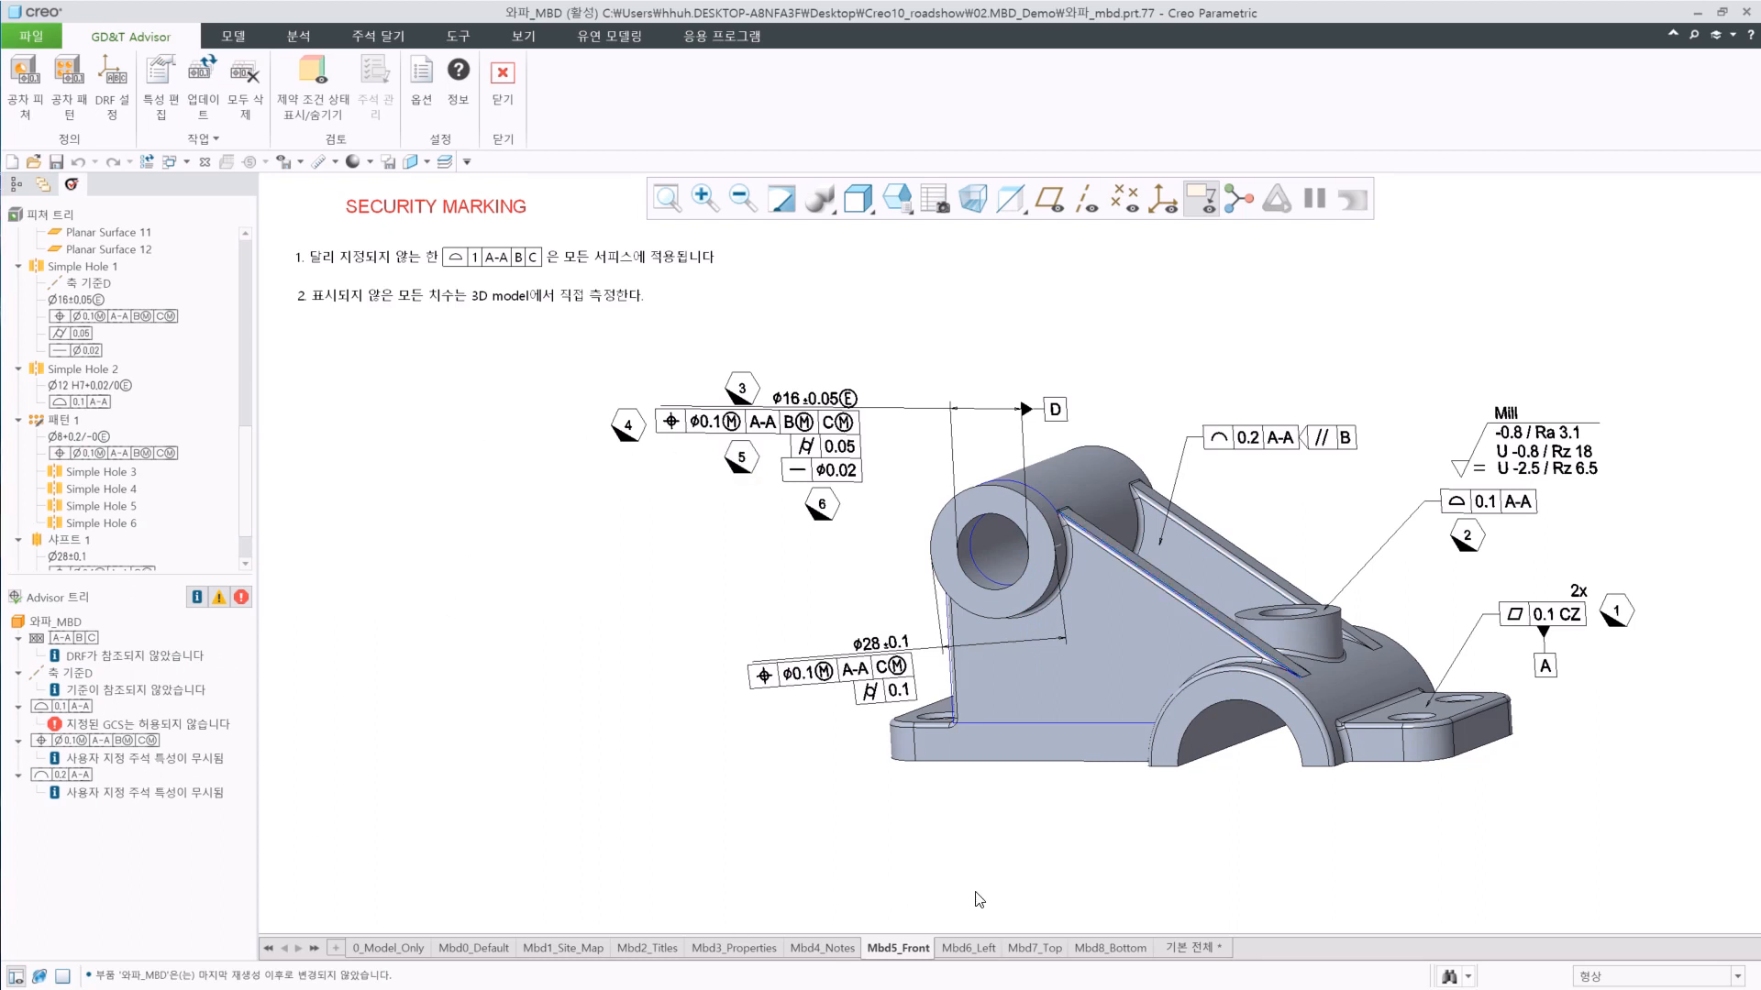
click(1052, 954)
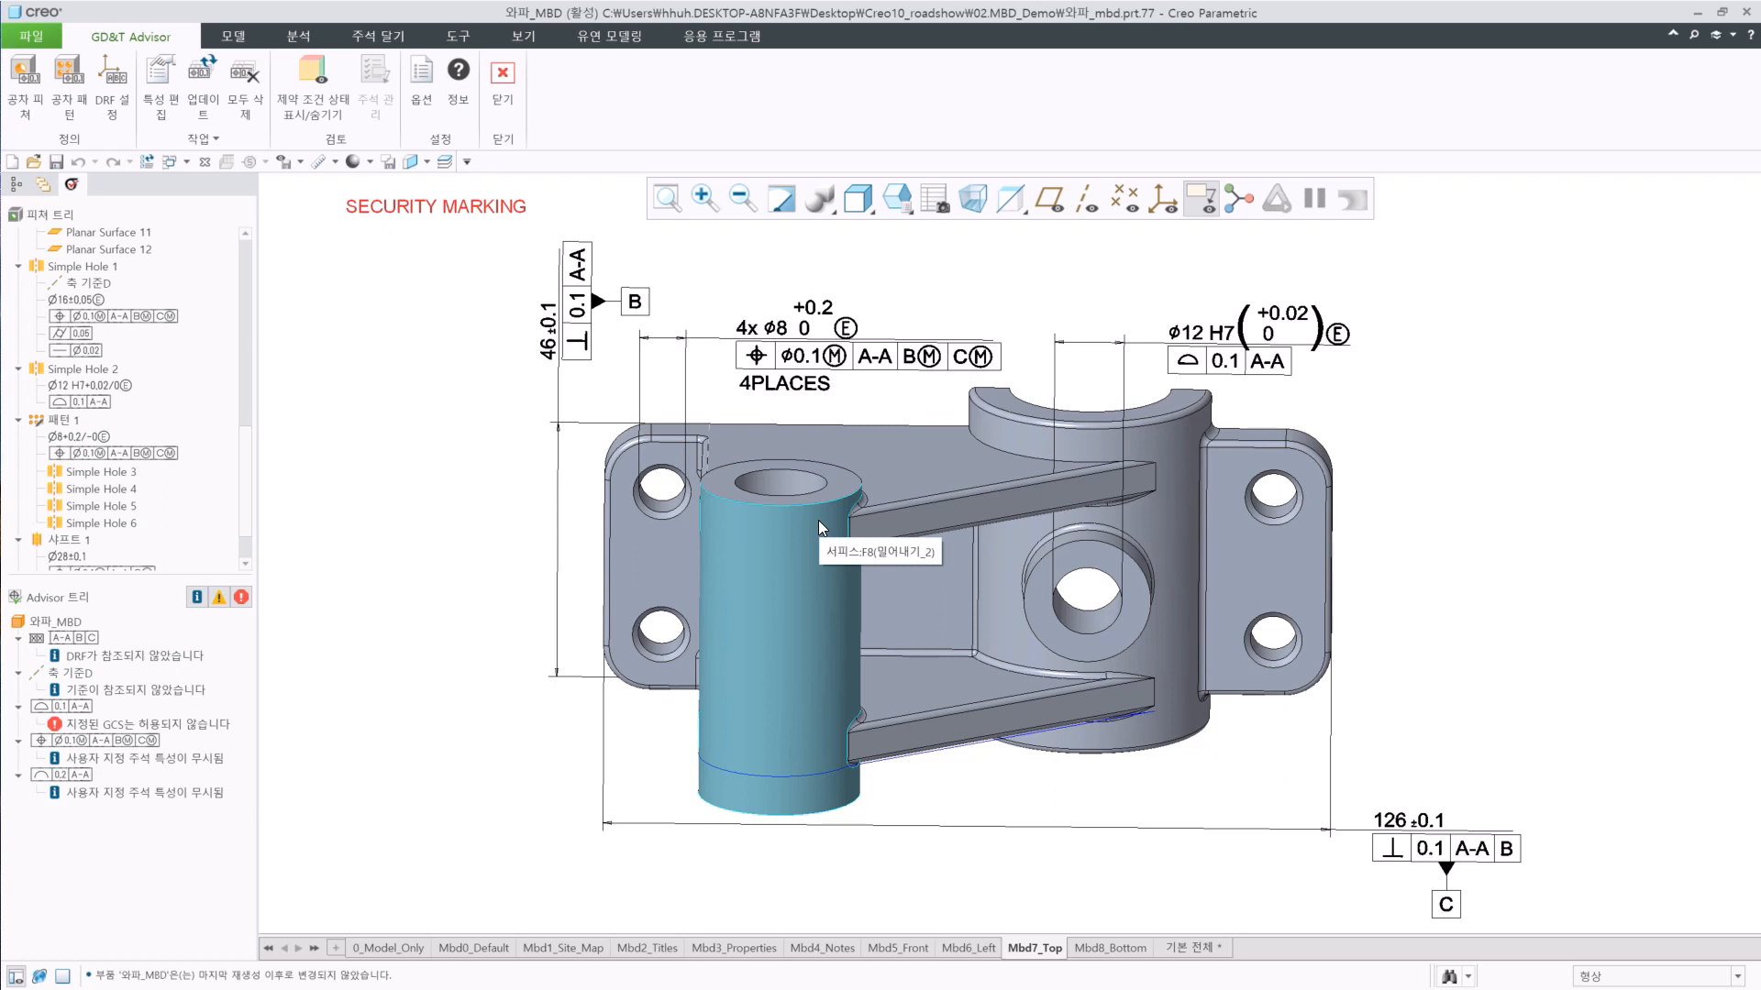
Change Simple Hole 2's geometric tolerance to a 0.1 position tolerance at maximum material condition, referencing datums A-A, B and C.
right_click(98, 370)
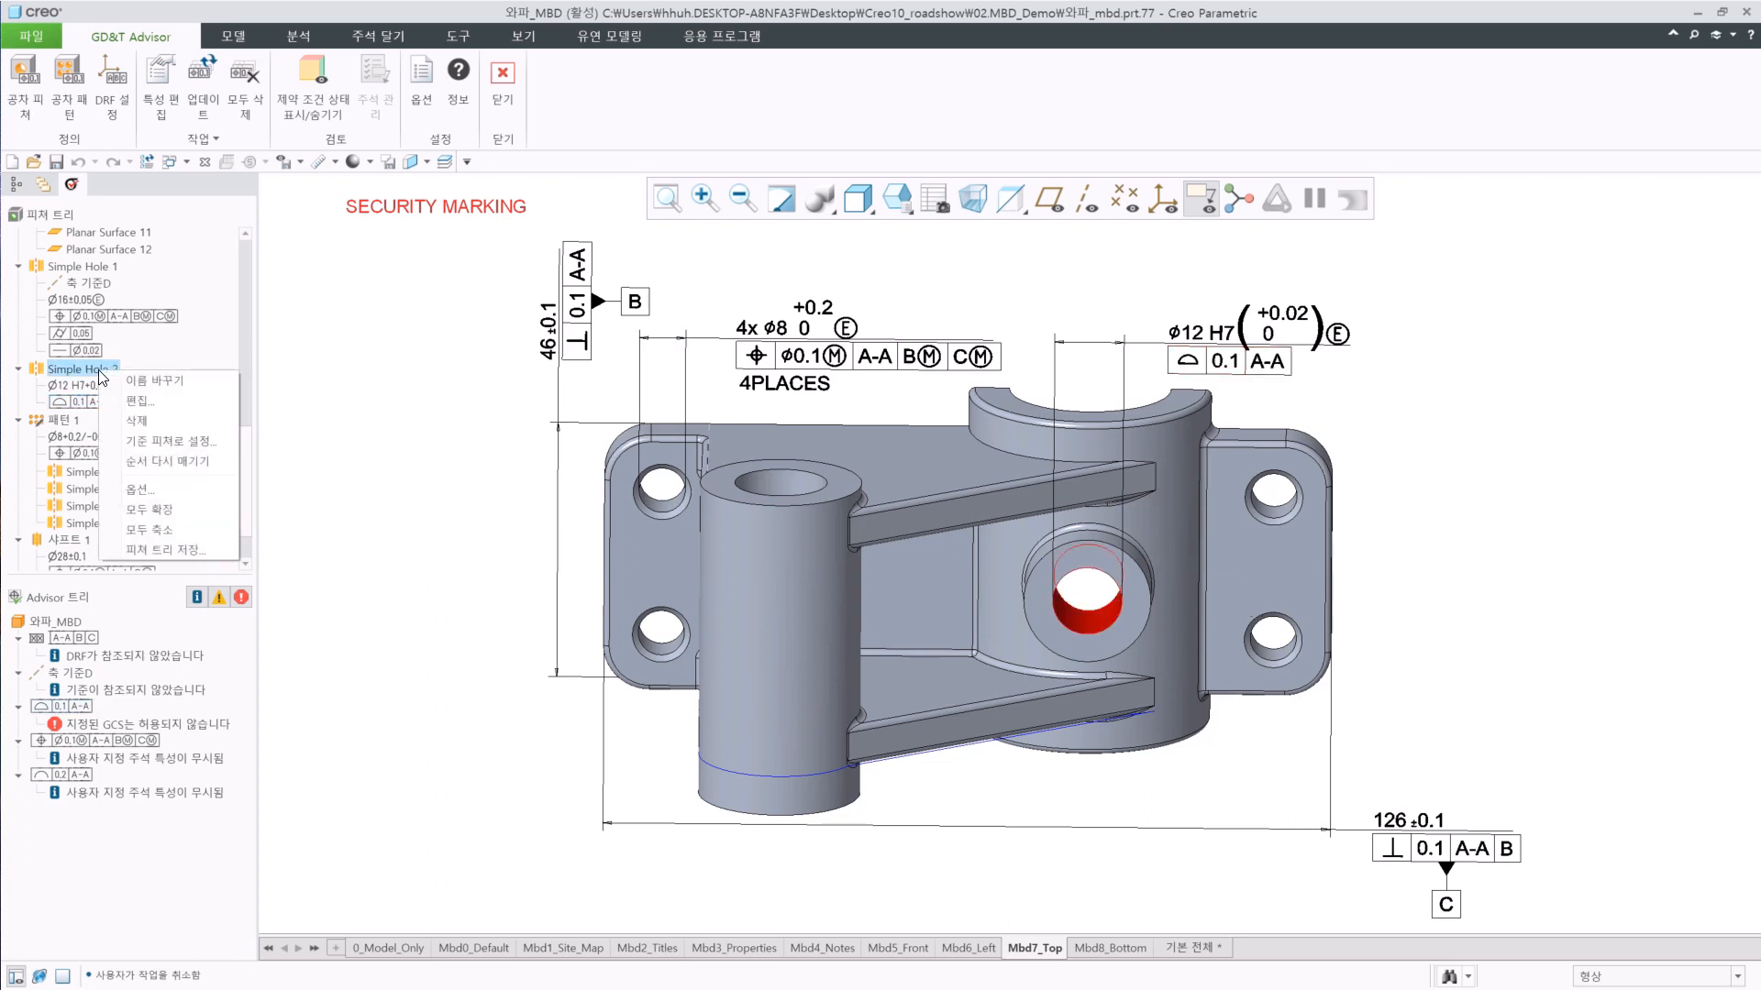
click(160, 409)
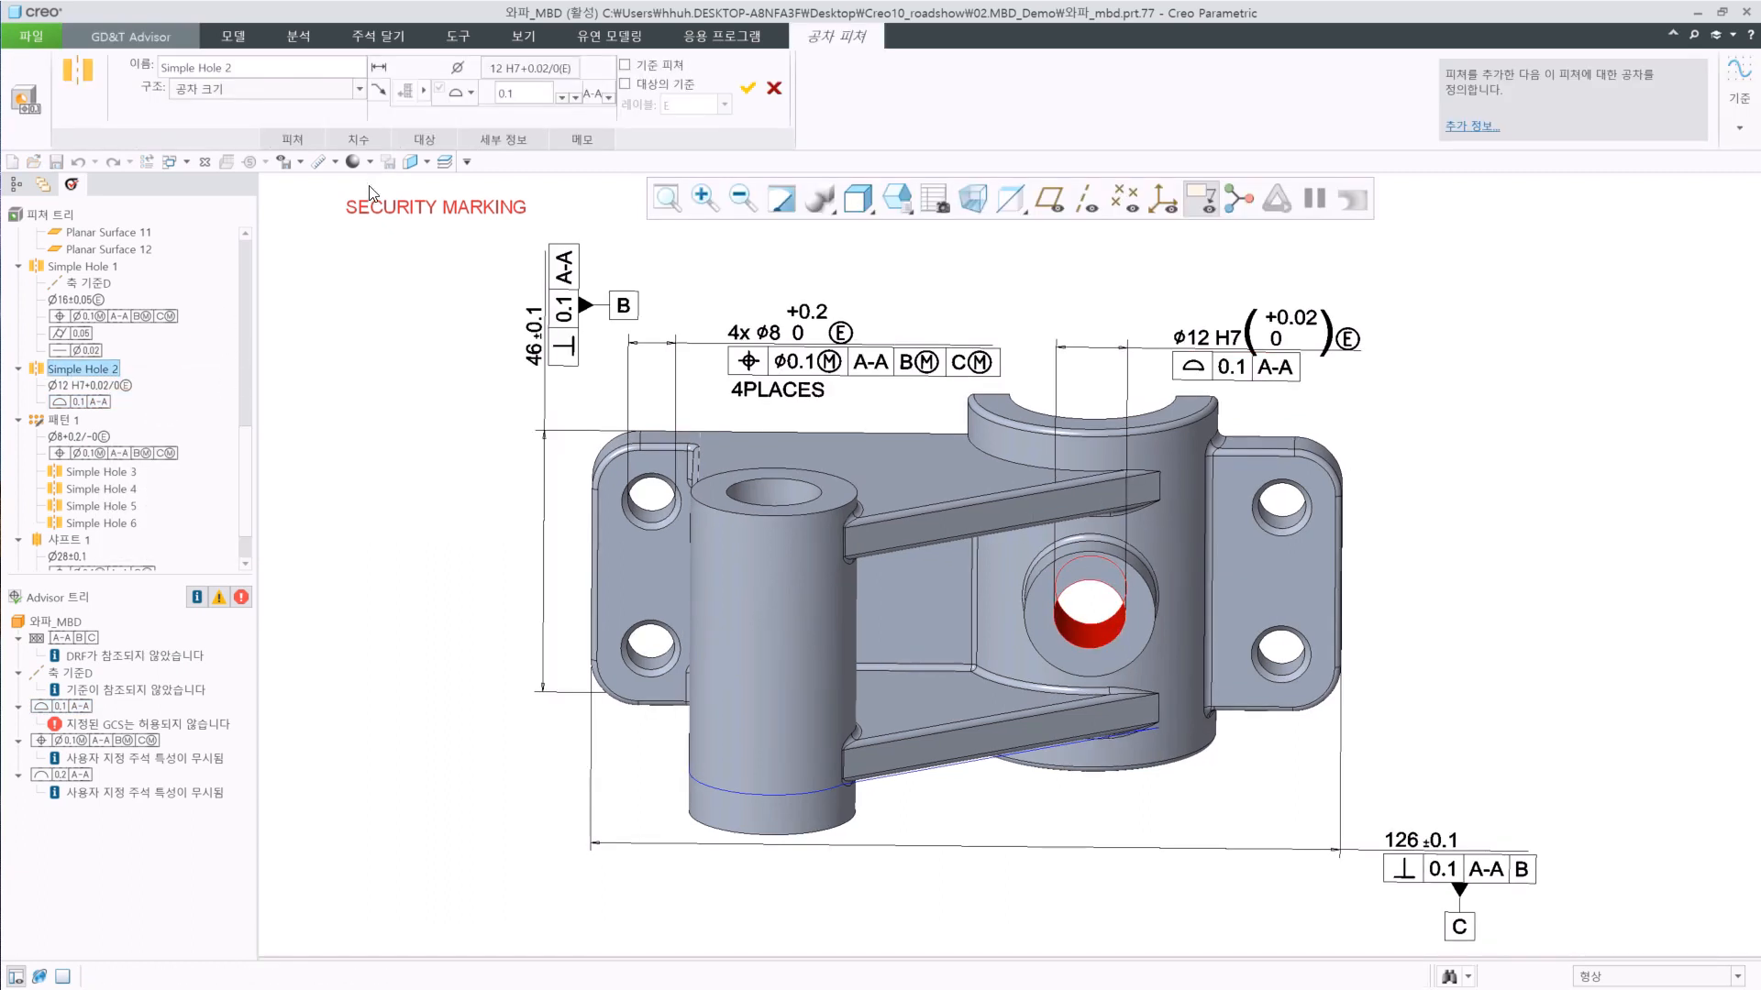
click(463, 92)
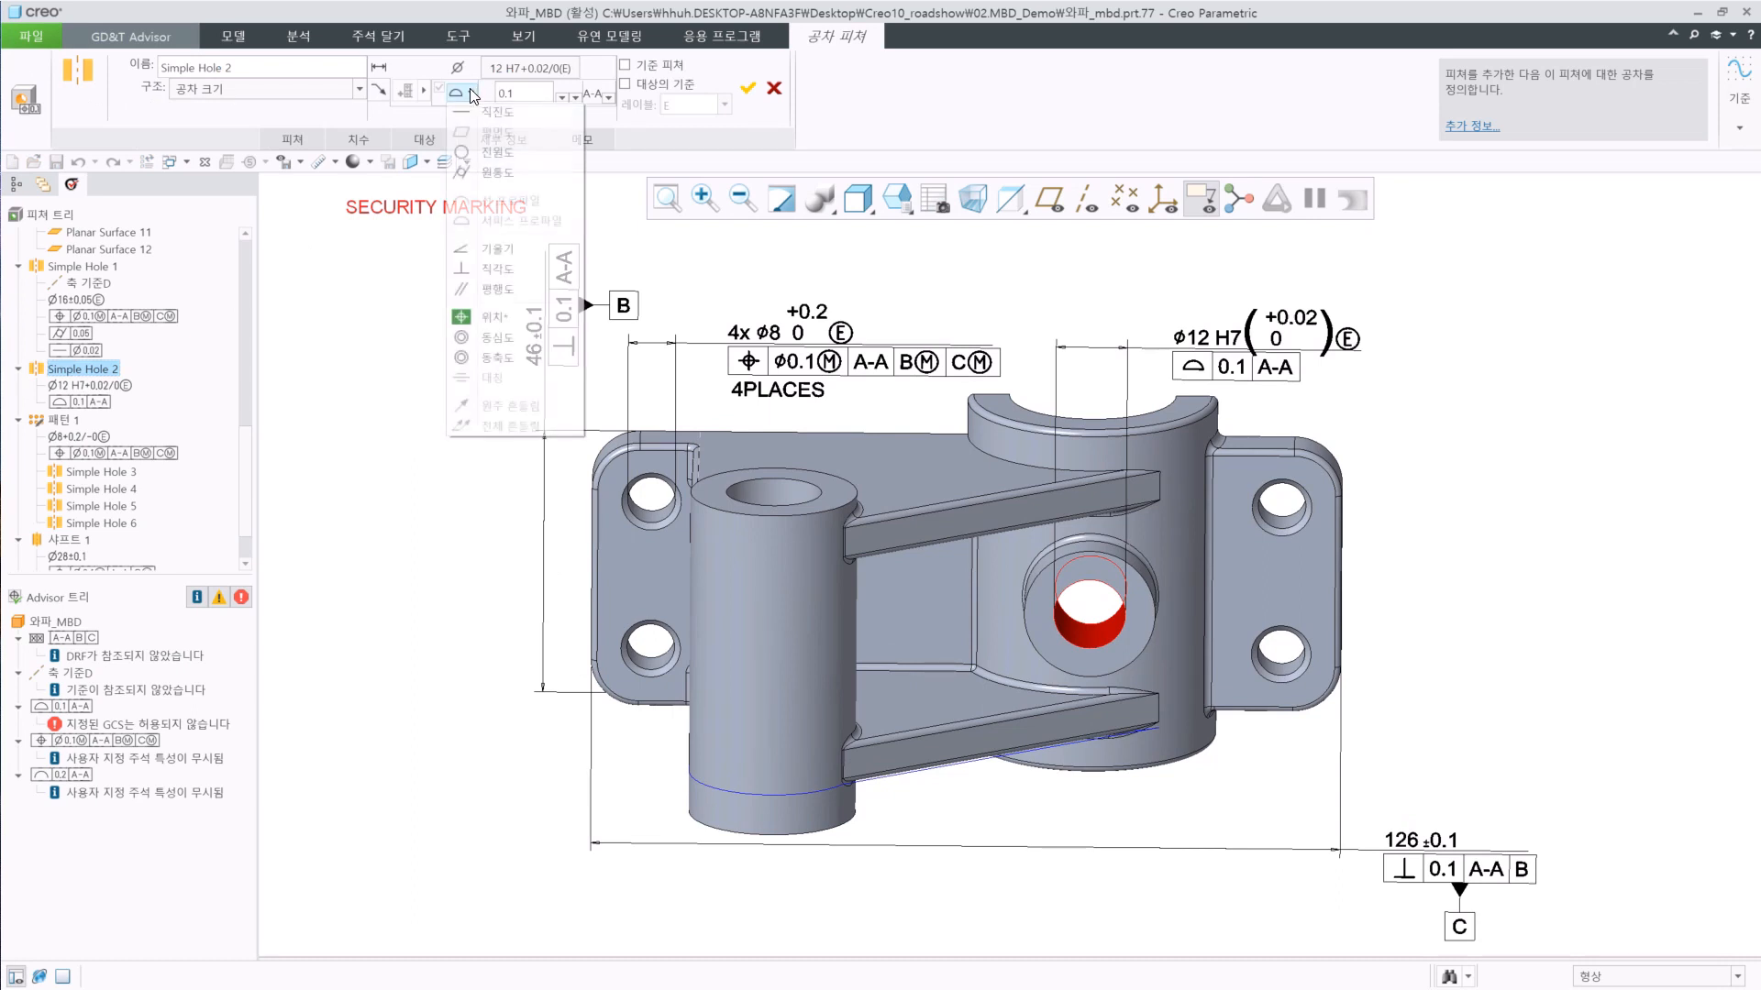
click(485, 323)
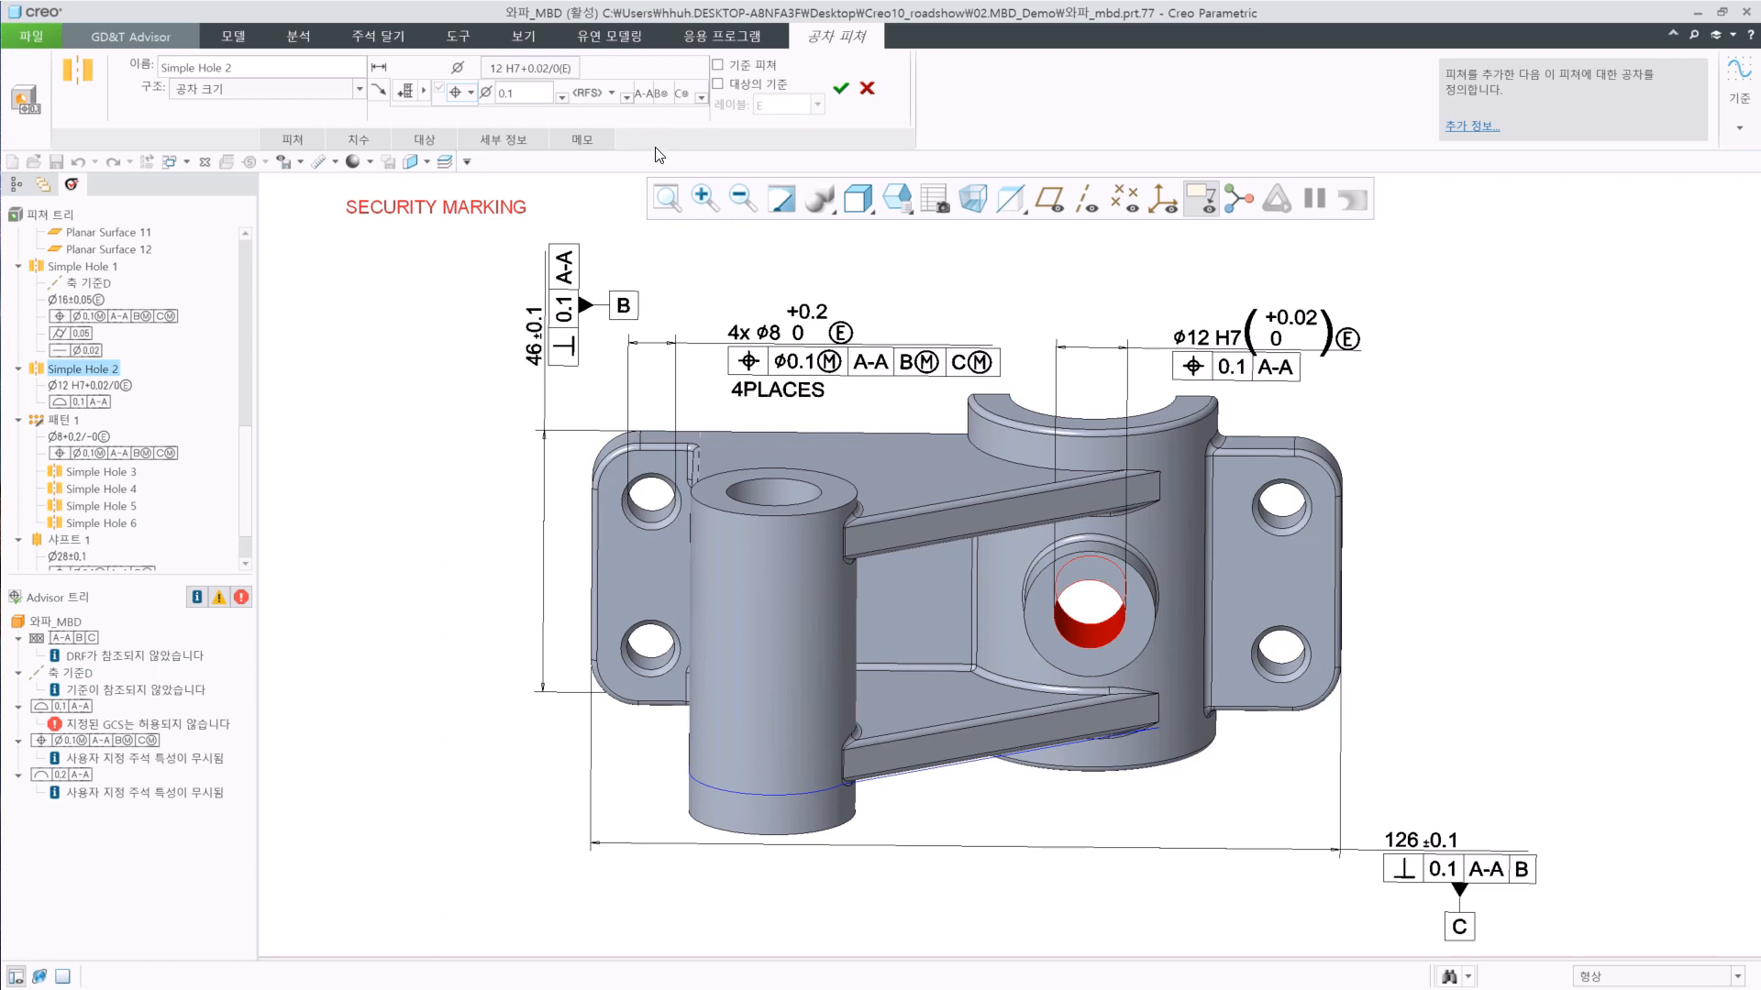
click(613, 95)
click(600, 137)
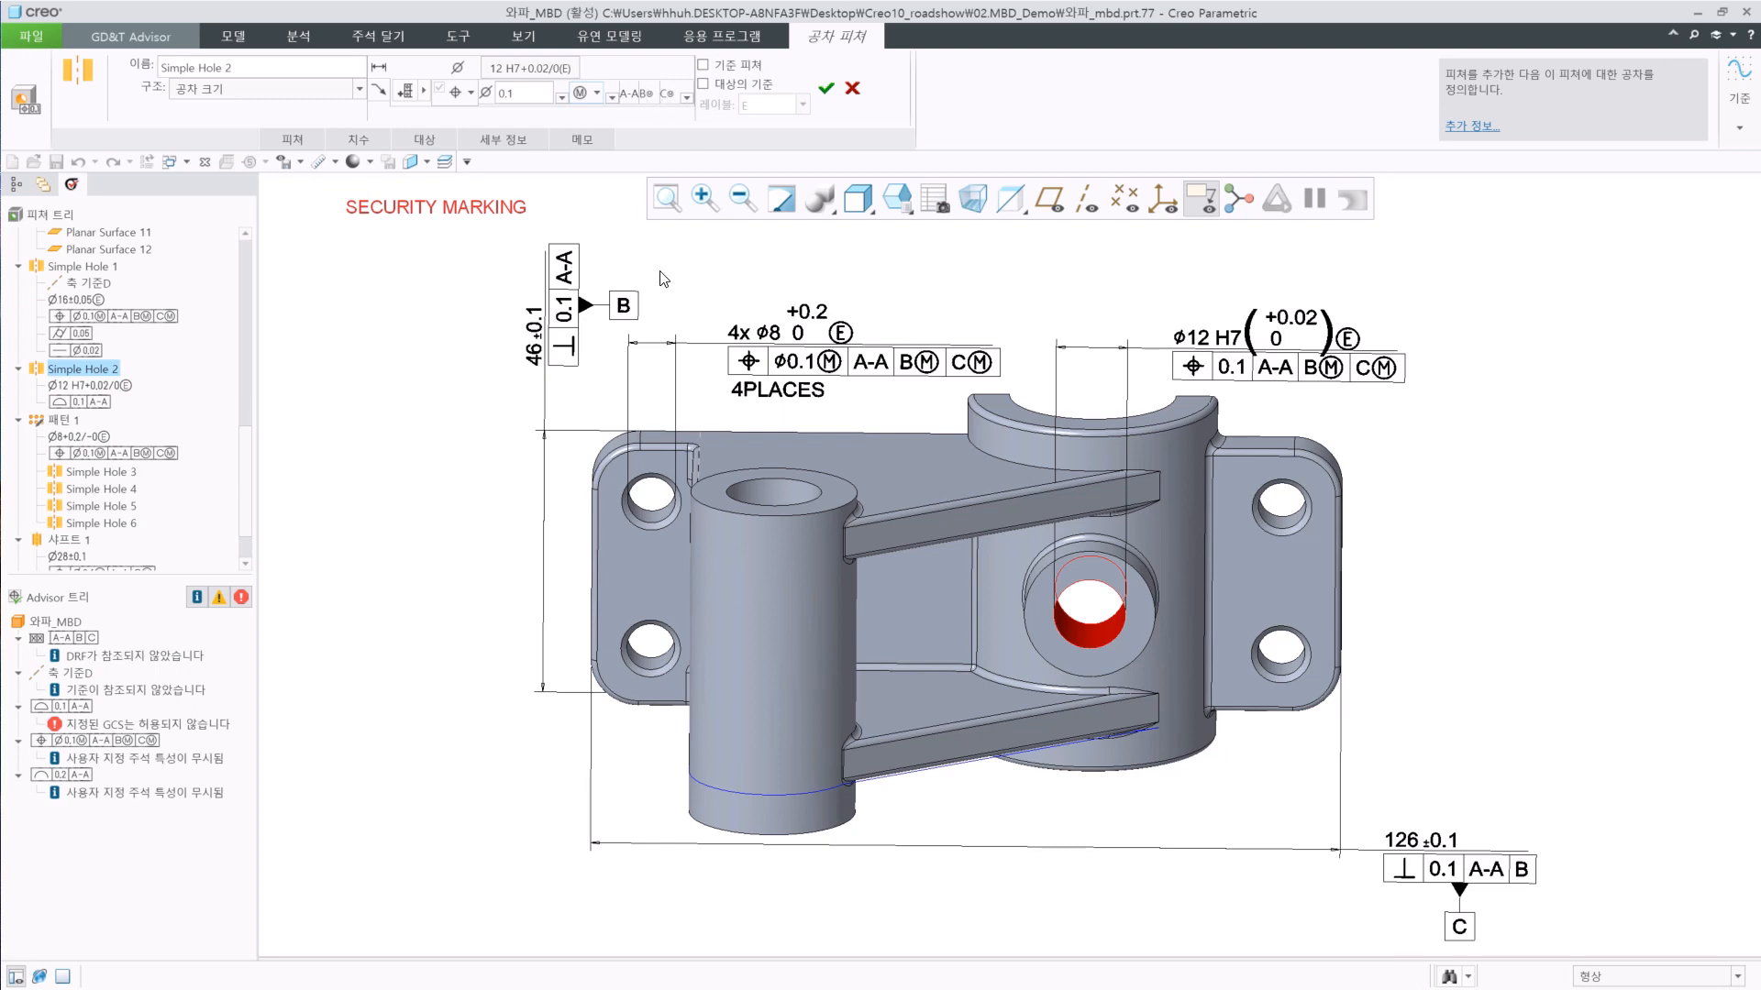
click(826, 88)
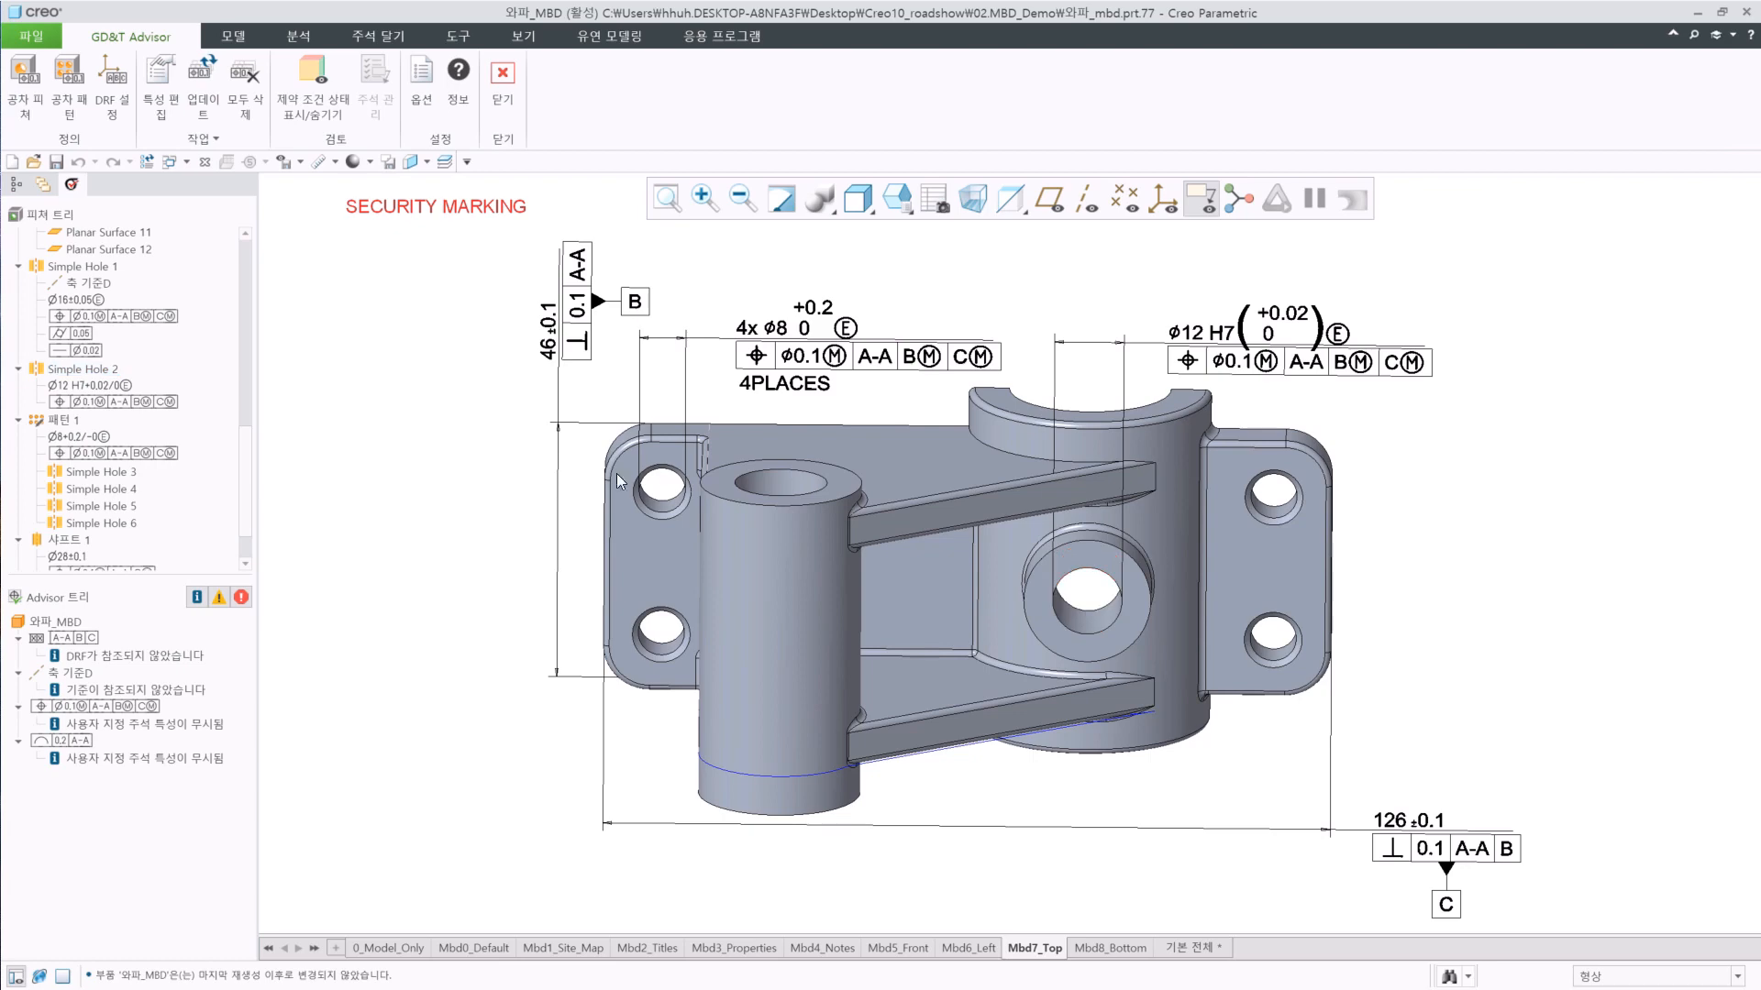
mouse_move(616, 474)
middle_down()
mouse_move(664, 447)
mouse_move(650, 436)
middle_up()
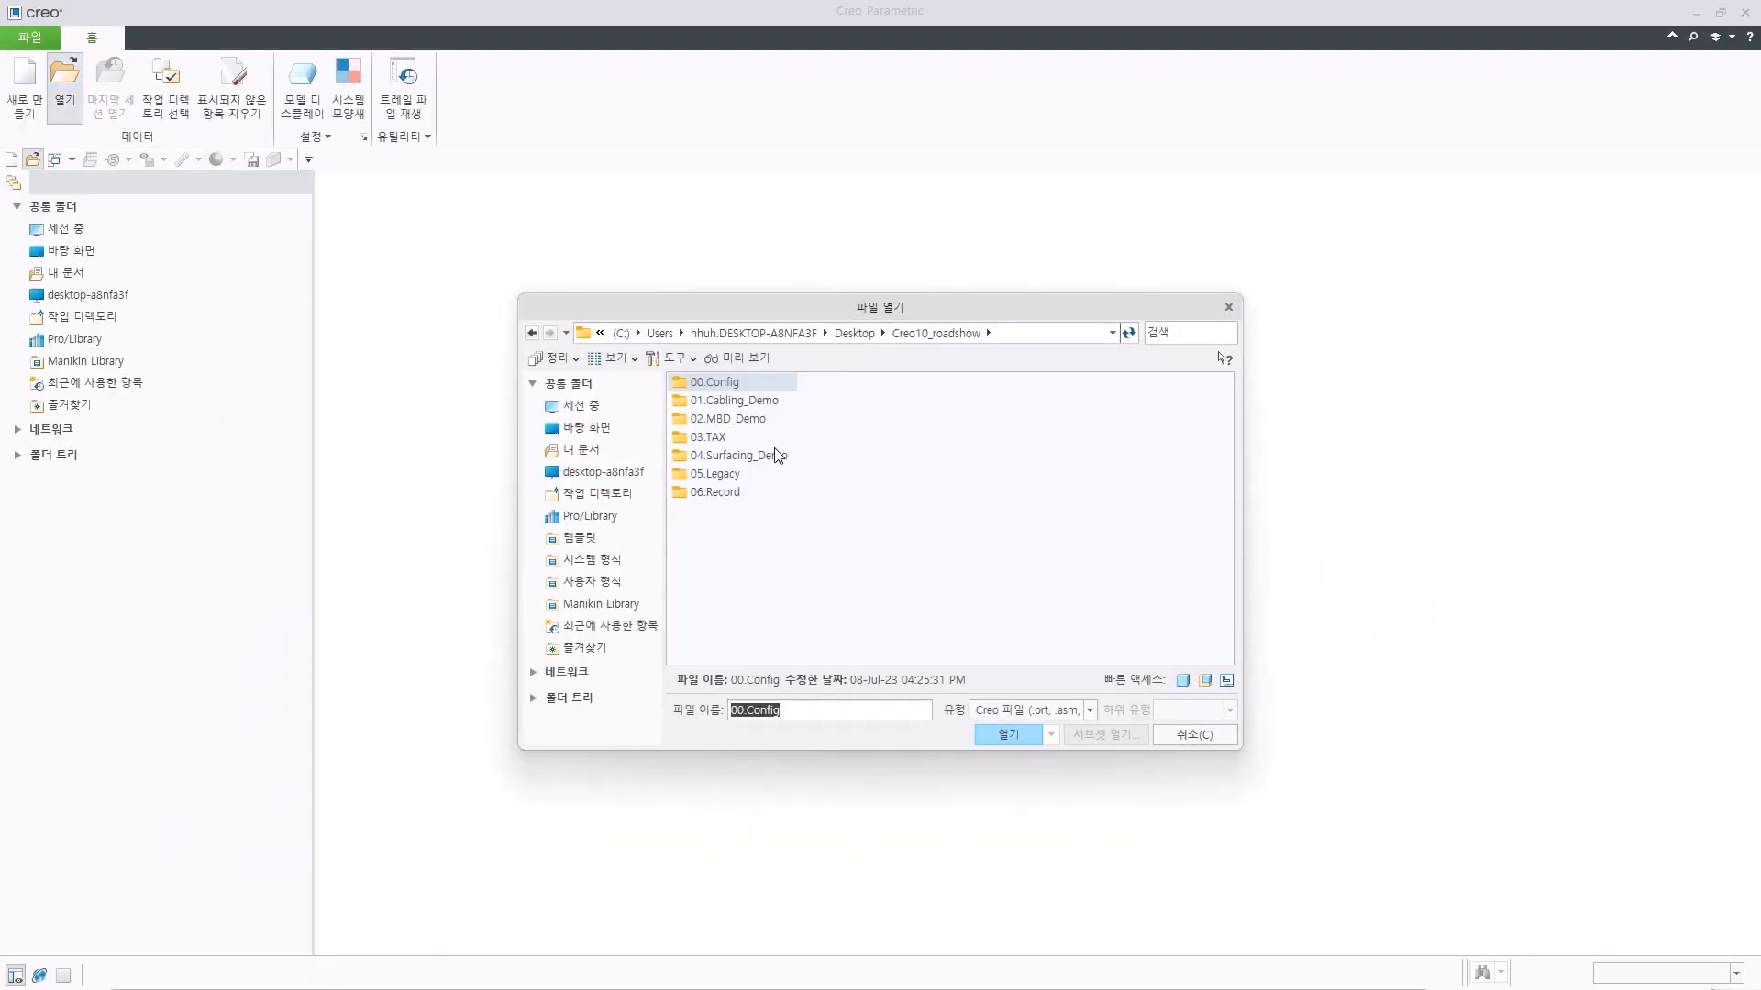
Open 누적공차해석.asm from the 03.TAX folder and start EZ Tolerance Analysis on it.
double_click(725, 438)
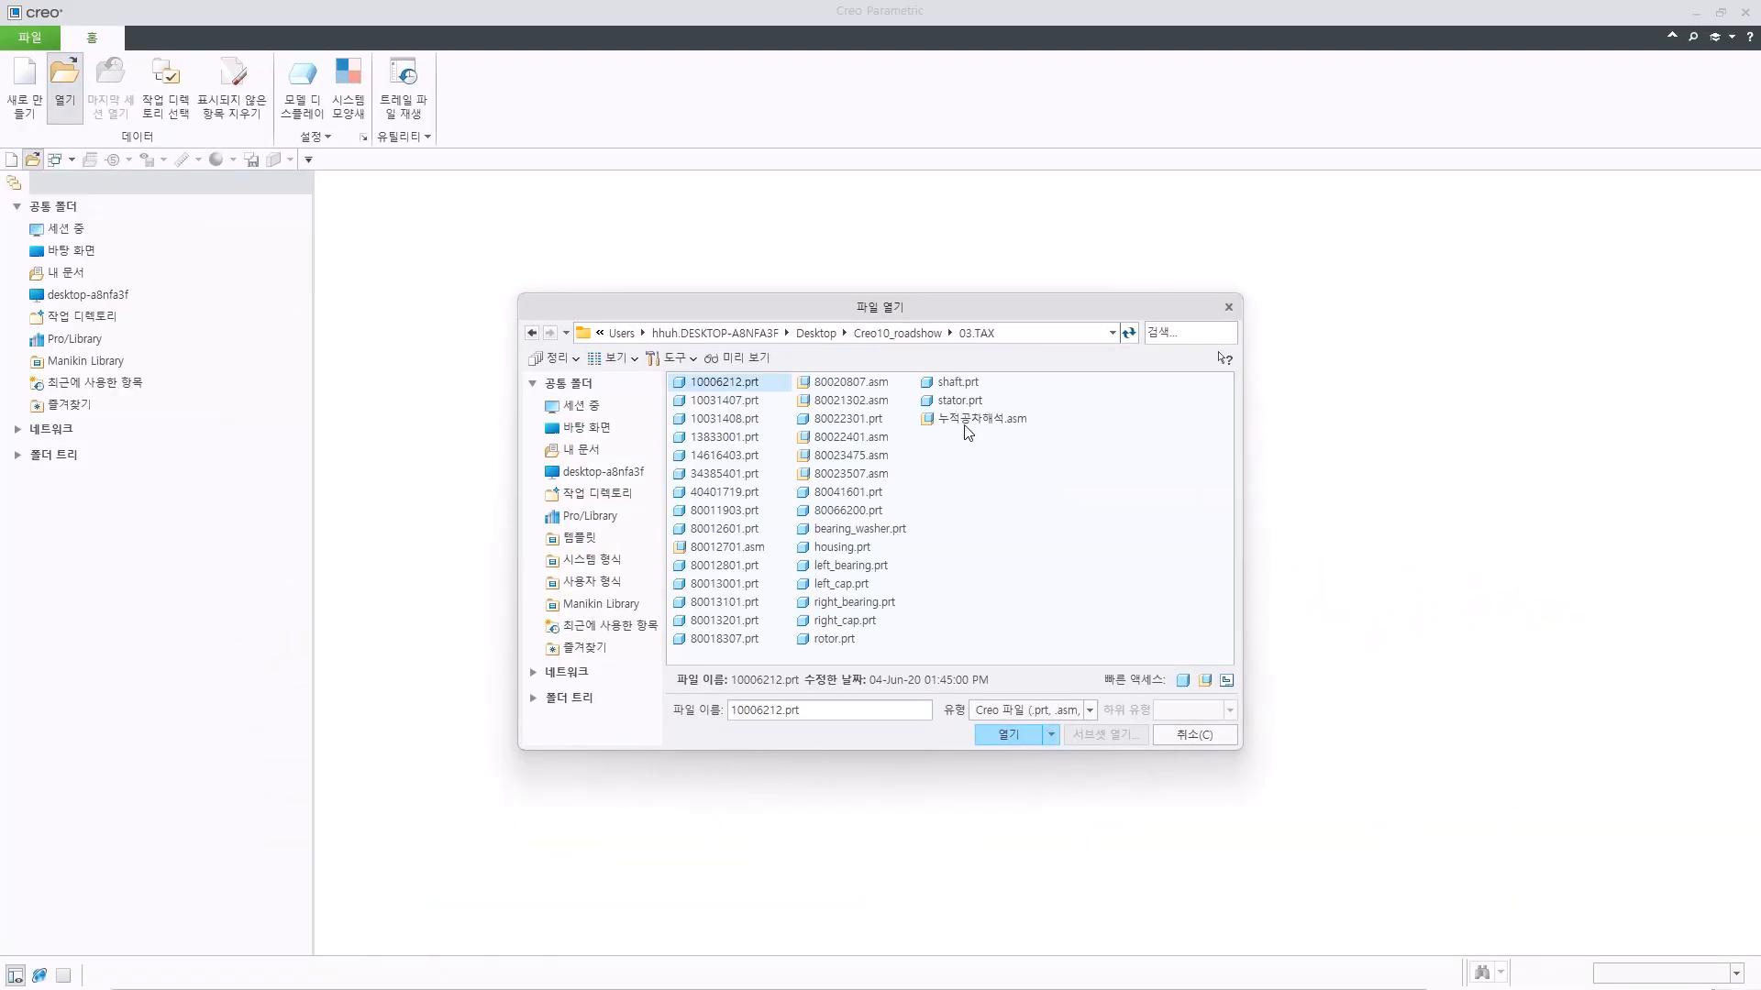
double_click(970, 421)
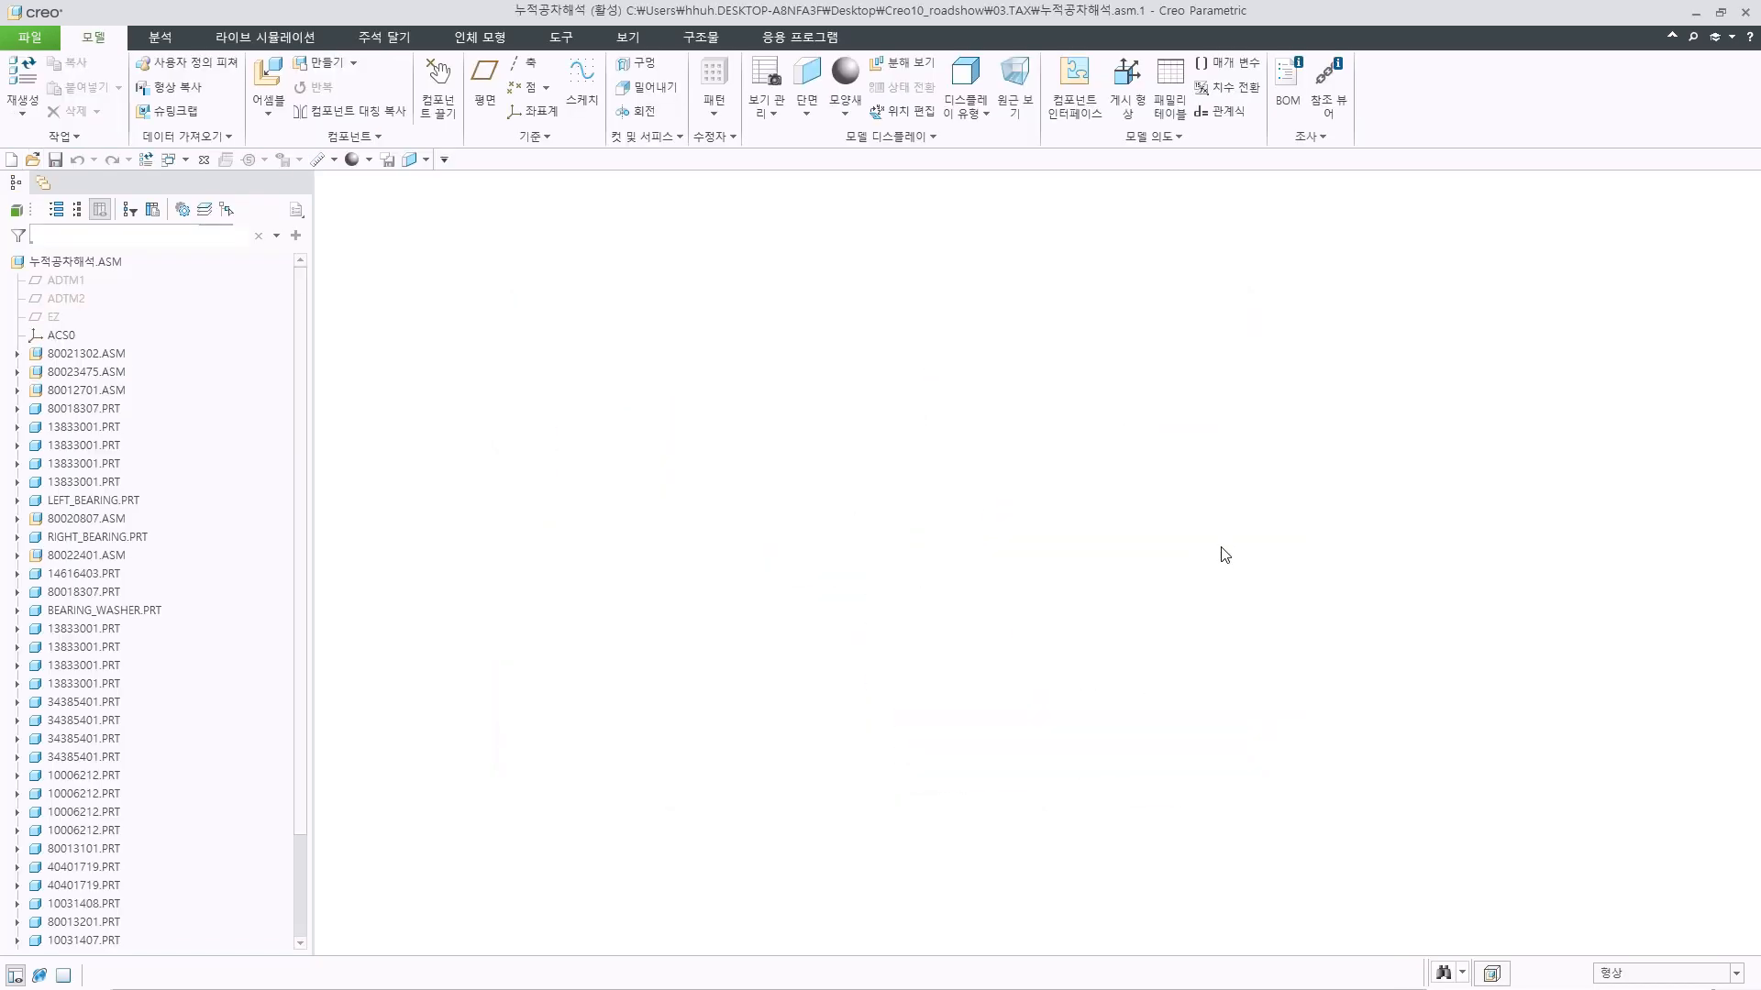
scroll(1228, 569, up, 10)
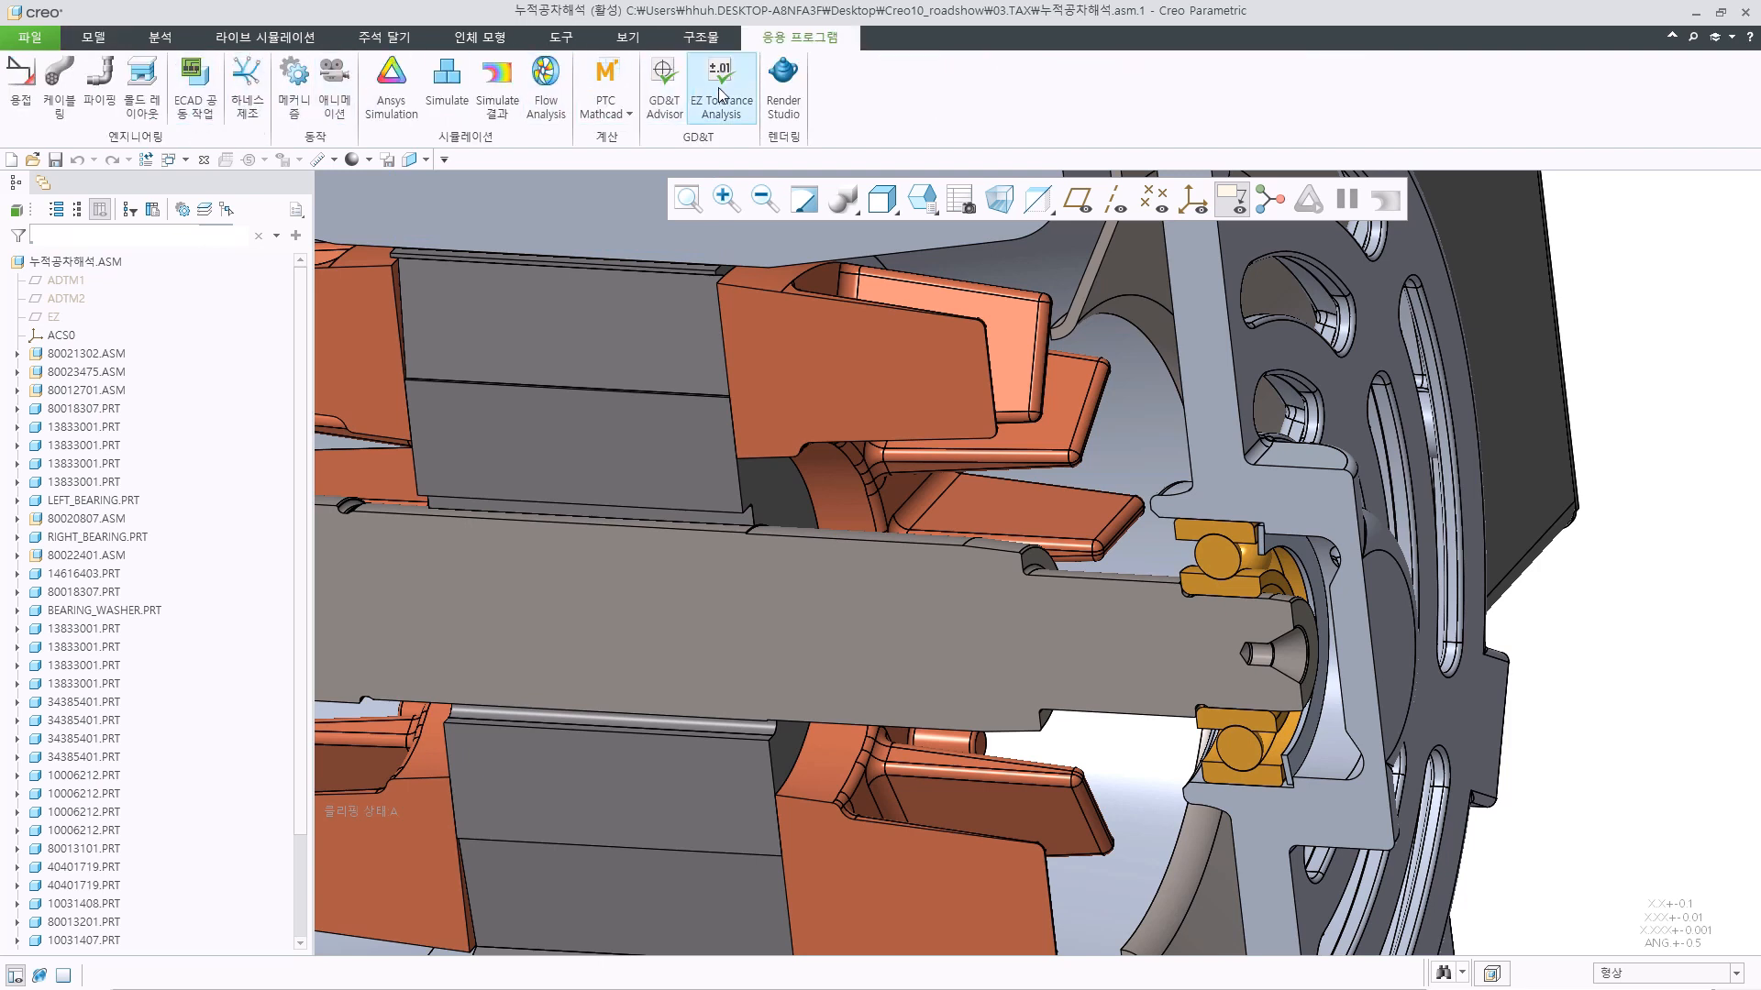
click(721, 94)
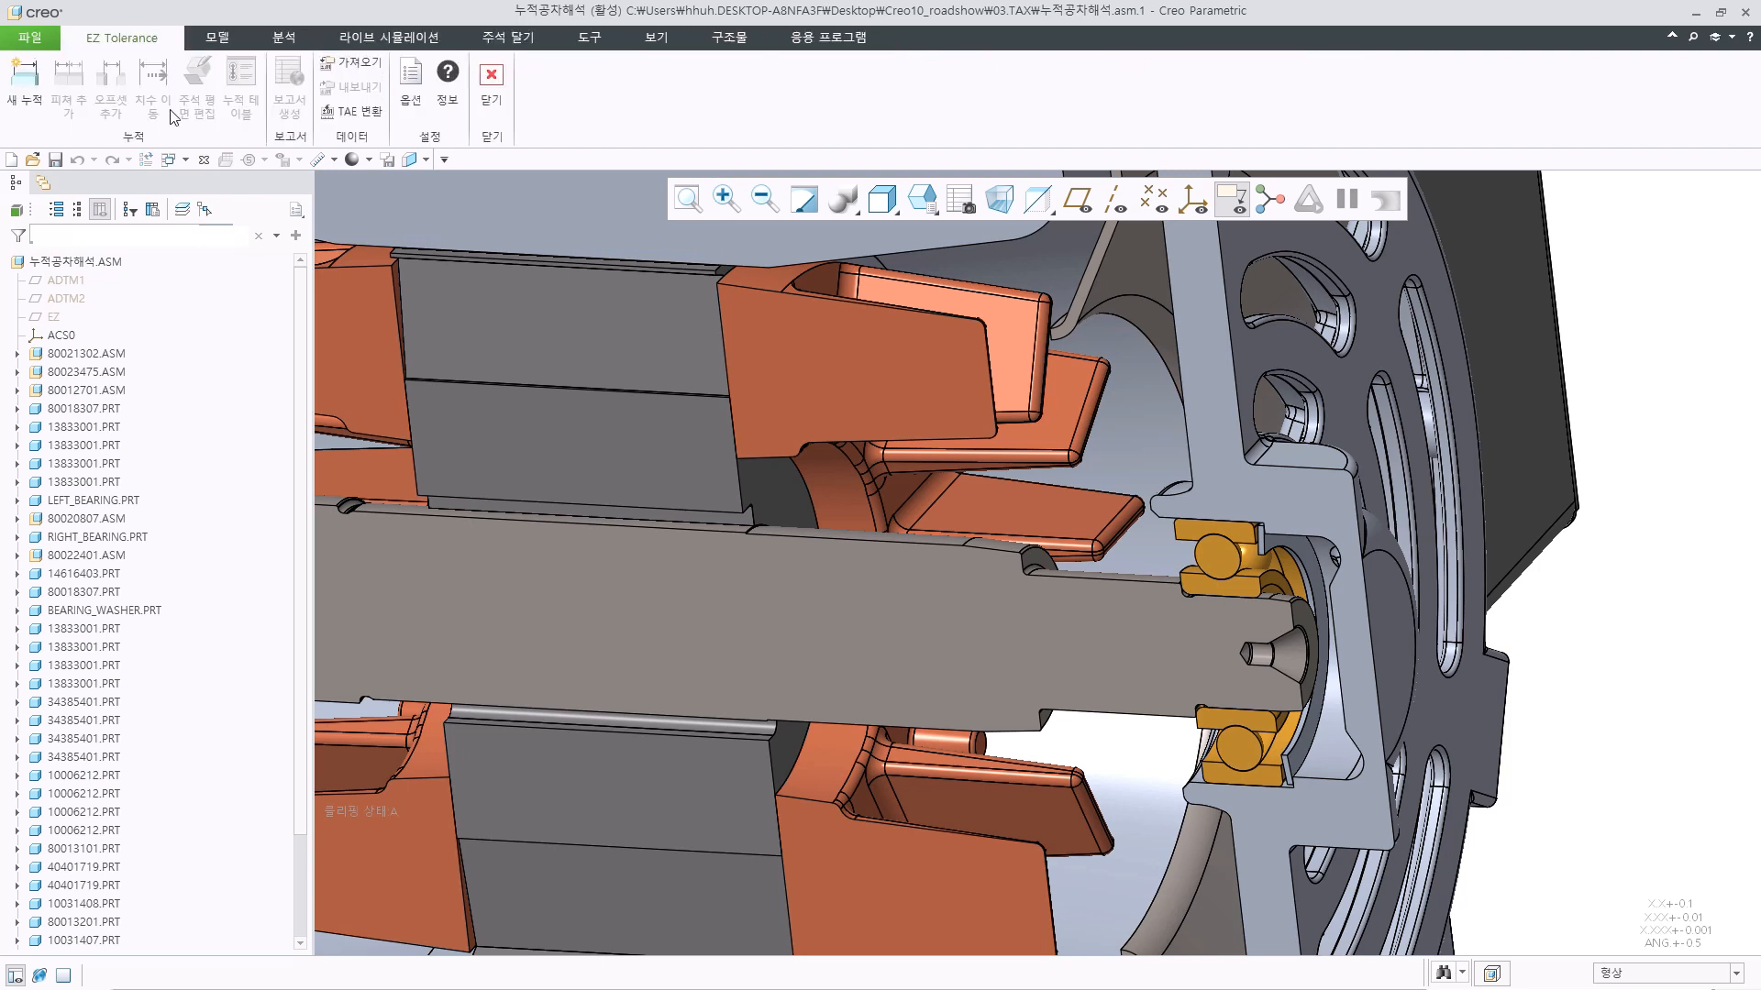
Start a new stackup from the right bearing's outer side face to the facing surface of the right cap.
click(25, 87)
scroll(1269, 531, up, 4)
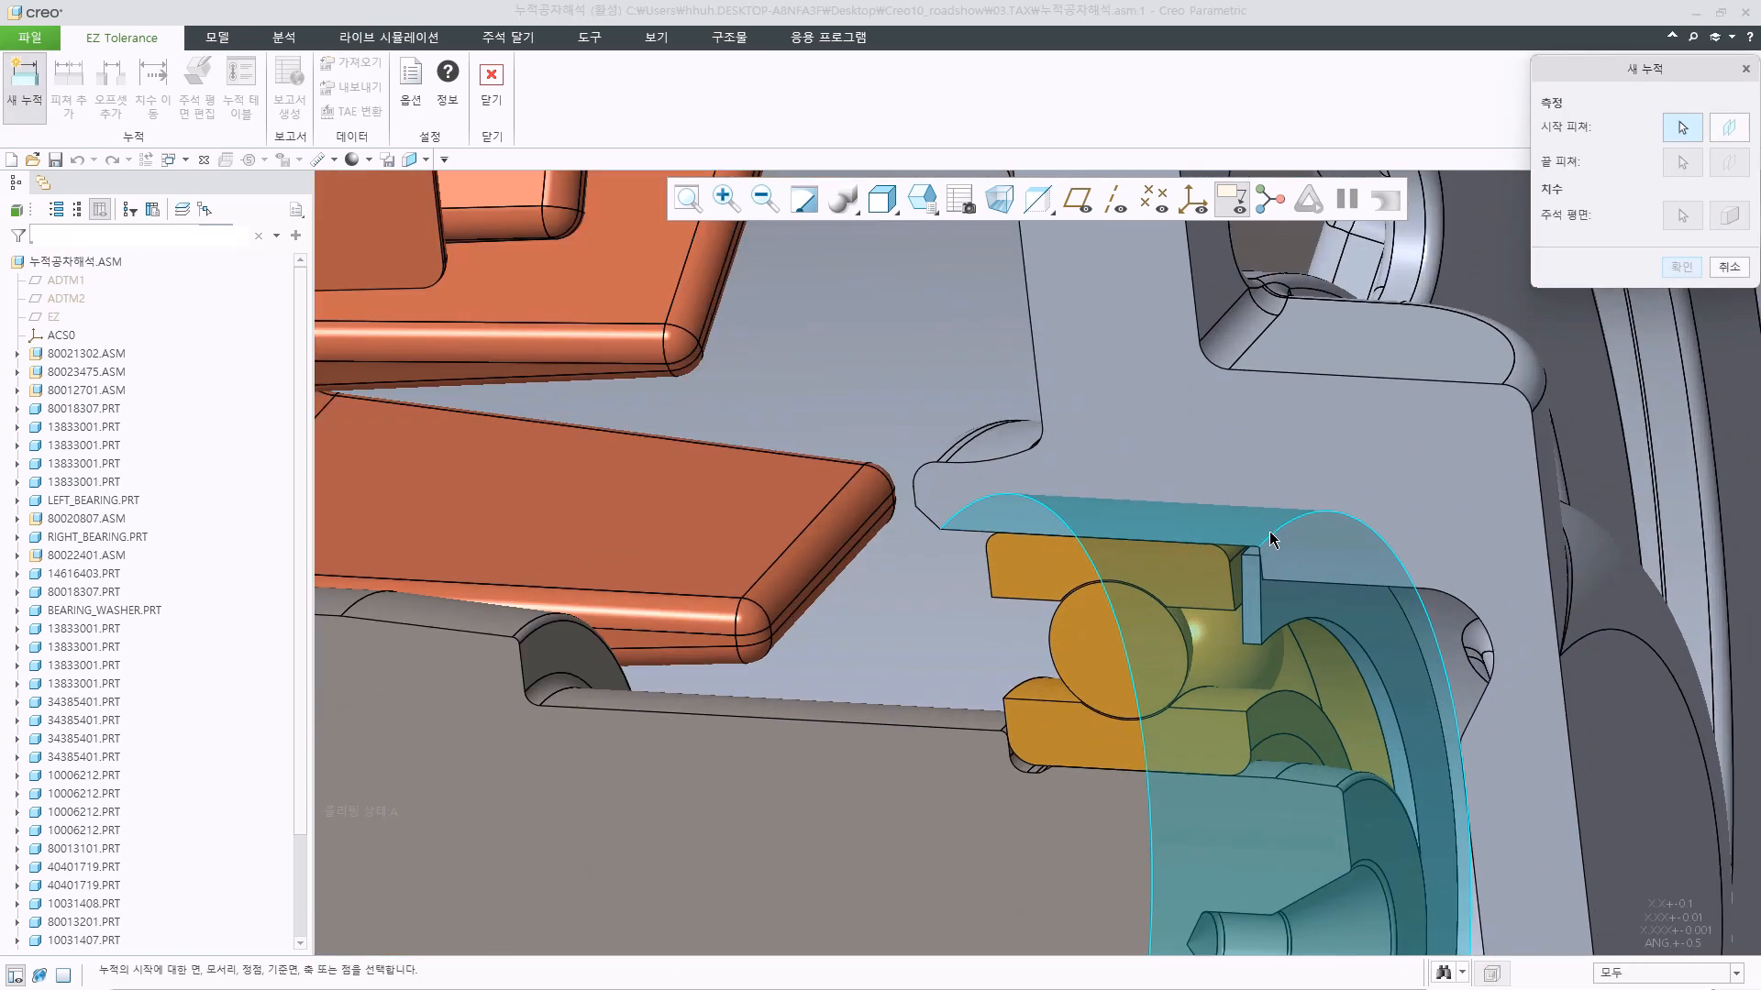
scroll(1269, 537, up, 2)
click(1234, 571)
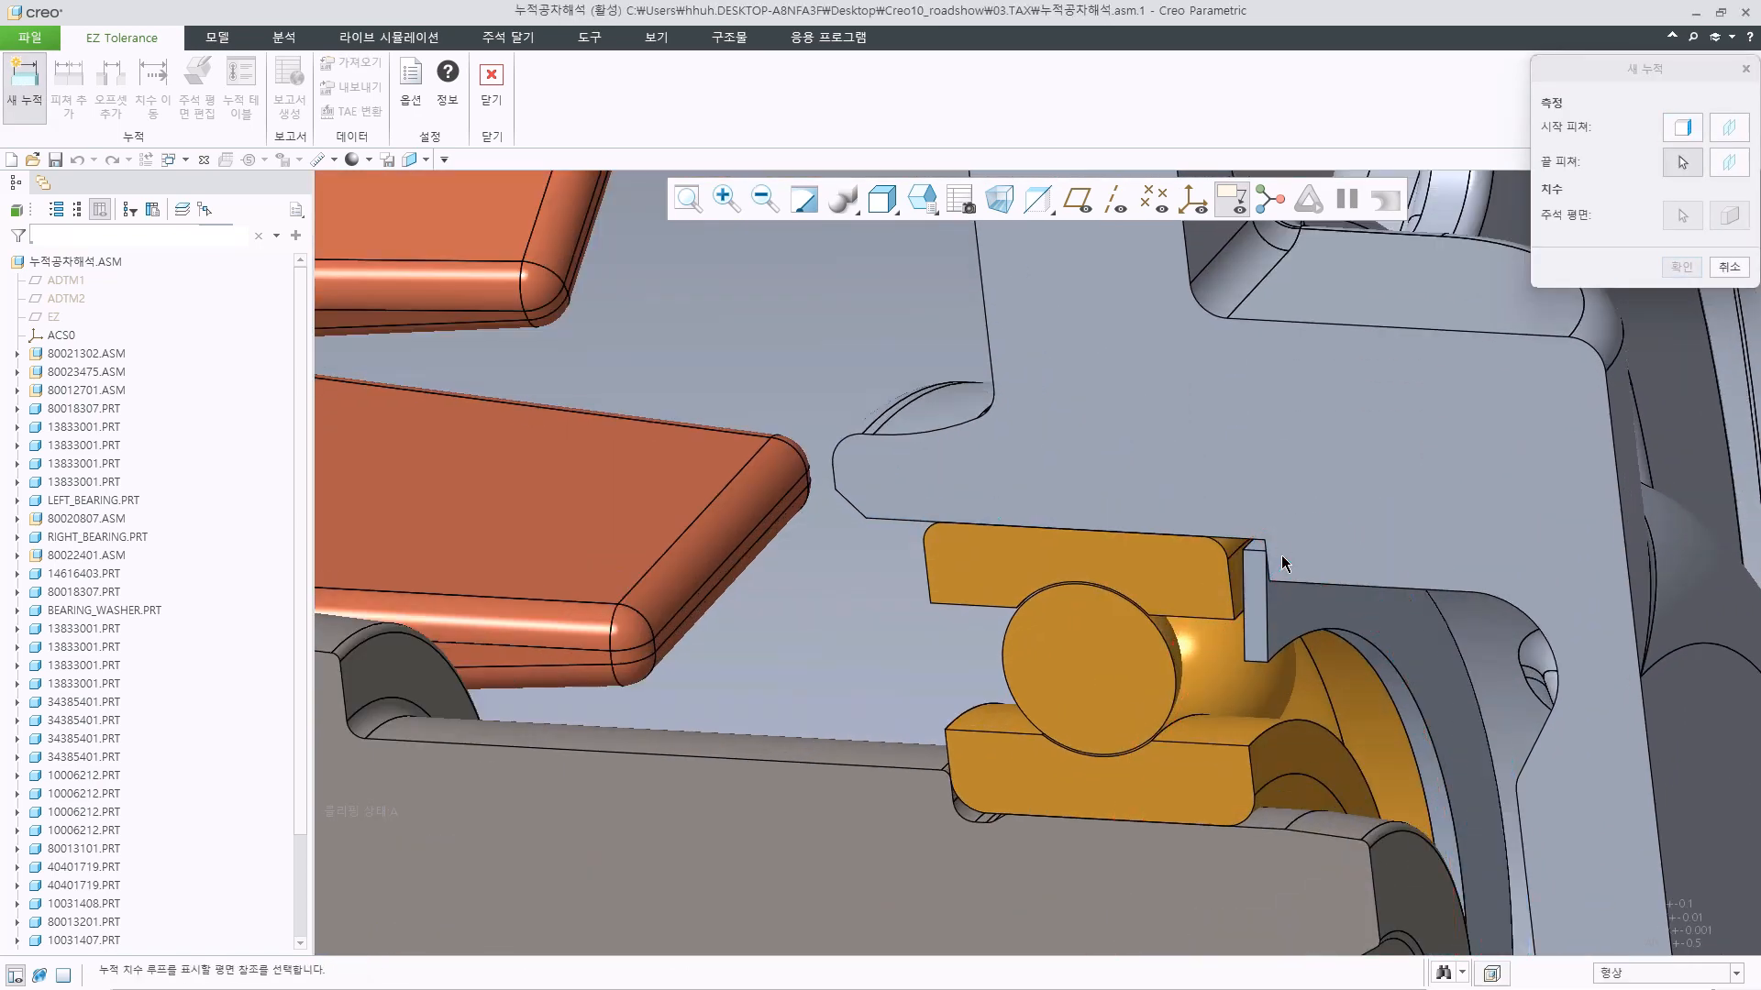
click(1282, 557)
Place the stackup dimension on the EZ plane beside the right cap and accept the assembly-constraint path.
scroll(1282, 556, down, 5)
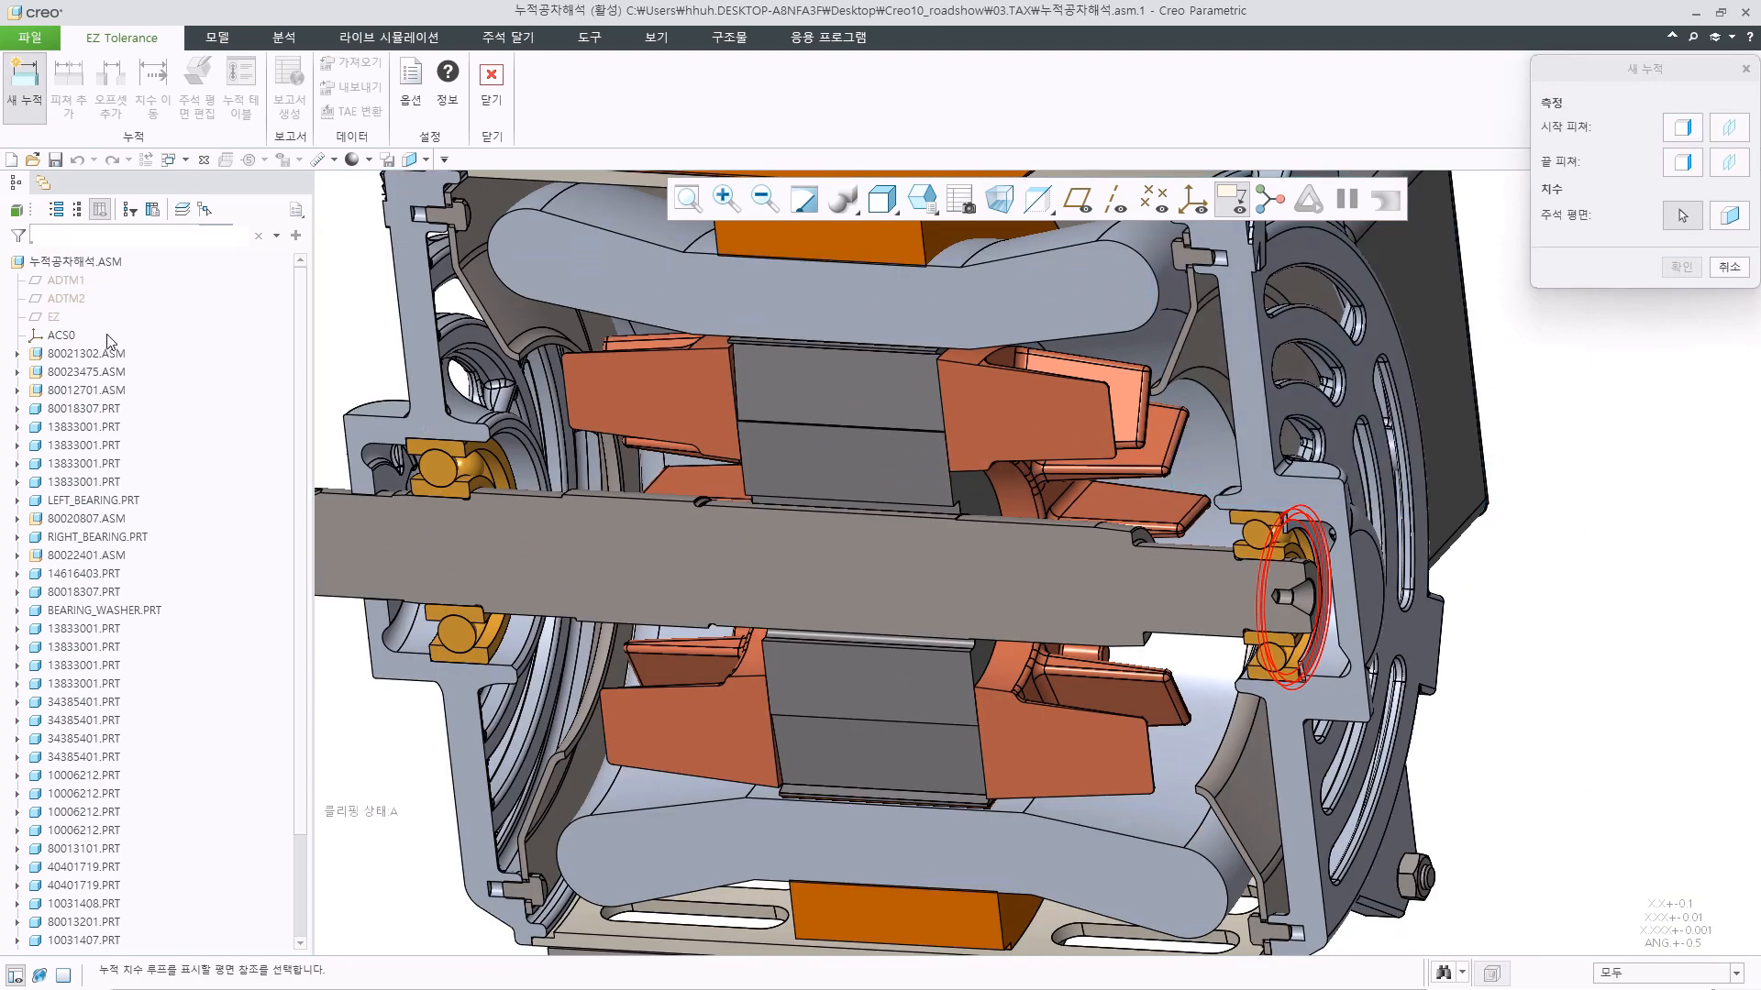
click(56, 318)
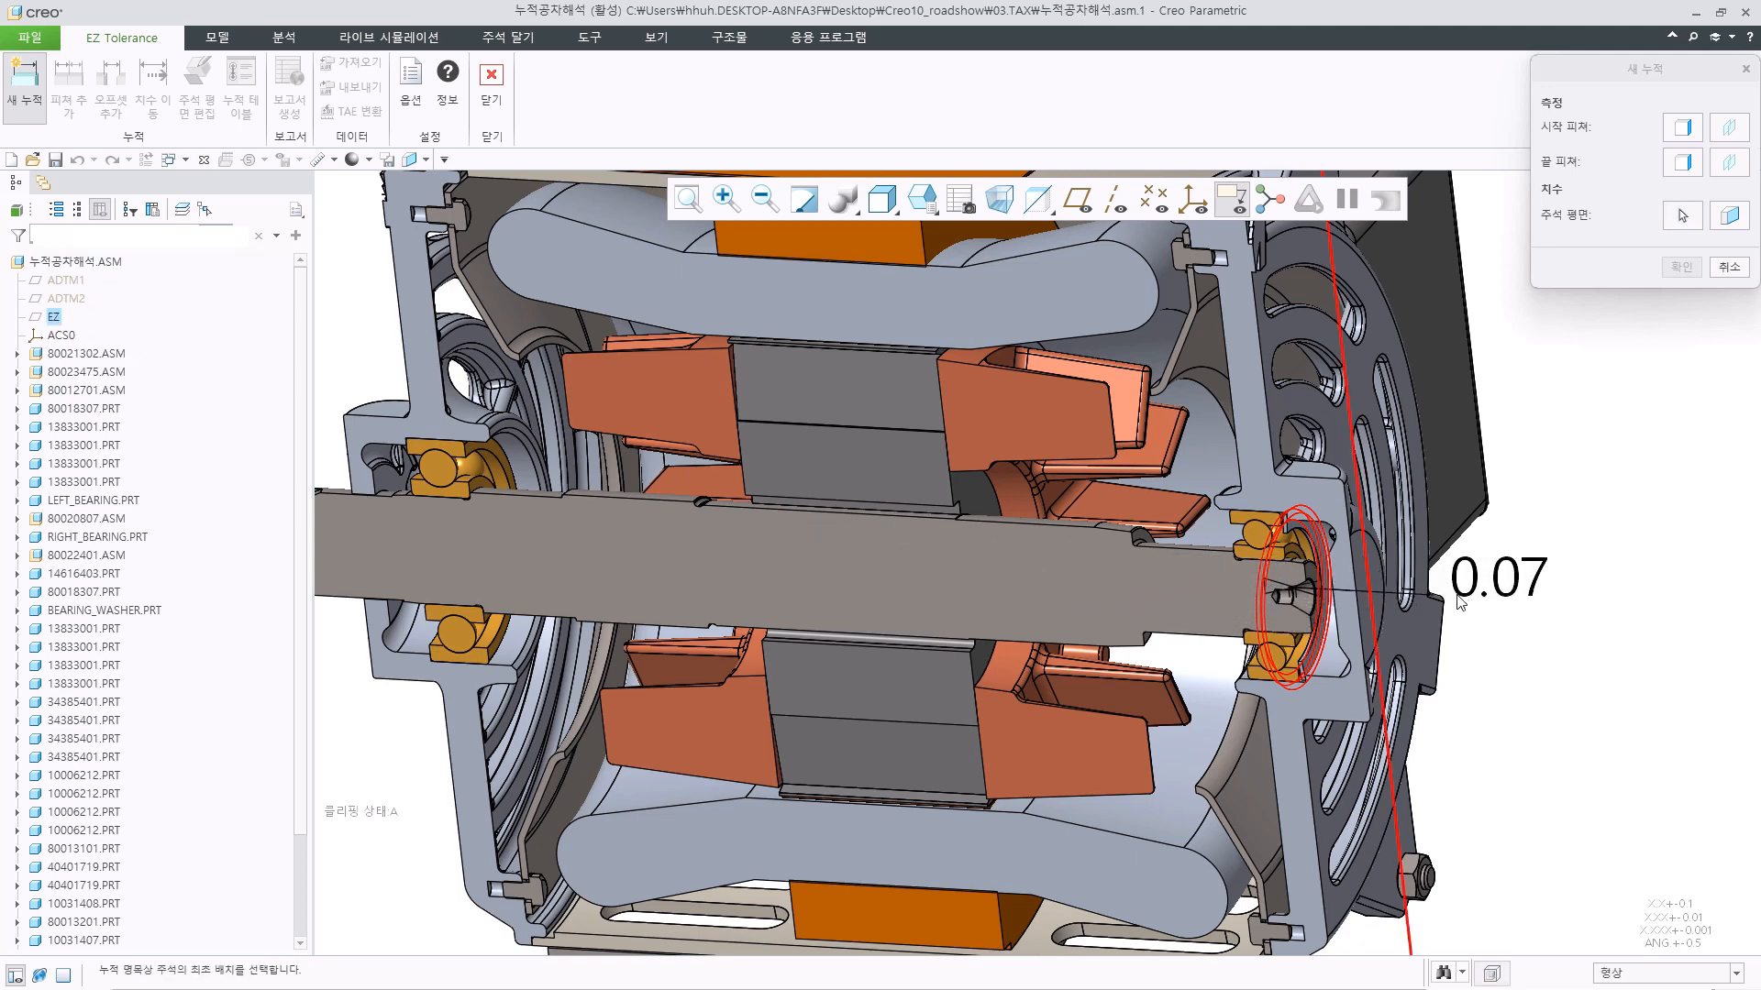
click(1548, 596)
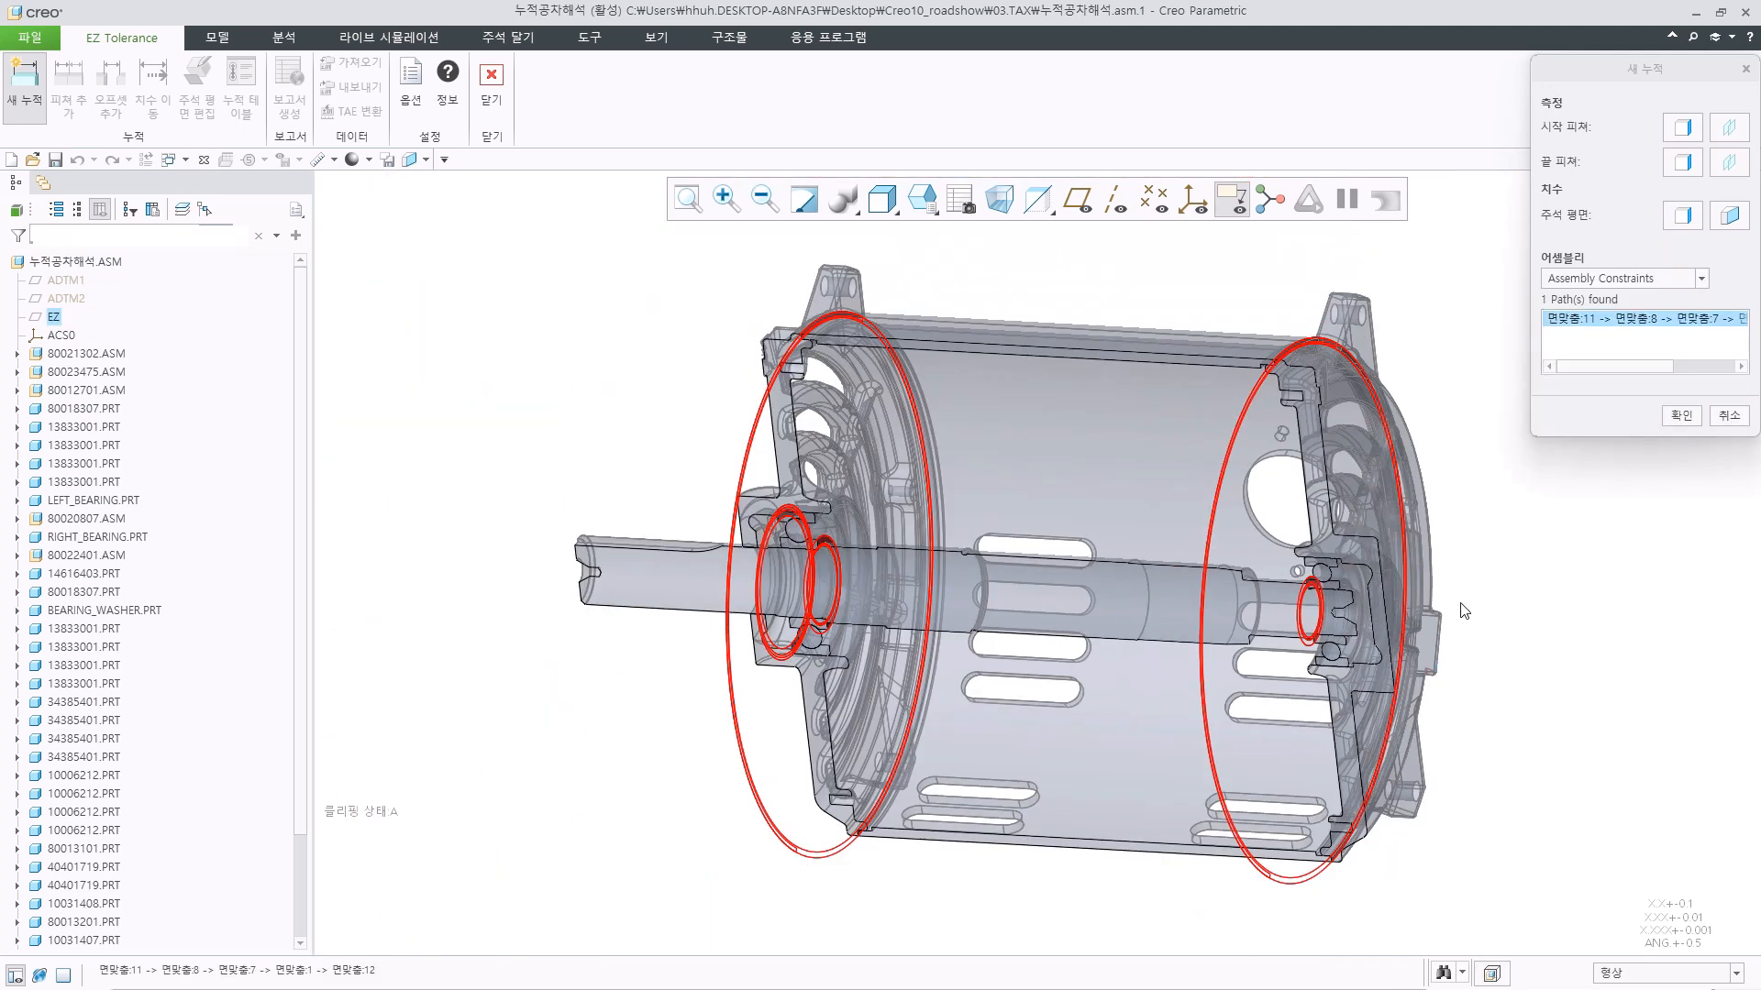
drag(1630, 367, 1690, 383)
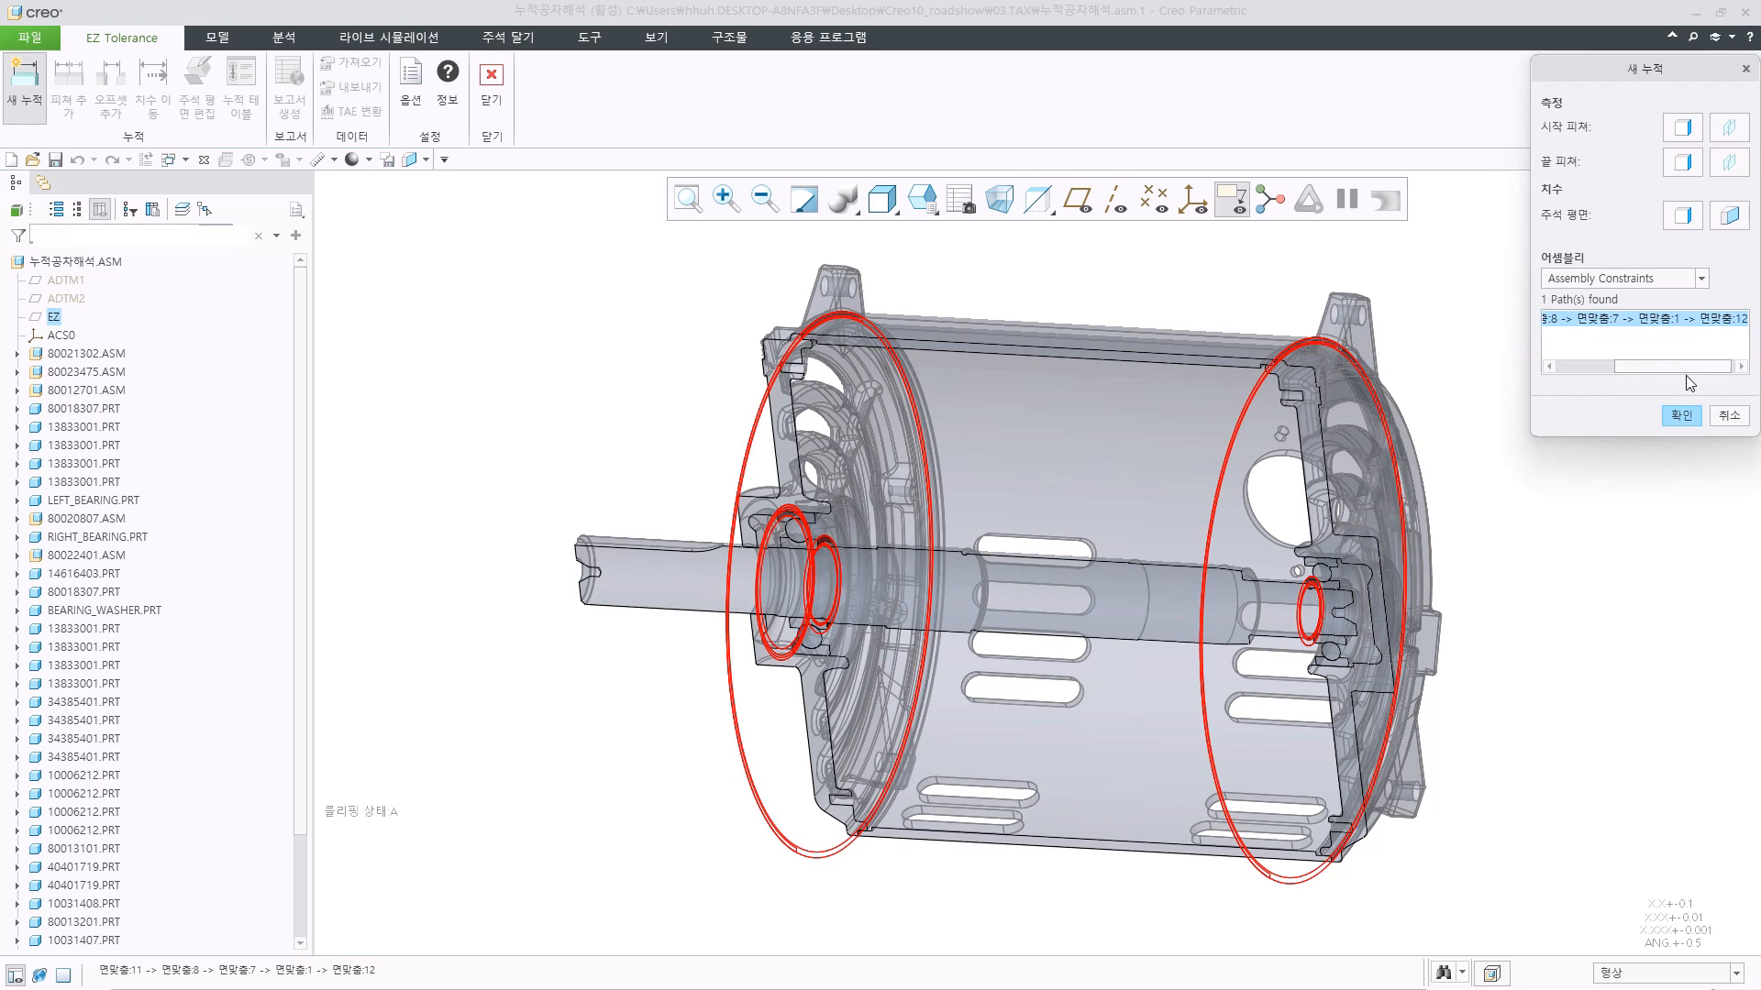
click(1675, 423)
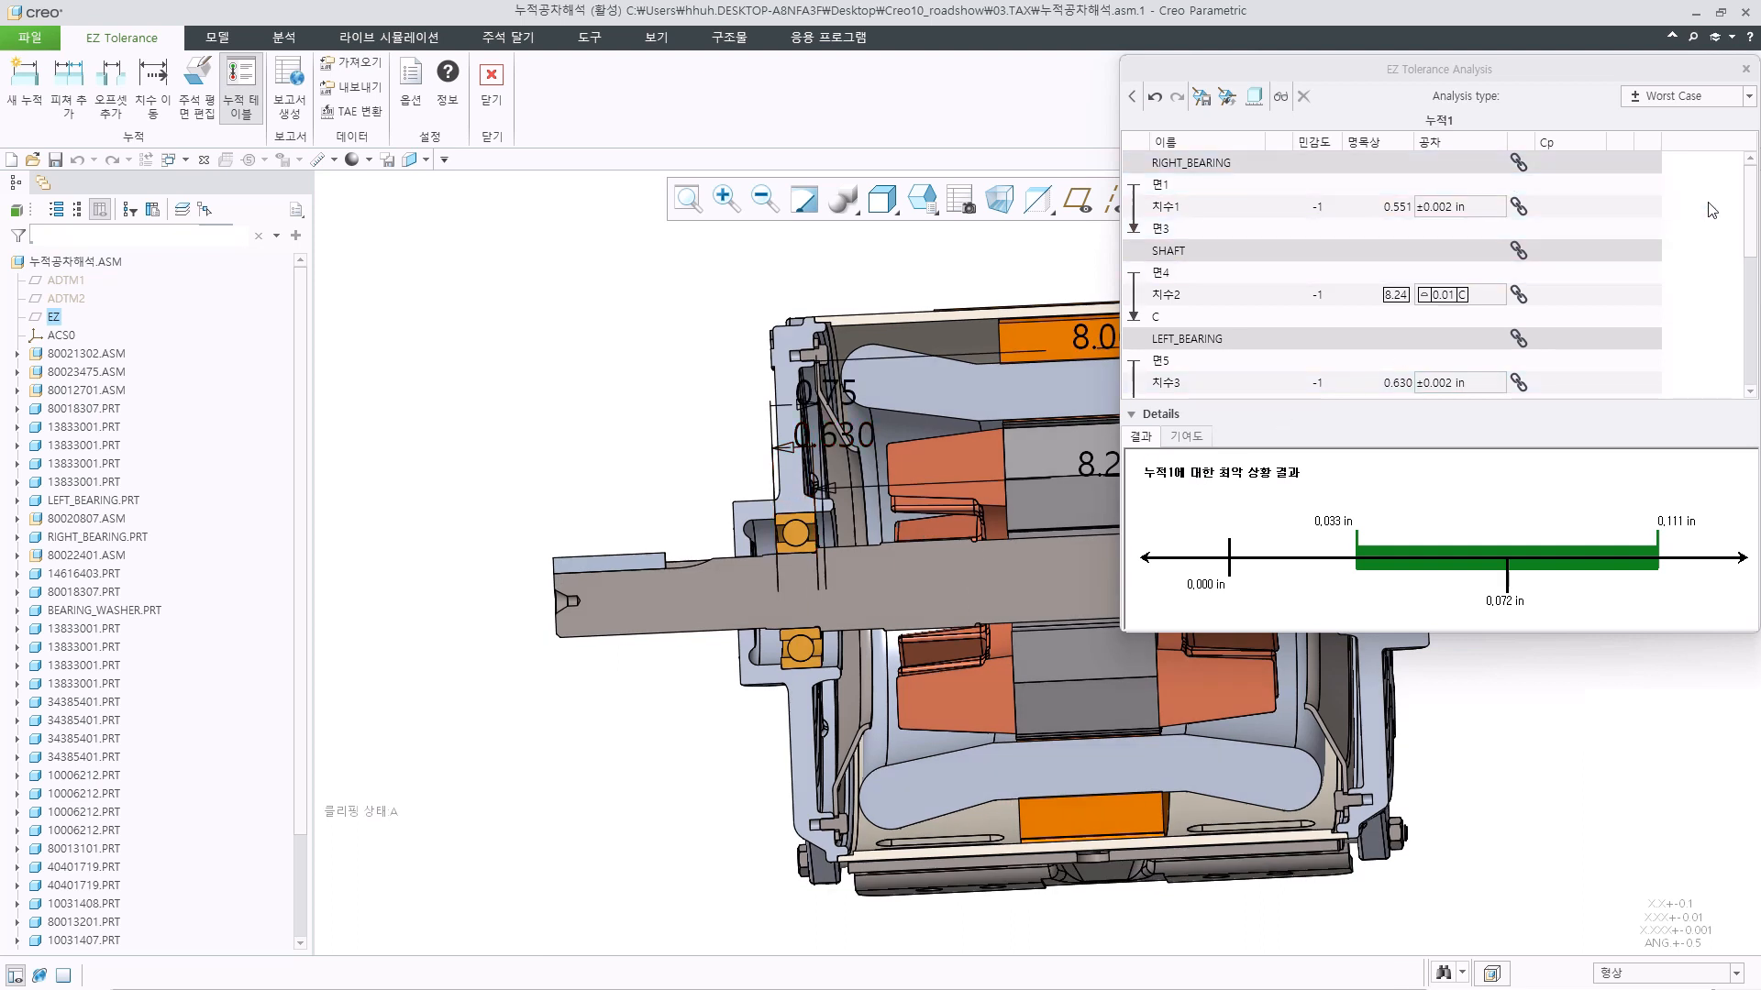
Review the stackup table and rename the 누적1 stackup as Washer_gap.
drag(1749, 243, 1742, 357)
scroll(1742, 357, down, 3)
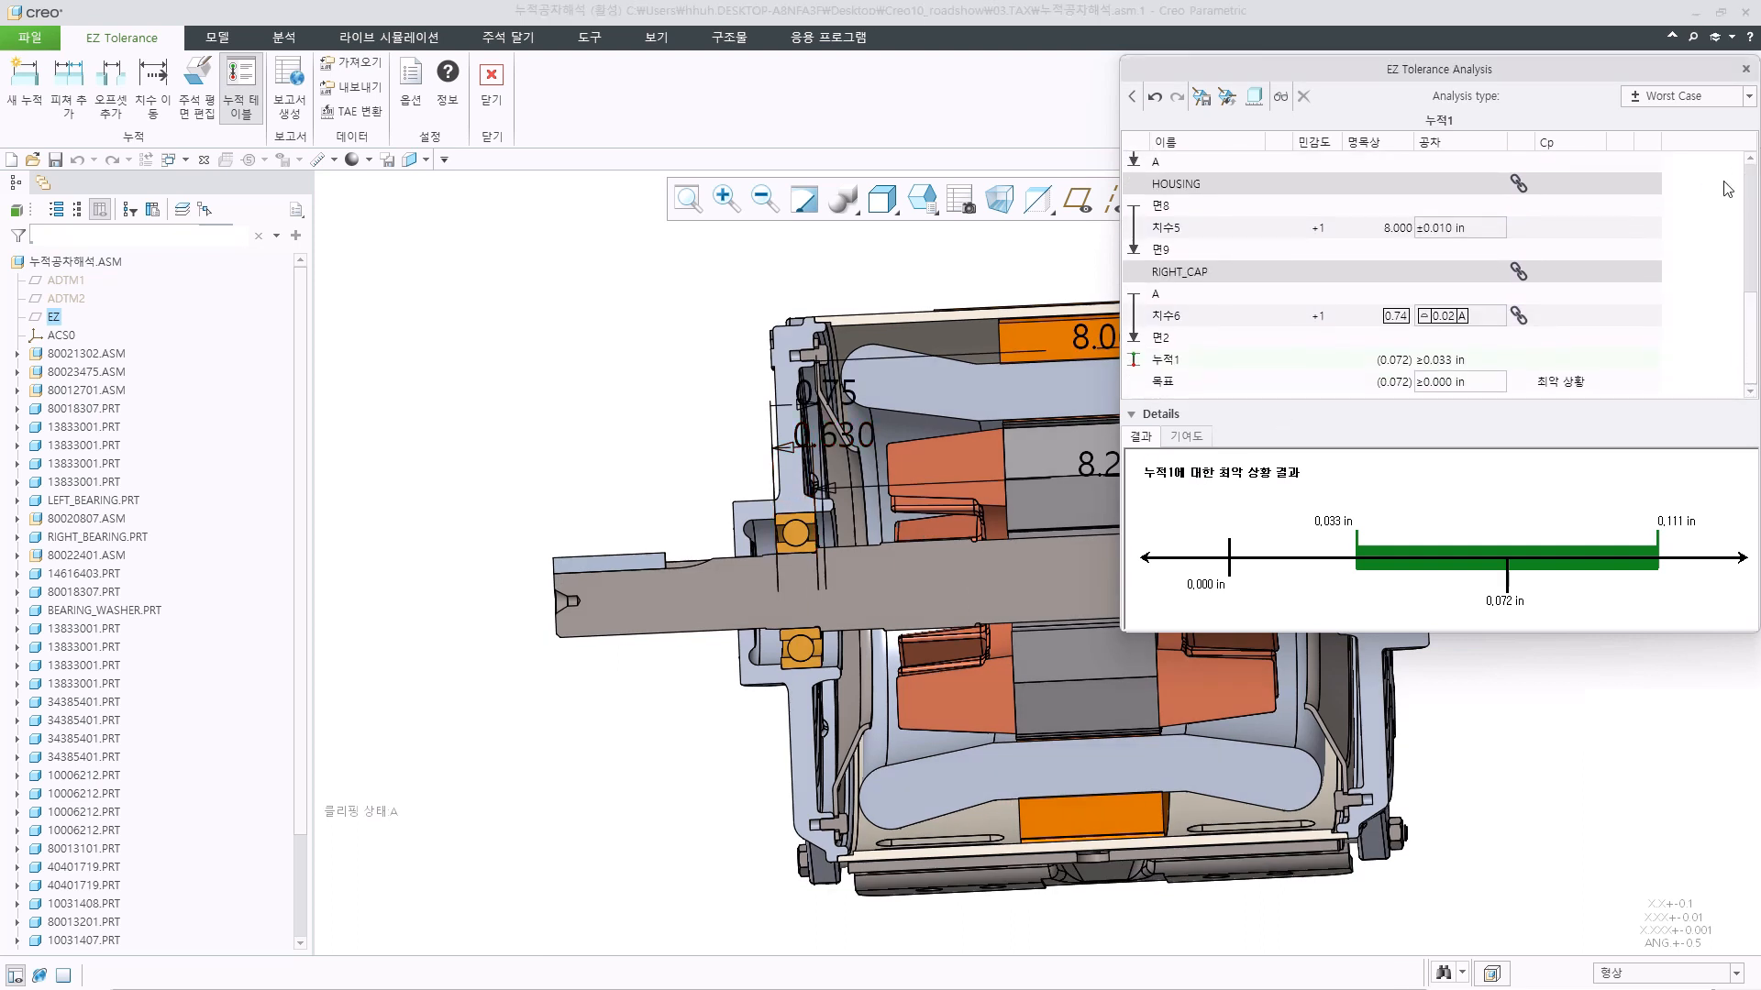
click(1720, 98)
click(1720, 98)
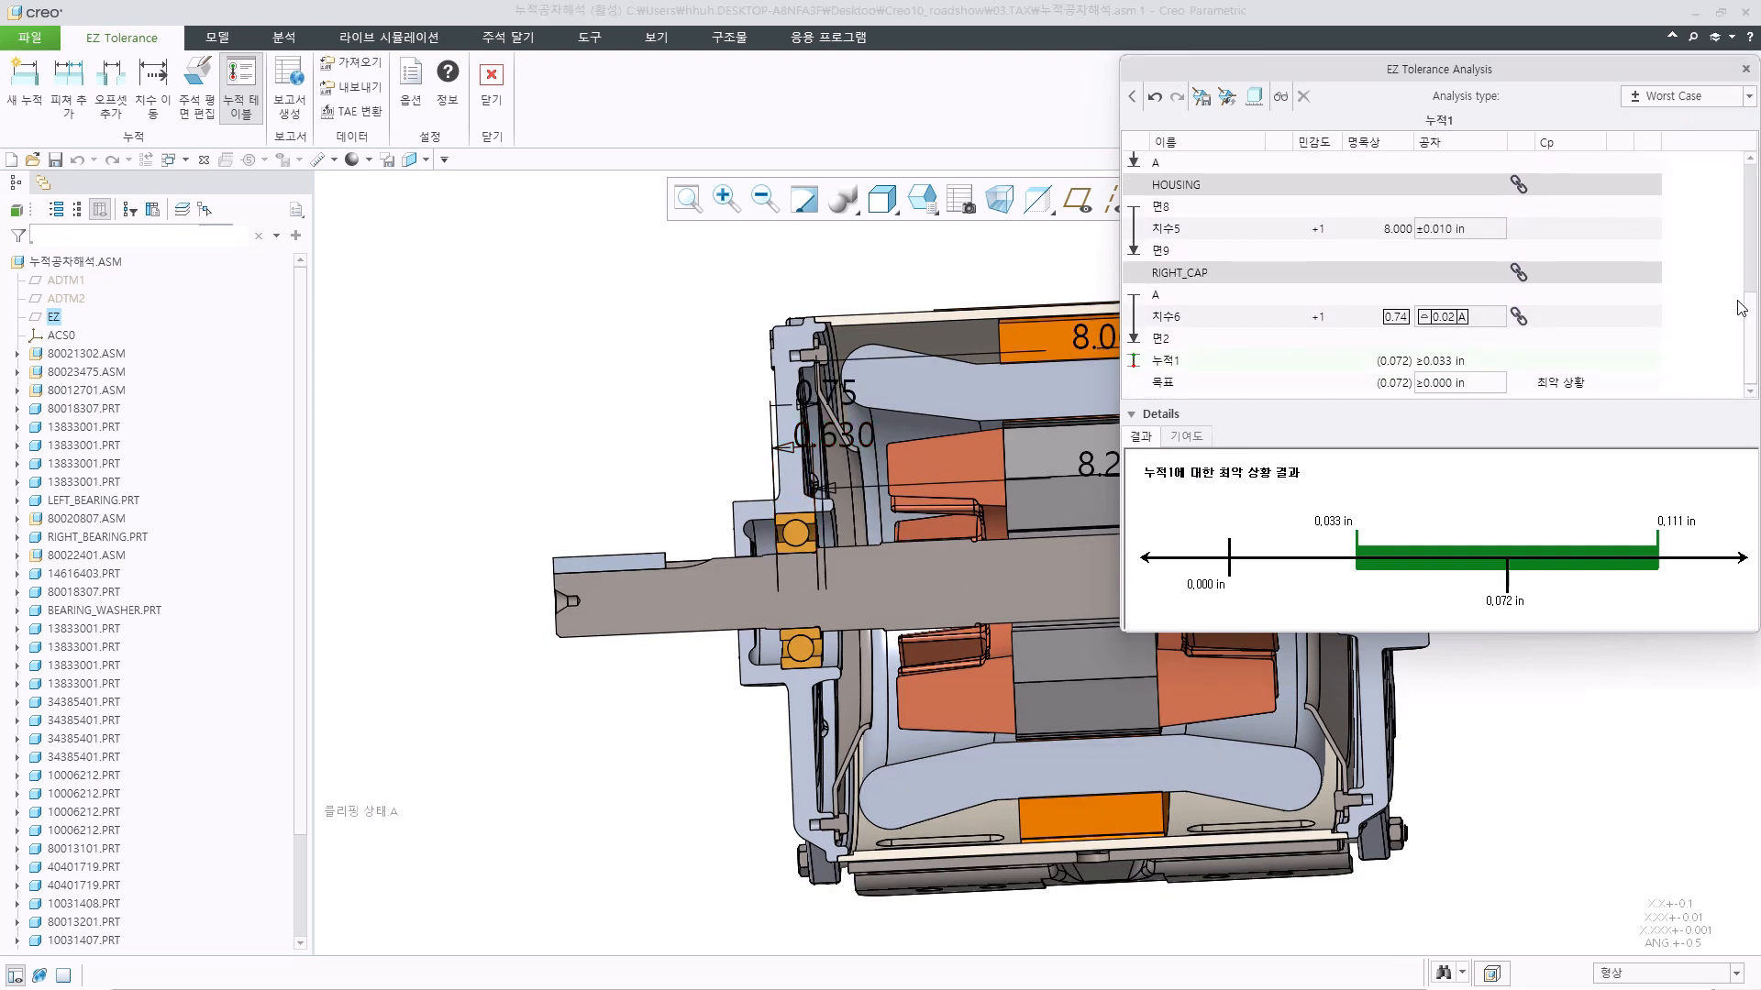
double_click(1174, 362)
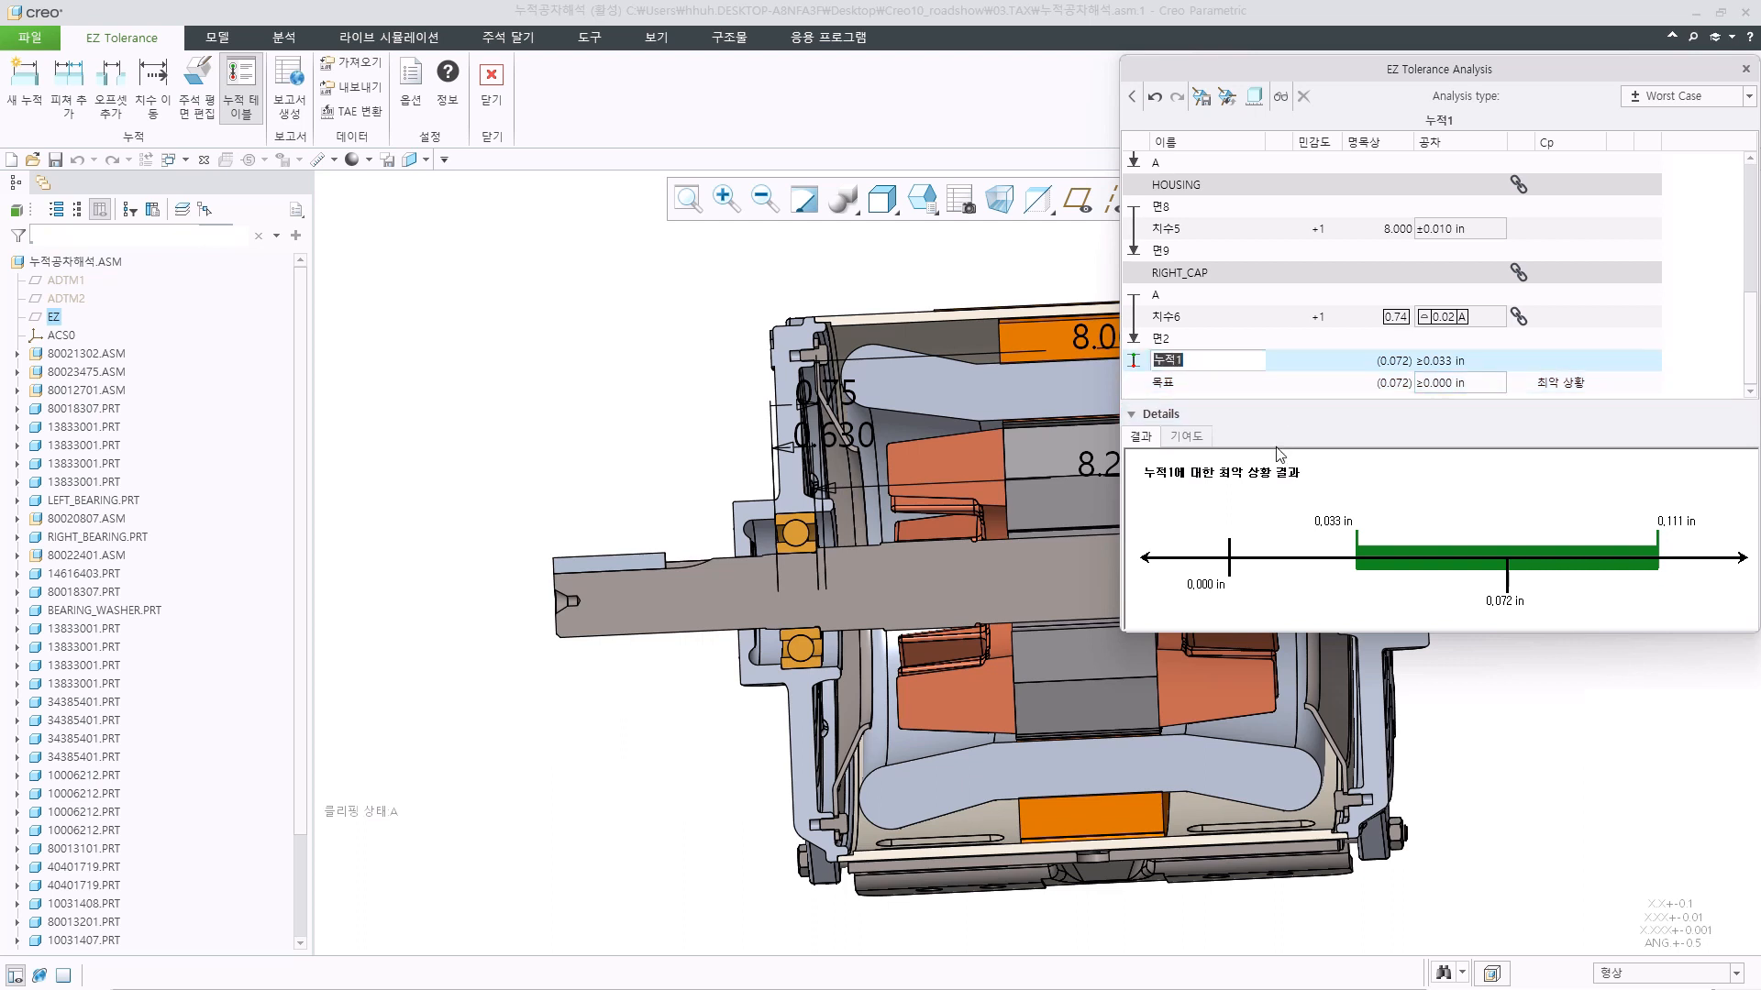
text(Washer_gap)
key(Return)
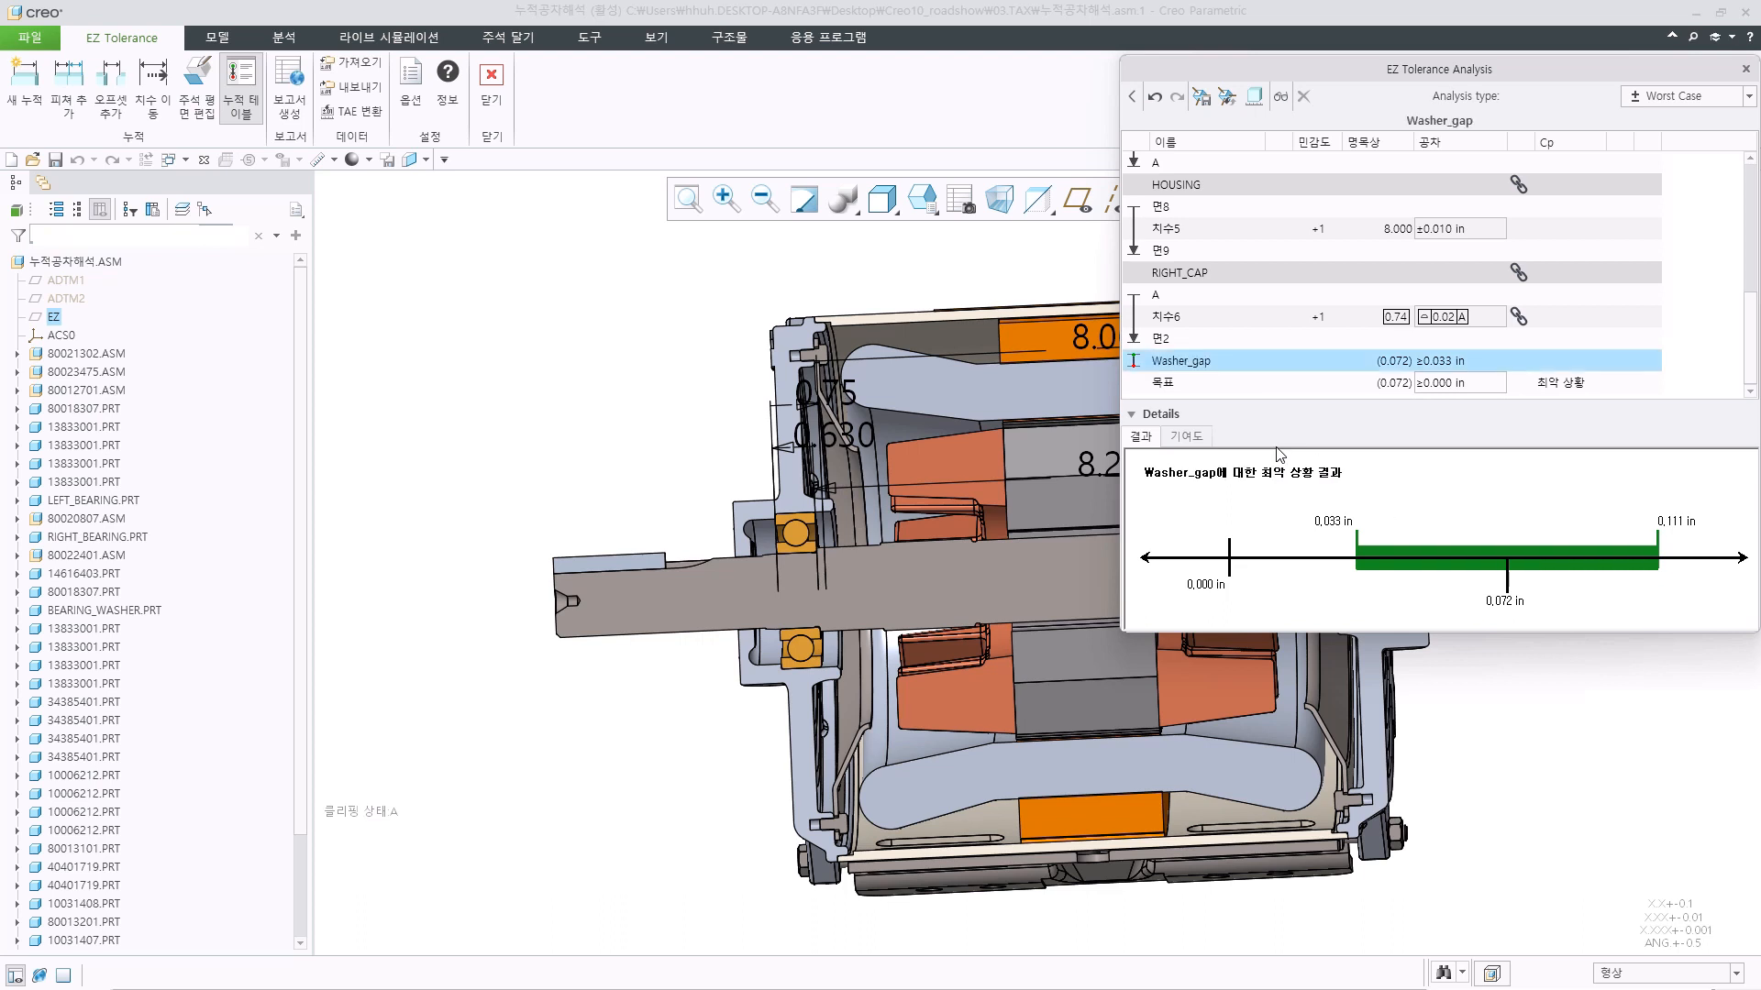
Set the Washer_gap target to a symmetric tolerance of ±0.02 in.
click(1440, 387)
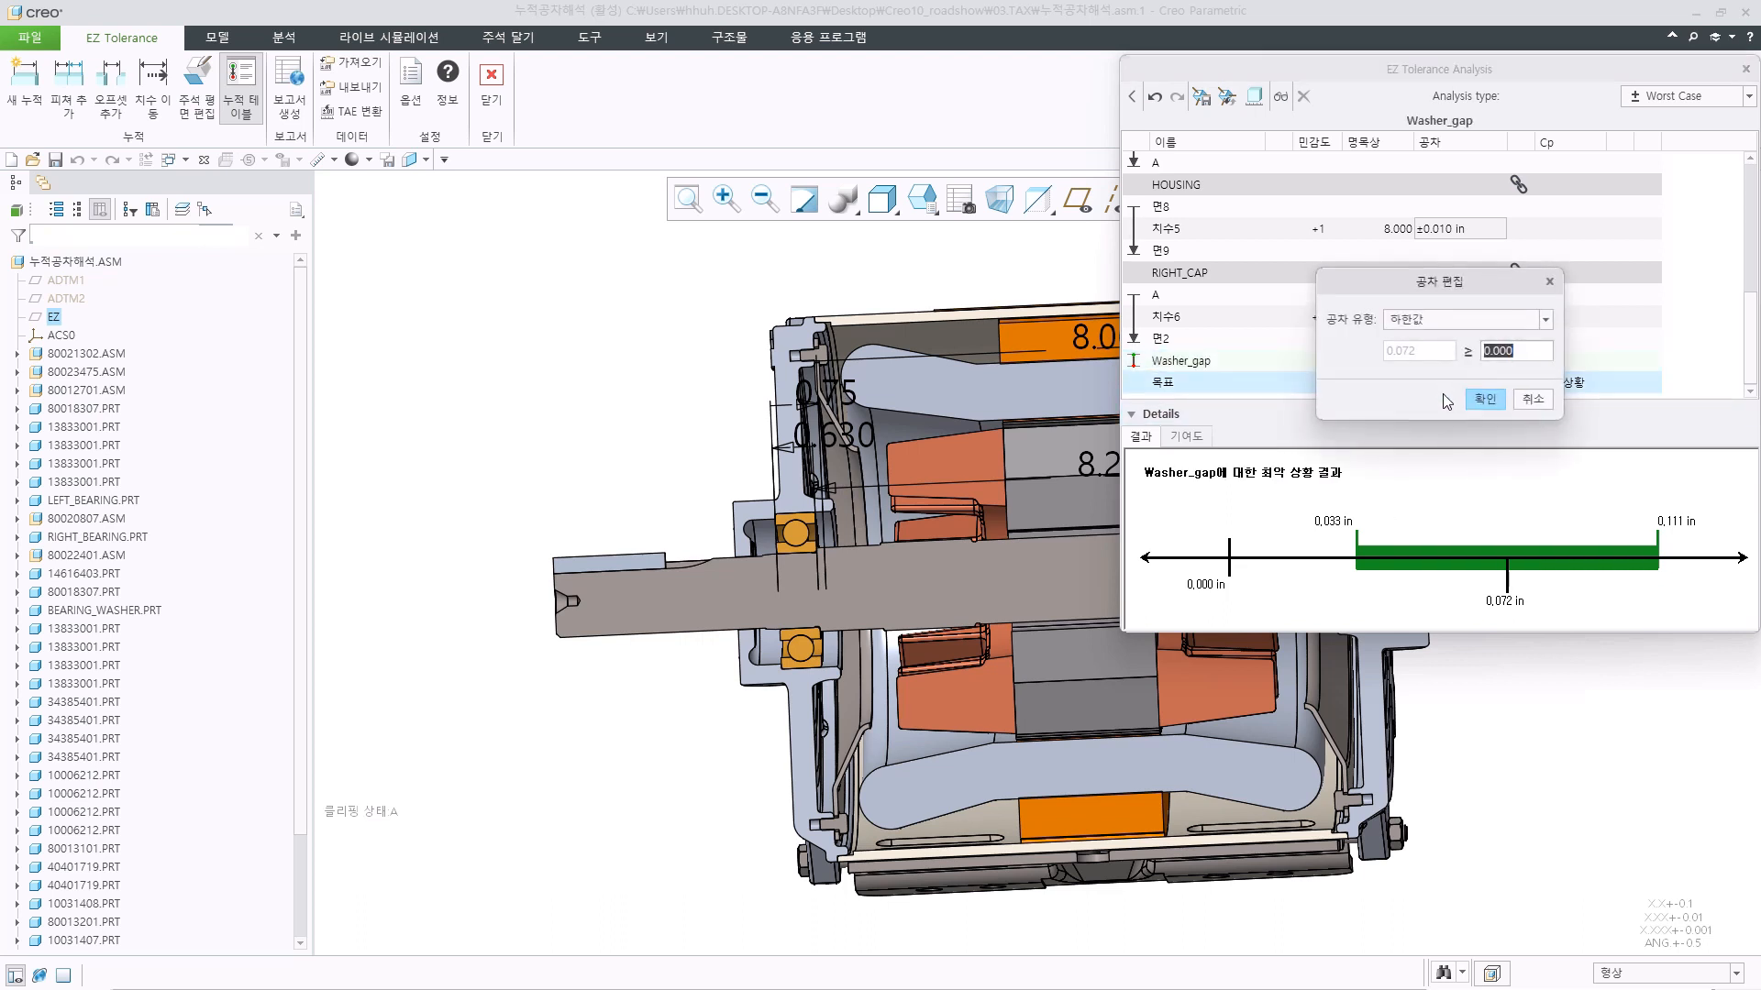
click(1419, 321)
click(1417, 339)
text(0.02)
click(1484, 398)
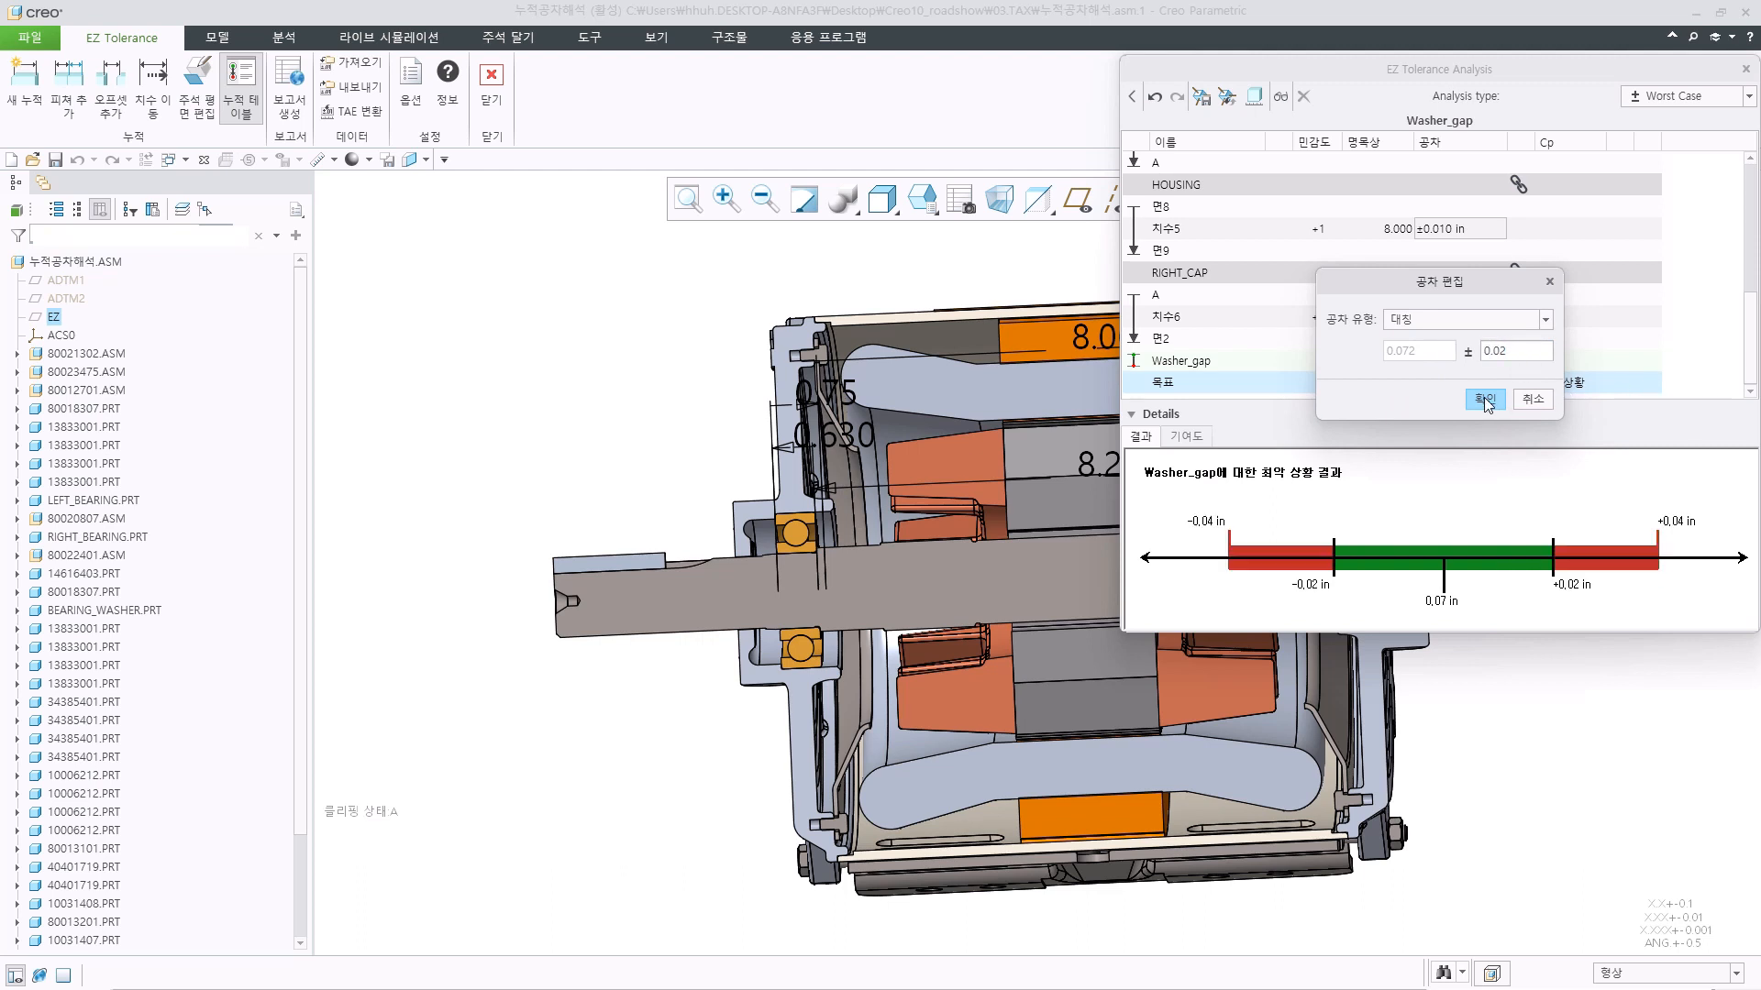
Set the geometric tolerance of LEFT_CAP's dimension 치수4 to 0.01.
scroll(1612, 261, up, 3)
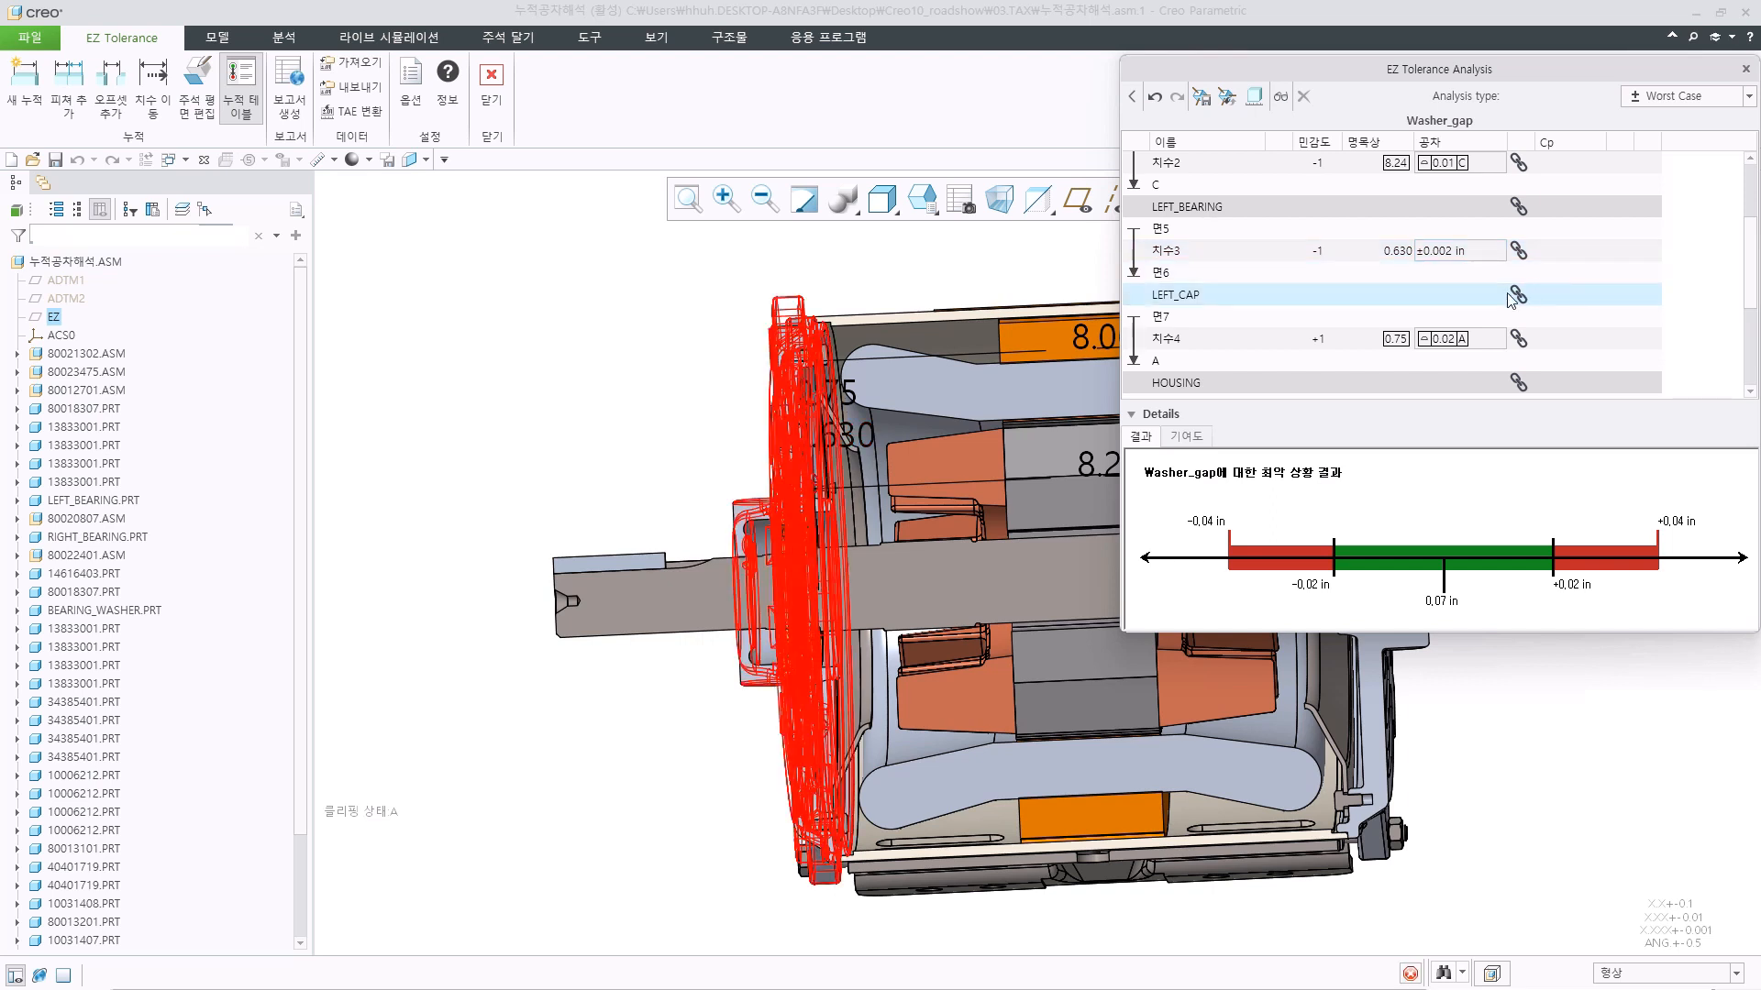
double_click(1453, 340)
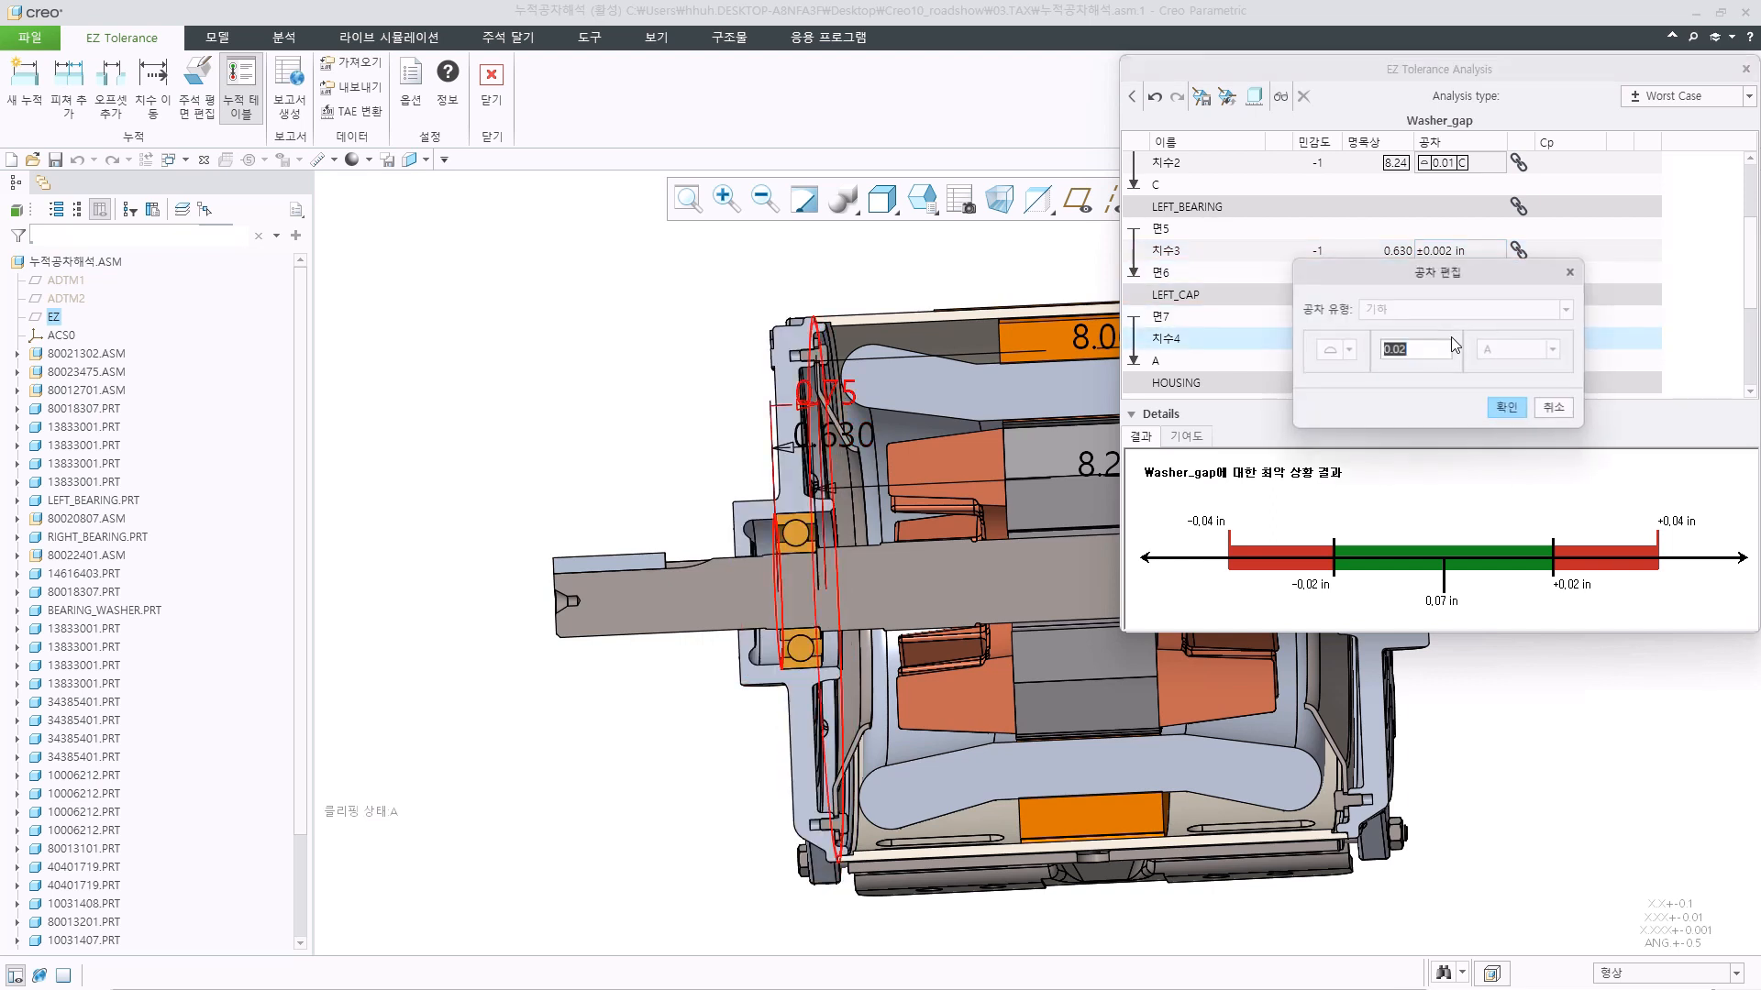
text(0.0)
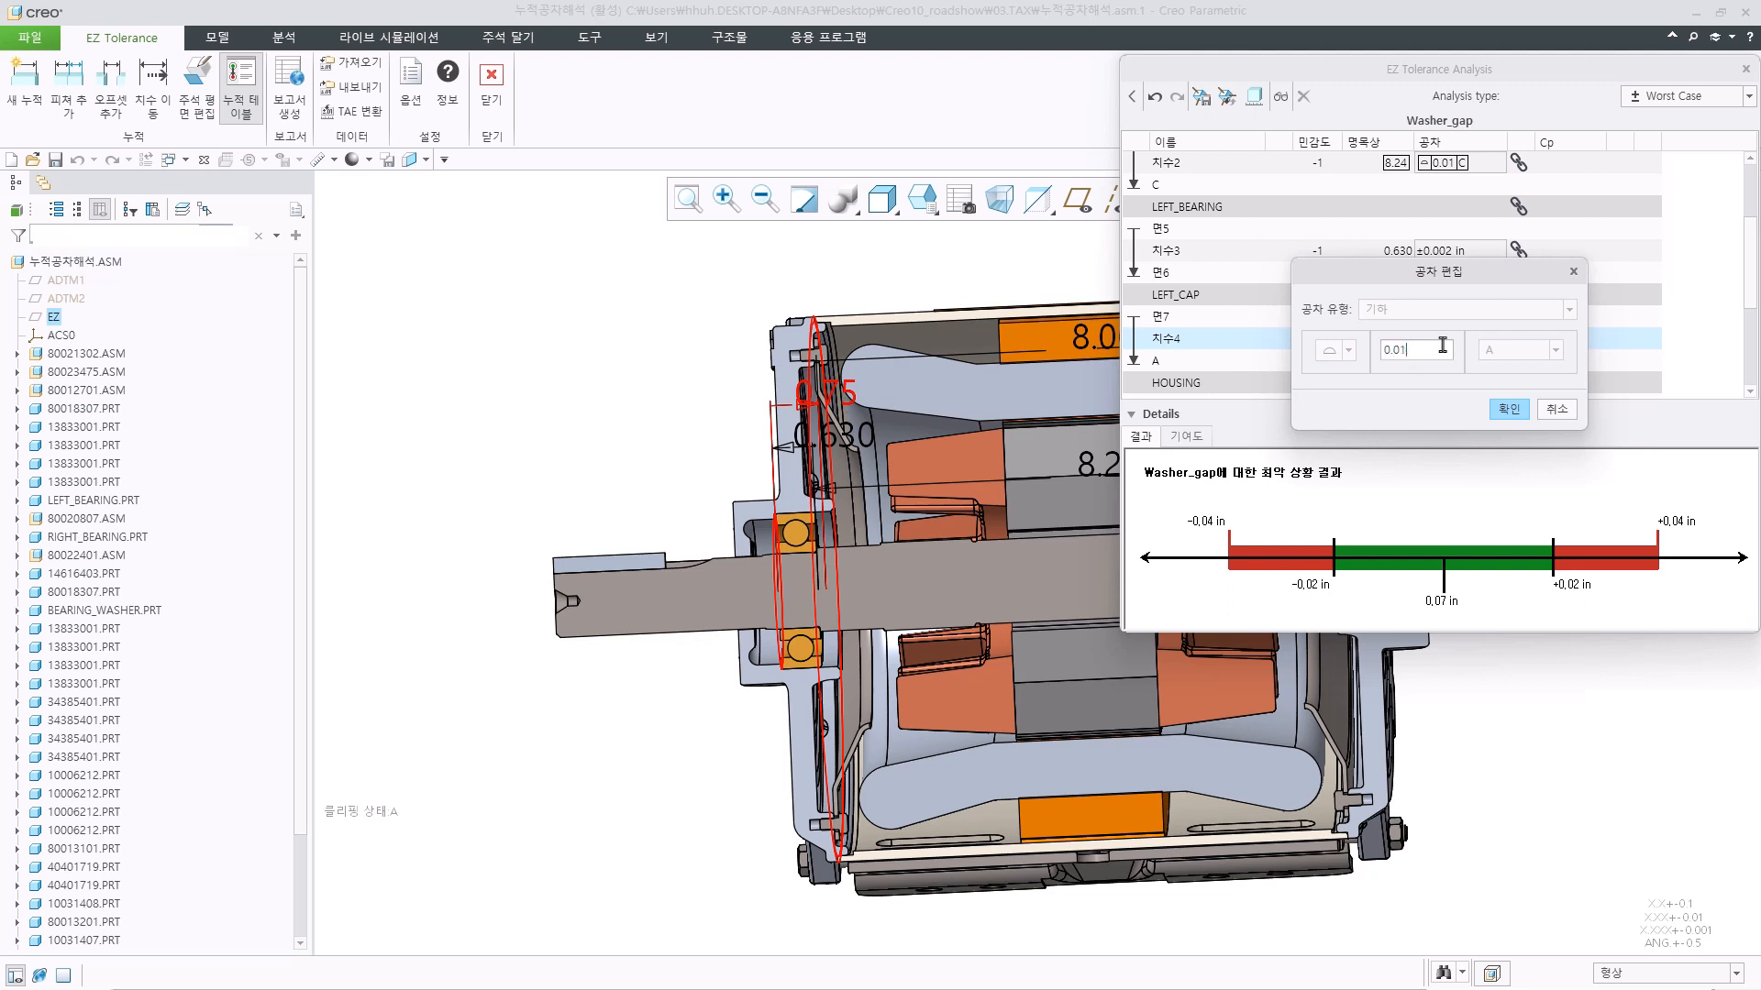
key(Return)
scroll(1422, 275, up, 2)
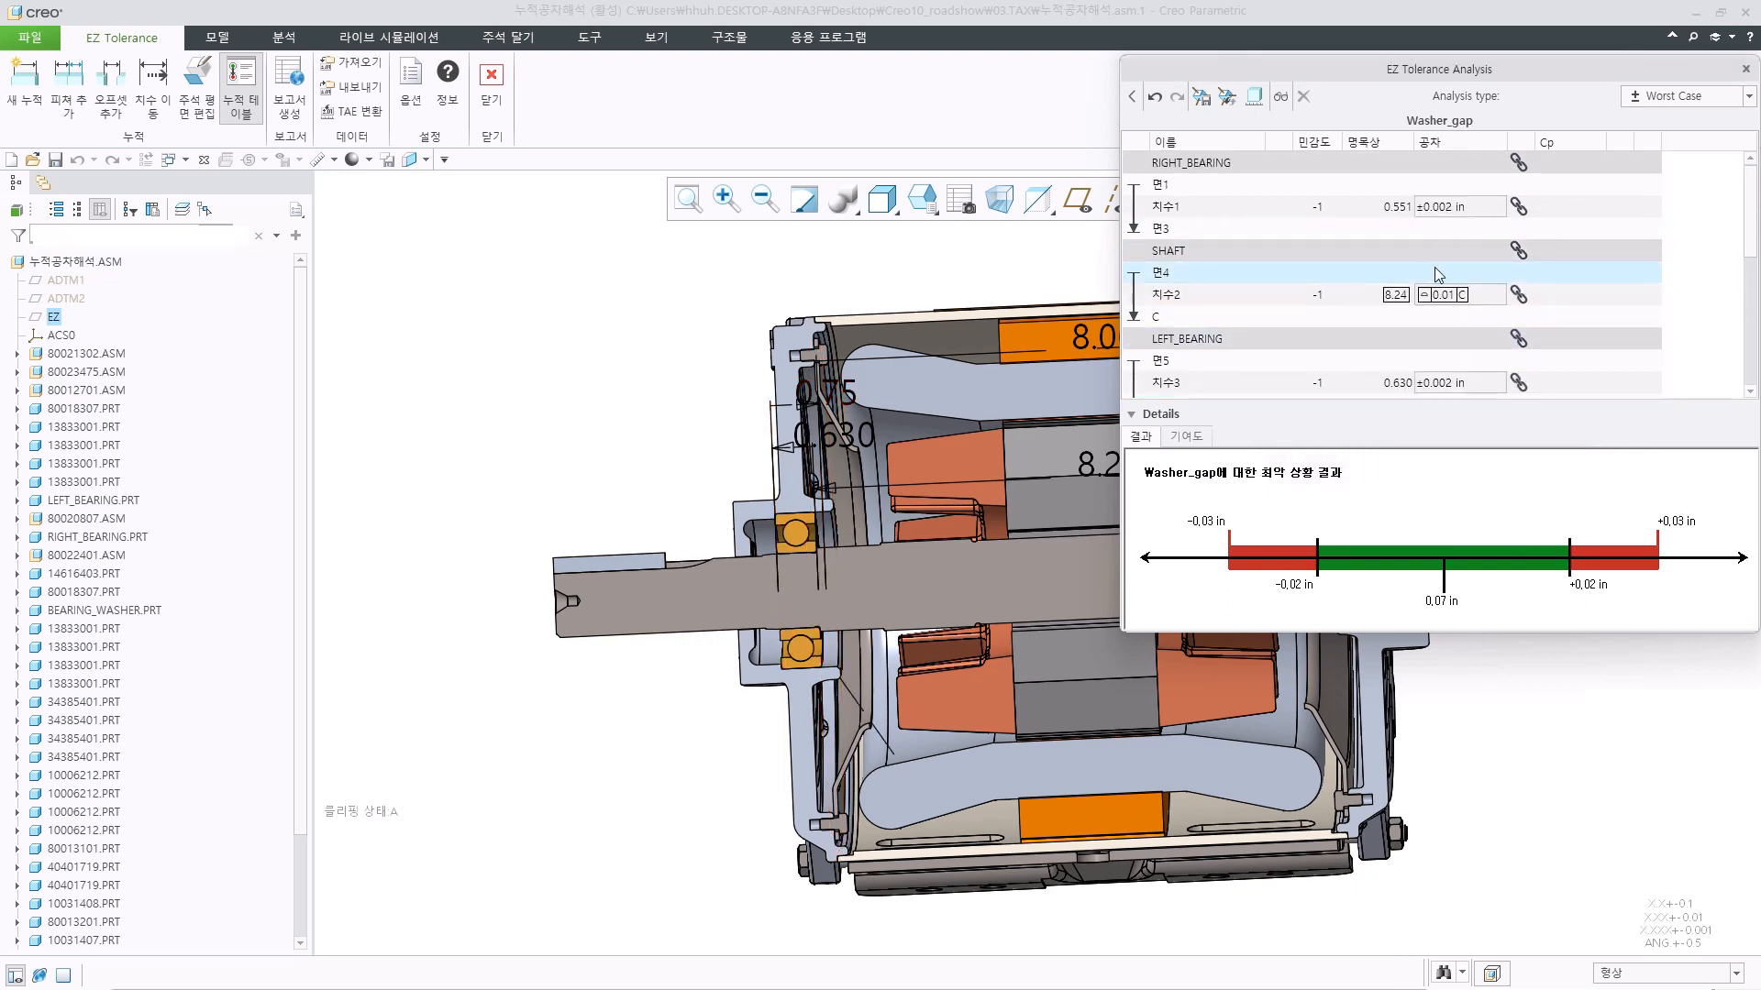
scroll(1433, 264, down, 5)
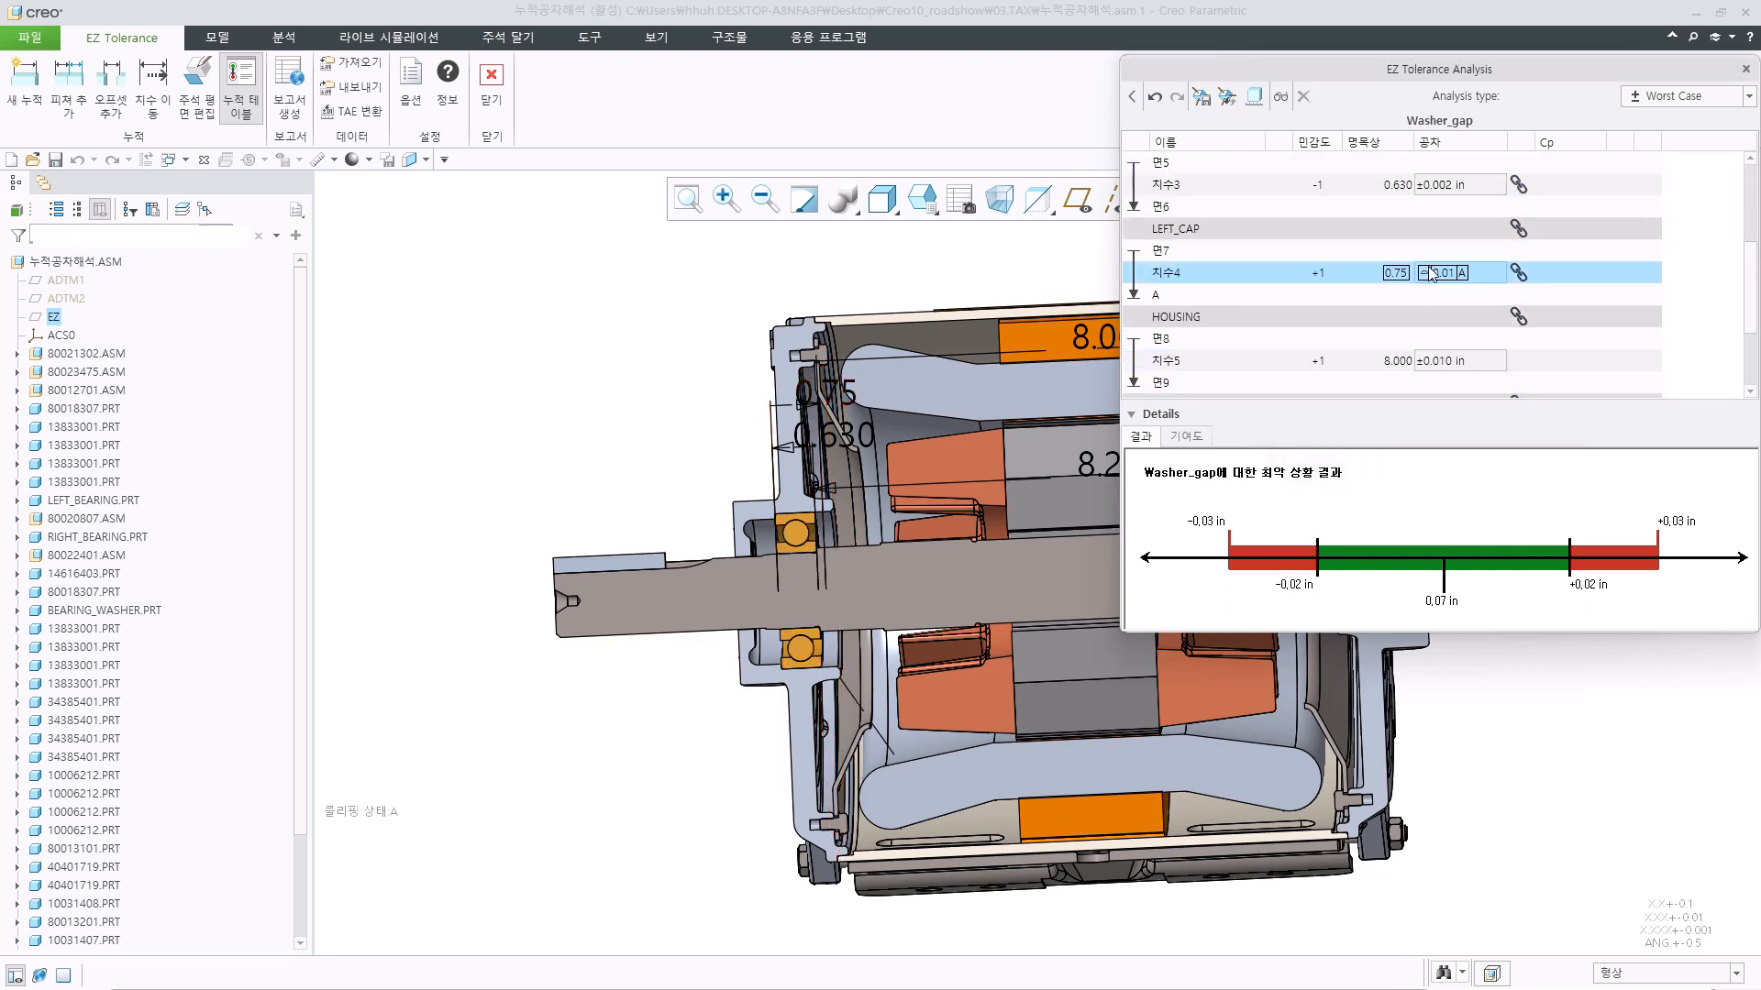
Set the geometric tolerance of RIGHT_CAP's dimension 치수6 to 0.01.
click(1427, 383)
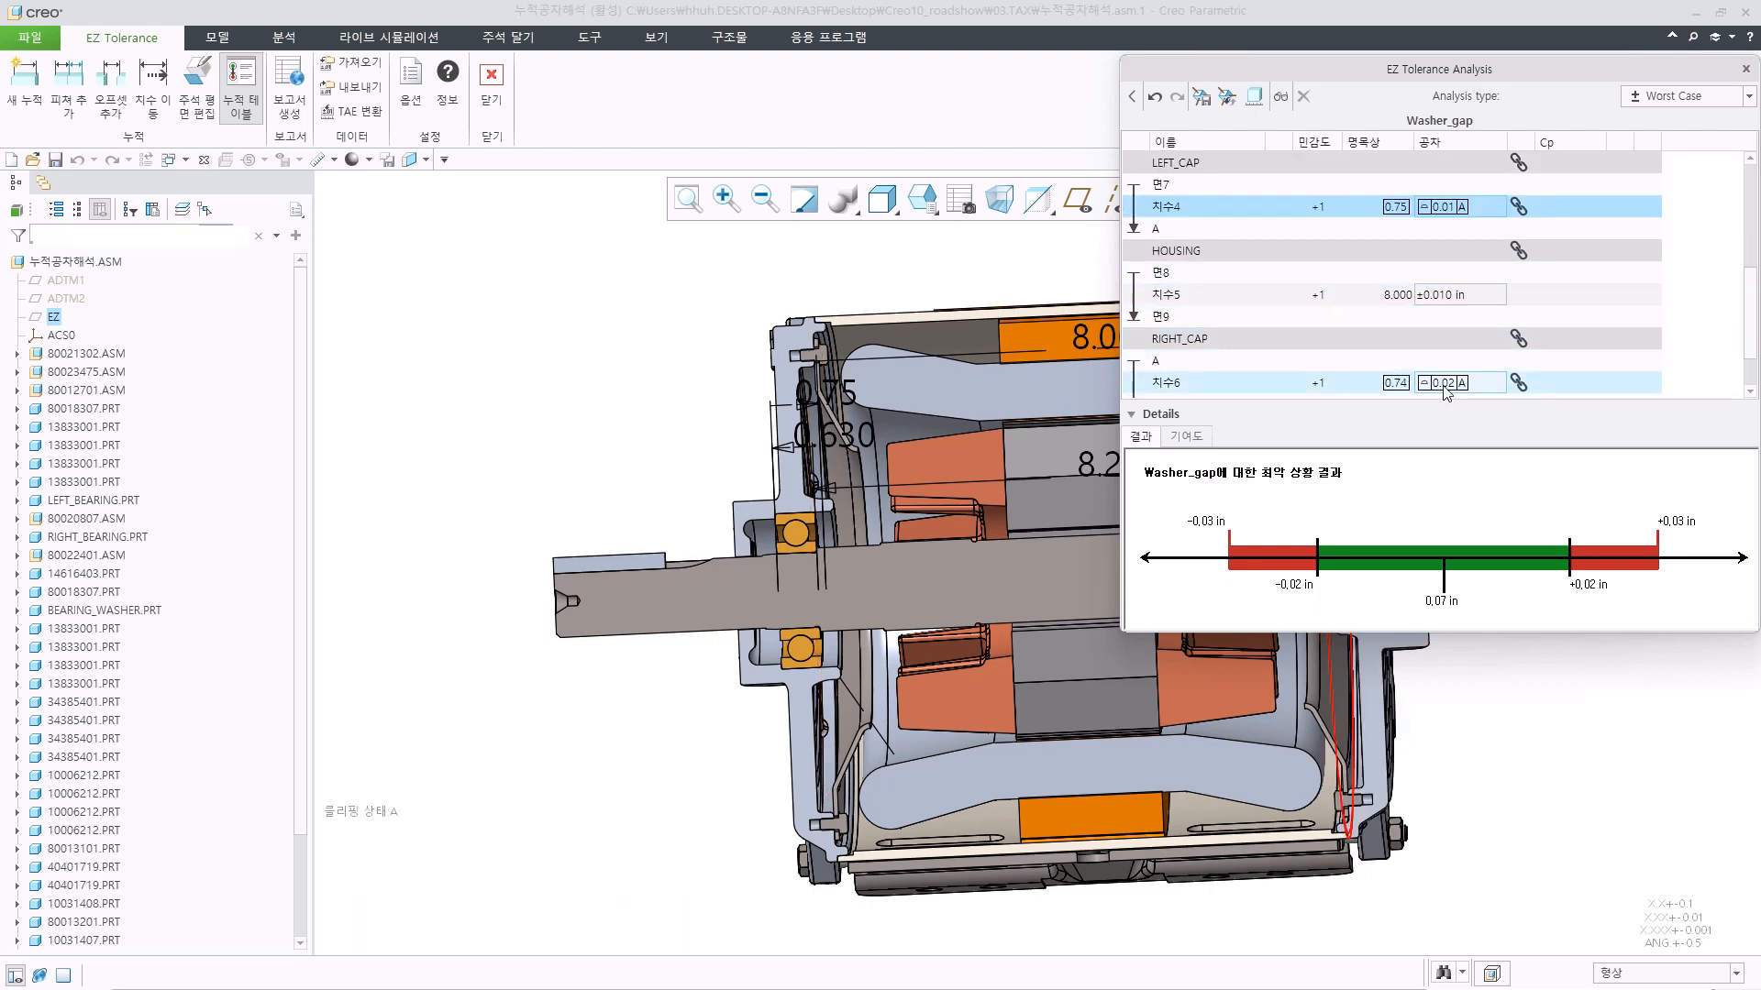
click(1446, 385)
text(0.01)
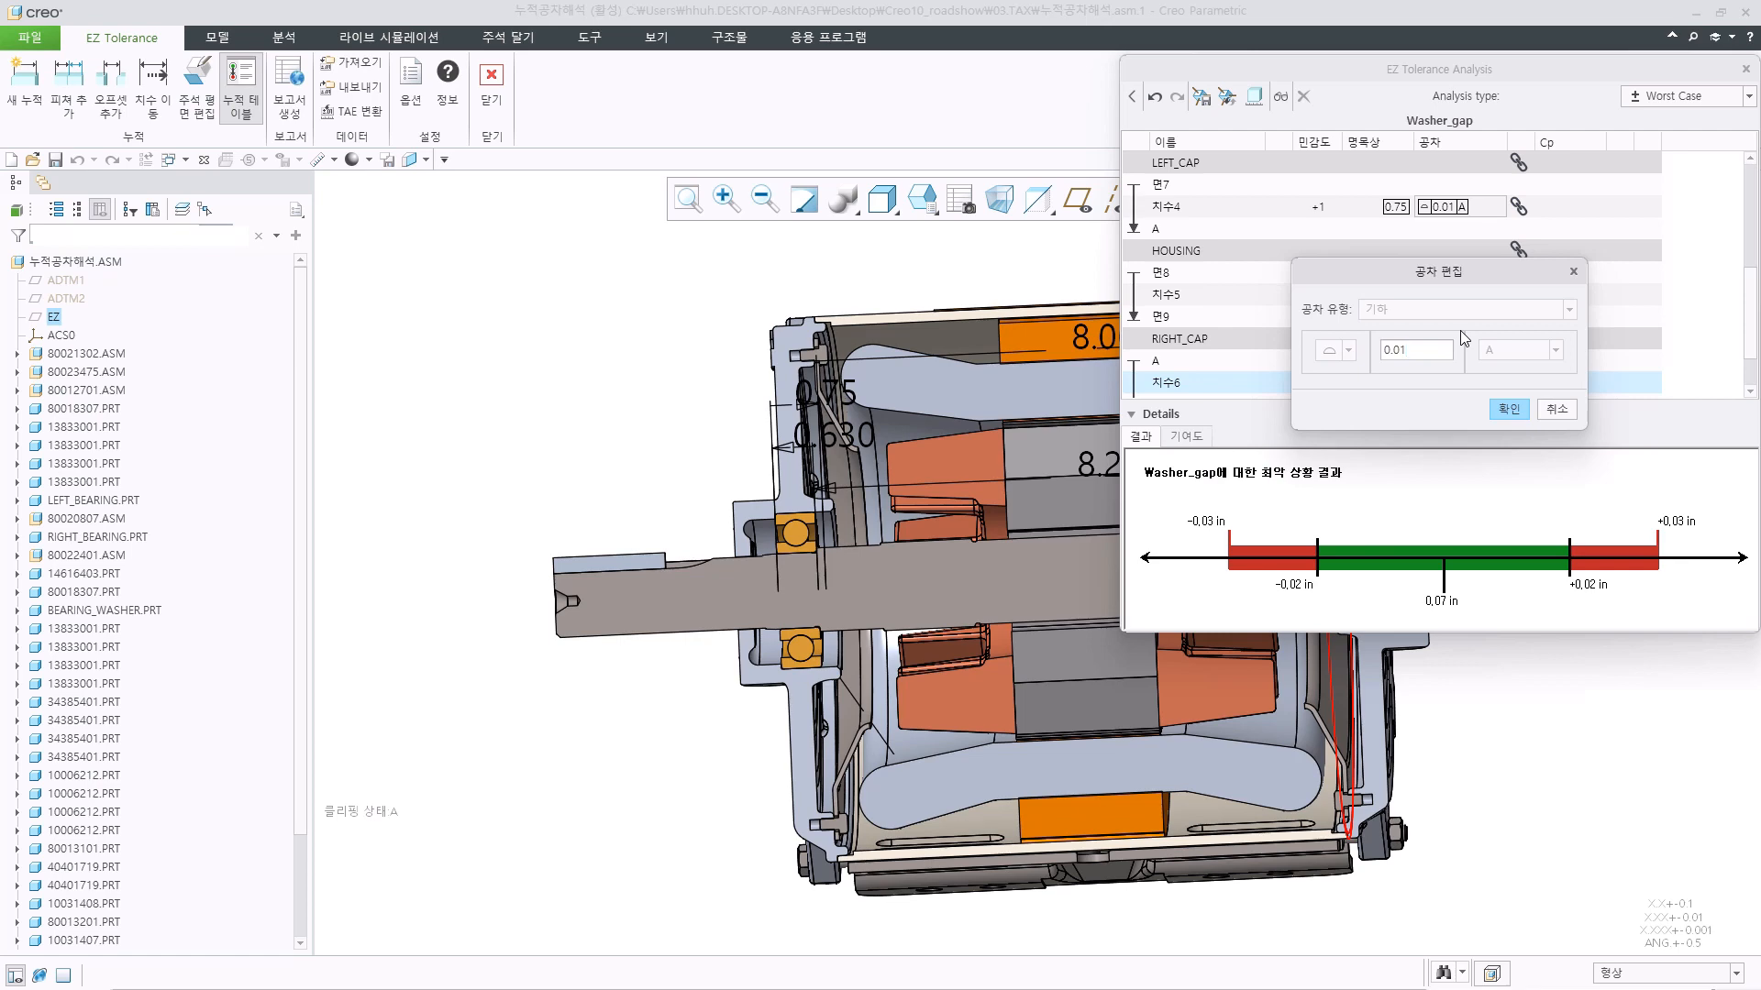
key(Return)
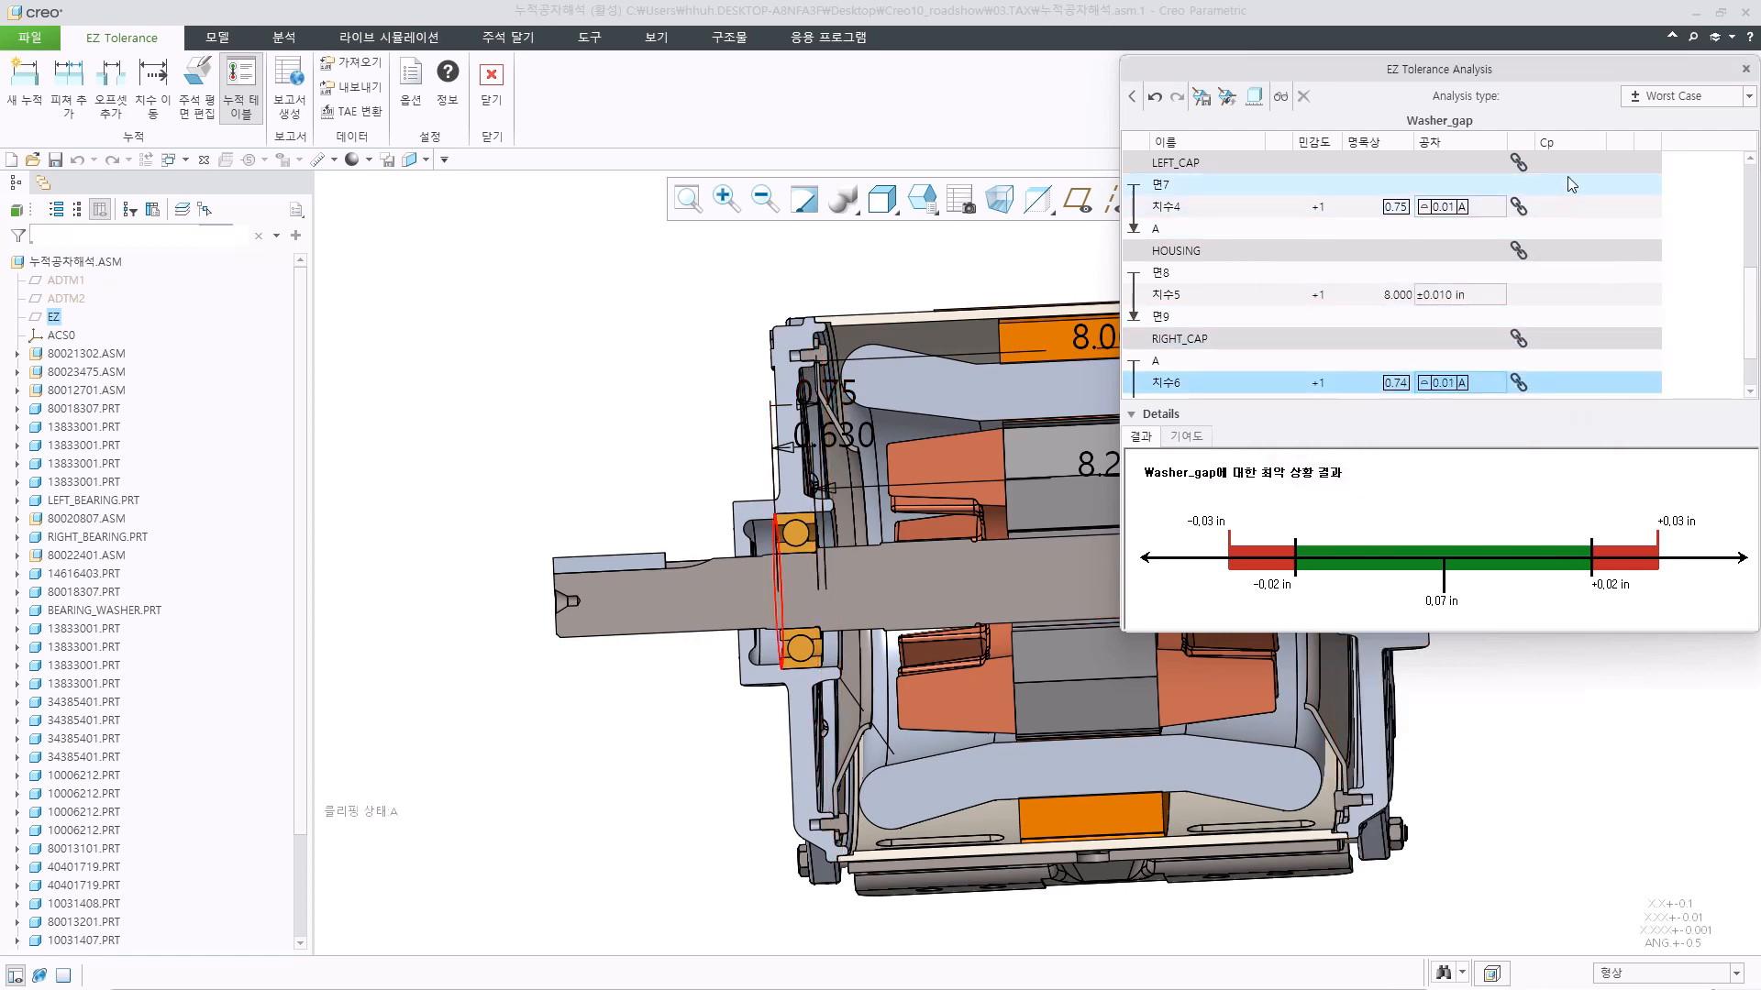
Evaluate the Washer_gap stackup with the RSS analysis type and switch it to Statistical: Cpk.
scroll(1646, 279, down, 1)
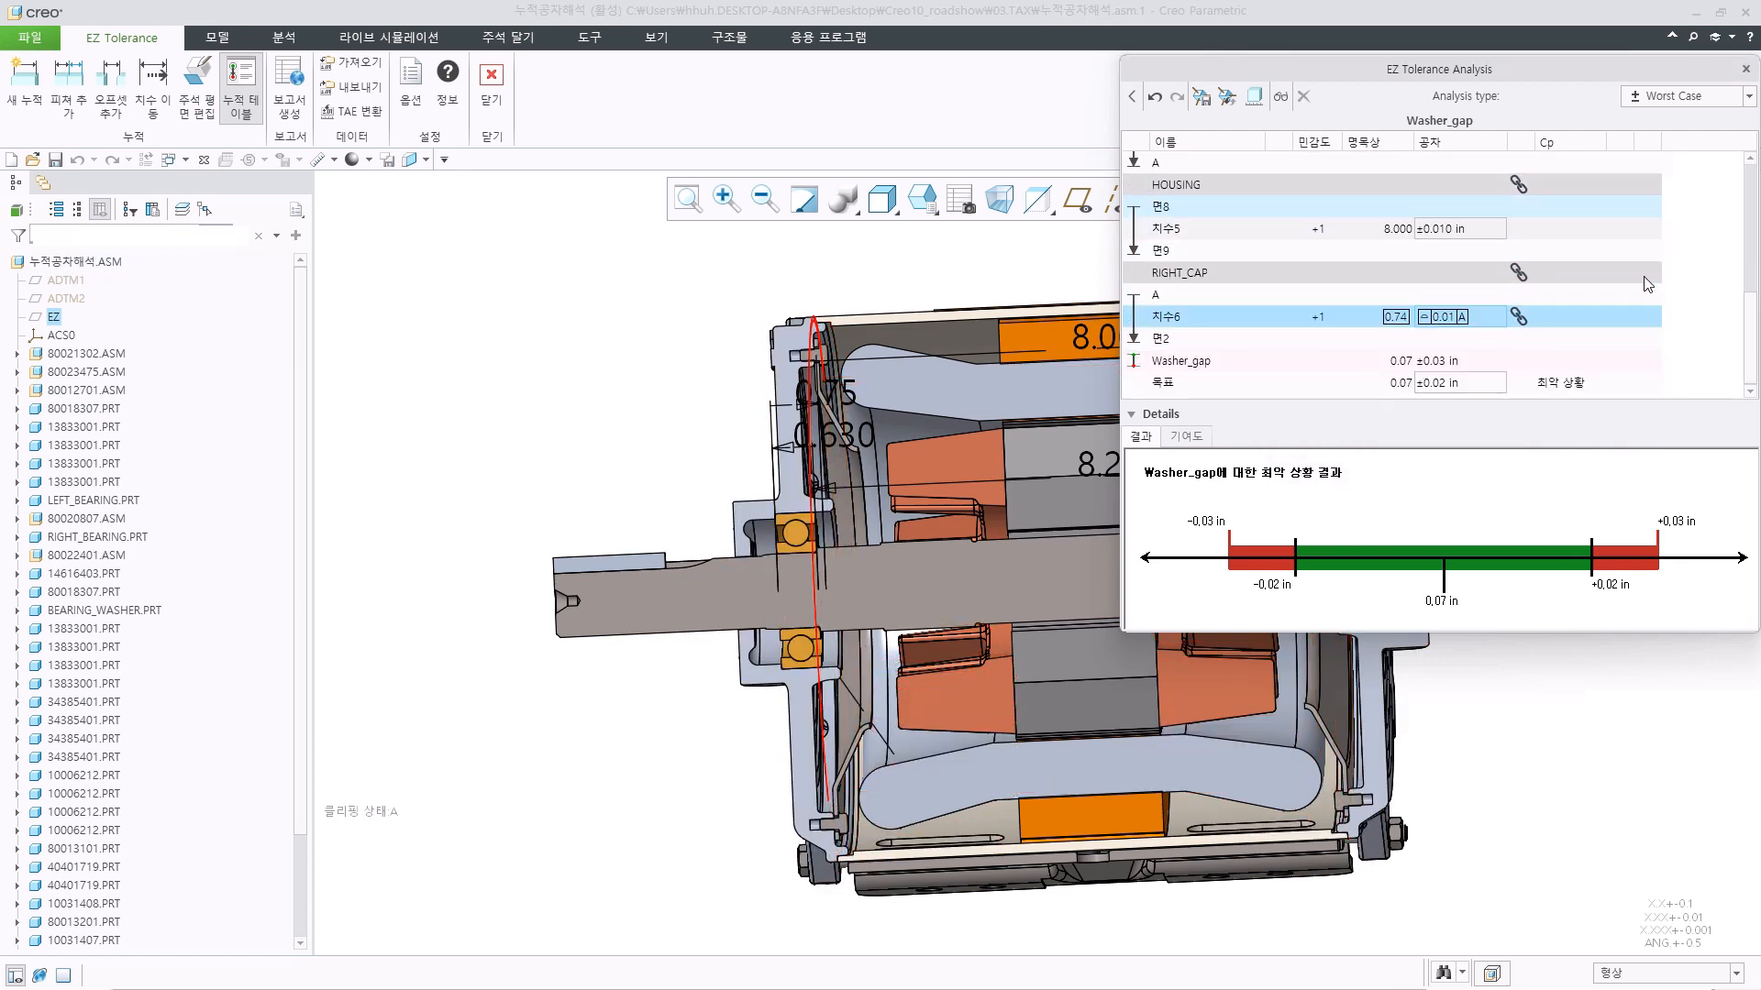
click(1687, 95)
click(1660, 127)
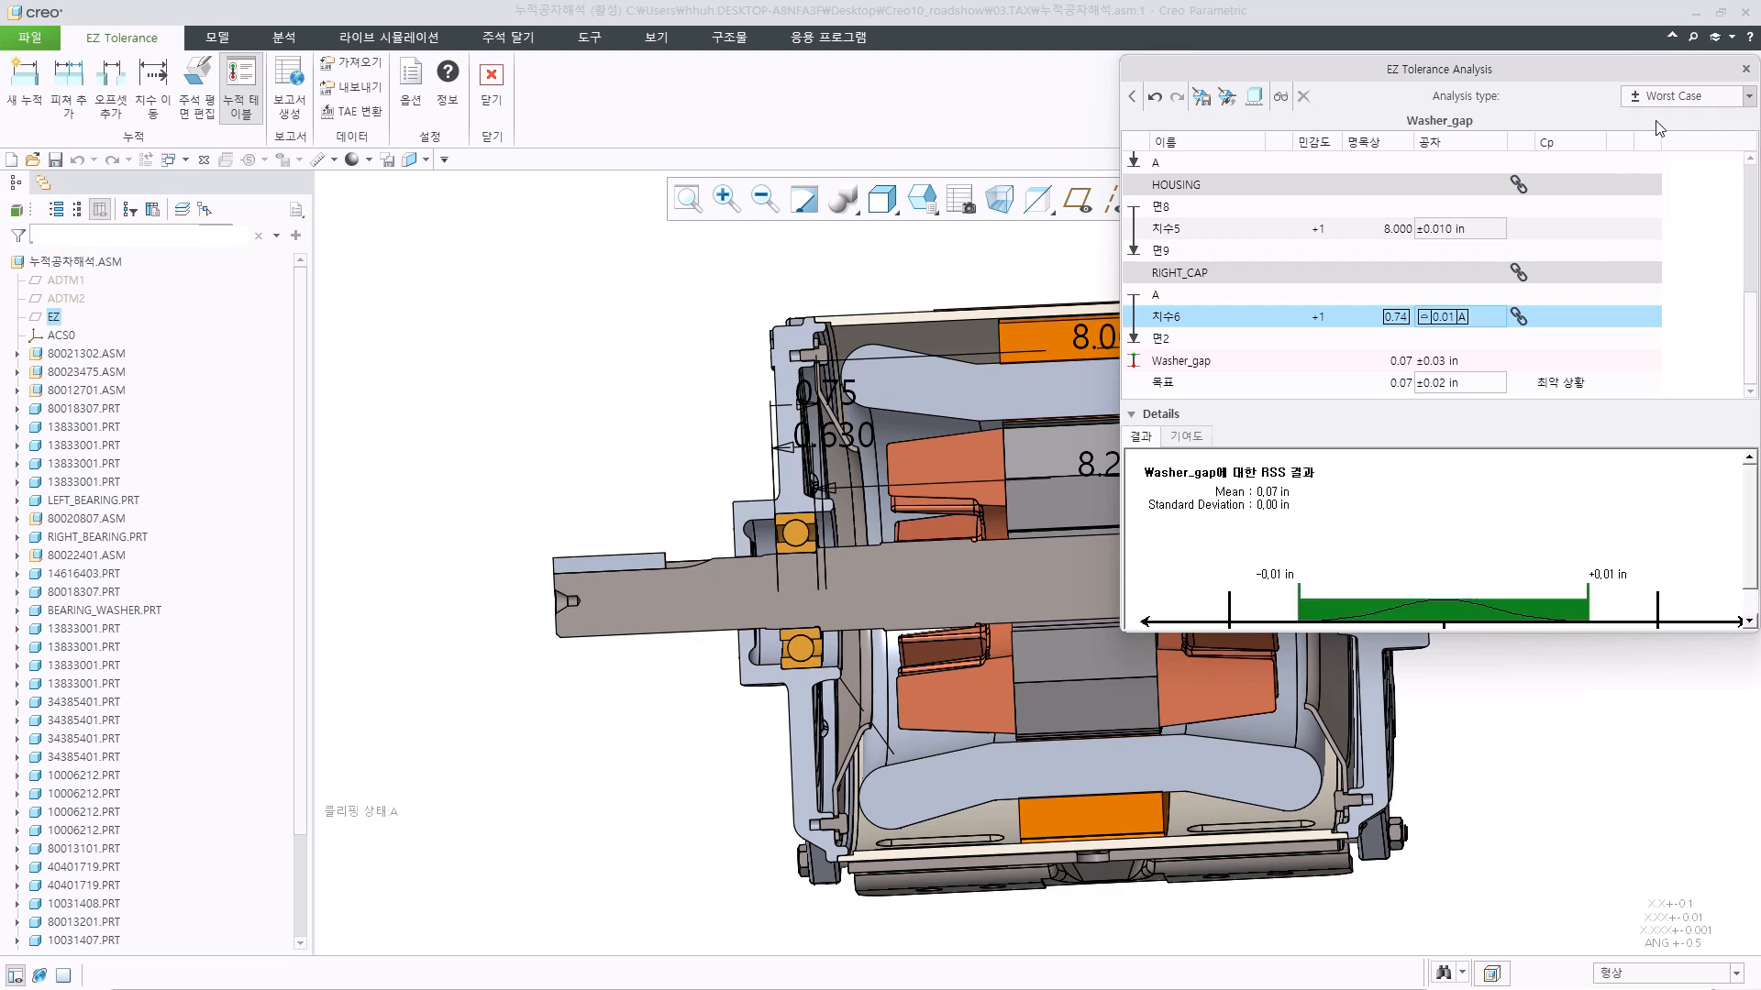
click(1683, 95)
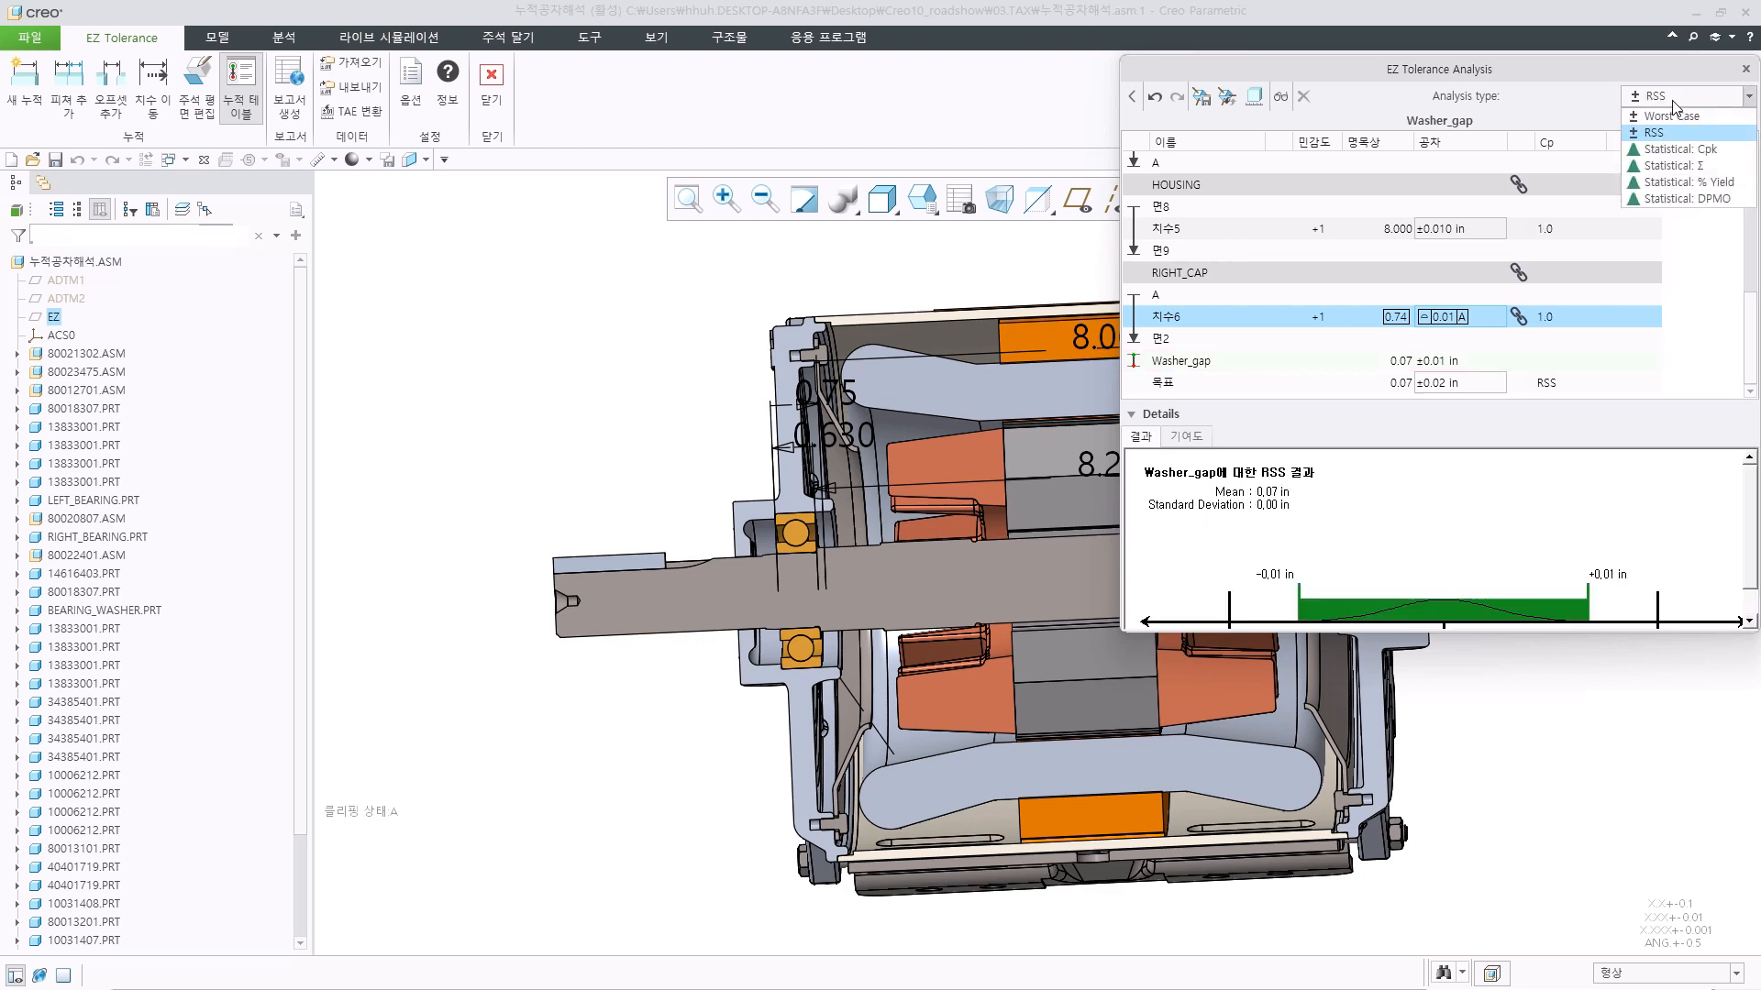
click(1676, 150)
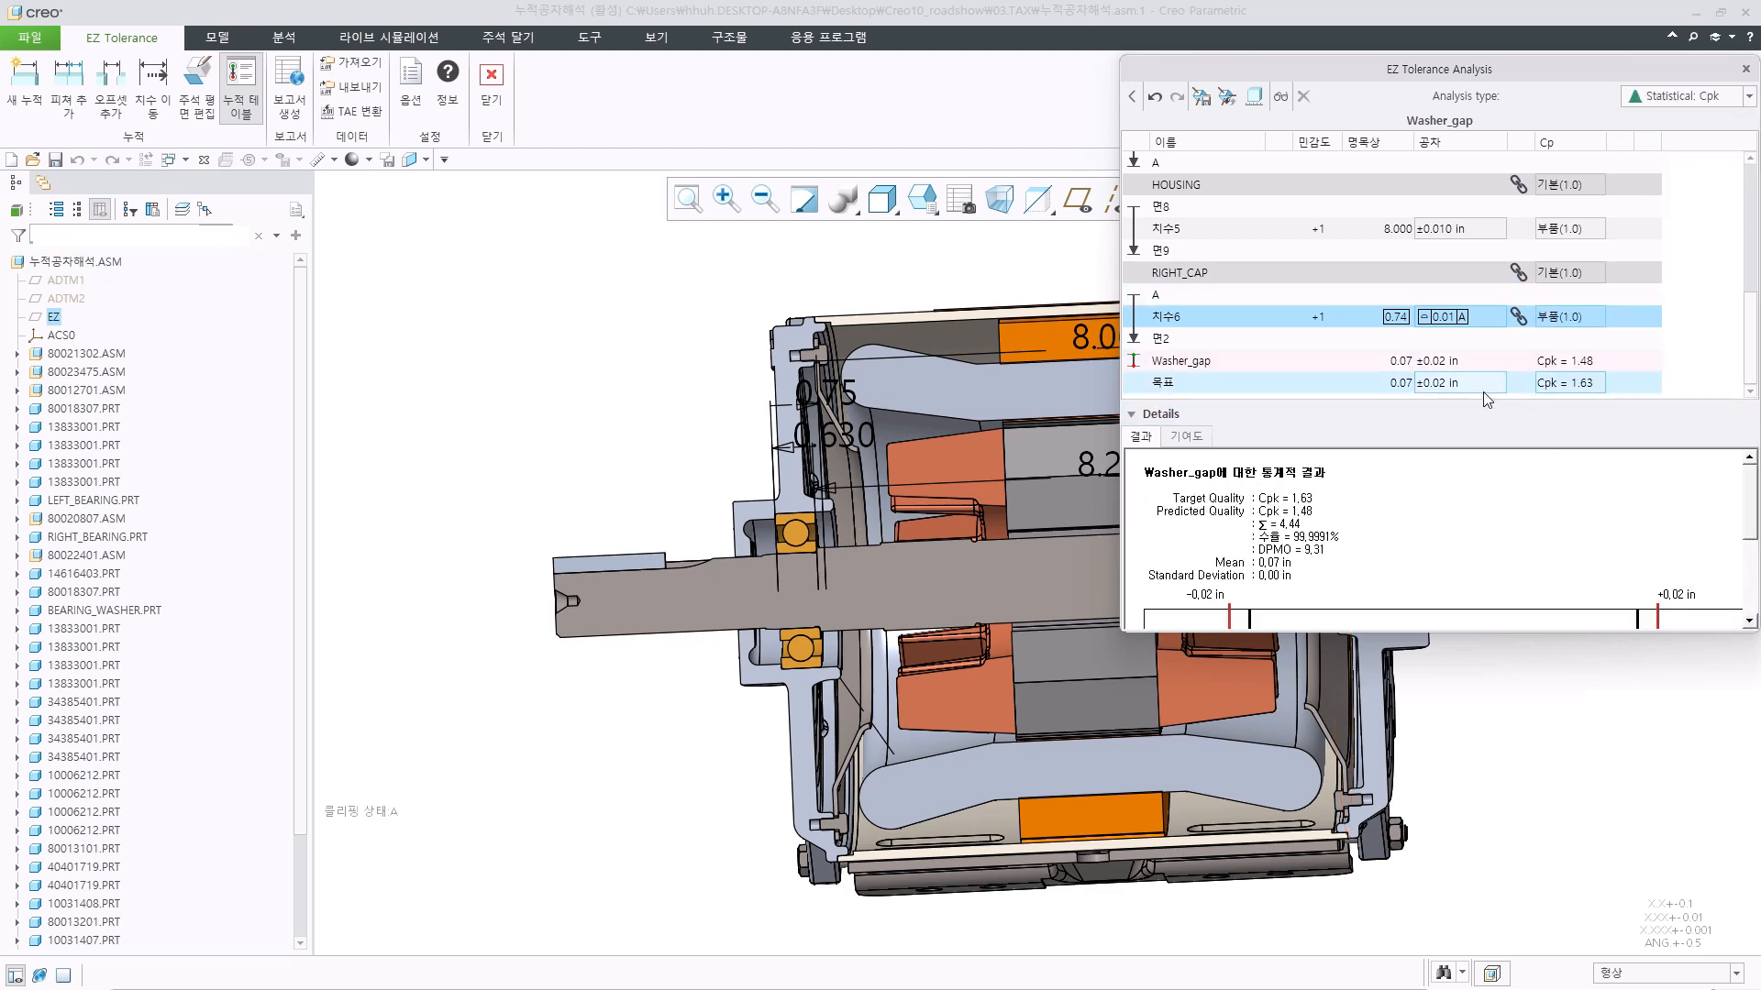
Set the Washer_gap target quality to a Cpk of 1.3.
double_click(1570, 384)
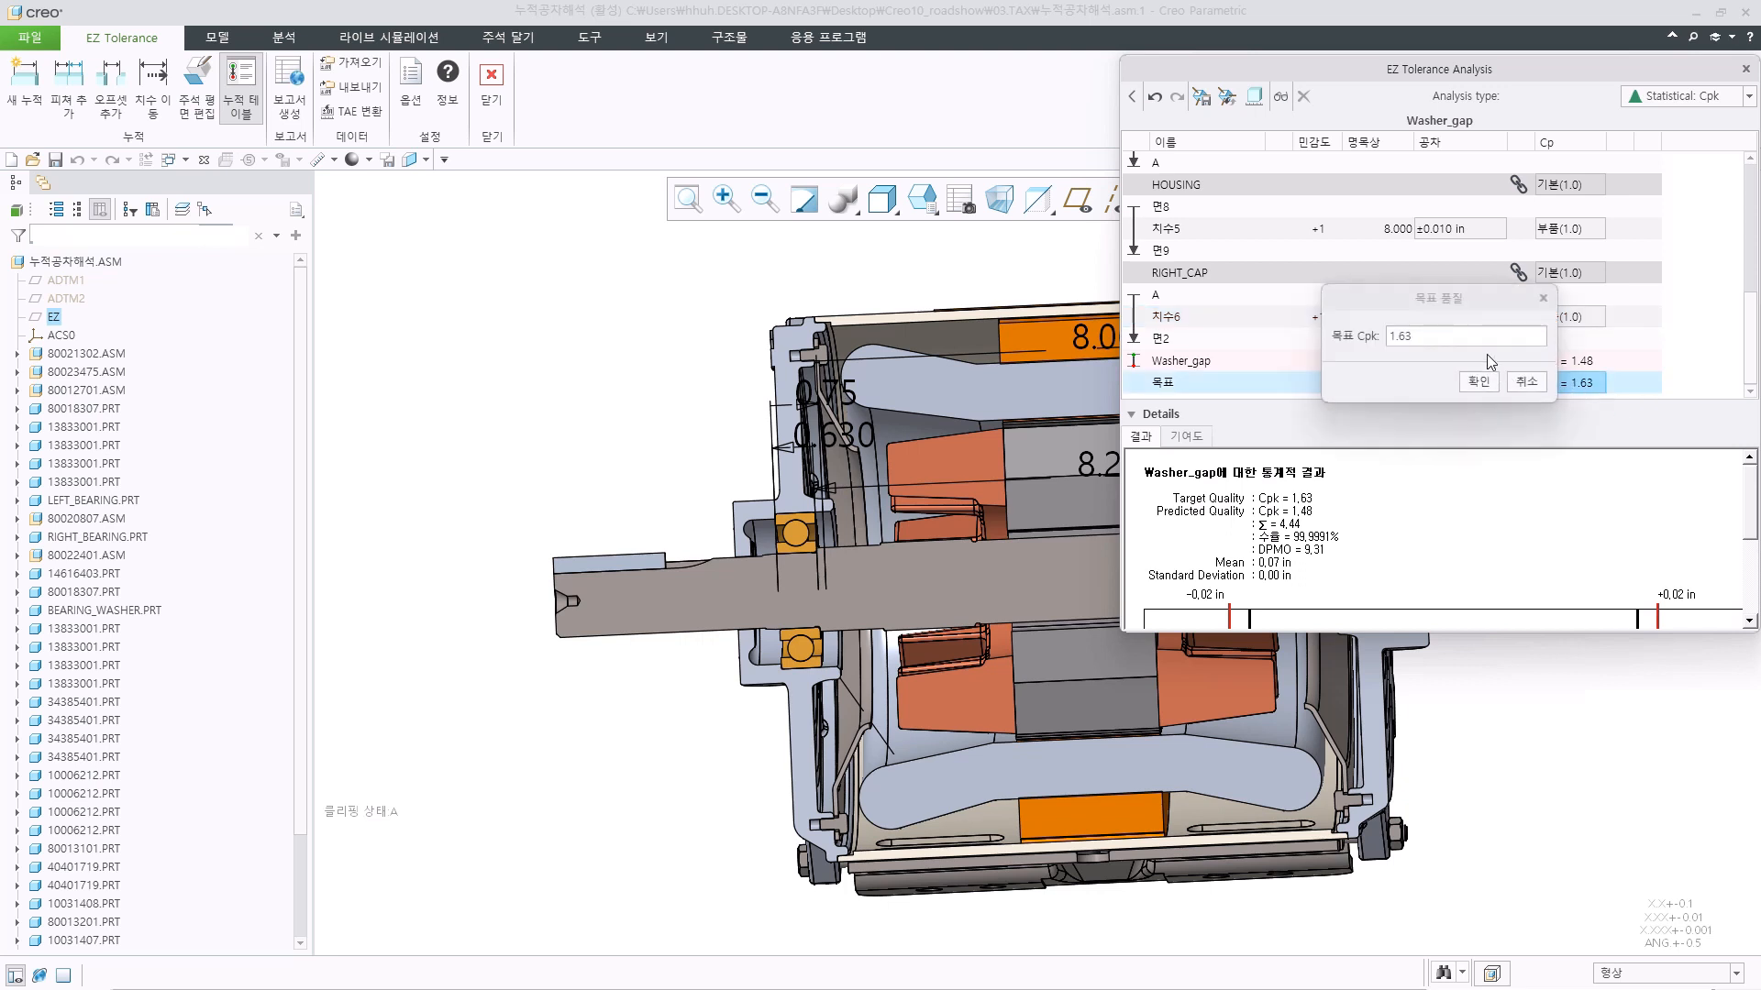
click(1466, 339)
key(BackSpace)
key(BackSpace)
text(3)
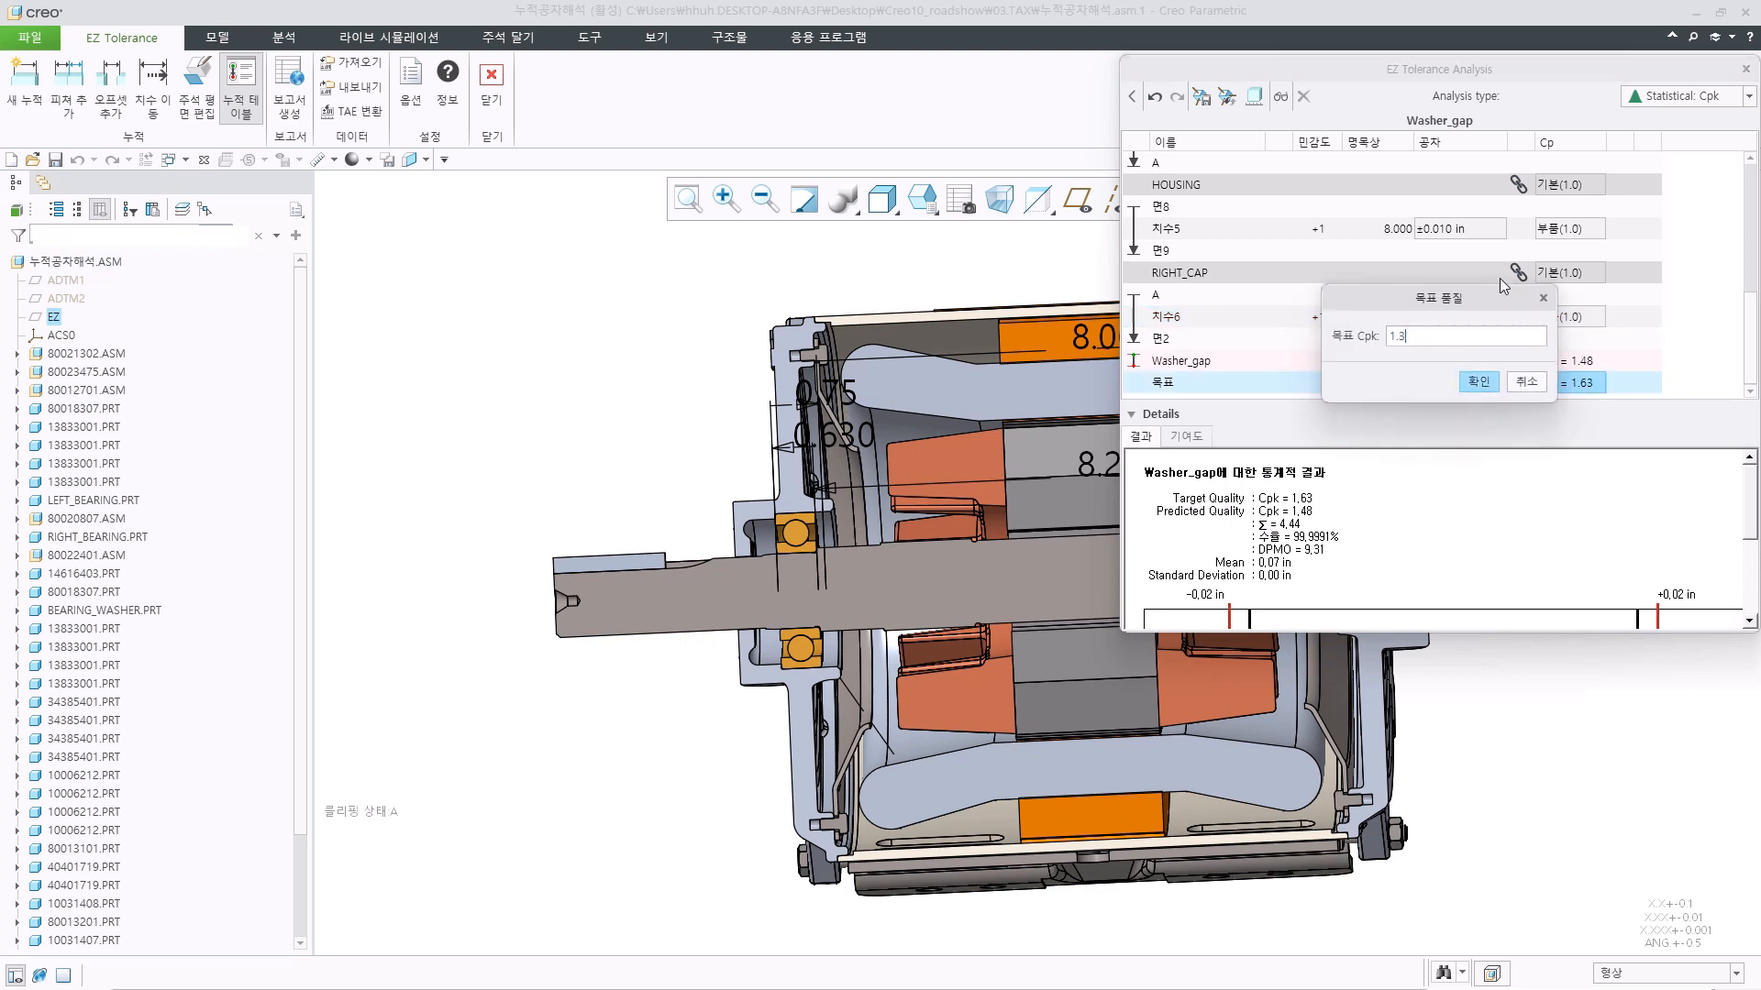
key(Return)
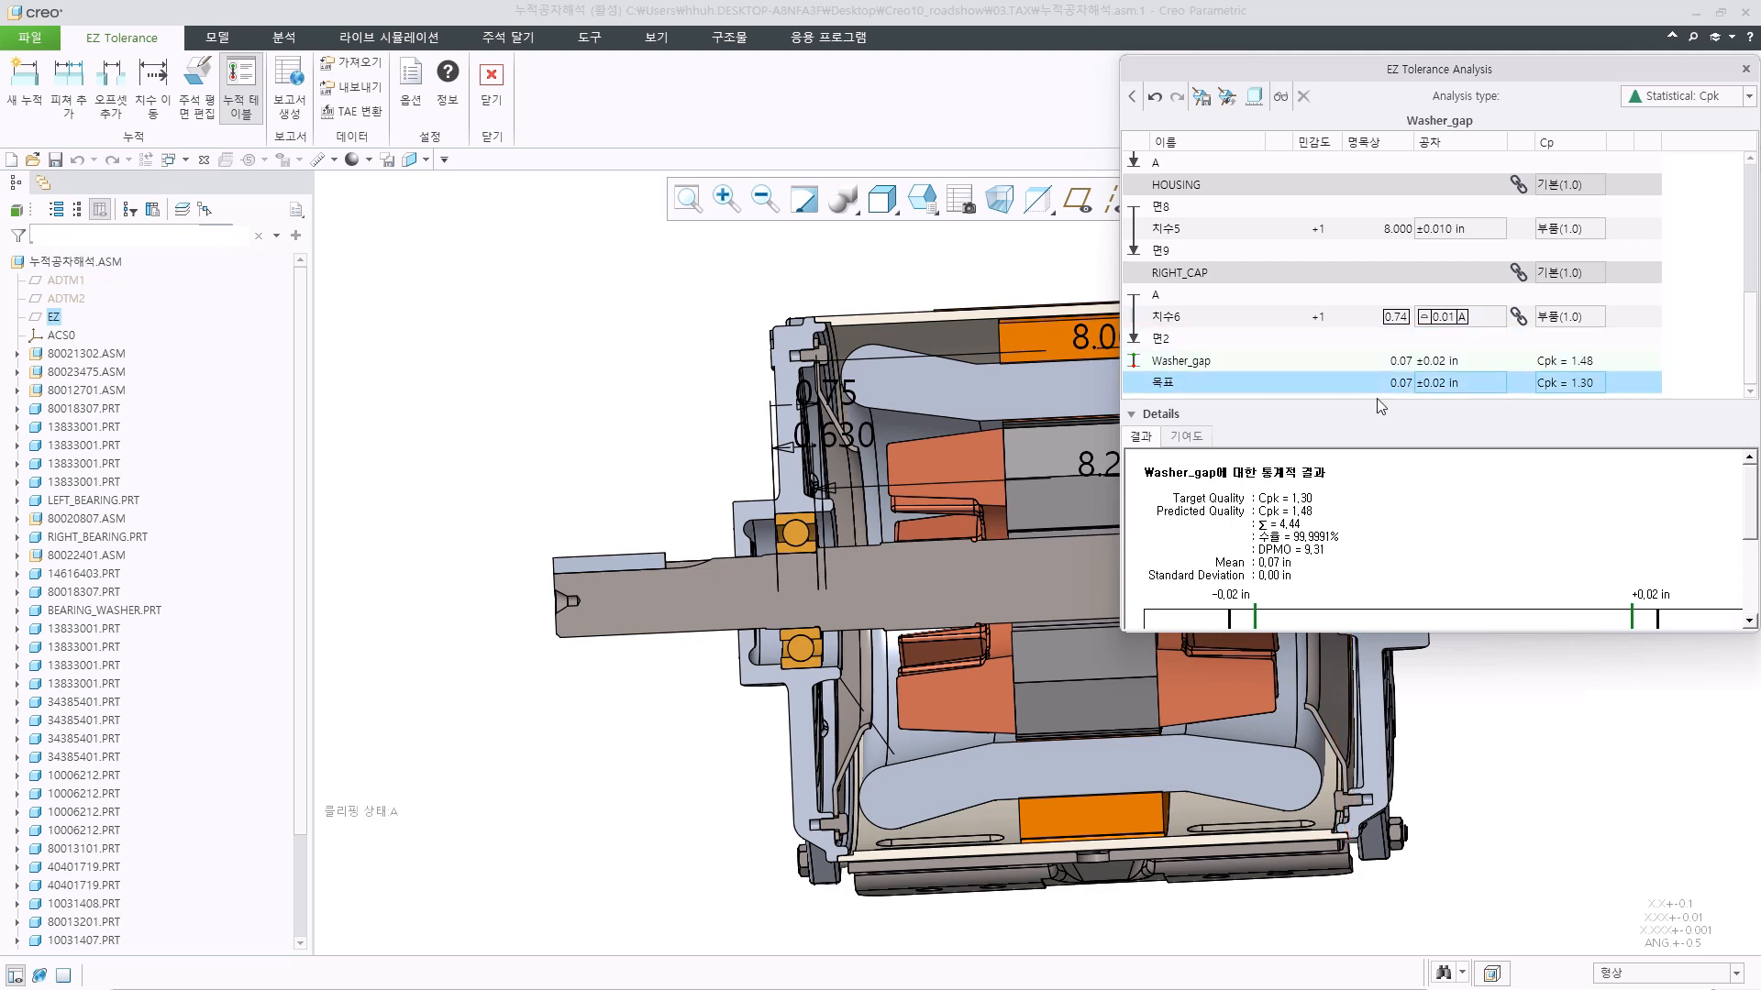
Enlarge the analysis window and examine Washer_gap's statistical results and the contribution of each dimension.
drag(1278, 631, 1283, 853)
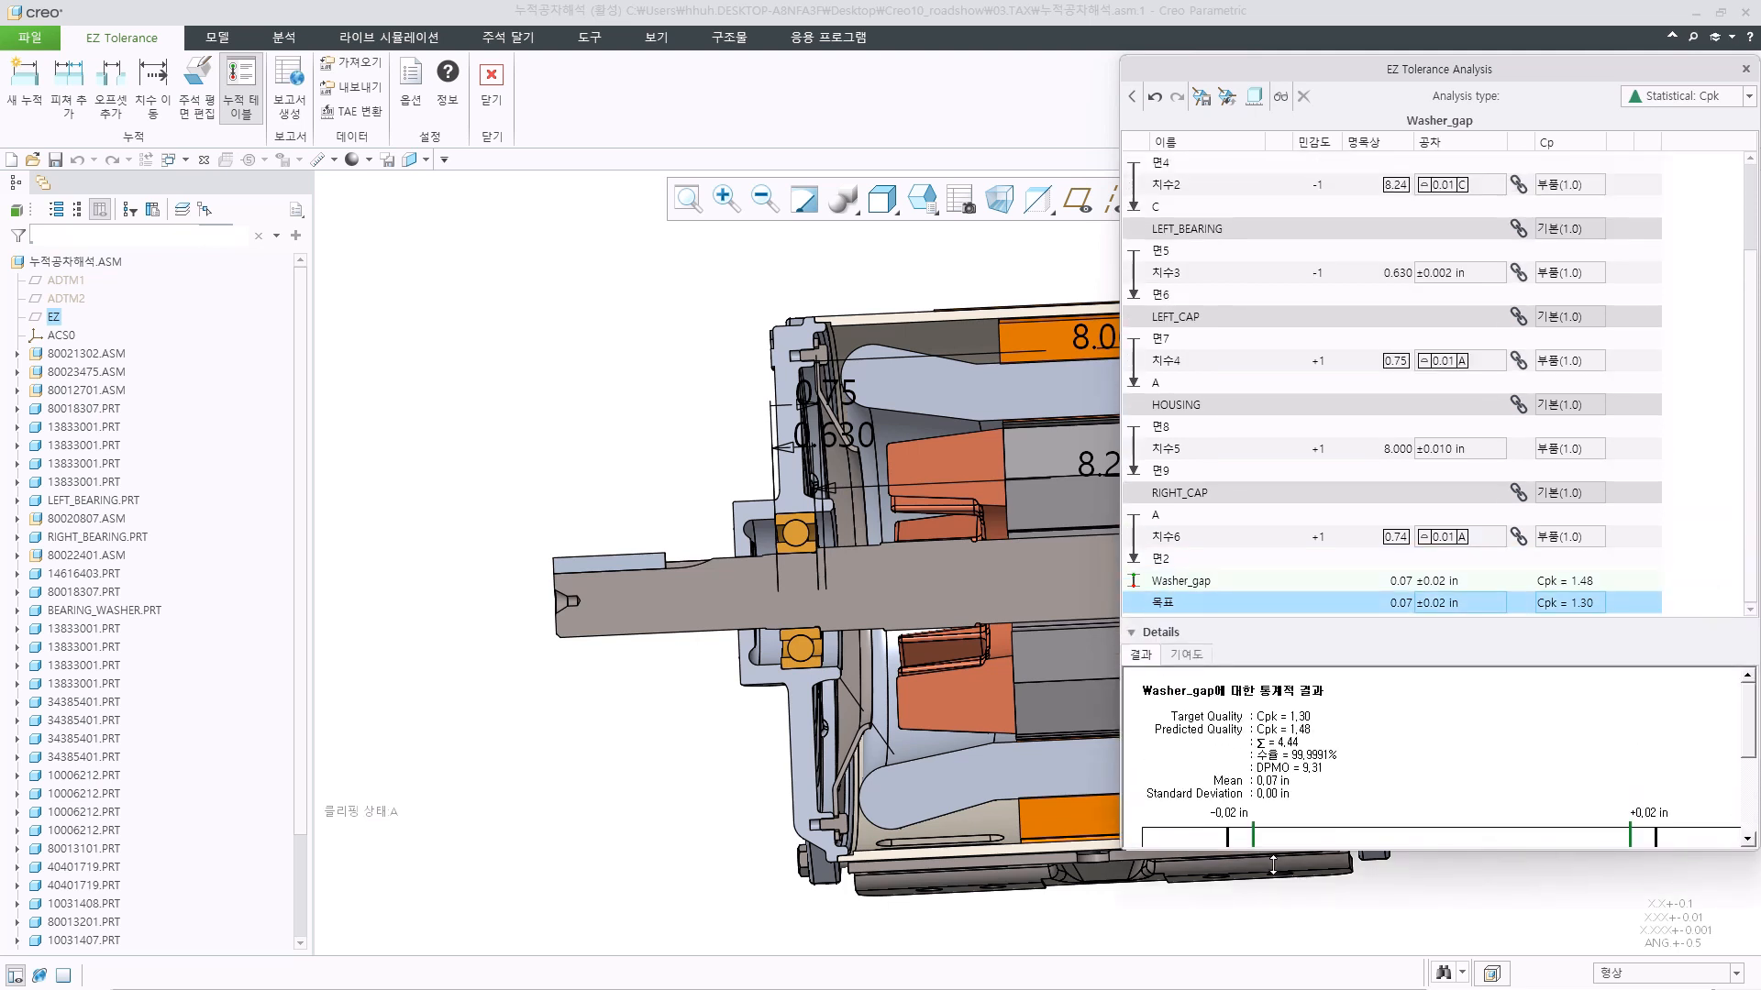
scroll(1304, 770, down, 1)
scroll(1303, 771, up, 2)
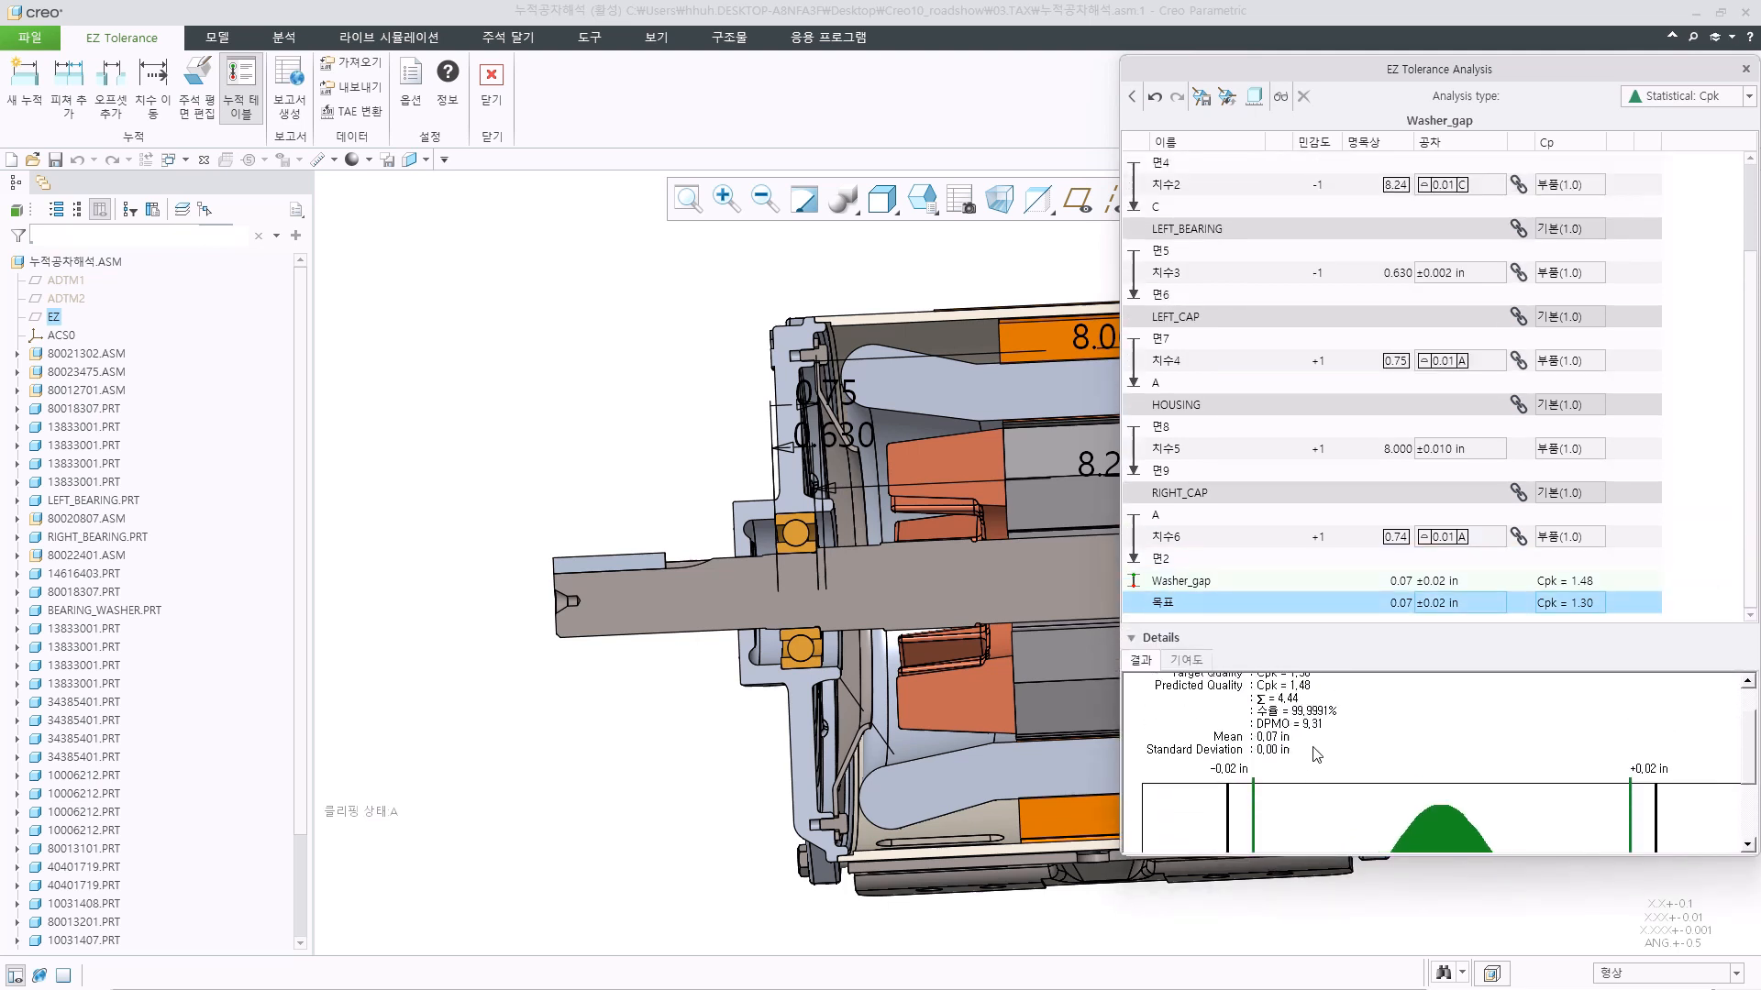
click(1185, 661)
scroll(1518, 746, down, 1)
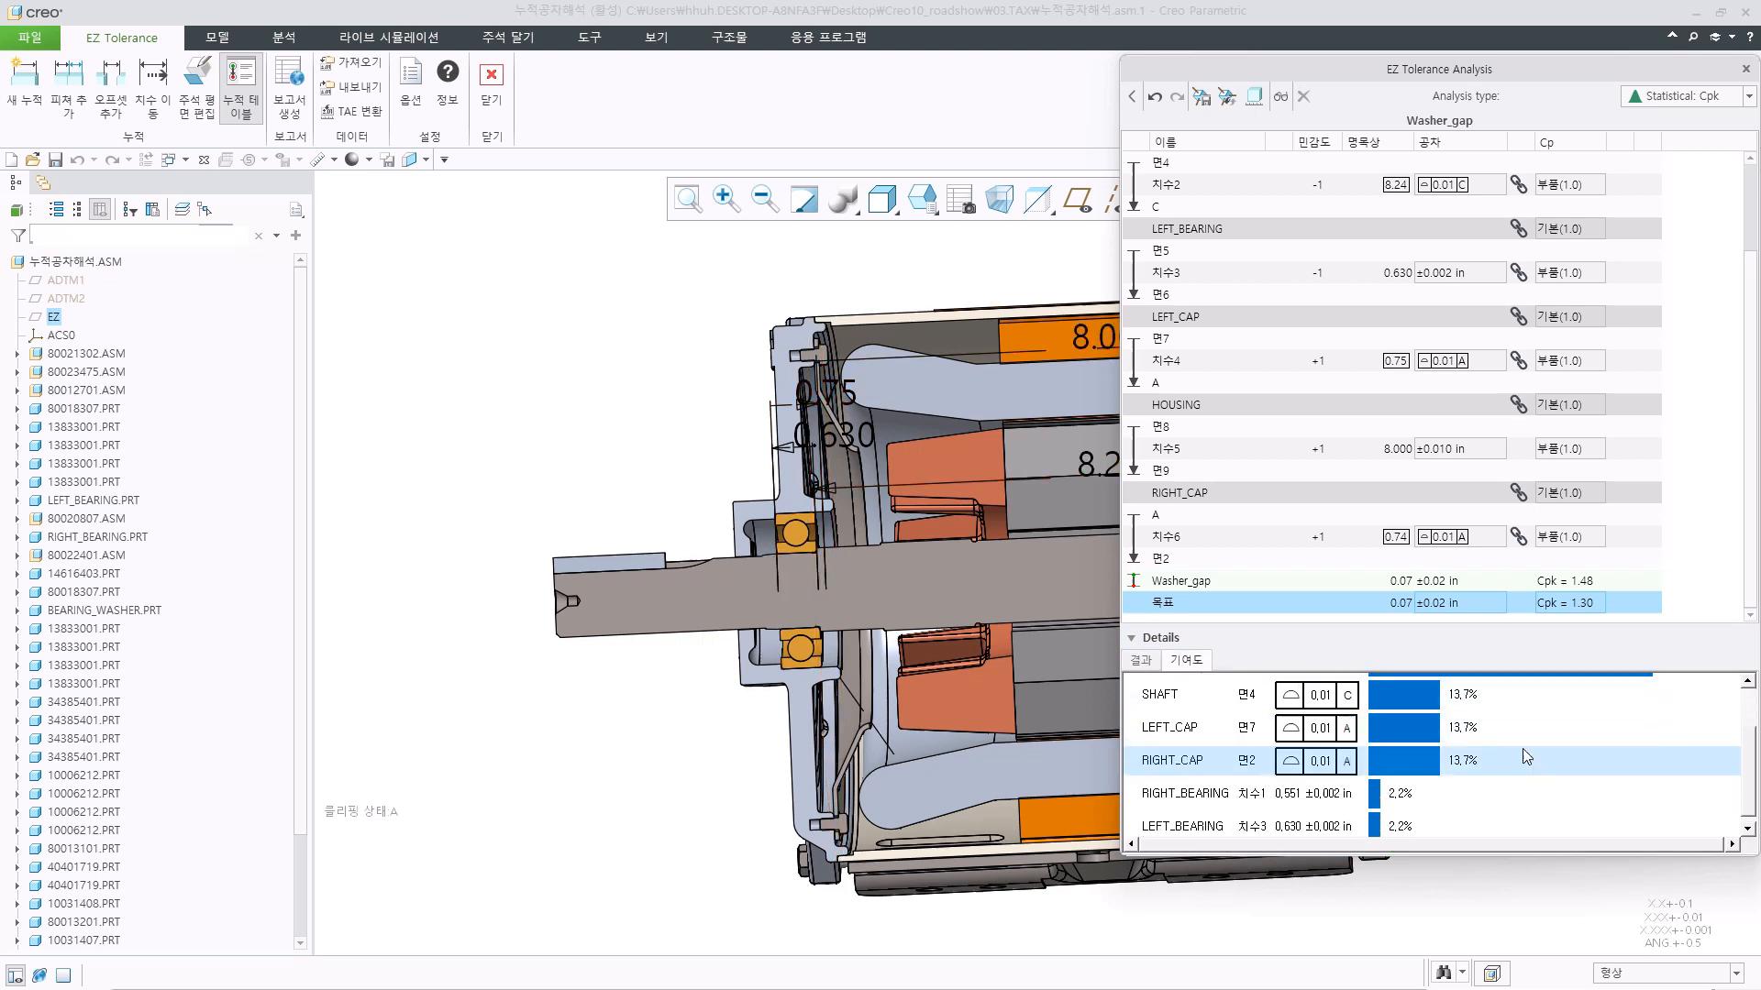
scroll(1531, 754, up, 1)
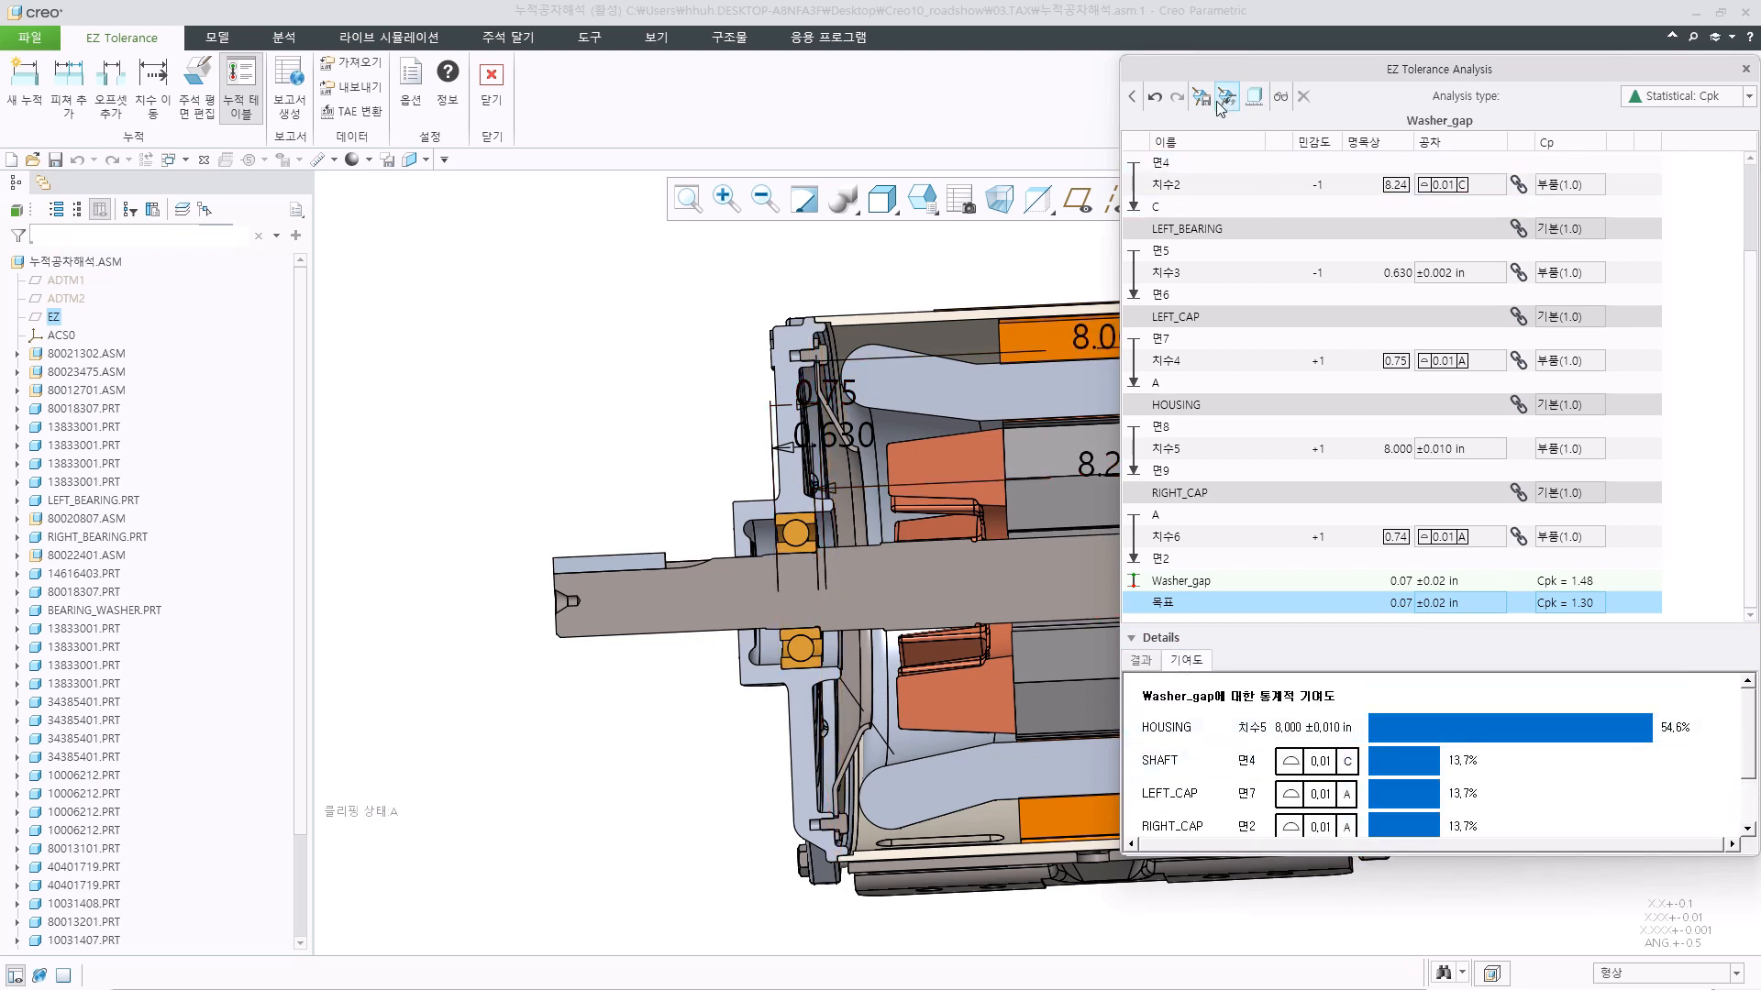
Create an analysis feature named WASHER_GAP from the stackup and close the tolerance analysis window.
click(1262, 99)
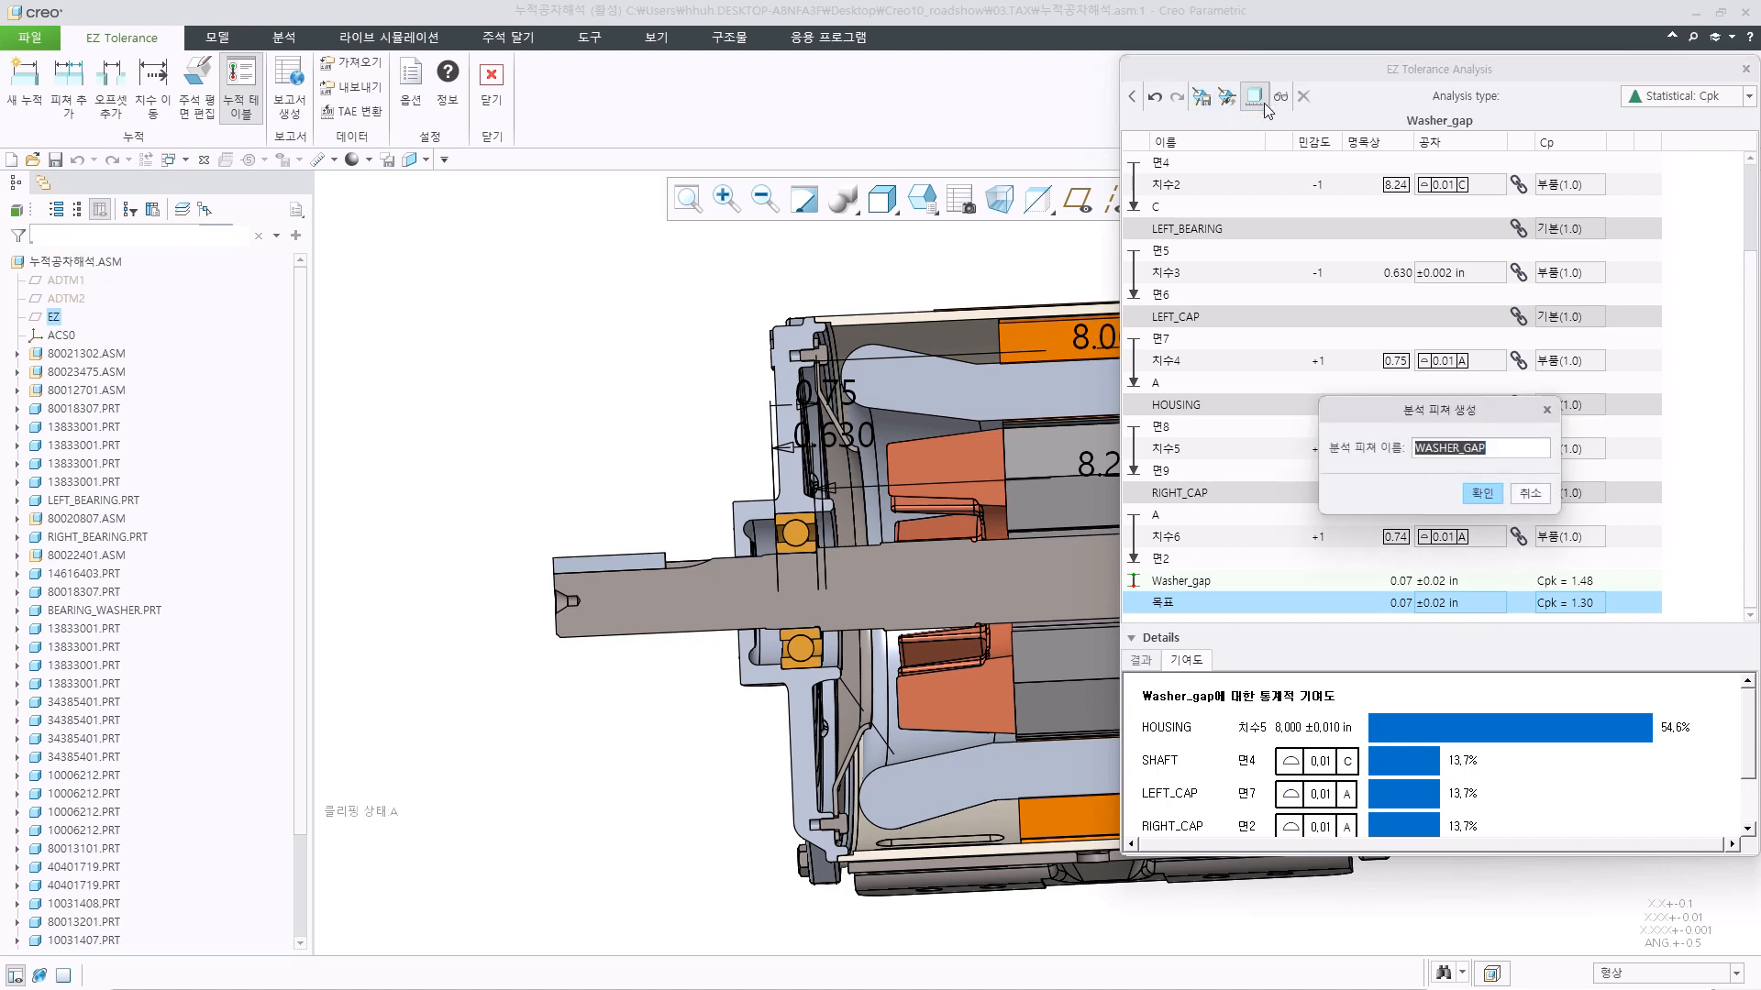
click(1475, 498)
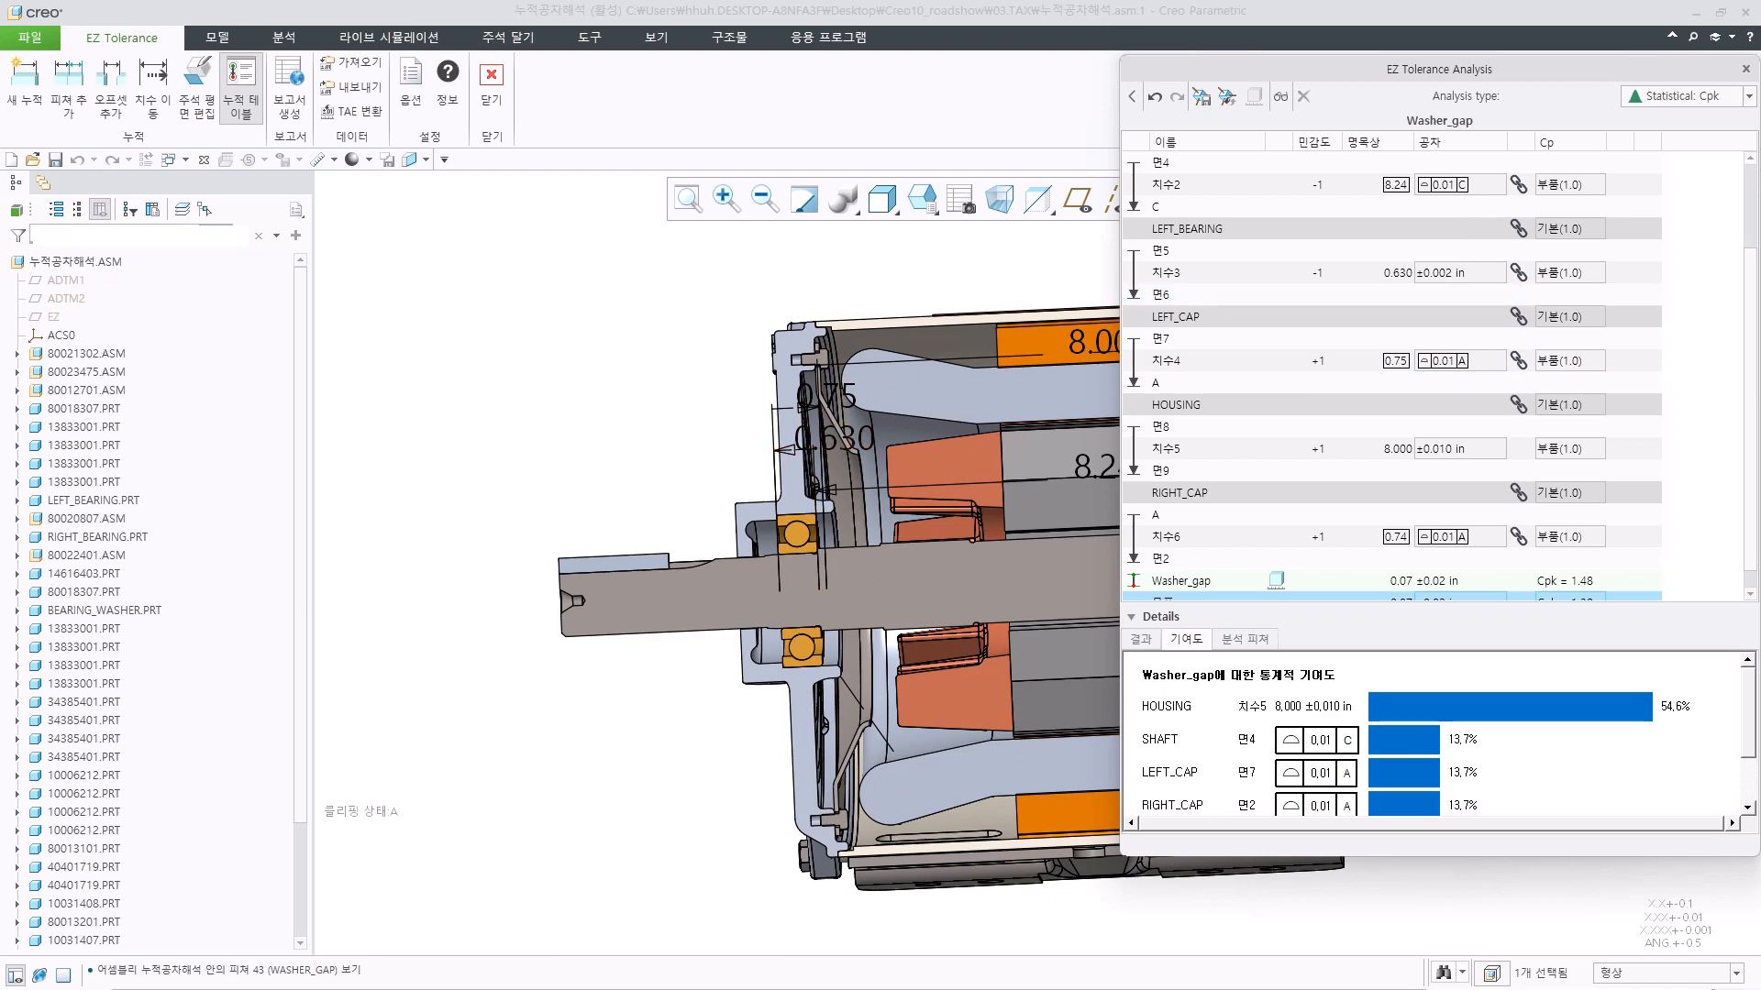
click(1752, 69)
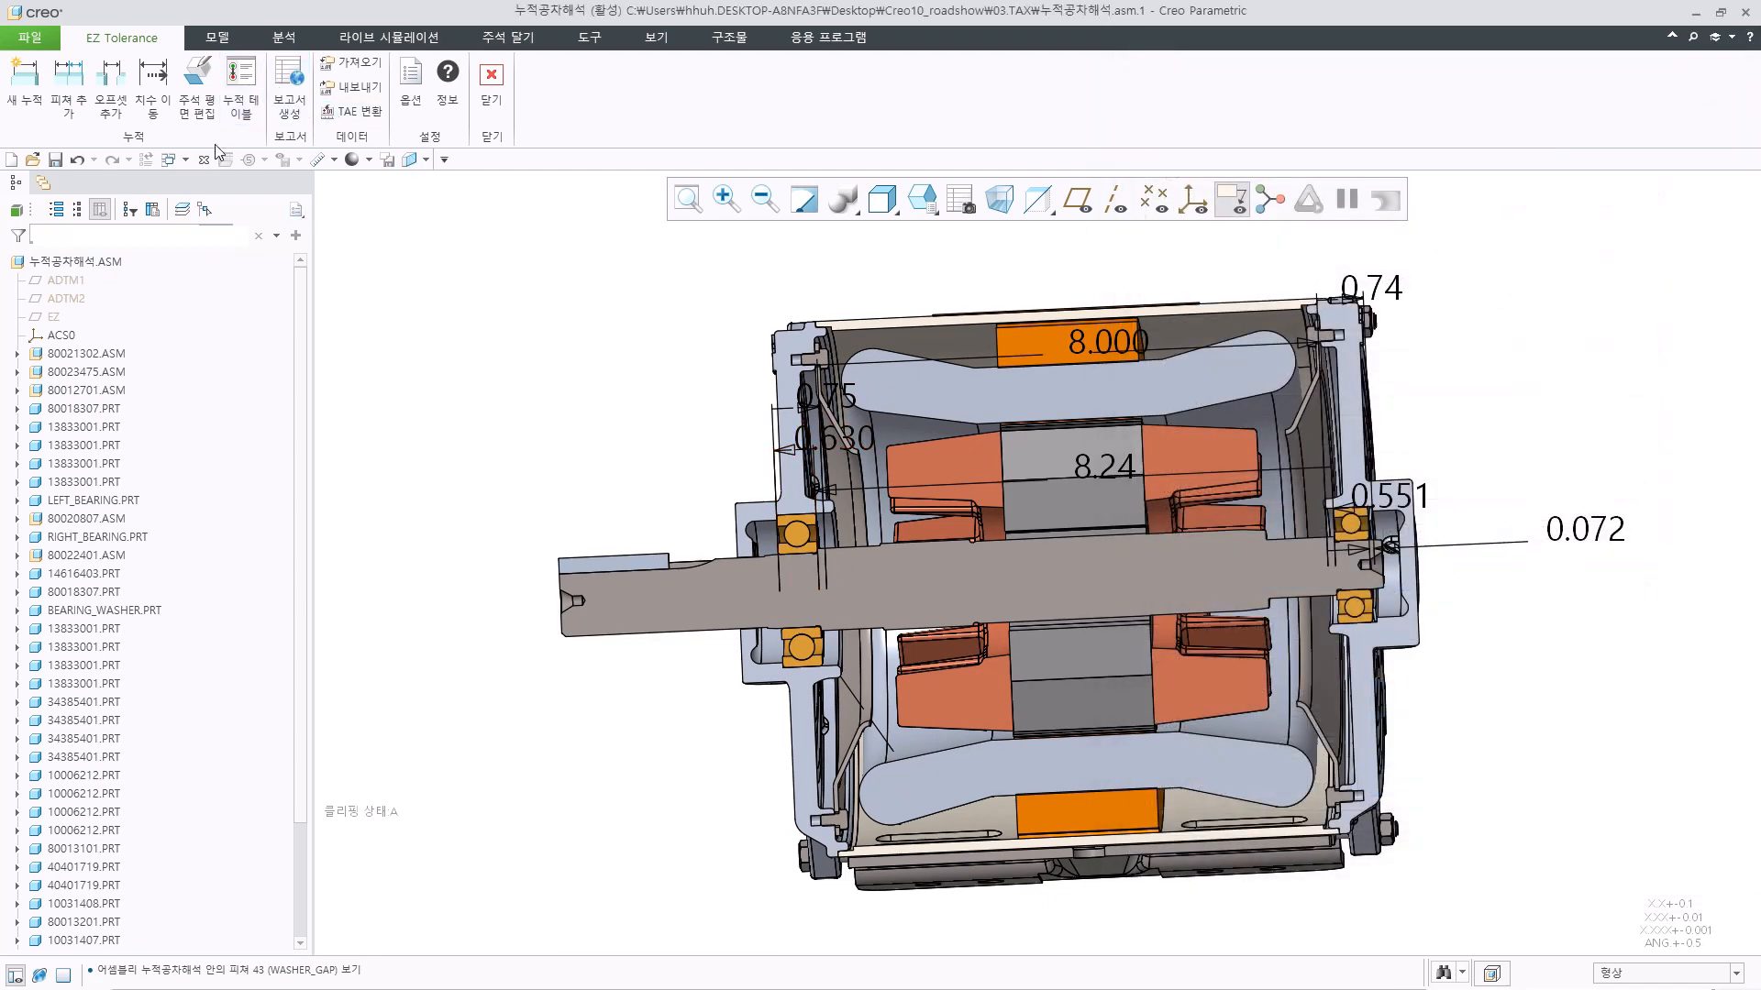
Reopen the stackup table, review the summary of all stackups and close it.
click(241, 81)
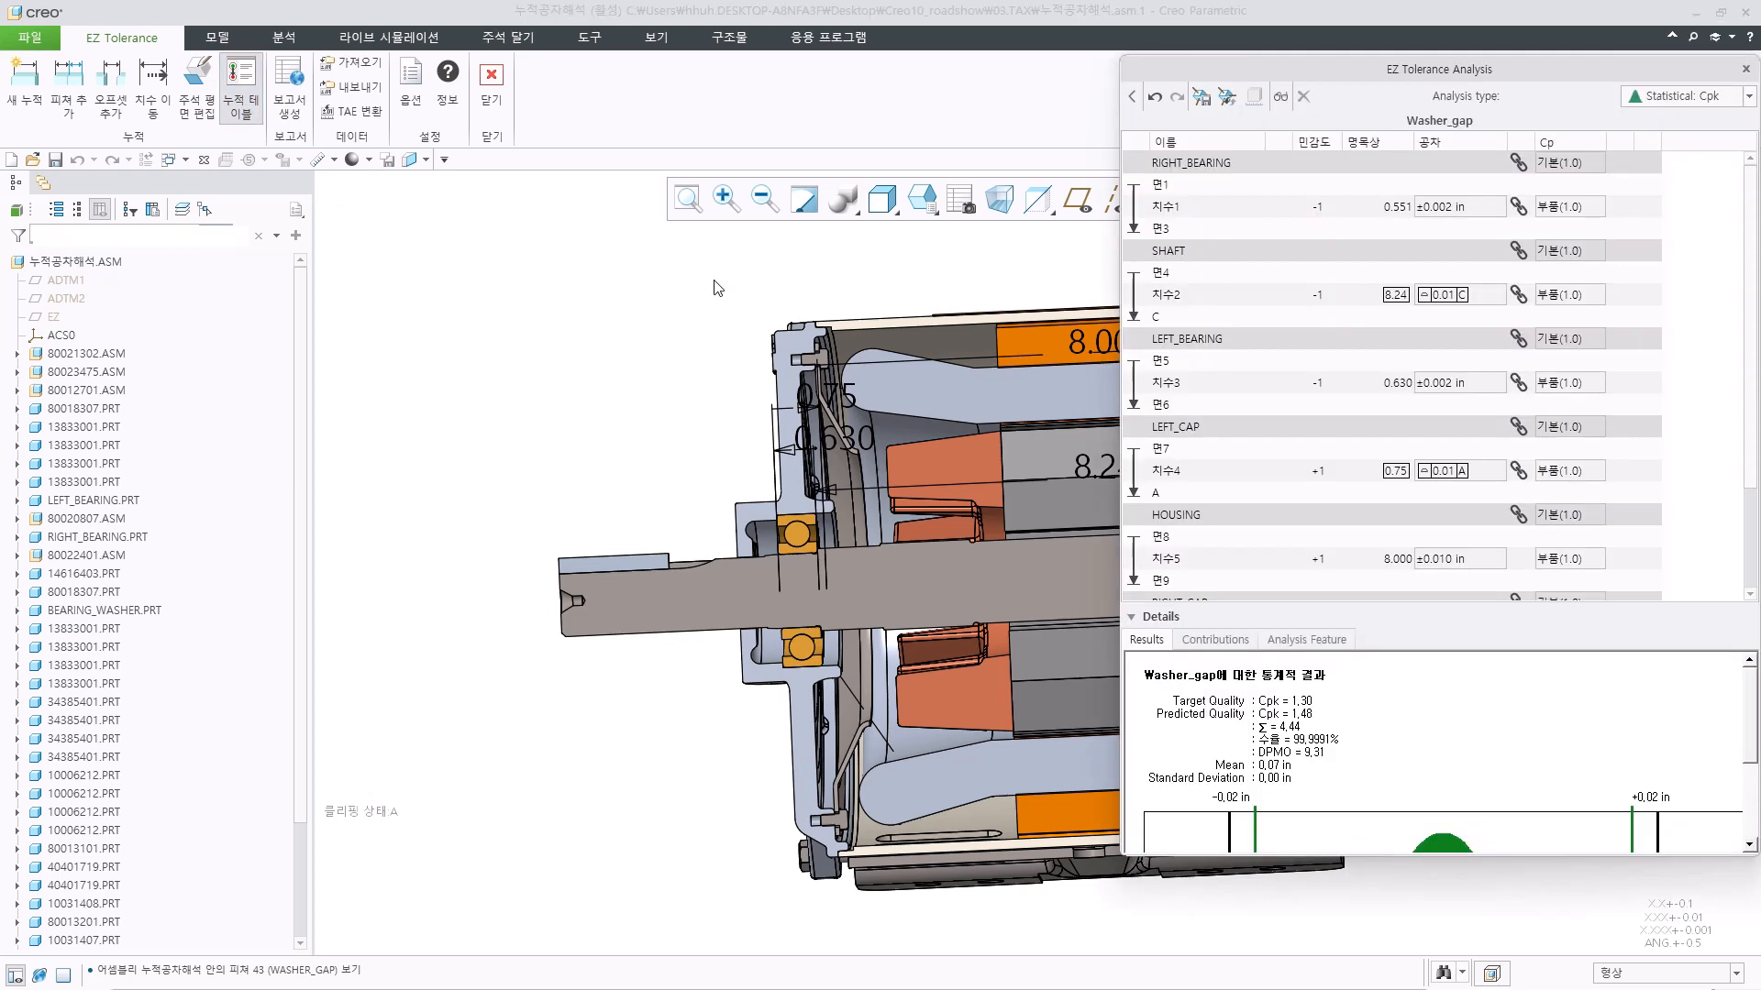
click(1131, 96)
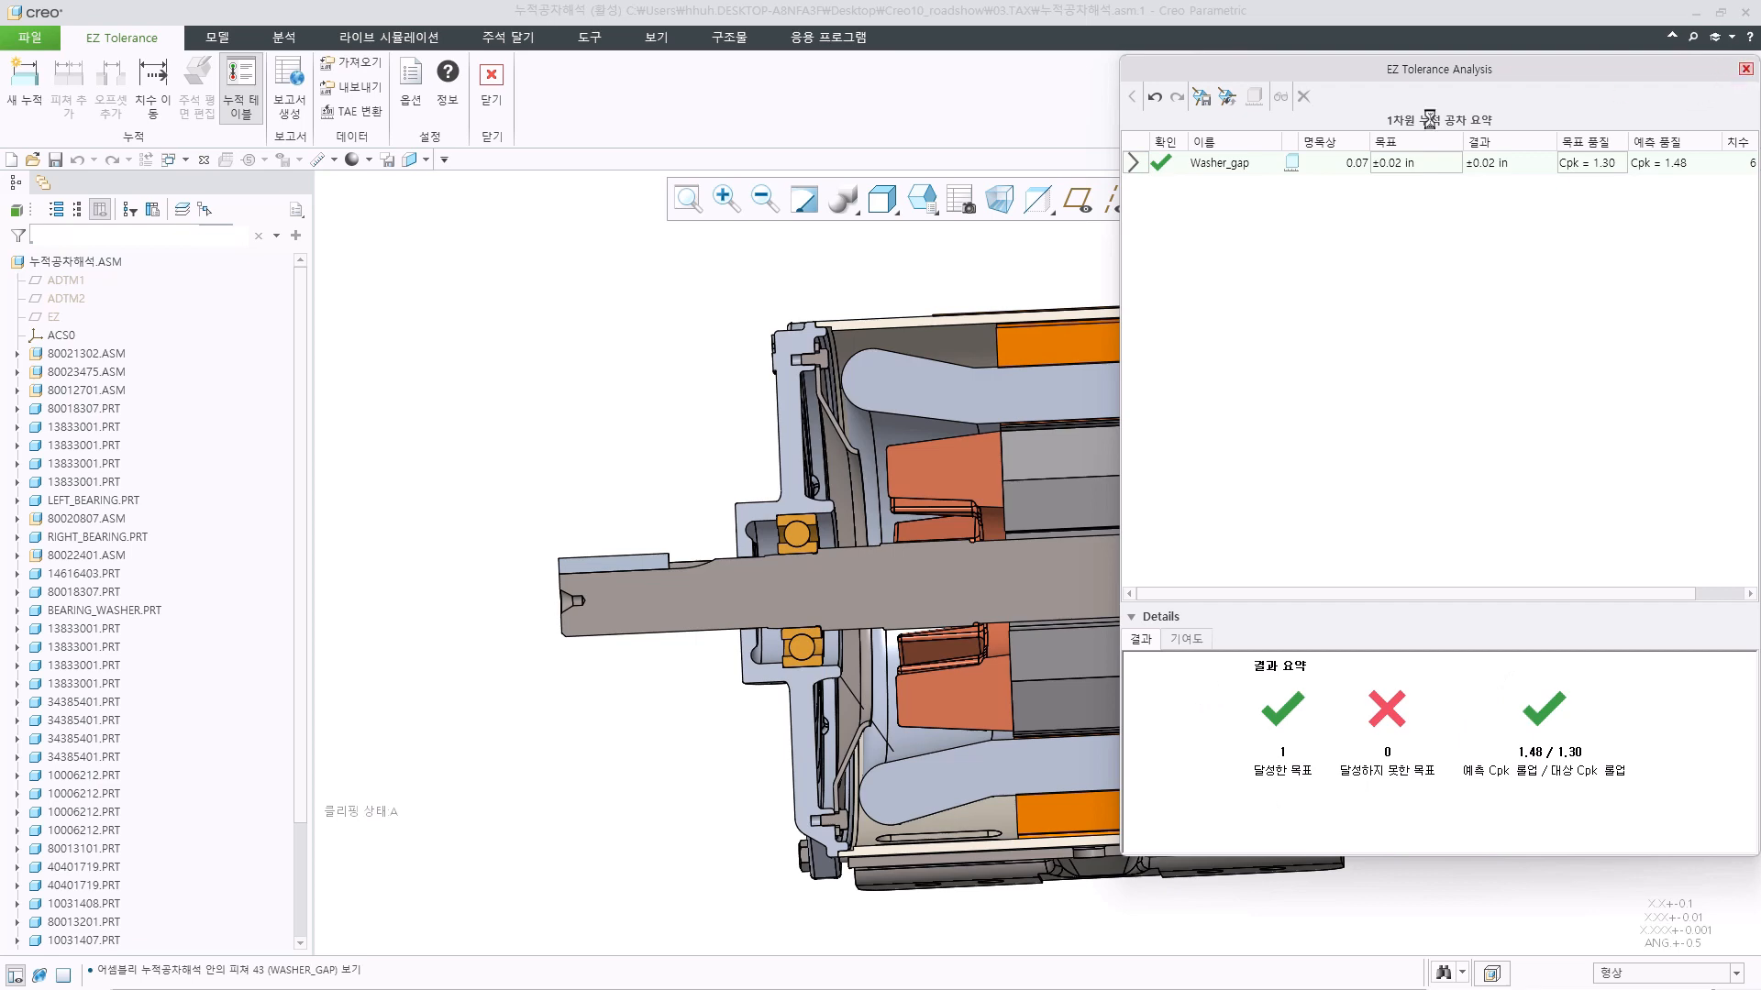
click(1745, 69)
Start a new stackup from the rotor's outer cylindrical surface to the stator's inner cylindrical surface.
click(26, 87)
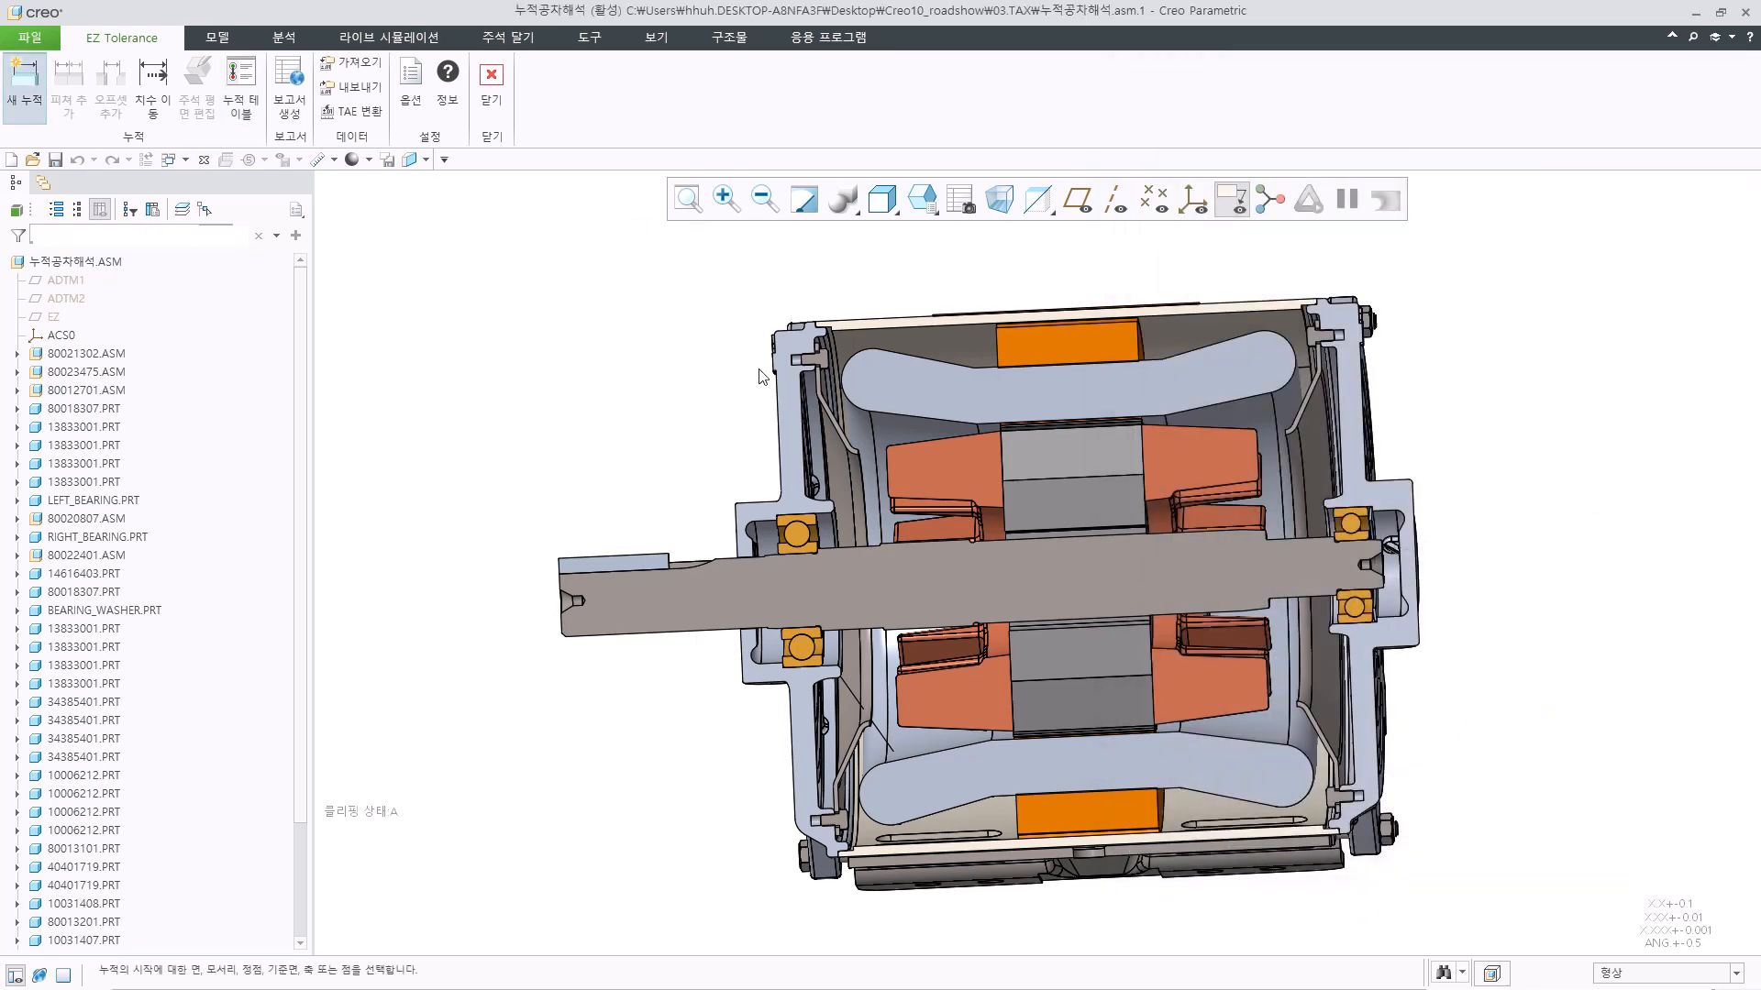
scroll(1163, 420, down, 3)
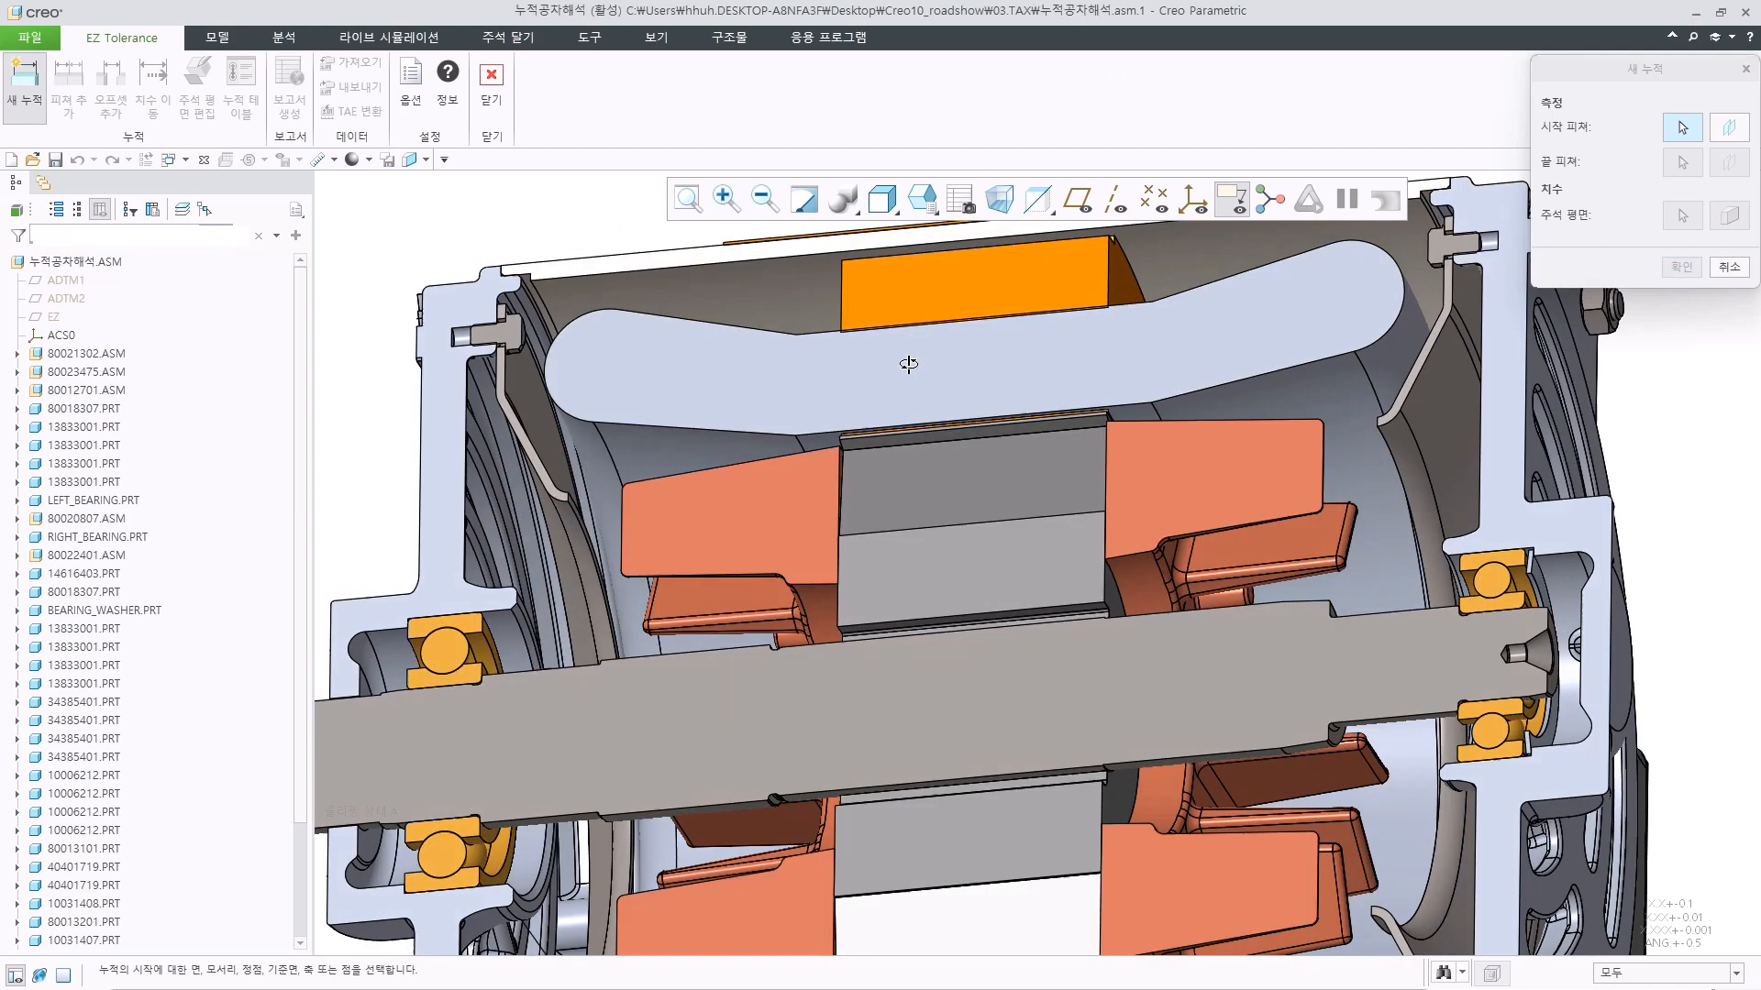
scroll(997, 385, down, 4)
middle_drag(965, 466, 932, 542)
middle_drag(1163, 484, 1243, 508)
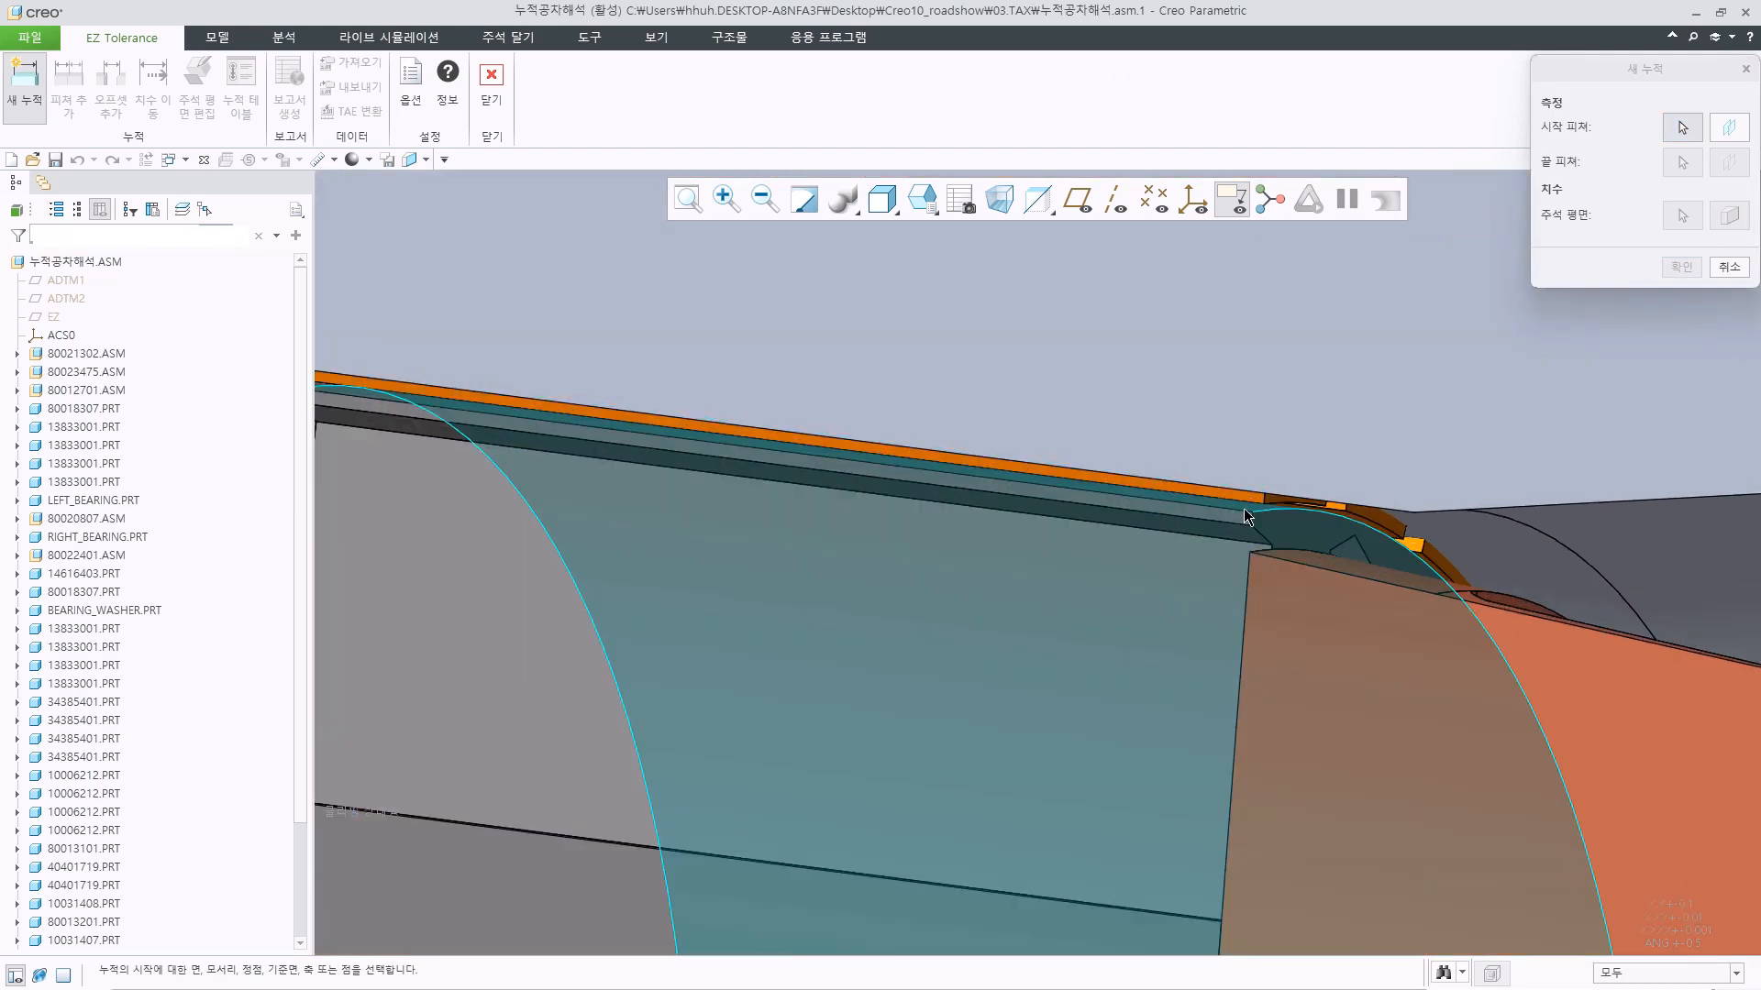
click(1245, 502)
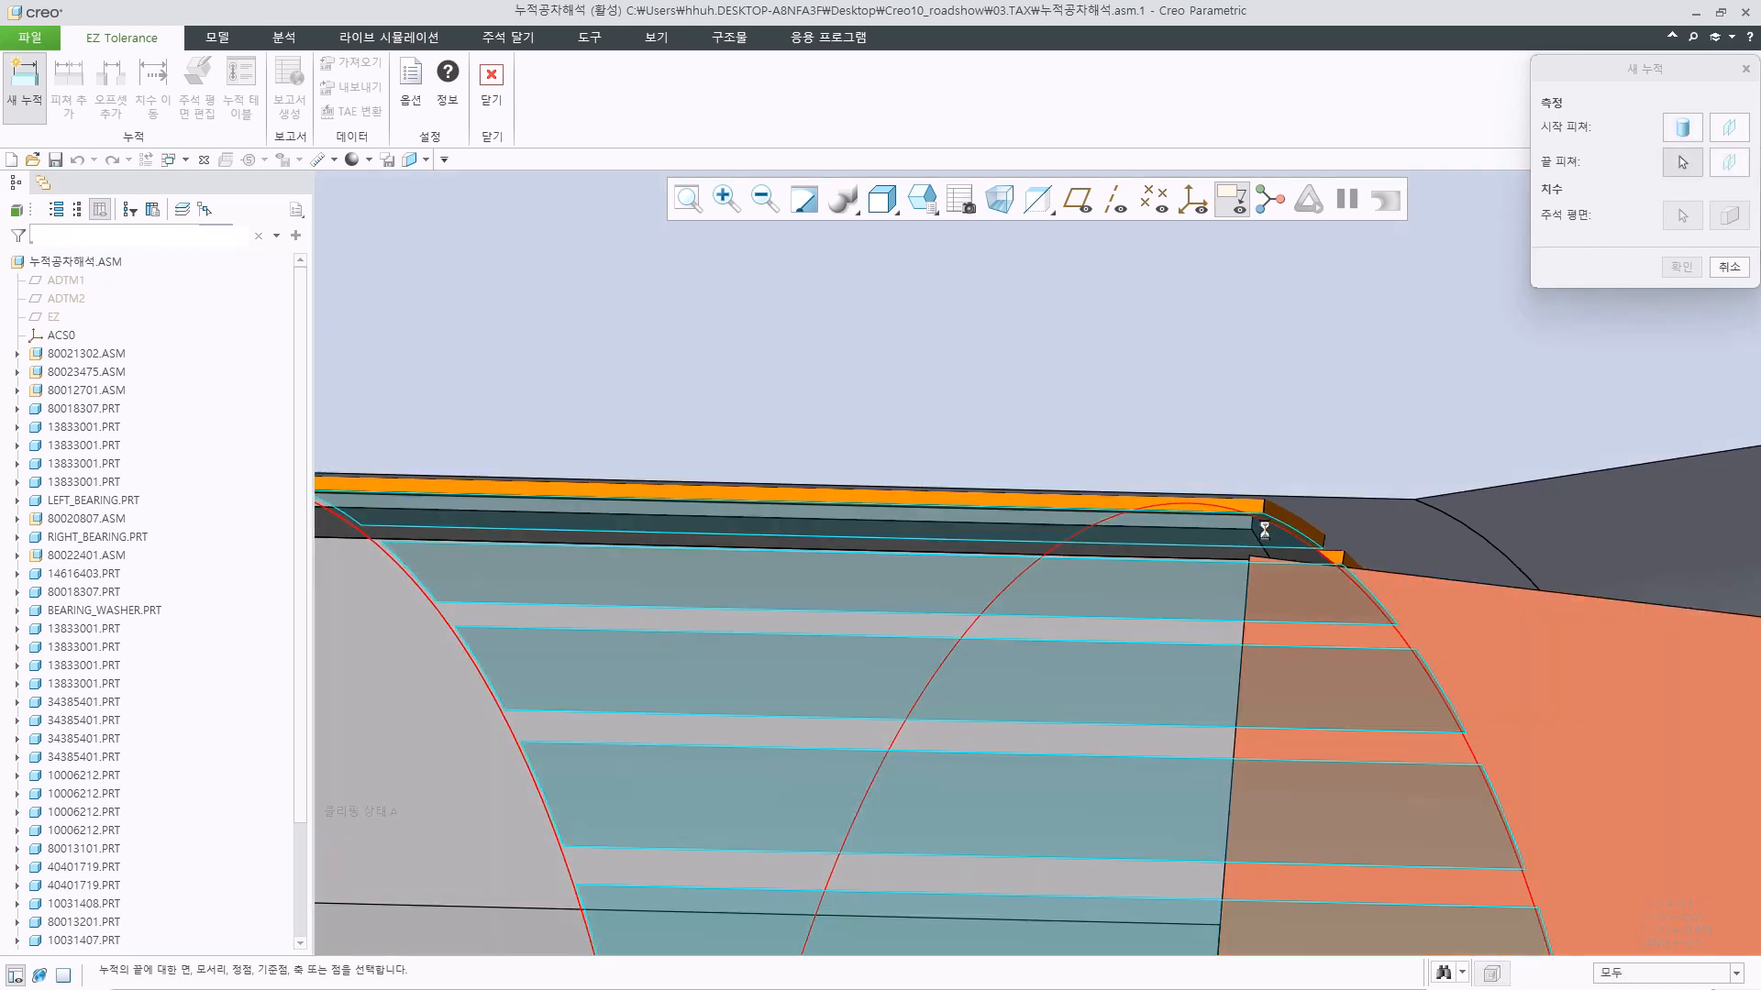
click(1267, 524)
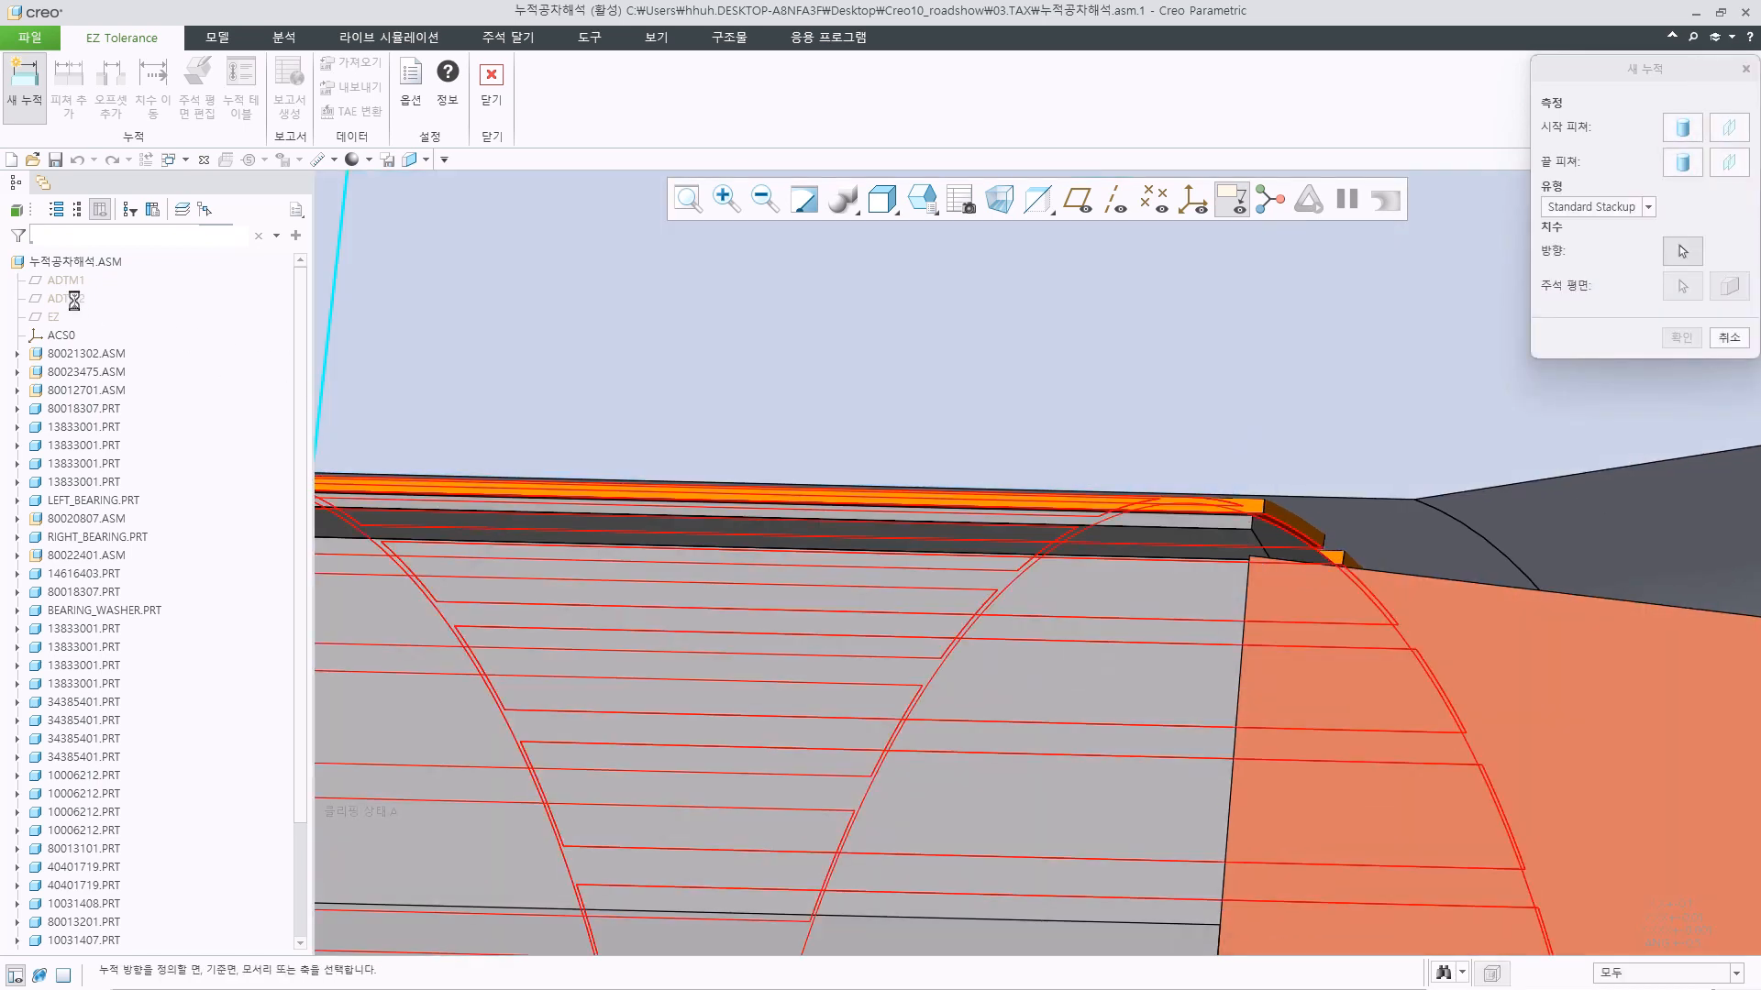
Define the rotor-to-stator stackup's direction and place its dimension on the EZ plane beside the motor's right end.
click(53, 316)
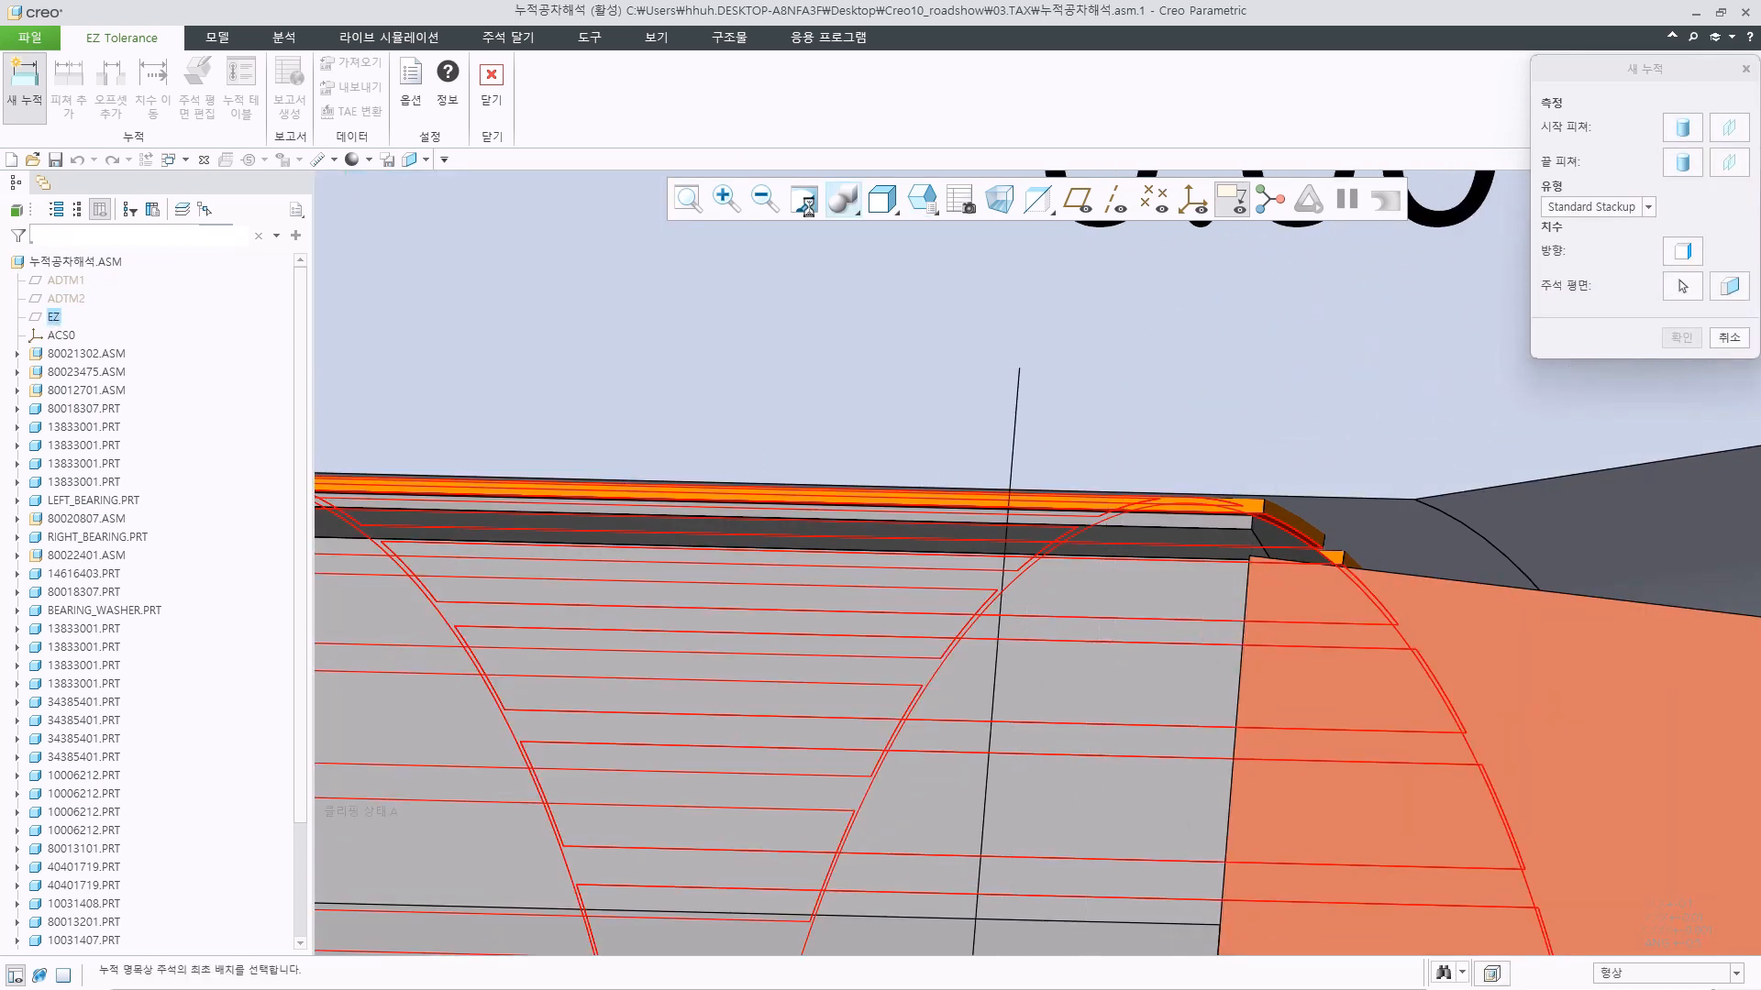
click(688, 198)
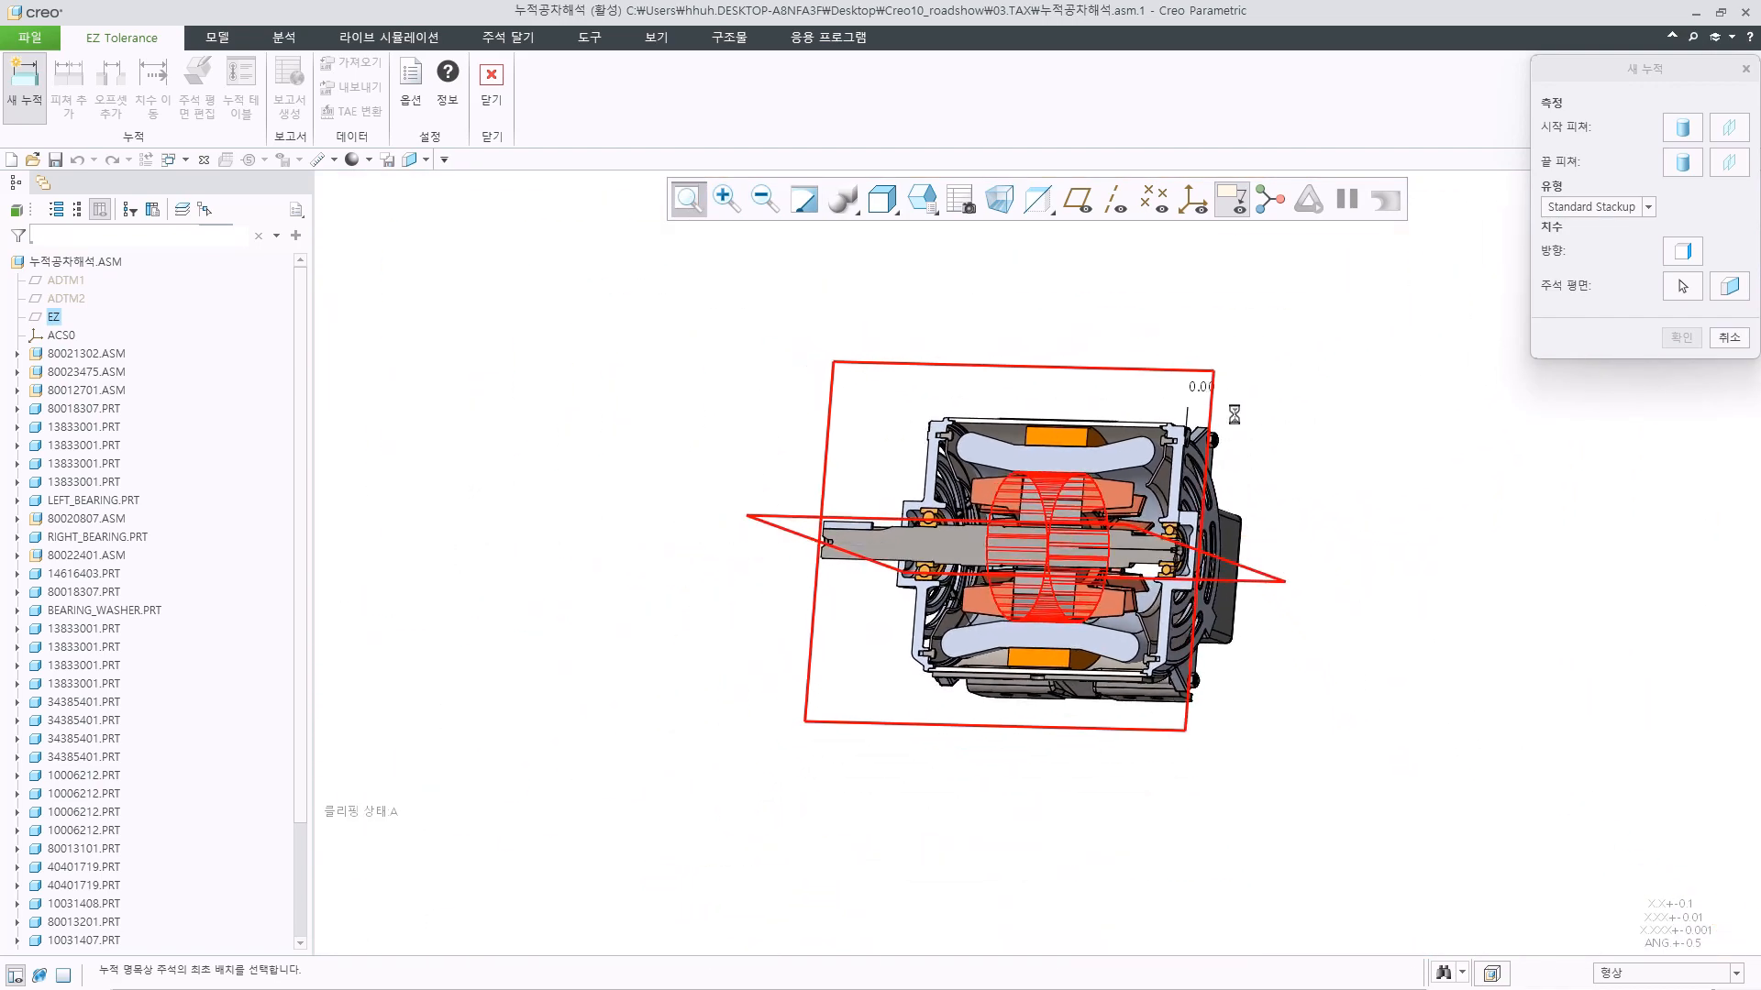
click(1288, 503)
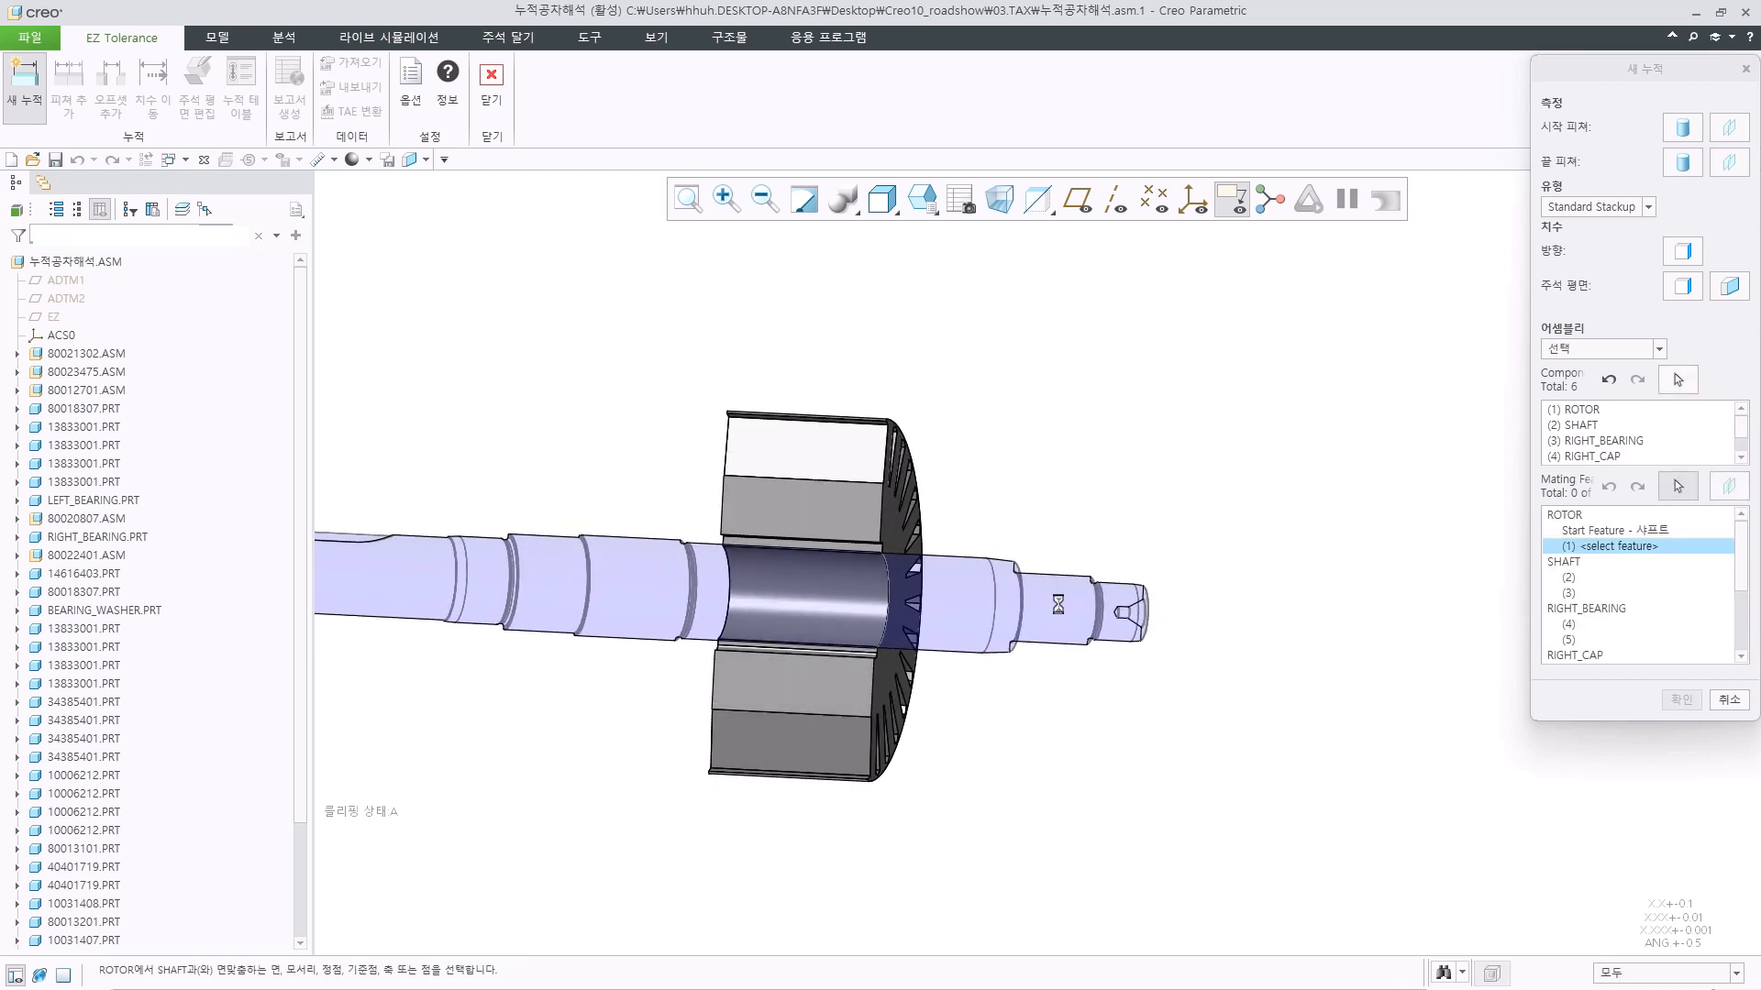
Define the mating features from ROTOR through SHAFT, RIGHT_BEARING, RIGHT_CAP and HOUSING to STATOR and create the stackup.
click(815, 544)
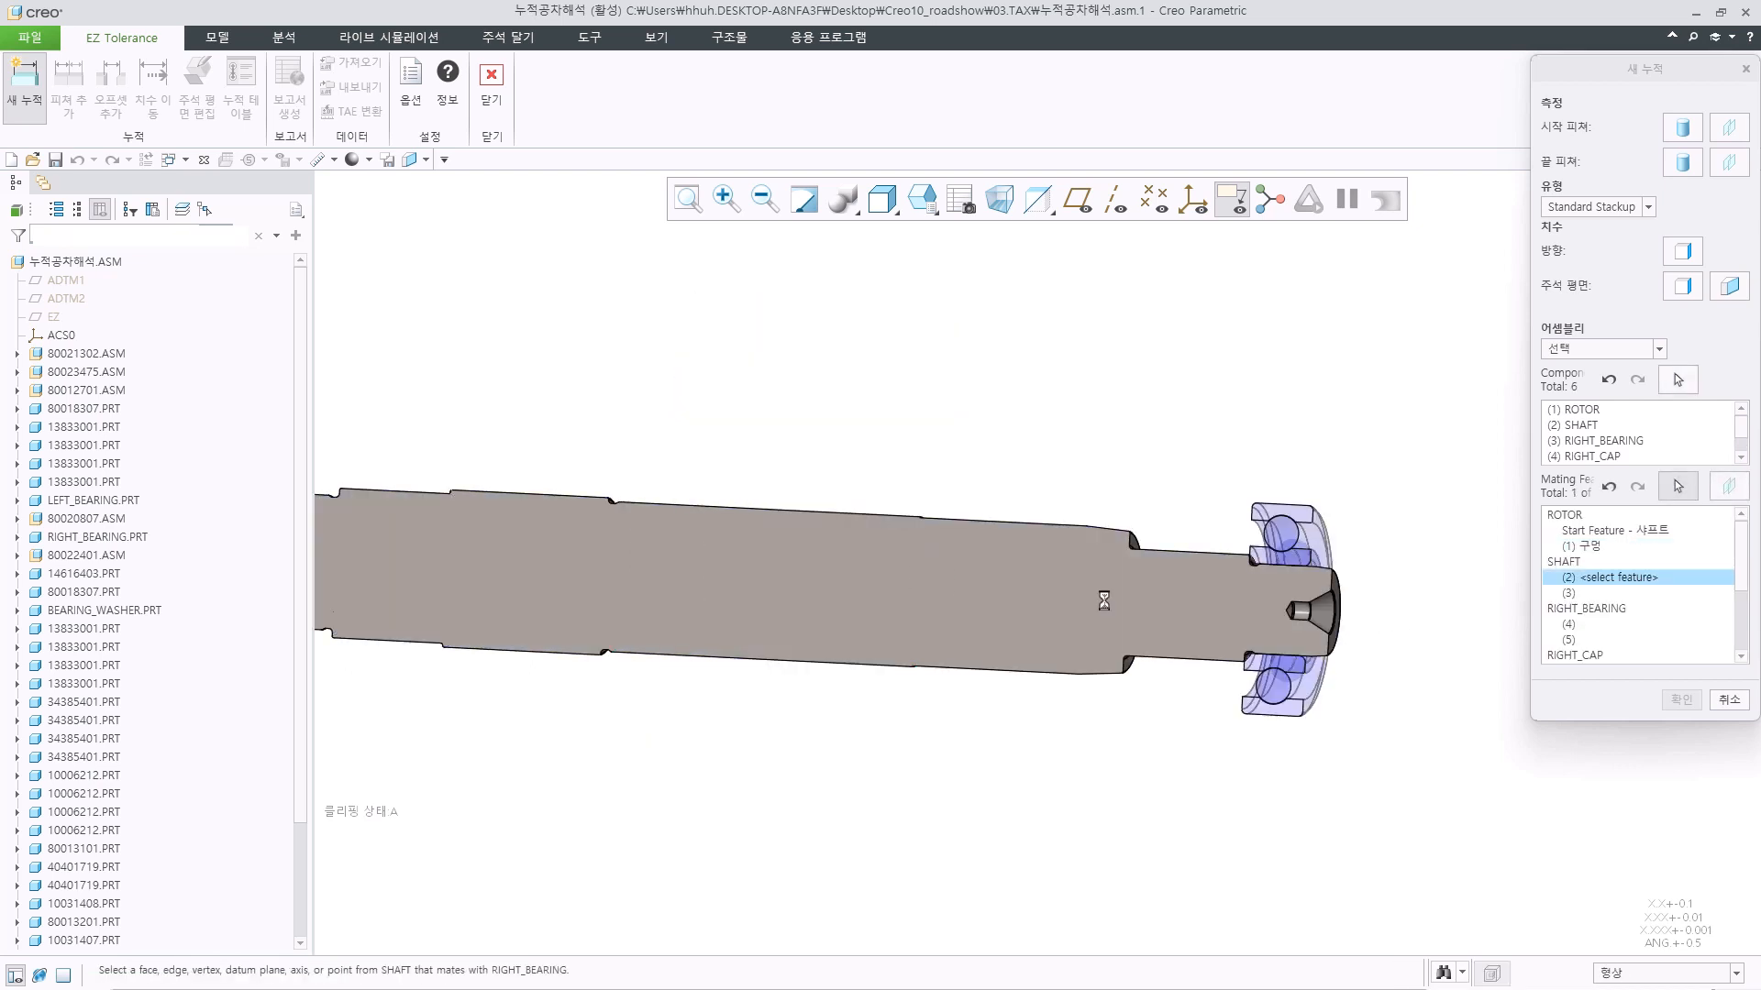
click(1283, 576)
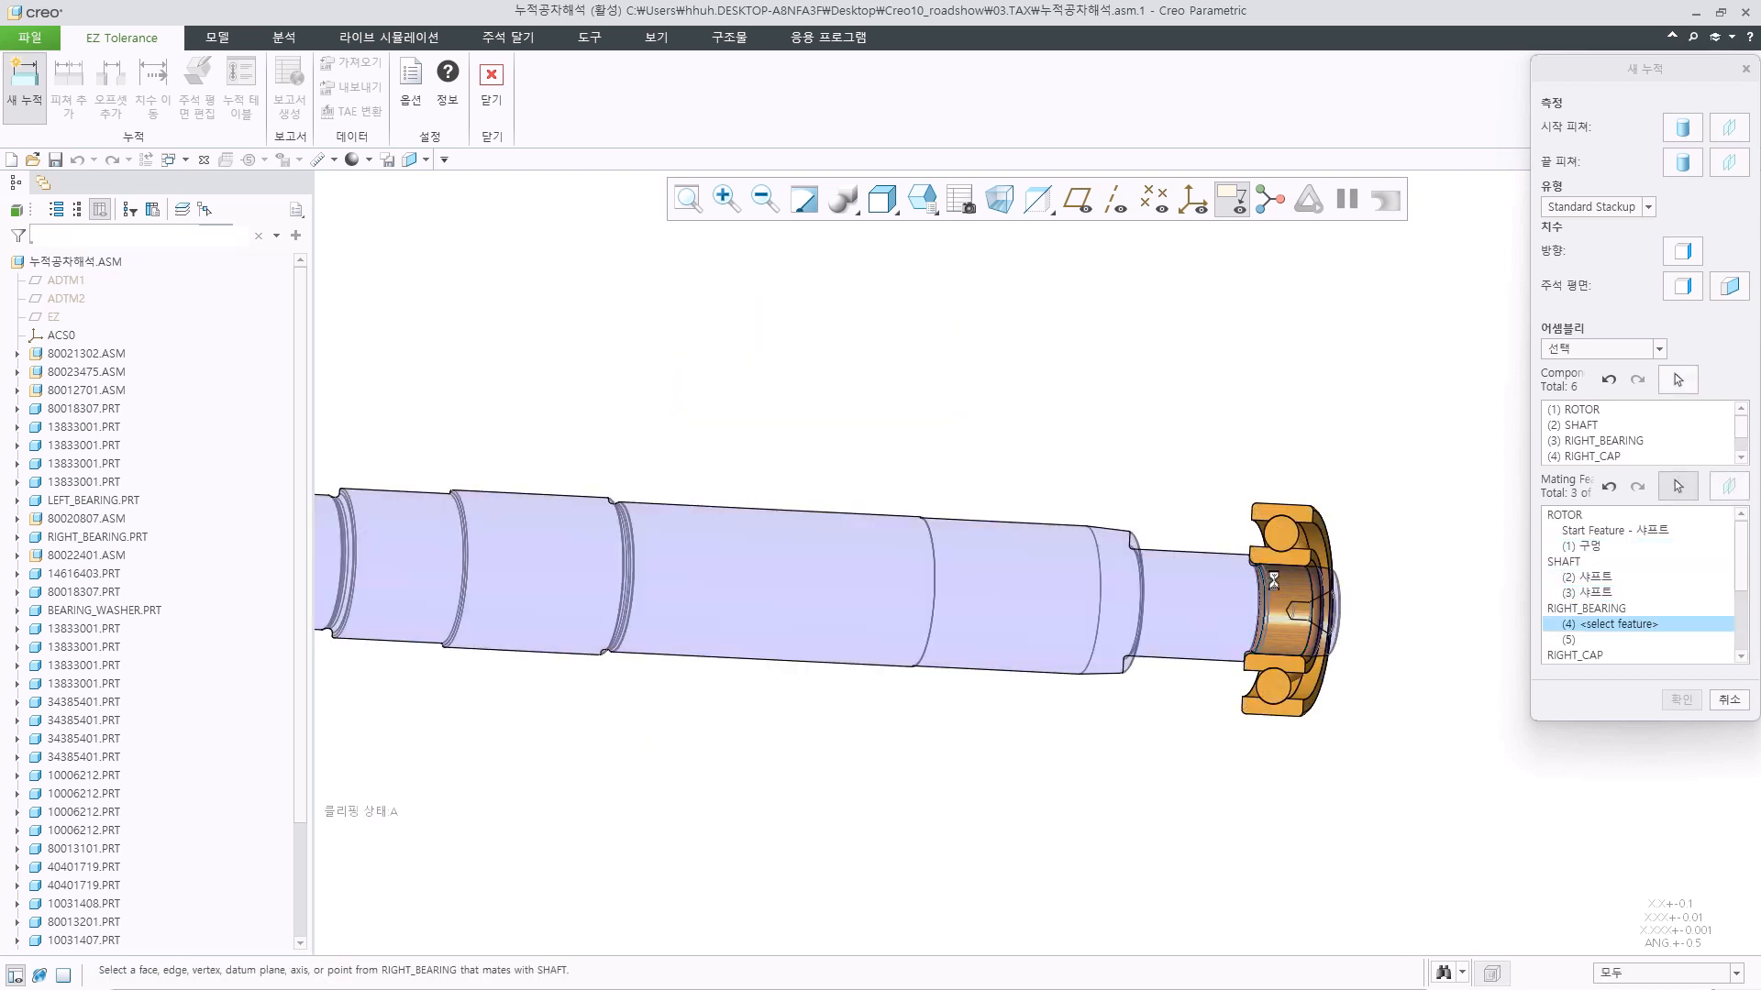
click(1271, 530)
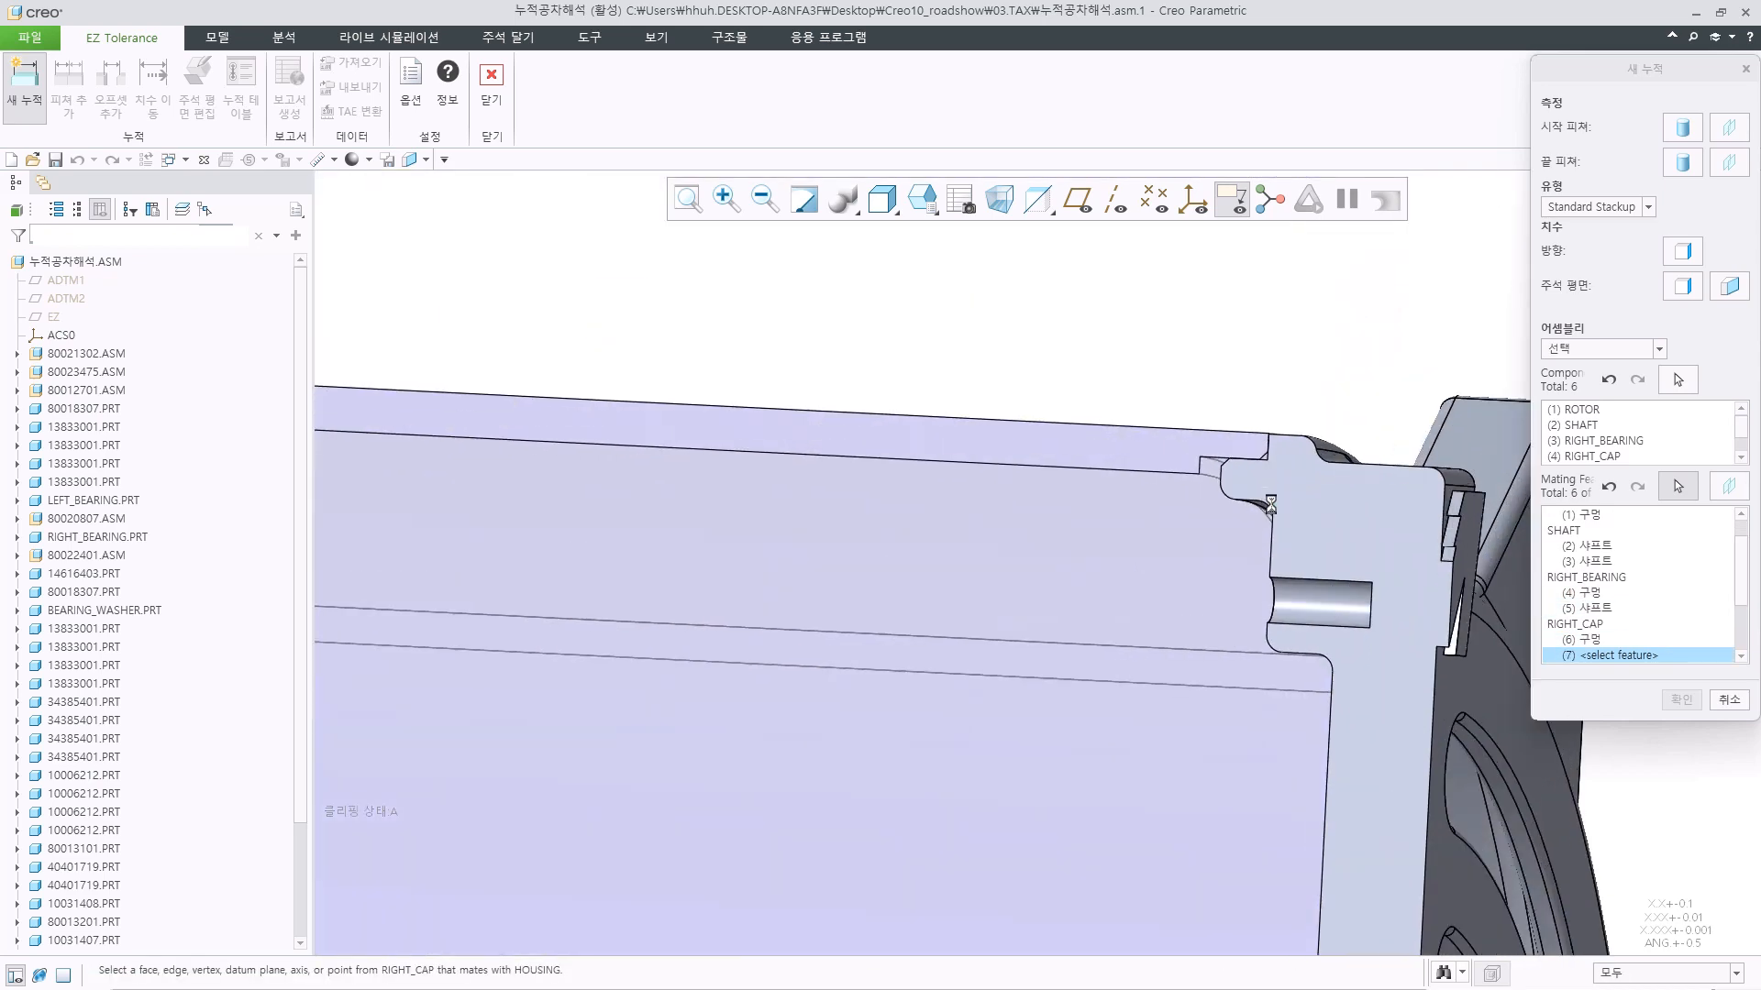
click(1221, 443)
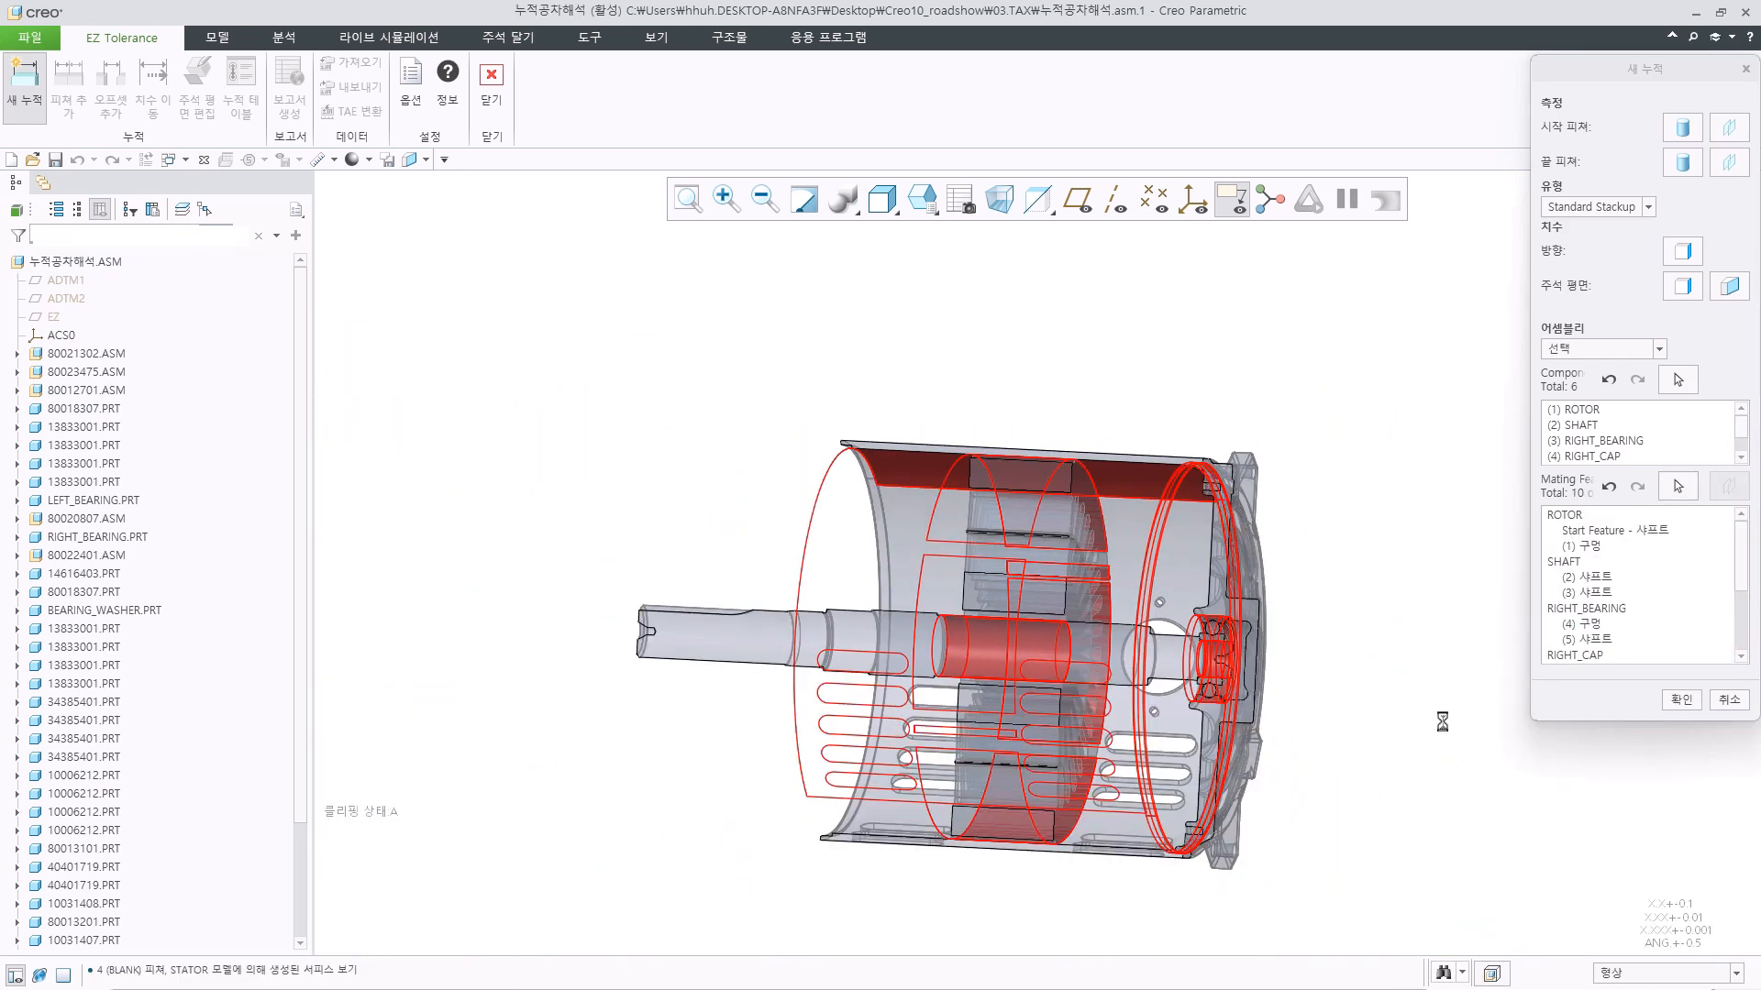
click(1677, 699)
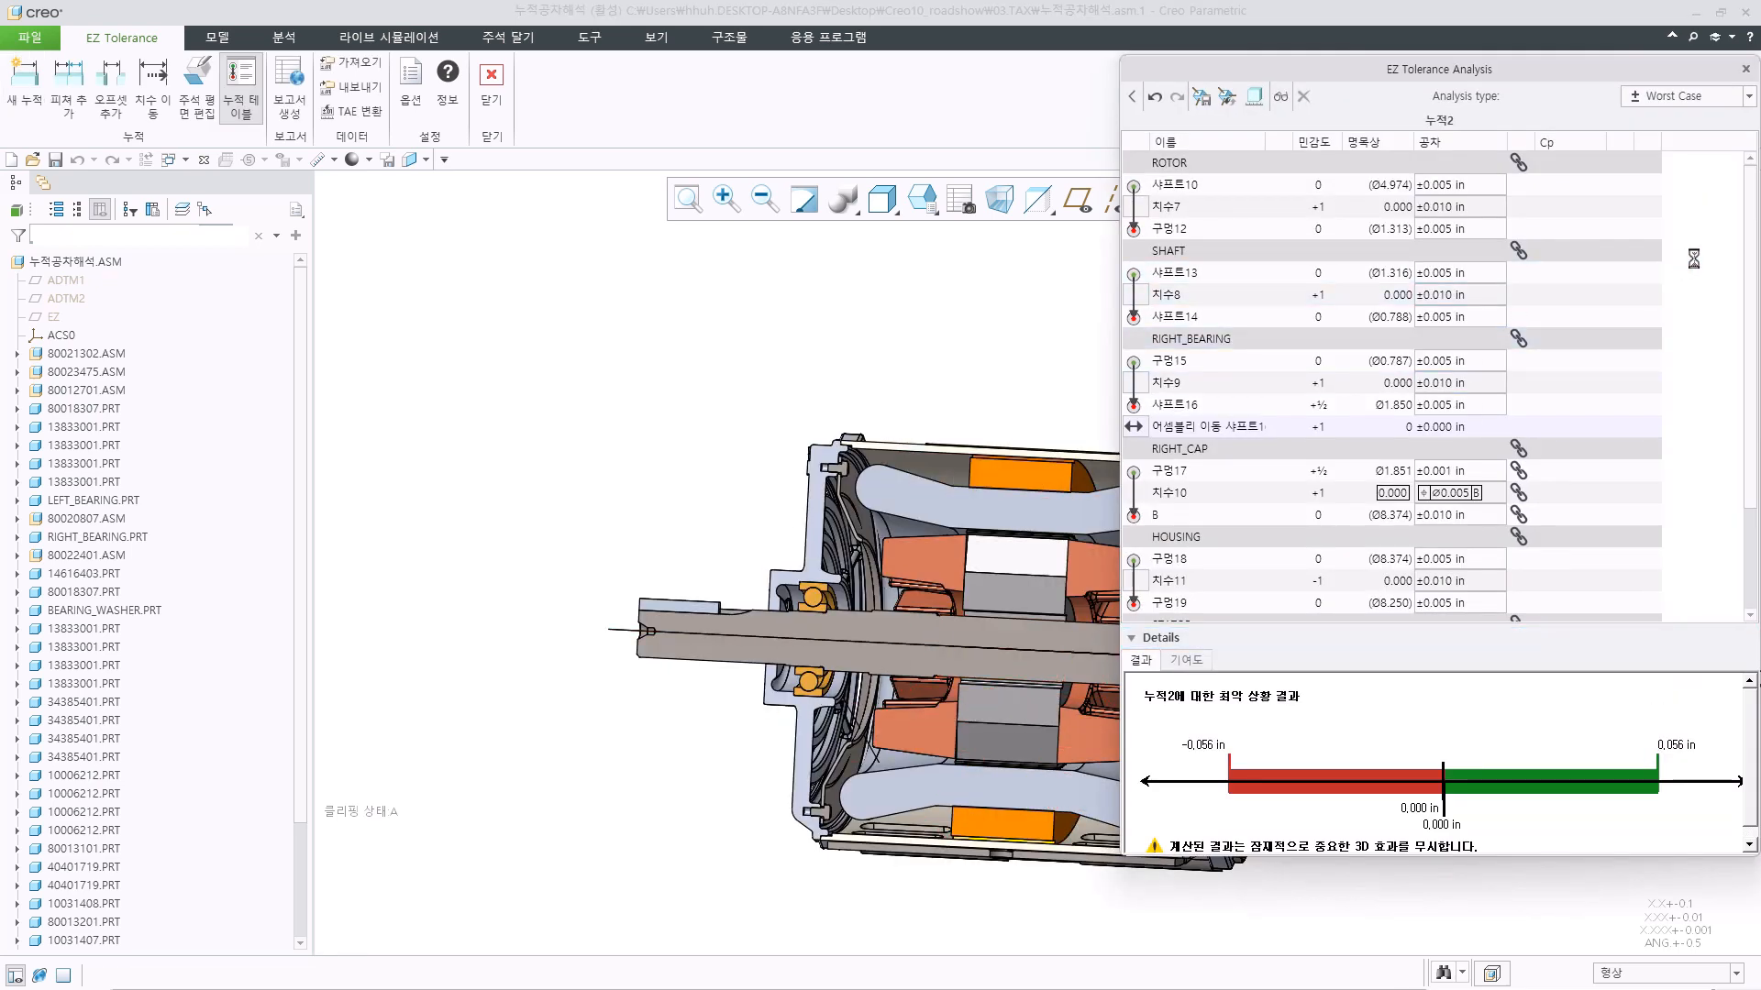
Set the rotor-to-stator stackup's attachment to near-far (근거리-원거리).
scroll(1732, 484, down, 3)
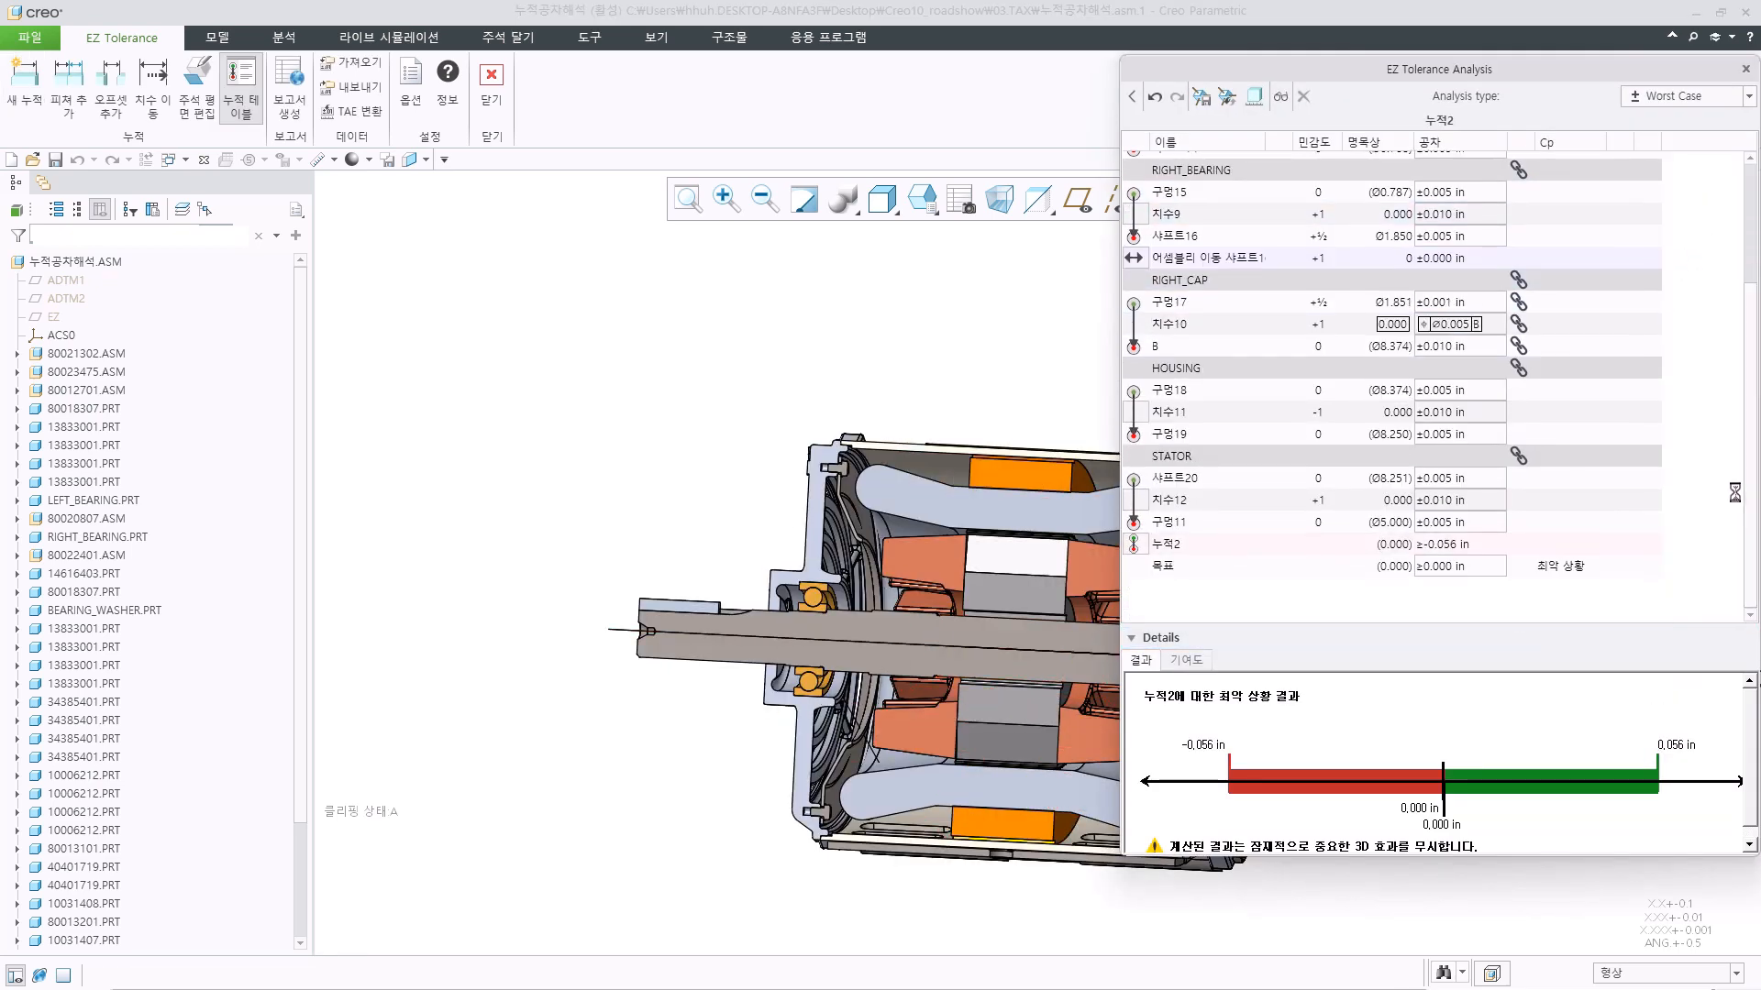
click(1132, 582)
click(1133, 581)
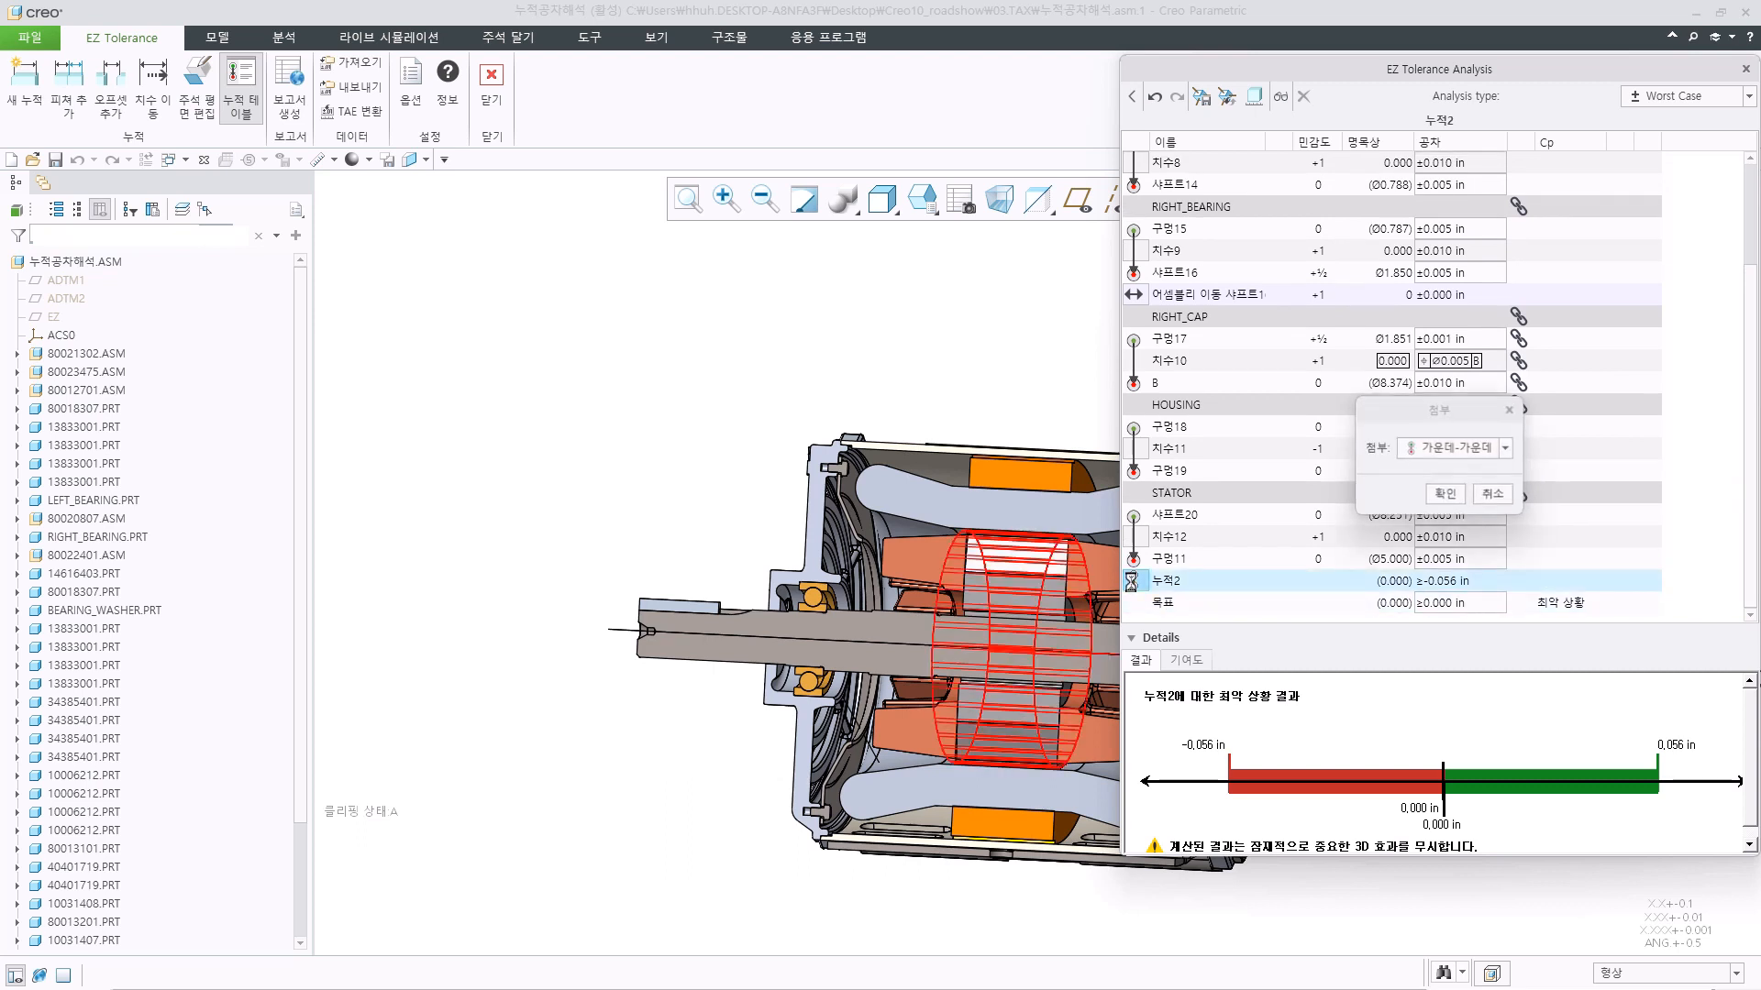
click(1485, 450)
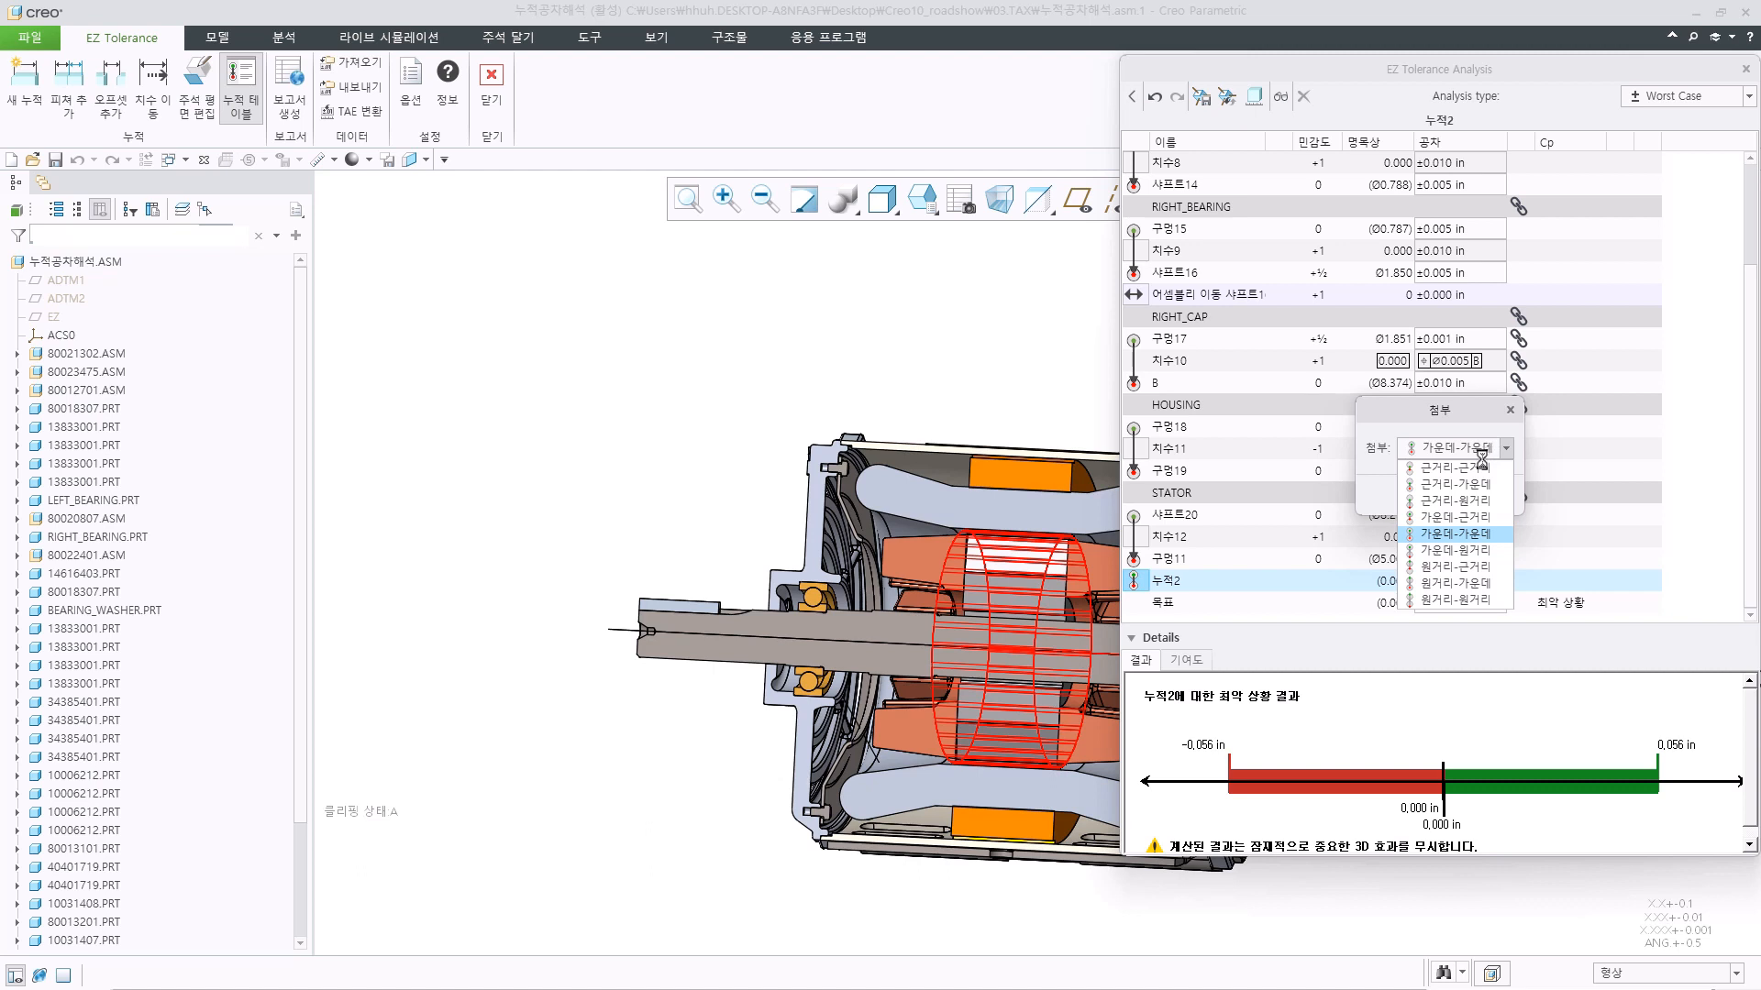
click(1458, 500)
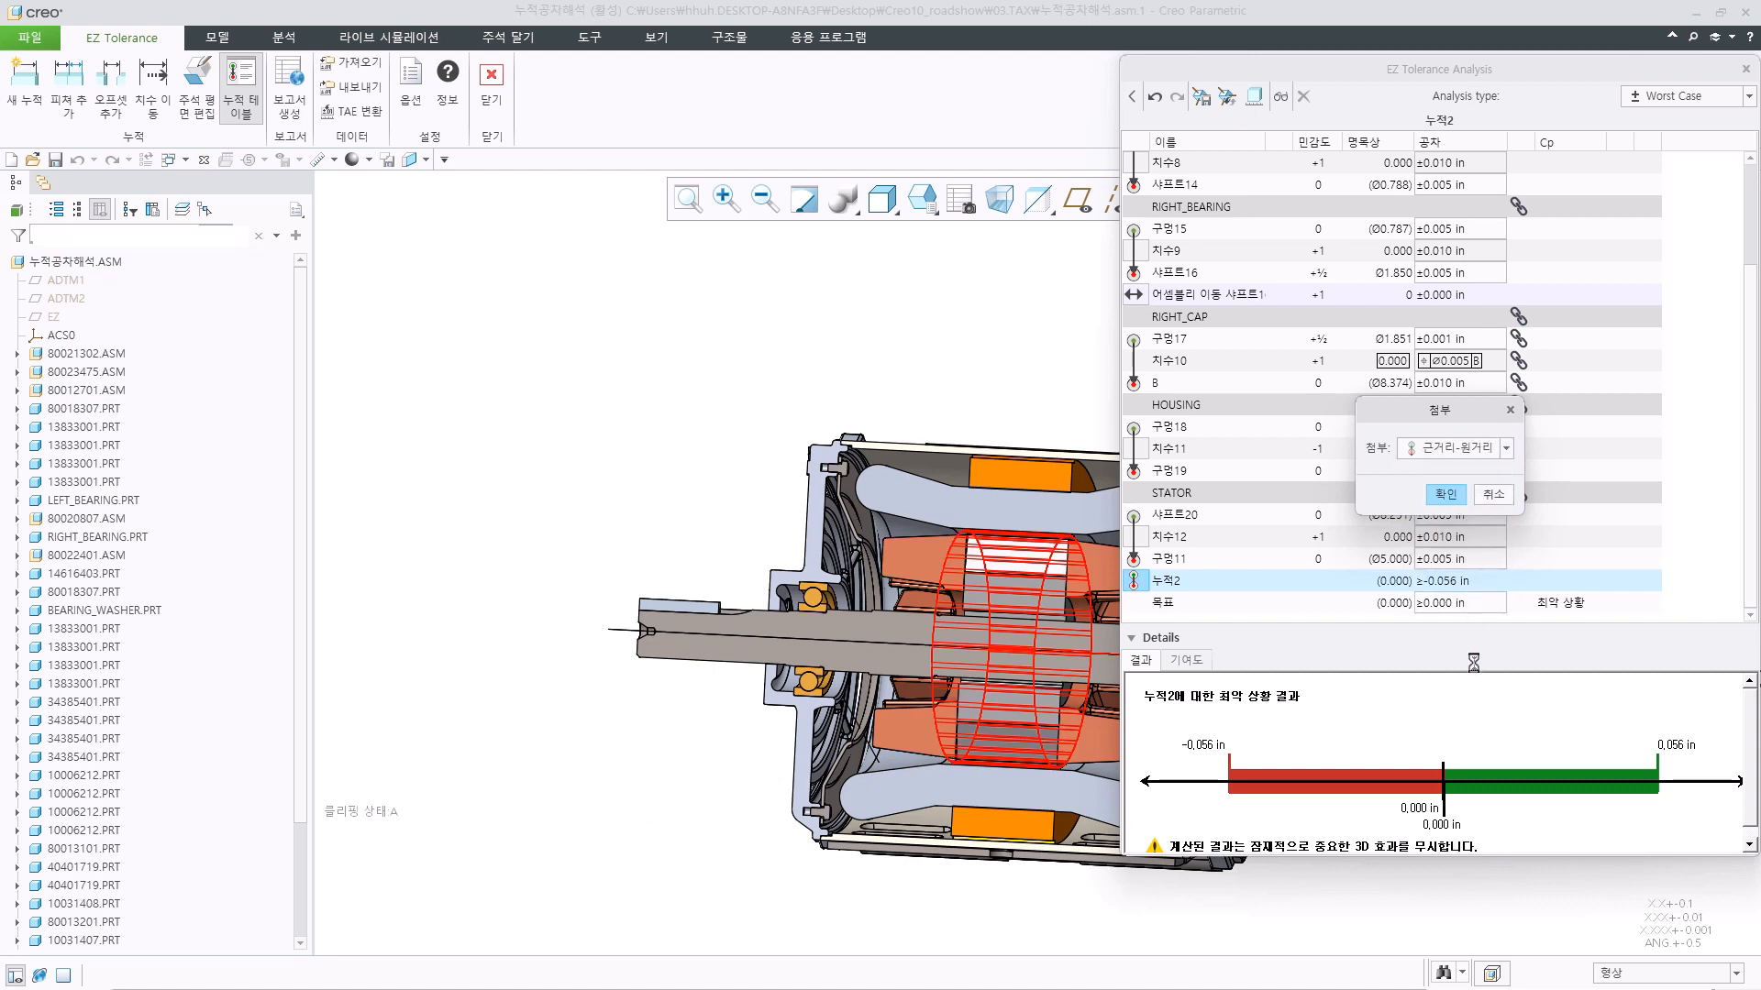
click(1443, 496)
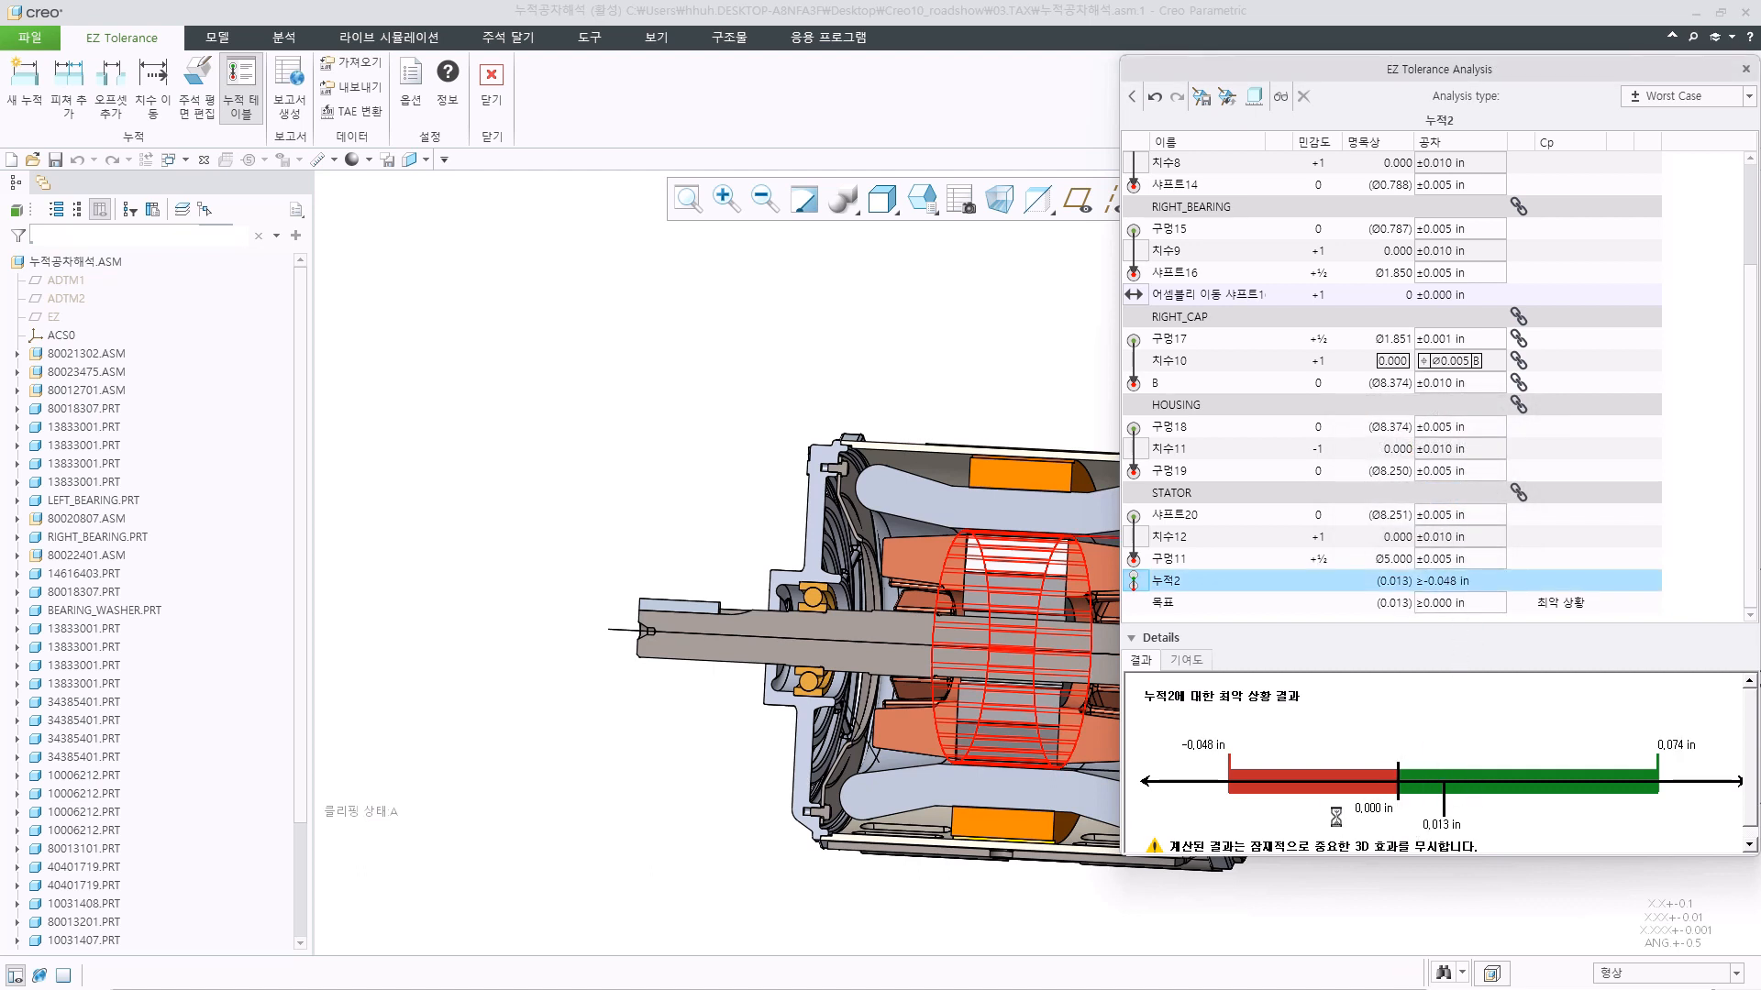
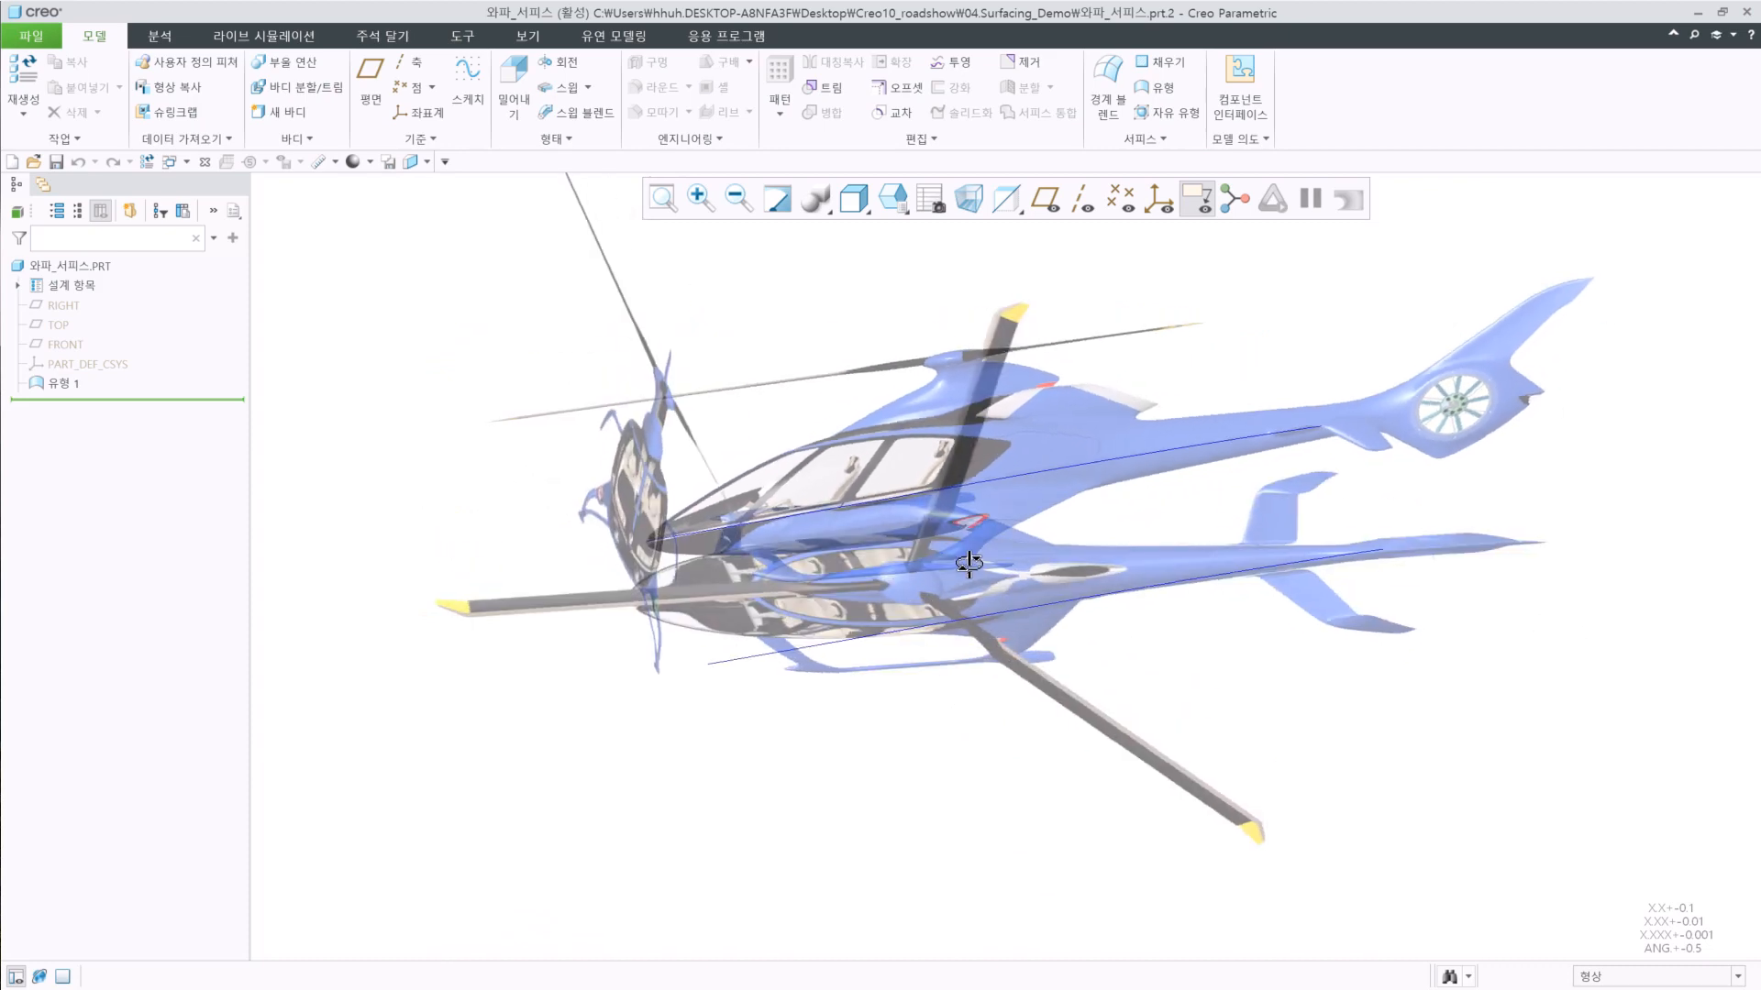
Edit the helicopter part's Style feature and create a surface between its two existing curves, with a Normal connection at the upper boundary.
click(64, 383)
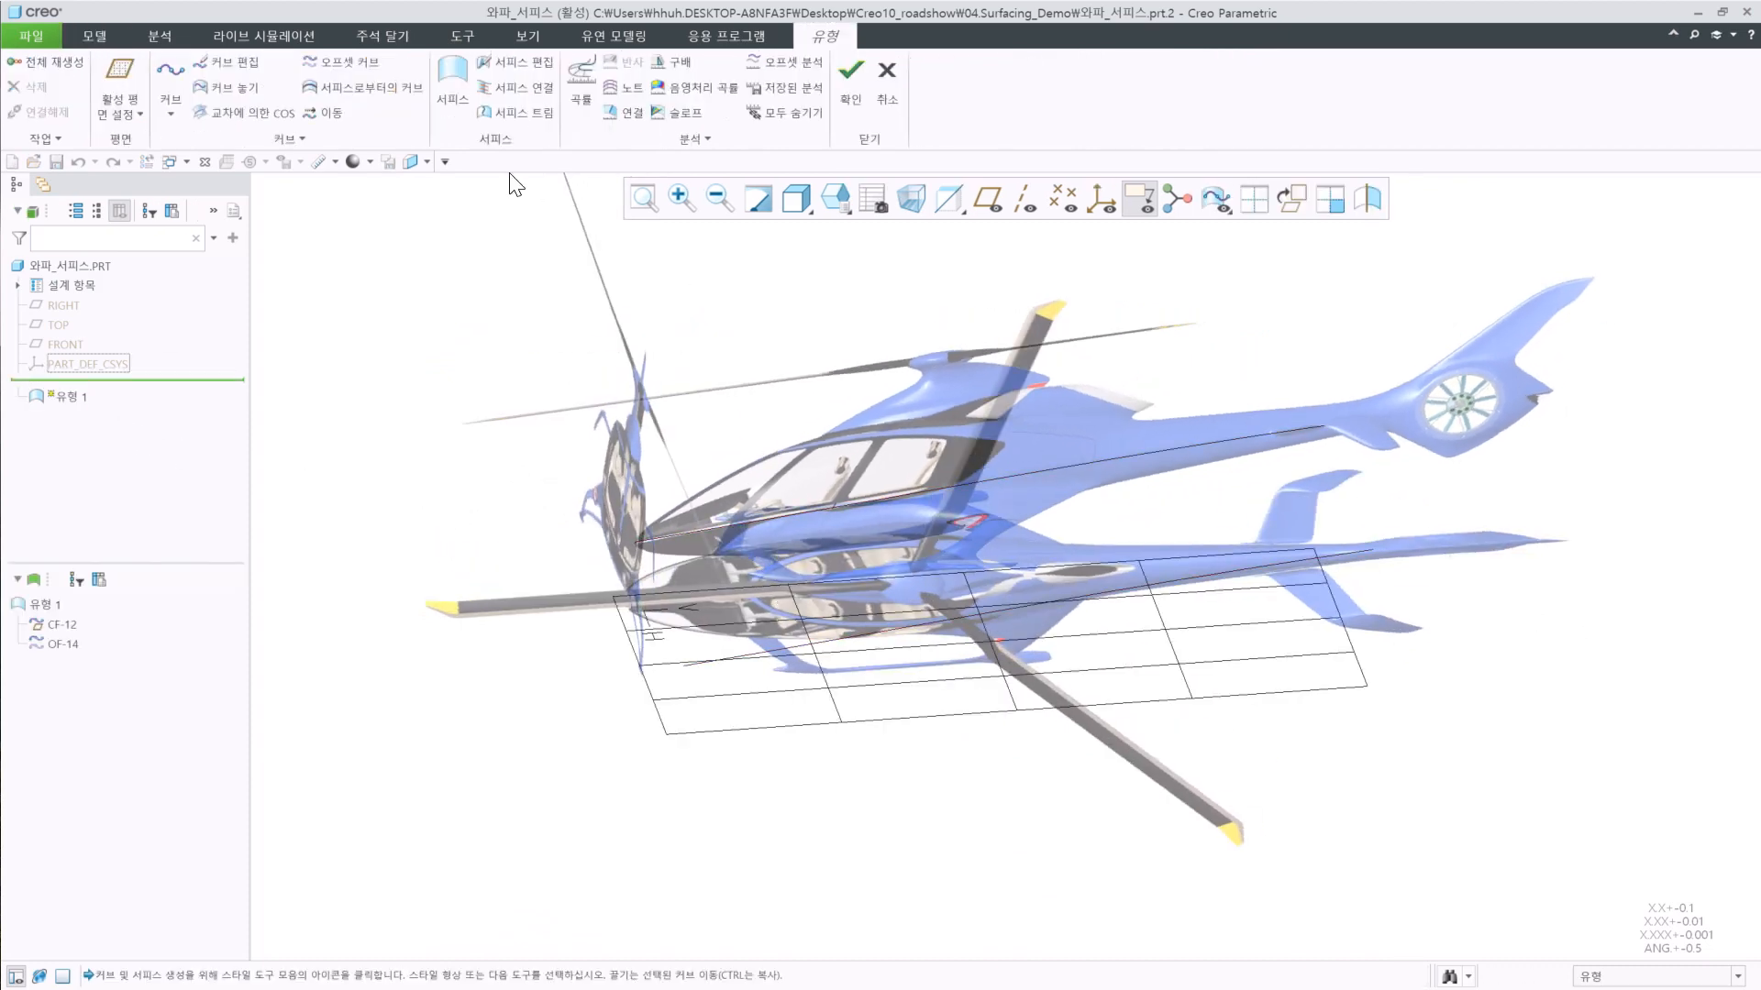
click(452, 87)
click(1275, 436)
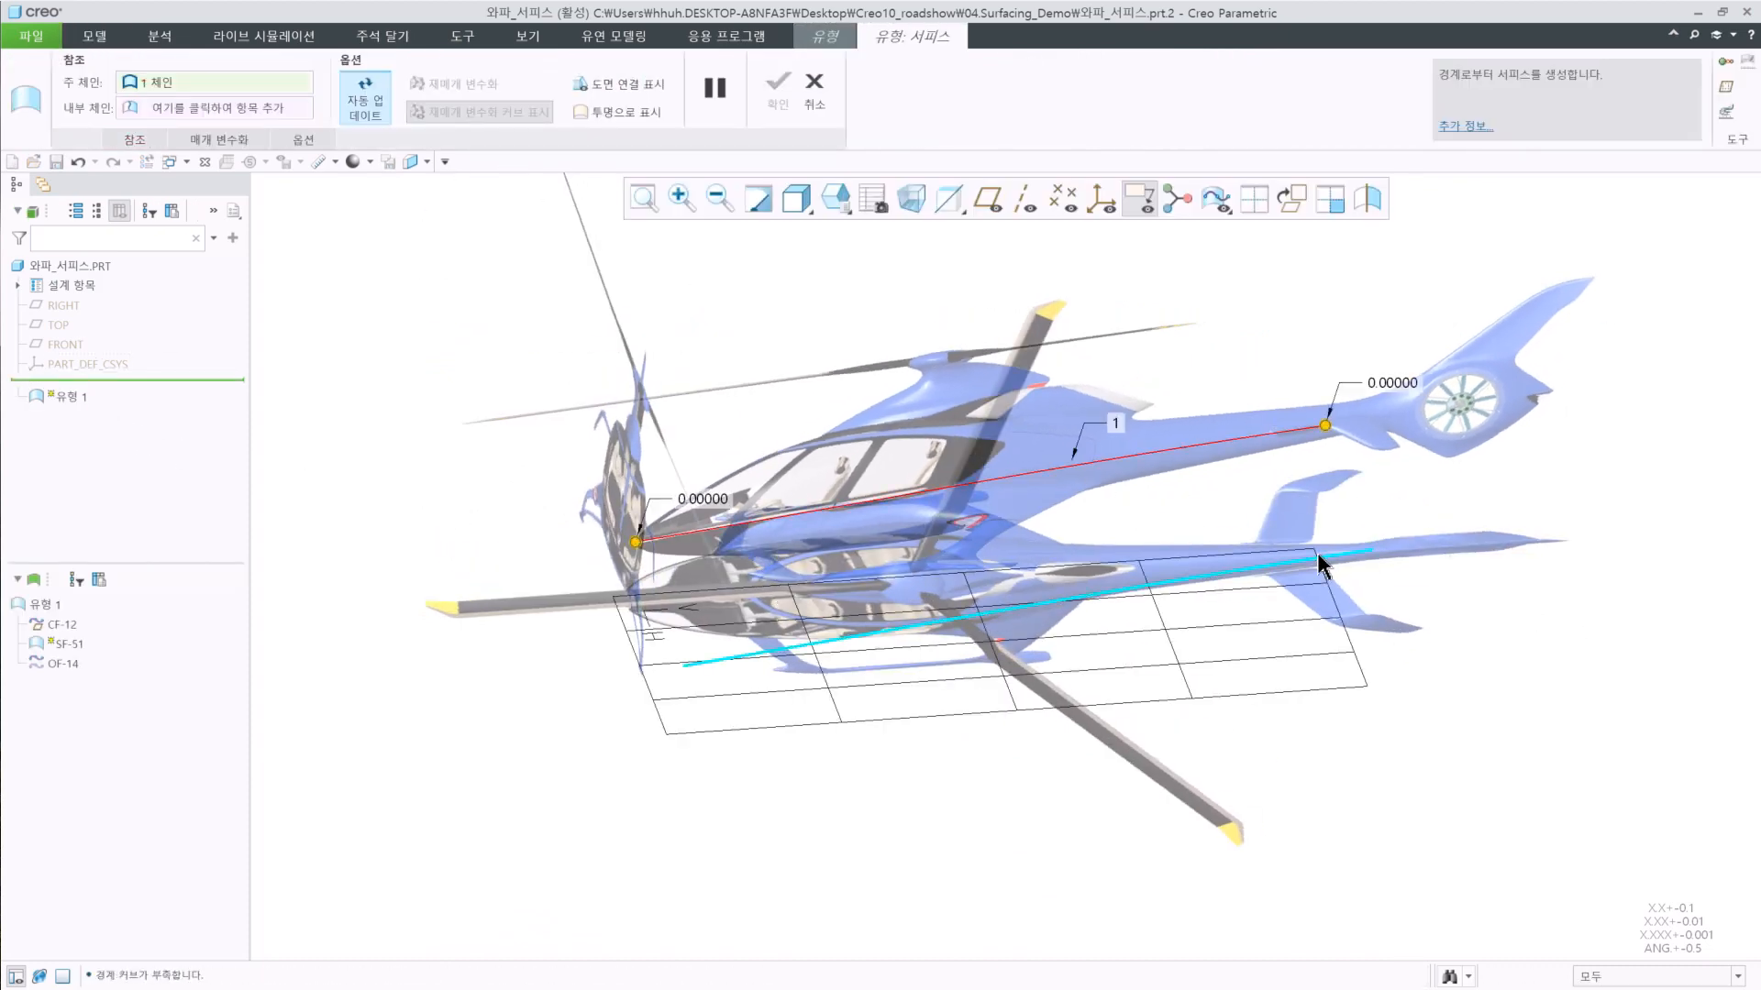
ctrl+click(1326, 557)
right_click(987, 492)
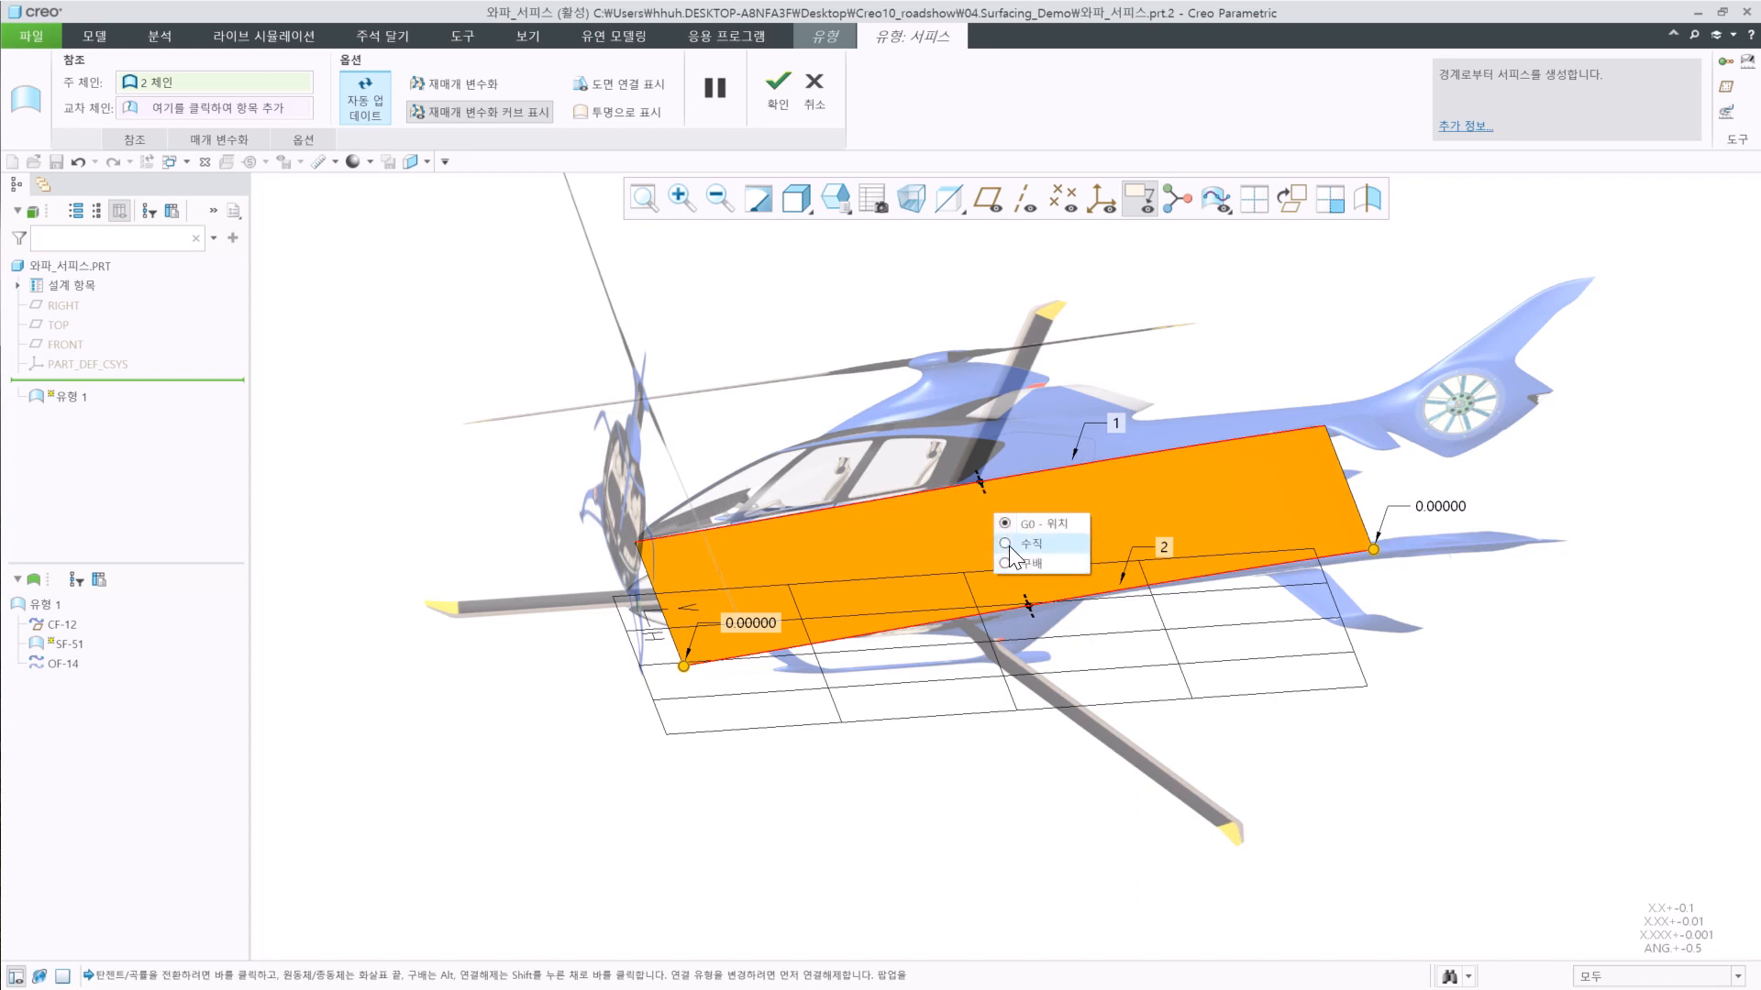
middle_click(999, 784)
scroll(751, 475, down, 2)
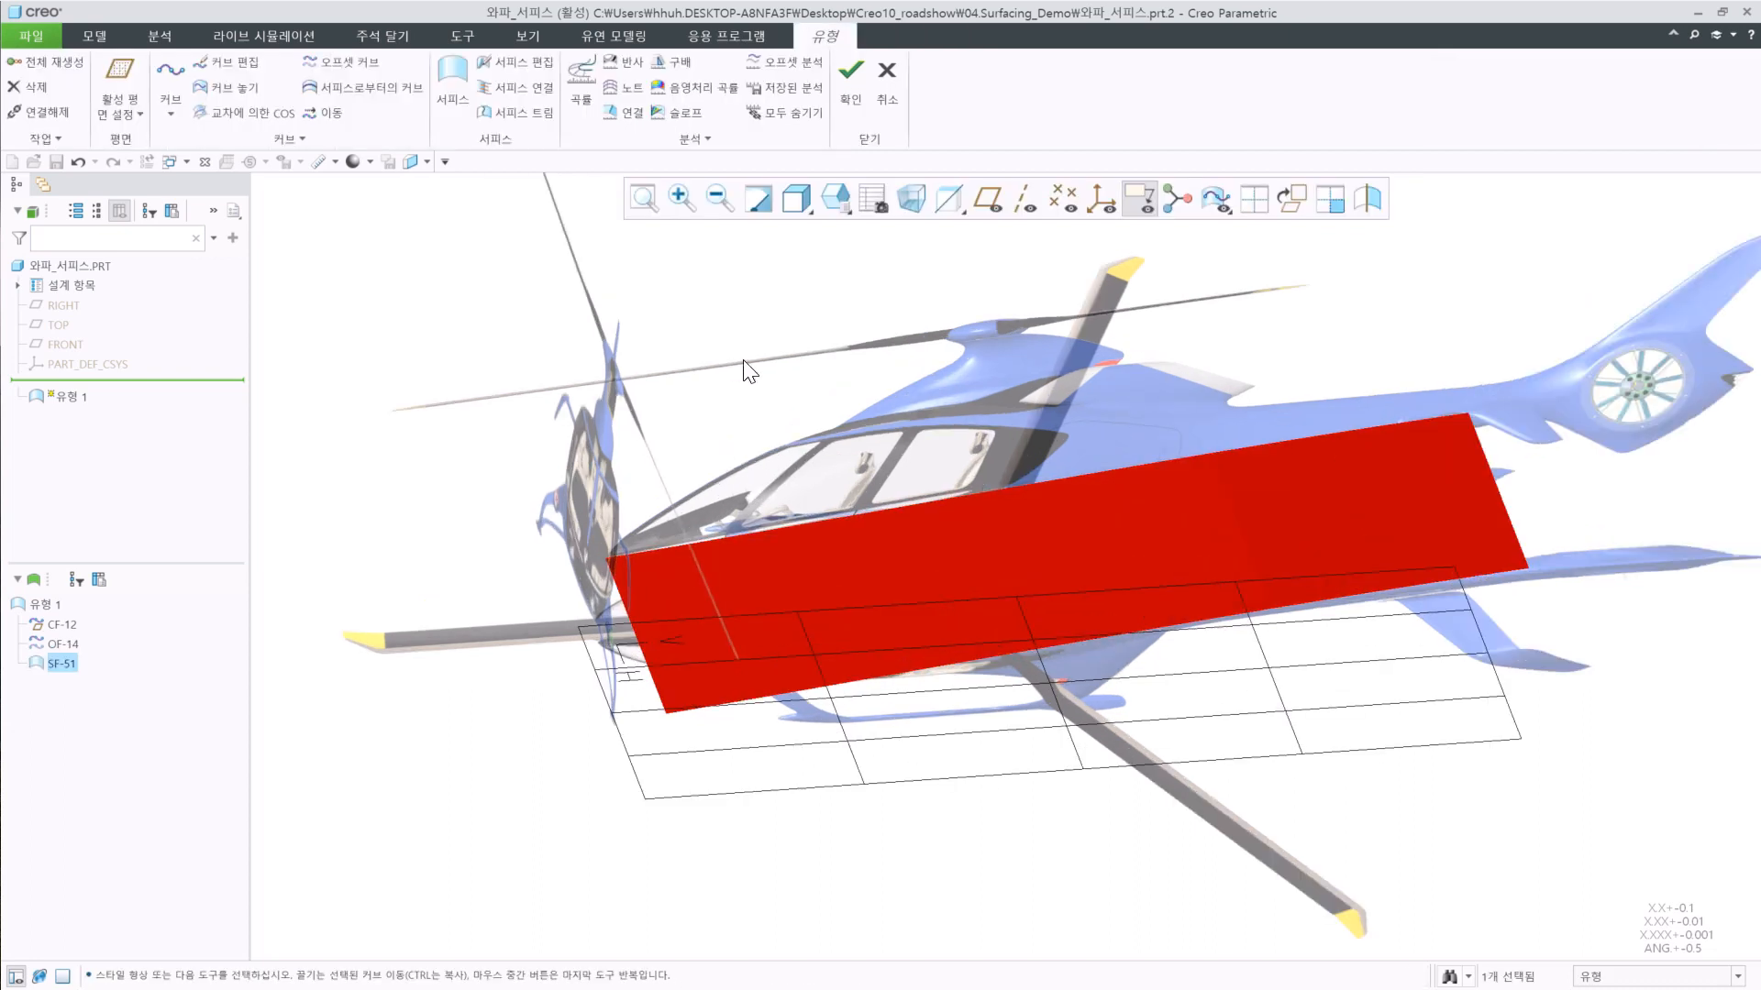
In wireframe display, create a planar curve on the FRONT plane from the helicopter's nose to the upper edge of its tail boom.
key(ctrl+6)
click(595, 273)
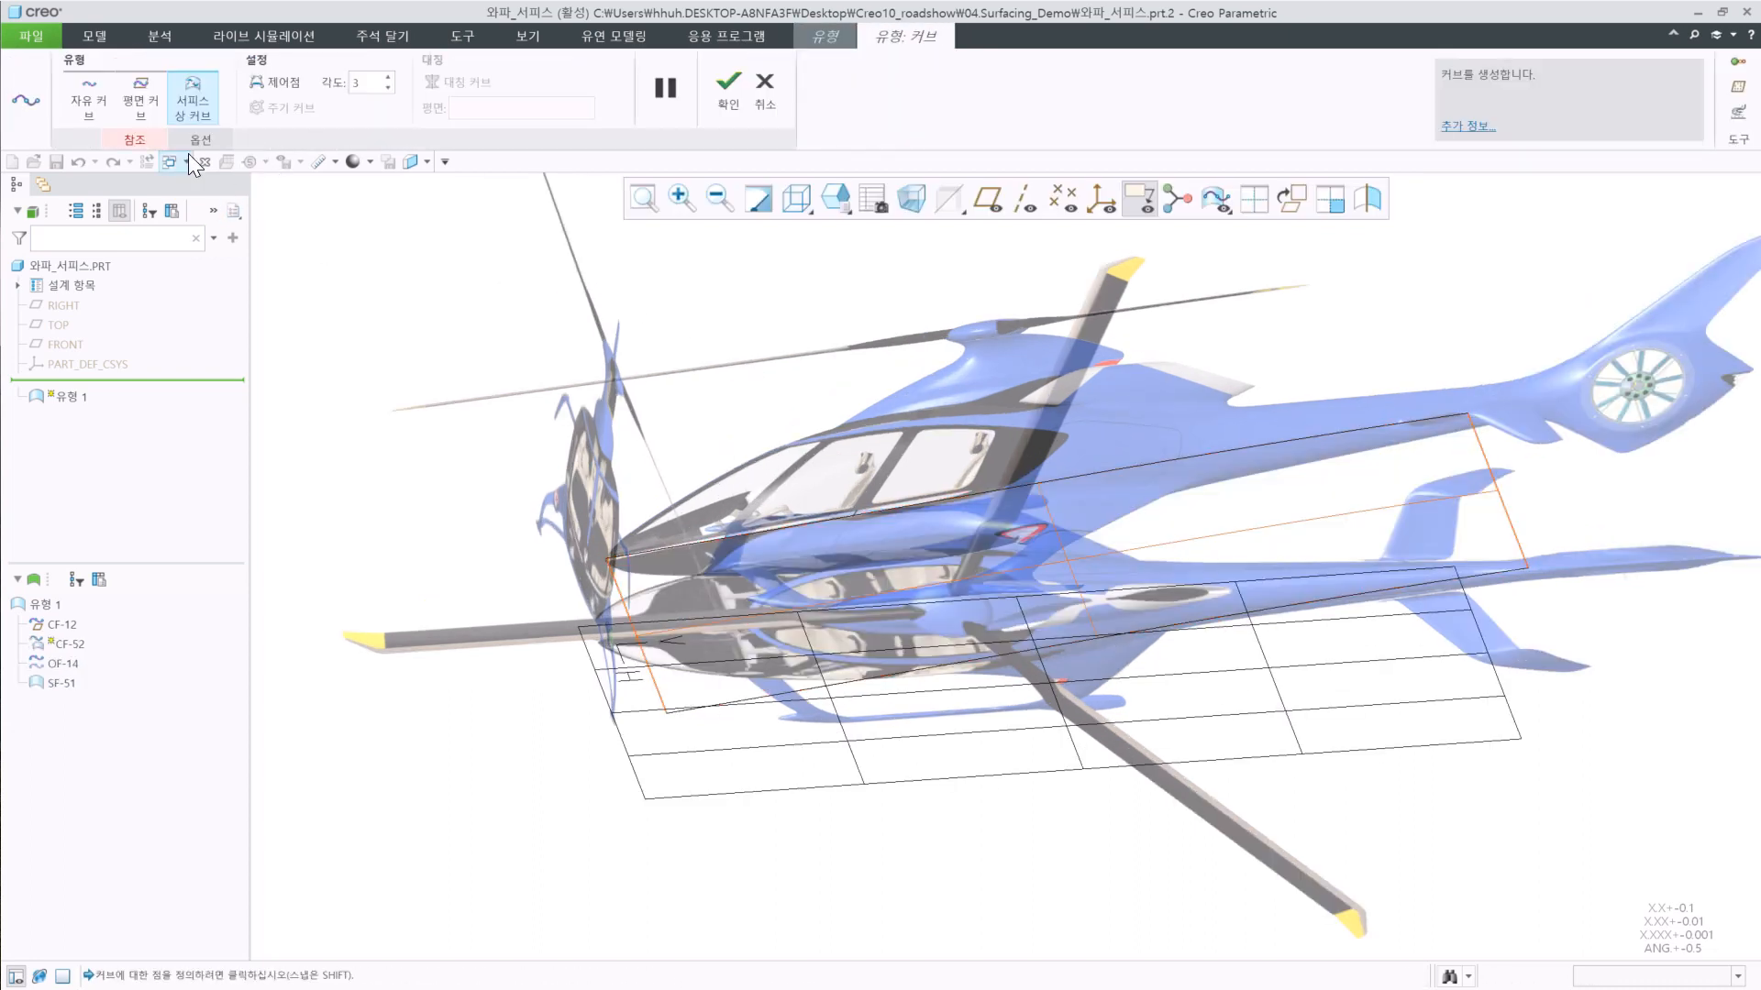
right_click(475, 357)
click(513, 394)
click(65, 344)
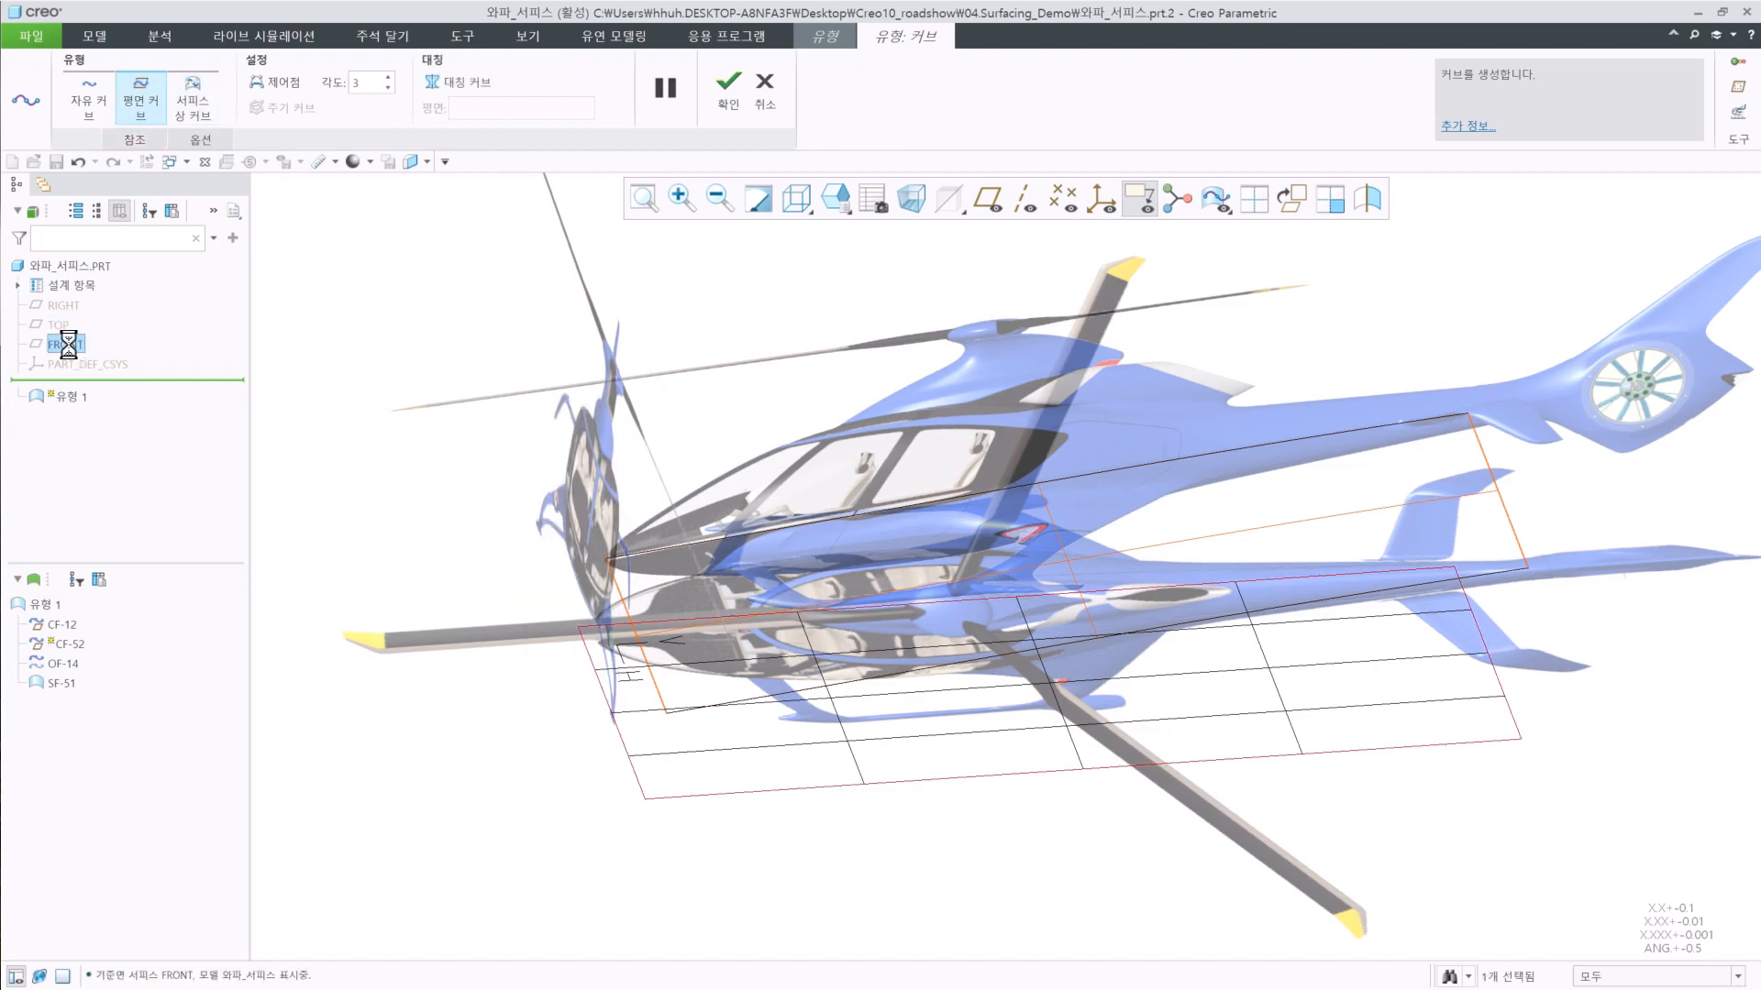
scroll(639, 611, down, 4)
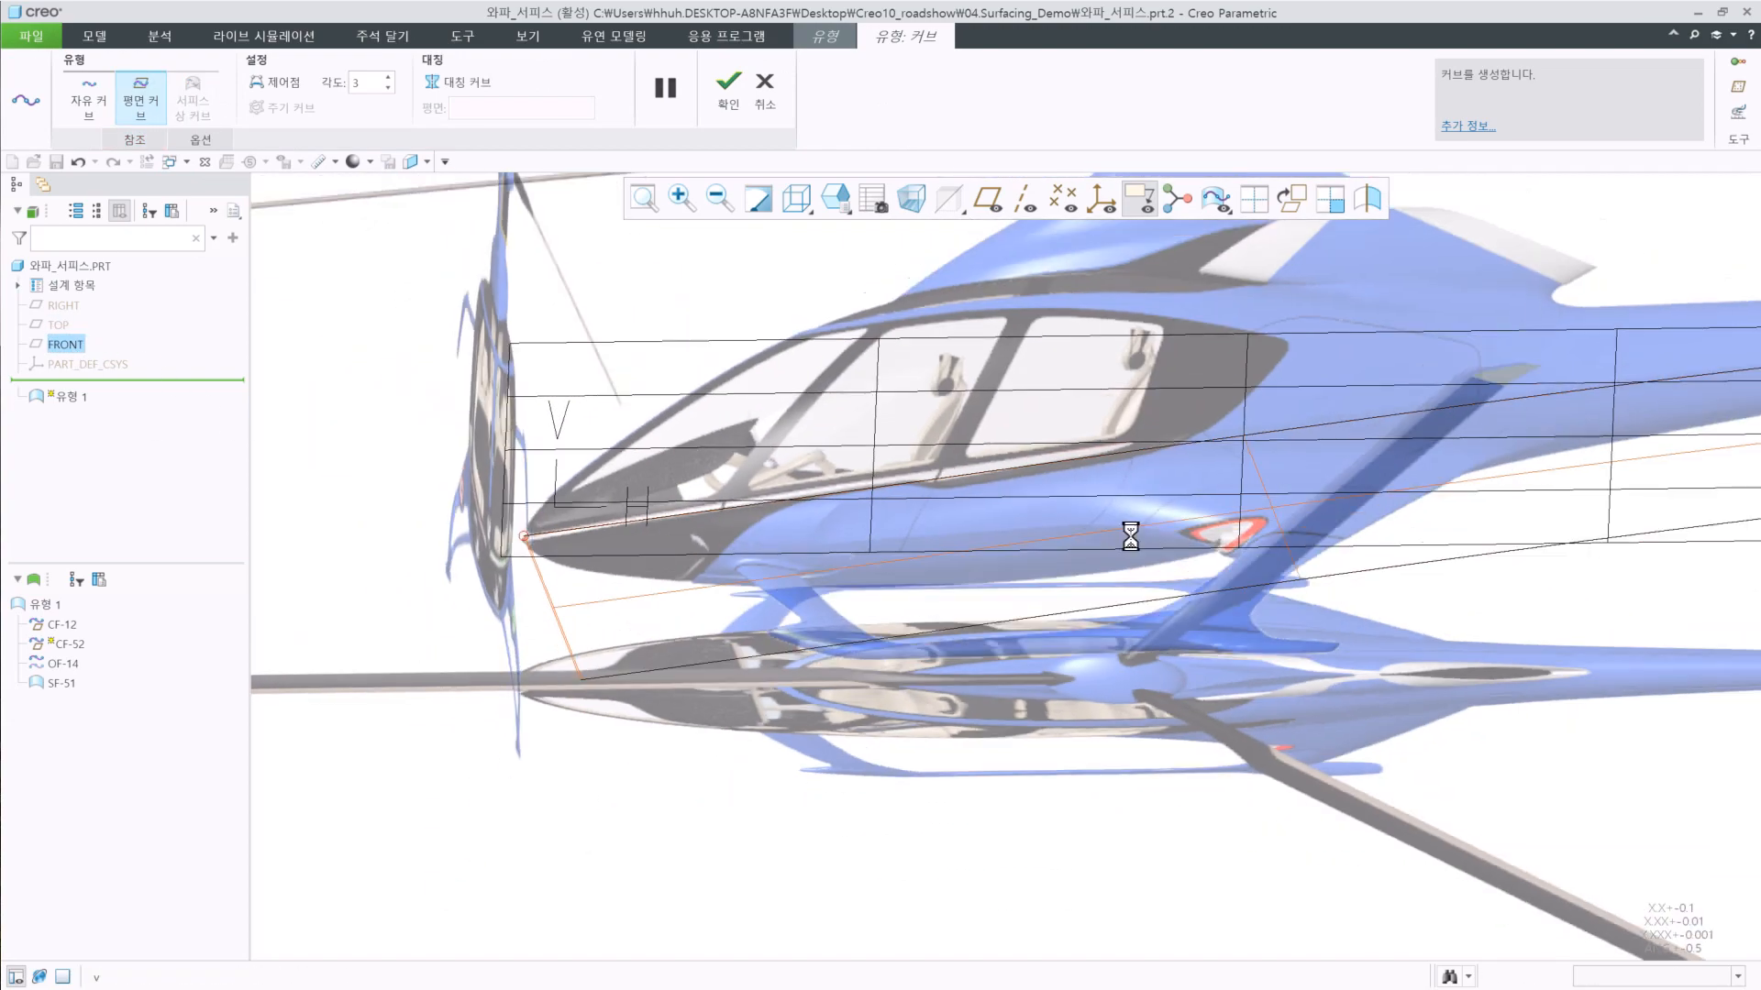
scroll(1408, 409, down, 5)
scroll(1458, 445, up, 3)
middle_click(1461, 443)
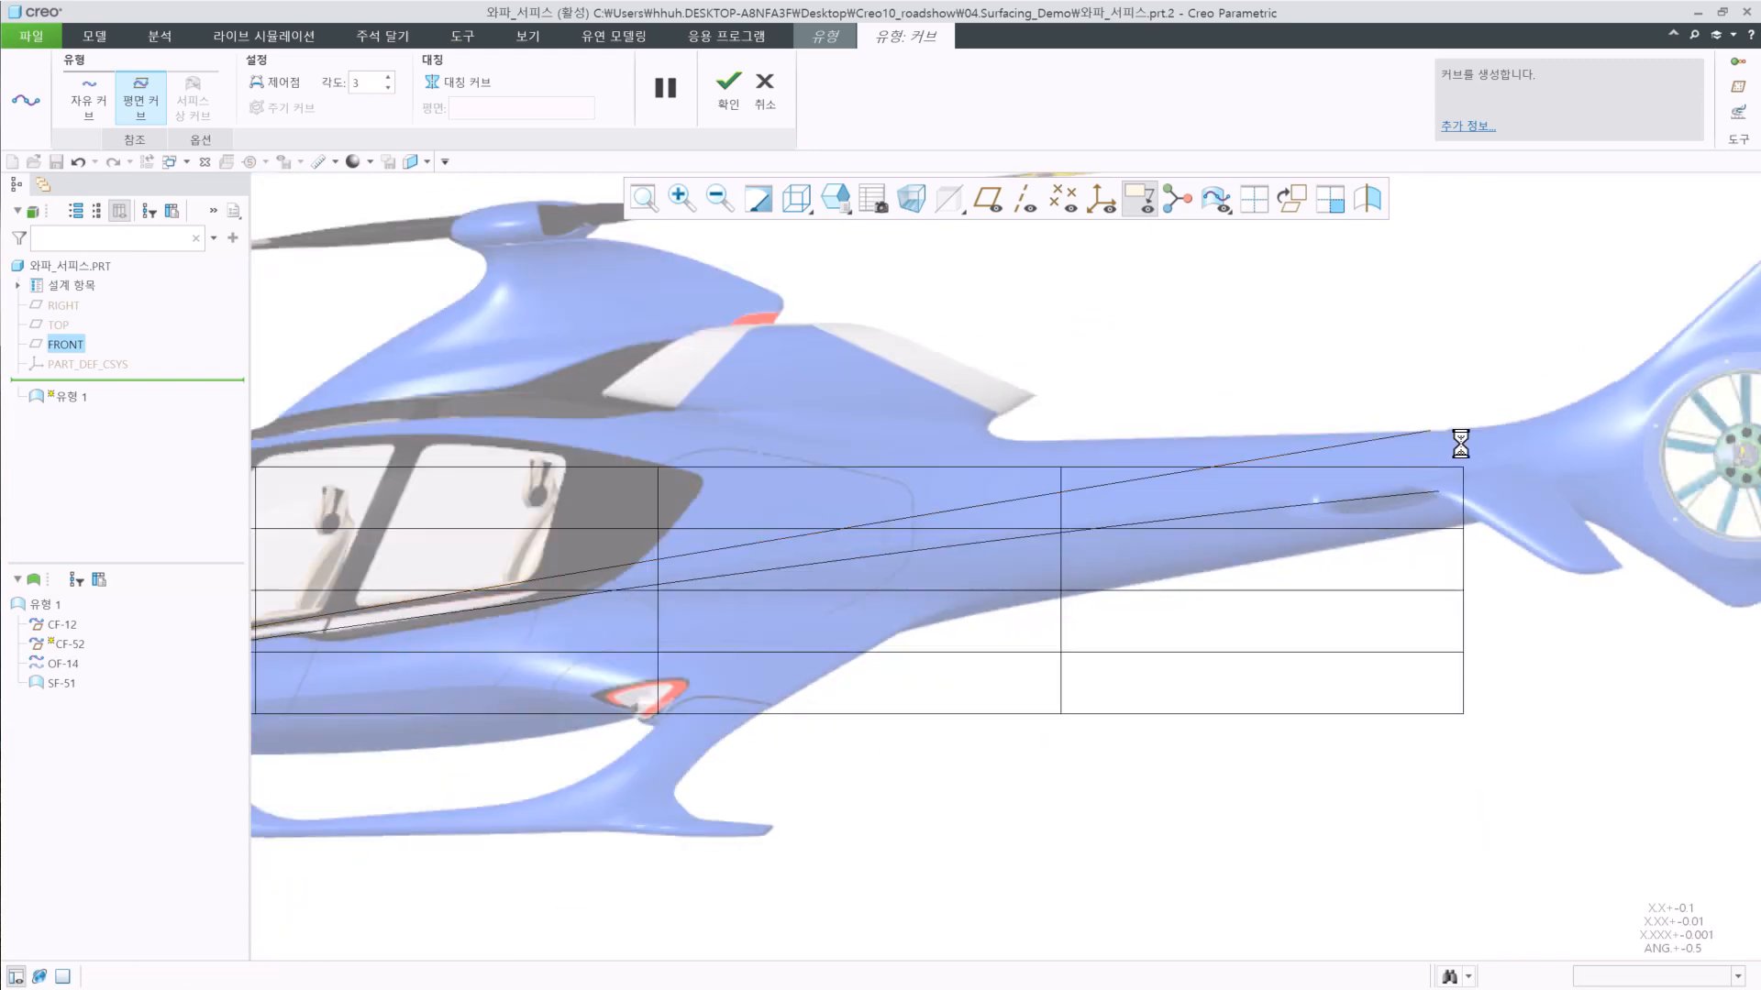
Create a second planar curve on the FRONT plane from the nose to the lower edge of the tail boom.
scroll(1461, 448, up, 2)
middle_drag(1046, 579, 931, 624)
scroll(718, 606, down, 5)
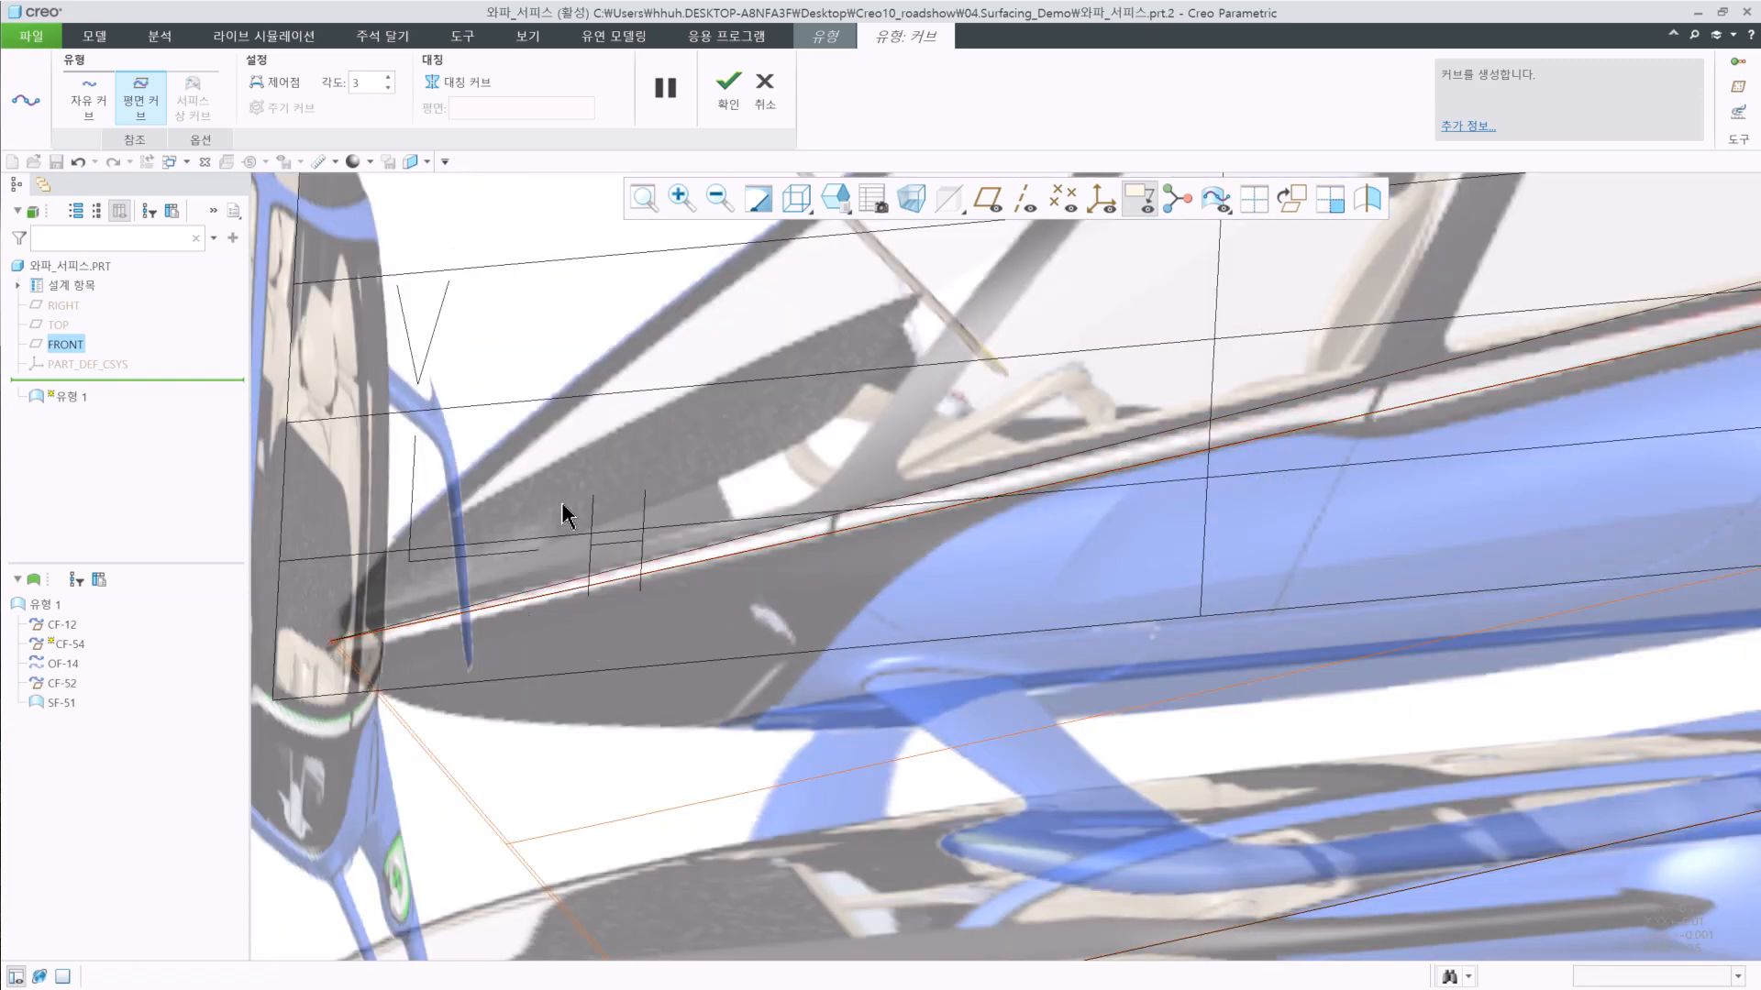
scroll(1440, 481, down, 4)
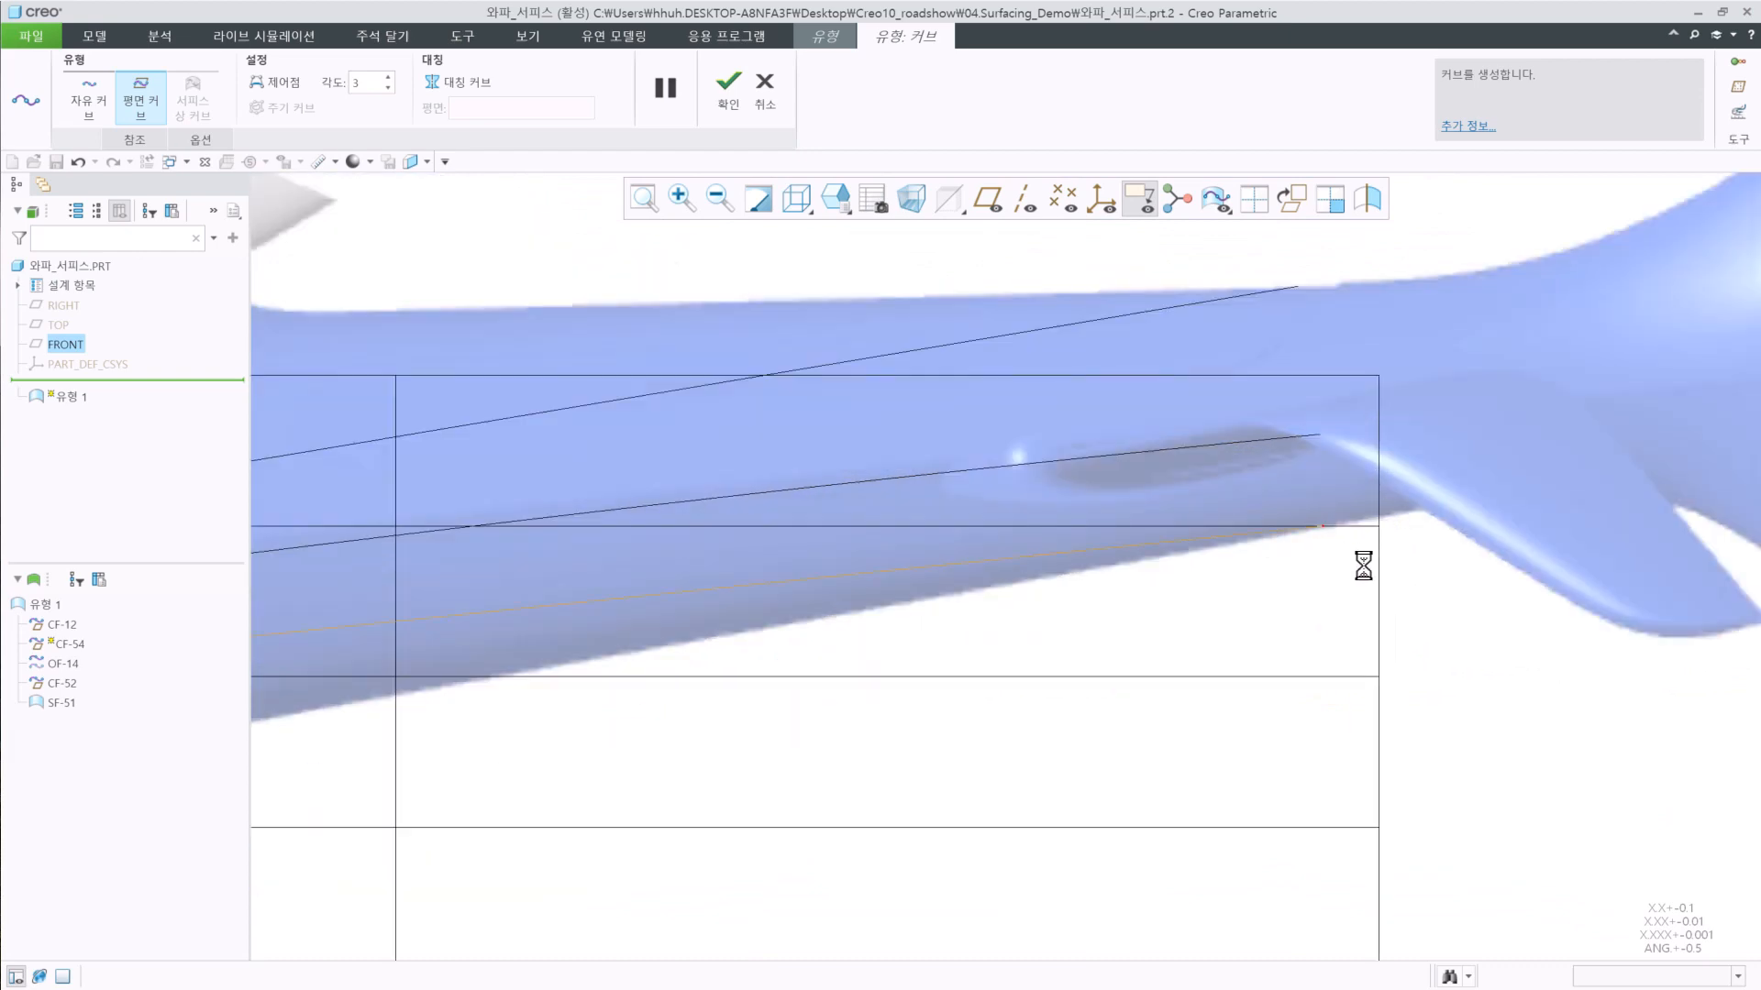
scroll(1100, 393, up, 3)
middle_click(1132, 522)
middle_drag(1132, 523, 856, 471)
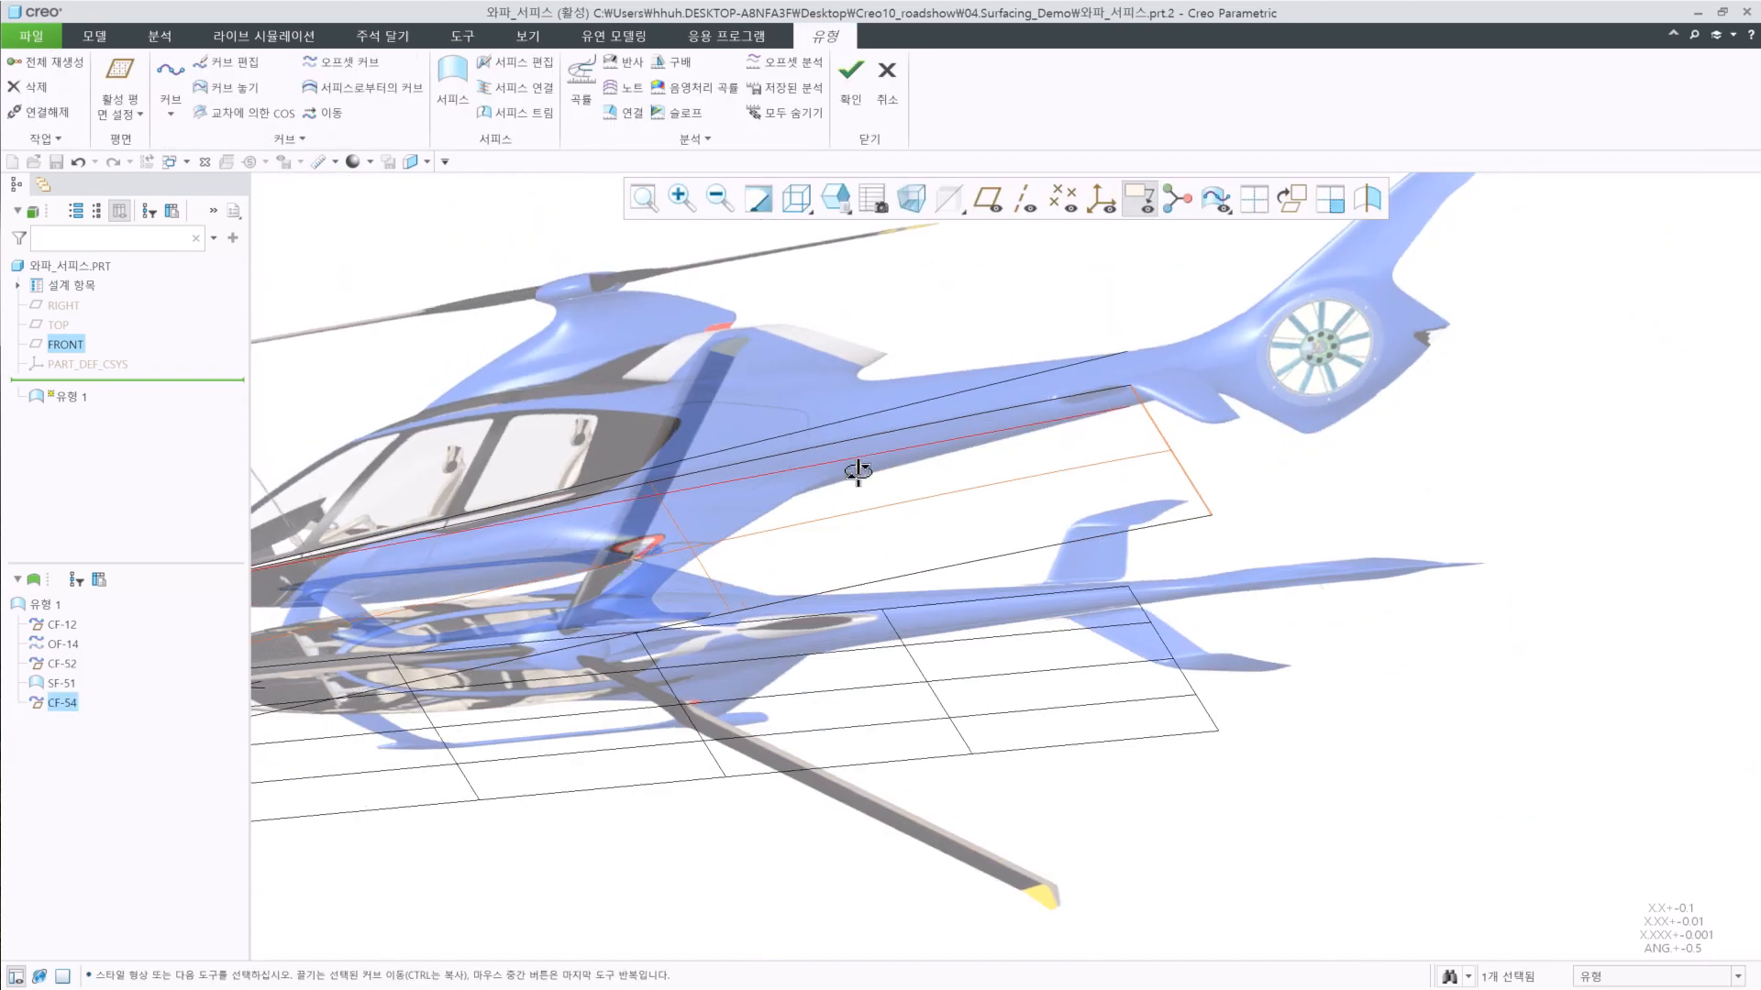
Create a curve on the new surface from the nose to the side of the tail boom in the top-view image.
click(170, 89)
click(195, 94)
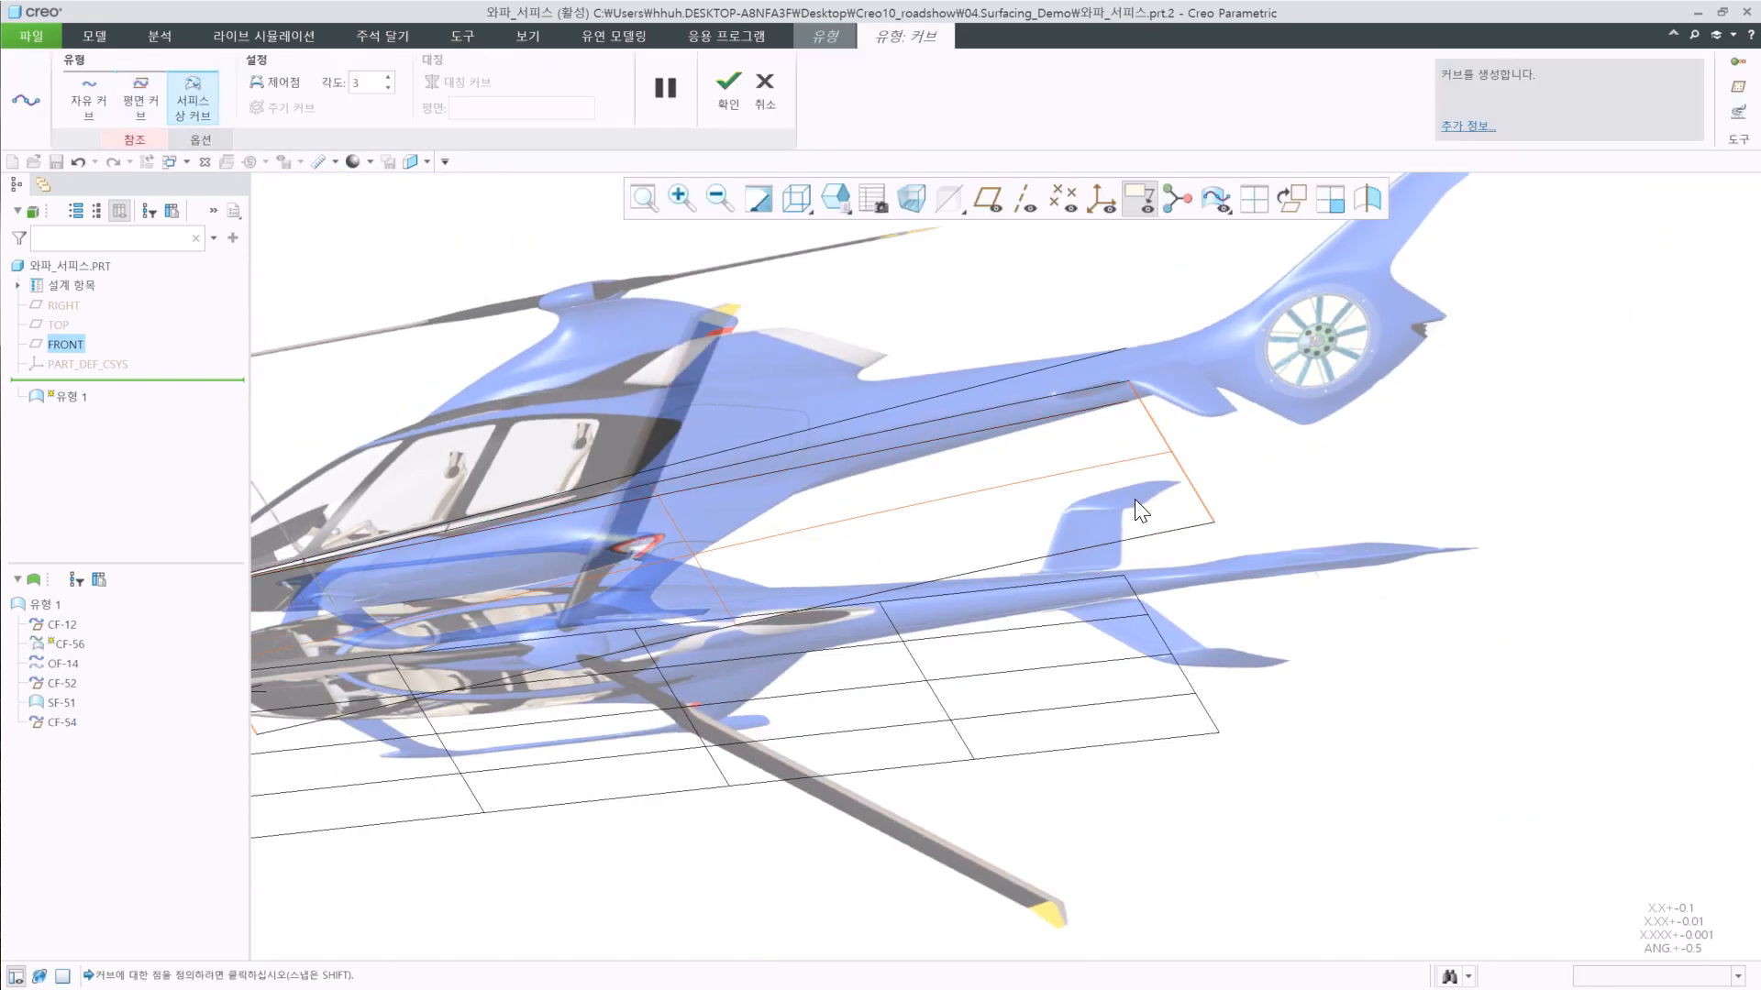
middle_drag(550, 539, 805, 440)
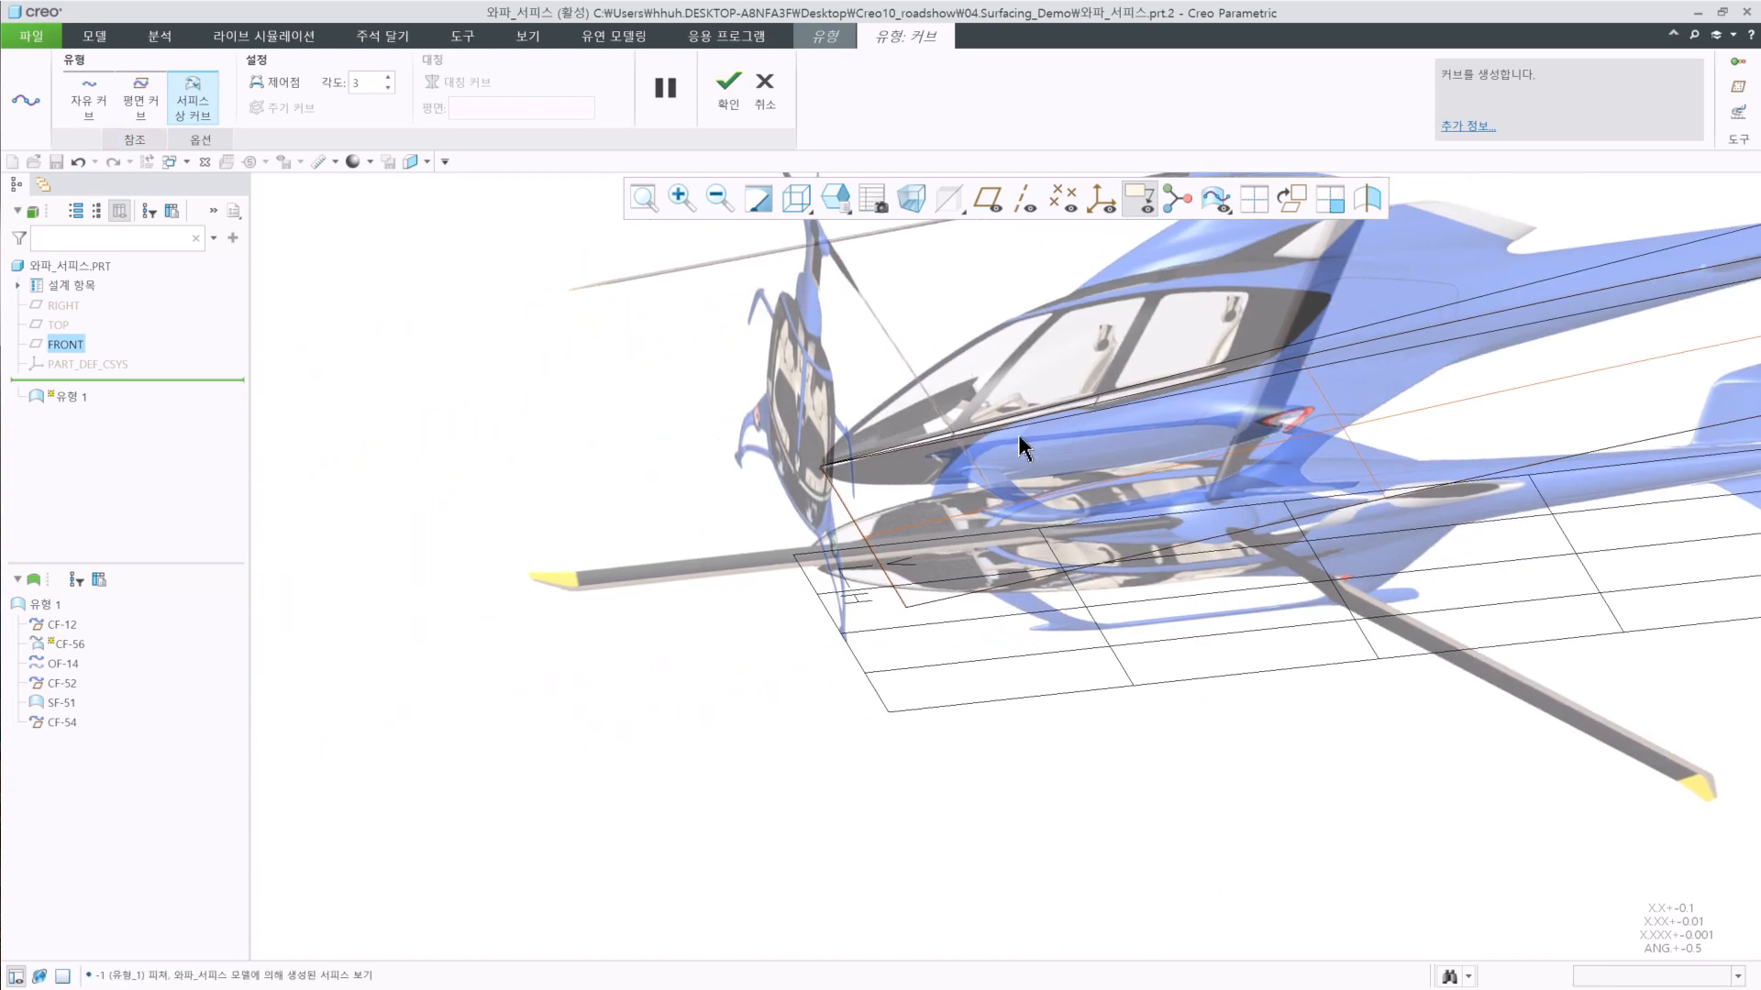
scroll(688, 530, down, 5)
scroll(680, 481, up, 6)
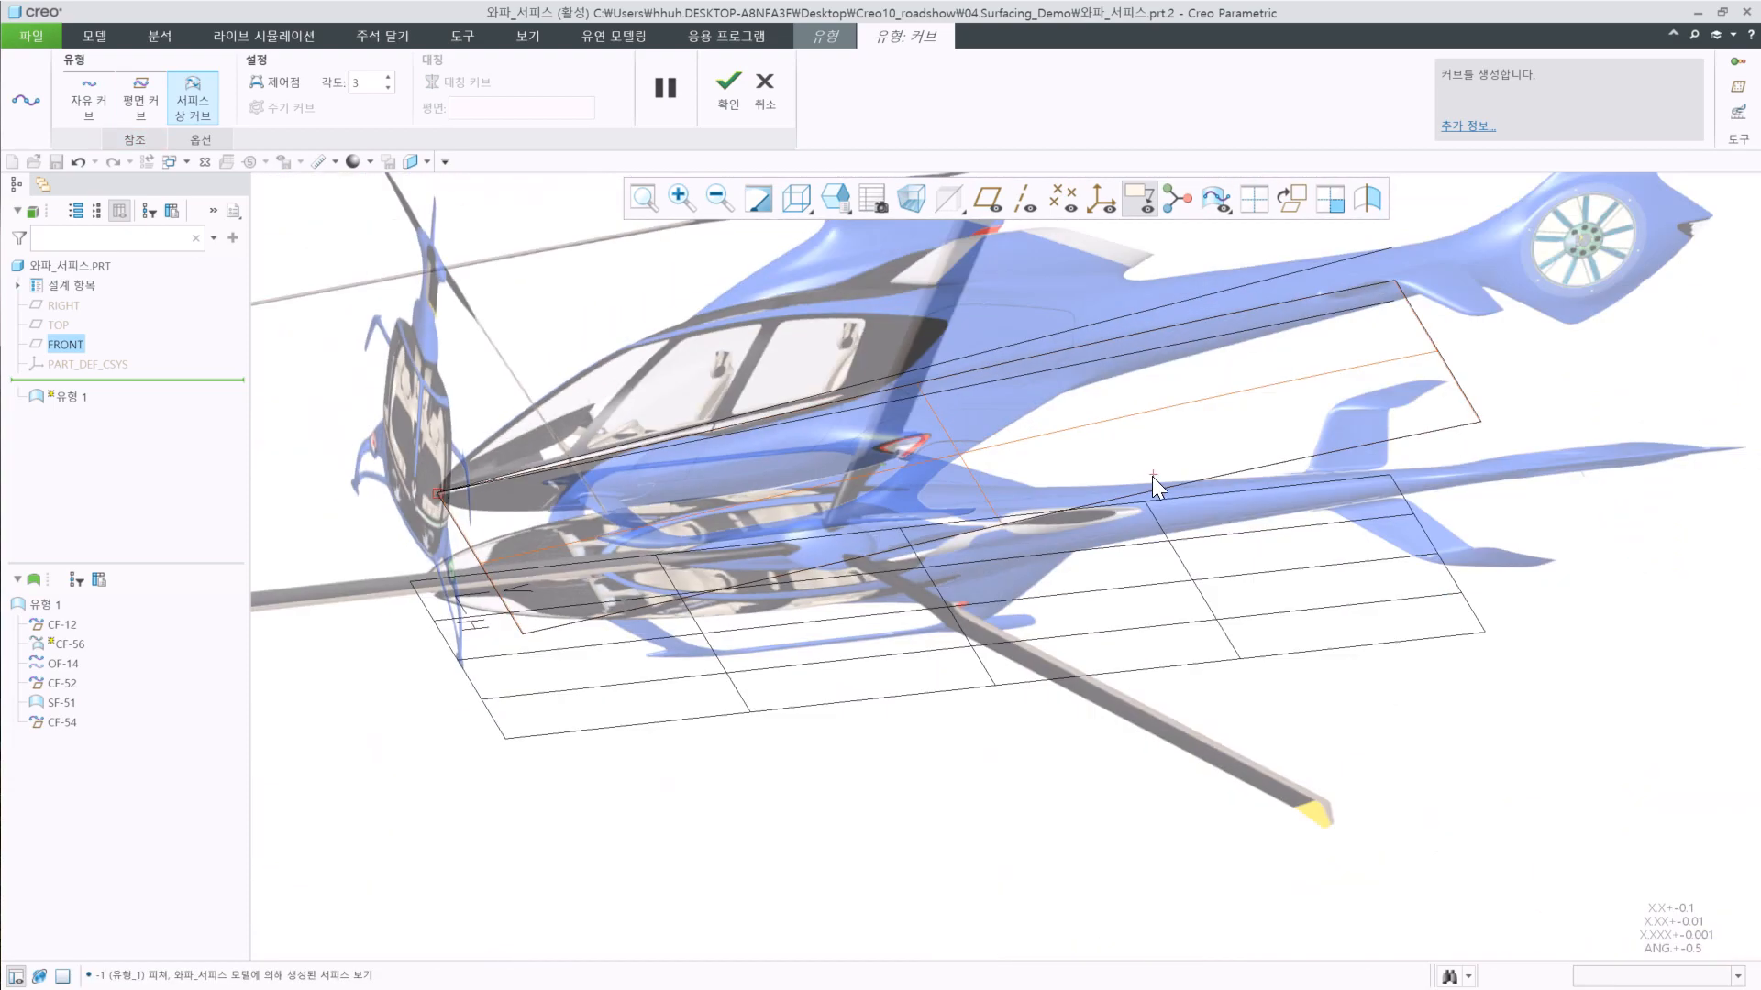
middle_drag(1152, 476, 1472, 516)
scroll(1472, 517, down, 6)
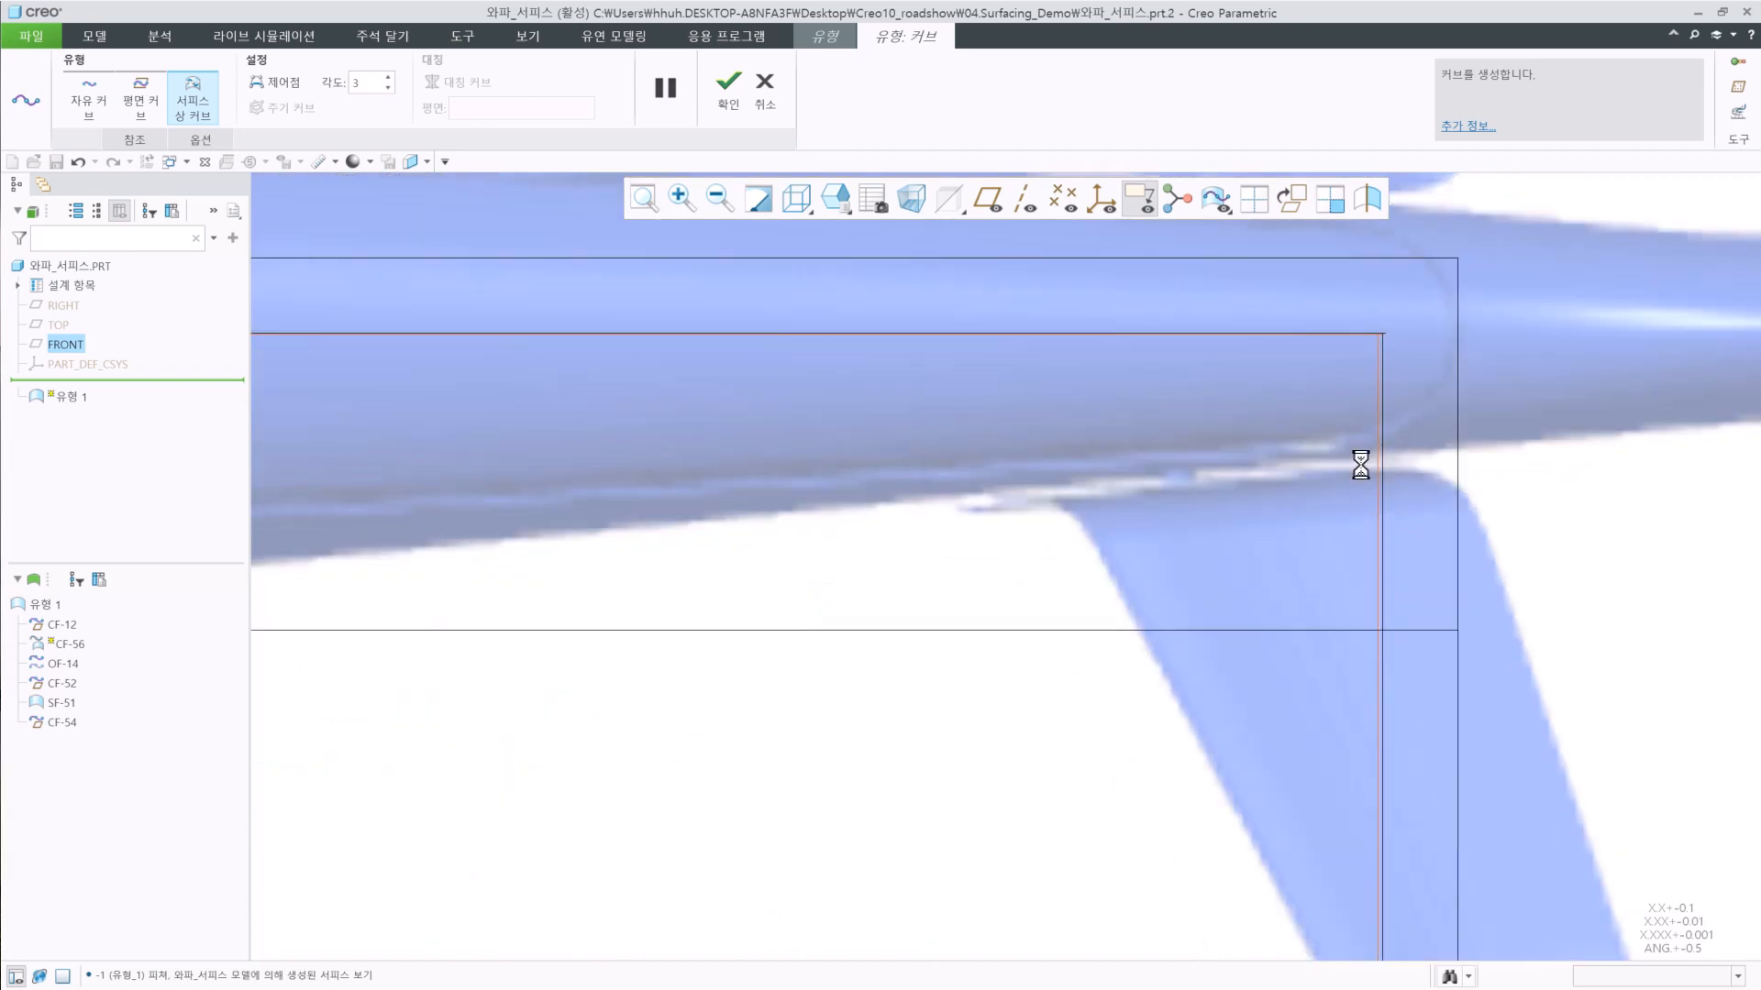
click(726, 87)
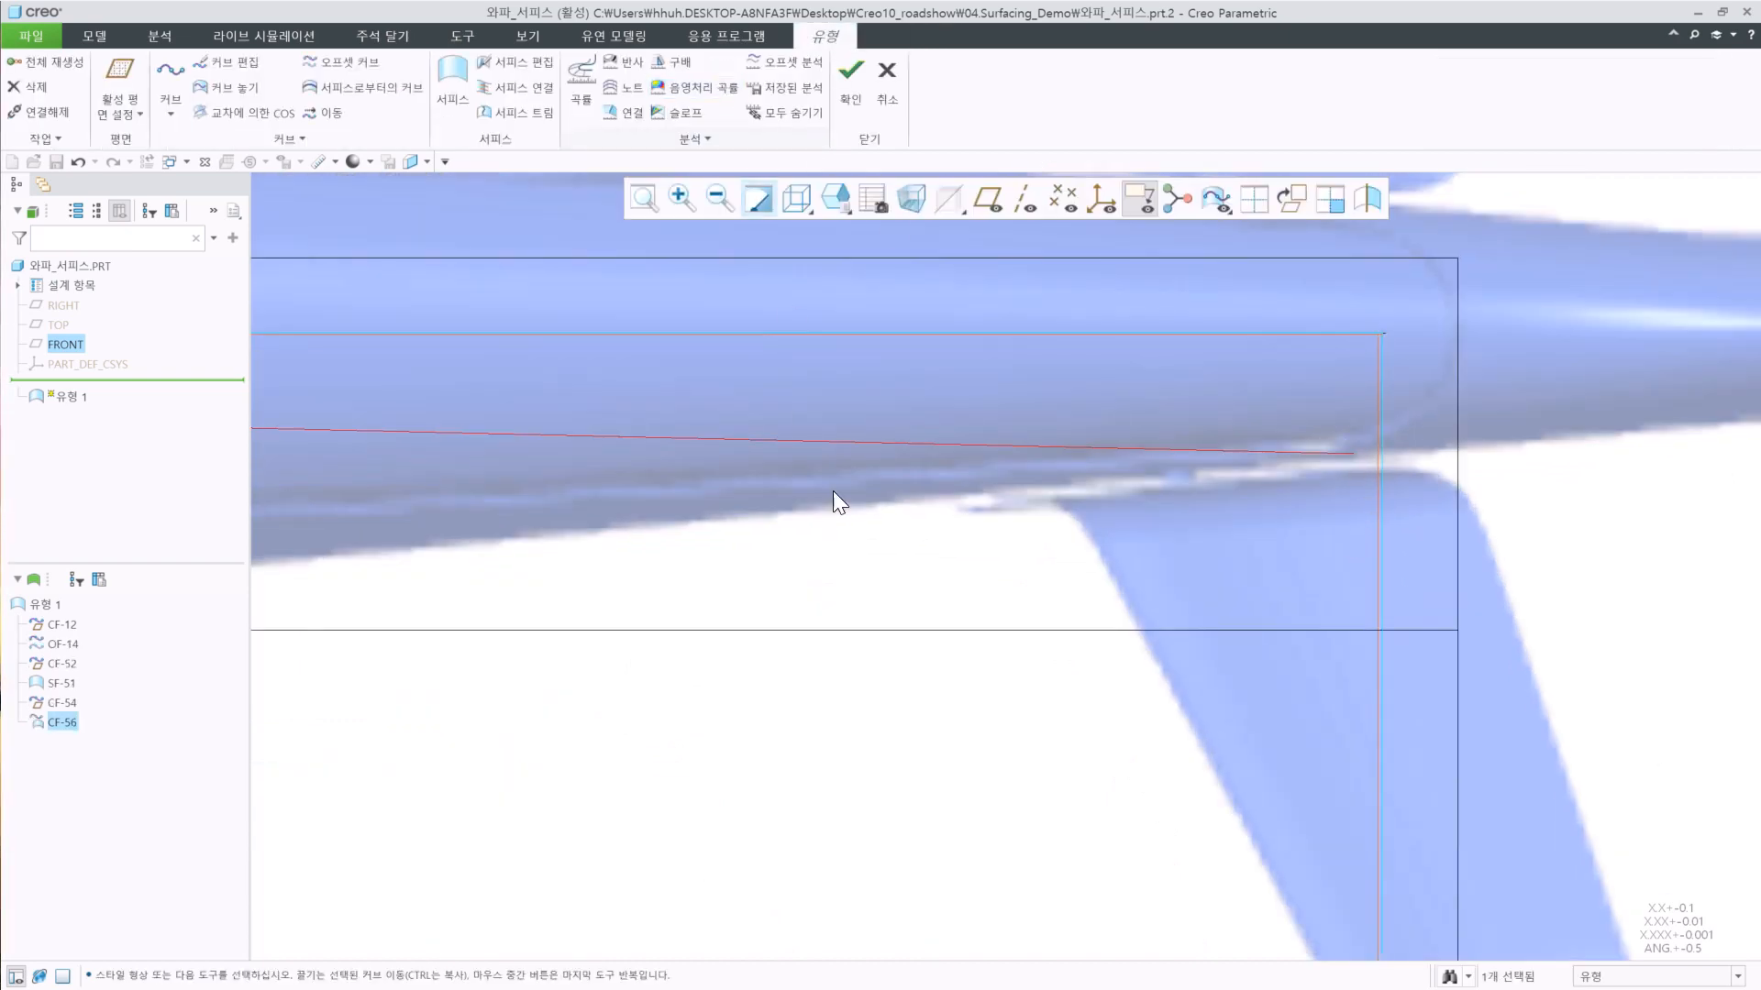
In the front view, edit the upper planar curve and pull its end tangents towards the canopy and tail boom outline.
click(858, 788)
key(f)
click(1378, 433)
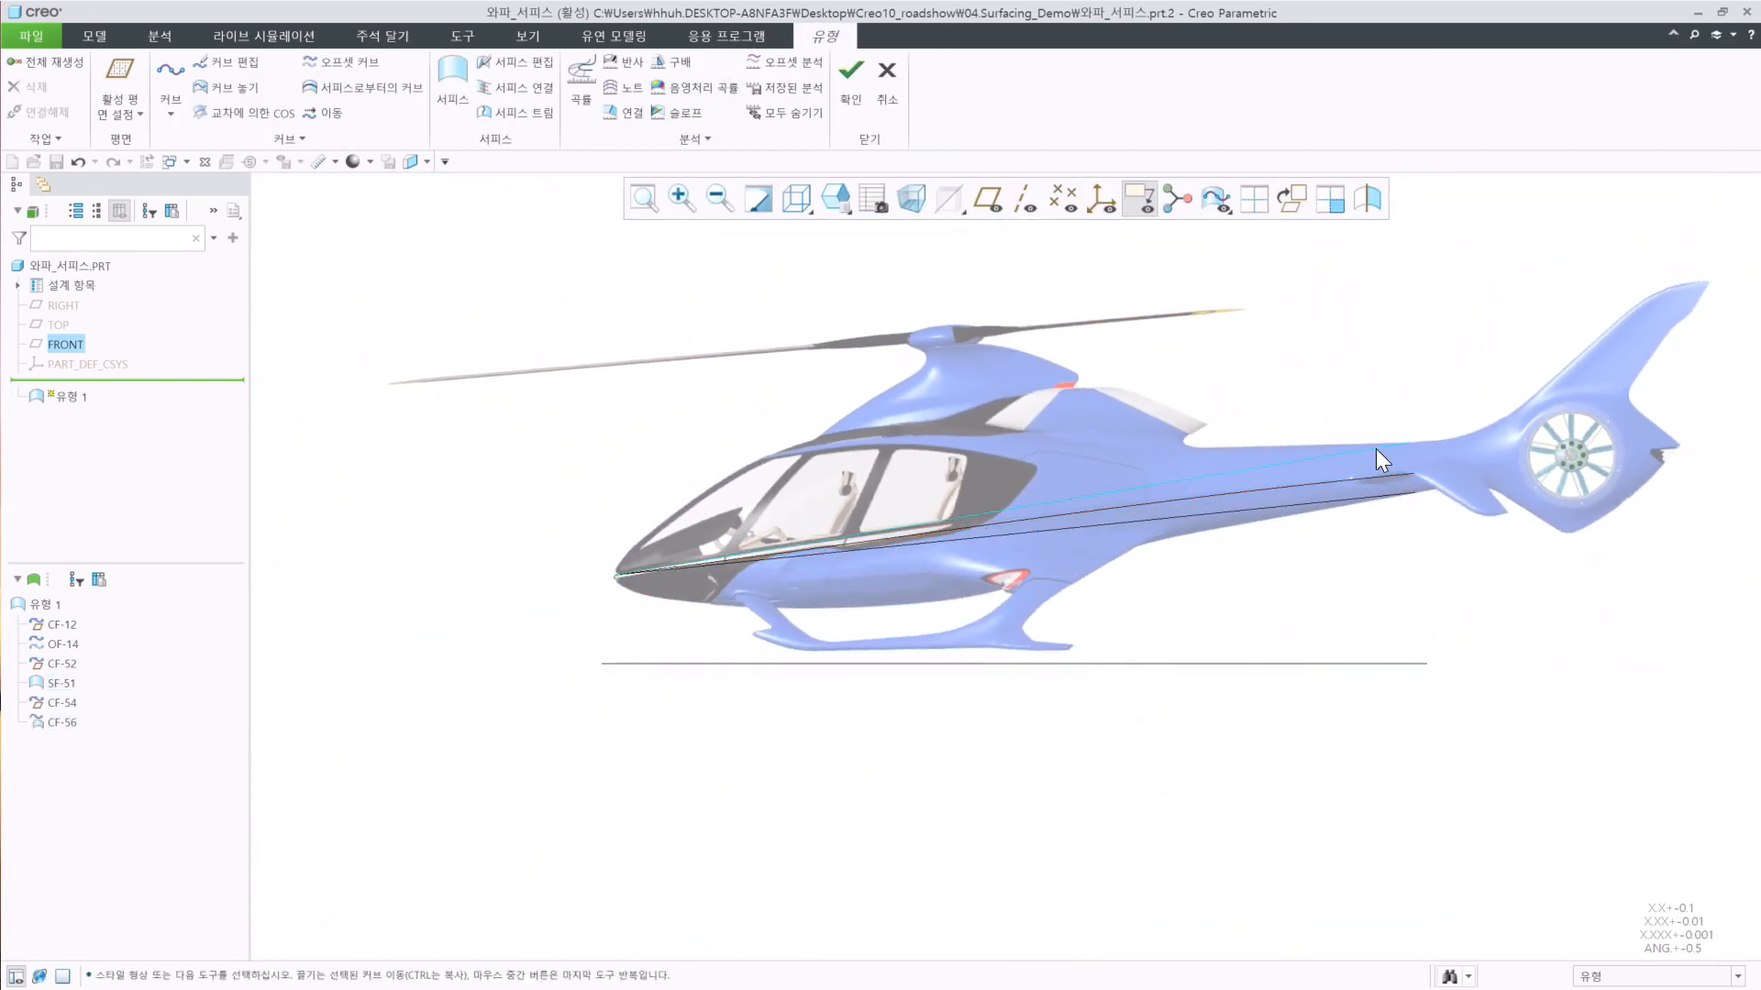
double_click(1376, 450)
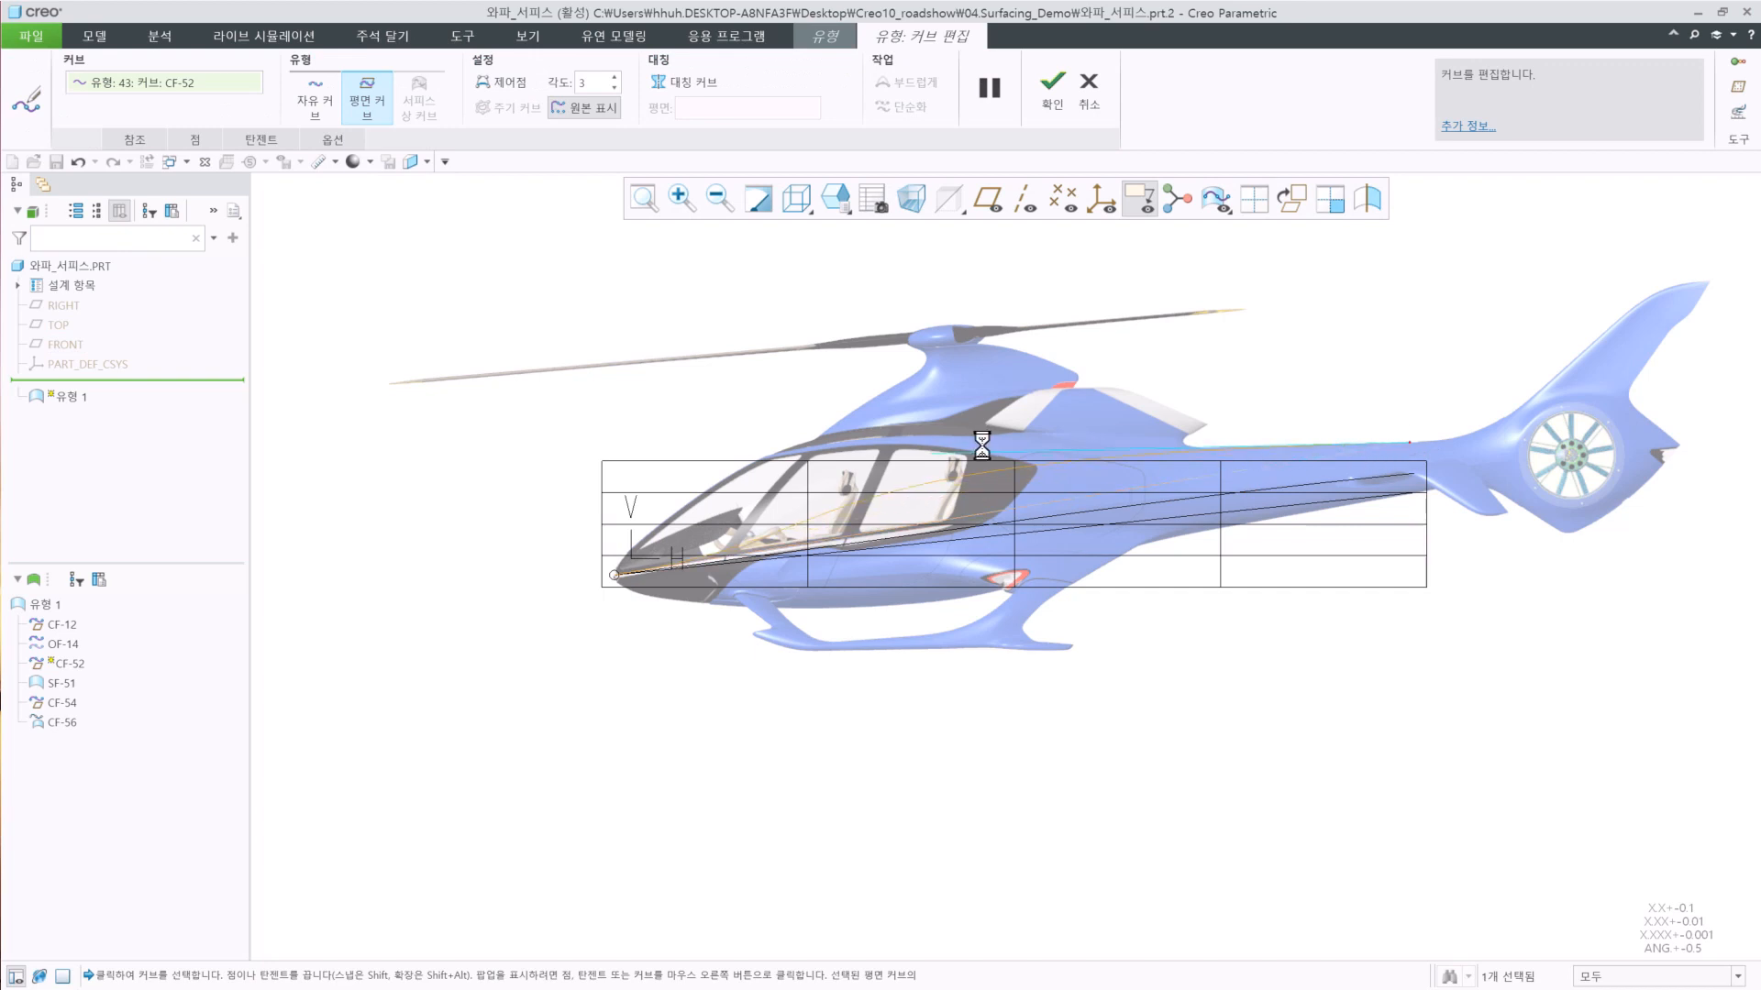
scroll(580, 568, down, 4)
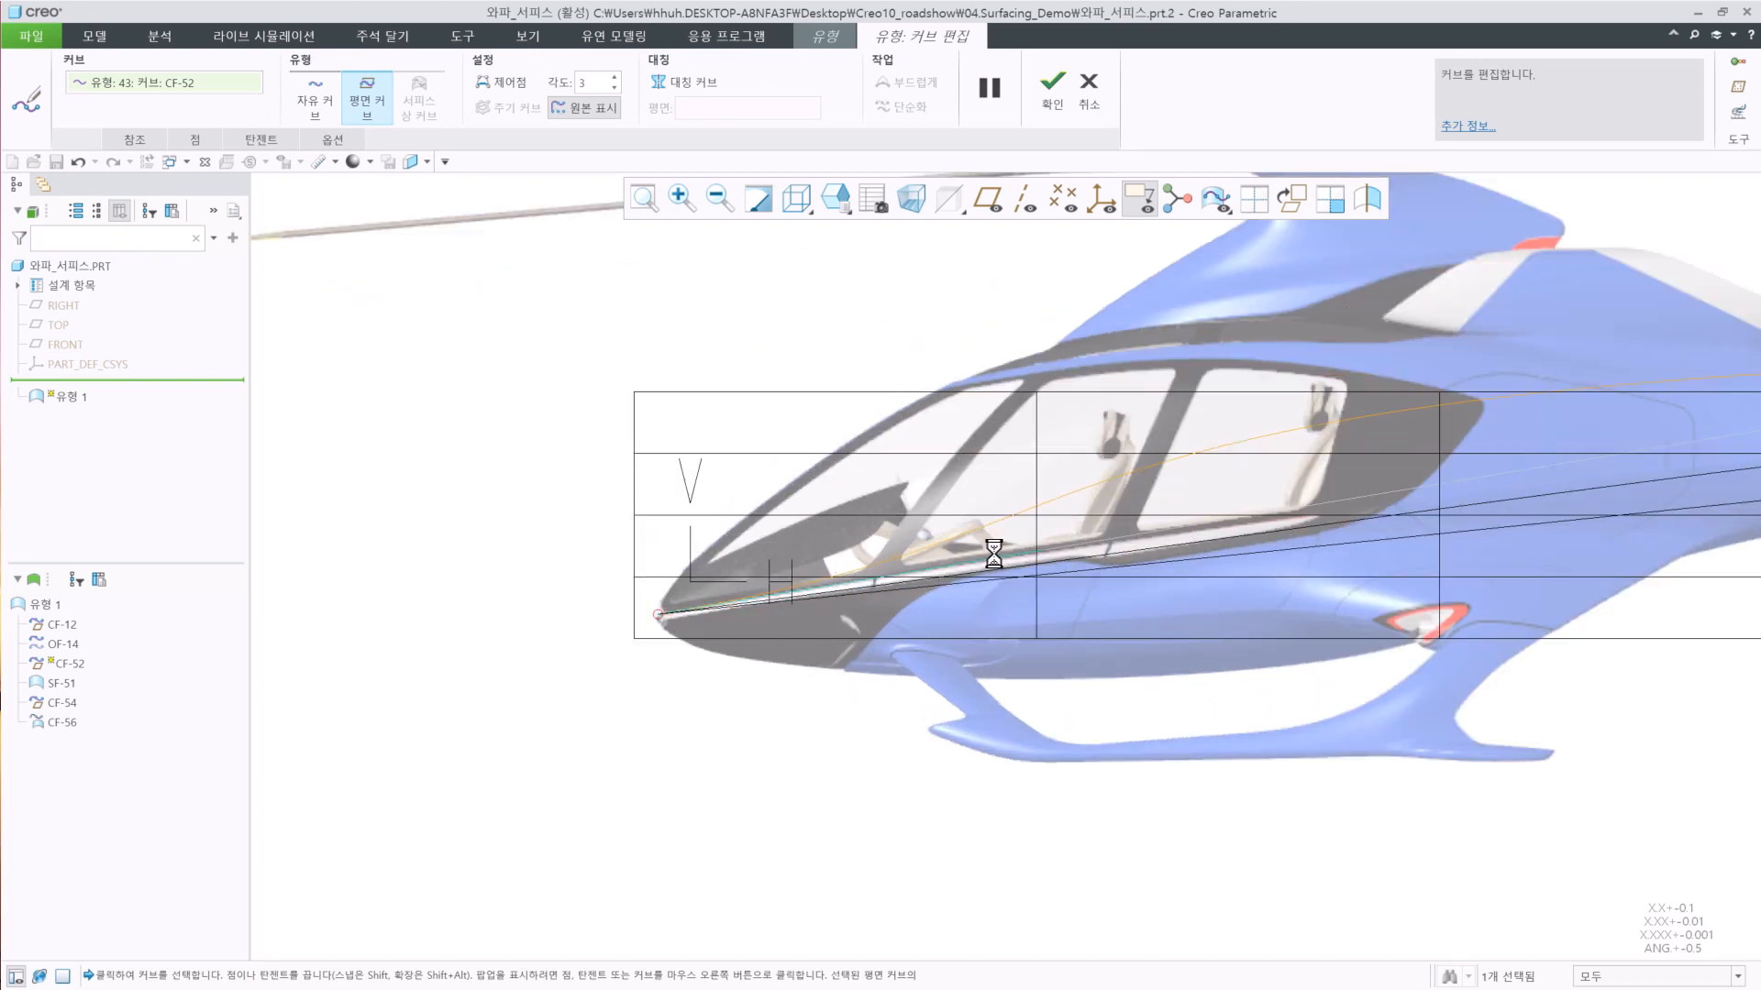
drag(761, 461, 682, 432)
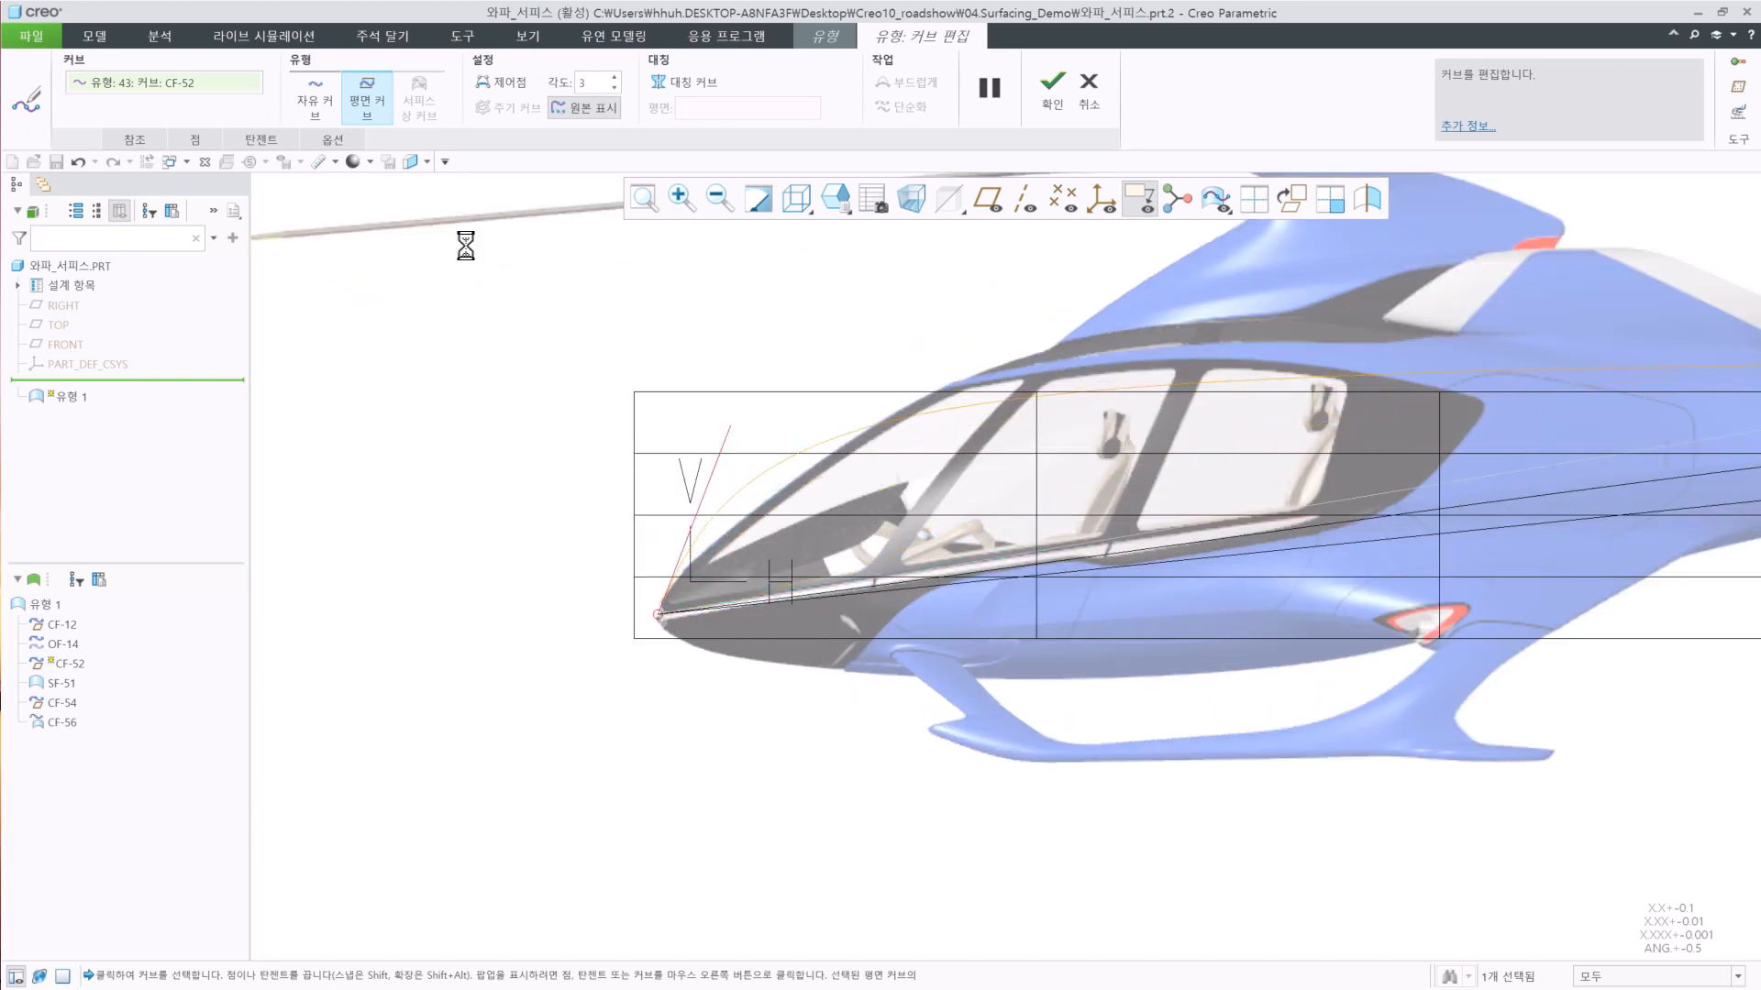
Raise the upper curve to degree 5 and move its control points so it follows the windshield, roof and tail boom outline.
click(506, 84)
double_click(613, 77)
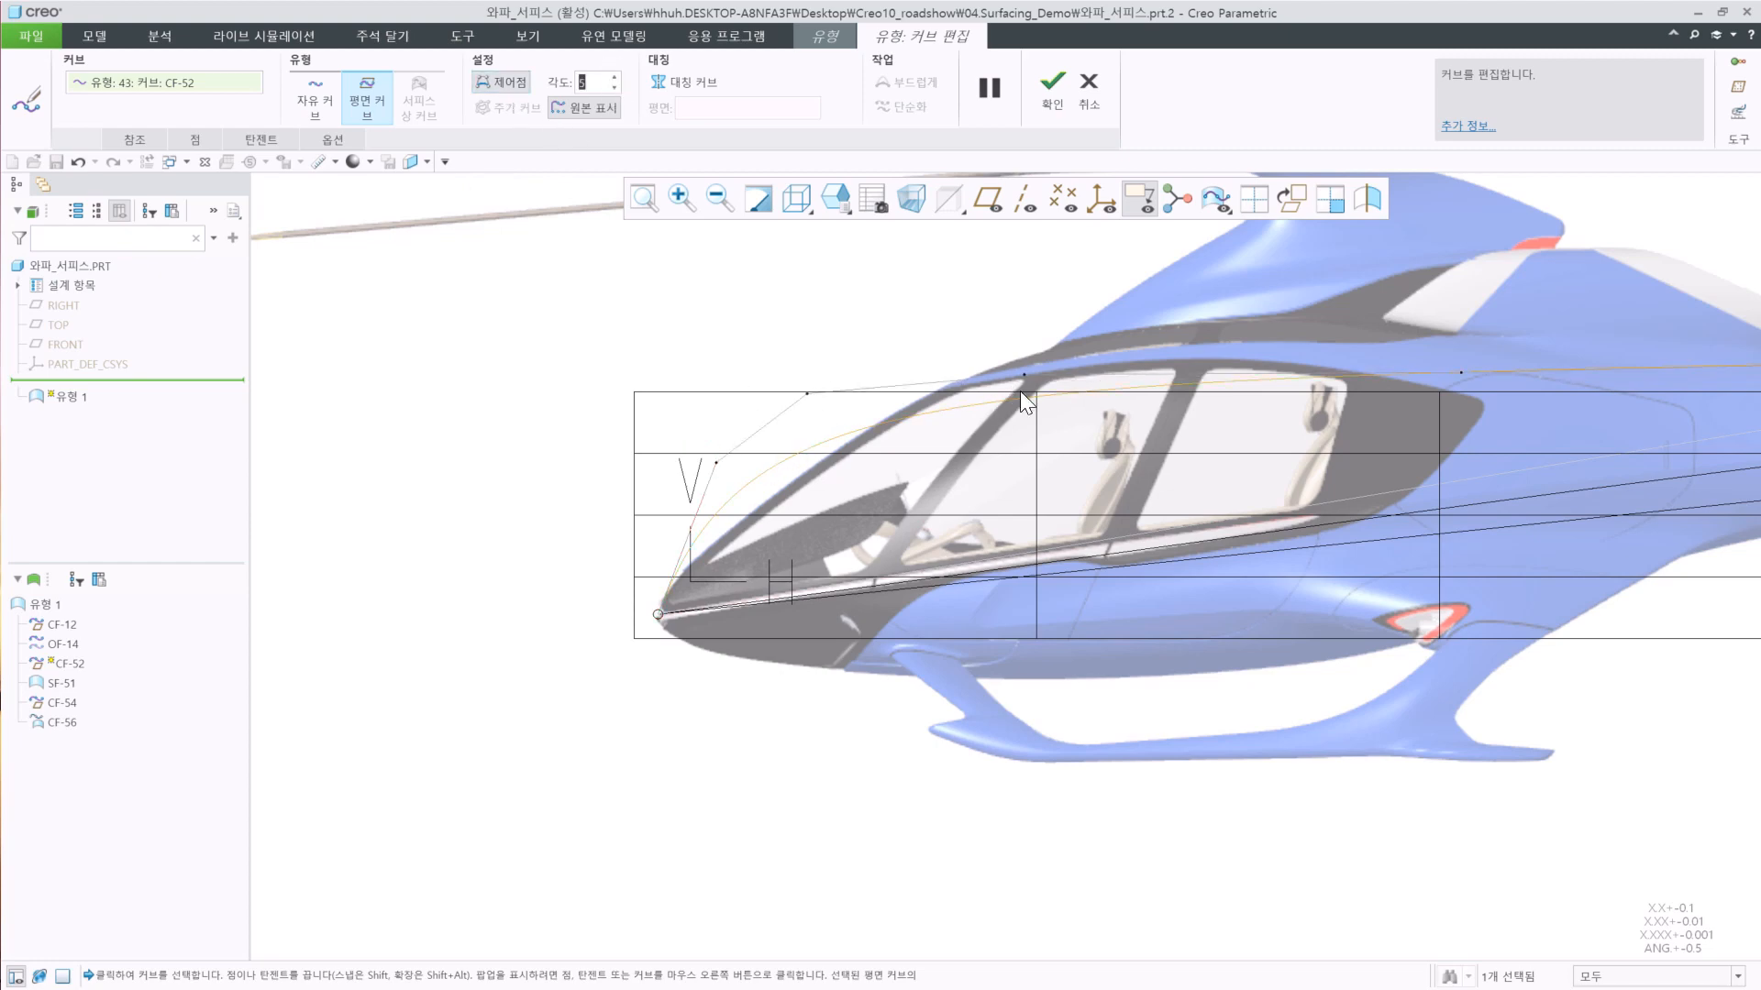
drag(1023, 376, 1122, 302)
drag(1203, 253, 1257, 202)
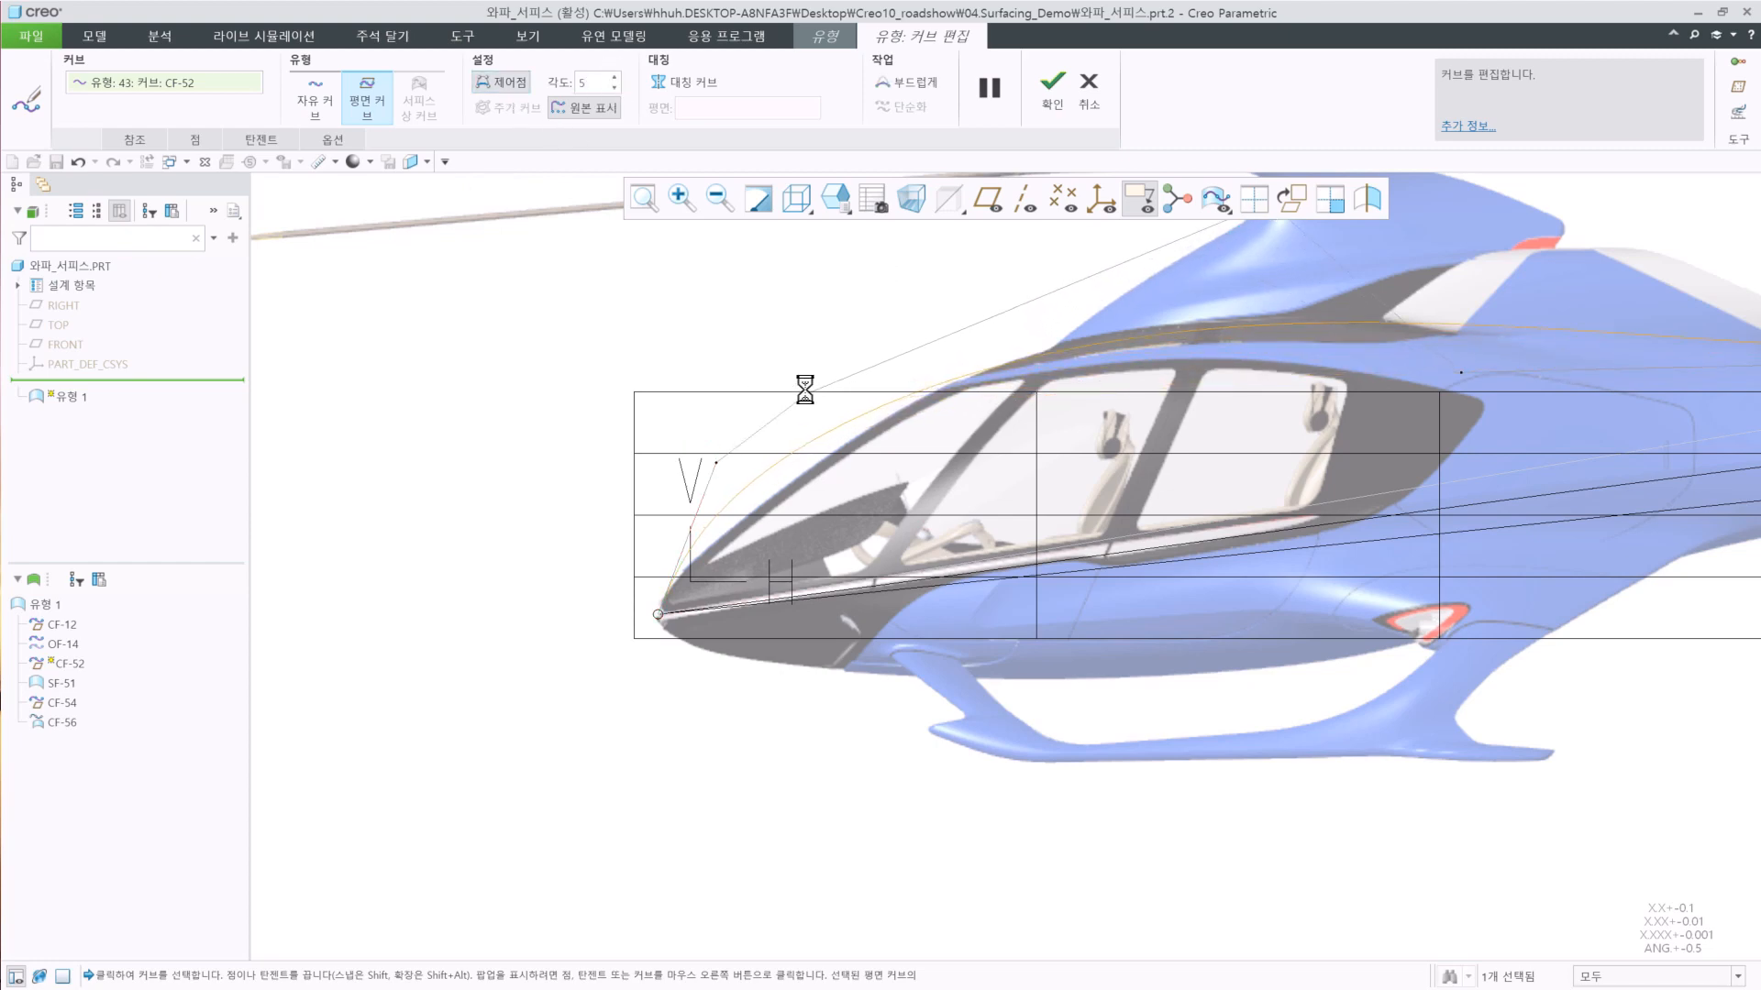
drag(806, 390, 1010, 328)
drag(717, 463, 734, 473)
shift+middle_drag(1287, 446, 697, 573)
drag(873, 503, 780, 555)
drag(422, 455, 418, 439)
scroll(1154, 463, down, 2)
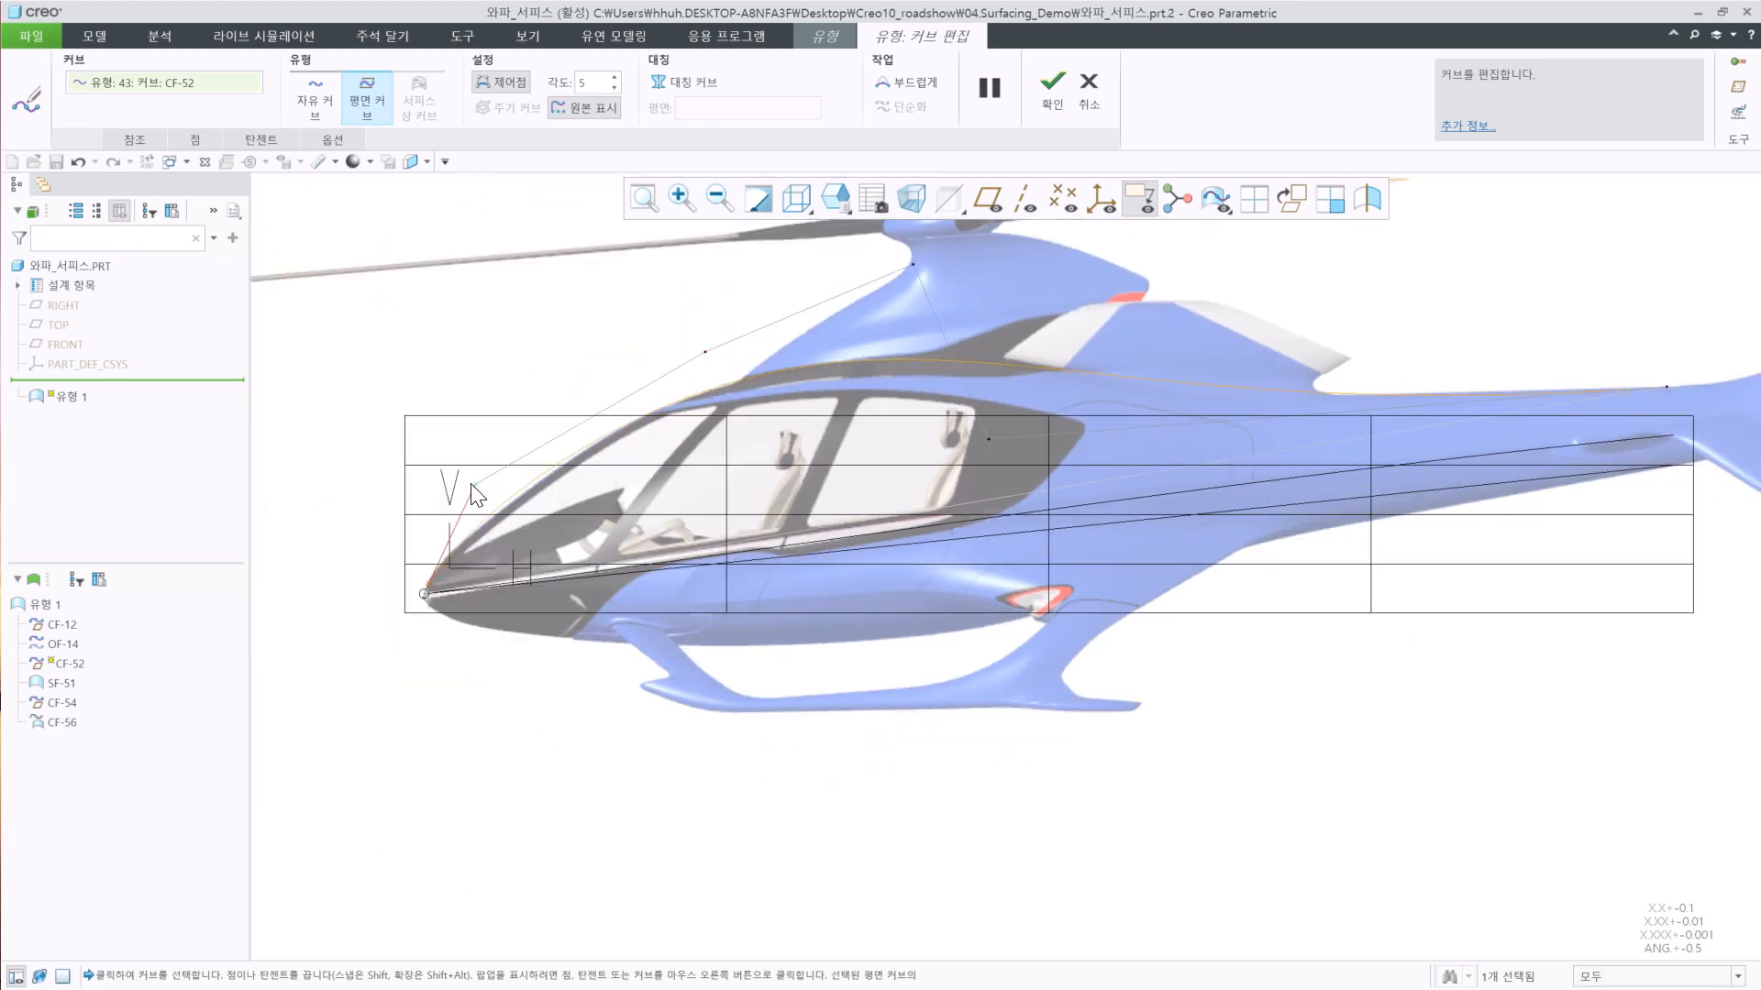
click(1052, 82)
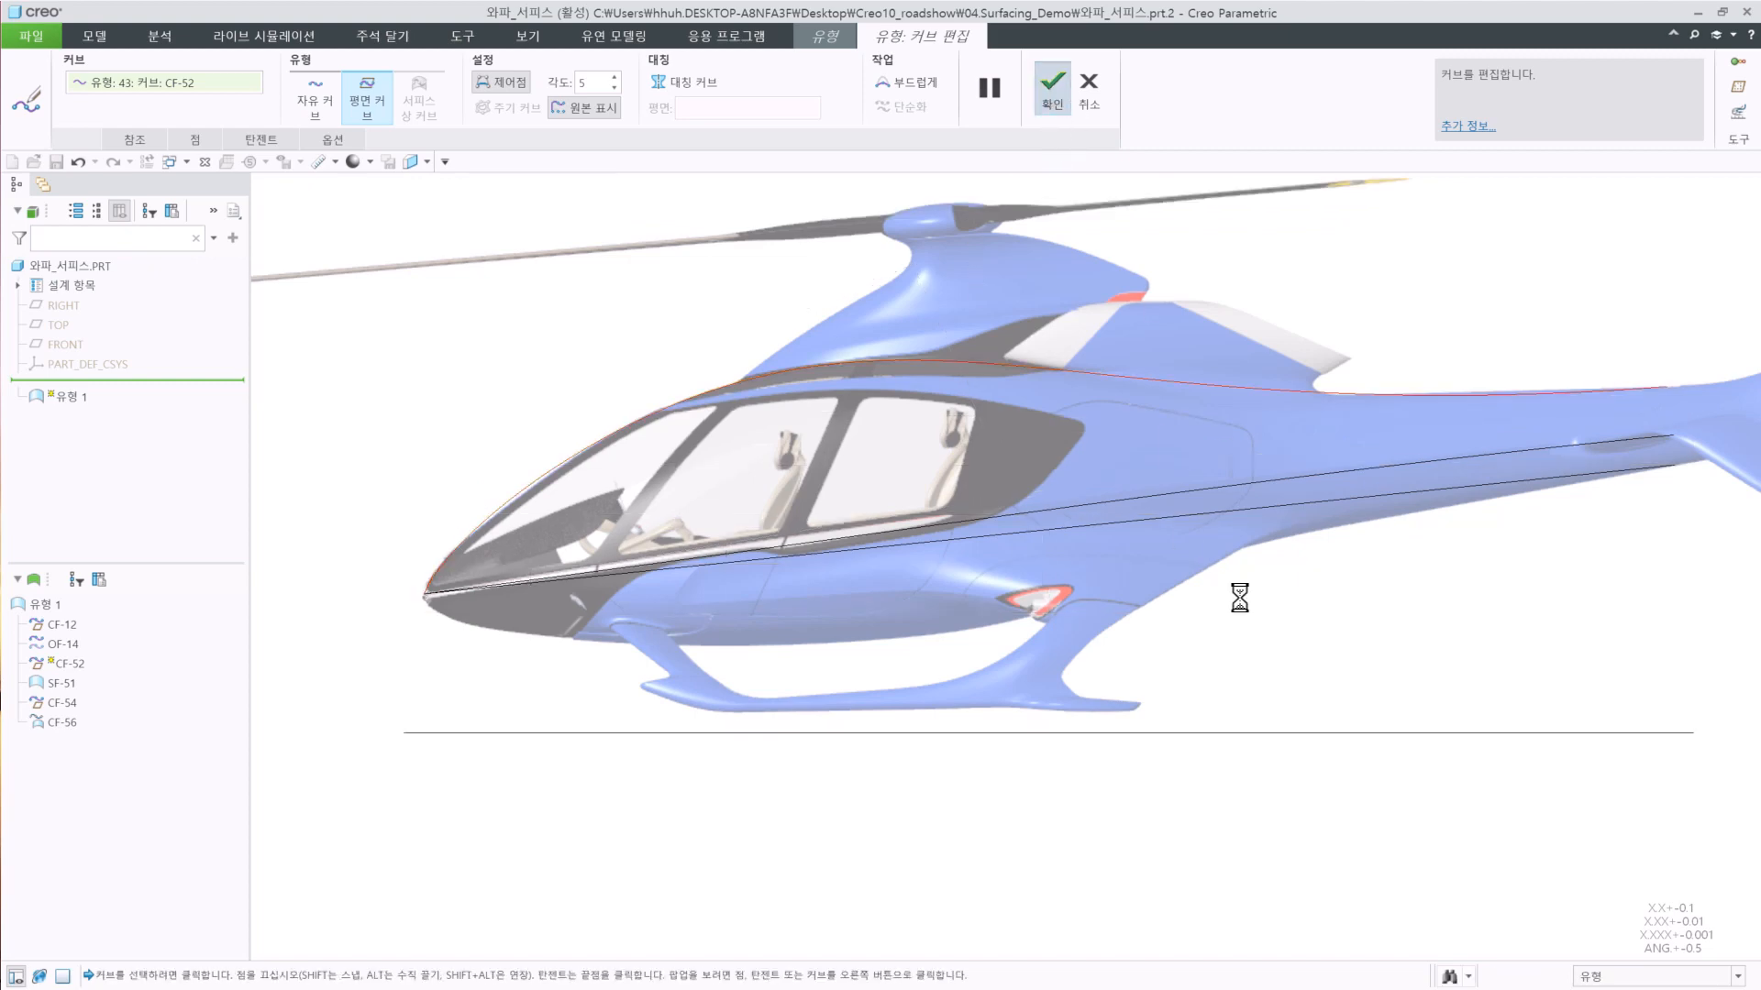
Edit the lower planar curve and pull its tail and nose tangents downward towards the helicopter's underside.
double_click(1448, 484)
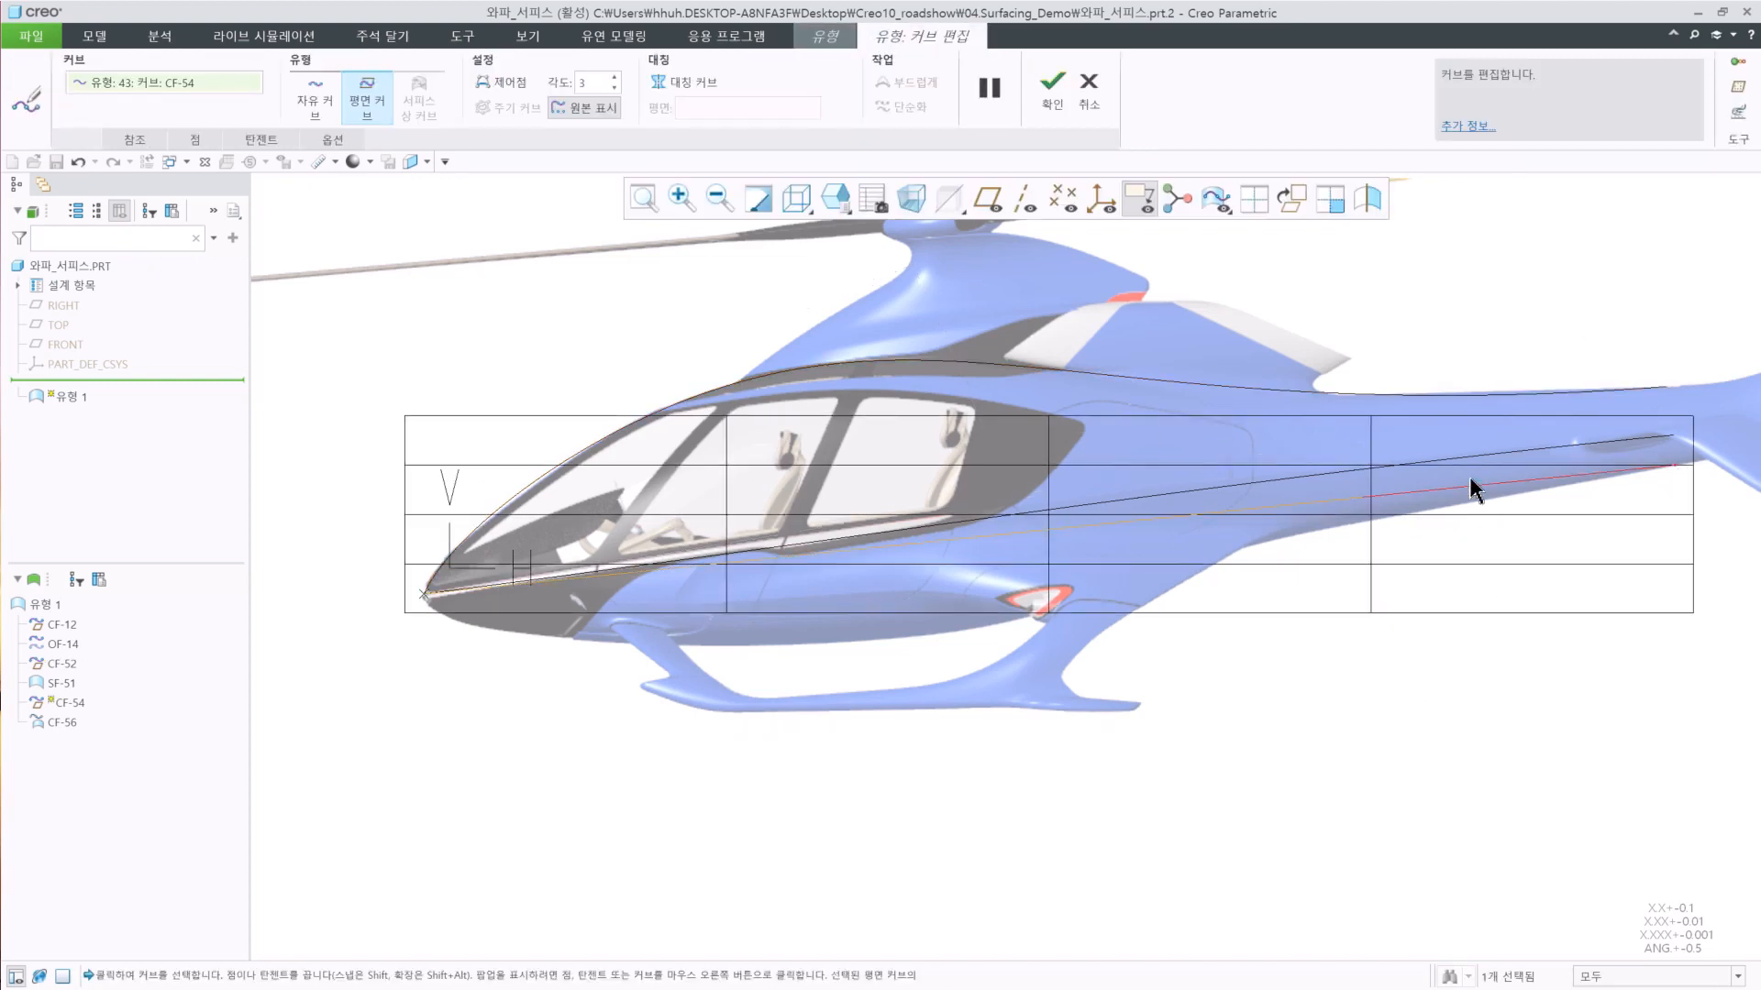
drag(1363, 518, 1340, 533)
click(425, 594)
drag(496, 592, 238, 699)
Raise the lower planar curve to degree 5 and move its control points to follow the helicopter's belly and tail boom underside.
click(500, 81)
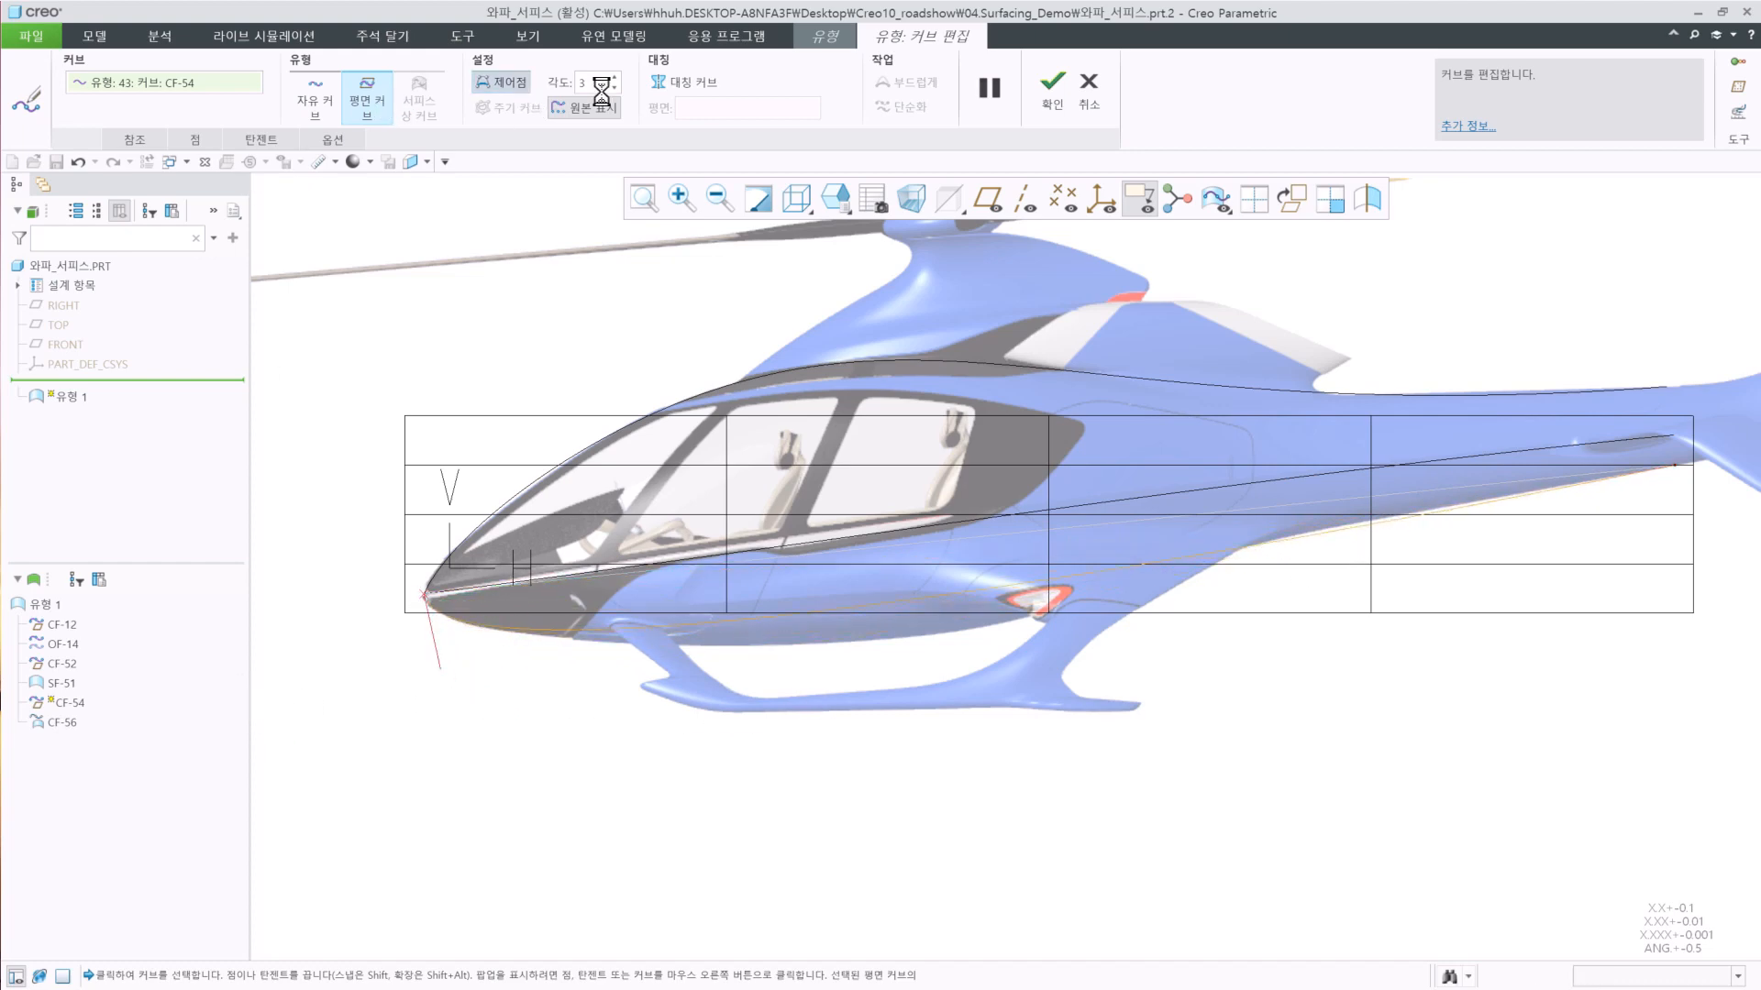
drag(1019, 596, 1019, 687)
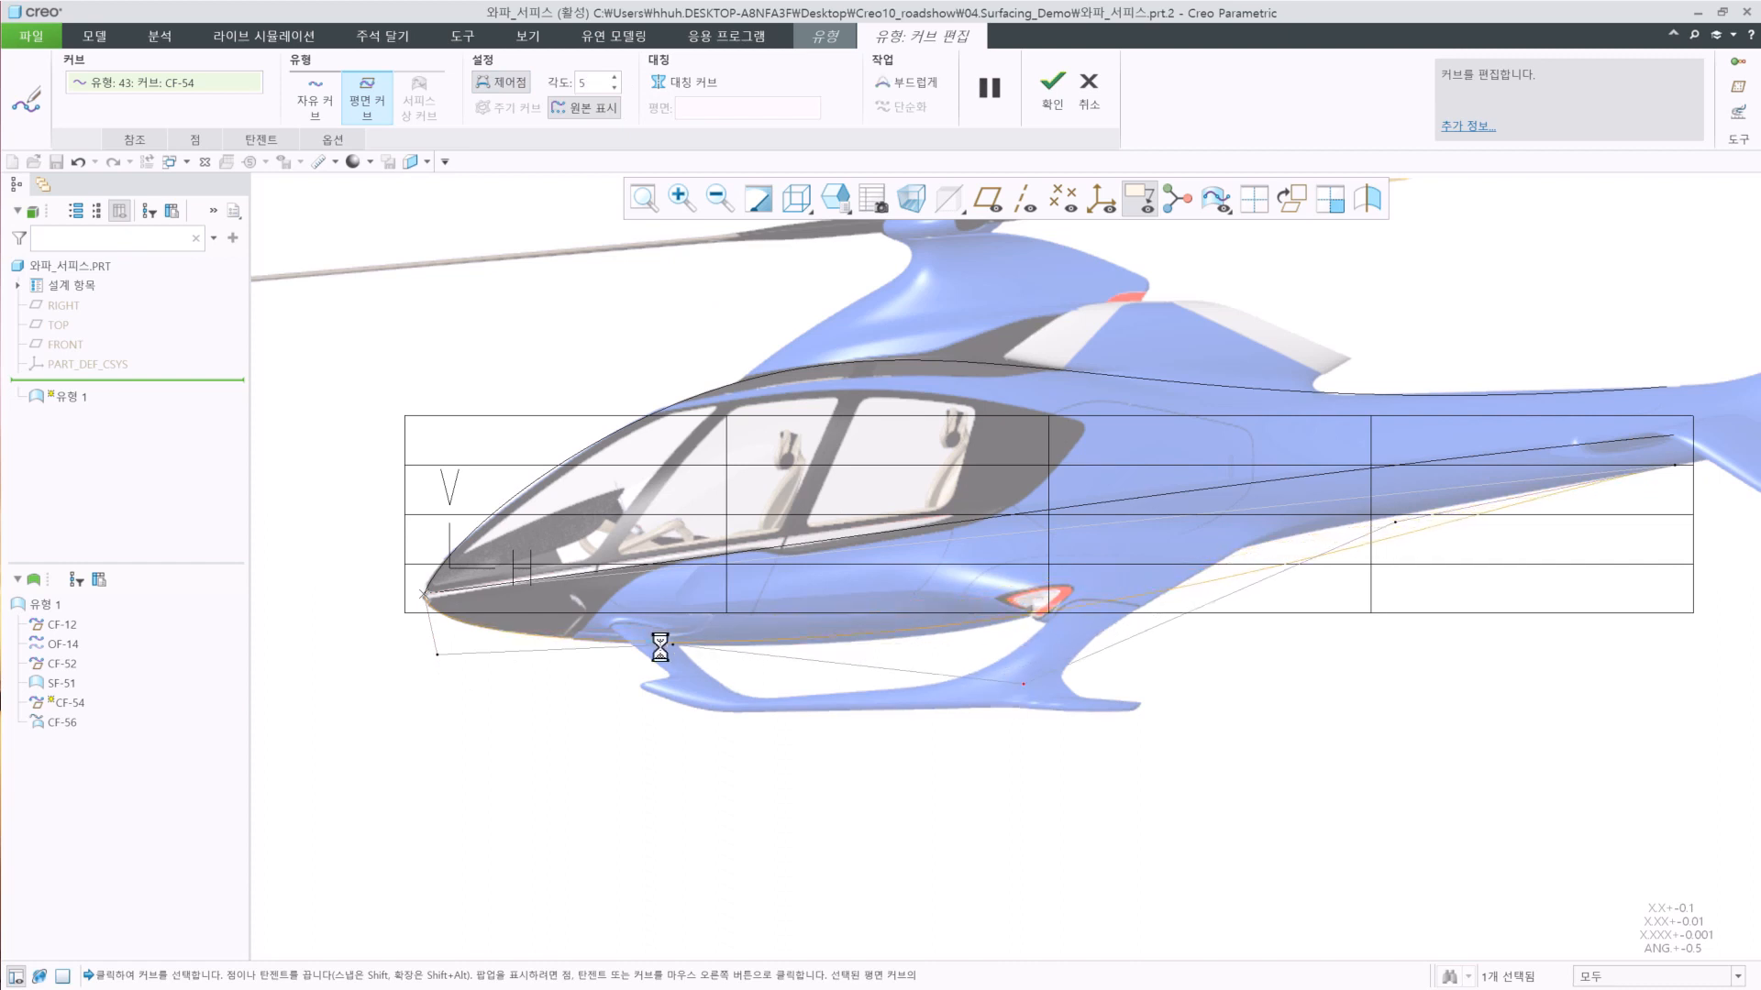
drag(668, 644, 806, 654)
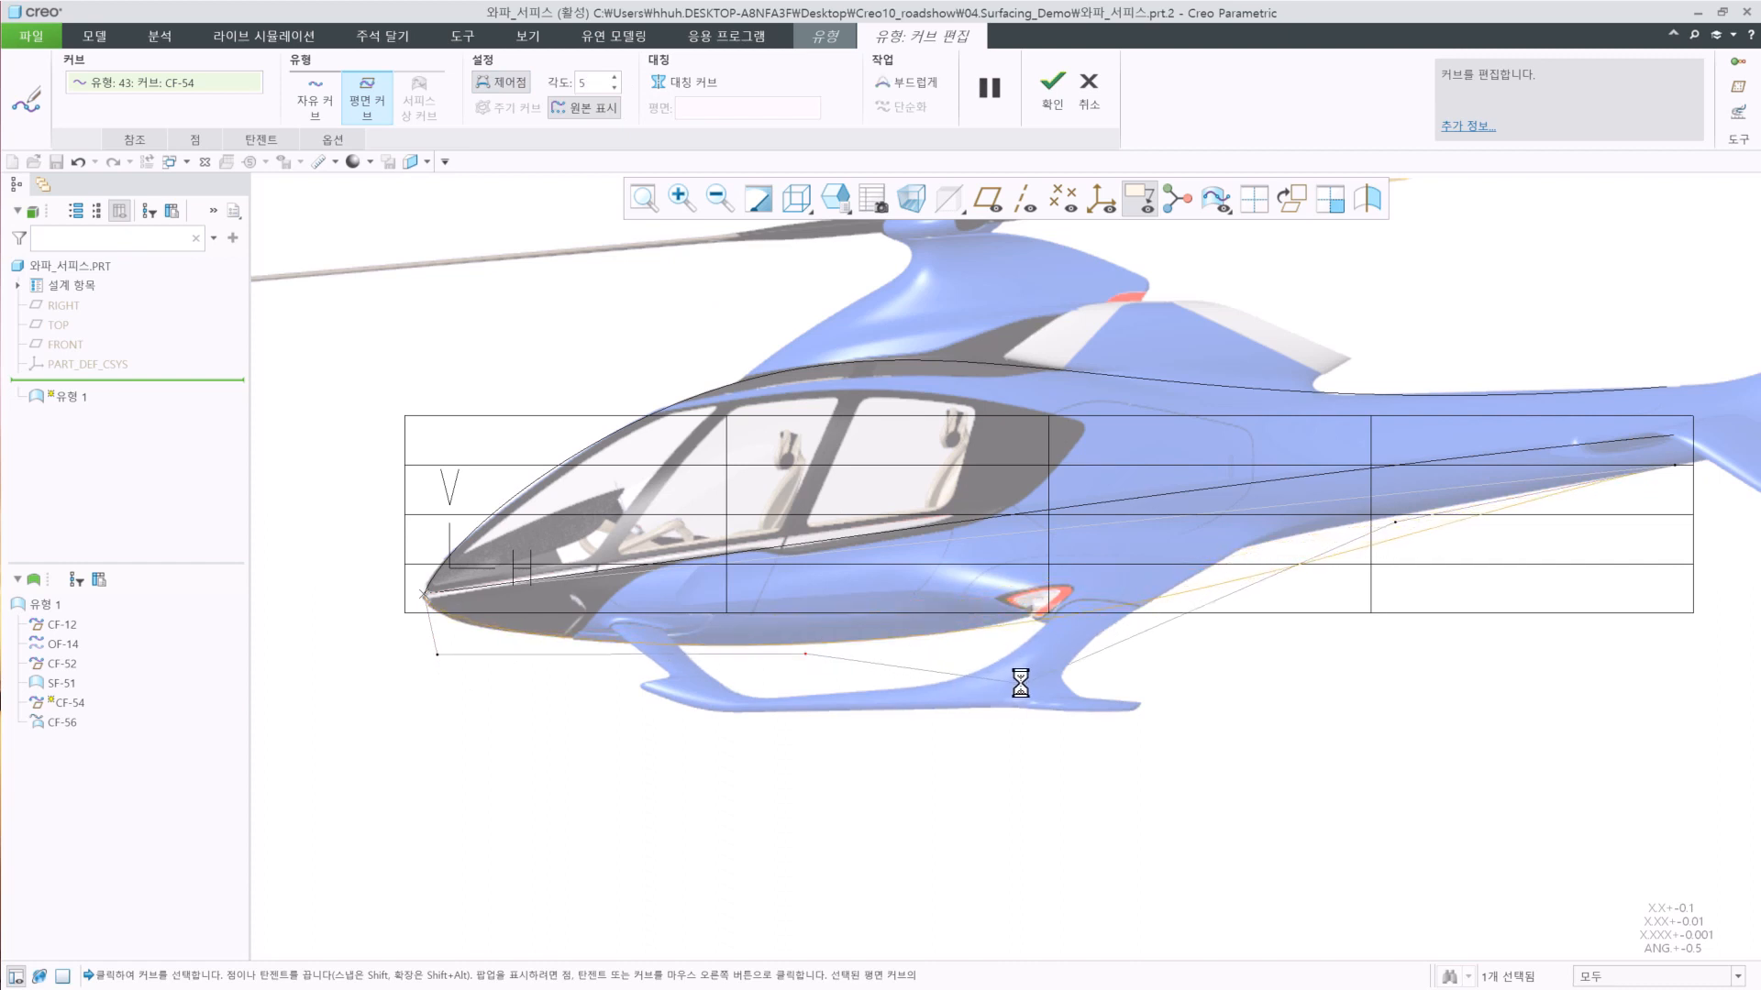
drag(1020, 683, 1040, 659)
drag(1387, 524, 1190, 508)
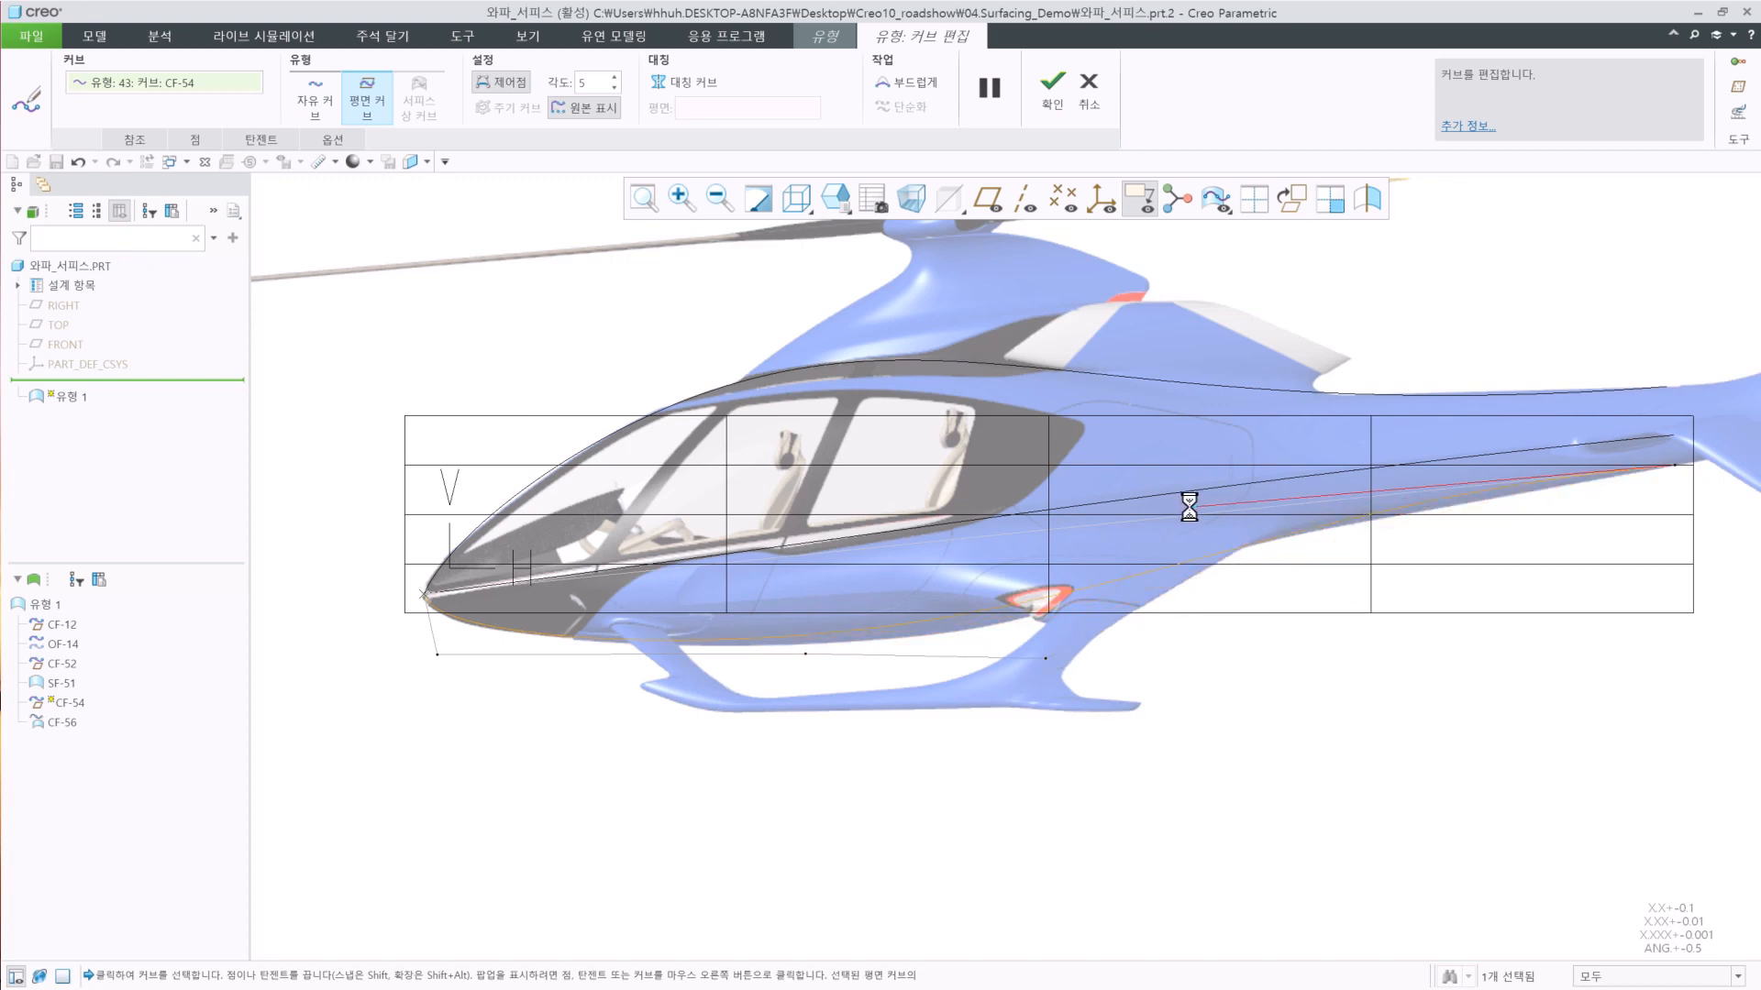
click(1048, 92)
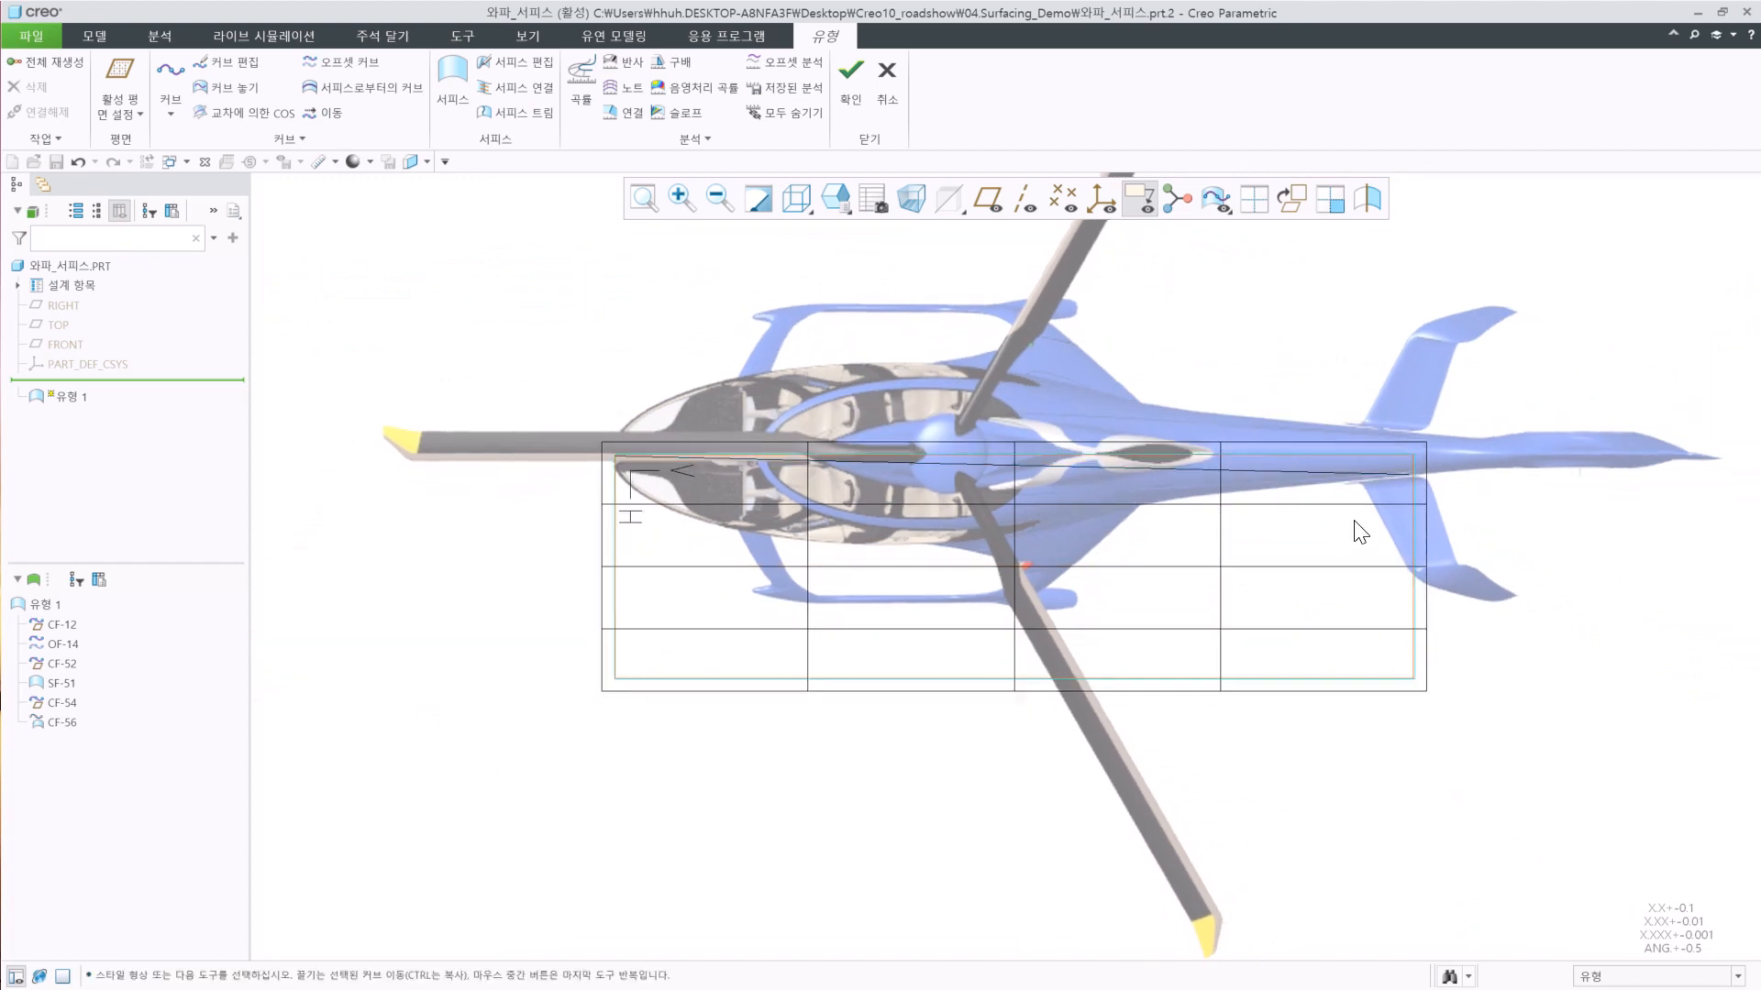
In the top view, edit the curve on the surface and pull its end tangents outward towards the canopy and tail boom outline.
double_click(1384, 471)
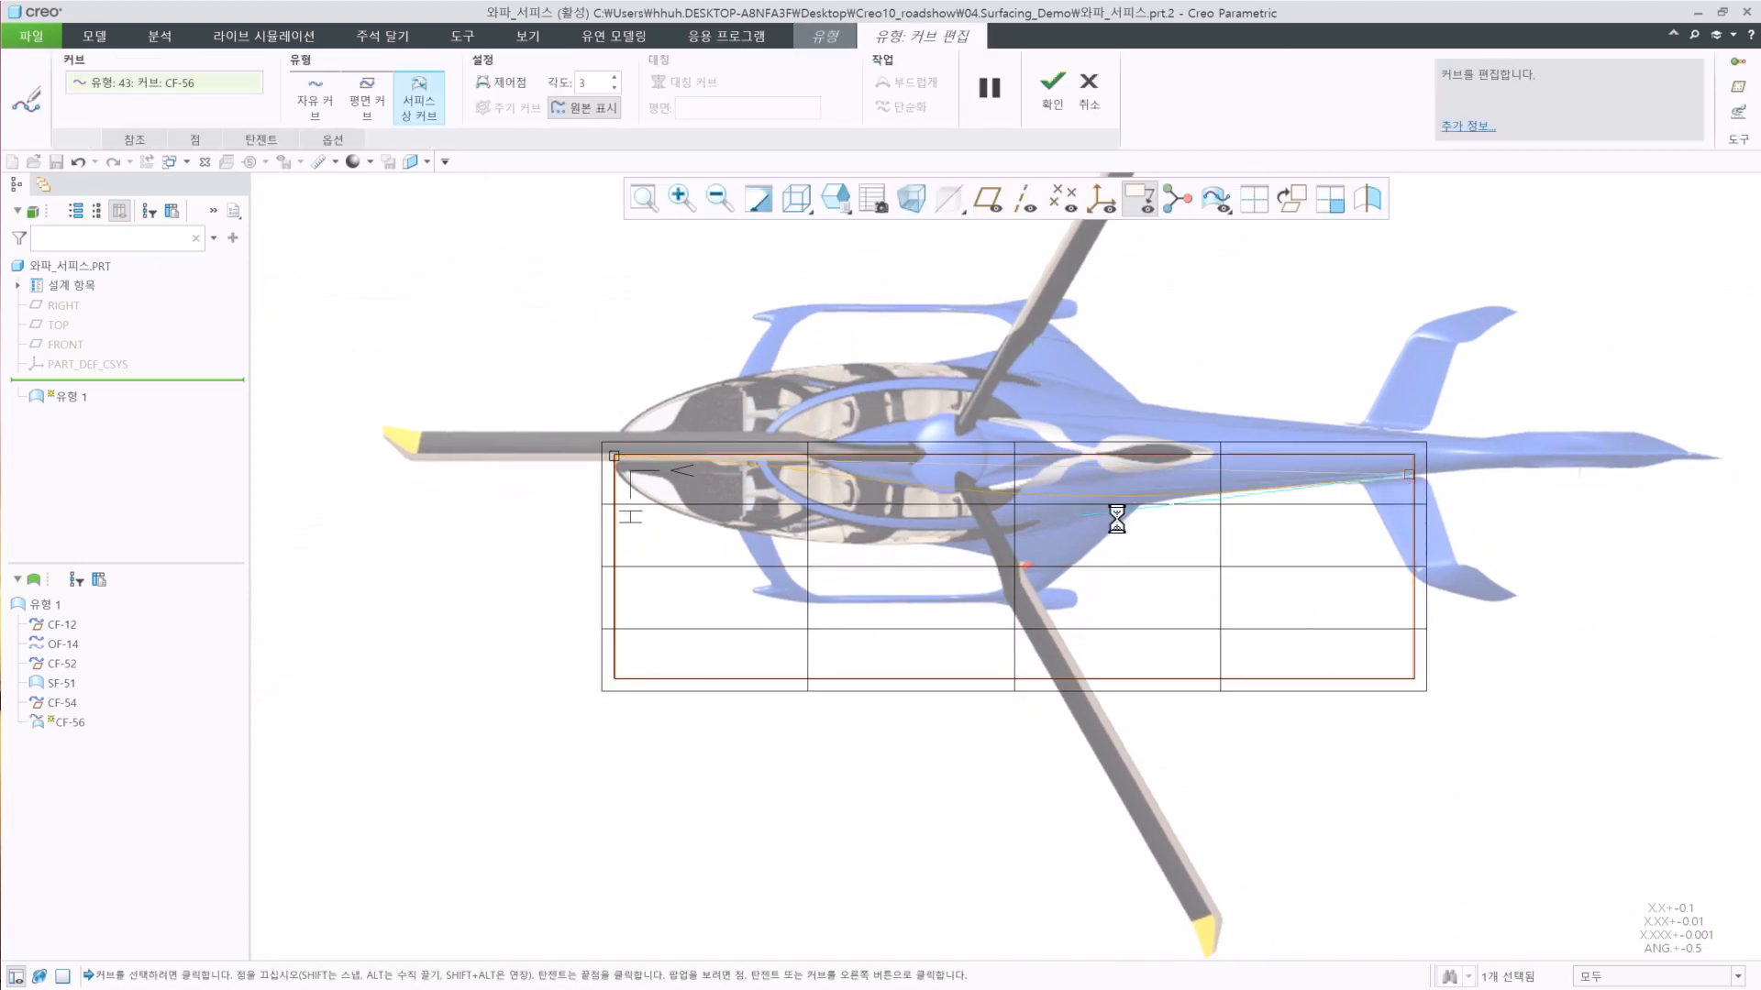
scroll(638, 455, up, 3)
drag(935, 460, 674, 592)
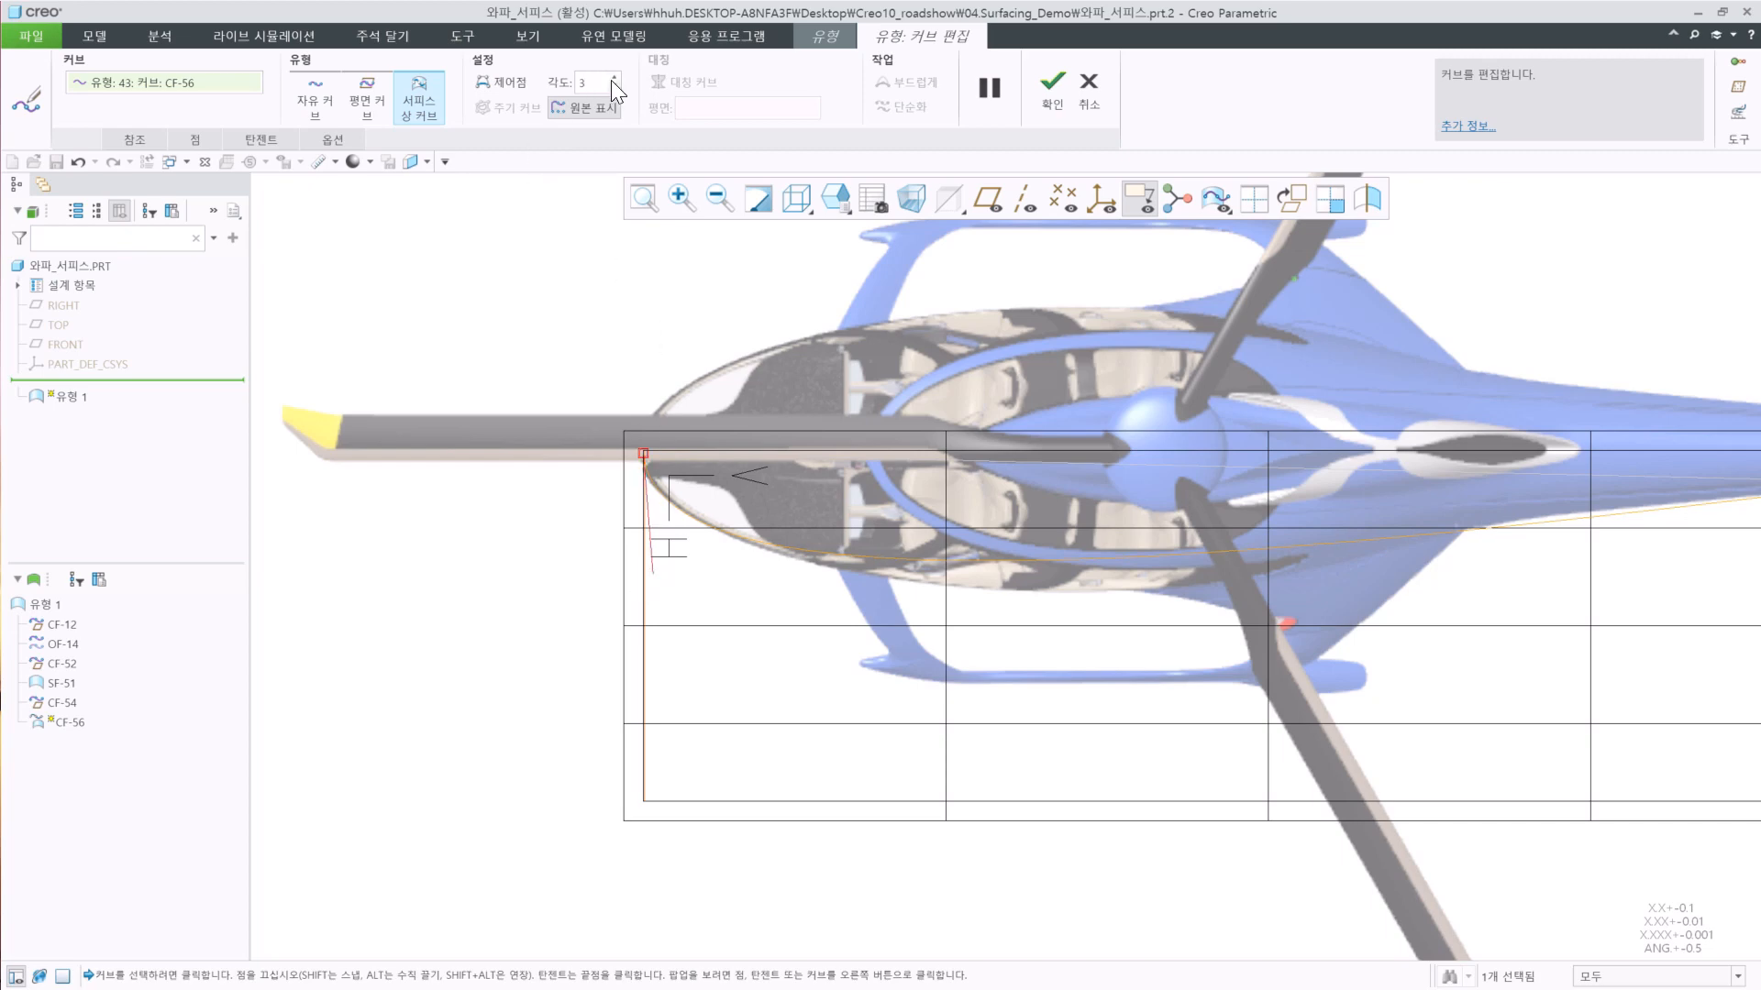
Raise the curve on the surface to degree 4 and move its control points to match the body outline in the top view.
click(500, 81)
drag(1369, 547, 1344, 585)
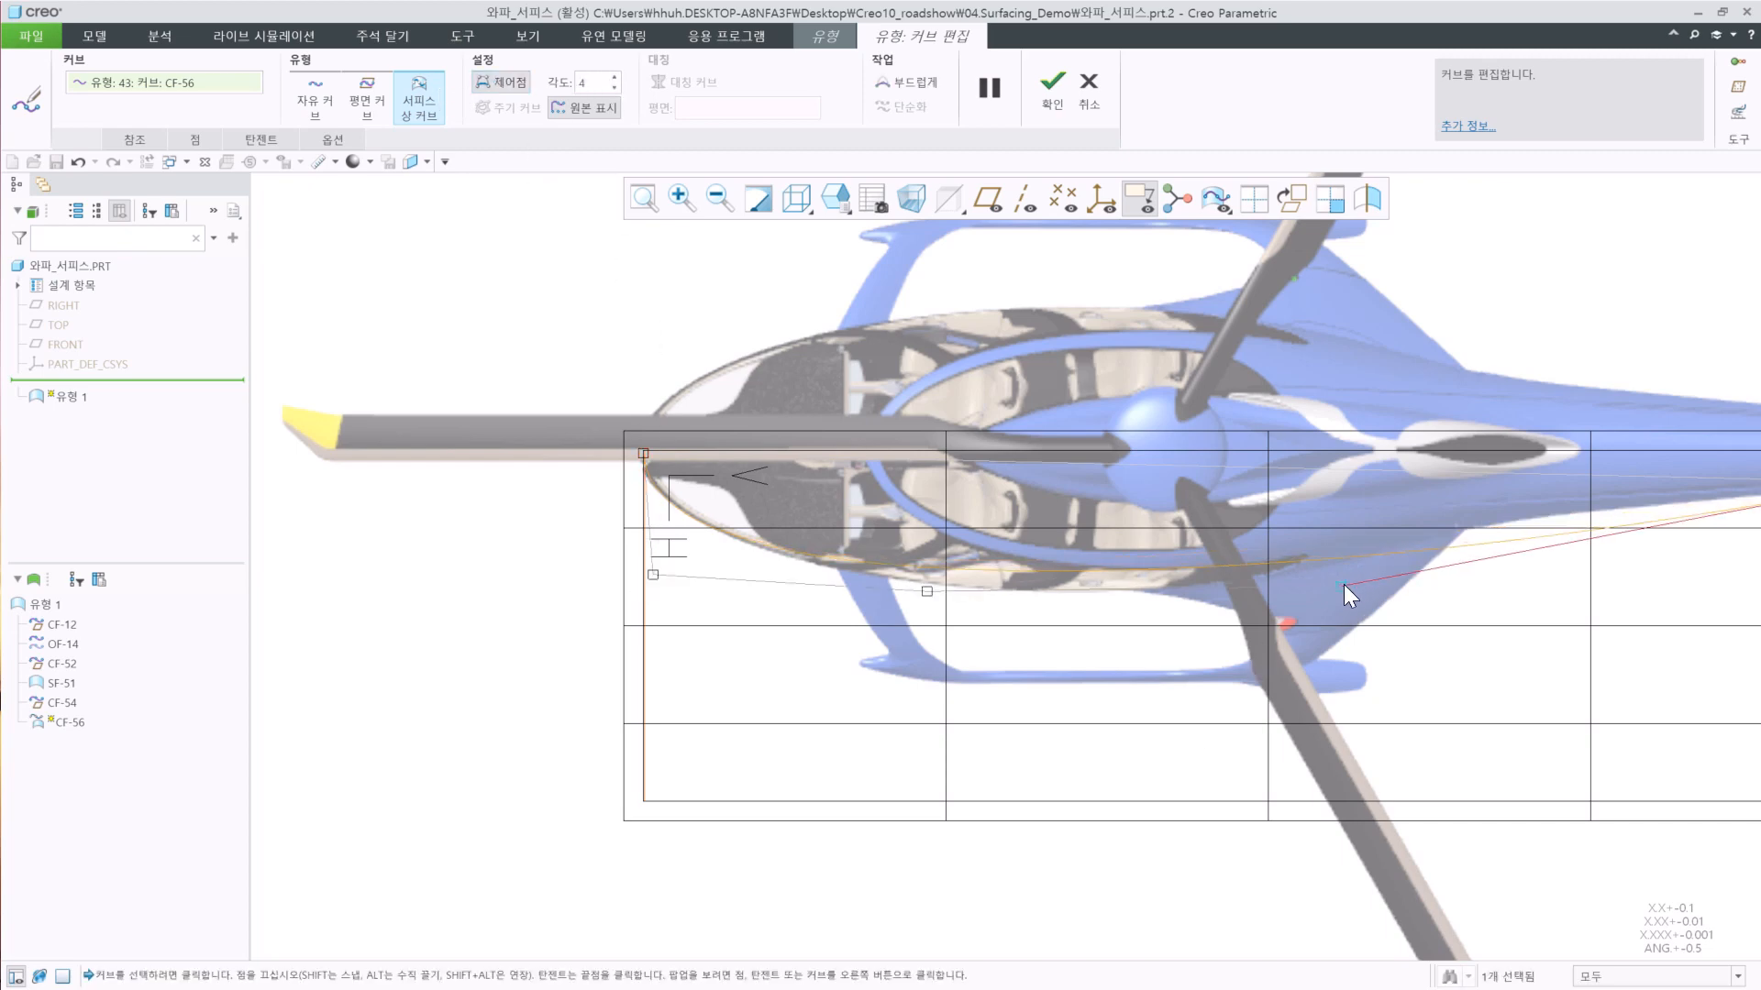
drag(926, 605, 997, 633)
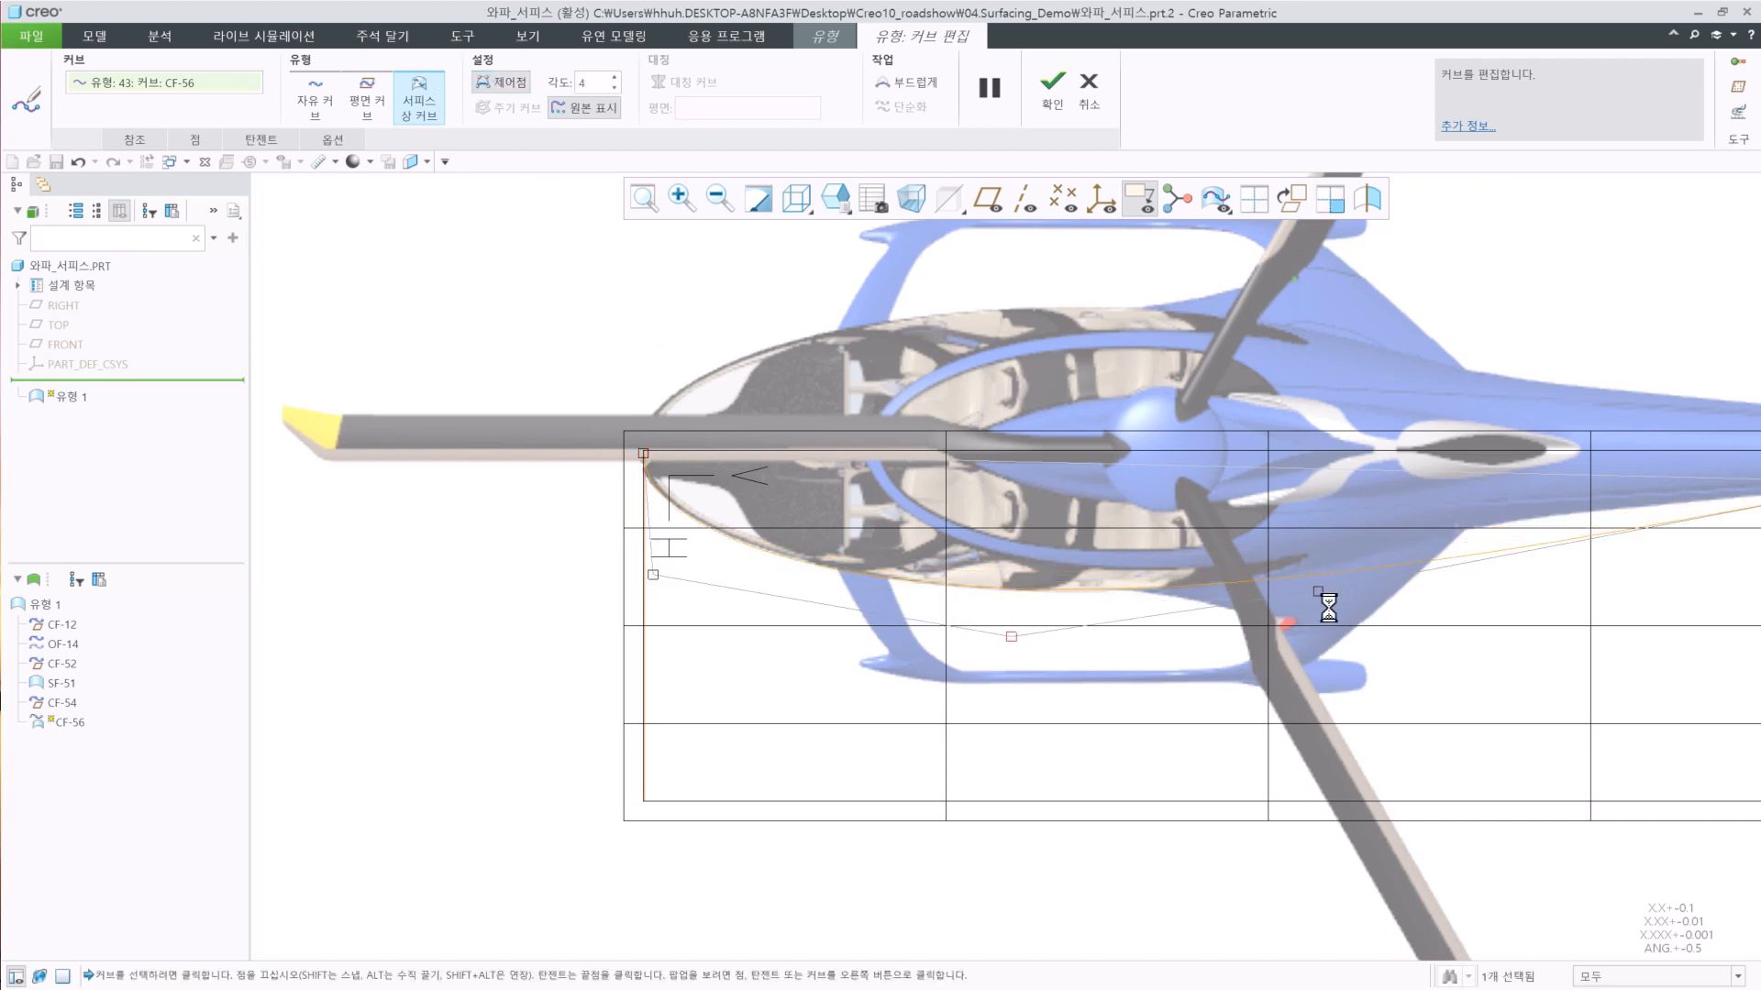
drag(1323, 585, 1341, 541)
scroll(957, 670, down, 3)
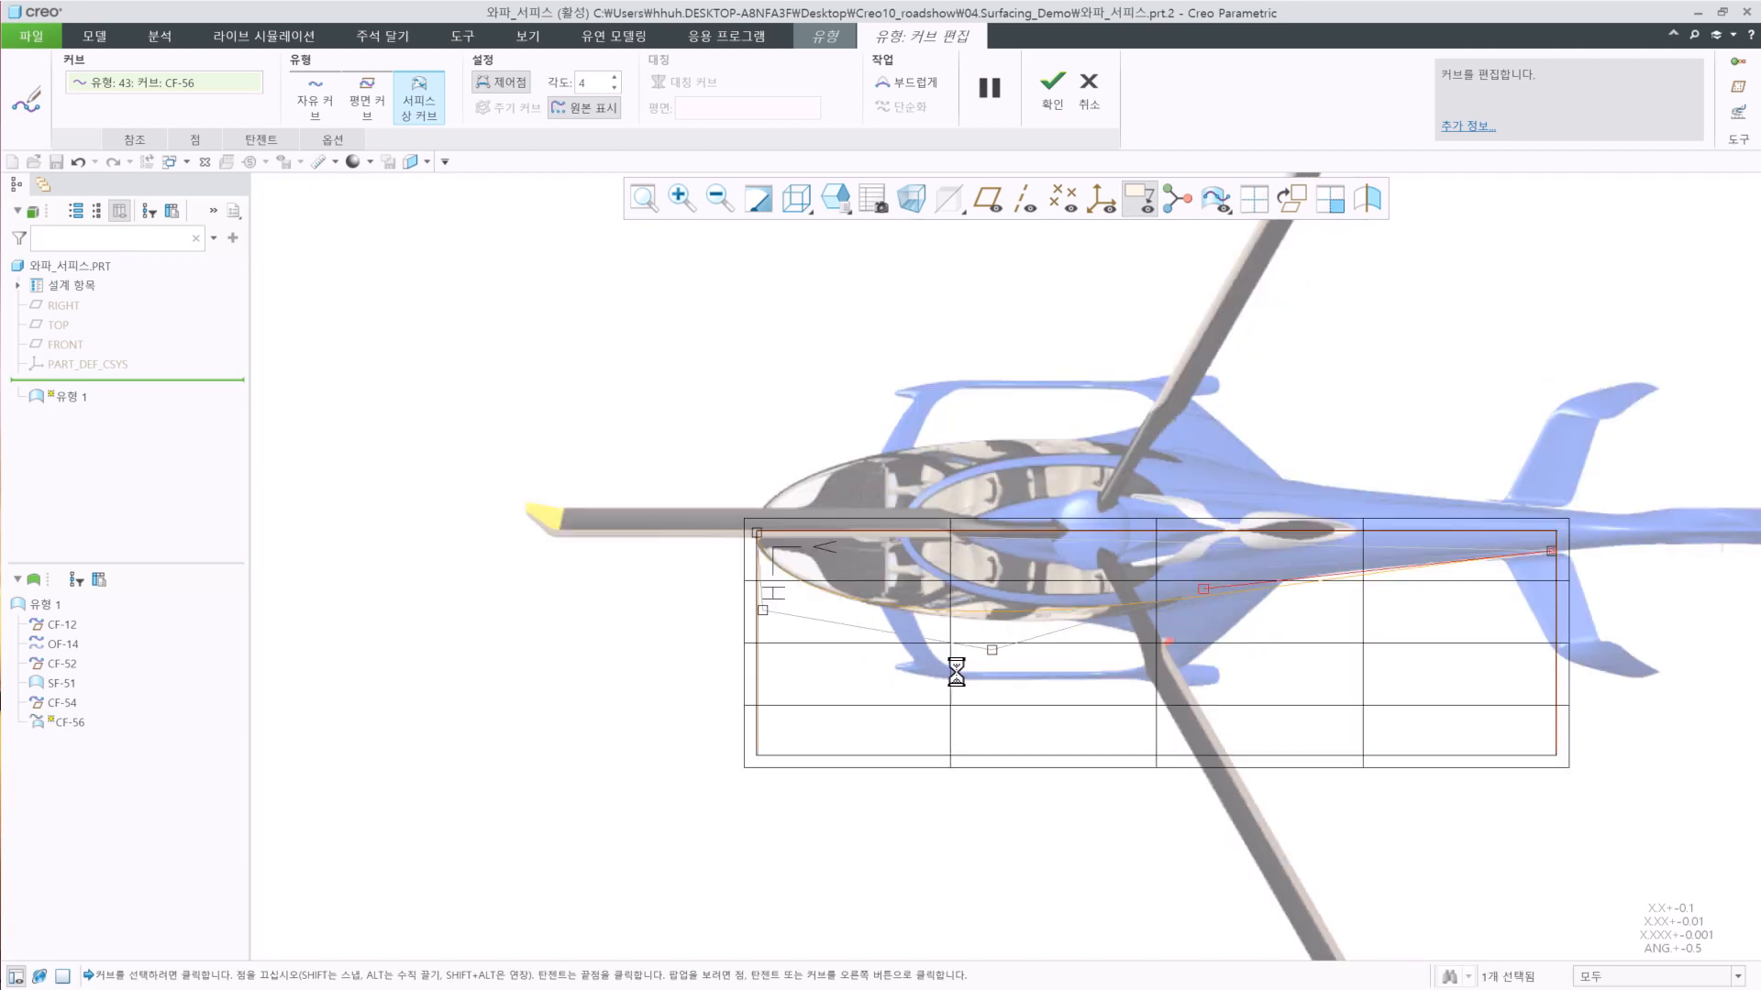
drag(985, 654, 988, 680)
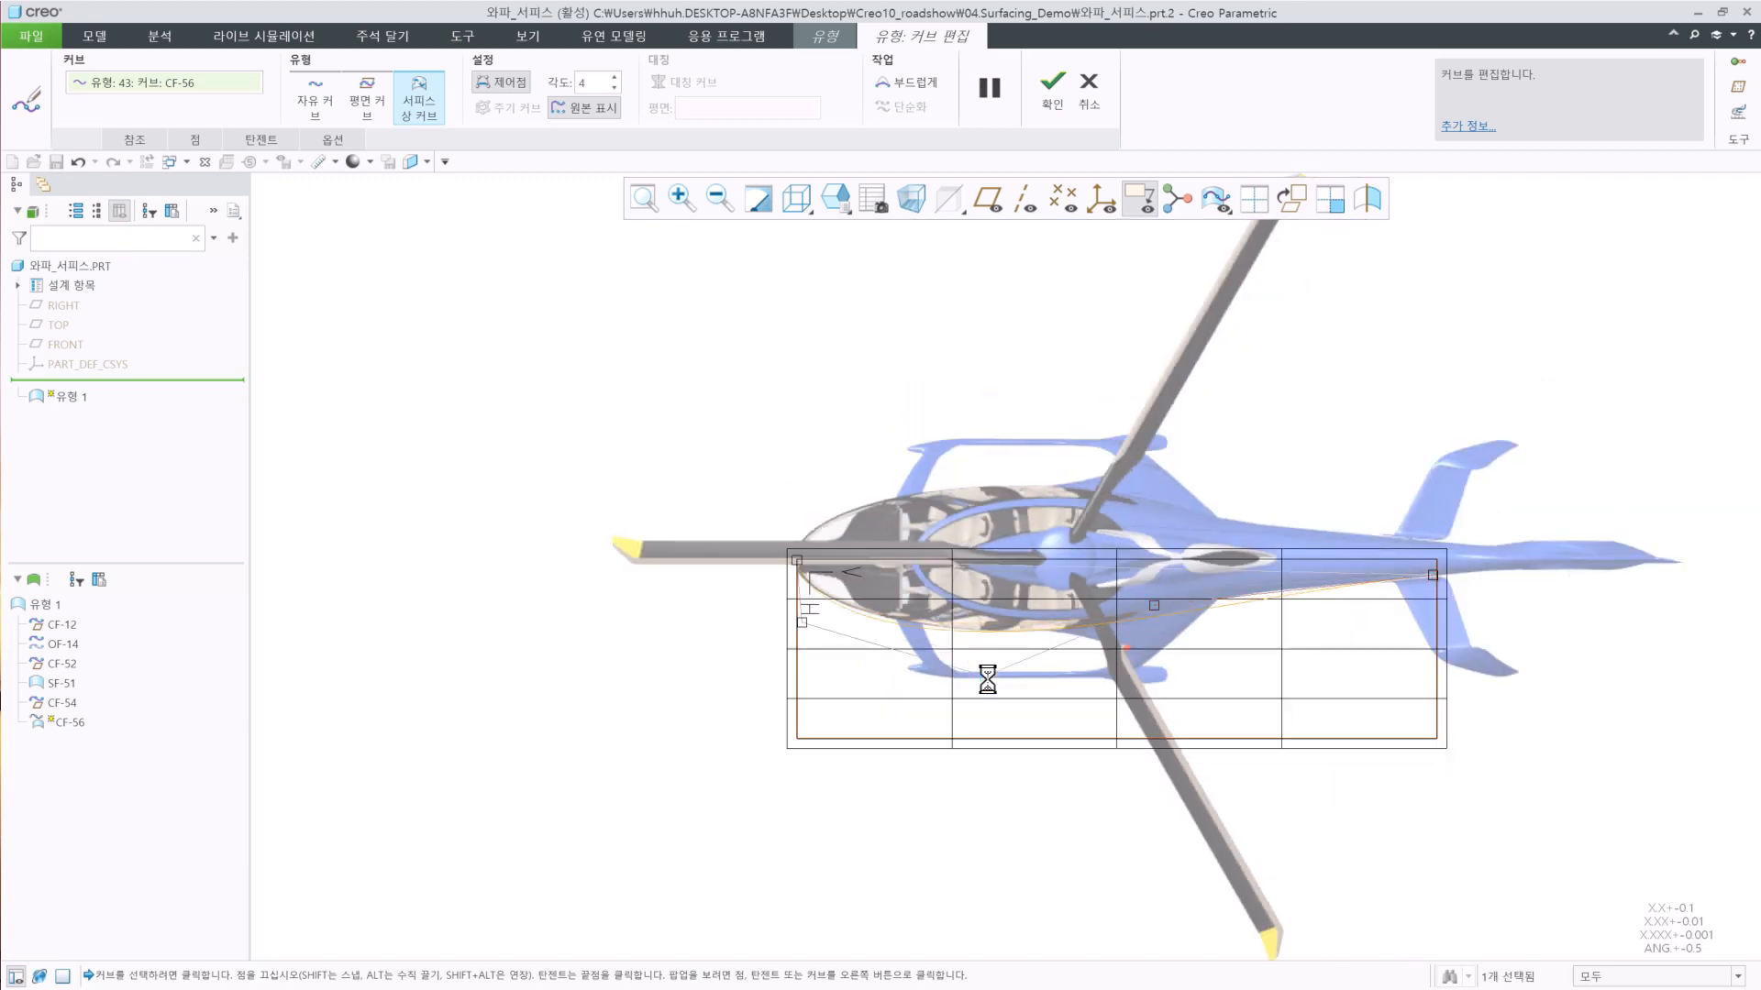
click(1046, 97)
Create two free curves across the tail boom end, linking the side curve's end to the upper and lower planar curves.
middle_drag(1173, 623, 1015, 503)
scroll(1391, 459, down, 5)
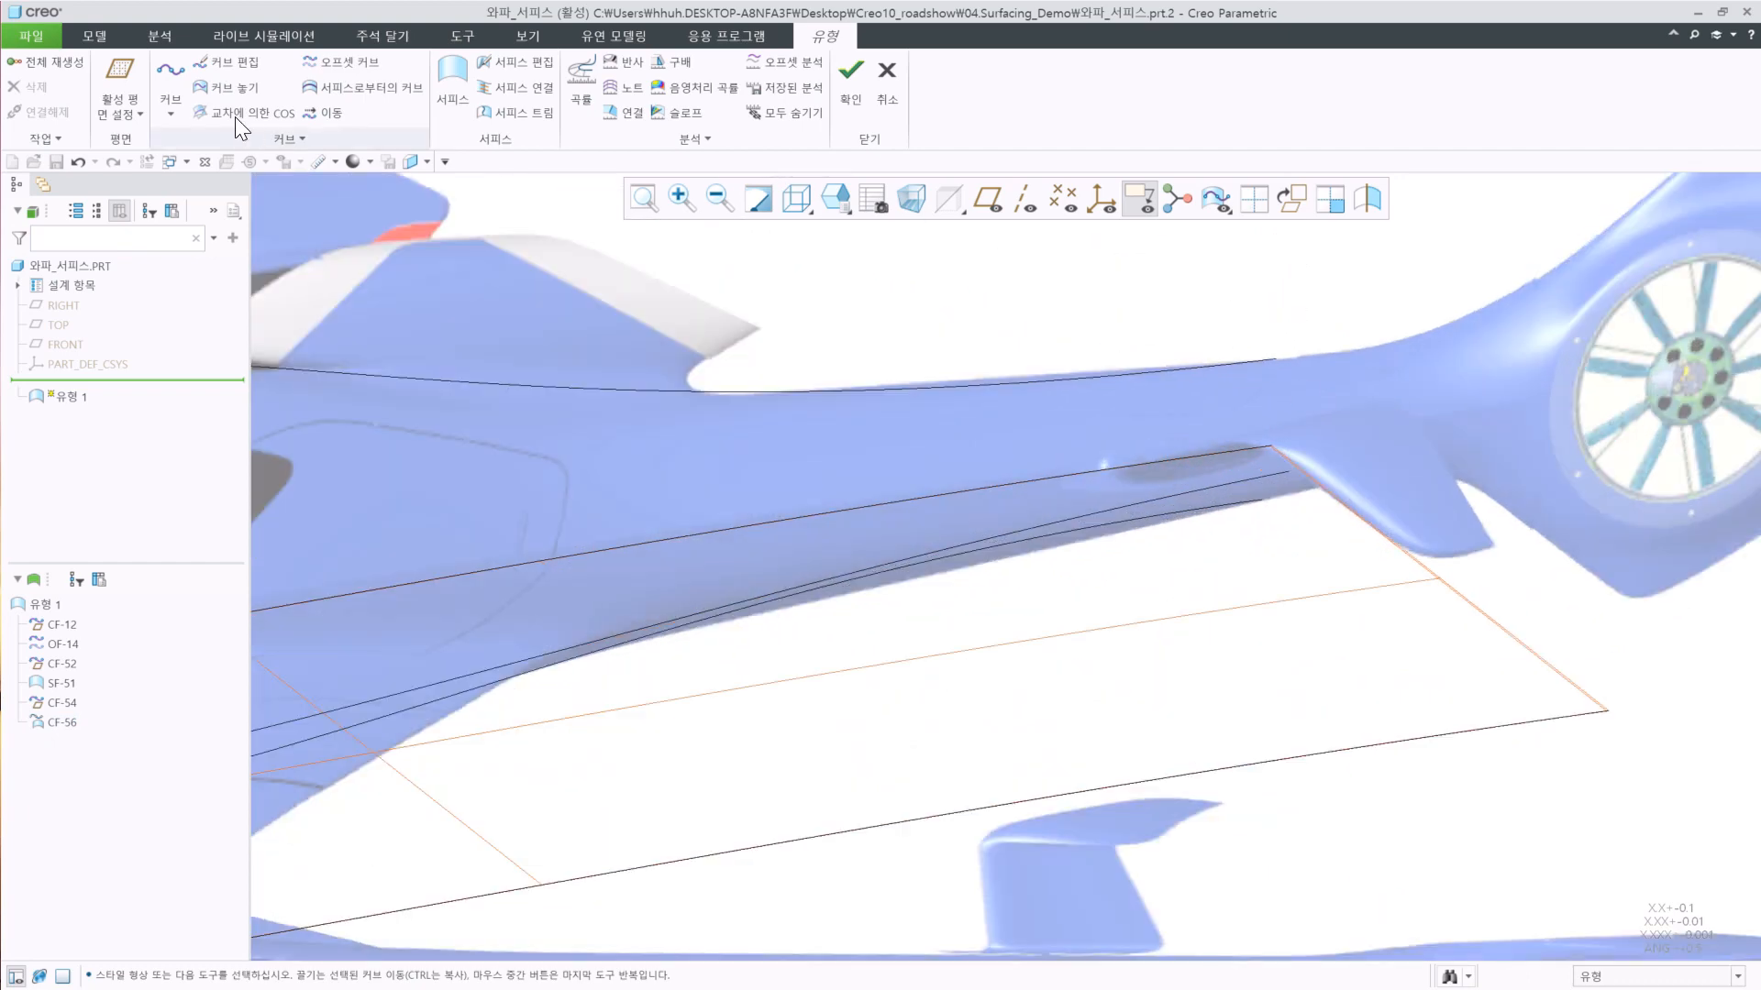
click(170, 83)
scroll(1172, 335, down, 3)
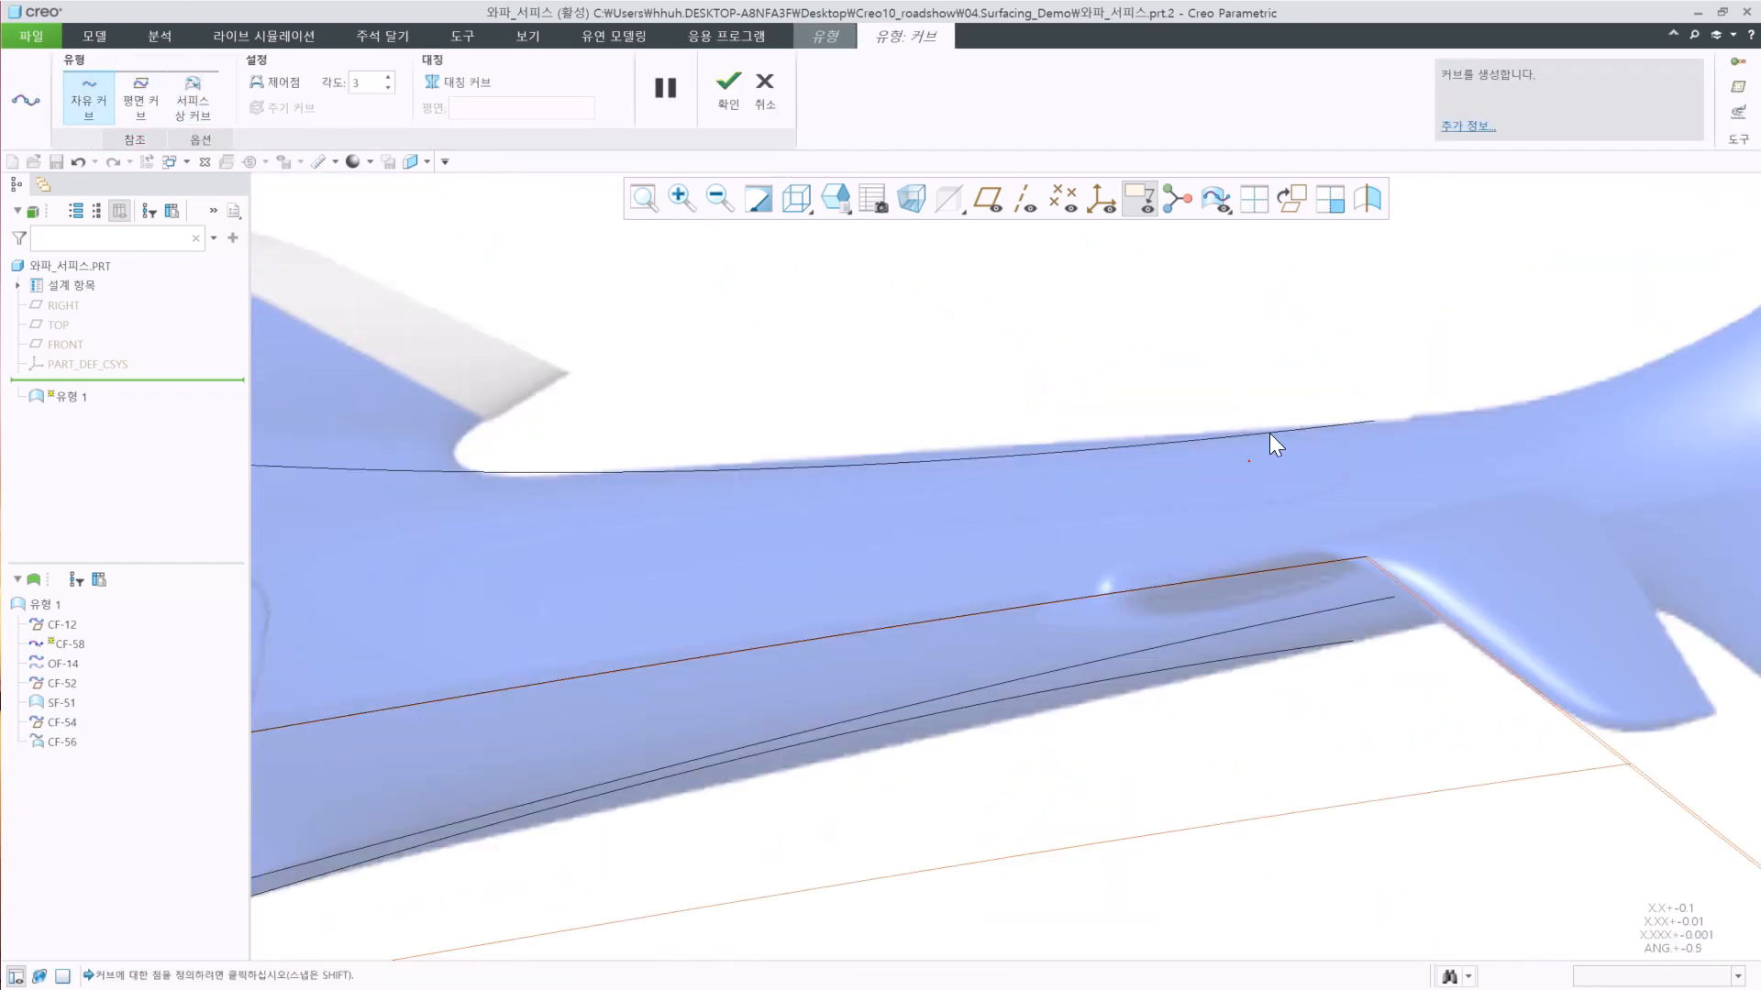
click(1374, 421)
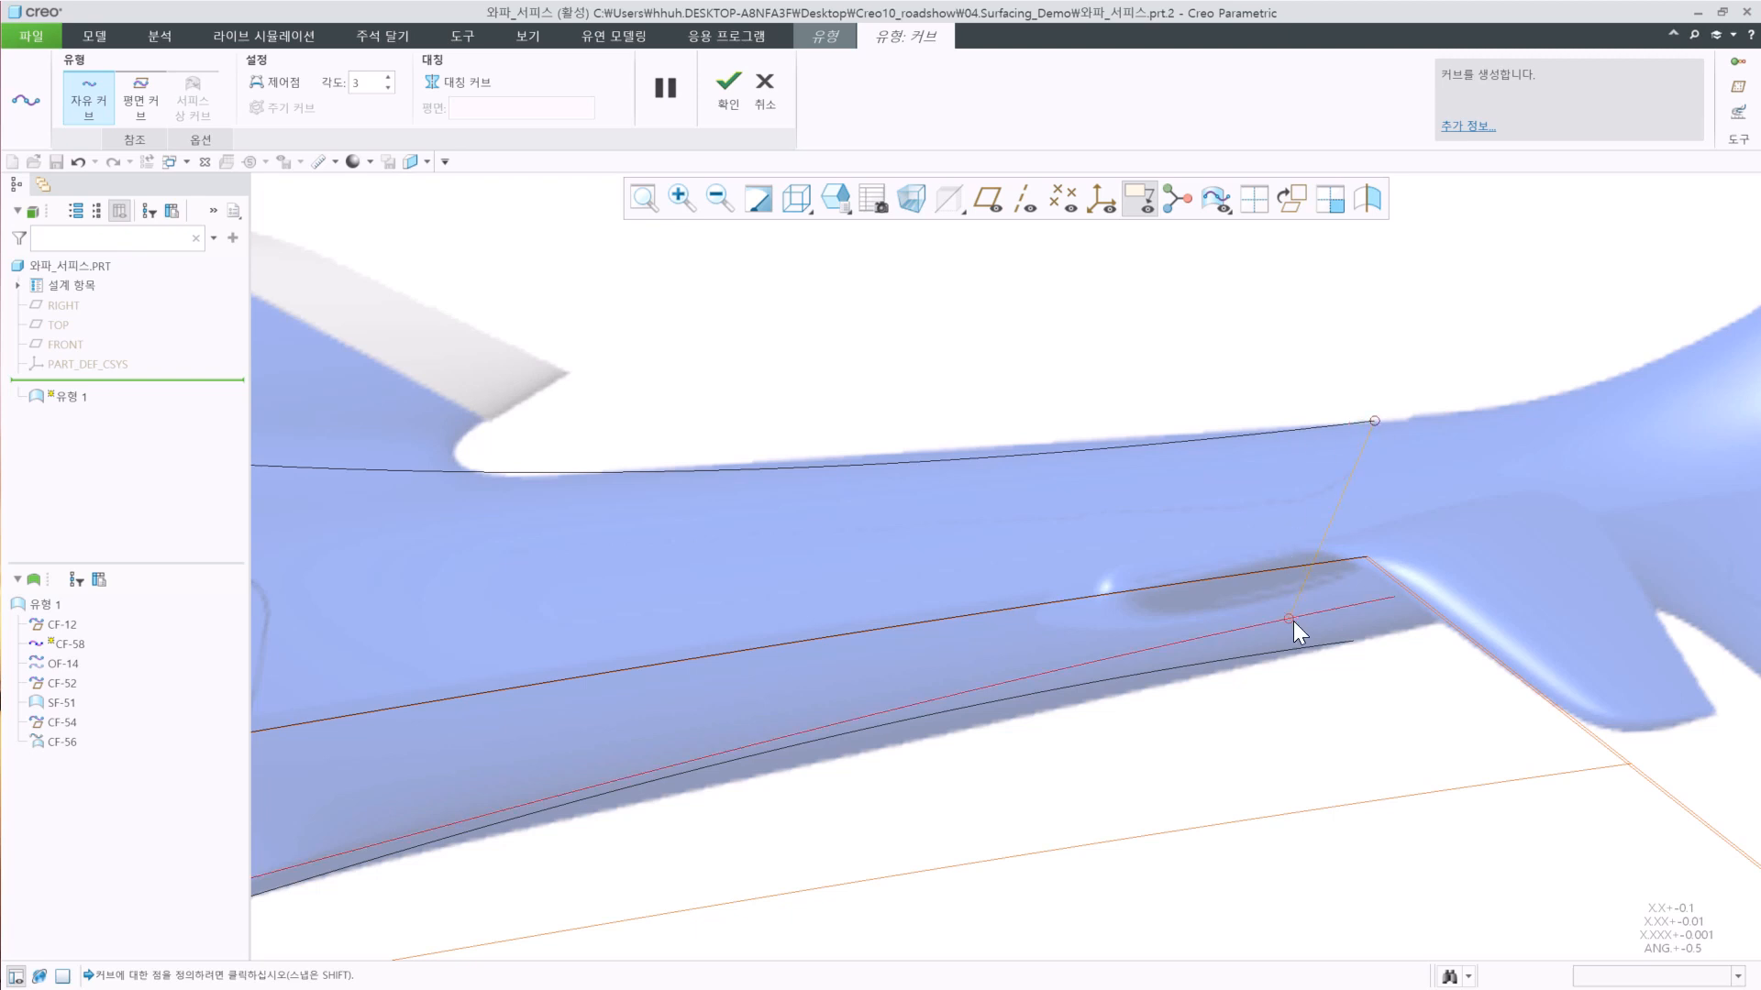
middle_click(1291, 702)
click(1353, 641)
click(1392, 596)
Constrain both tail section curves normal to the FRONT plane at their ends on the upper and lower planar curves.
double_click(1374, 427)
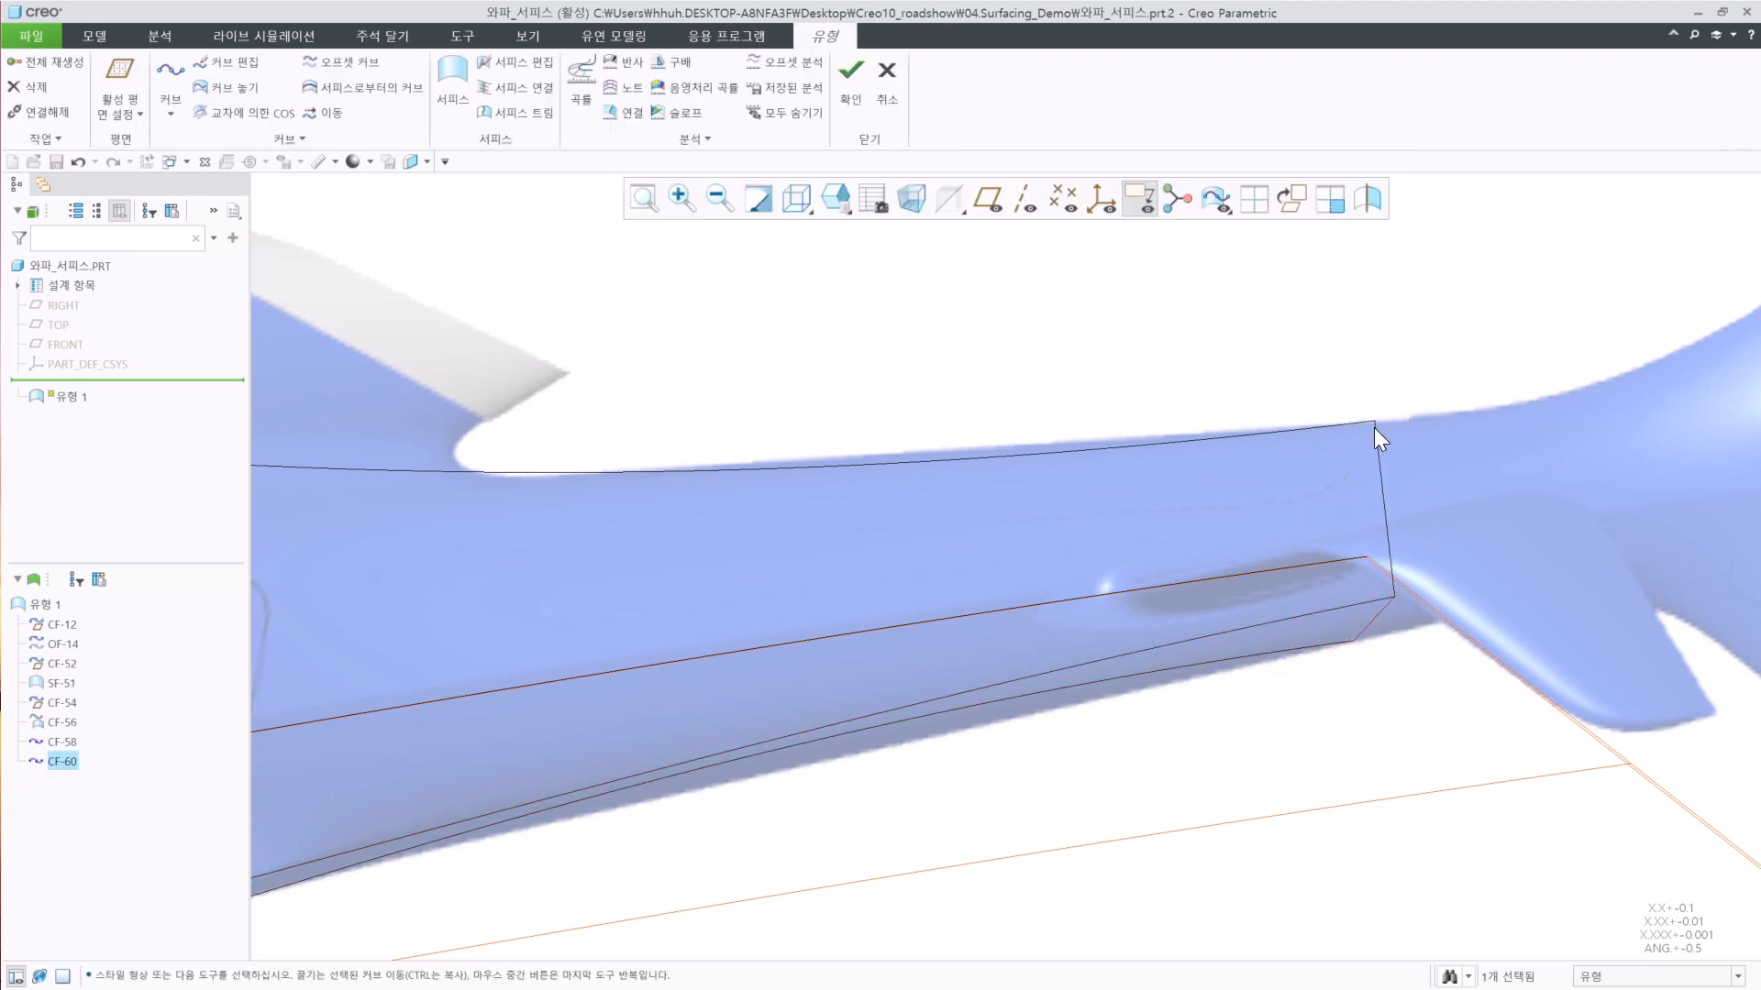
right_click(1392, 487)
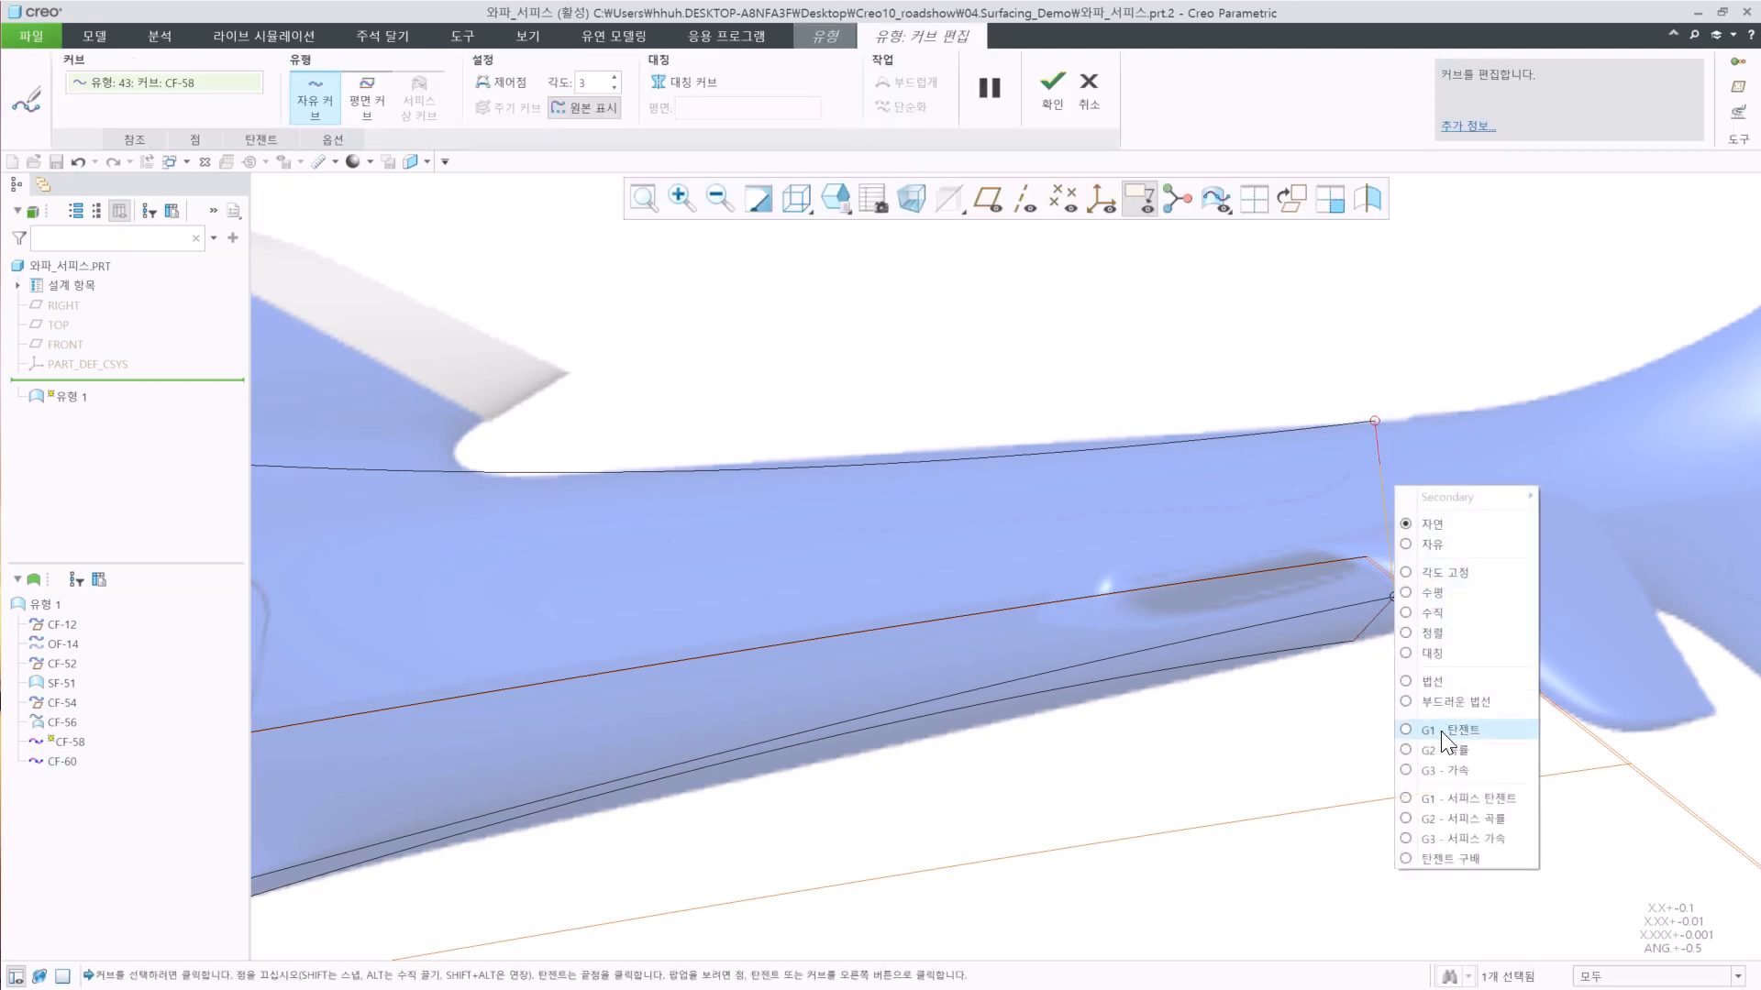
click(1440, 730)
click(55, 346)
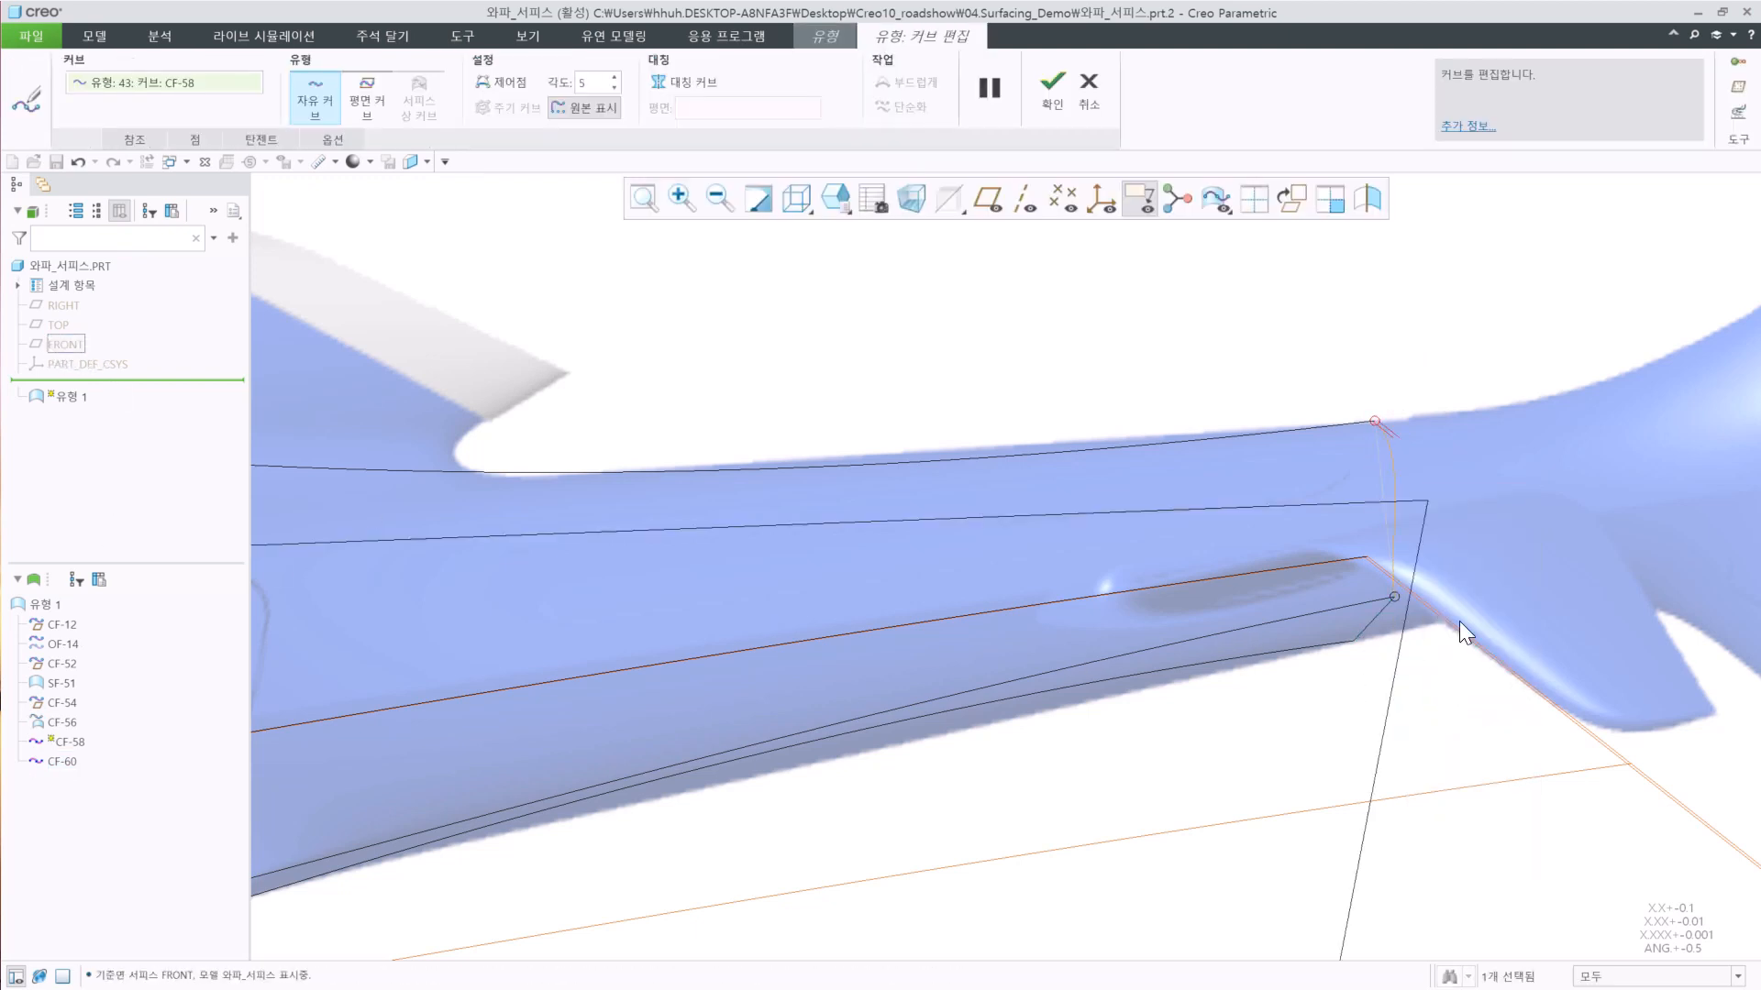
click(1356, 640)
right_click(1353, 640)
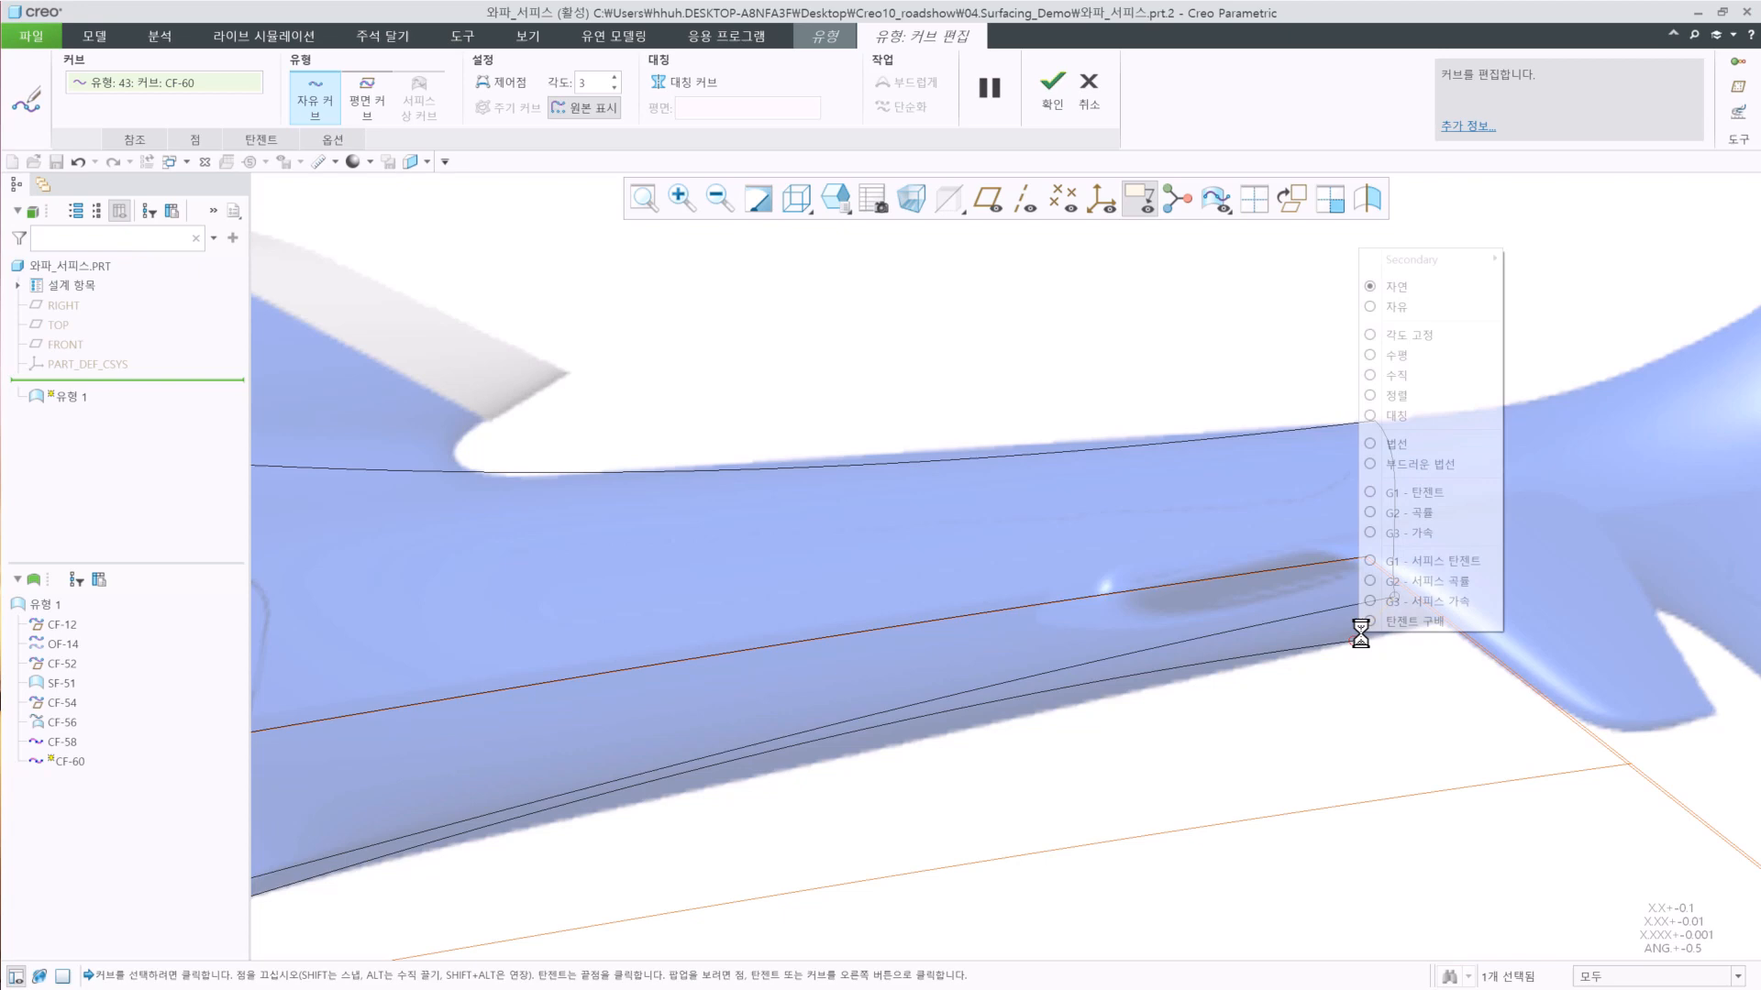
click(1391, 475)
click(68, 349)
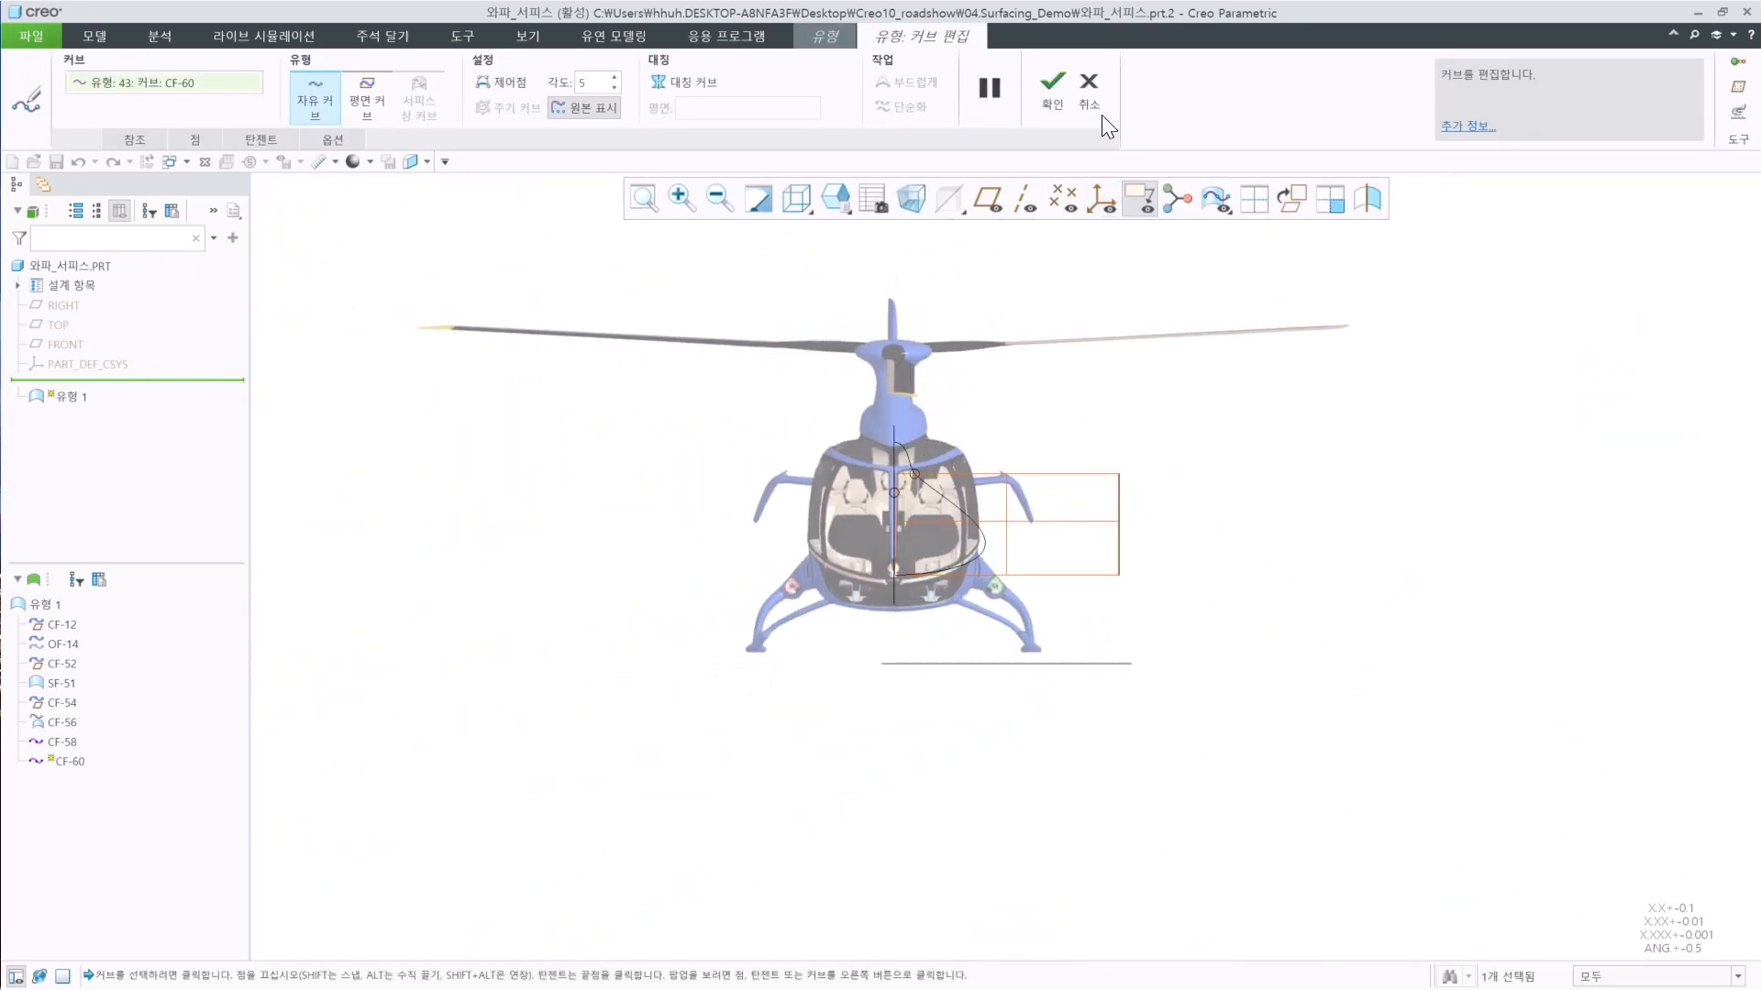
click(1102, 110)
Pull the side-end tangents of the two tail section curves towards vertical so they meet in a smooth rounded profile.
scroll(895, 530, down, 5)
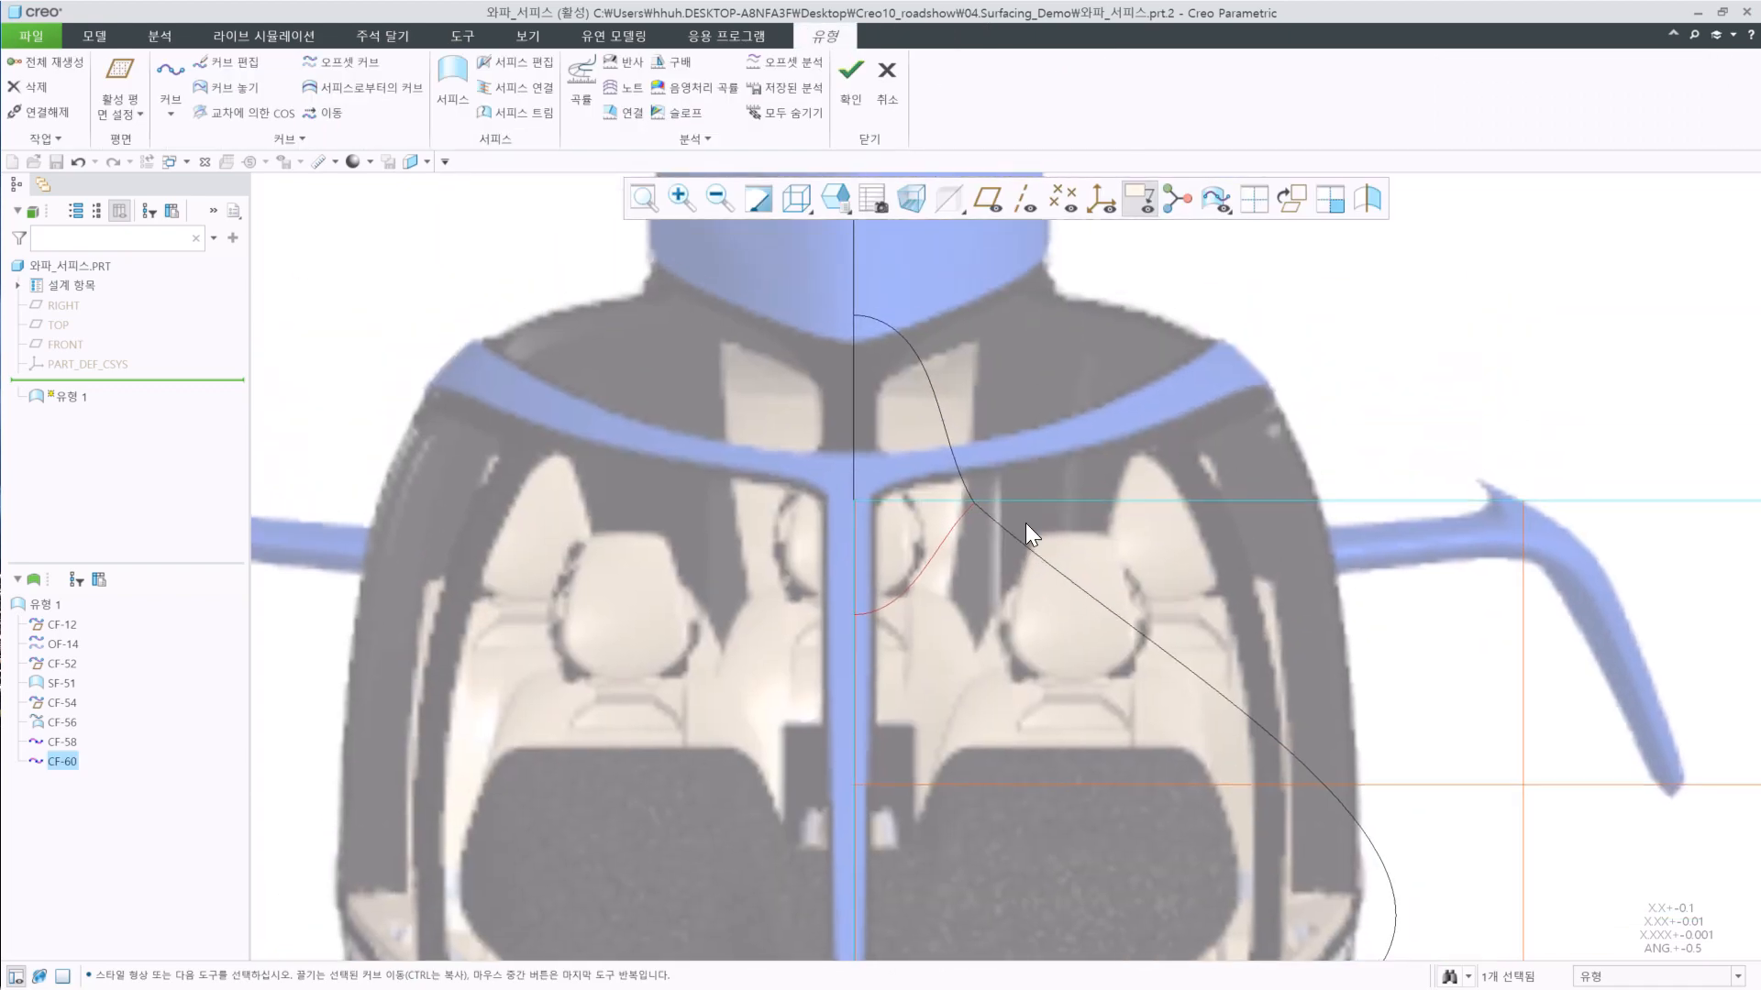
double_click(966, 492)
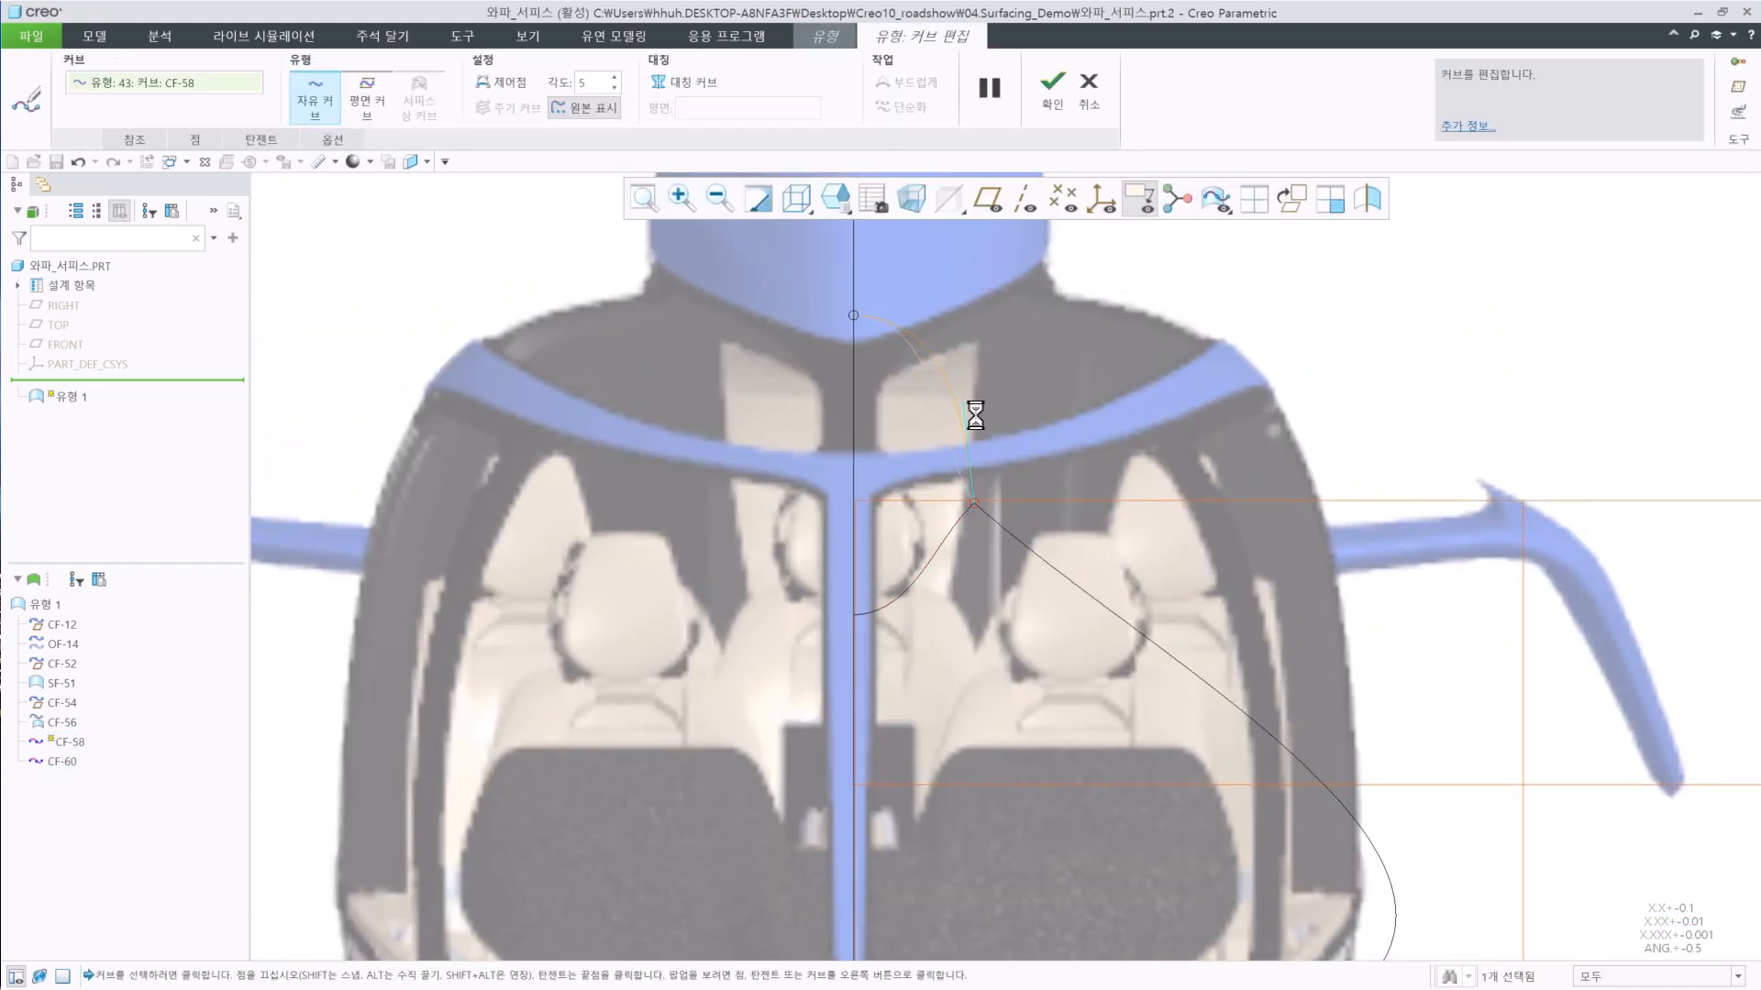
click(955, 530)
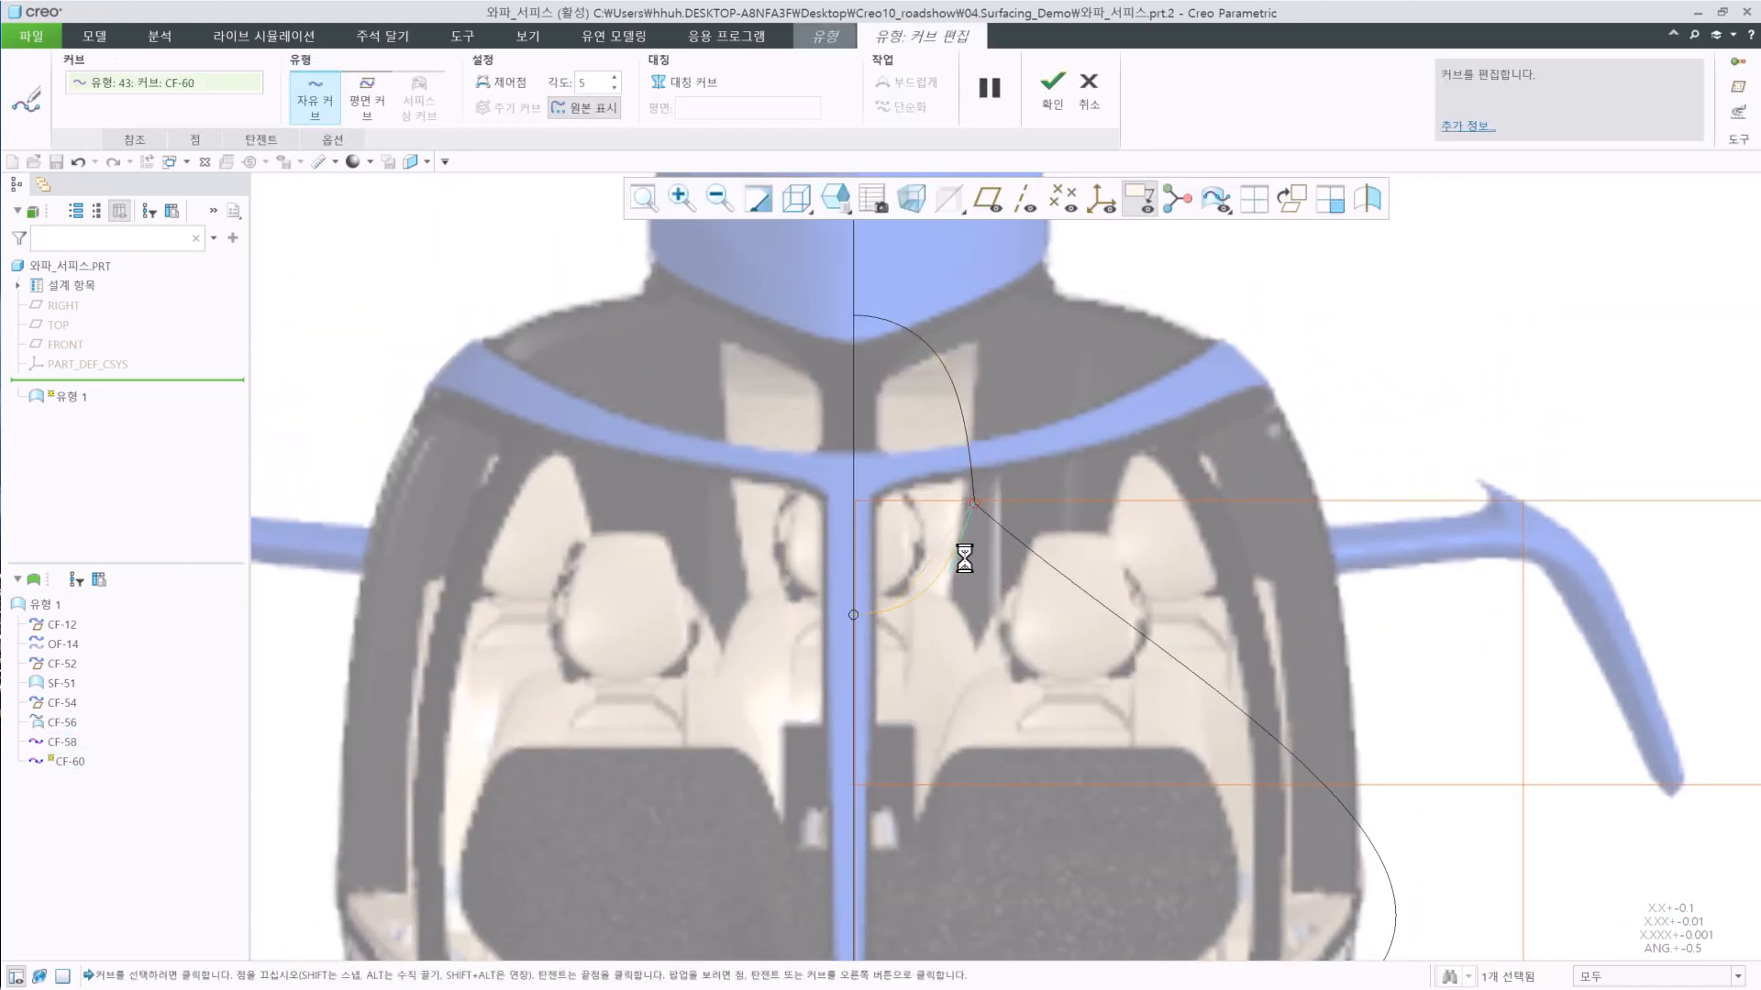
click(973, 478)
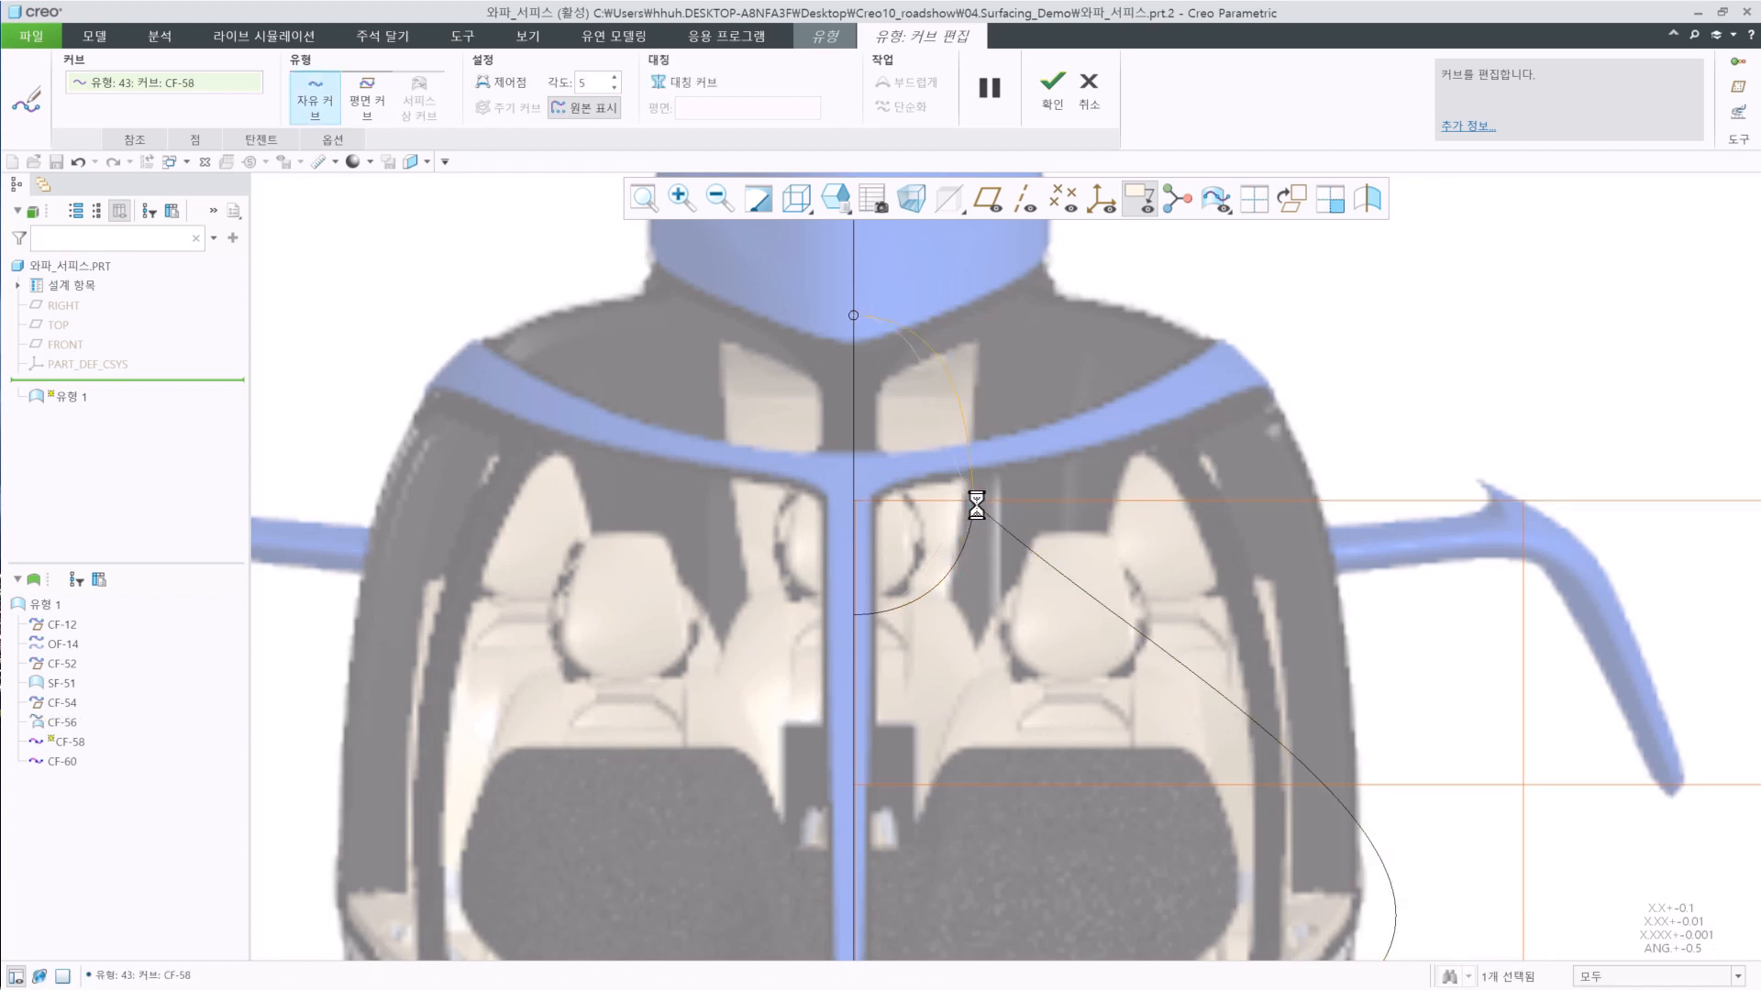
click(1052, 89)
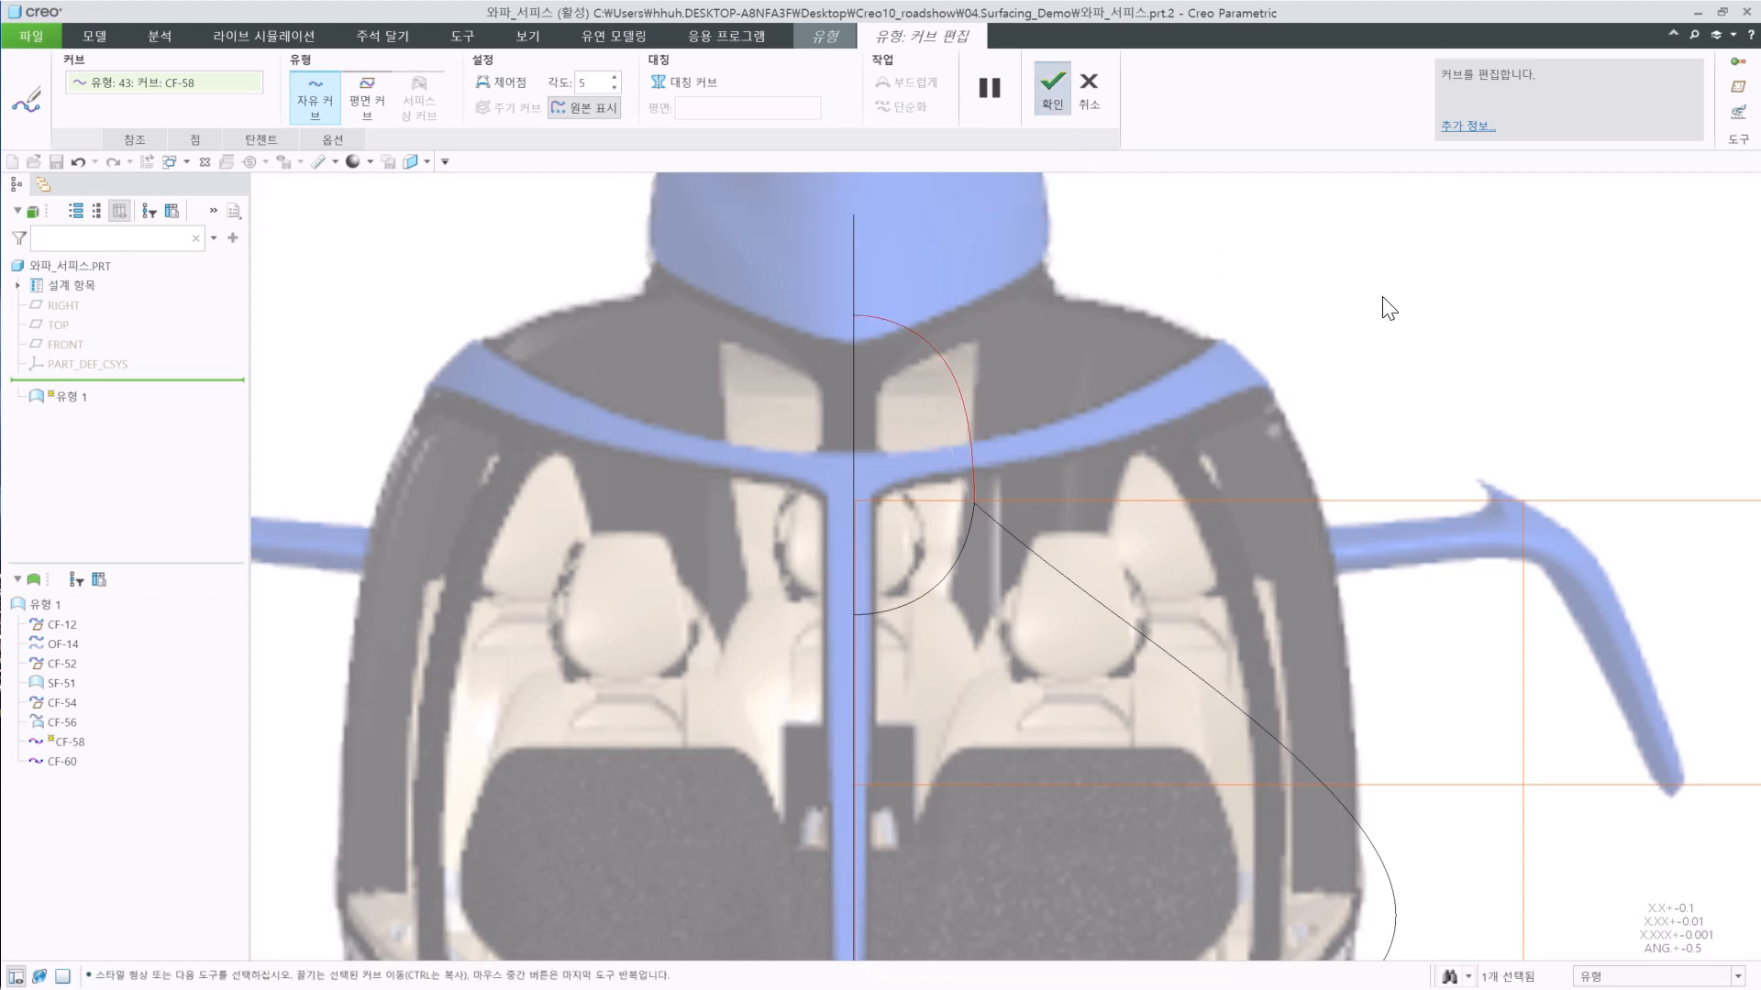
Copy the upper and lower tail section curves forward along the body to the cabin area behind the windshield.
scroll(990, 431, up, 5)
middle_drag(956, 545, 1541, 312)
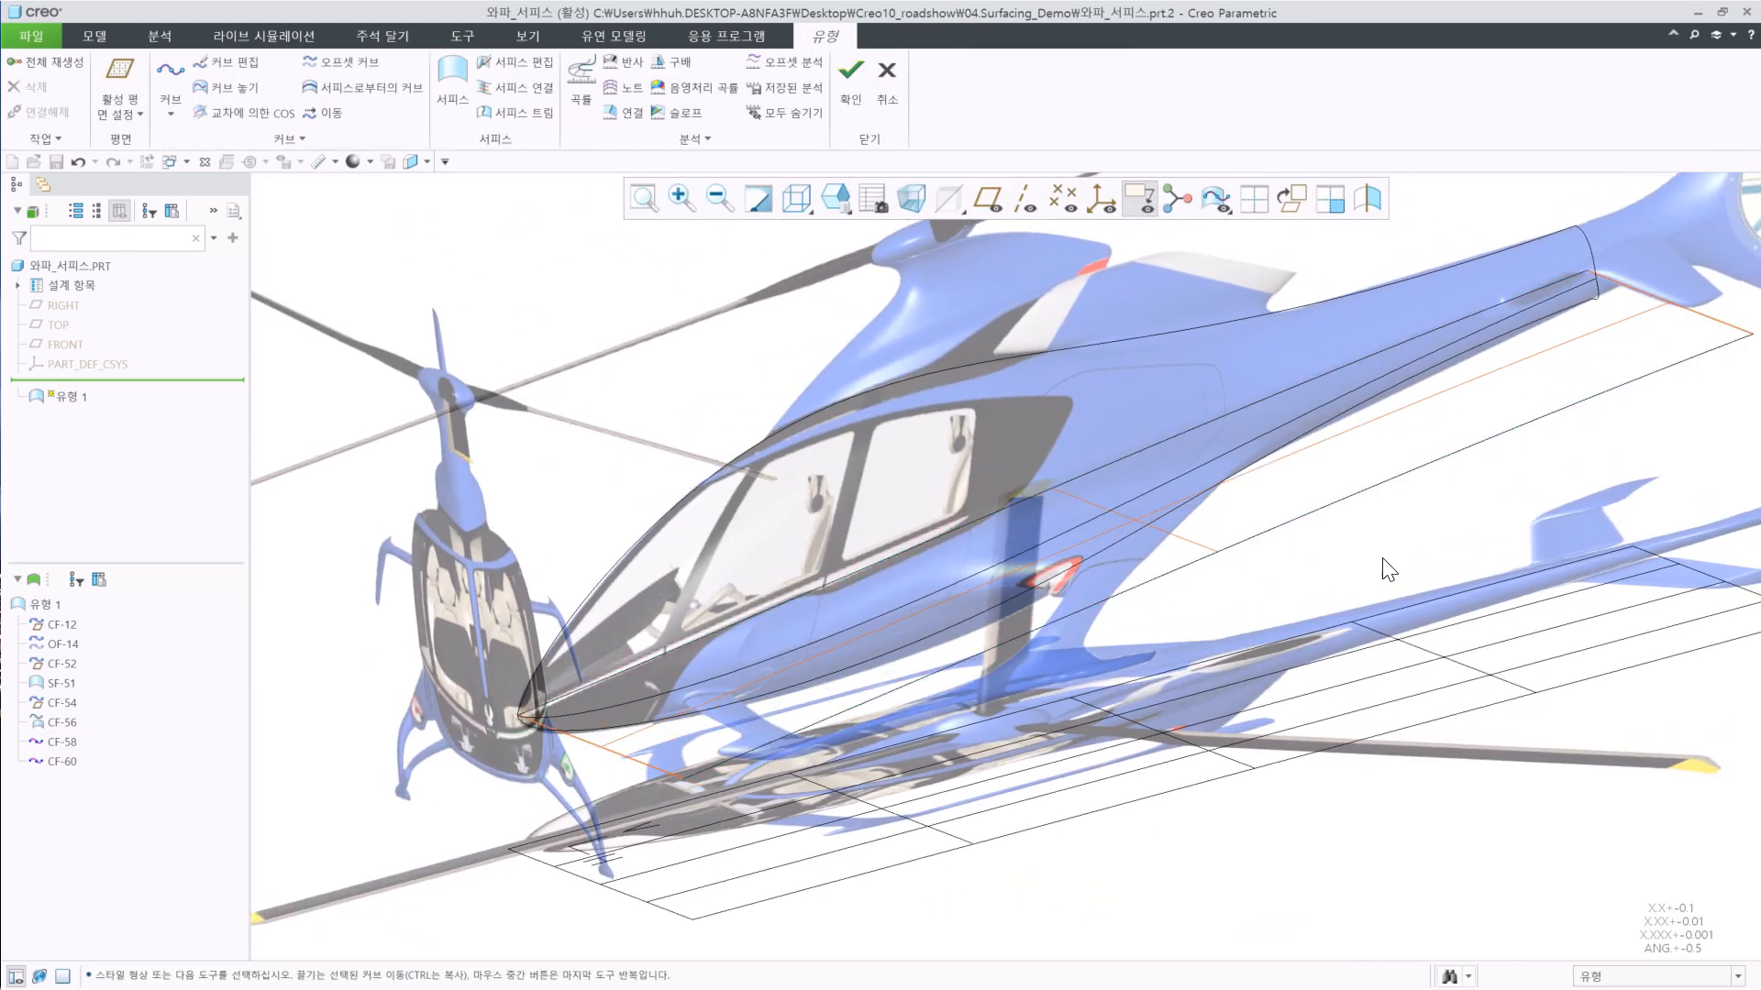
click(1582, 237)
ctrl+drag(828, 564, 796, 577)
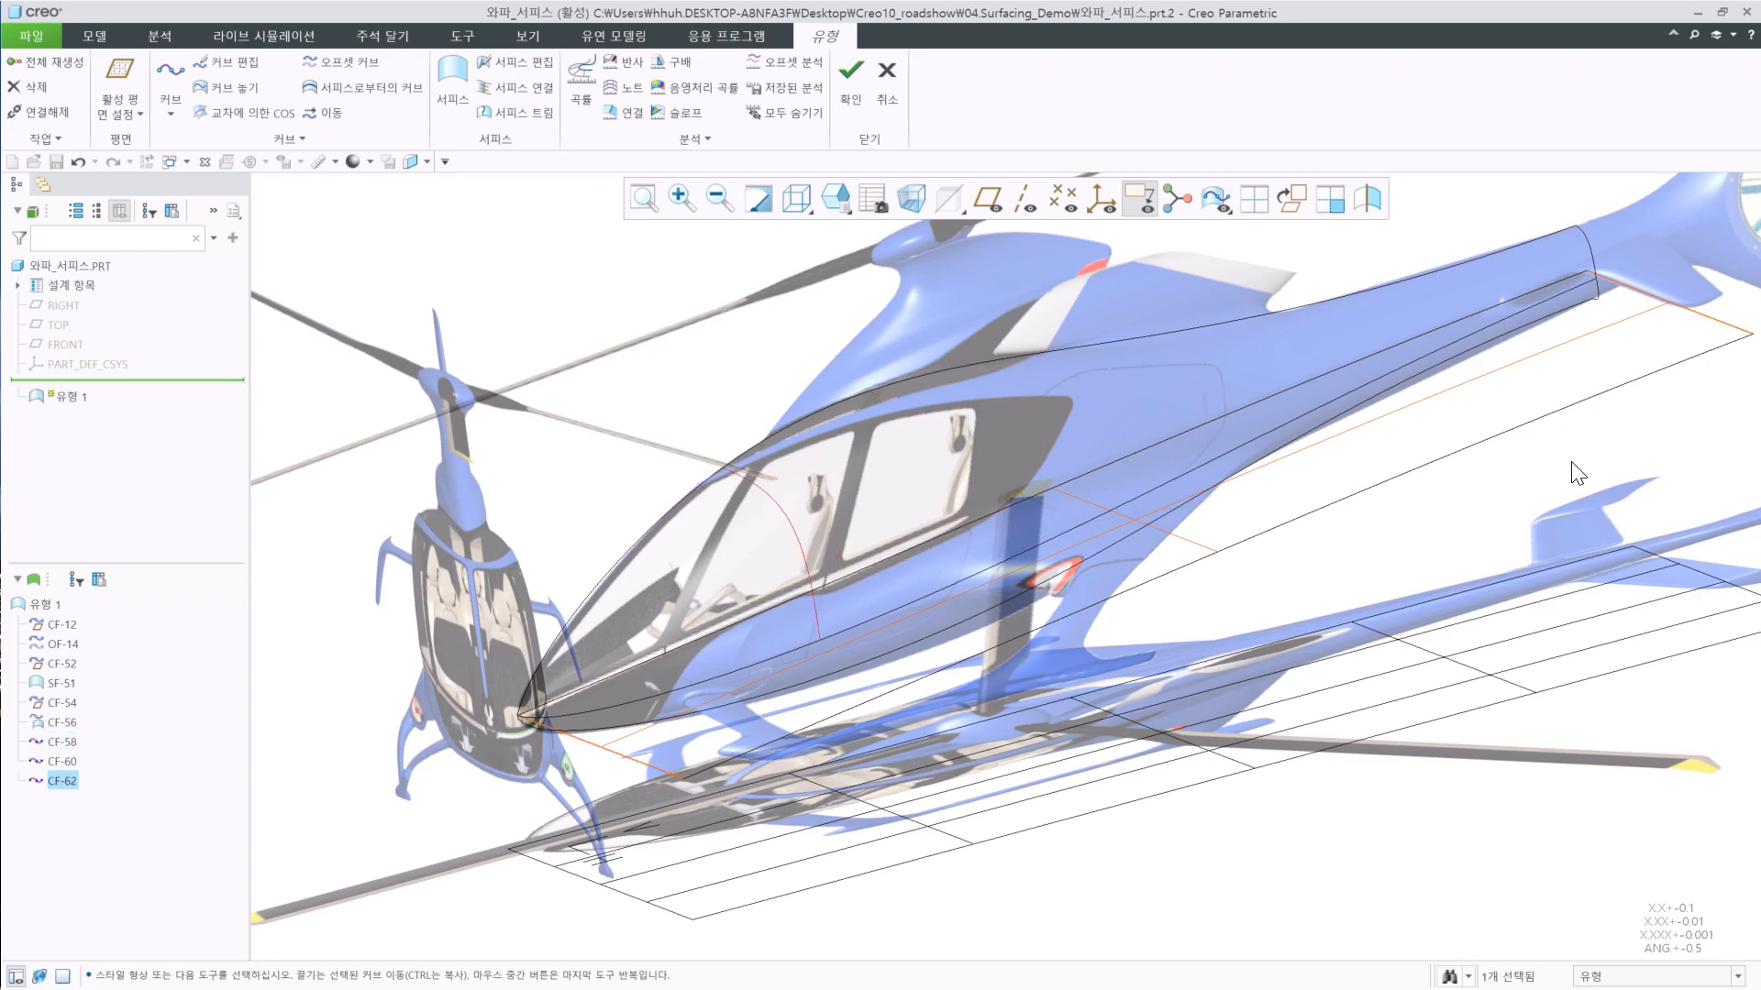
click(1598, 292)
ctrl+drag(1598, 291, 836, 667)
click(1233, 602)
Shade the display with edges and create a surface bounded by the upper planar curve, side curve and two upper section curves.
middle_drag(1234, 603, 982, 503)
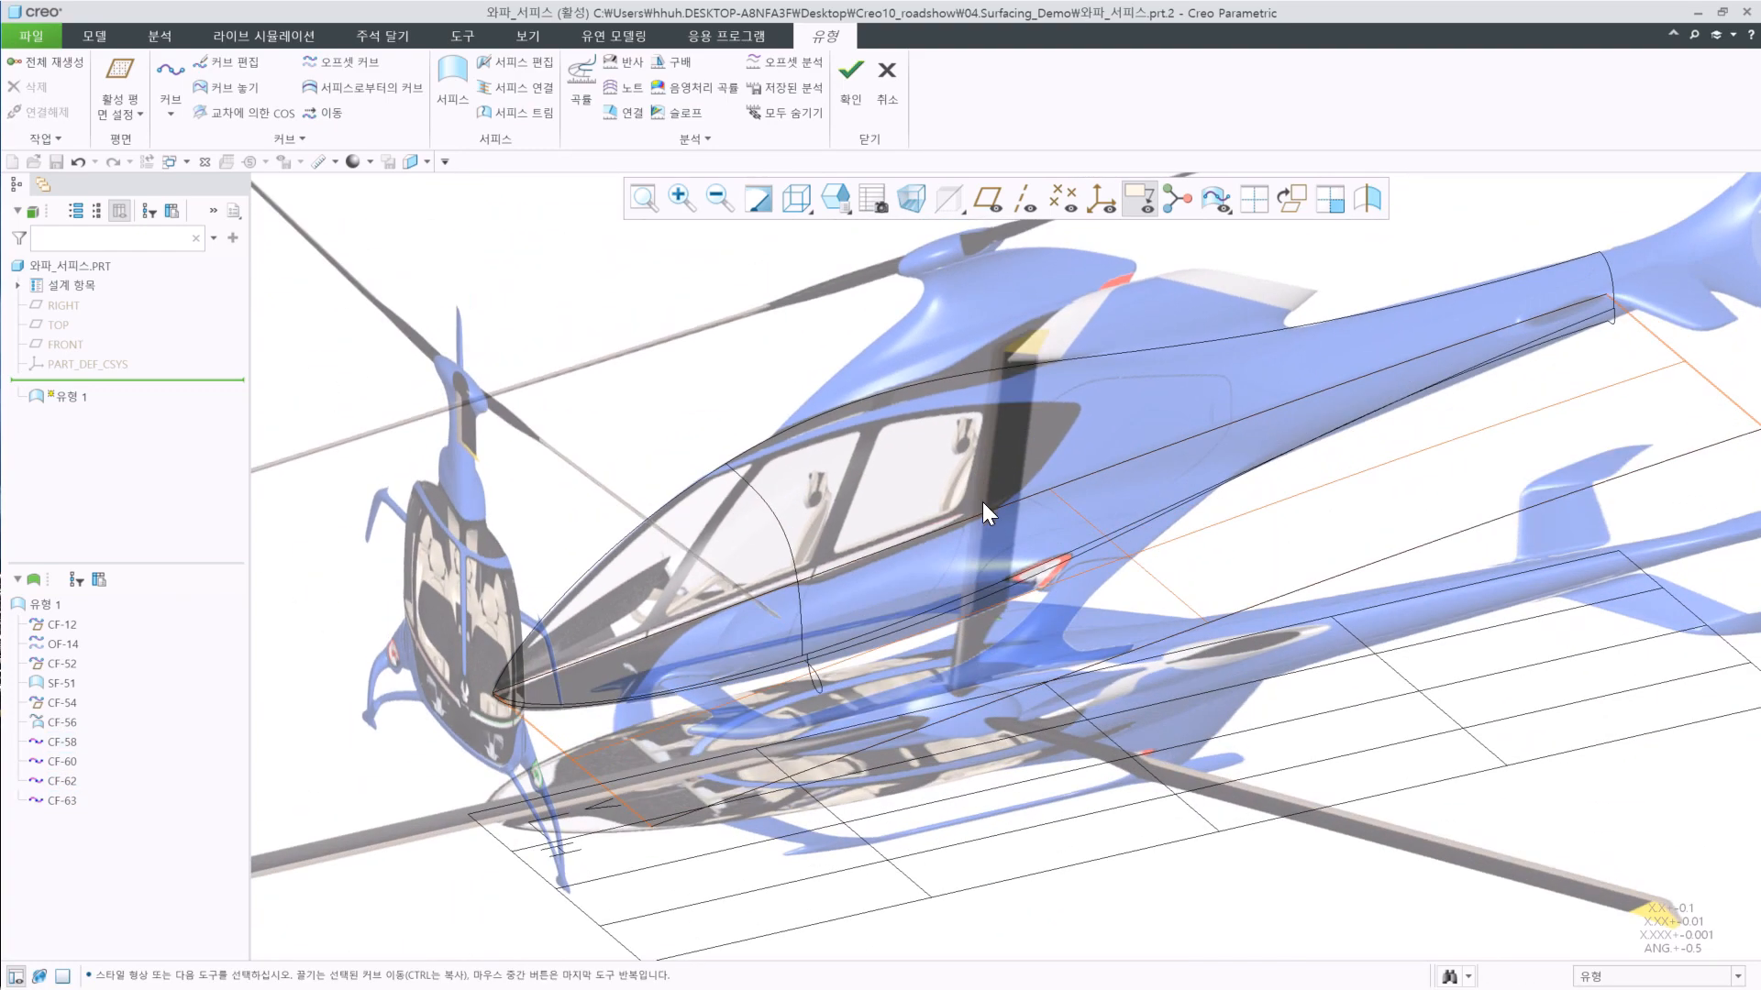
key(ctrl+2)
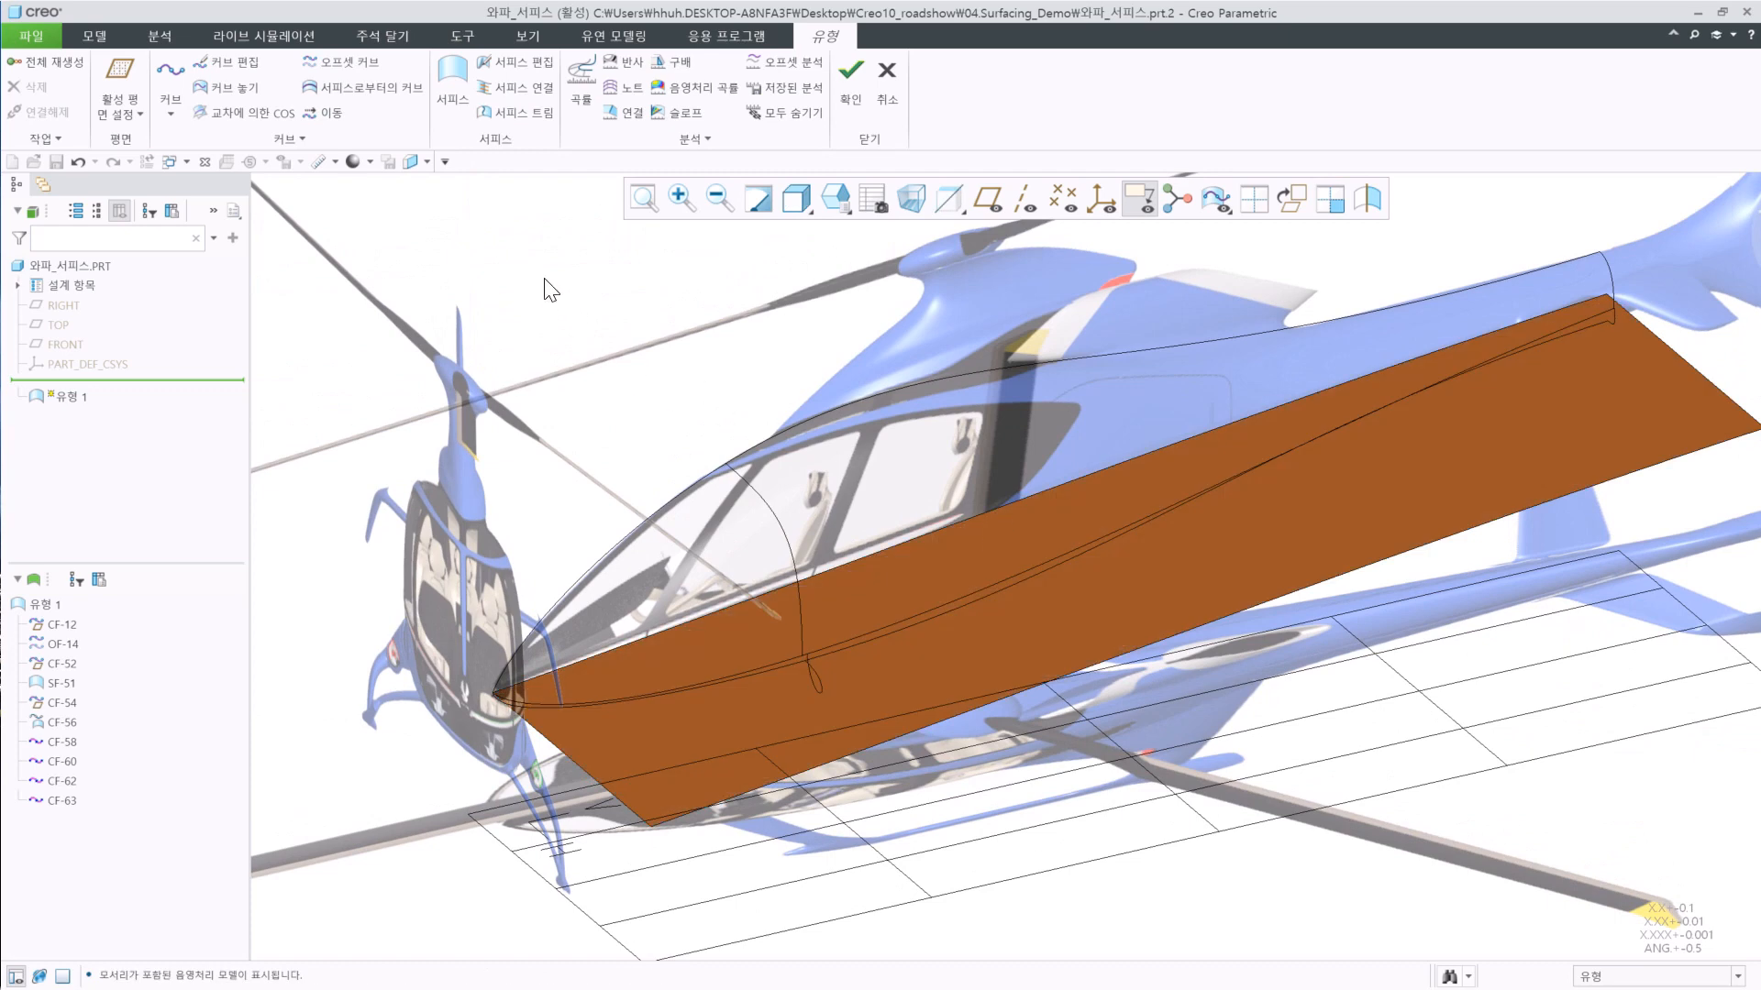
click(464, 84)
click(778, 513)
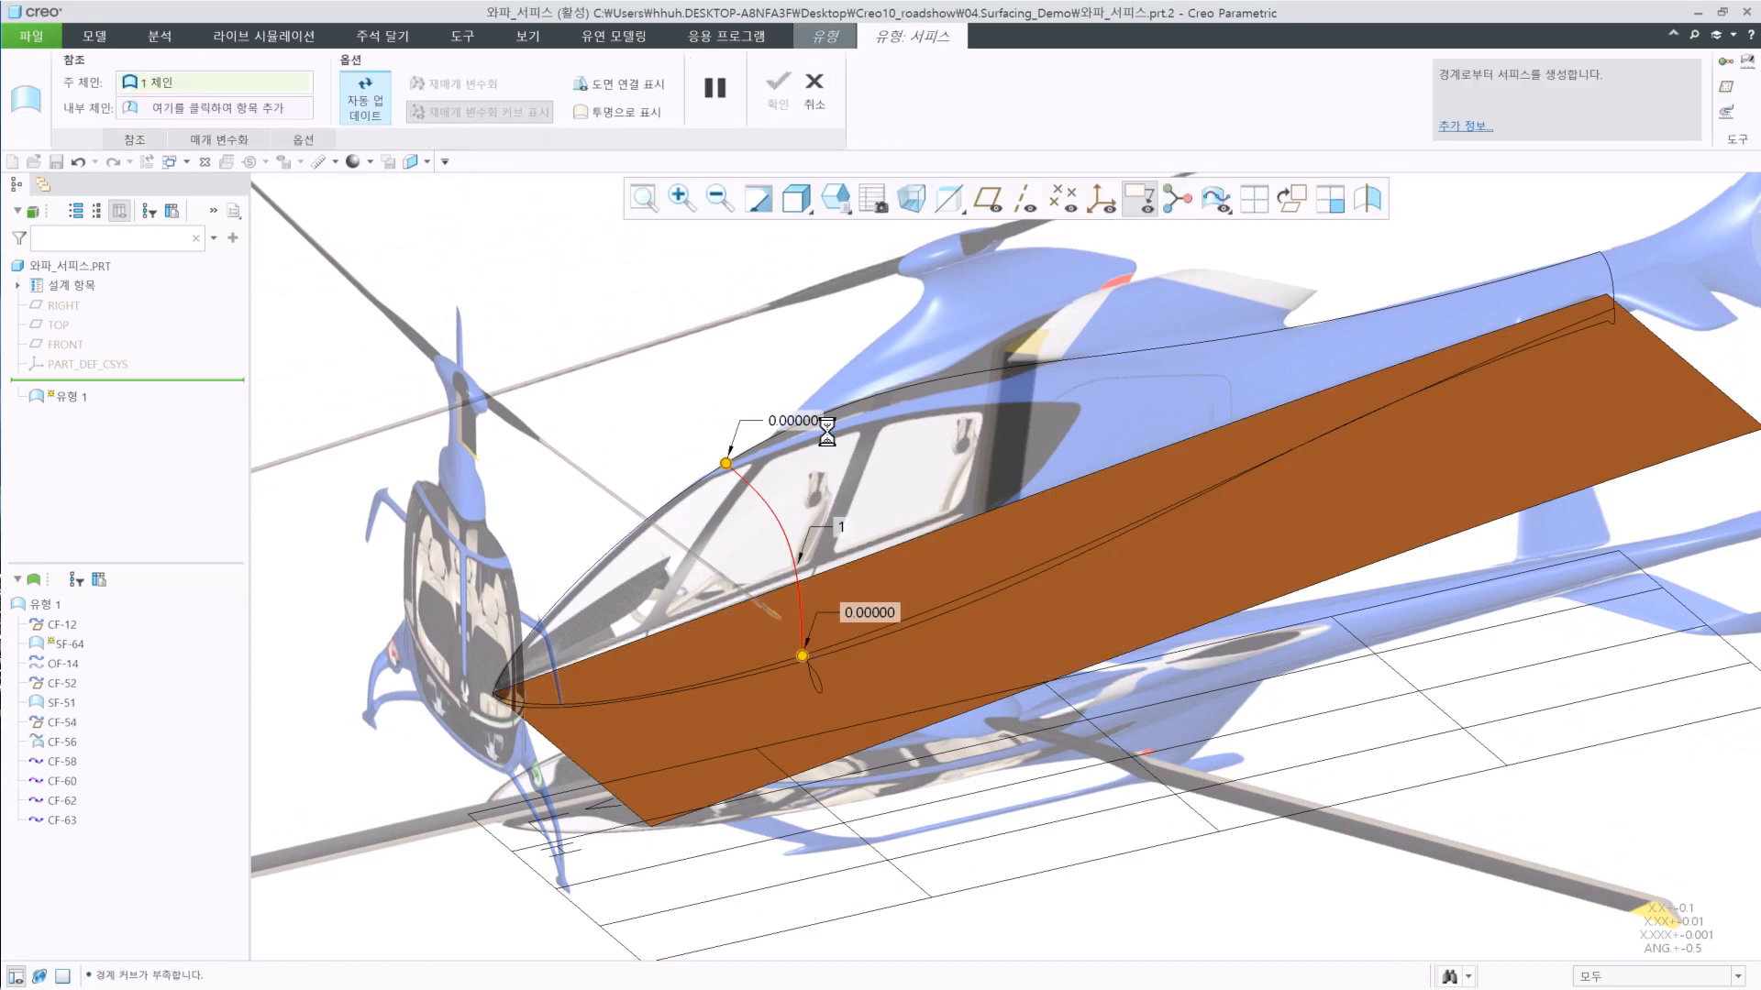
ctrl+click(823, 414)
ctrl+click(867, 647)
middle_drag(865, 629, 1545, 362)
ctrl+click(1436, 295)
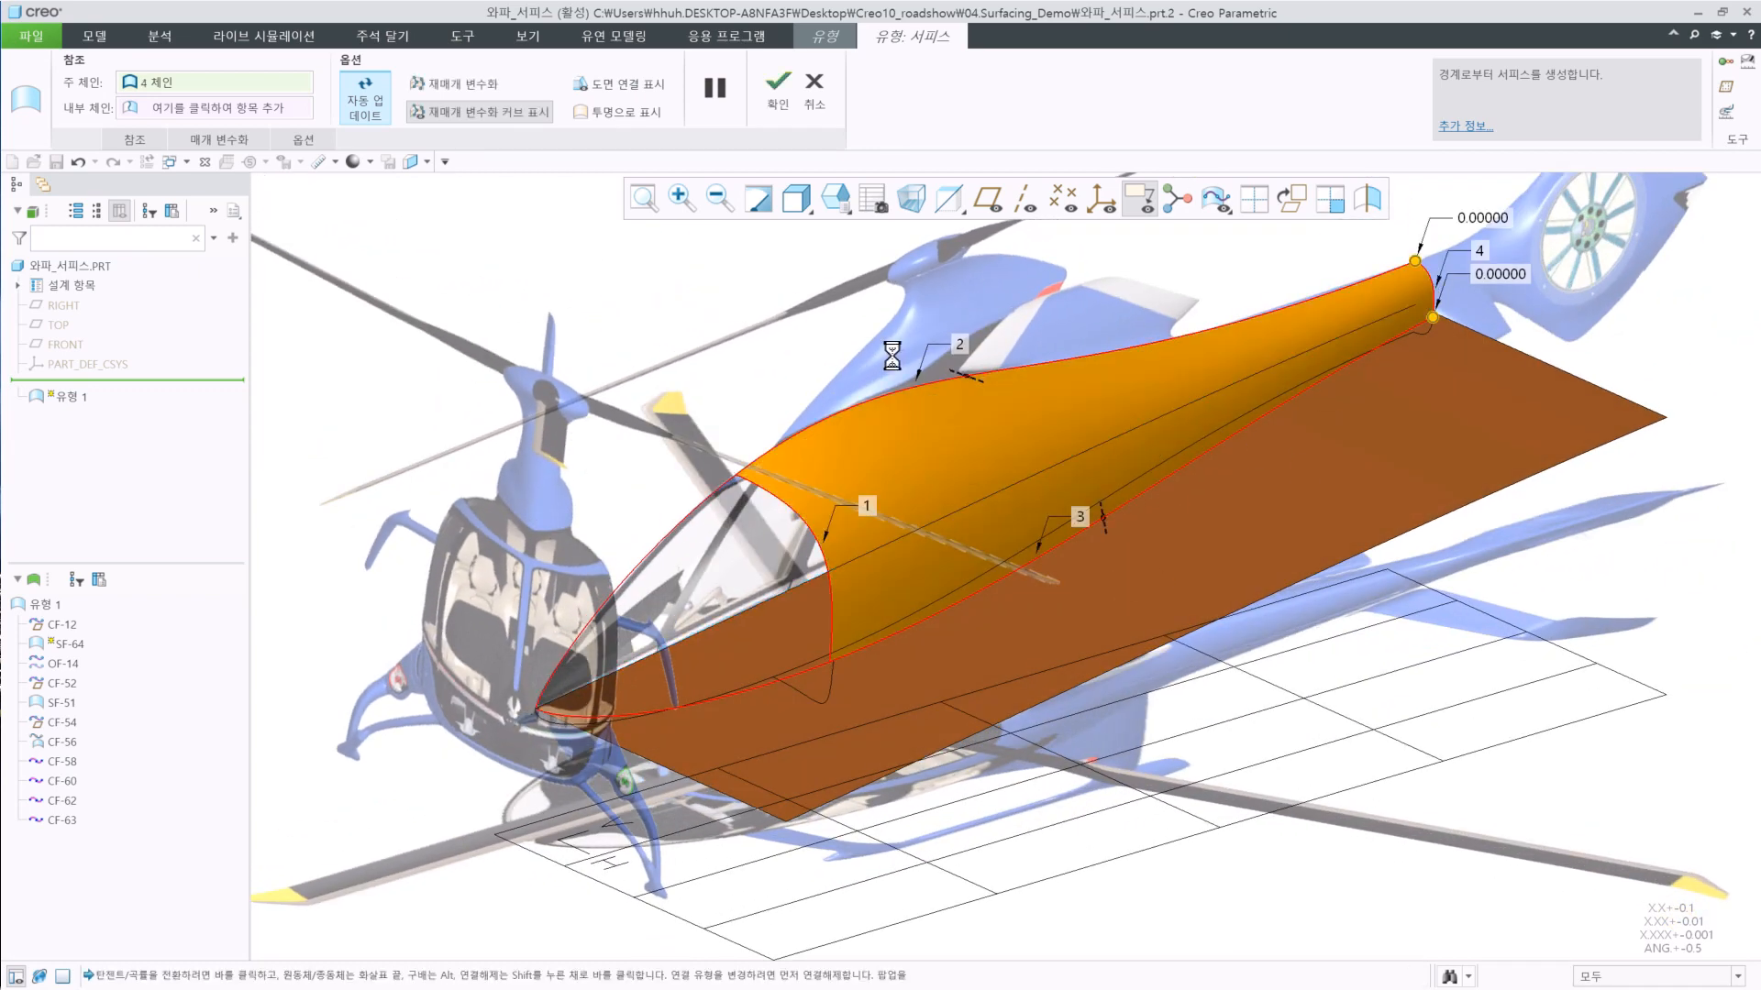
Change the connection type along the surface's upper centre boundary and complete the surface.
right_click(980, 378)
click(1018, 463)
middle_click(767, 385)
middle_drag(796, 385, 926, 403)
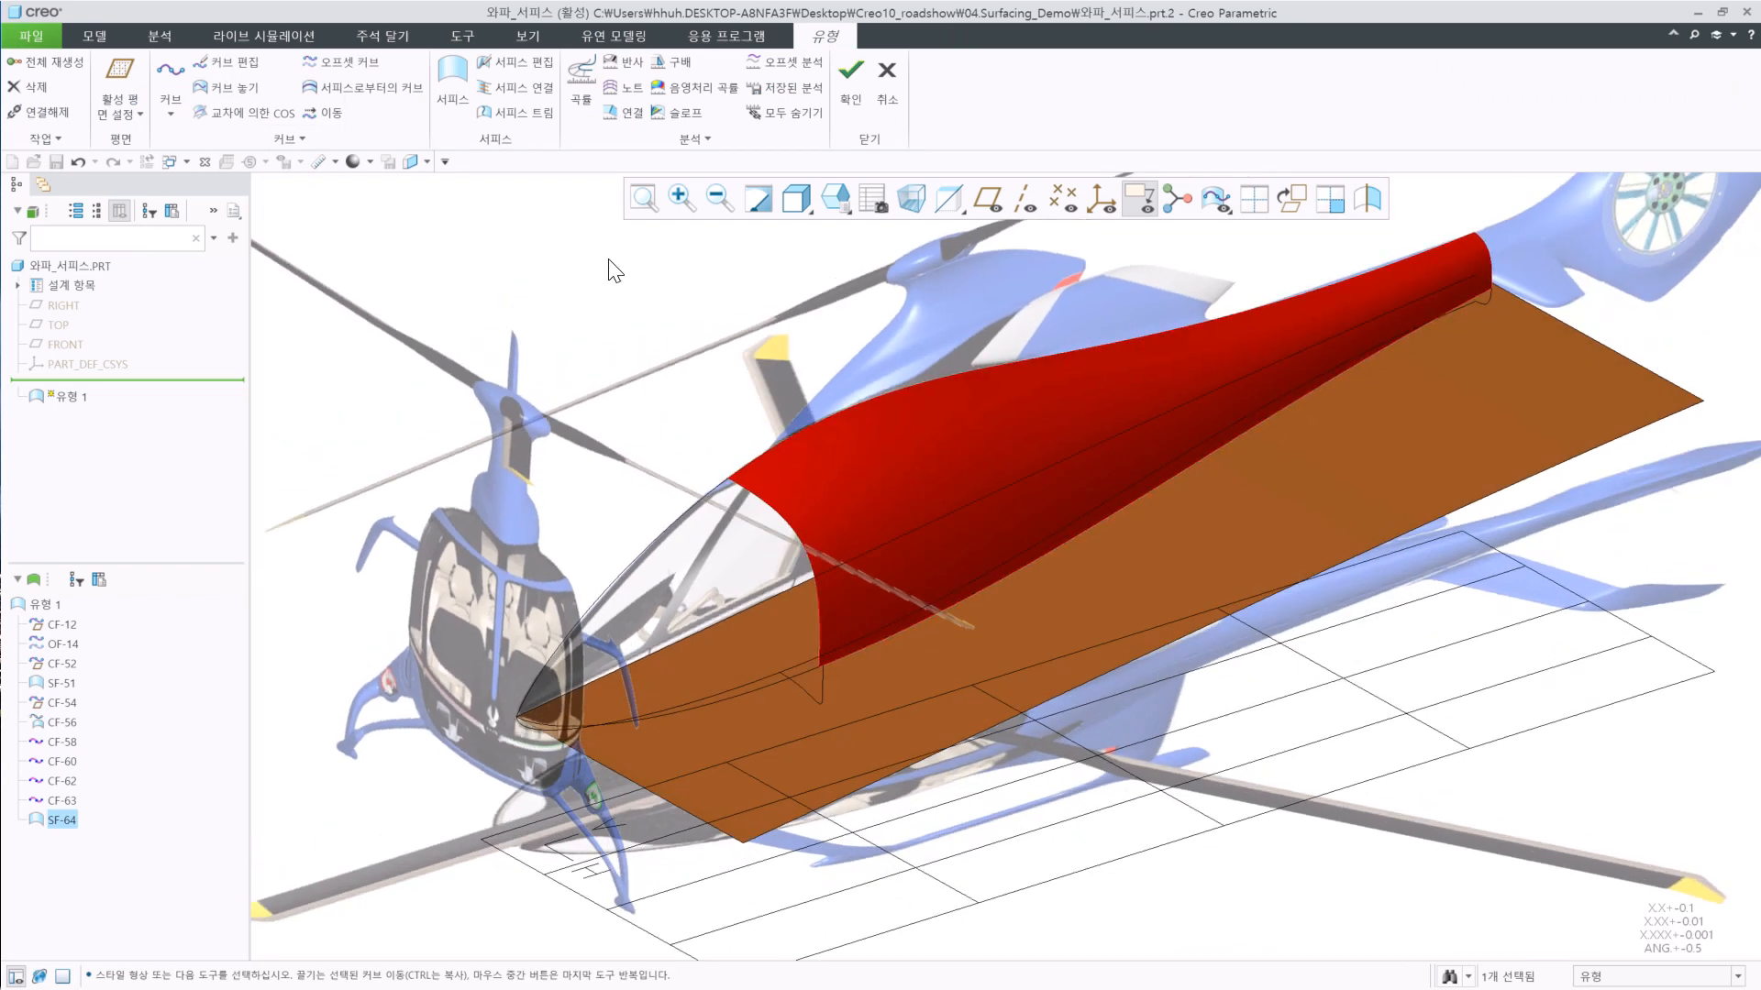
Draw two connected curves on the upper body surface behind the windshield, from its front top corner backward and down to the side edge.
click(172, 78)
click(192, 97)
right_click(723, 417)
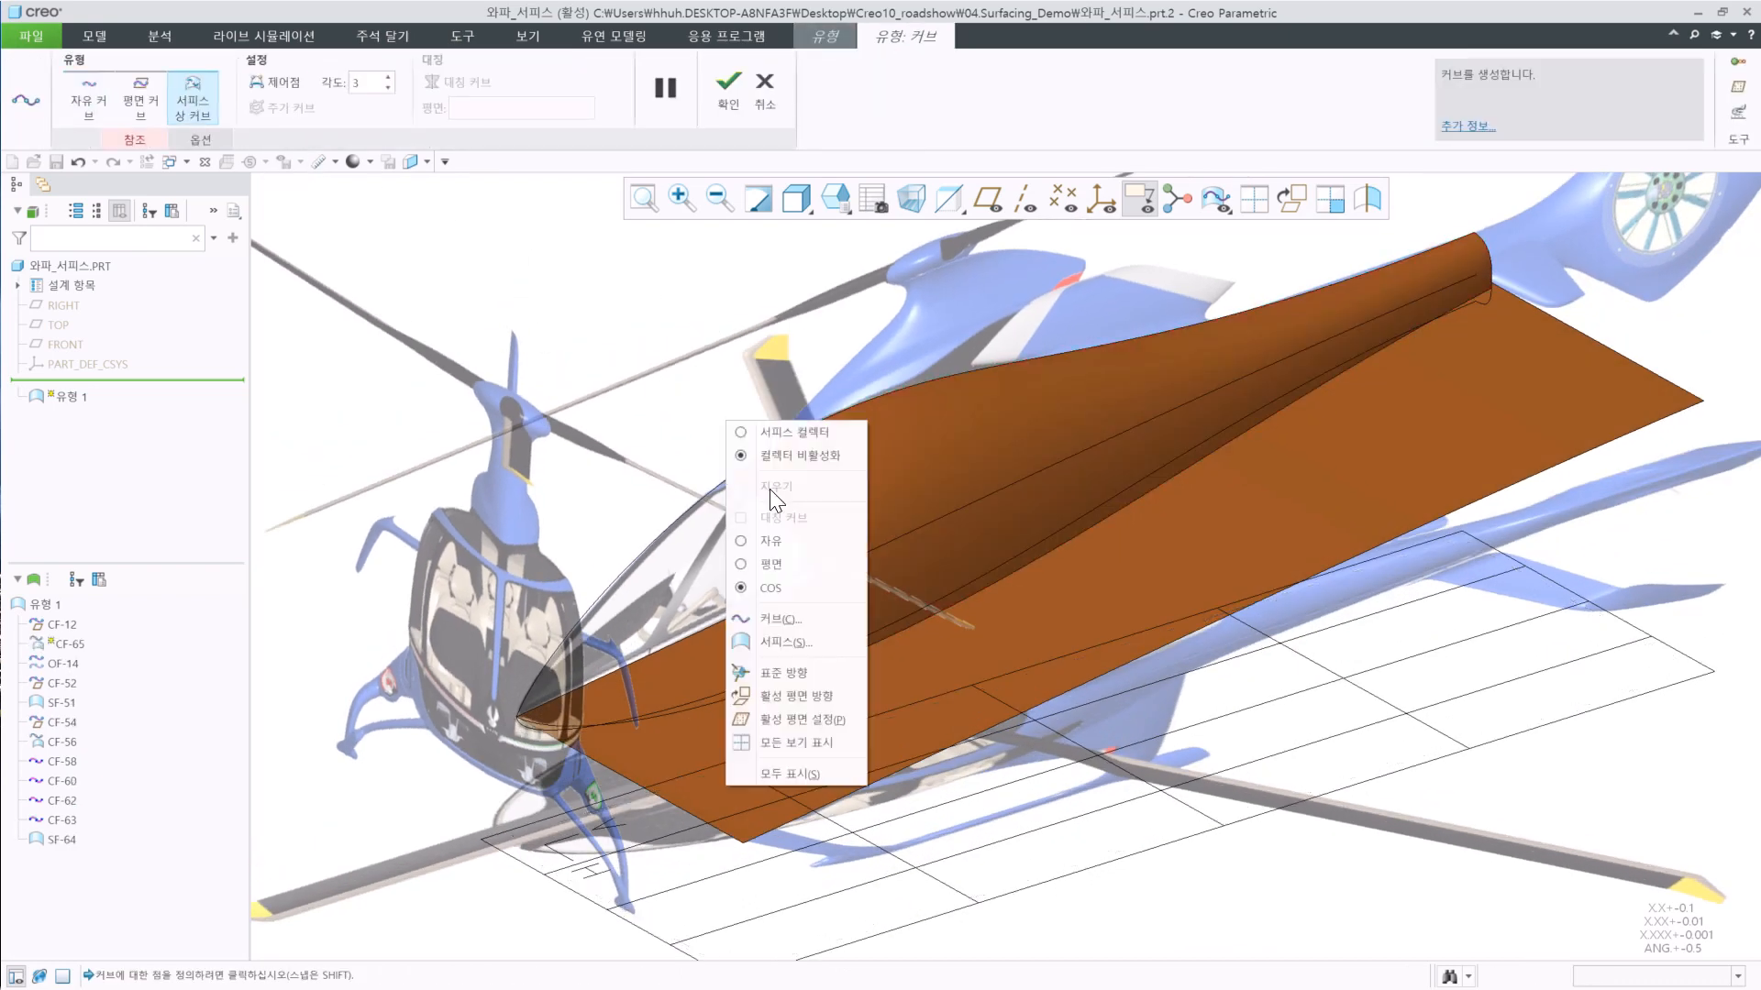
click(778, 432)
click(837, 498)
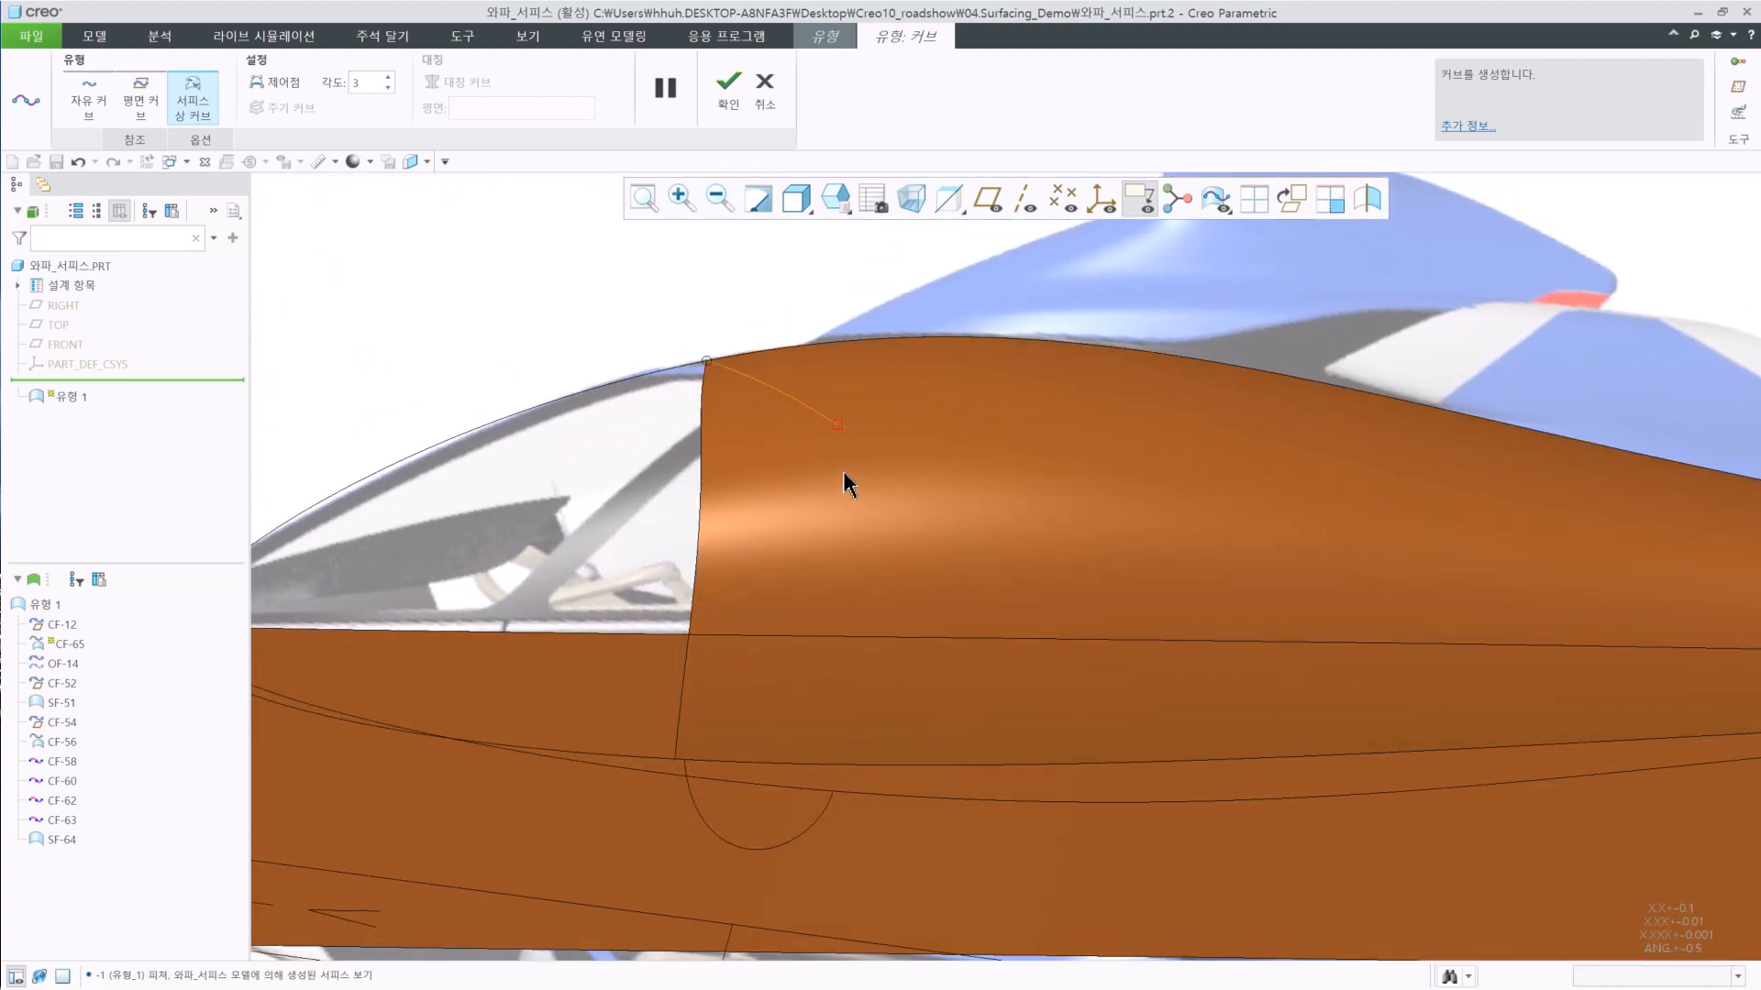
middle_click(843, 485)
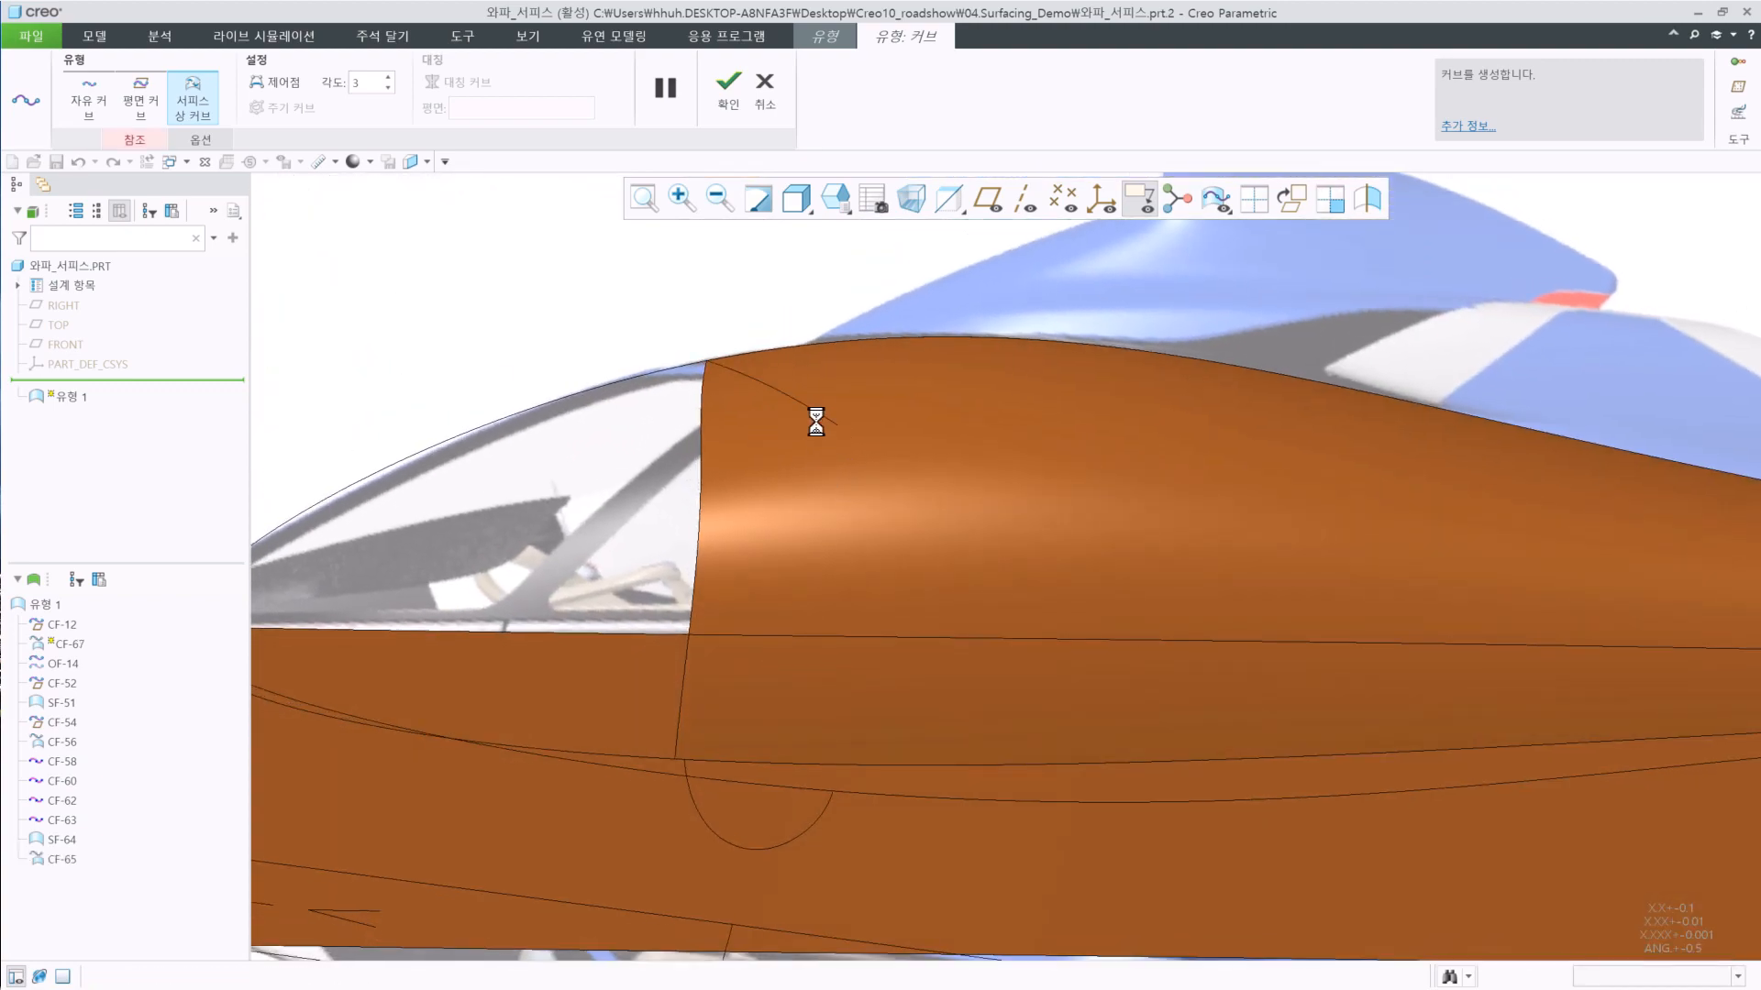
click(817, 760)
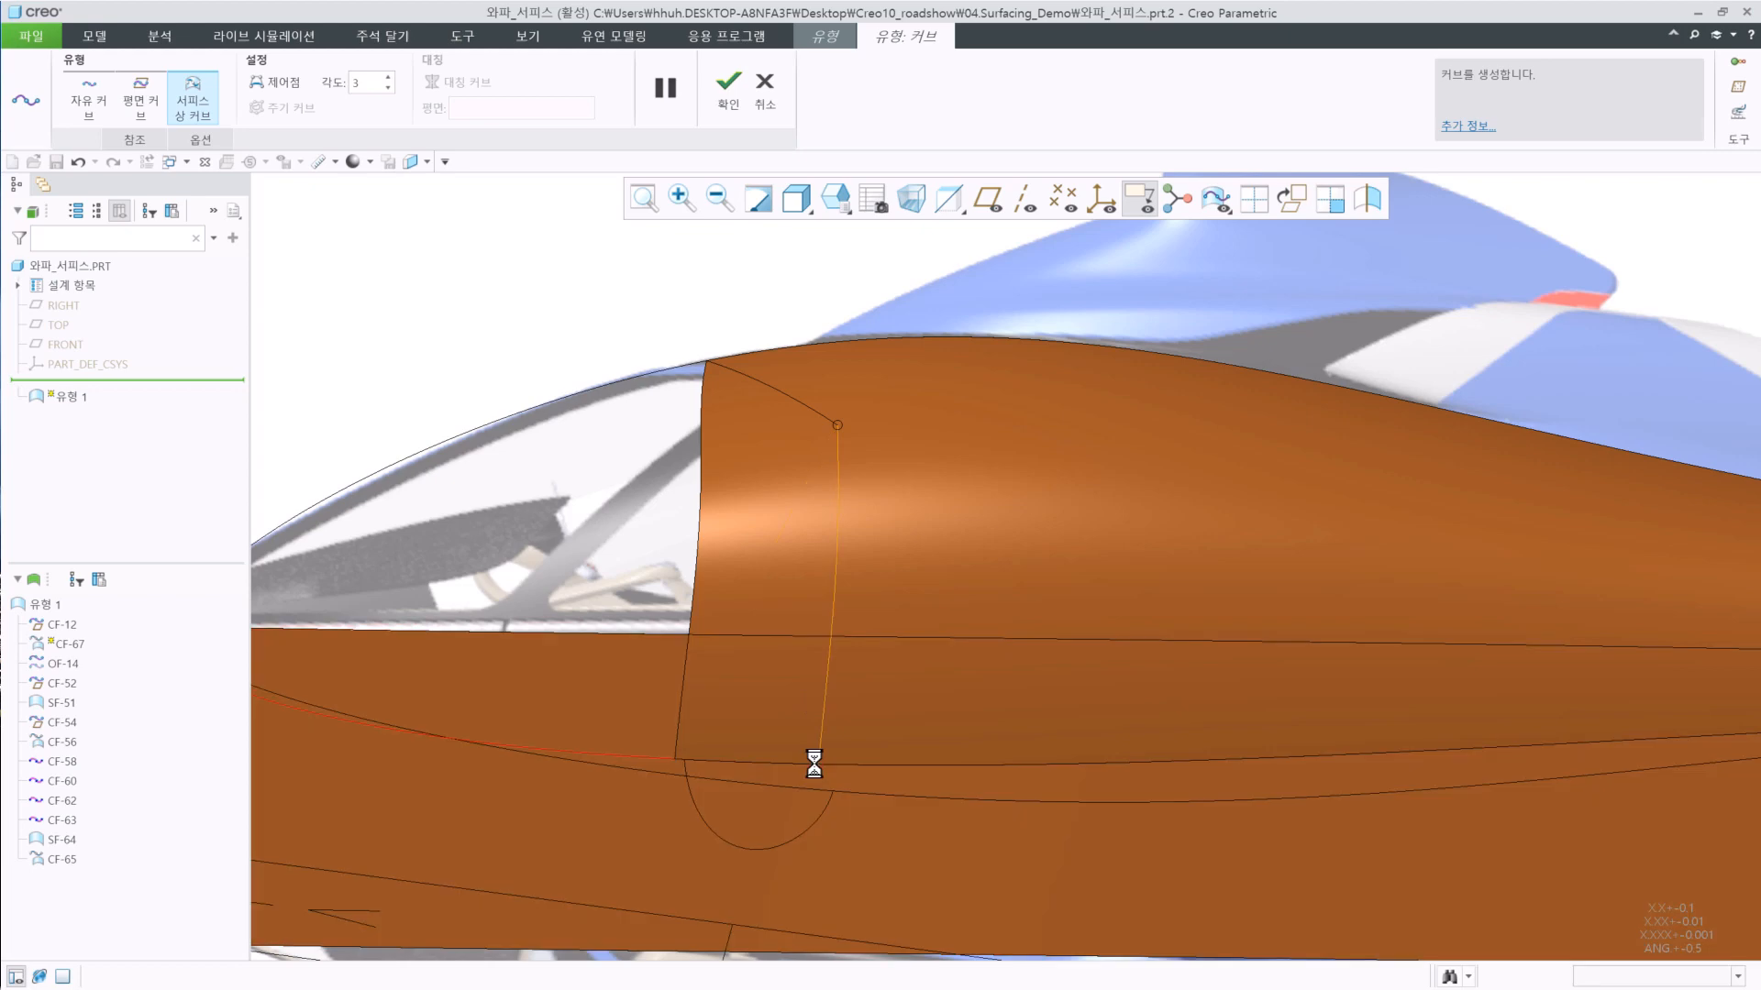
middle_click(690, 388)
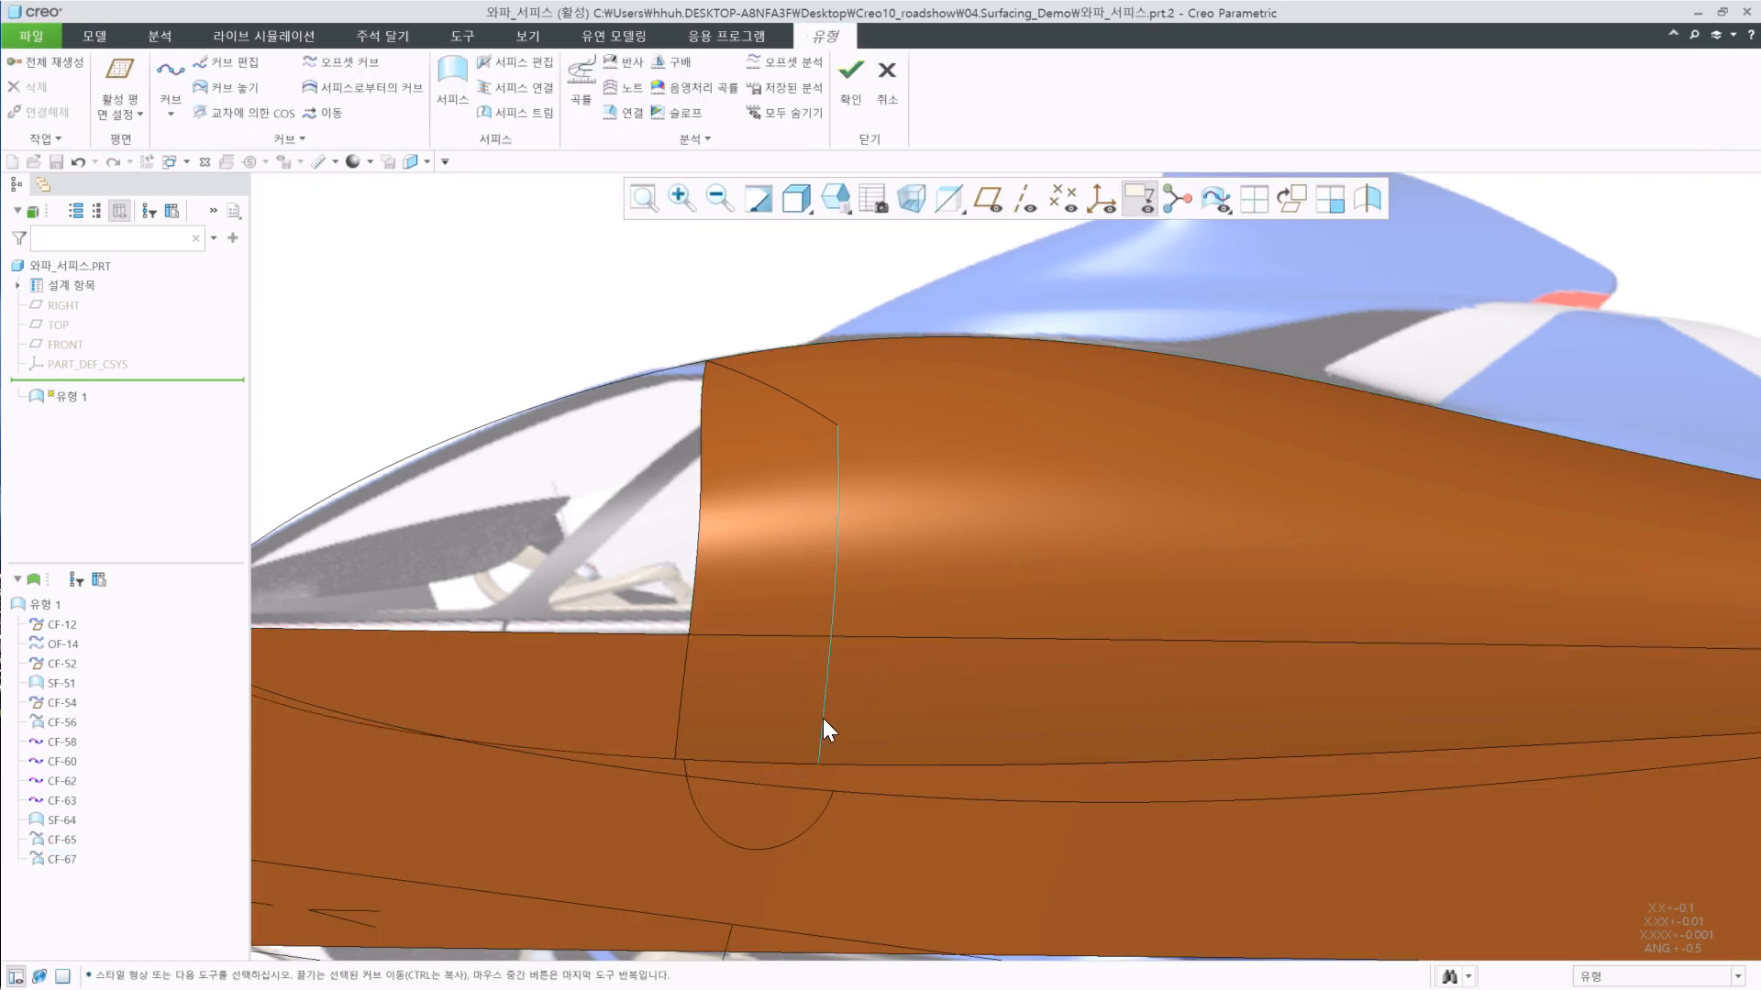
Edit the on-surface curve running down to the side edge, adjusting its lower-end tangent and making its upper-end tangent follow U.
double_click(818, 765)
right_click(817, 764)
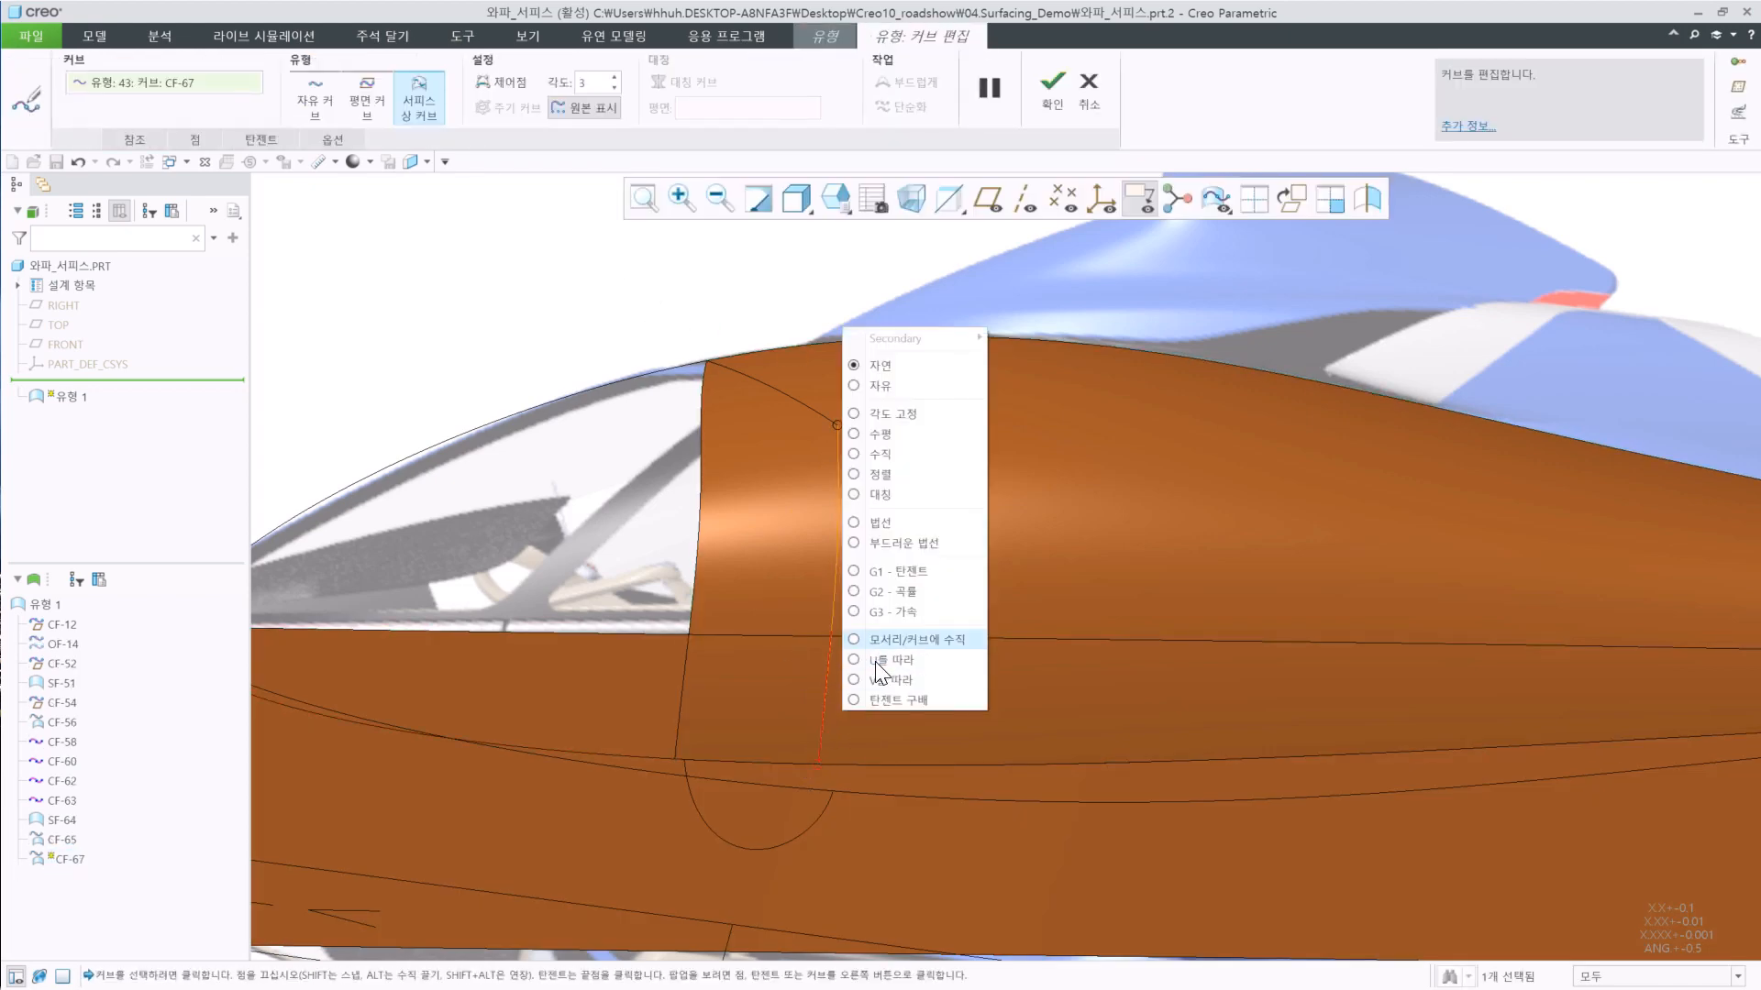
click(888, 644)
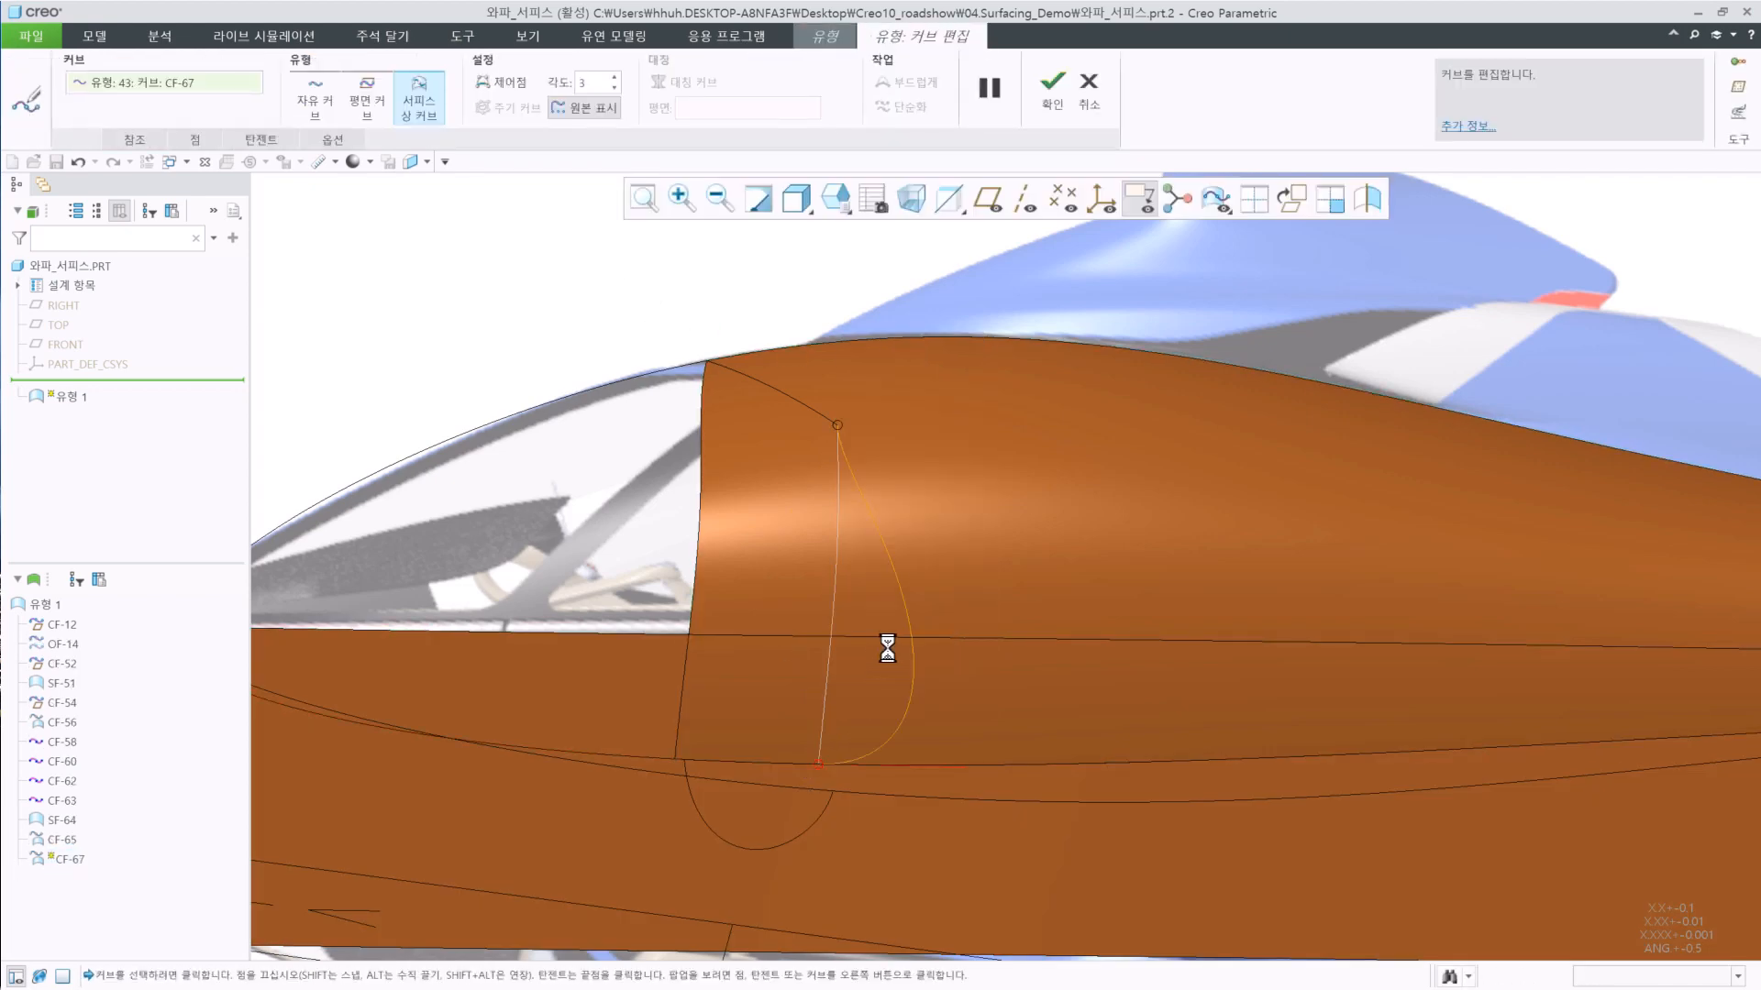
right_click(821, 737)
click(866, 715)
key(ctrl+z)
right_click(824, 715)
click(860, 668)
right_click(837, 460)
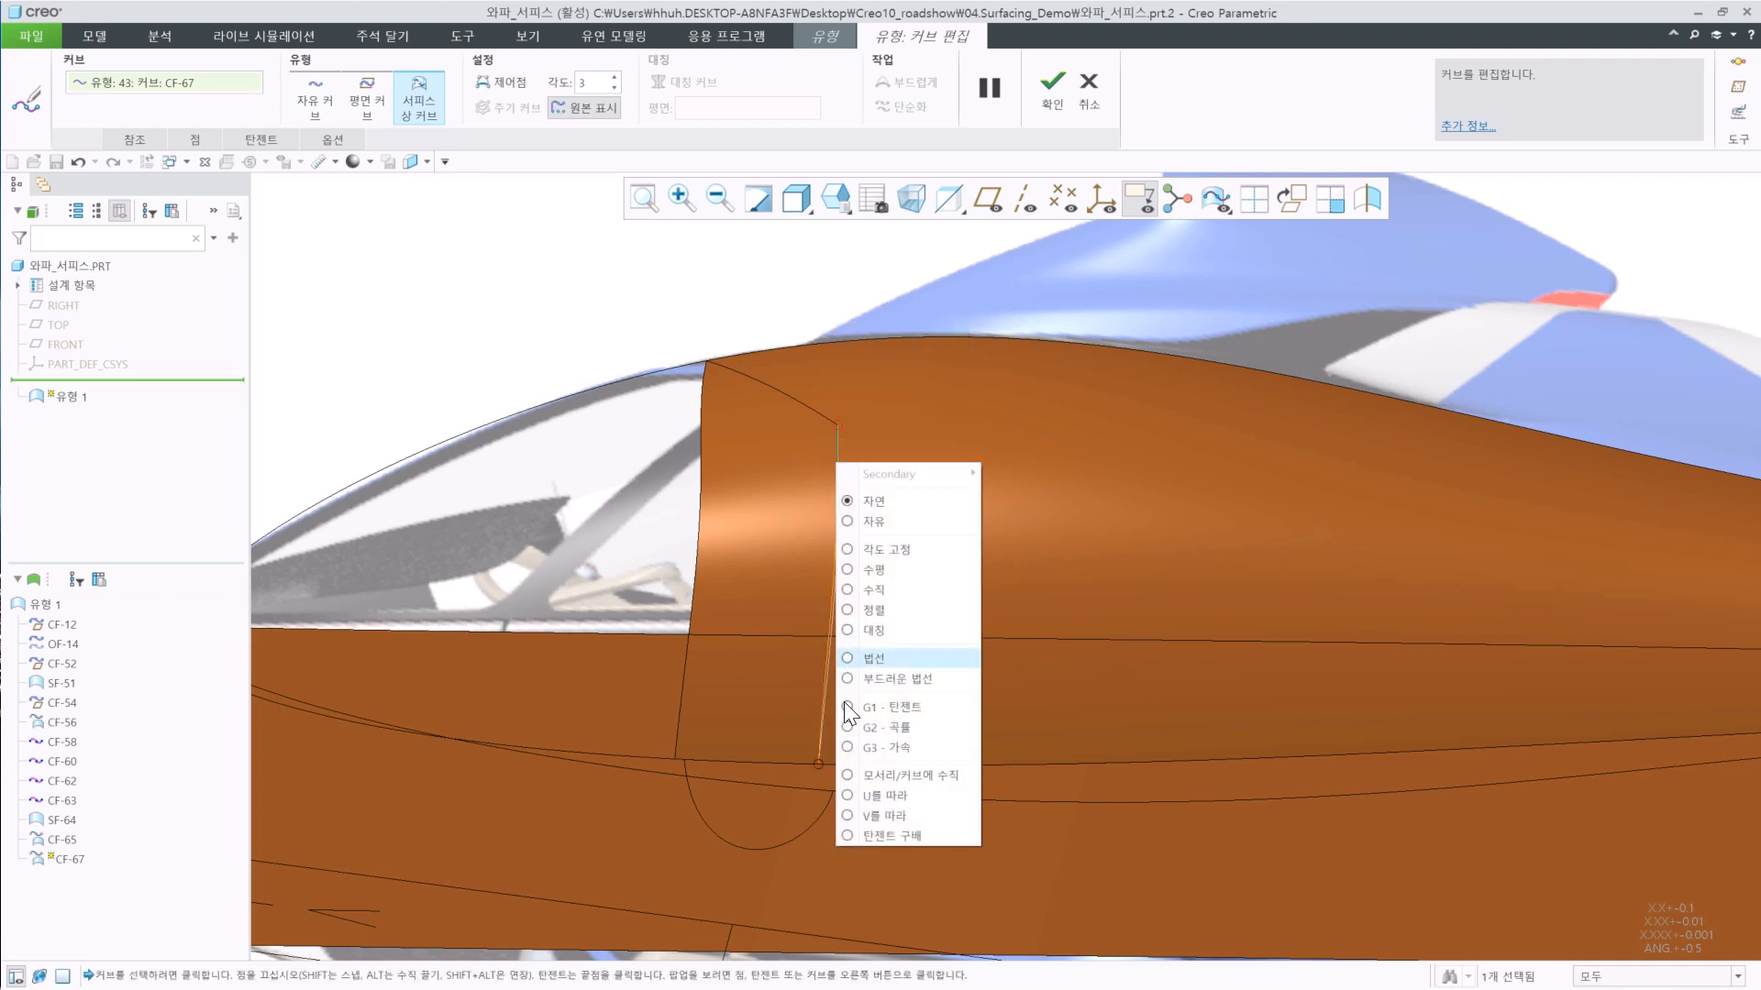
click(883, 795)
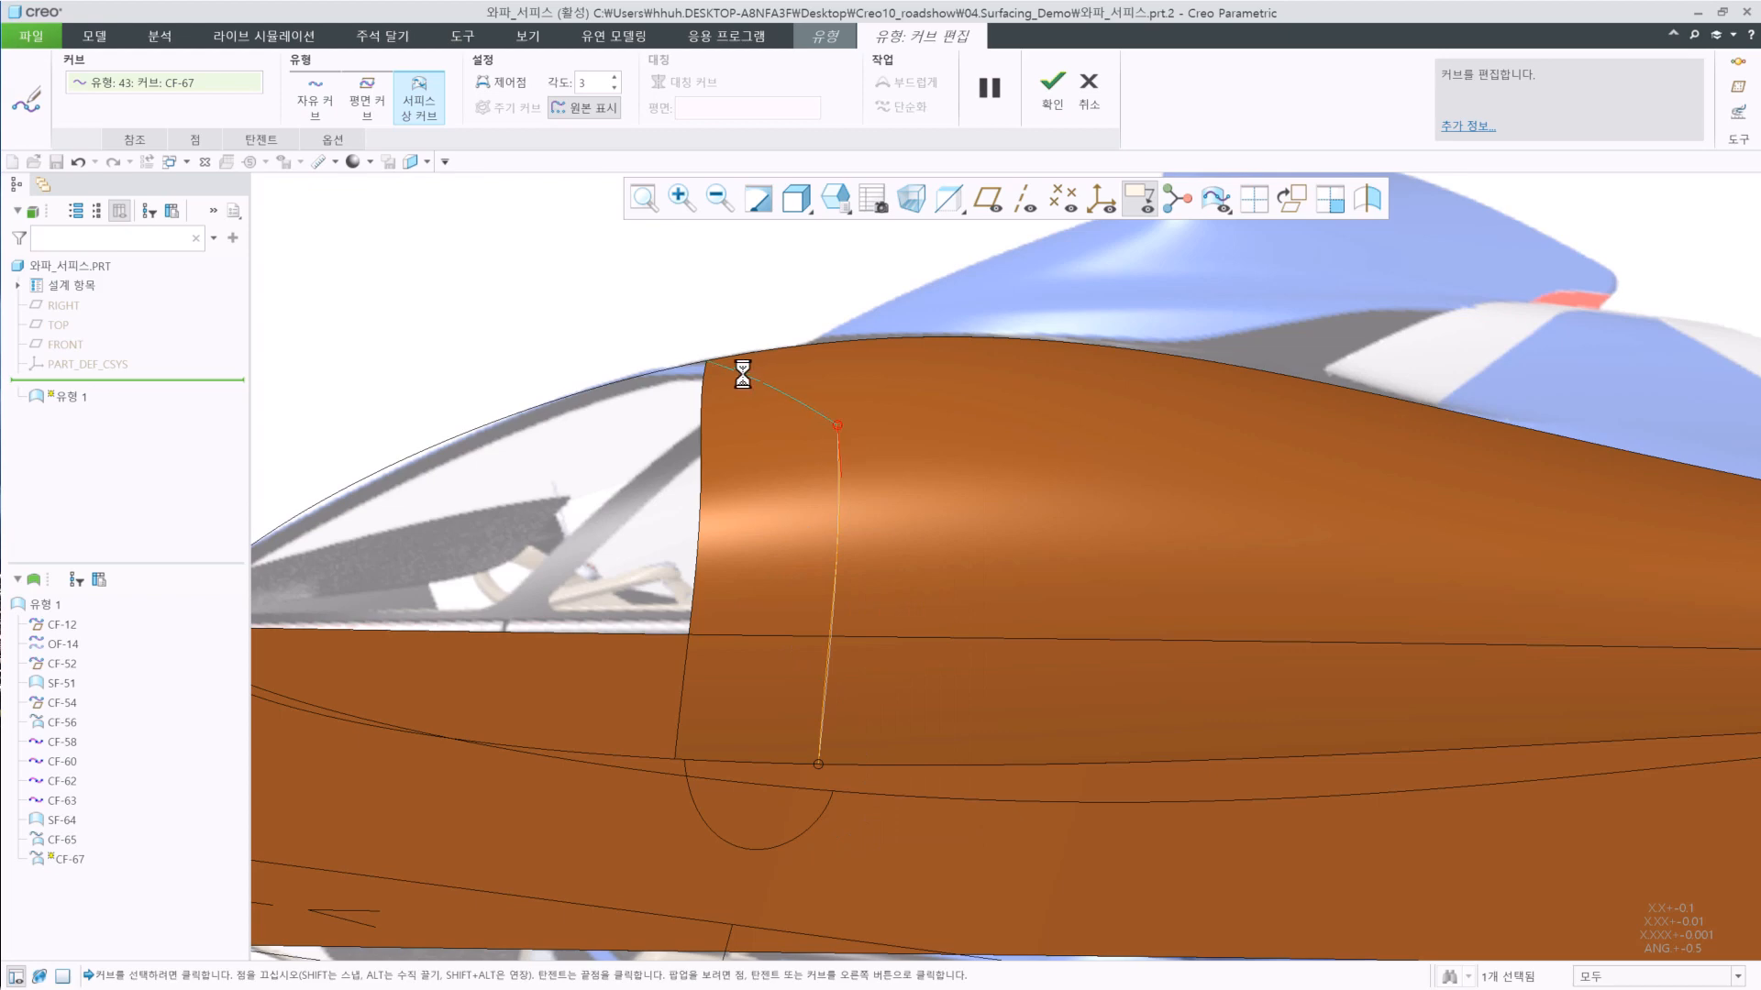
Give the front end of the short upper on-surface curve a G2 curvature connection and complete the edit.
click(710, 361)
right_click(720, 367)
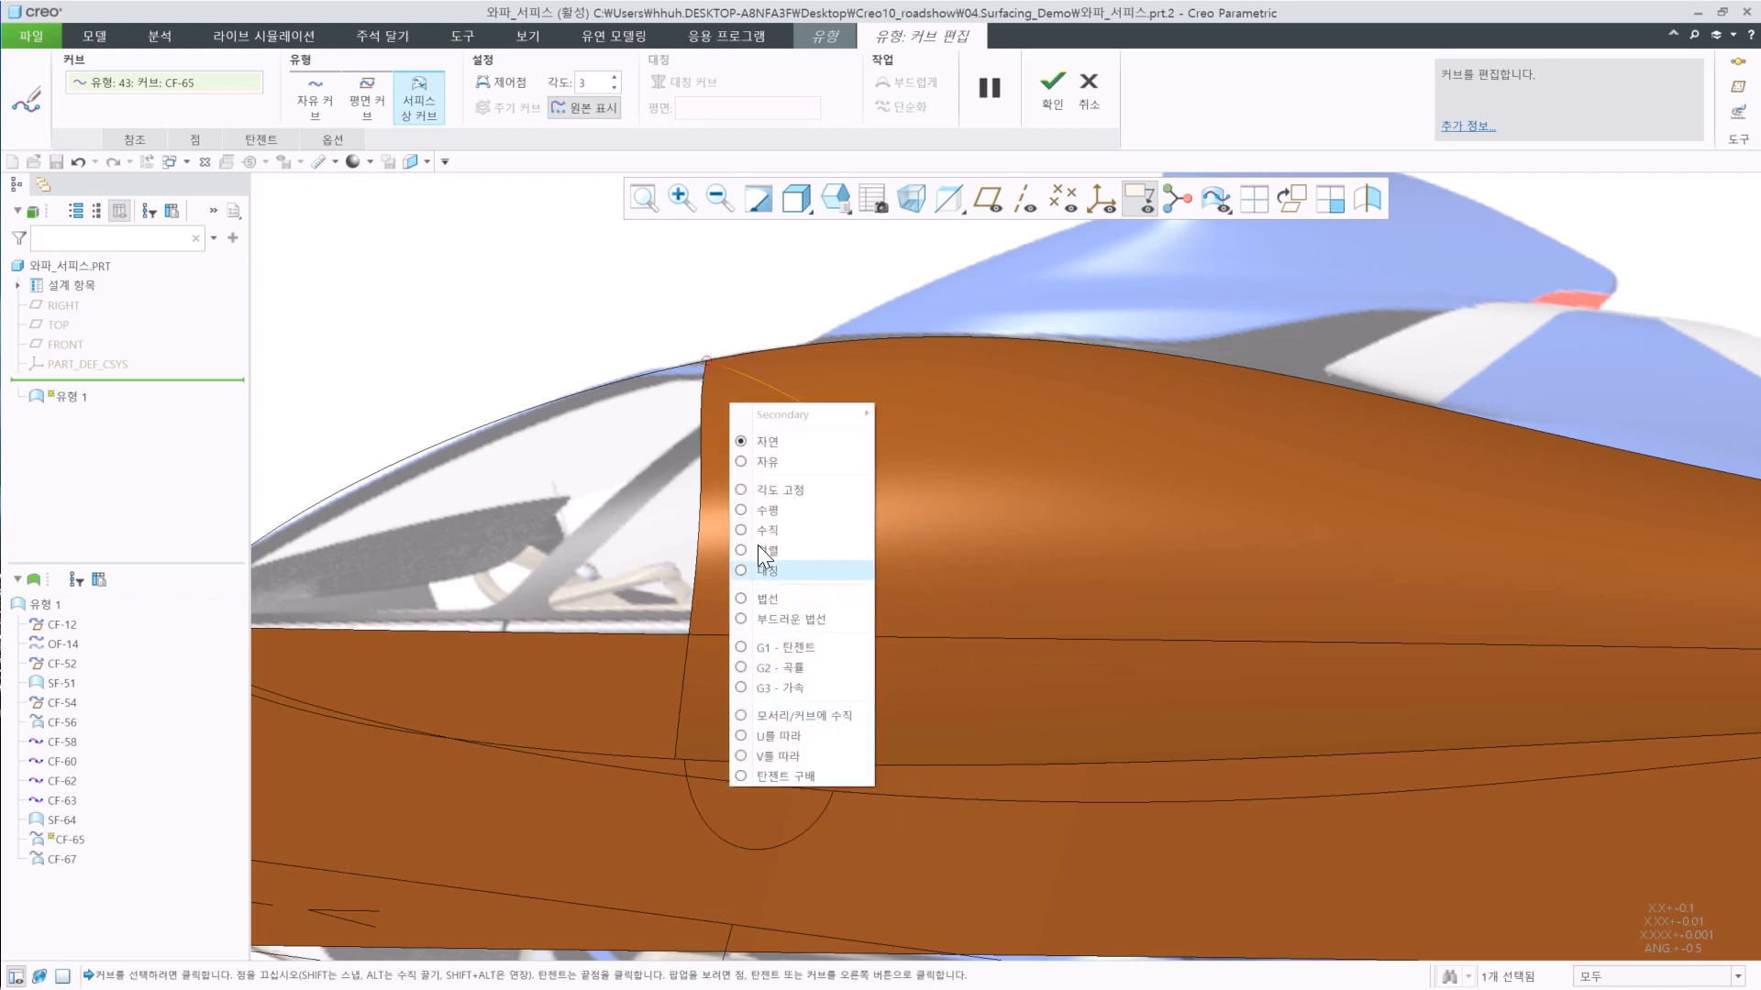
click(754, 665)
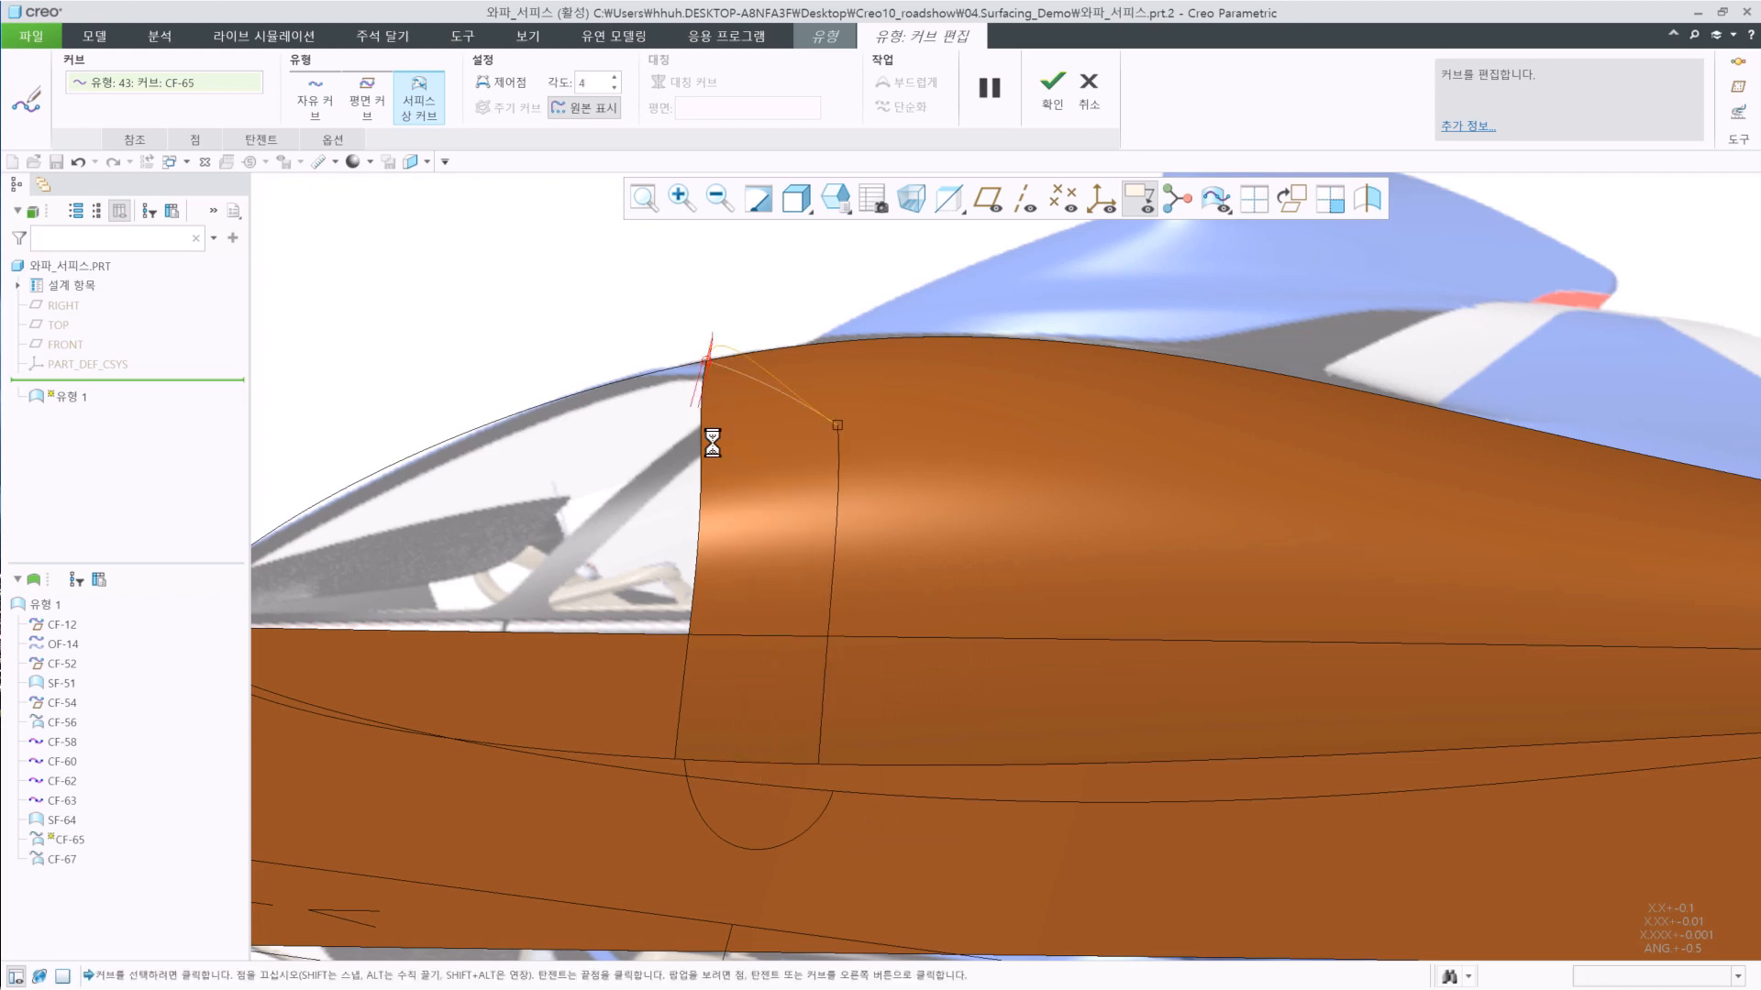
middle_drag(704, 372, 754, 397)
middle_click(758, 373)
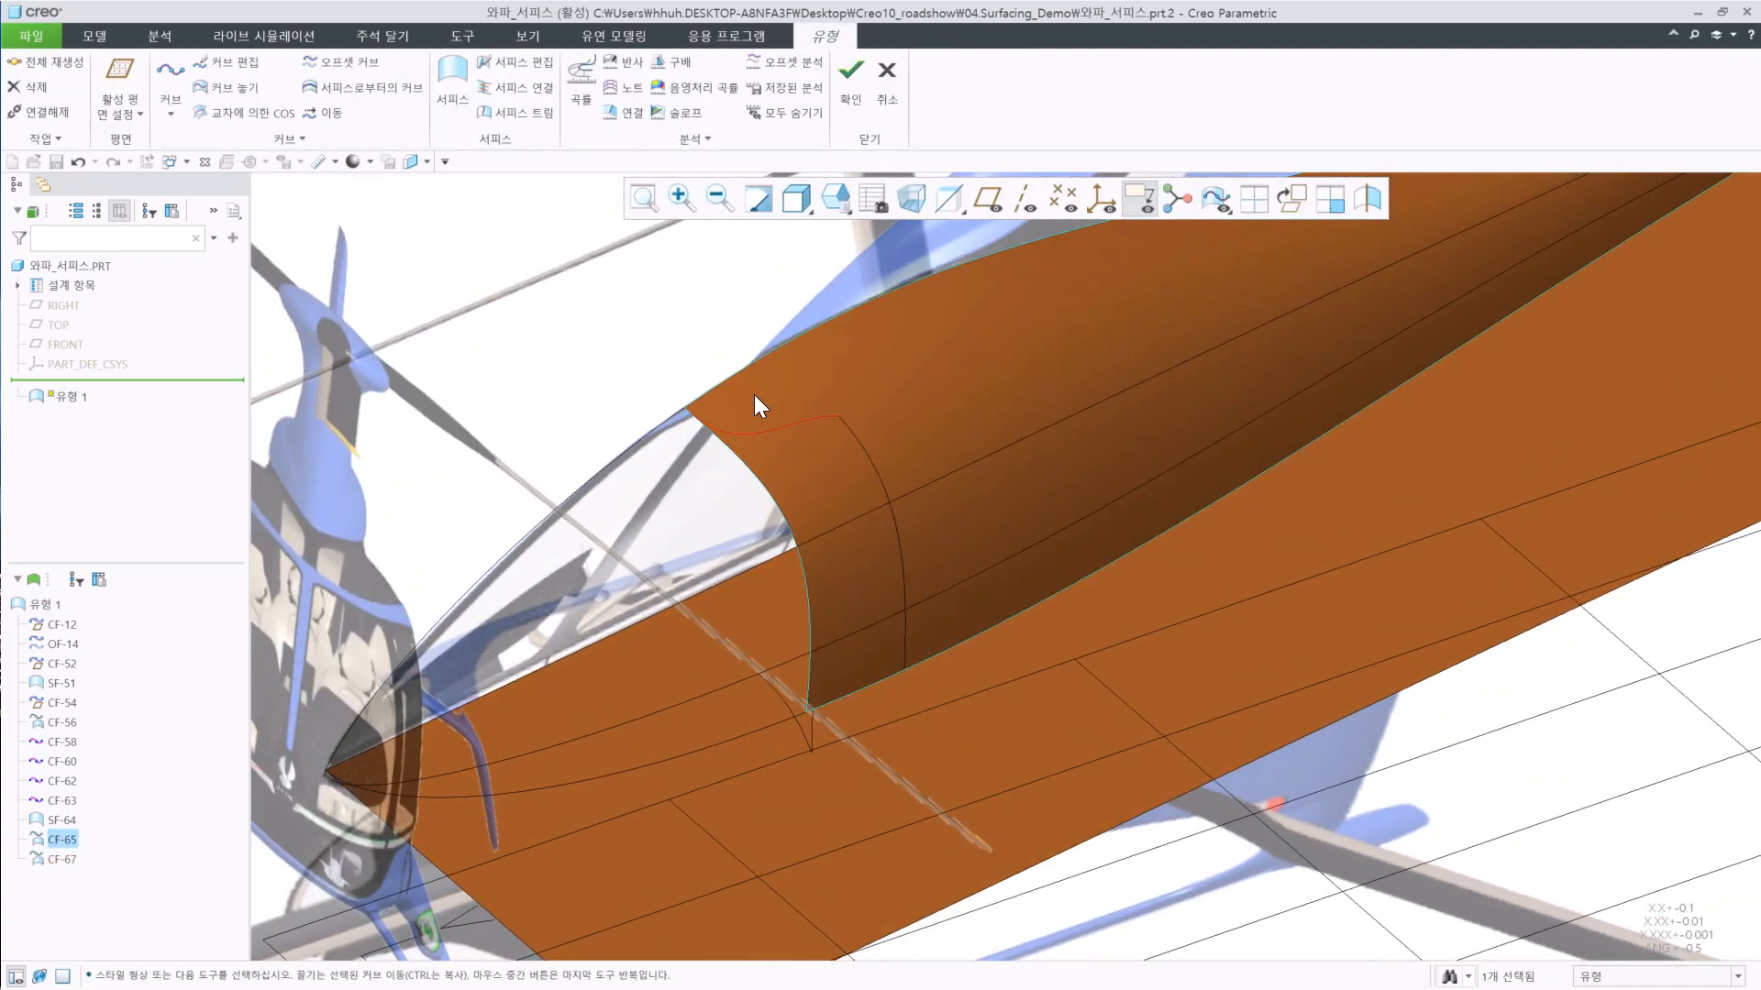
Trim the upper body surface with the two on-surface curves and delete the front piece next to the windshield.
click(840, 473)
click(840, 399)
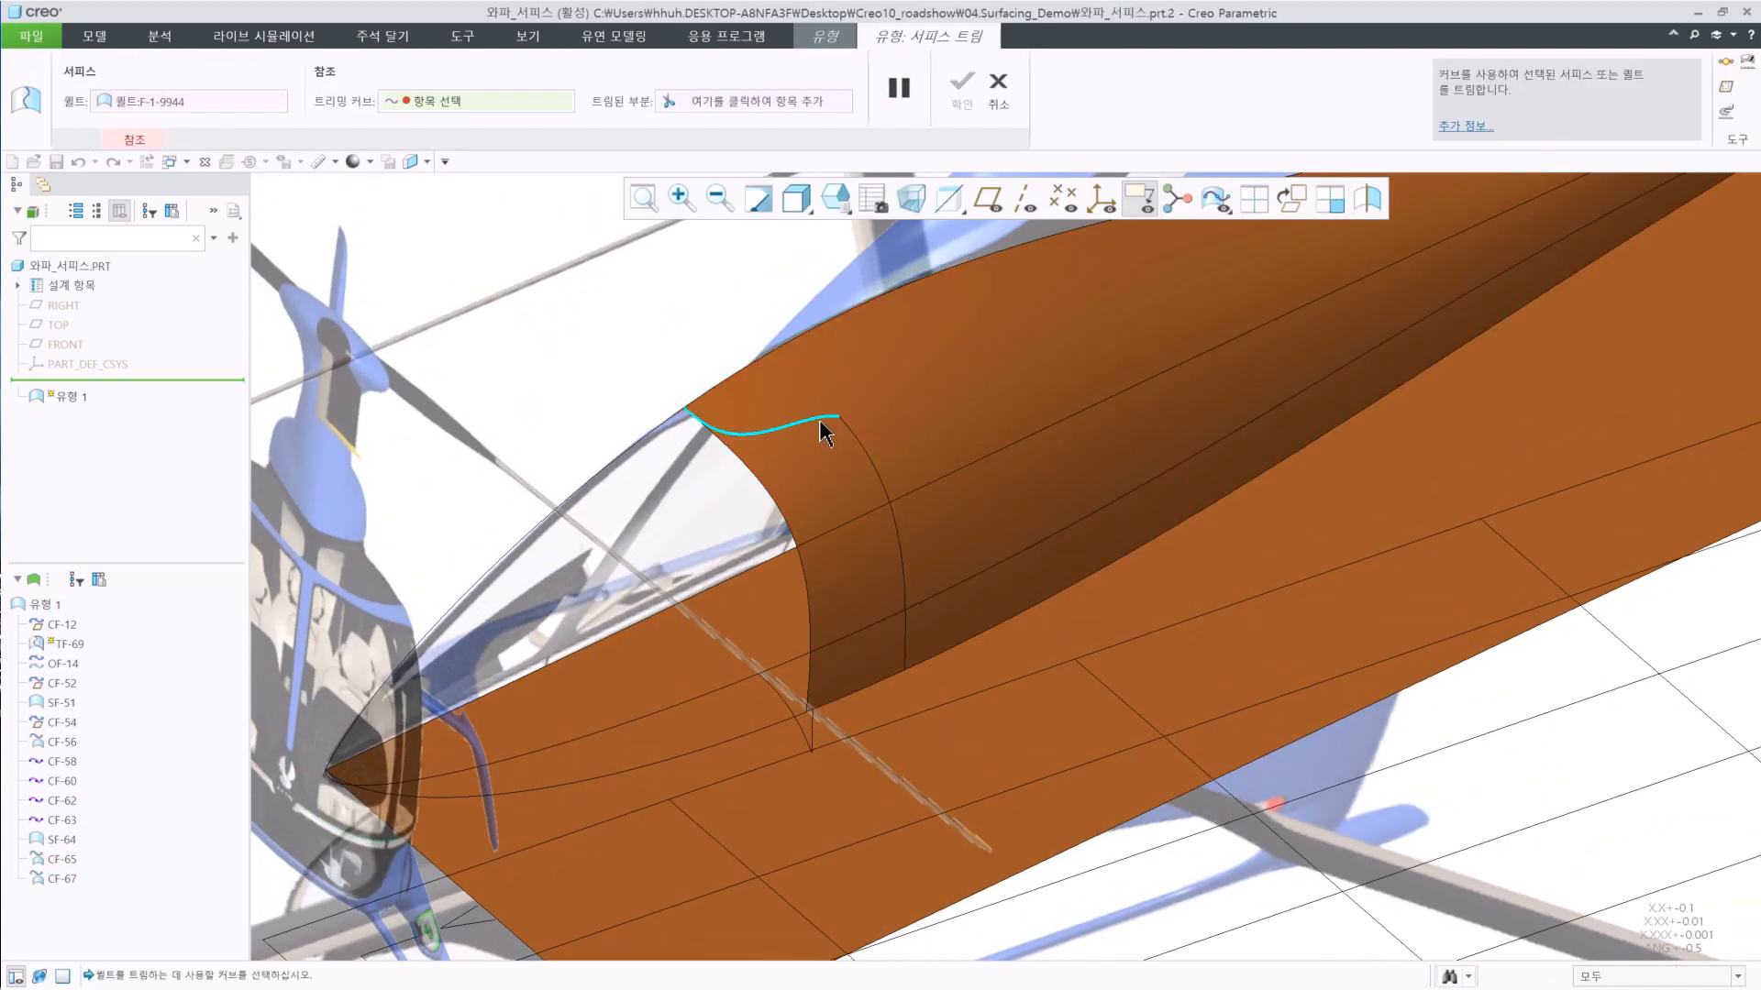
click(822, 424)
right_click(825, 479)
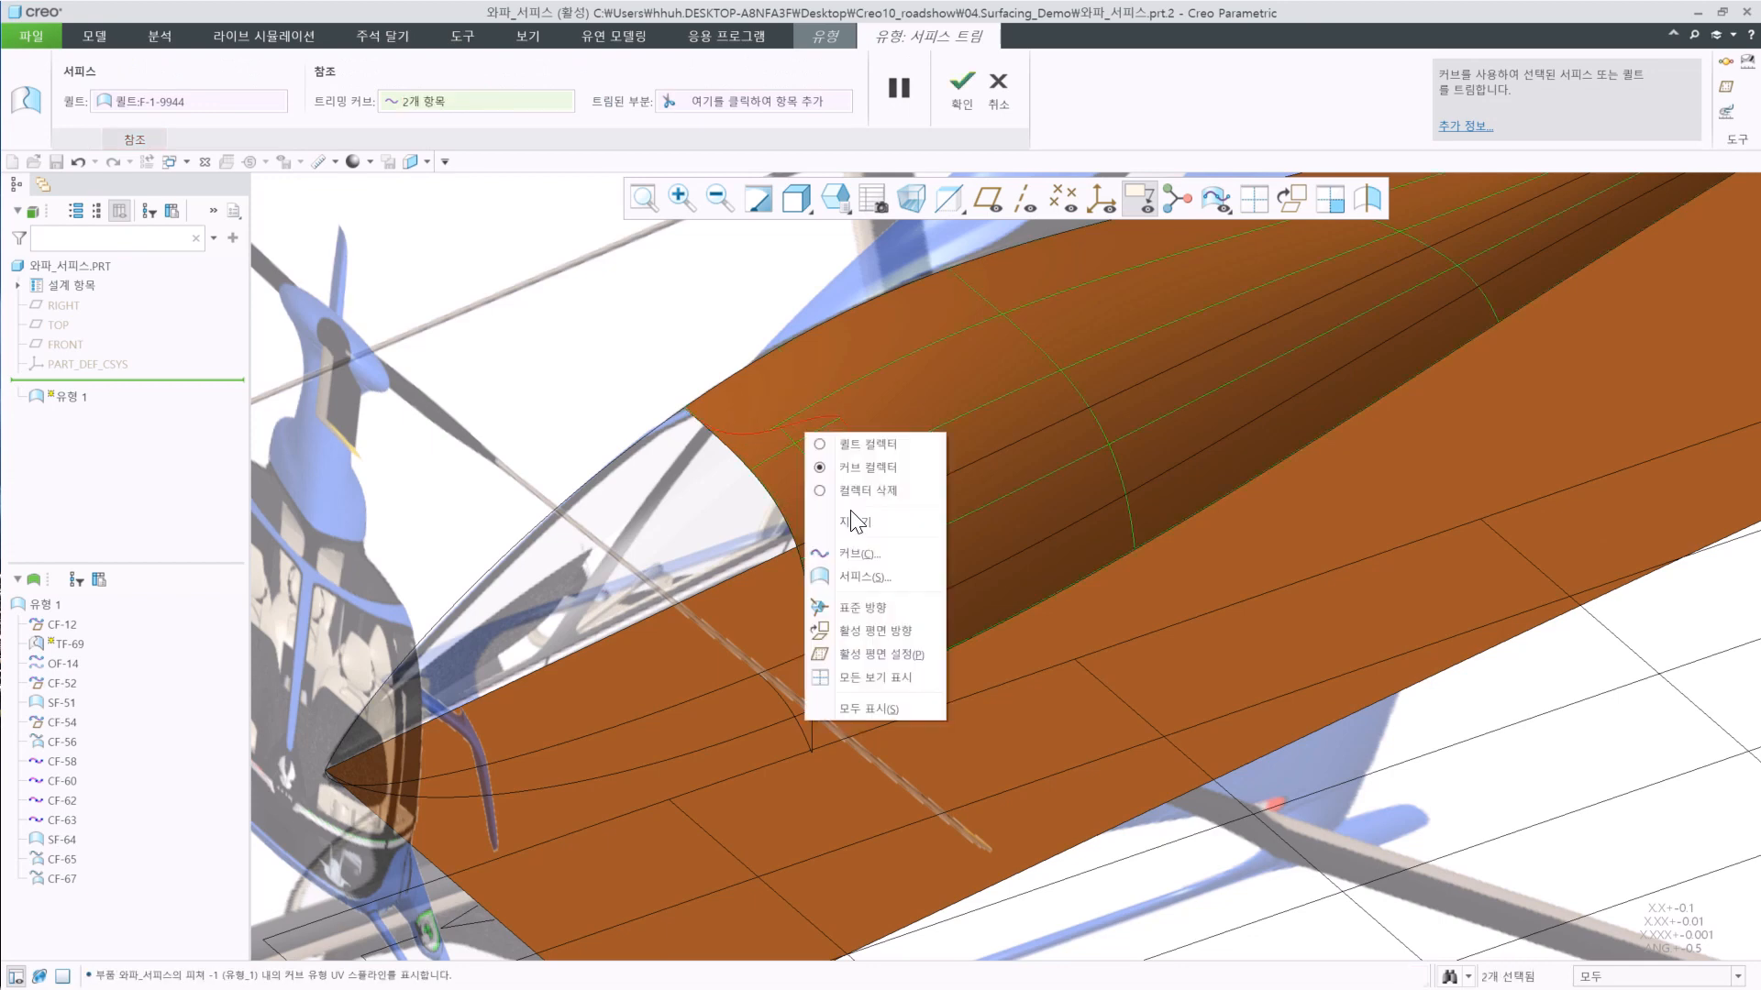
click(845, 504)
middle_click(912, 471)
Create a surface over the windshield area bounded by the upper centre curve, the side curve and the two trimmed edges.
middle_drag(912, 471, 458, 80)
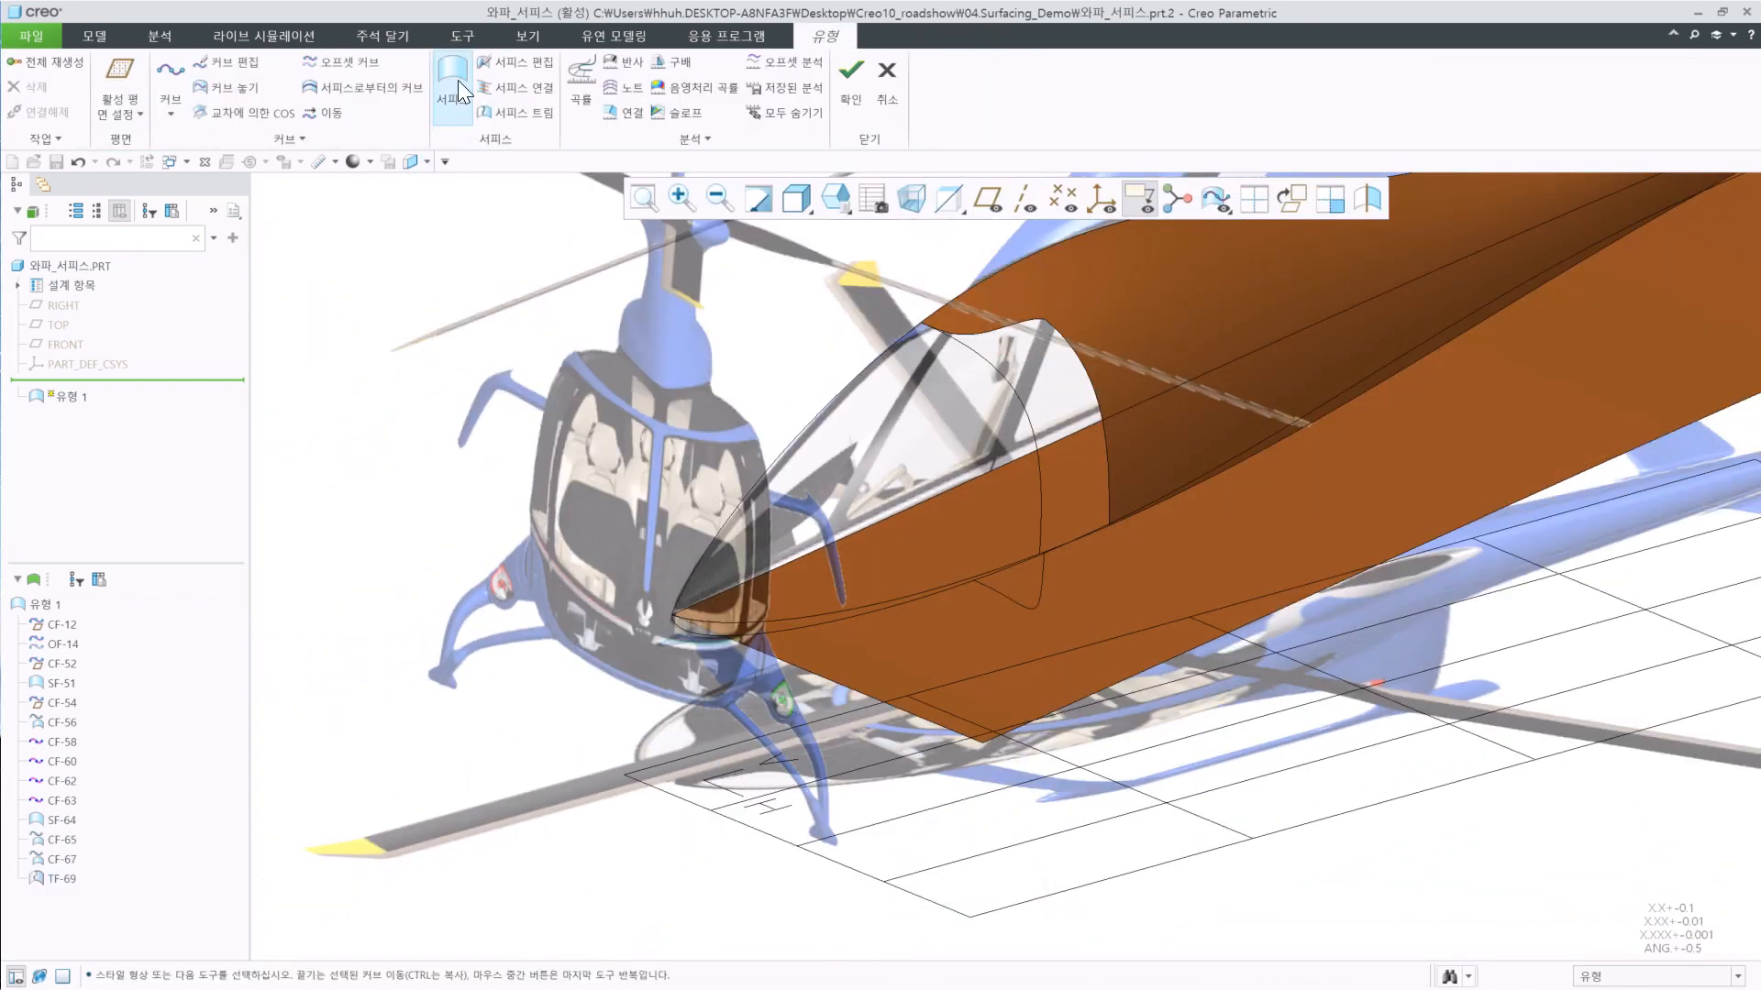
click(459, 80)
click(912, 598)
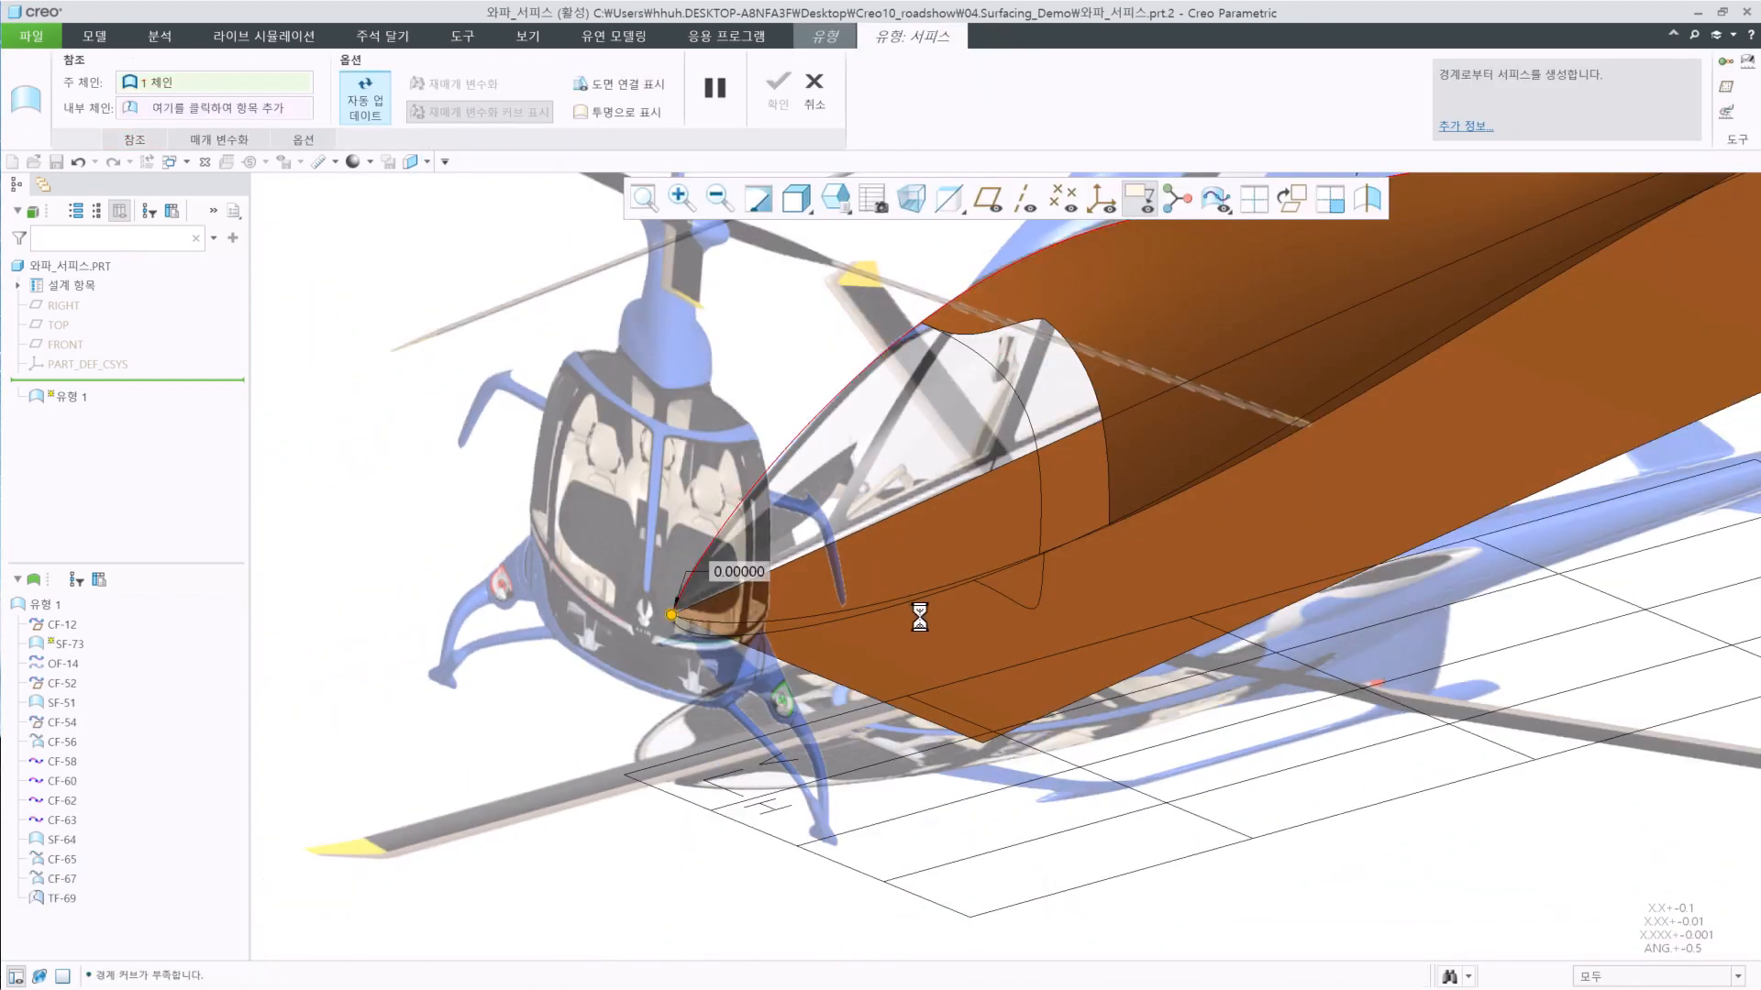
ctrl+click(1086, 369)
ctrl+click(1002, 327)
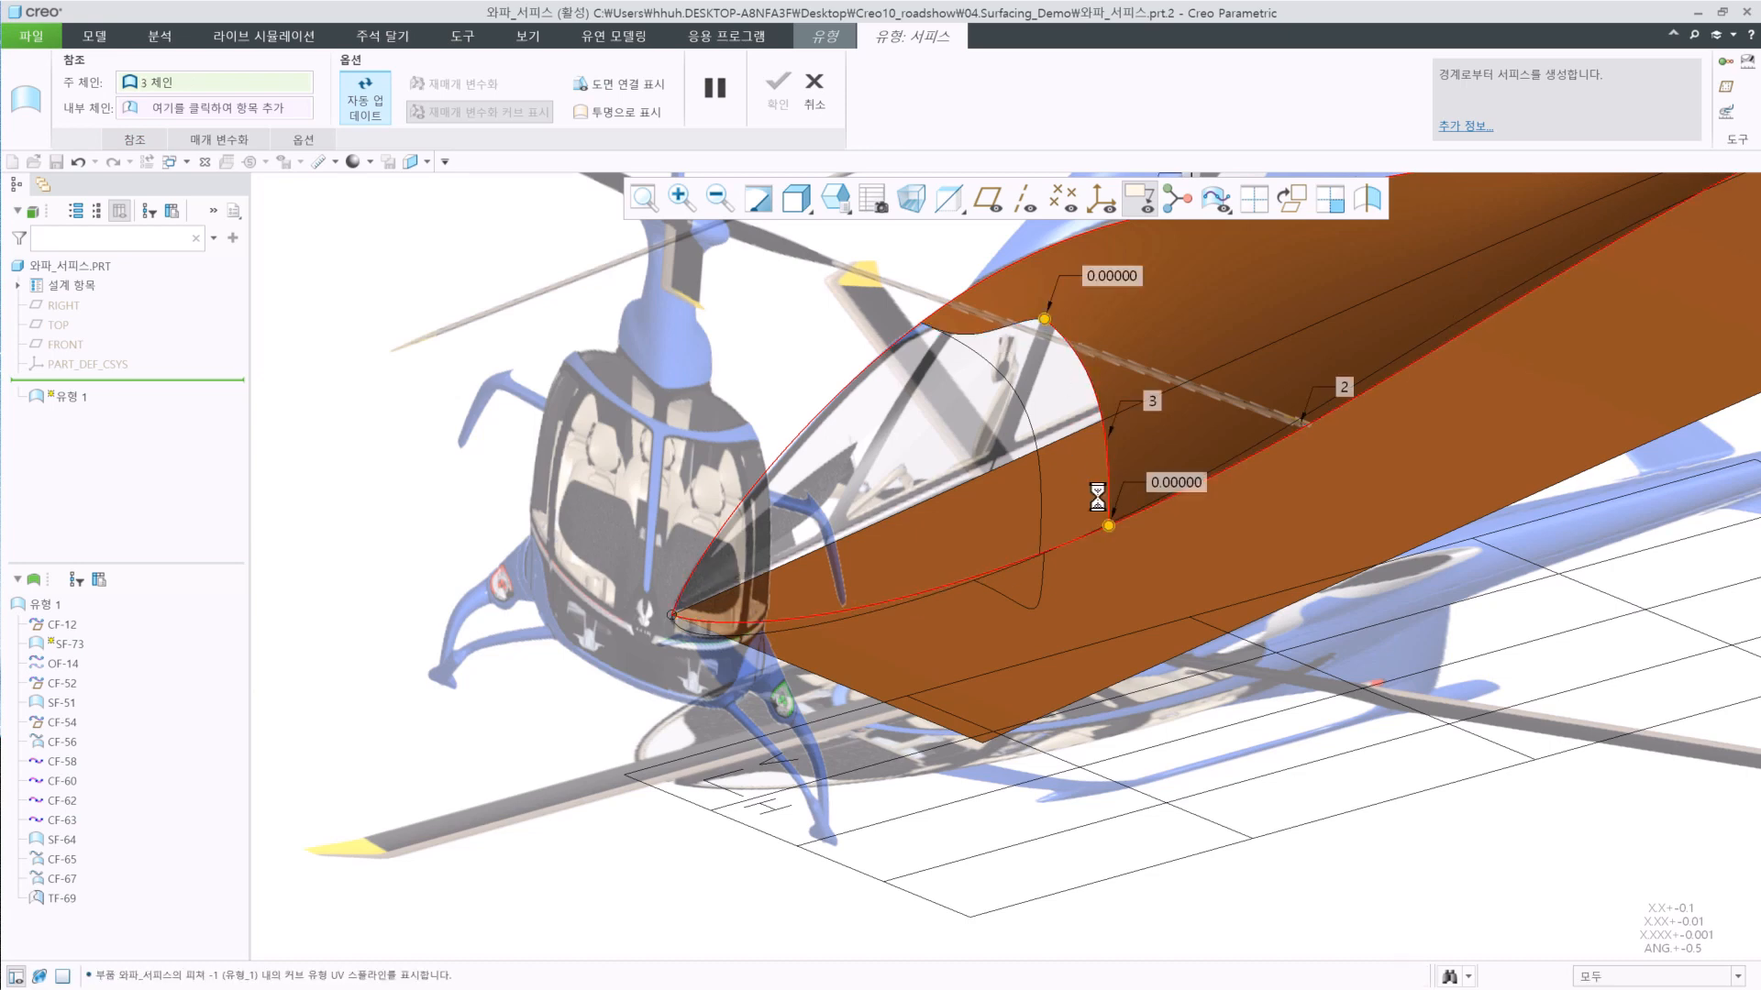
Set the windshield surface's connections along both trimmed edges to G3 acceleration and complete the surface.
right_click(1079, 401)
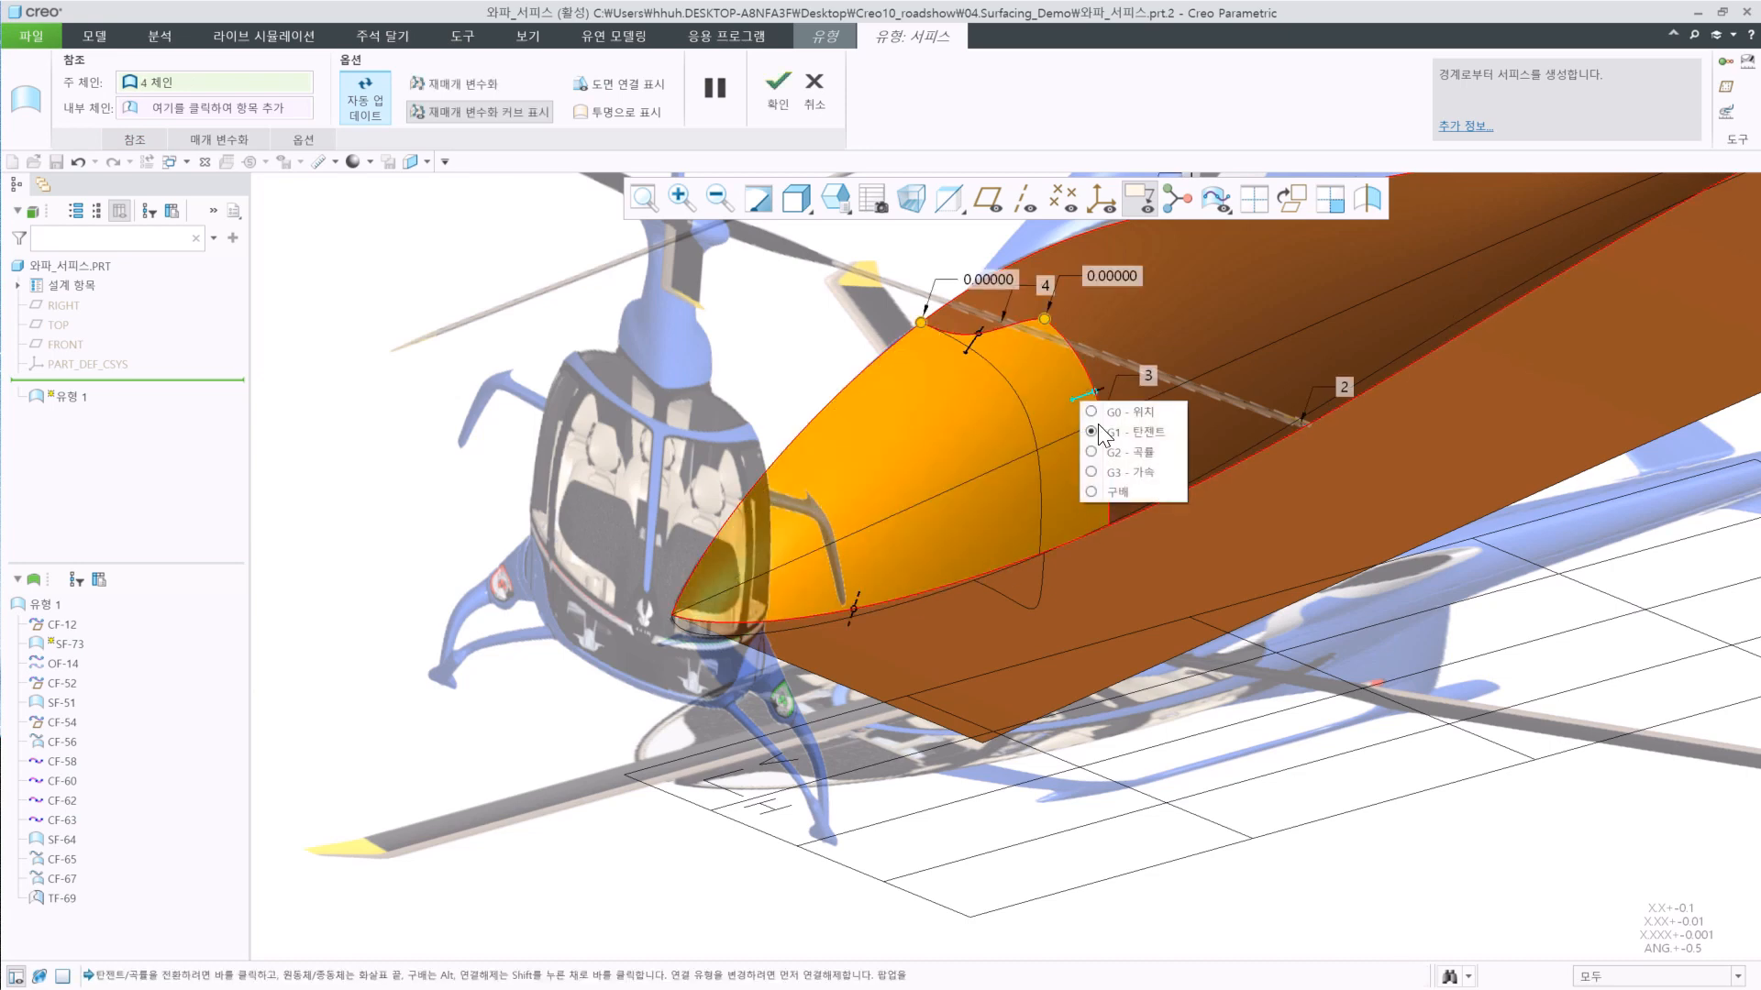
click(1117, 471)
right_click(970, 347)
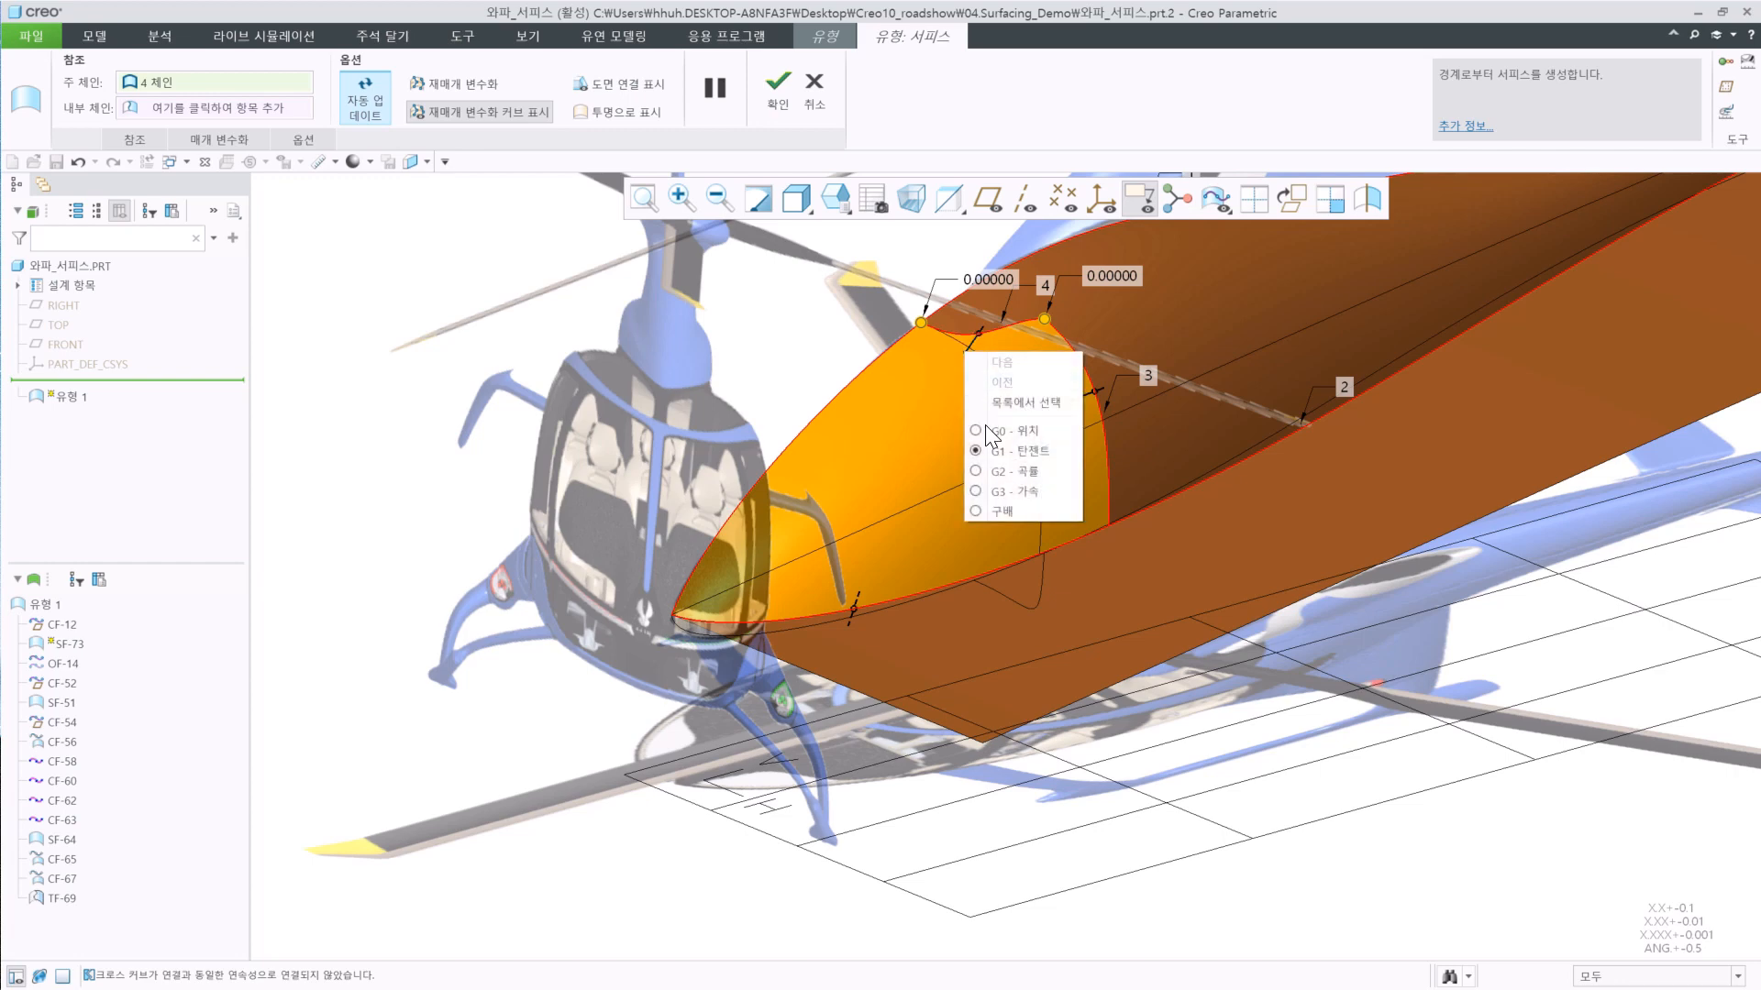
click(998, 497)
click(1211, 812)
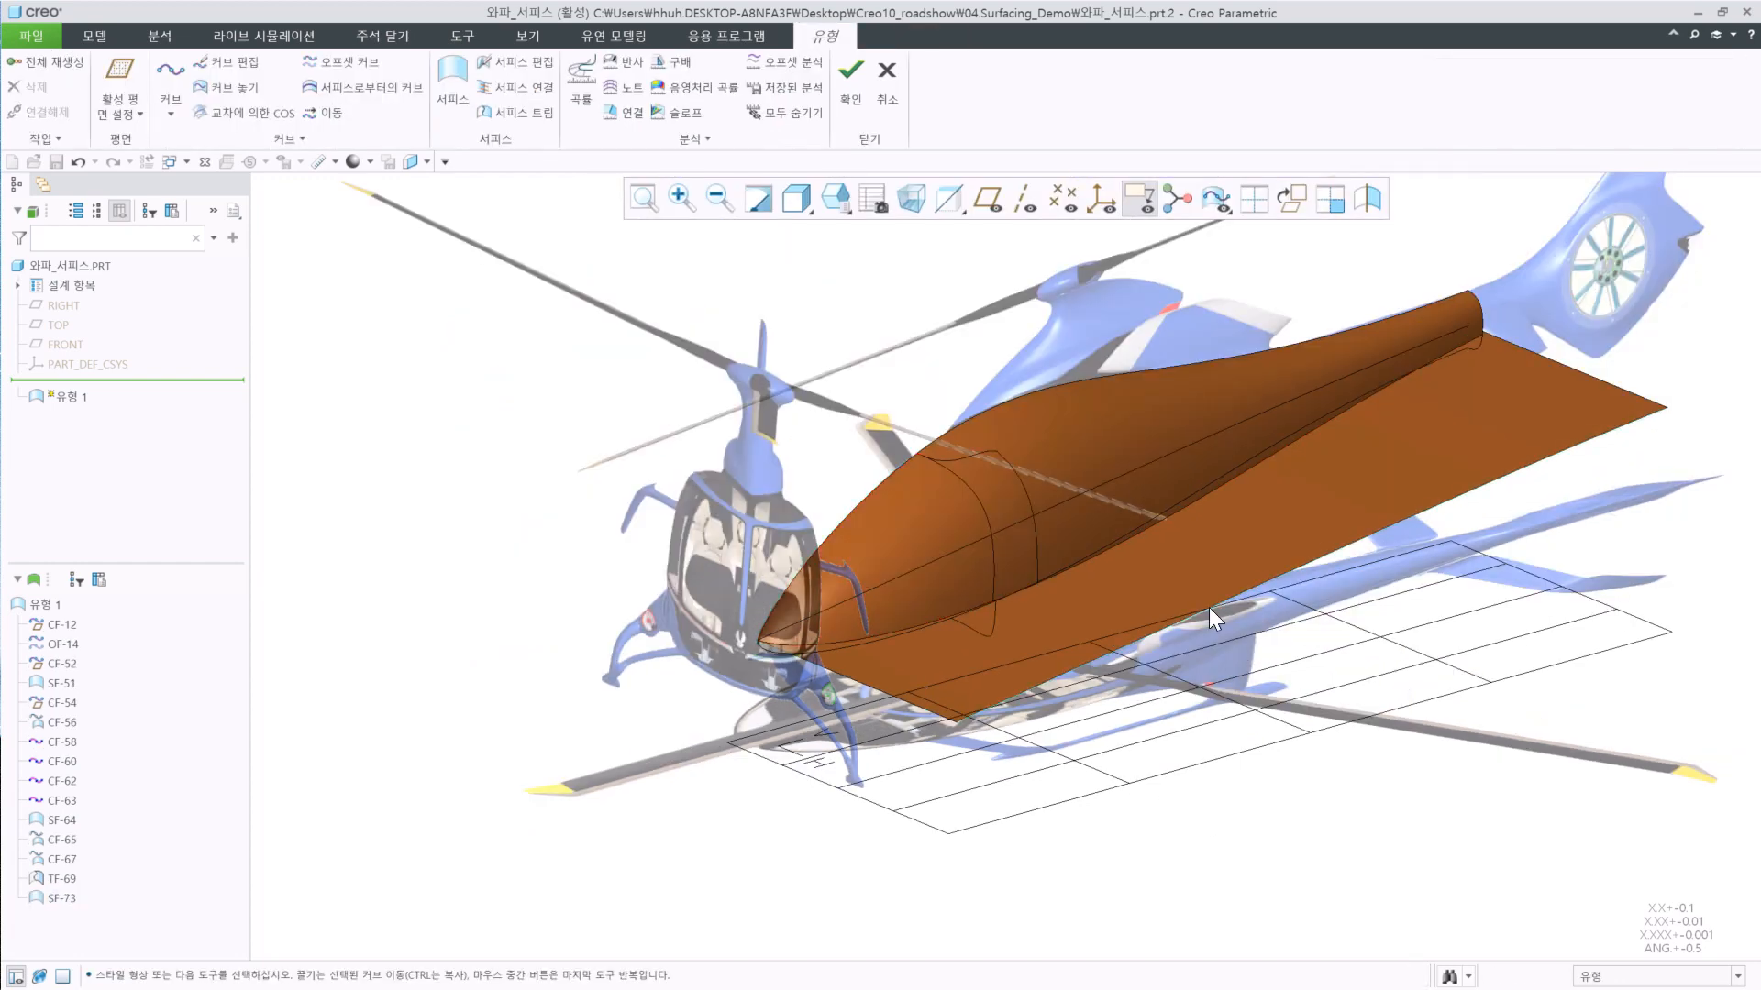
Run a reflection analysis on the windshield surface and the upper body surface, inspect the transition and close the analysis.
click(631, 62)
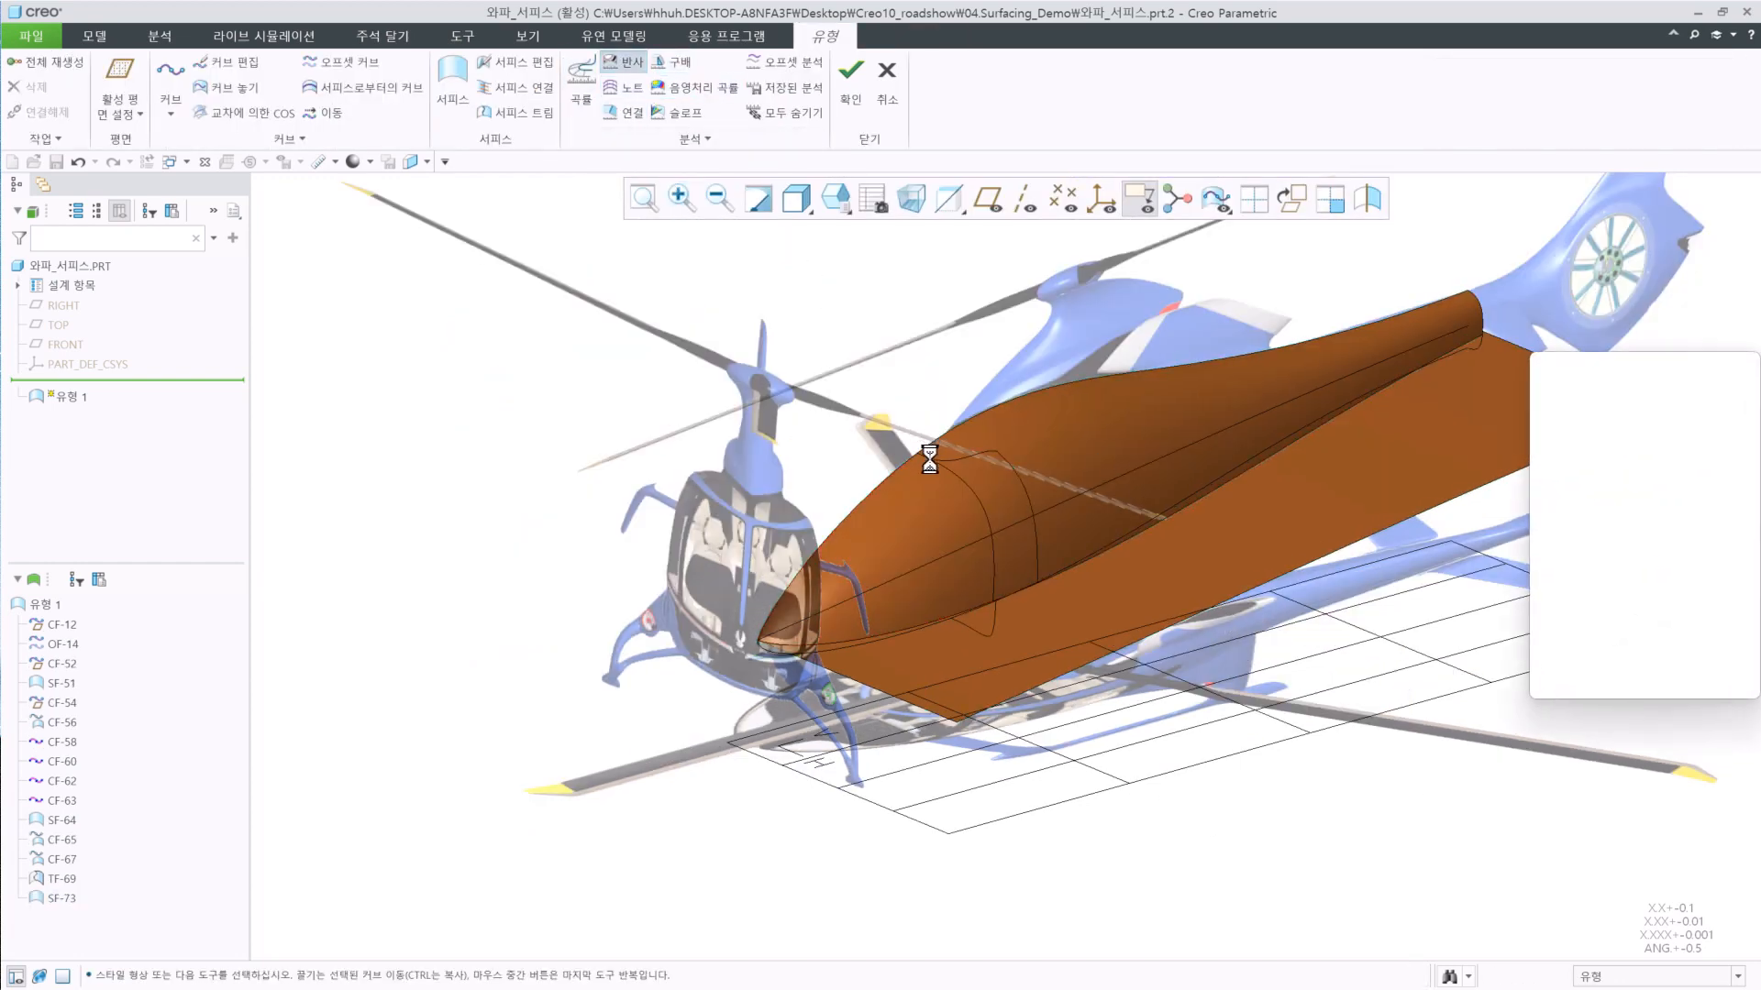
click(953, 495)
ctrl+click(1073, 459)
middle_drag(1088, 511, 1032, 509)
click(1723, 680)
Hide the flat surface SF-51 that extends out from the side of the body.
middle_drag(1137, 523, 987, 486)
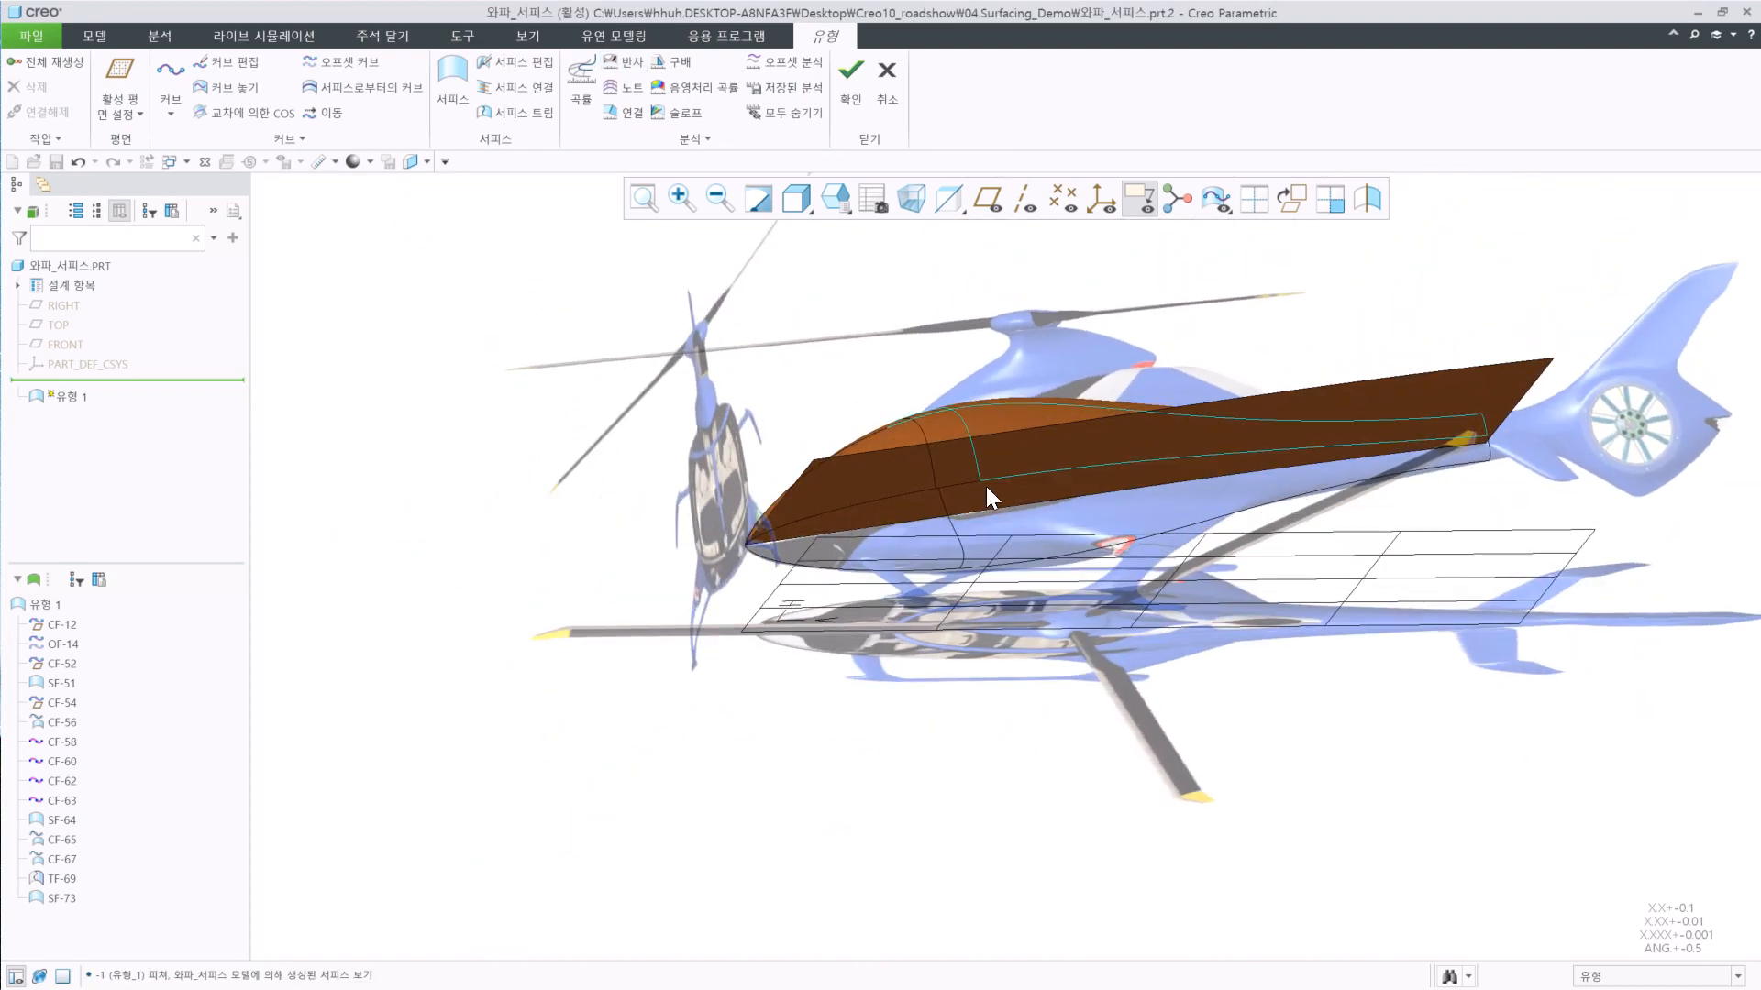
click(48, 685)
click(75, 629)
scroll(1207, 454, down, 2)
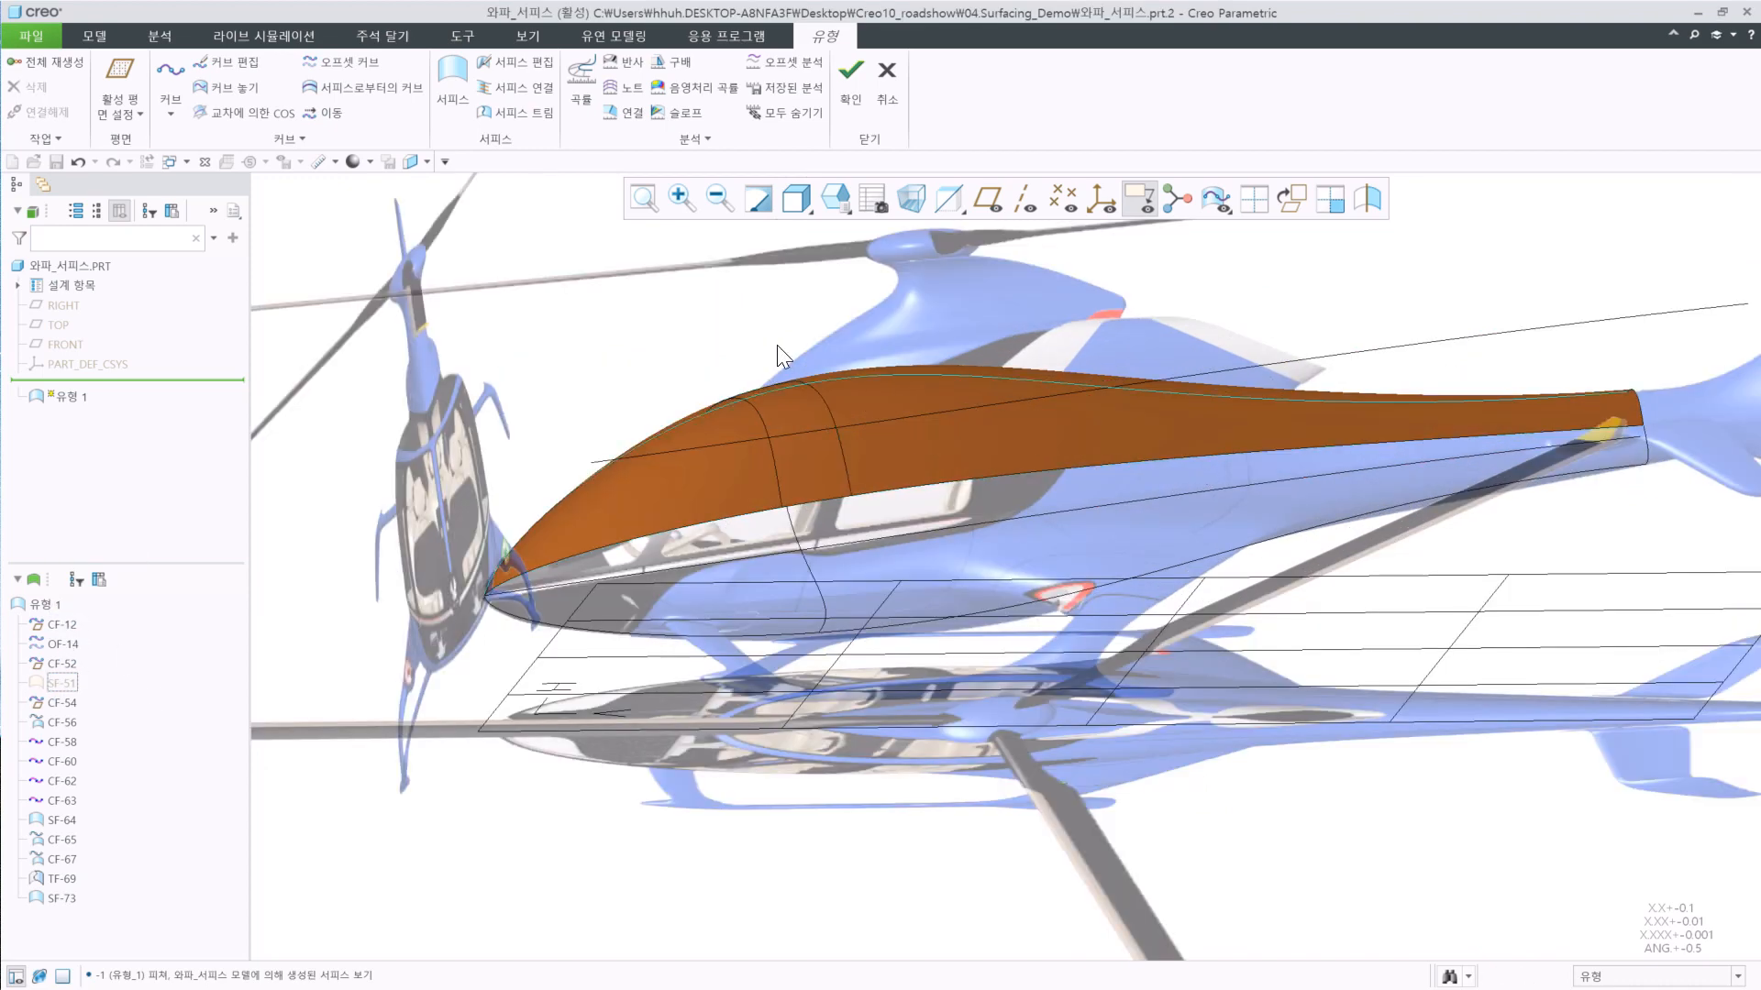
Create the lower body surface bounded by the cabin section curve, side curve, lower centre curve and tail section curve.
click(452, 81)
click(812, 575)
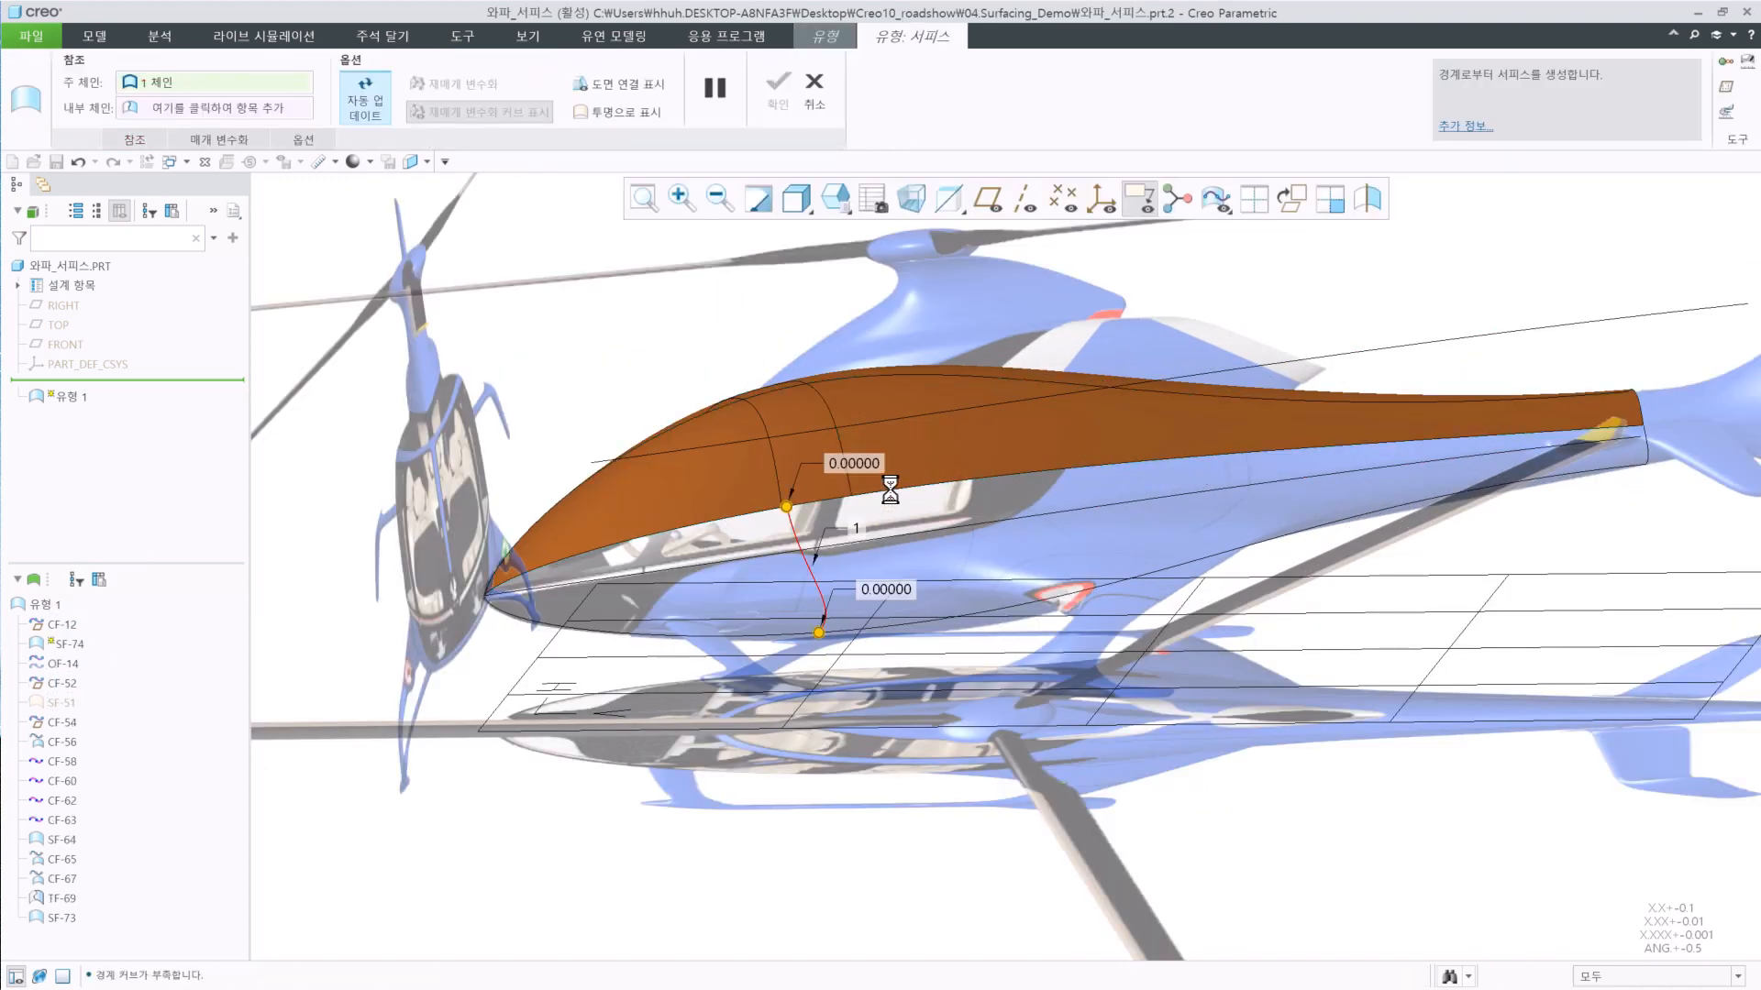
ctrl+click(889, 491)
ctrl+click(927, 631)
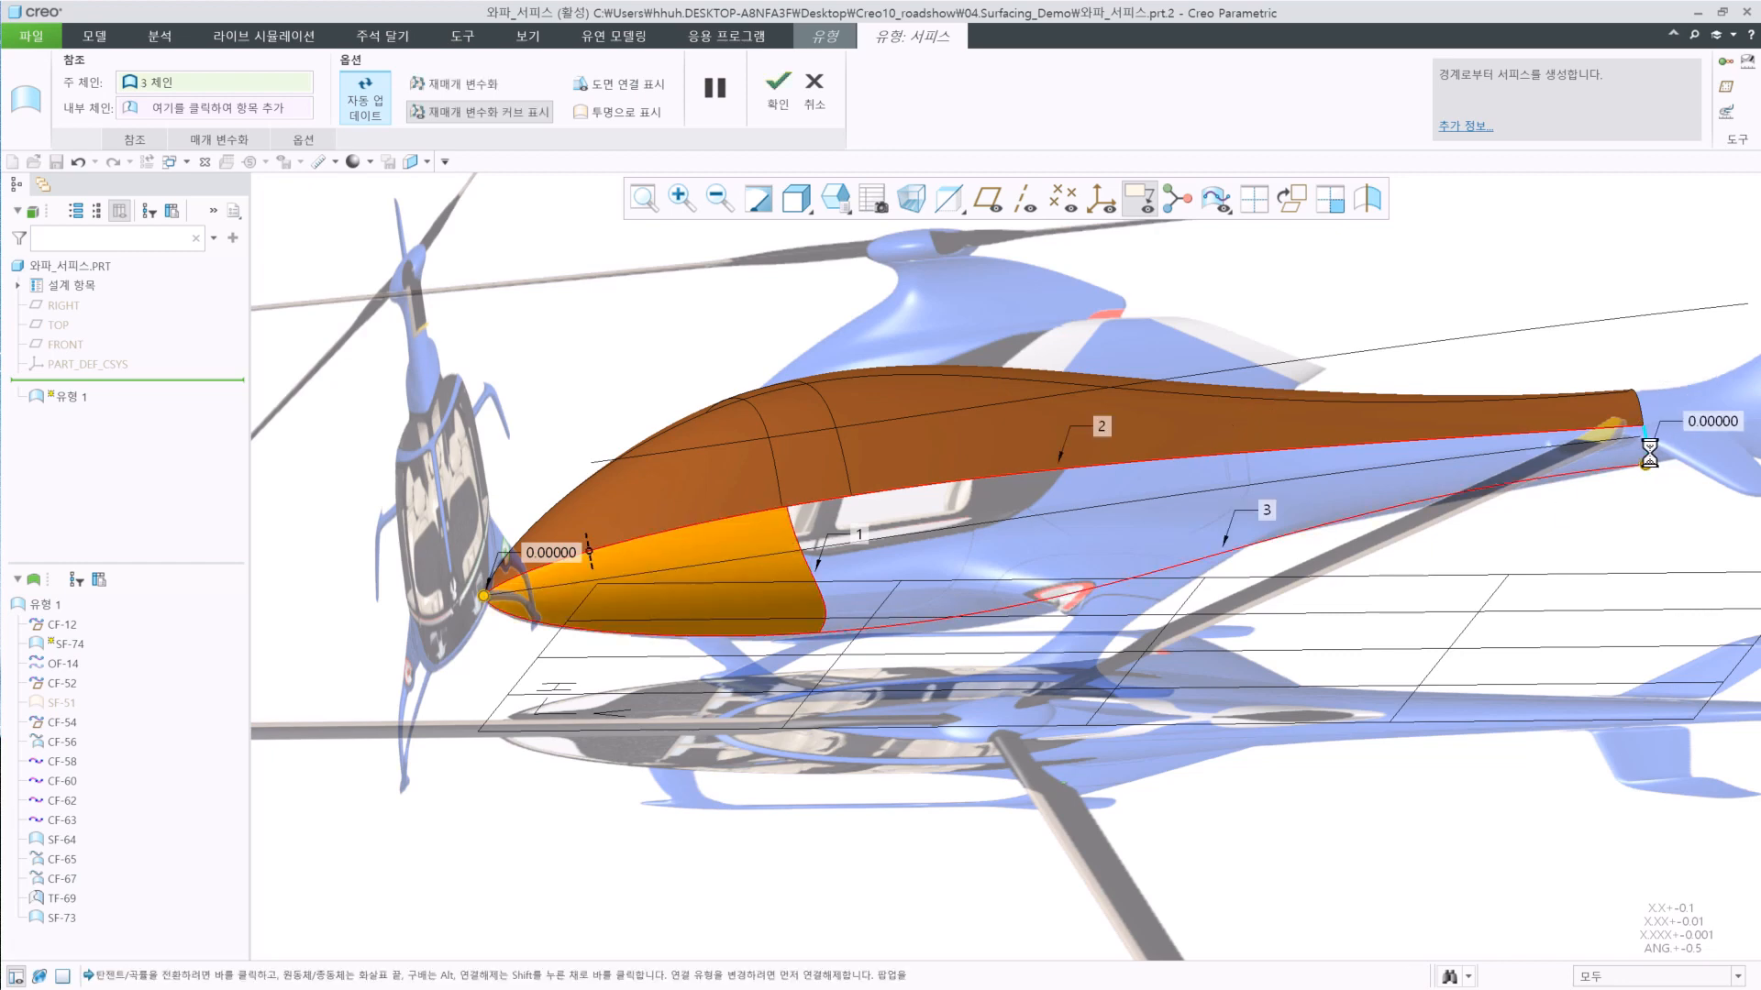
middle_click(927, 641)
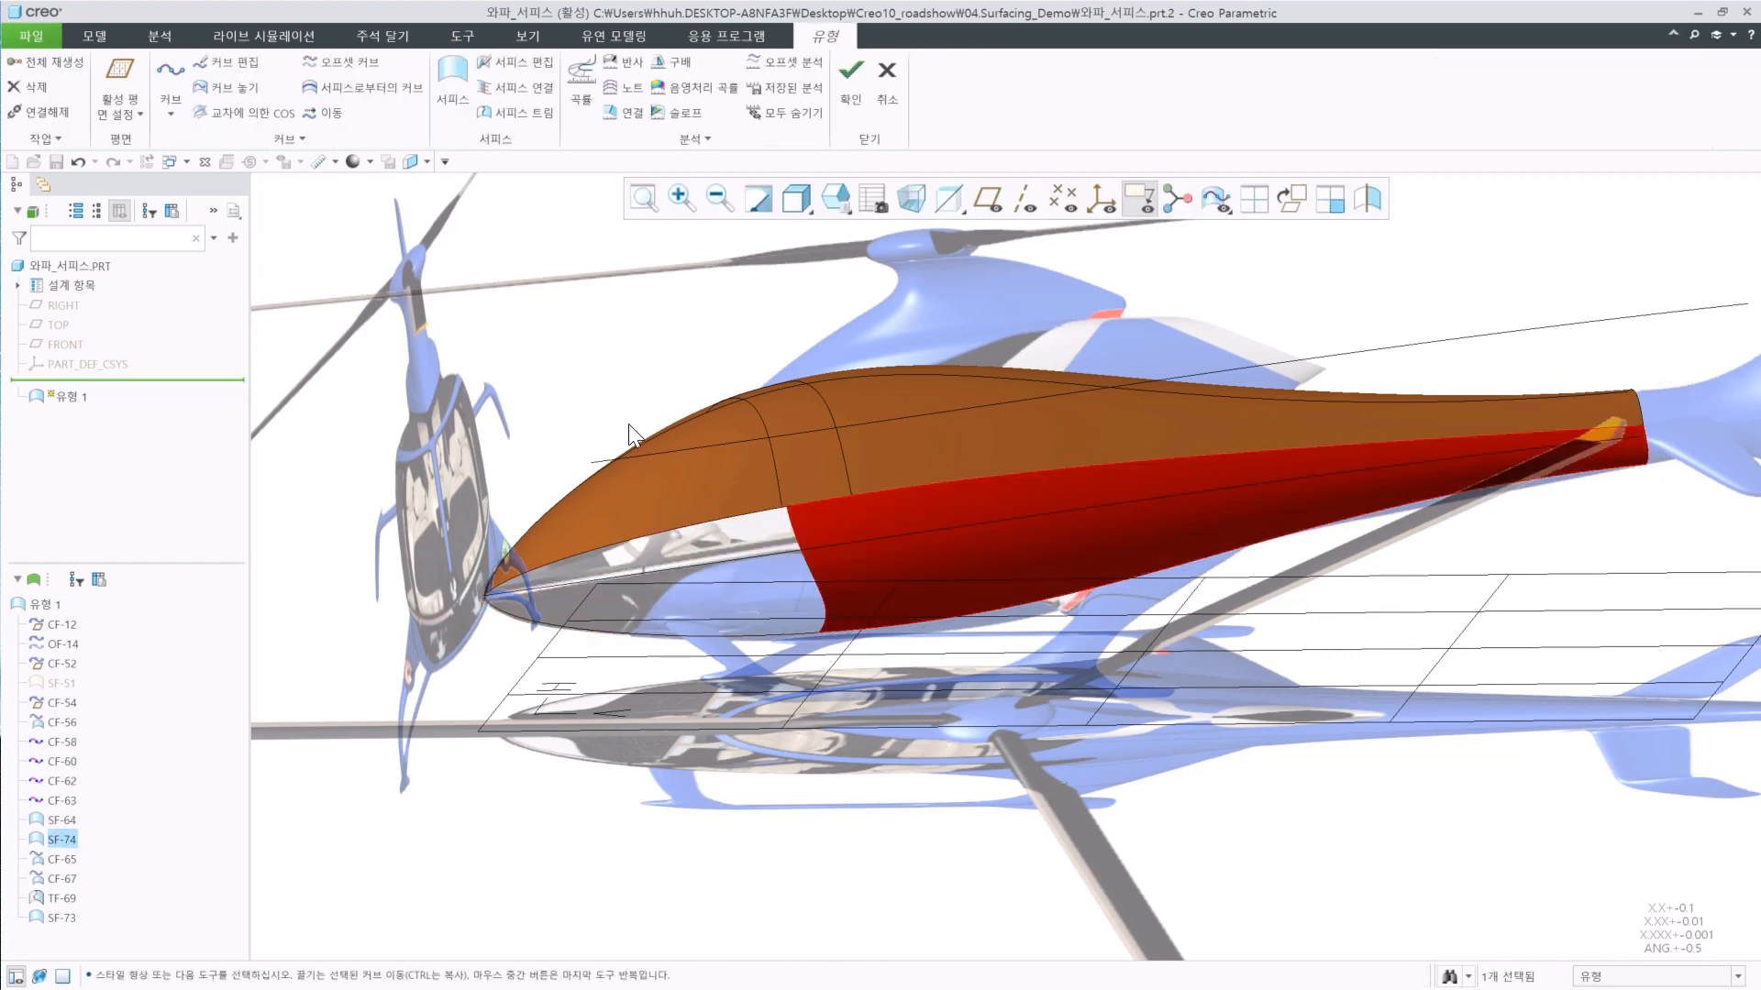
Edit the lower body surface to make its connection along the lower centre boundary normal.
double_click(1000, 559)
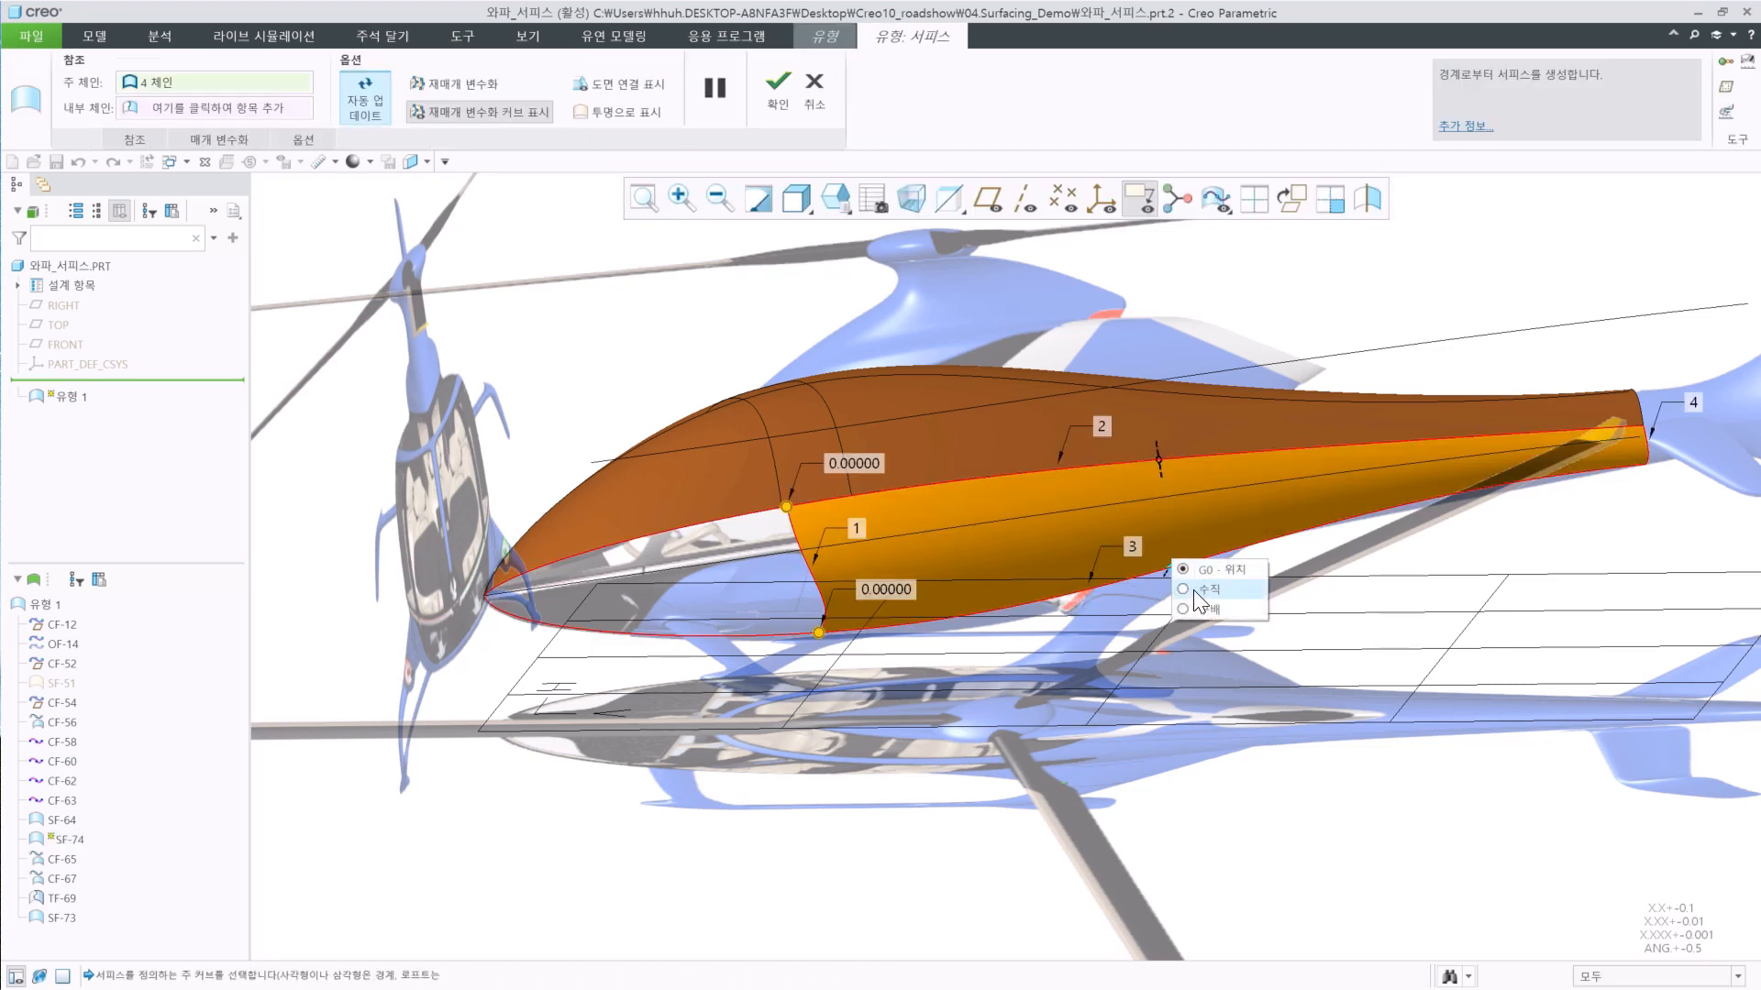
click(1199, 591)
middle_click(696, 418)
click(616, 352)
Create the lower nose surface from the side curve, lower centre curve and cabin section, with a G3 acceleration connection to the lower body.
click(457, 81)
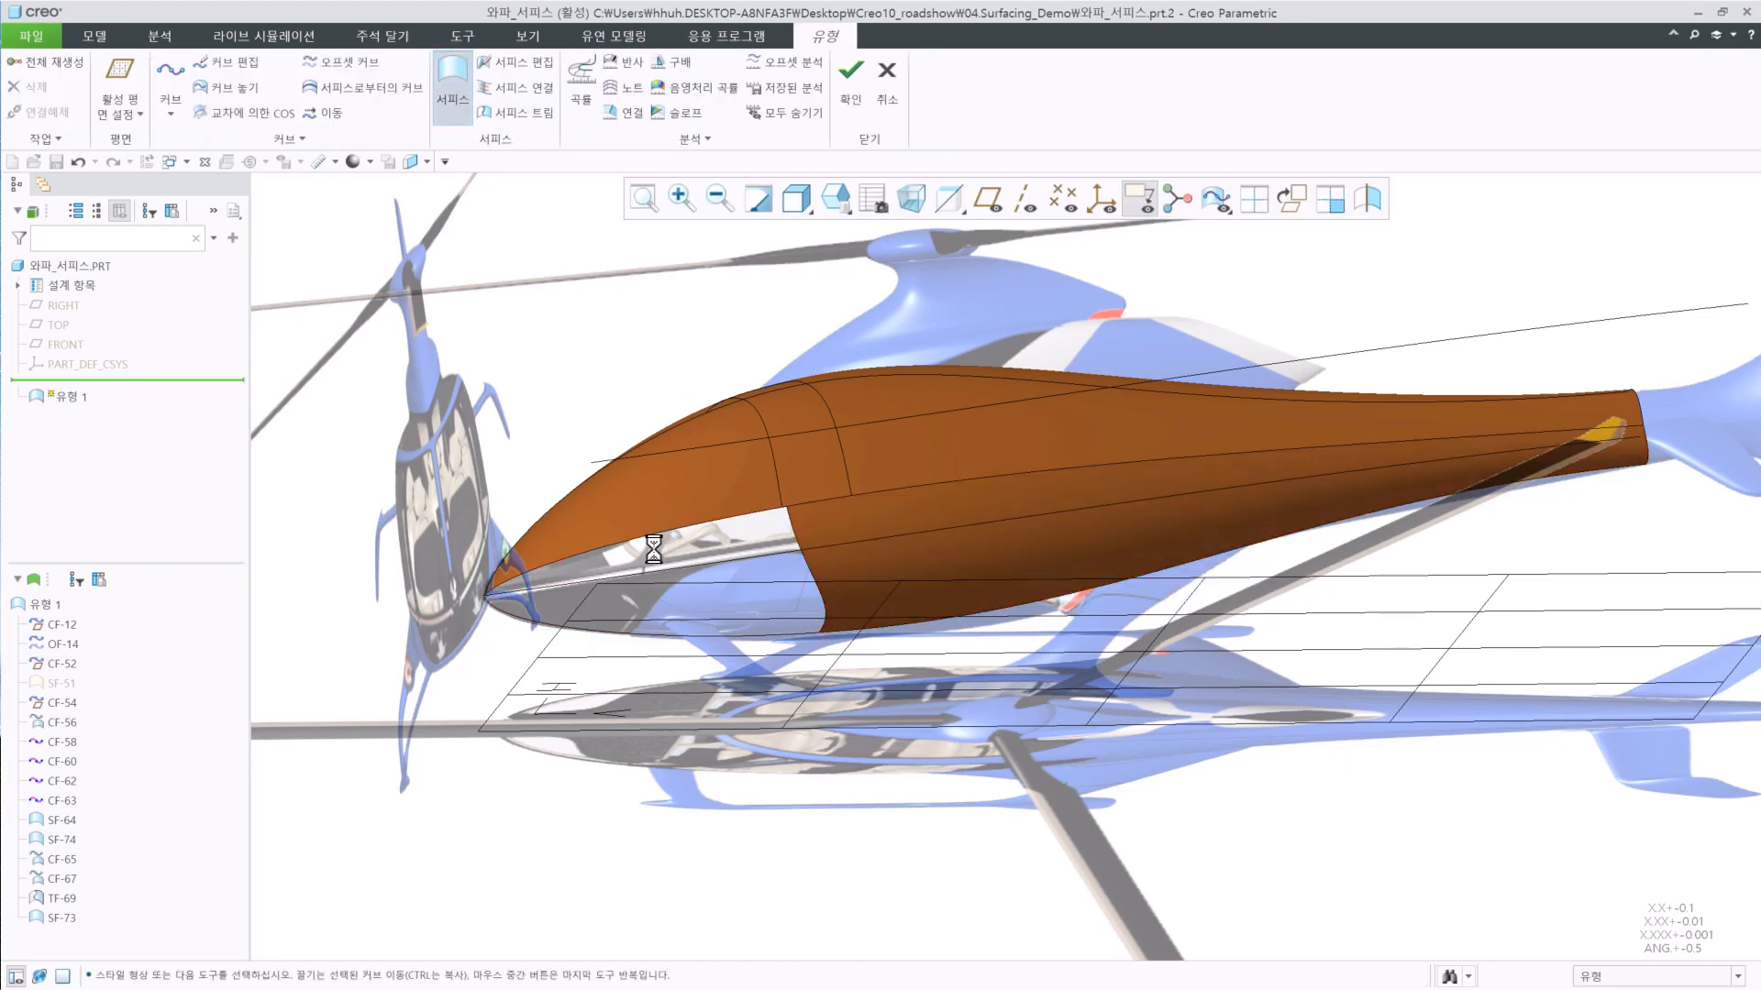
click(646, 537)
ctrl+click(812, 584)
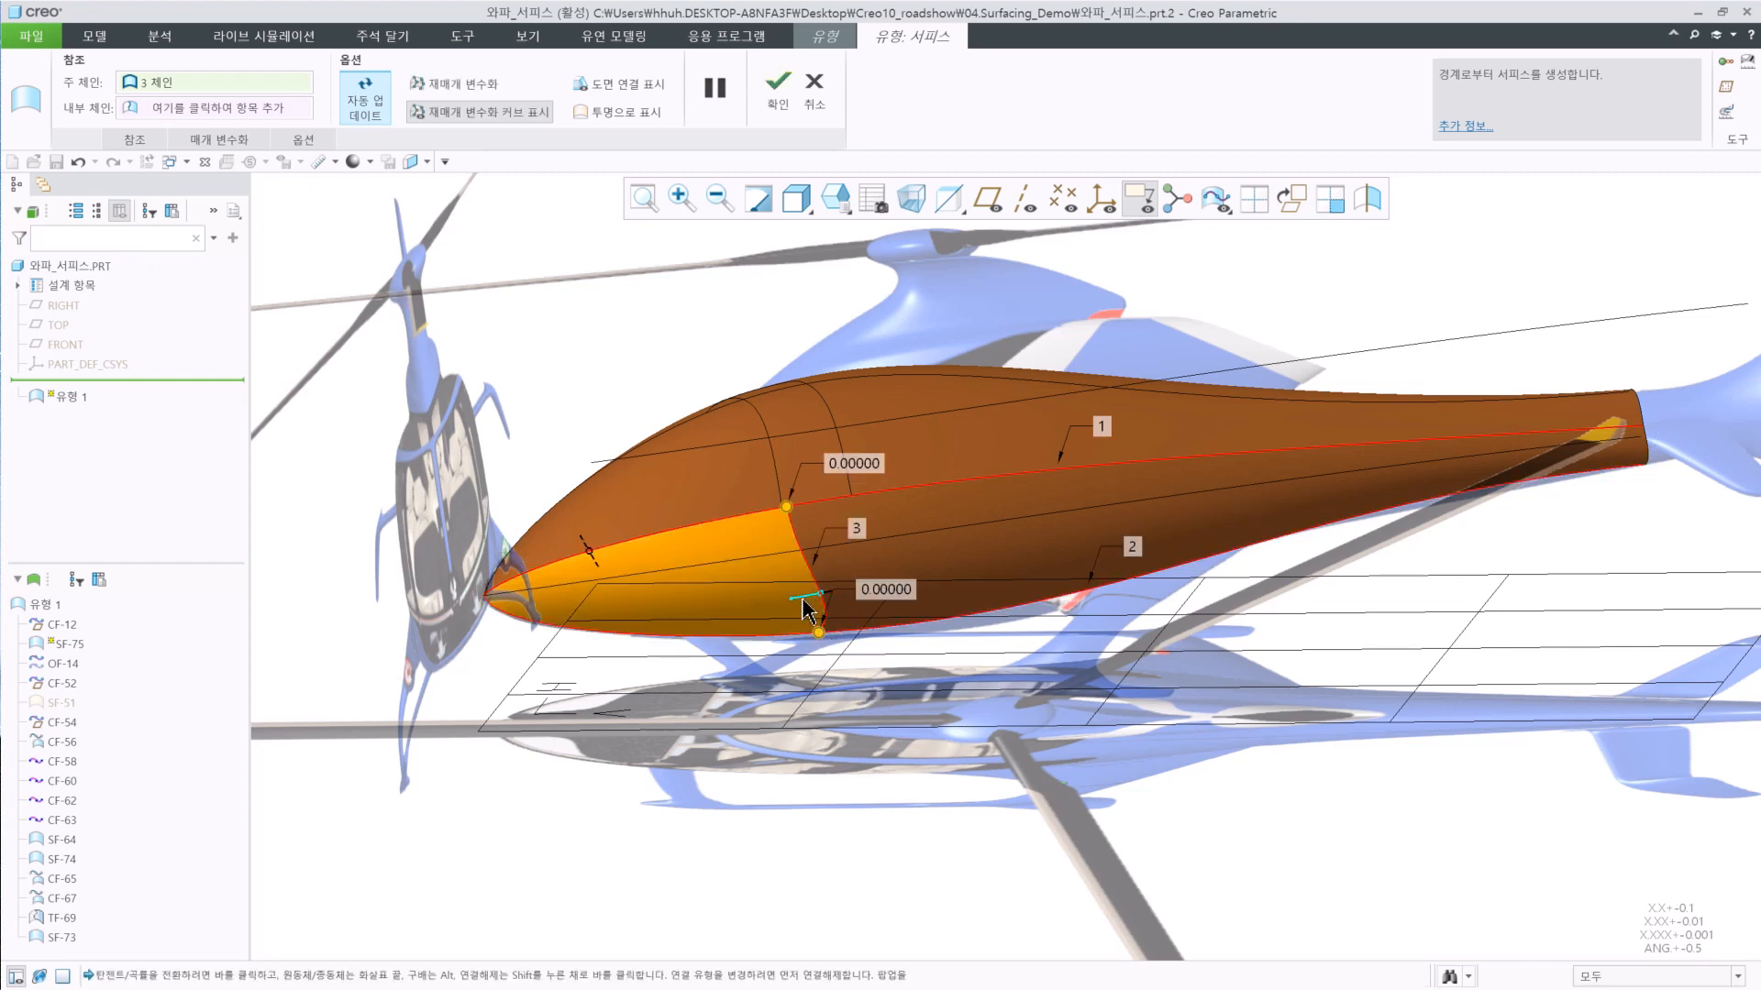
right_click(807, 600)
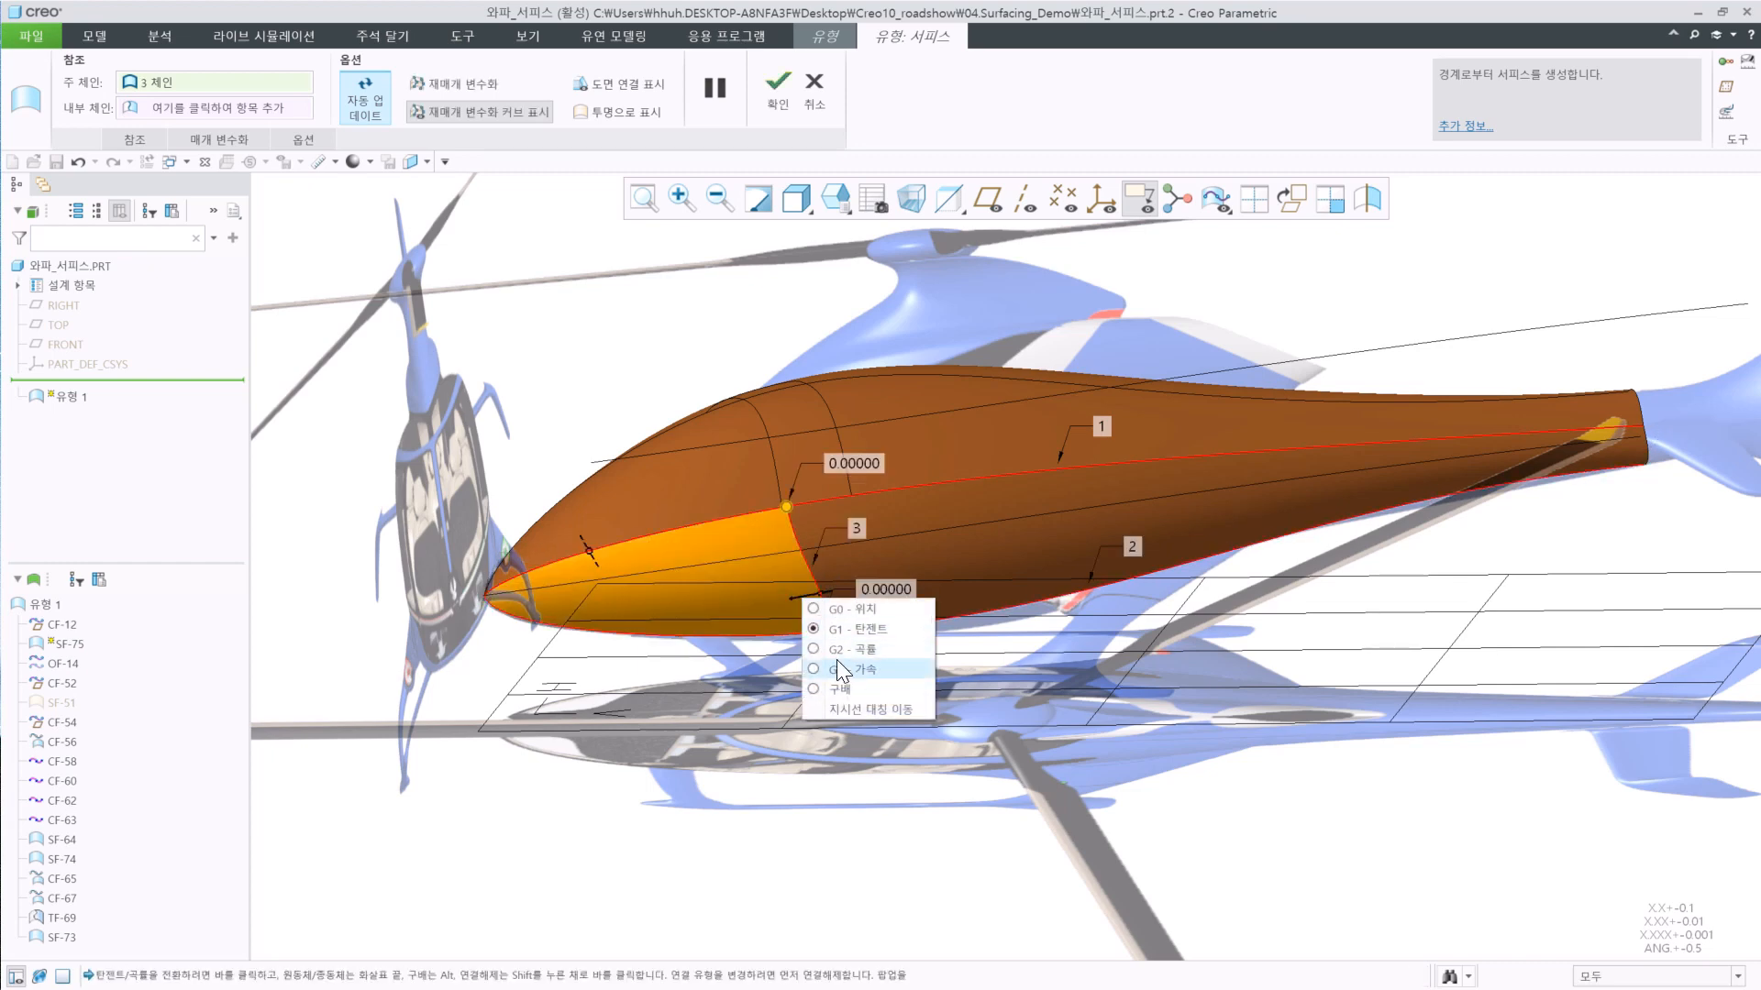
click(836, 667)
middle_click(861, 788)
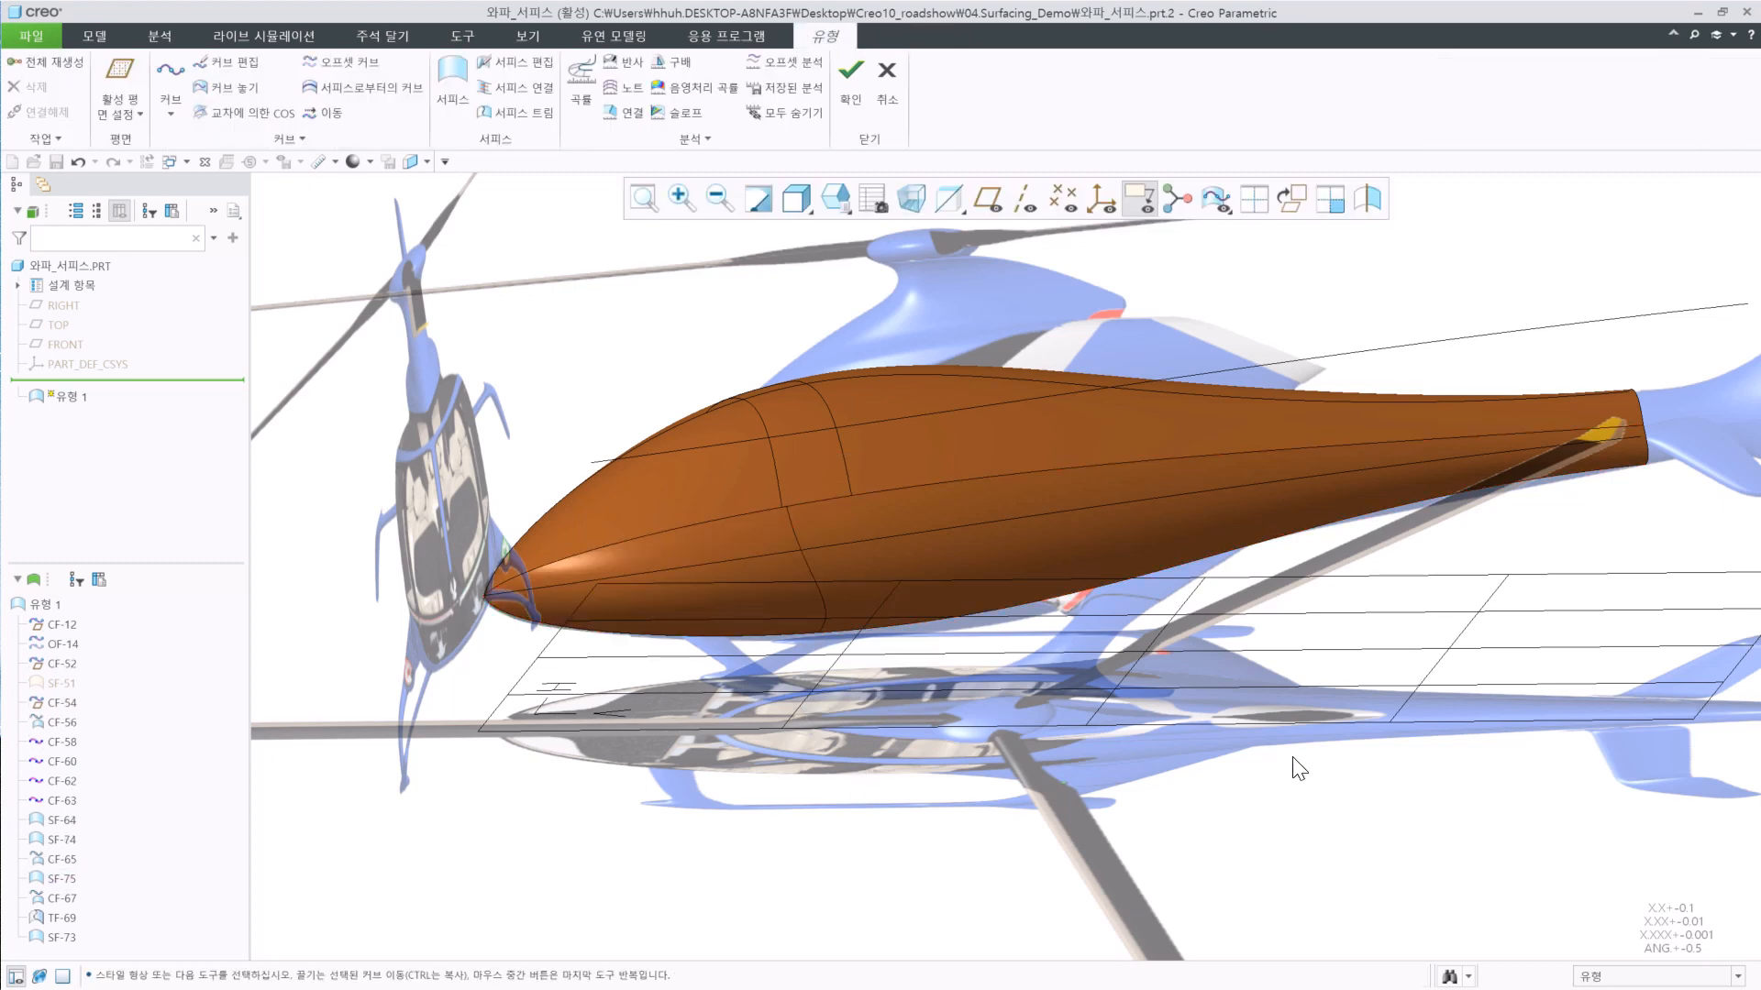
Start a Freestyle feature and import the Wavefront OBJ shape from the 04.Surfacing_Demo folder with model units.
scroll(1142, 639, down, 3)
middle_drag(1142, 638, 1152, 681)
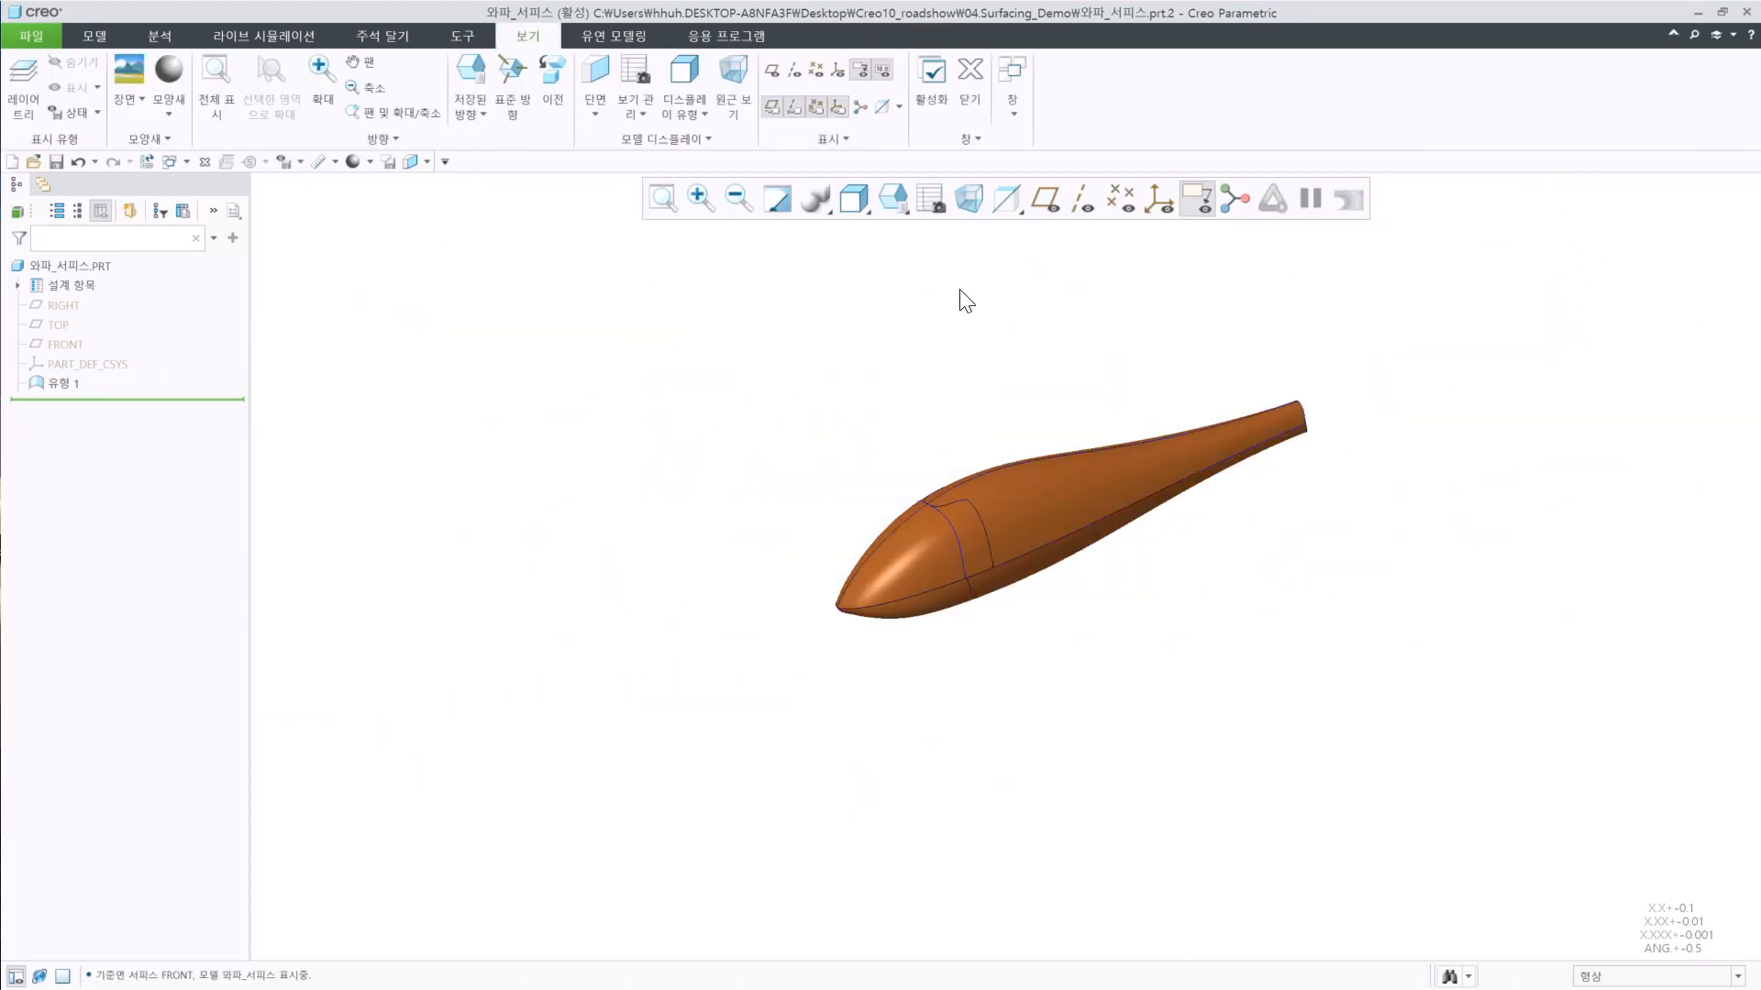
click(95, 36)
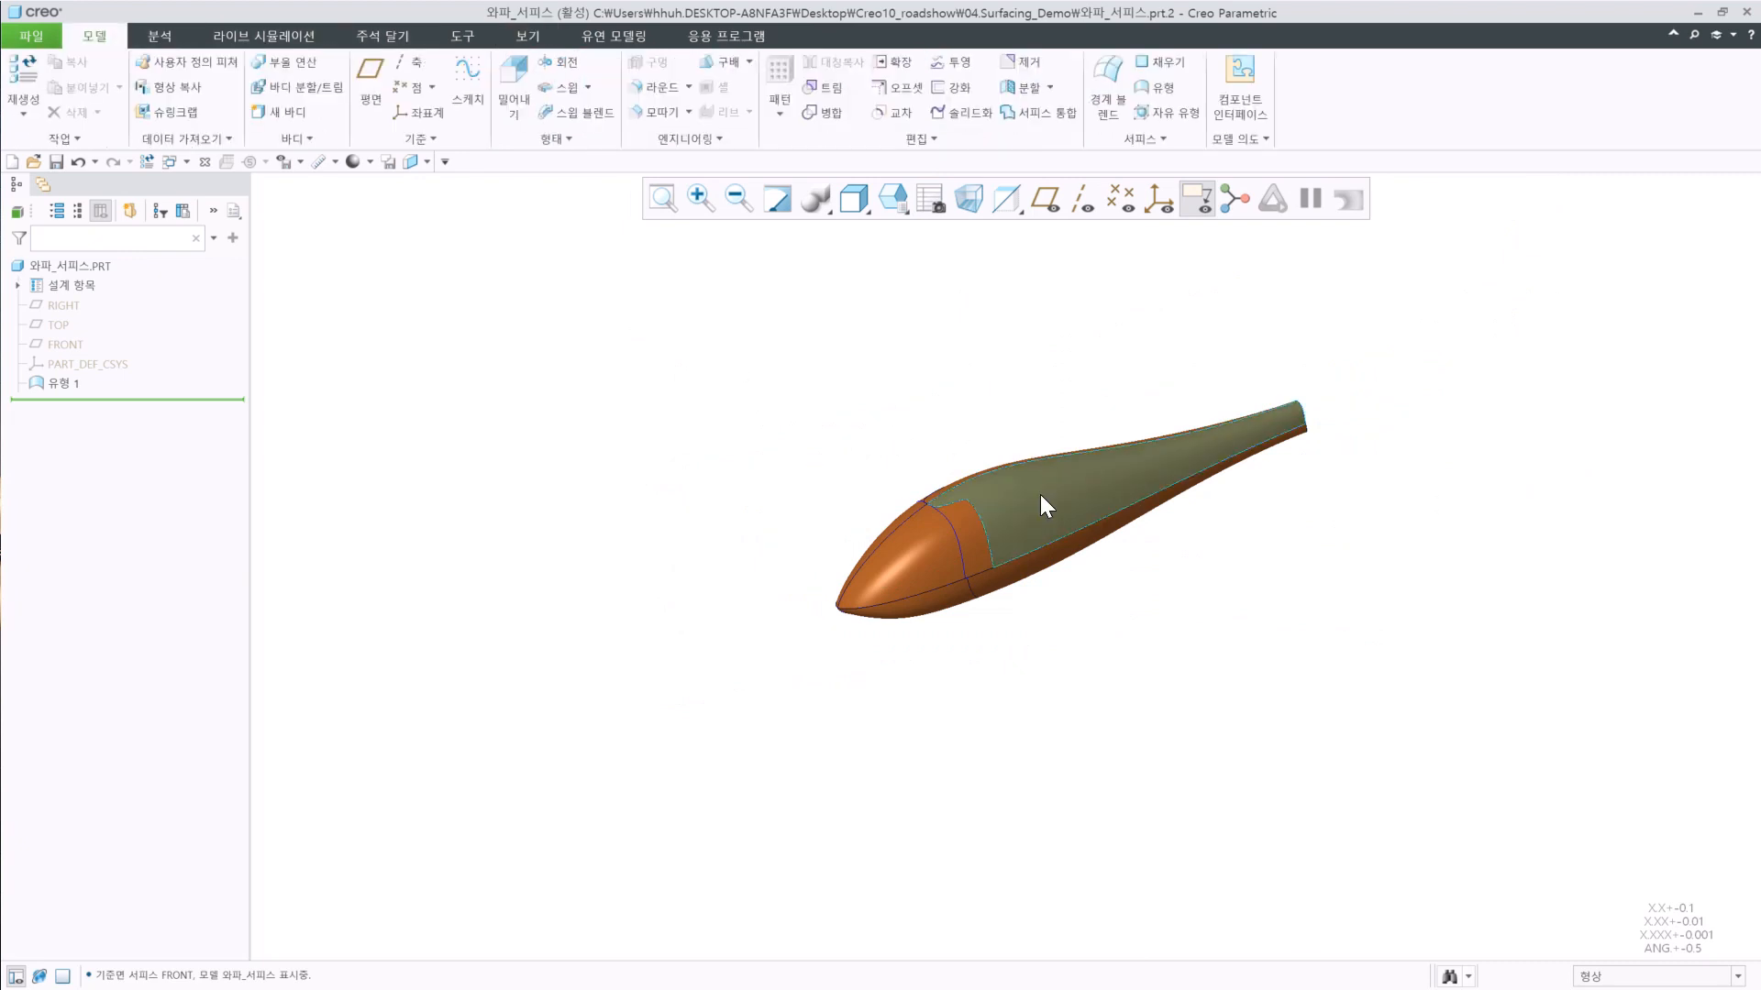
click(1165, 112)
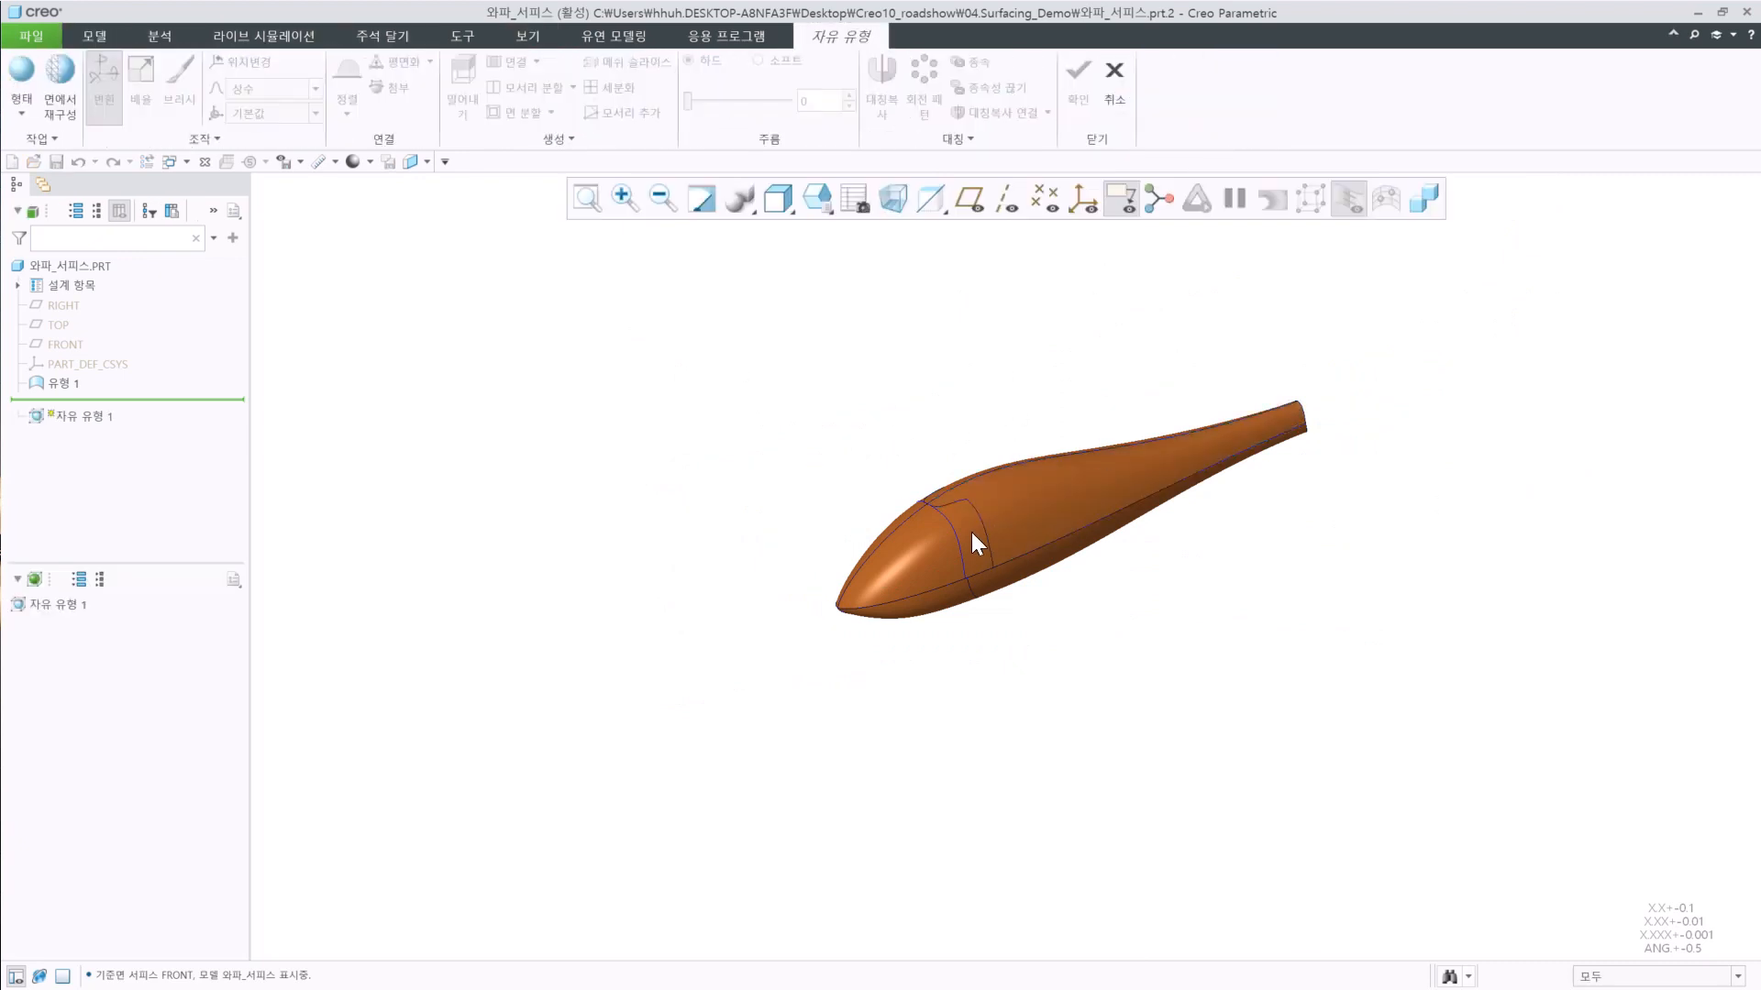
click(25, 124)
click(28, 227)
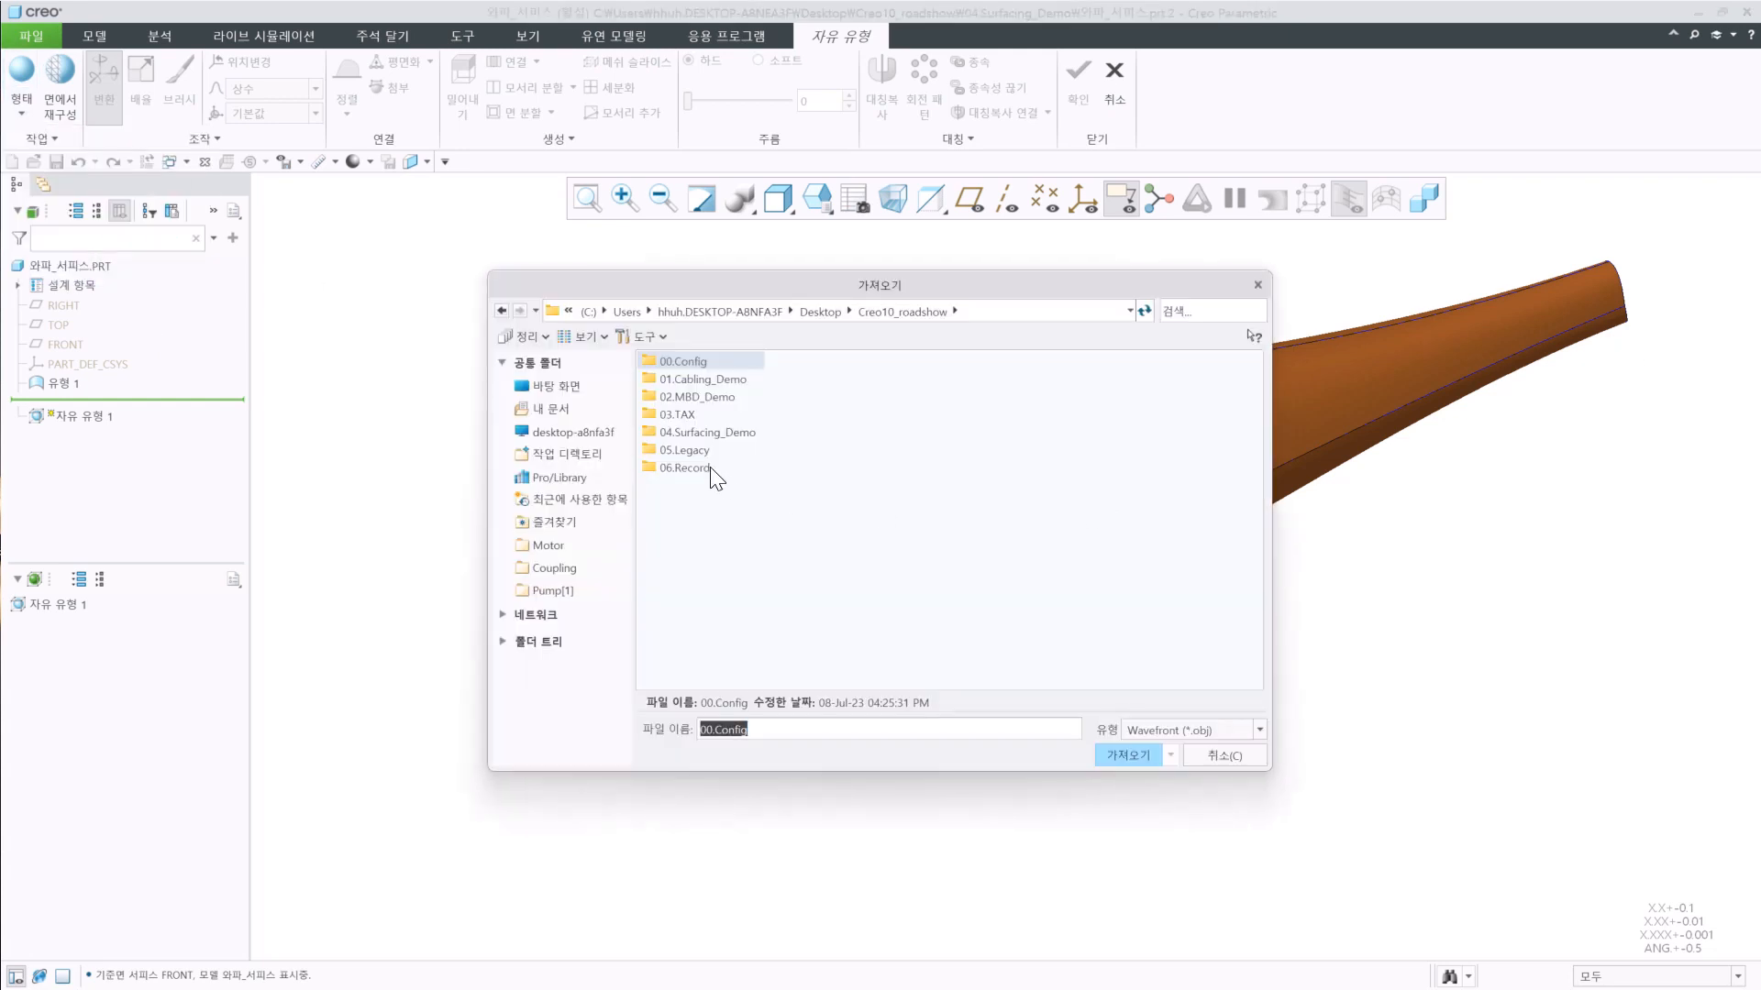
double_click(675, 435)
double_click(668, 378)
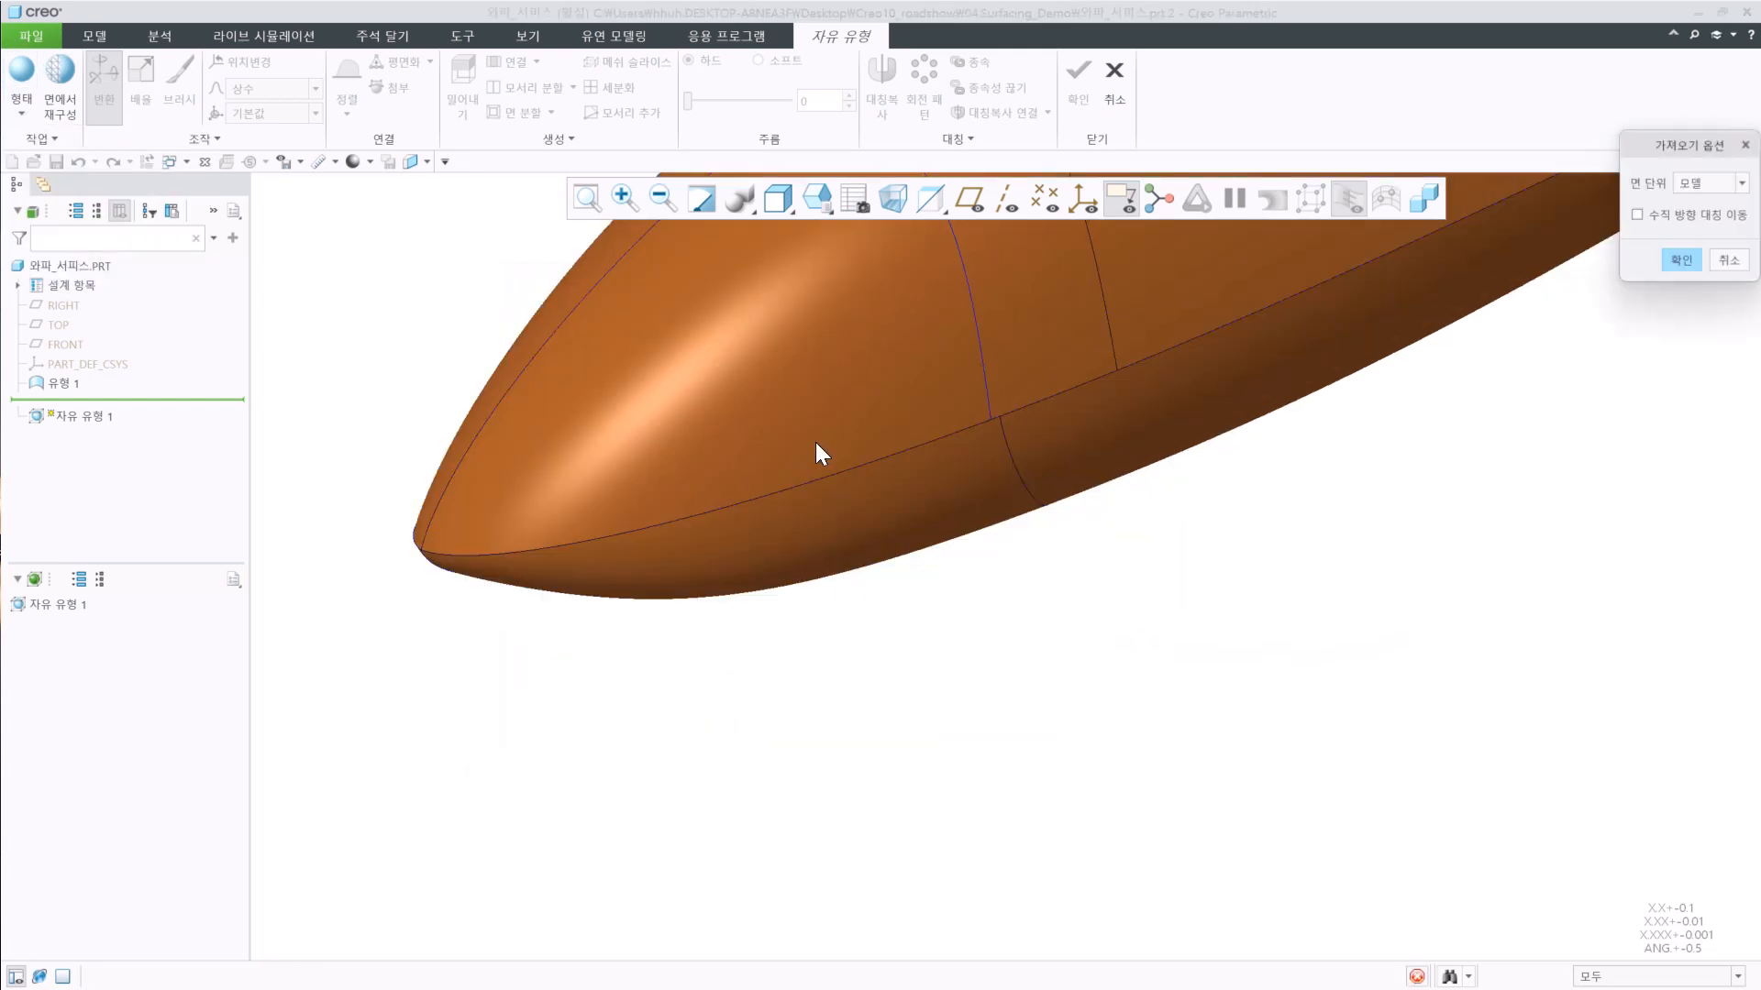
click(1679, 260)
Relocate the dragger to the imported shape's lower end vertex and move the whole landing skid outward and down against the underside of the body.
middle_drag(1128, 590, 926, 636)
scroll(926, 635, down, 3)
drag(788, 383, 1112, 815)
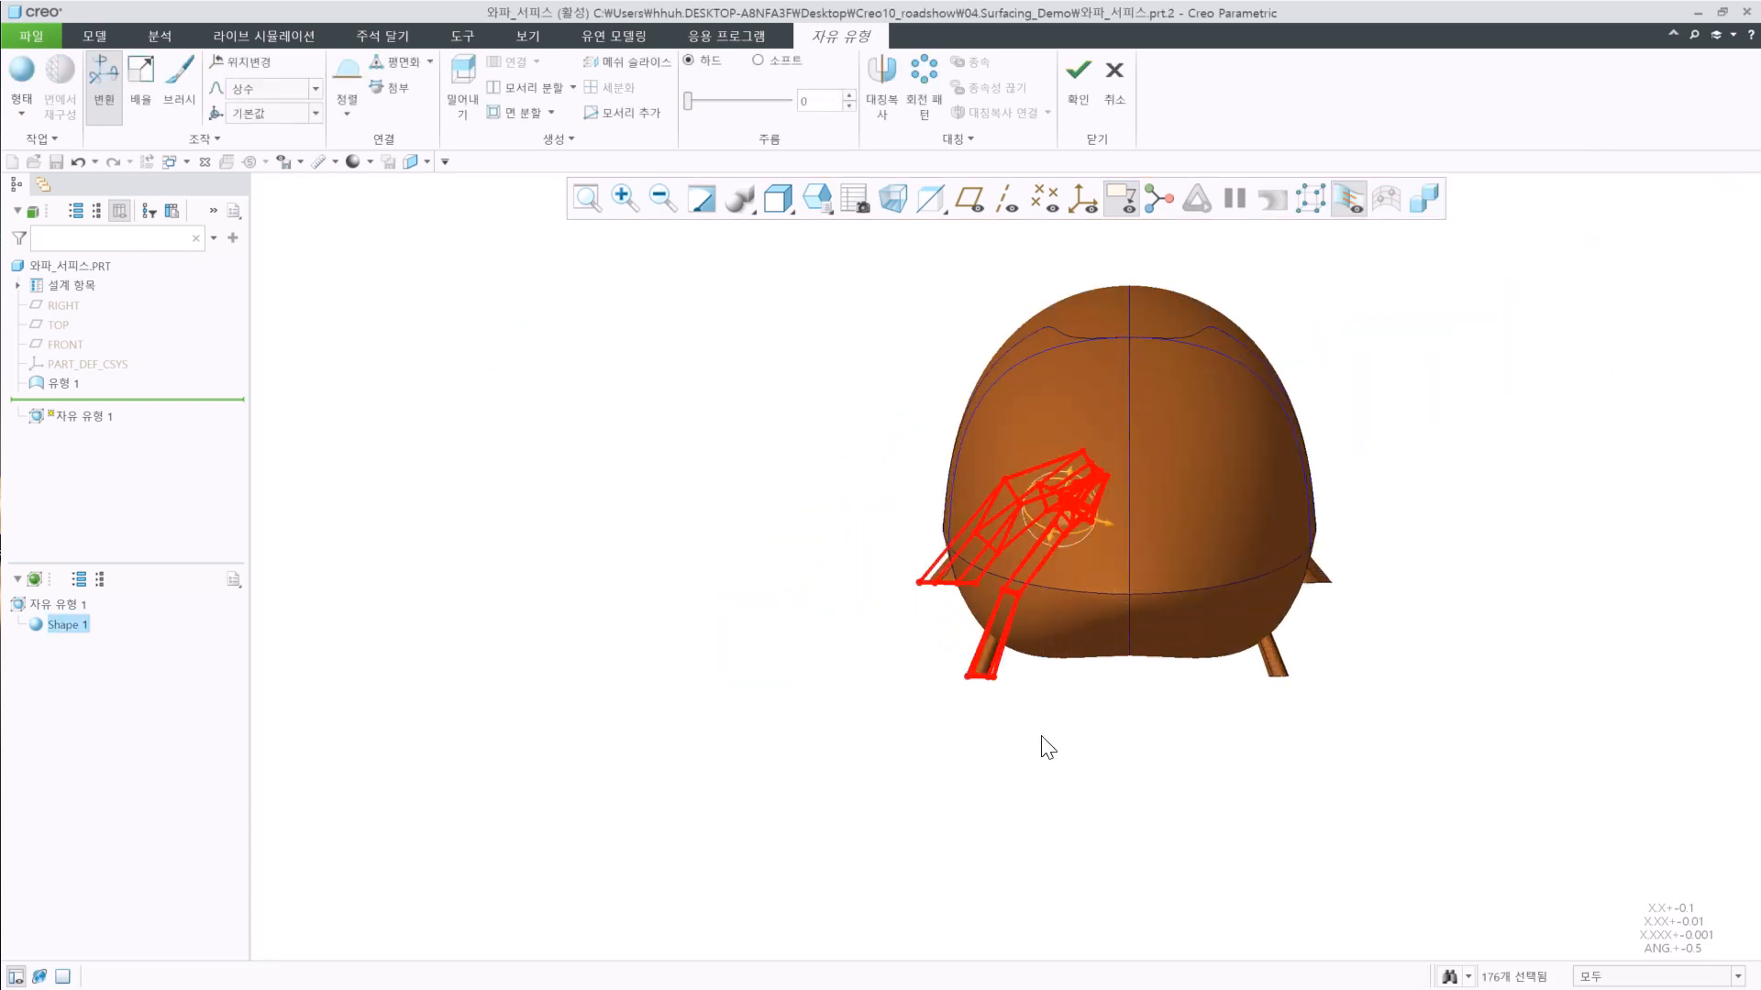
right_click(1083, 537)
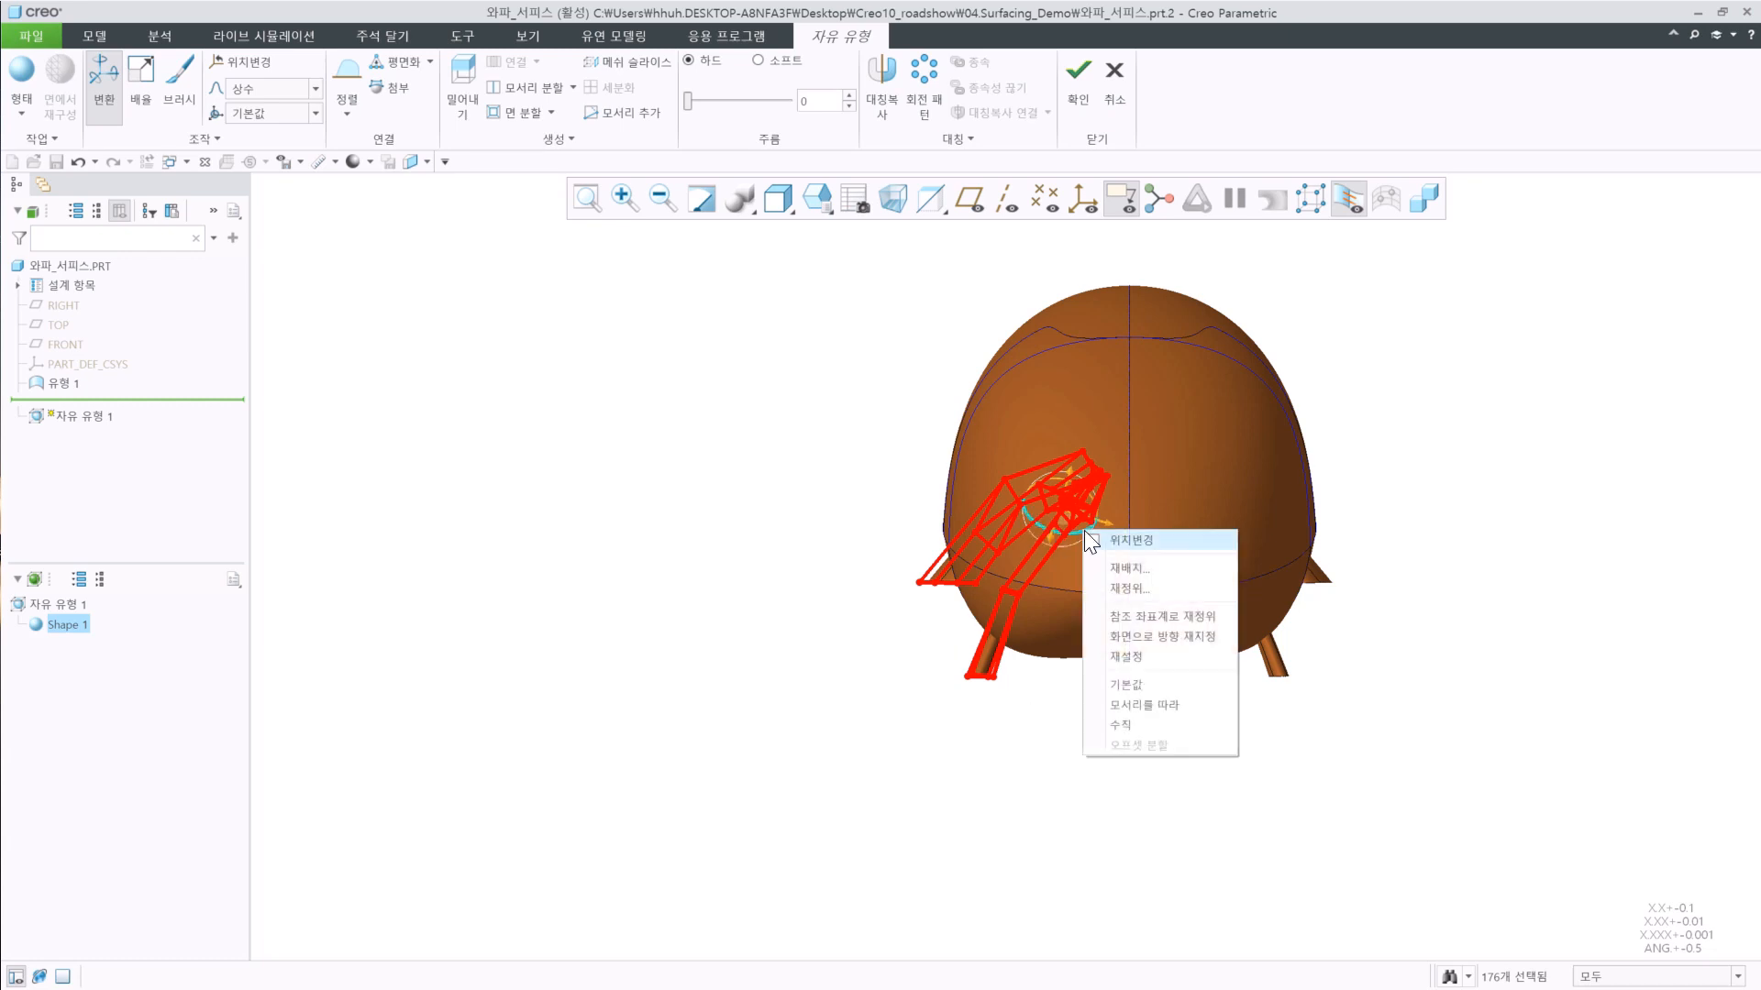
click(1098, 563)
click(988, 676)
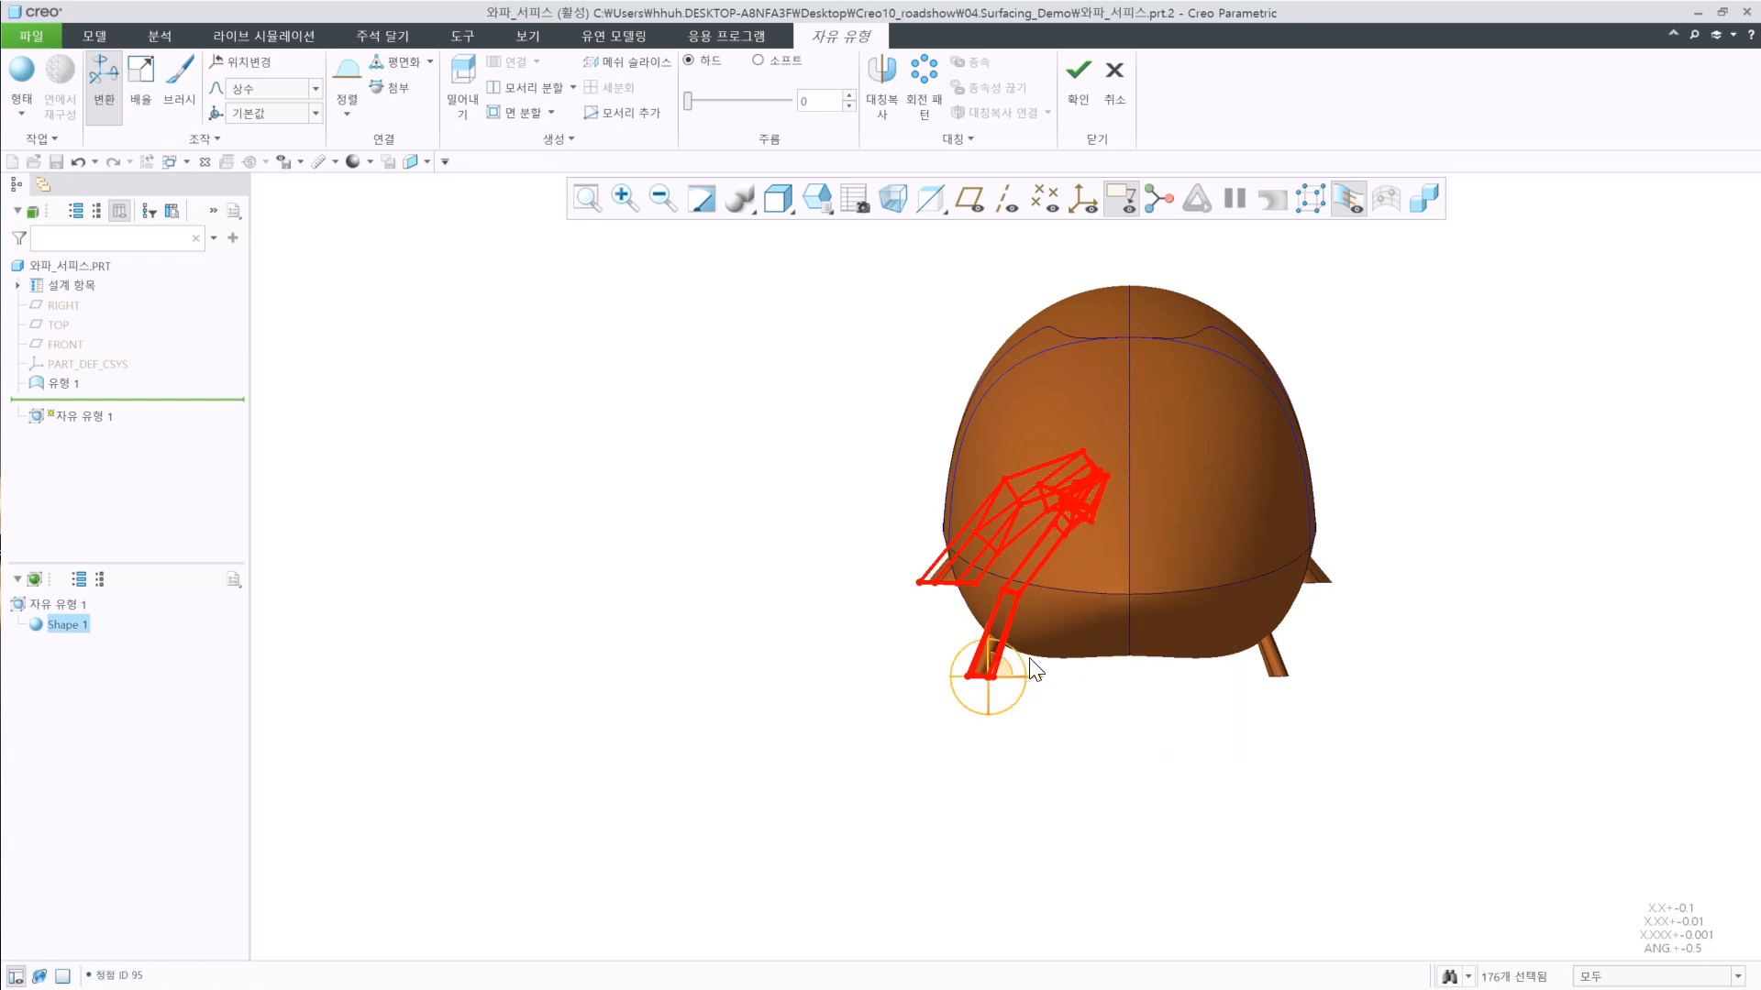
drag(990, 677, 1252, 642)
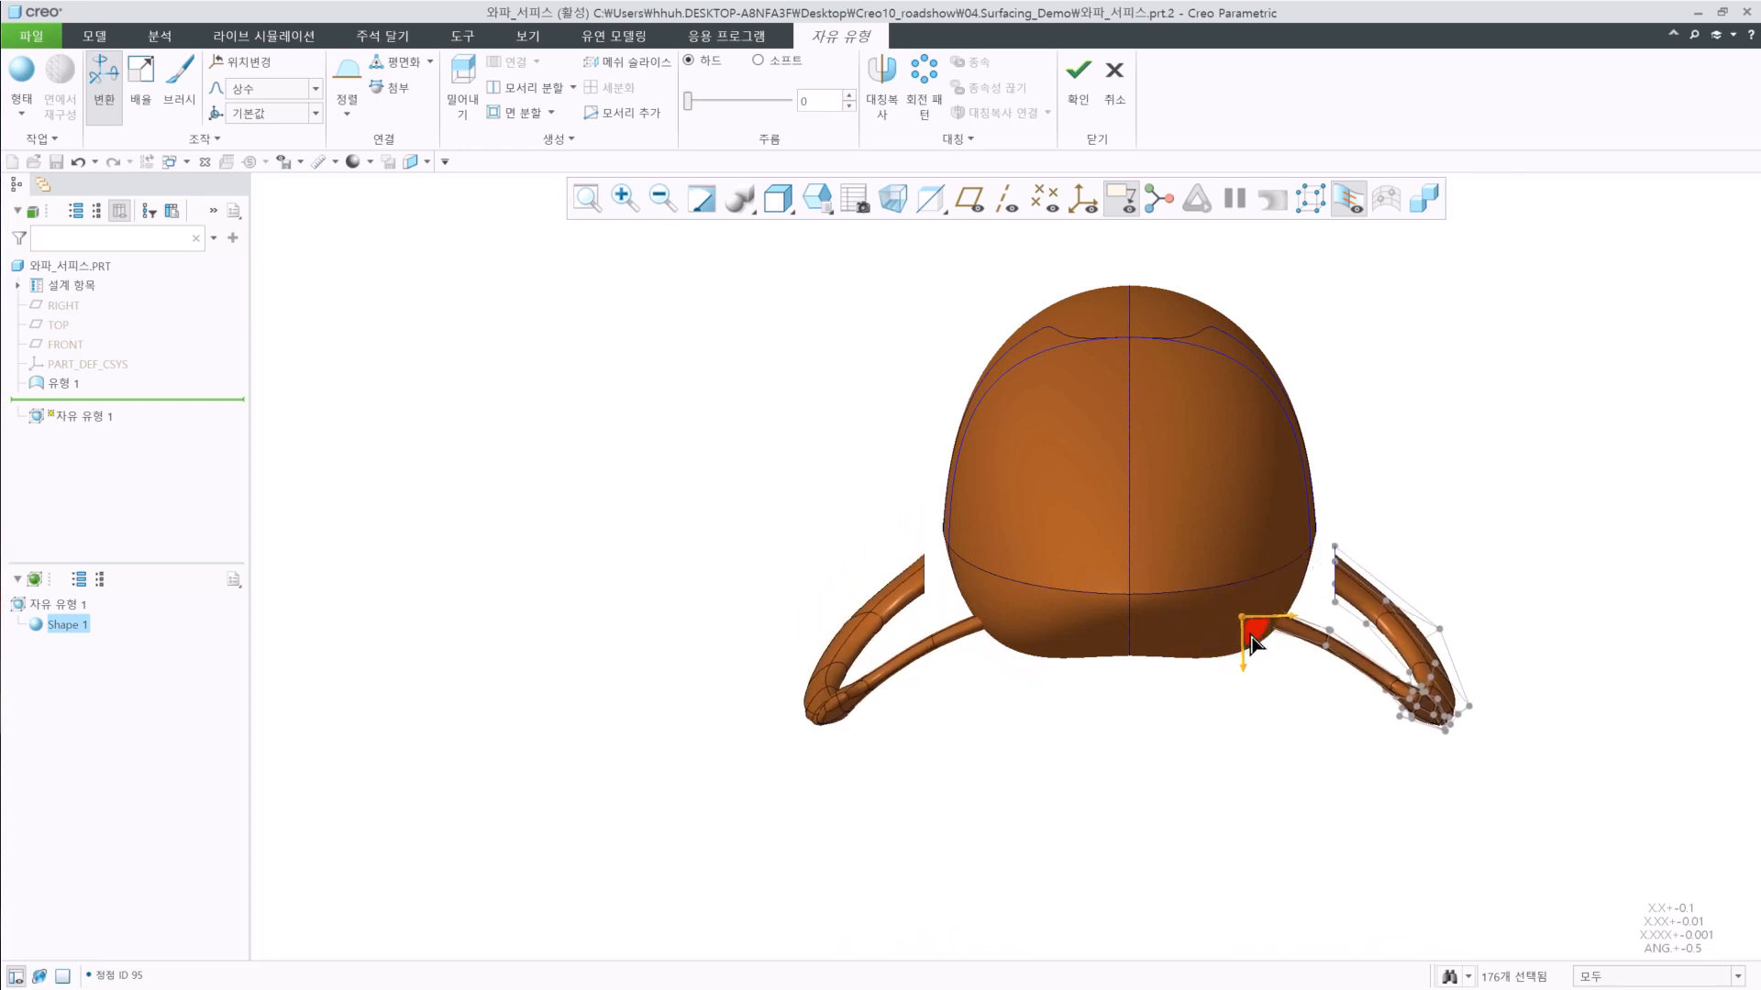
click(679, 495)
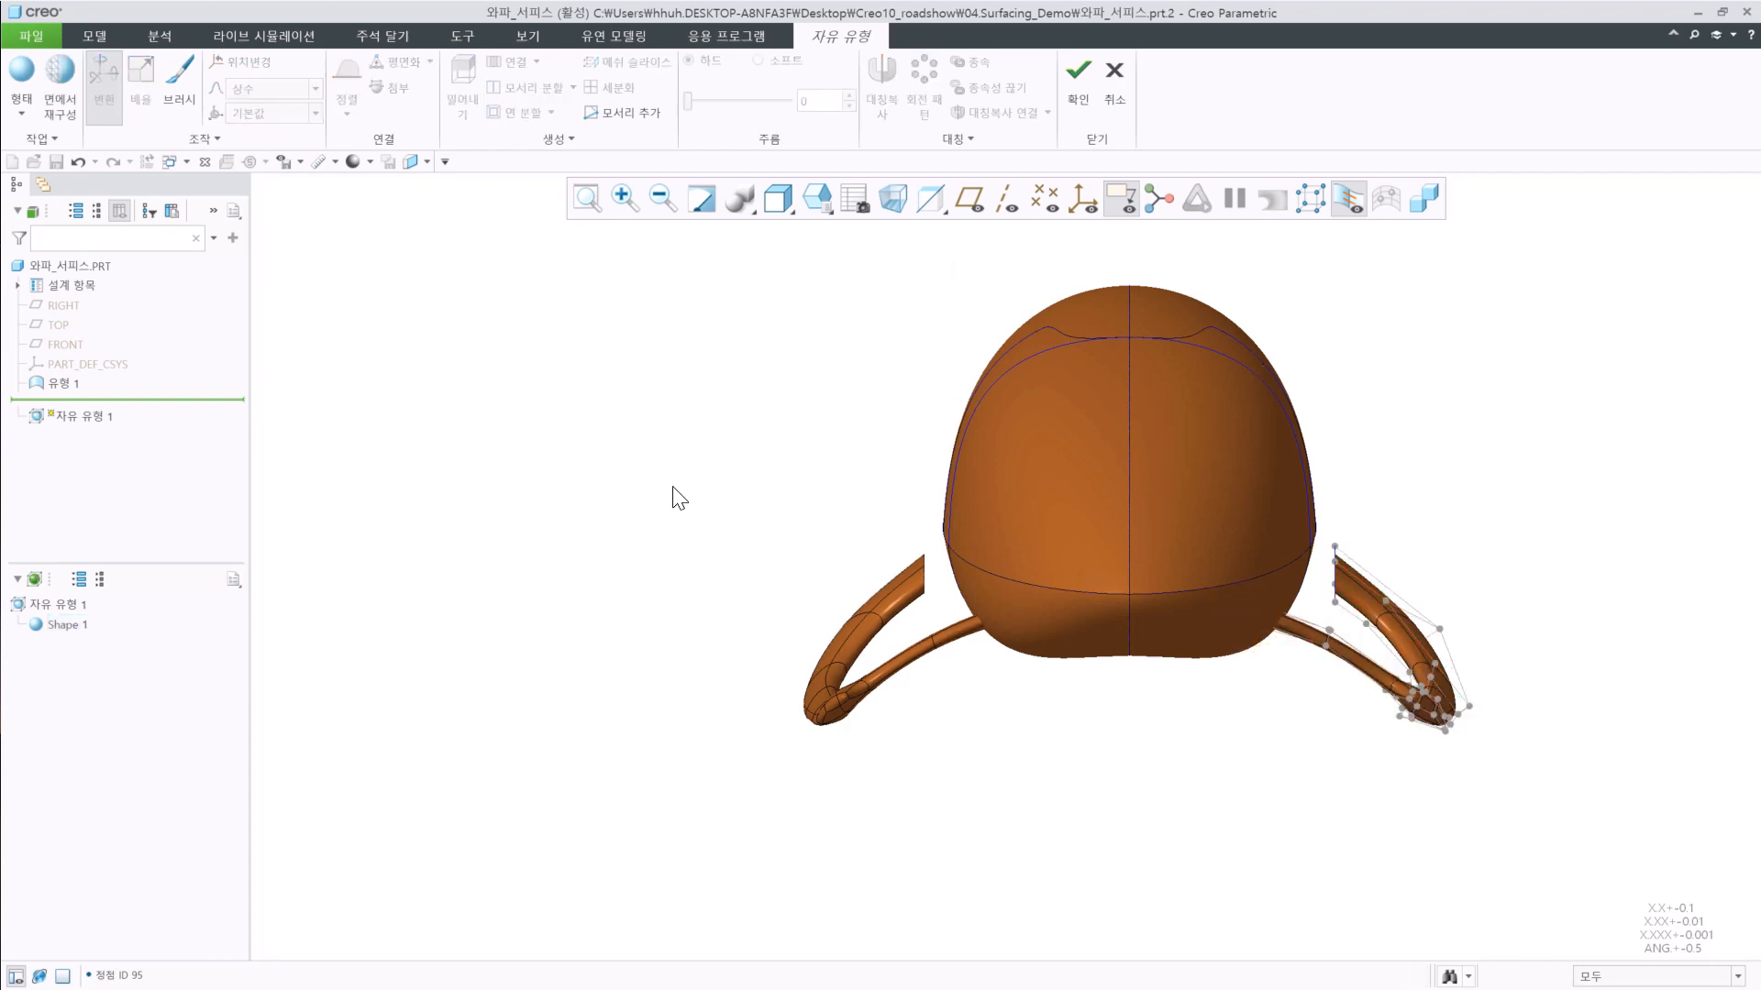
Adjust the heights of the four control vertices at the rear leg's upper end and complete the Freestyle feature.
middle_drag(678, 499, 1638, 622)
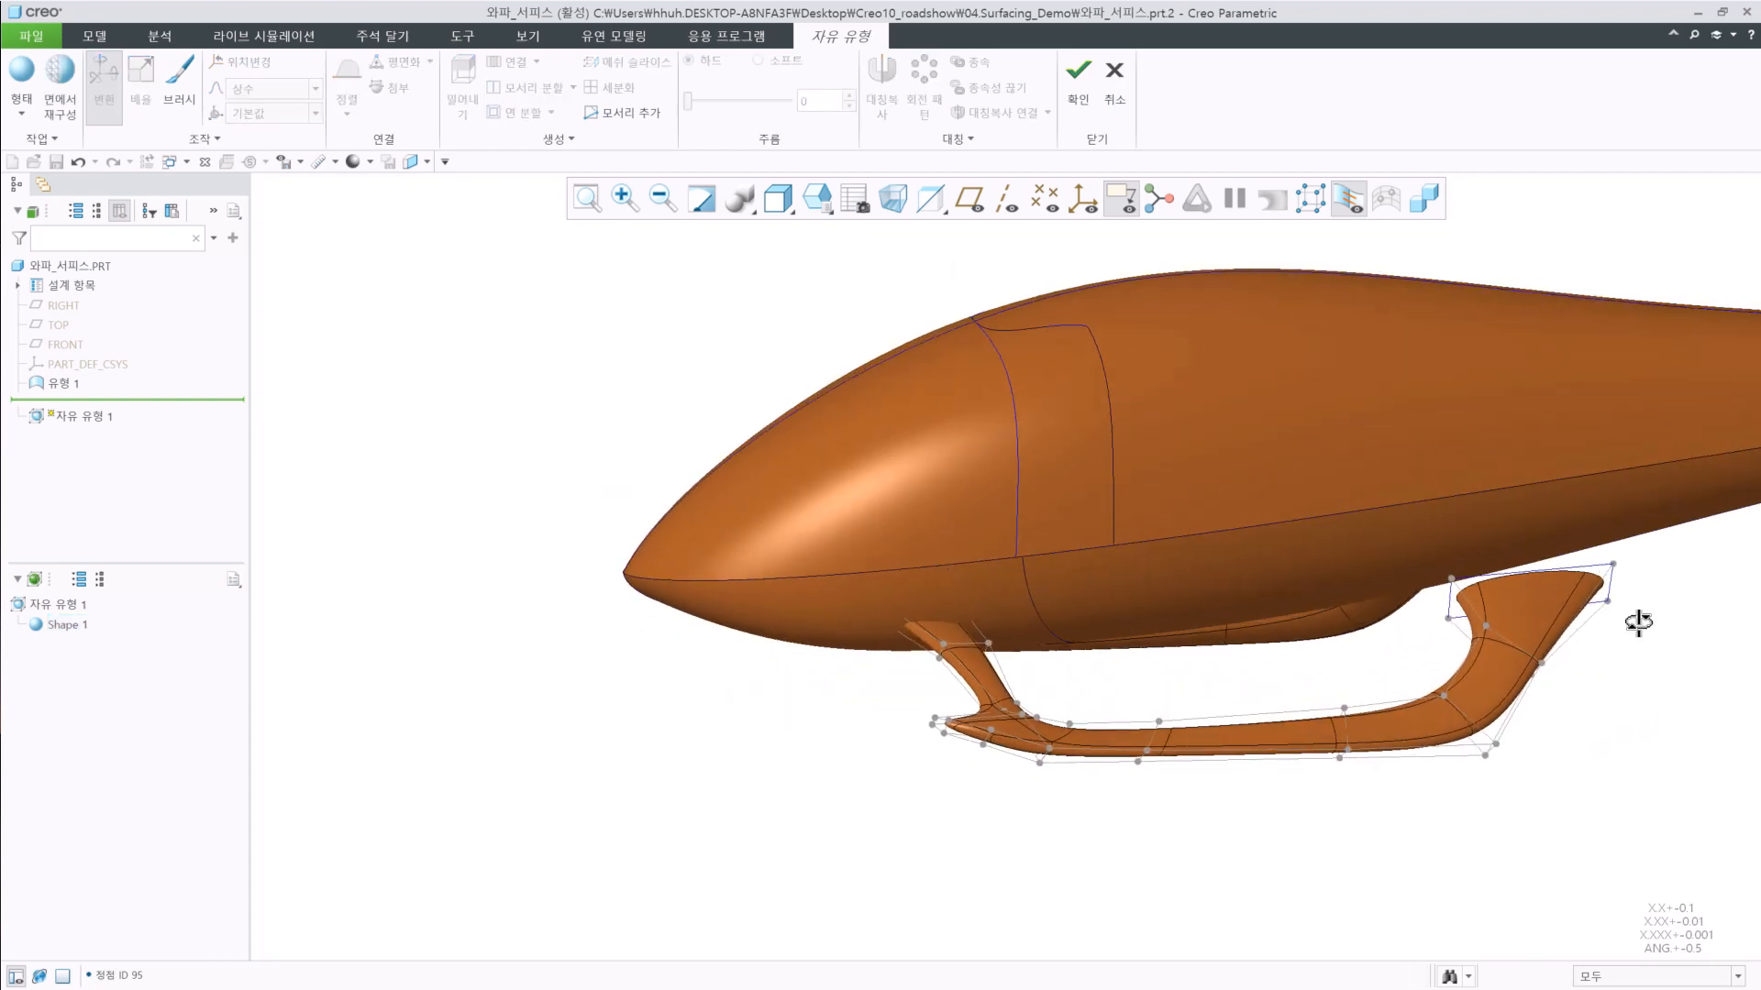
scroll(1136, 574, up, 6)
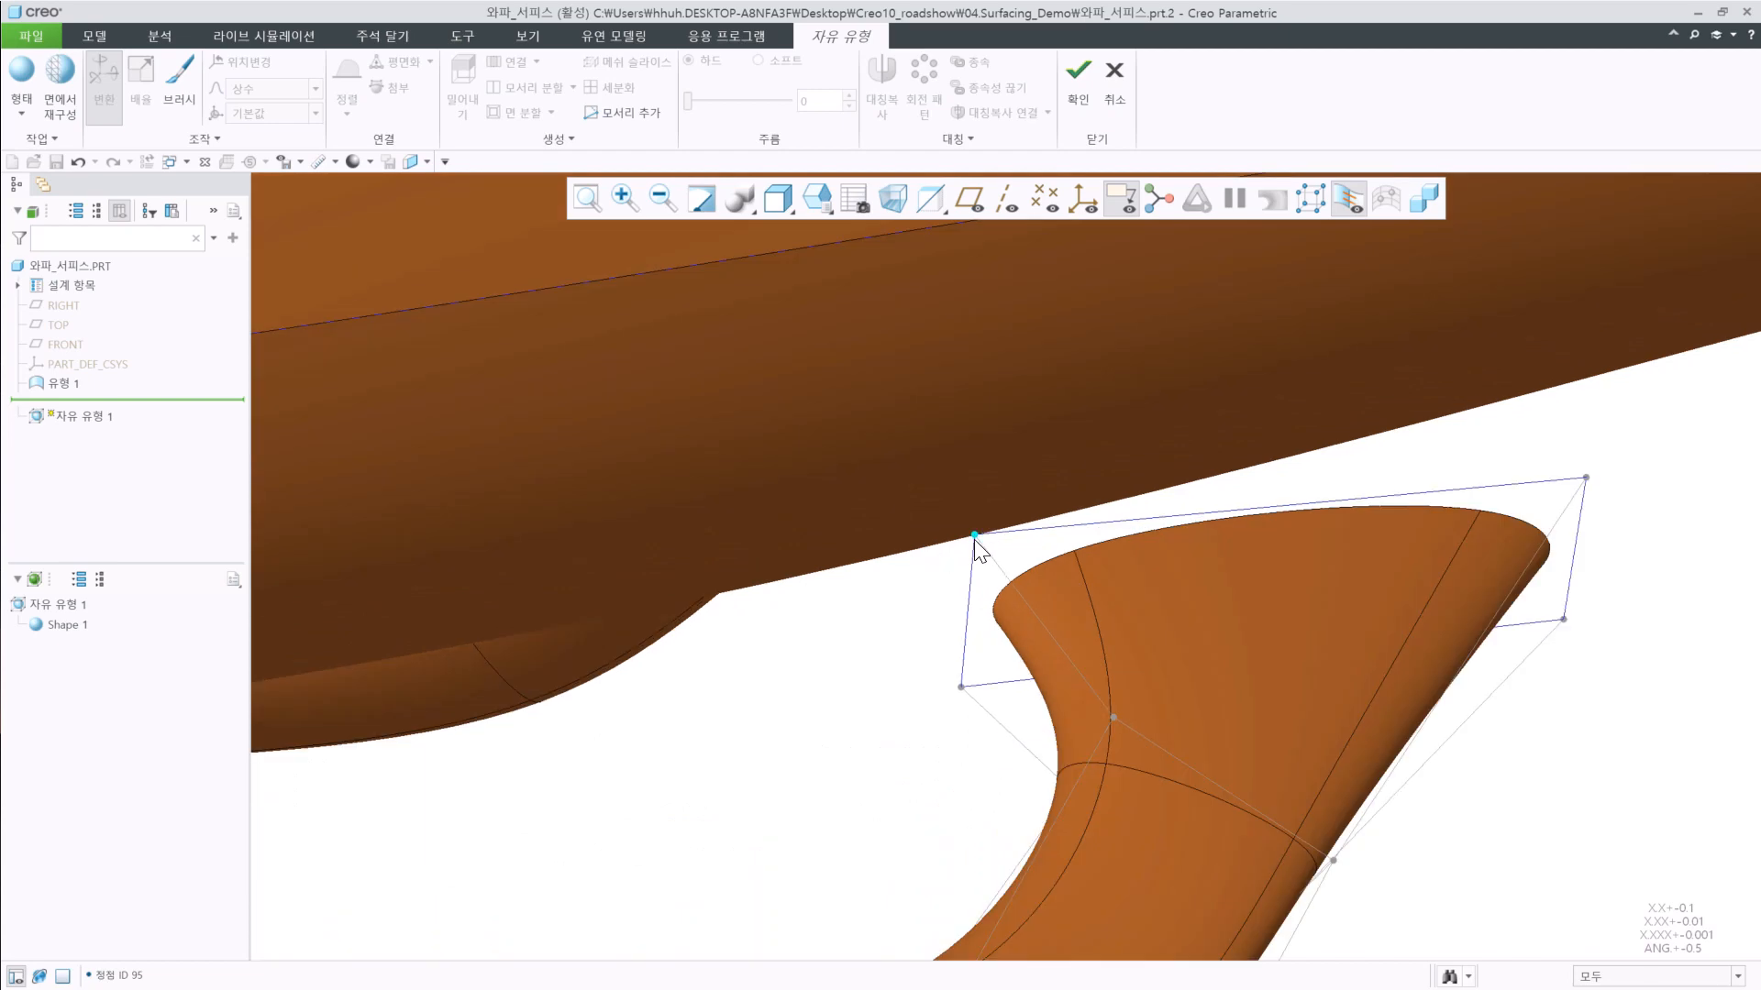
click(973, 538)
drag(978, 496, 979, 479)
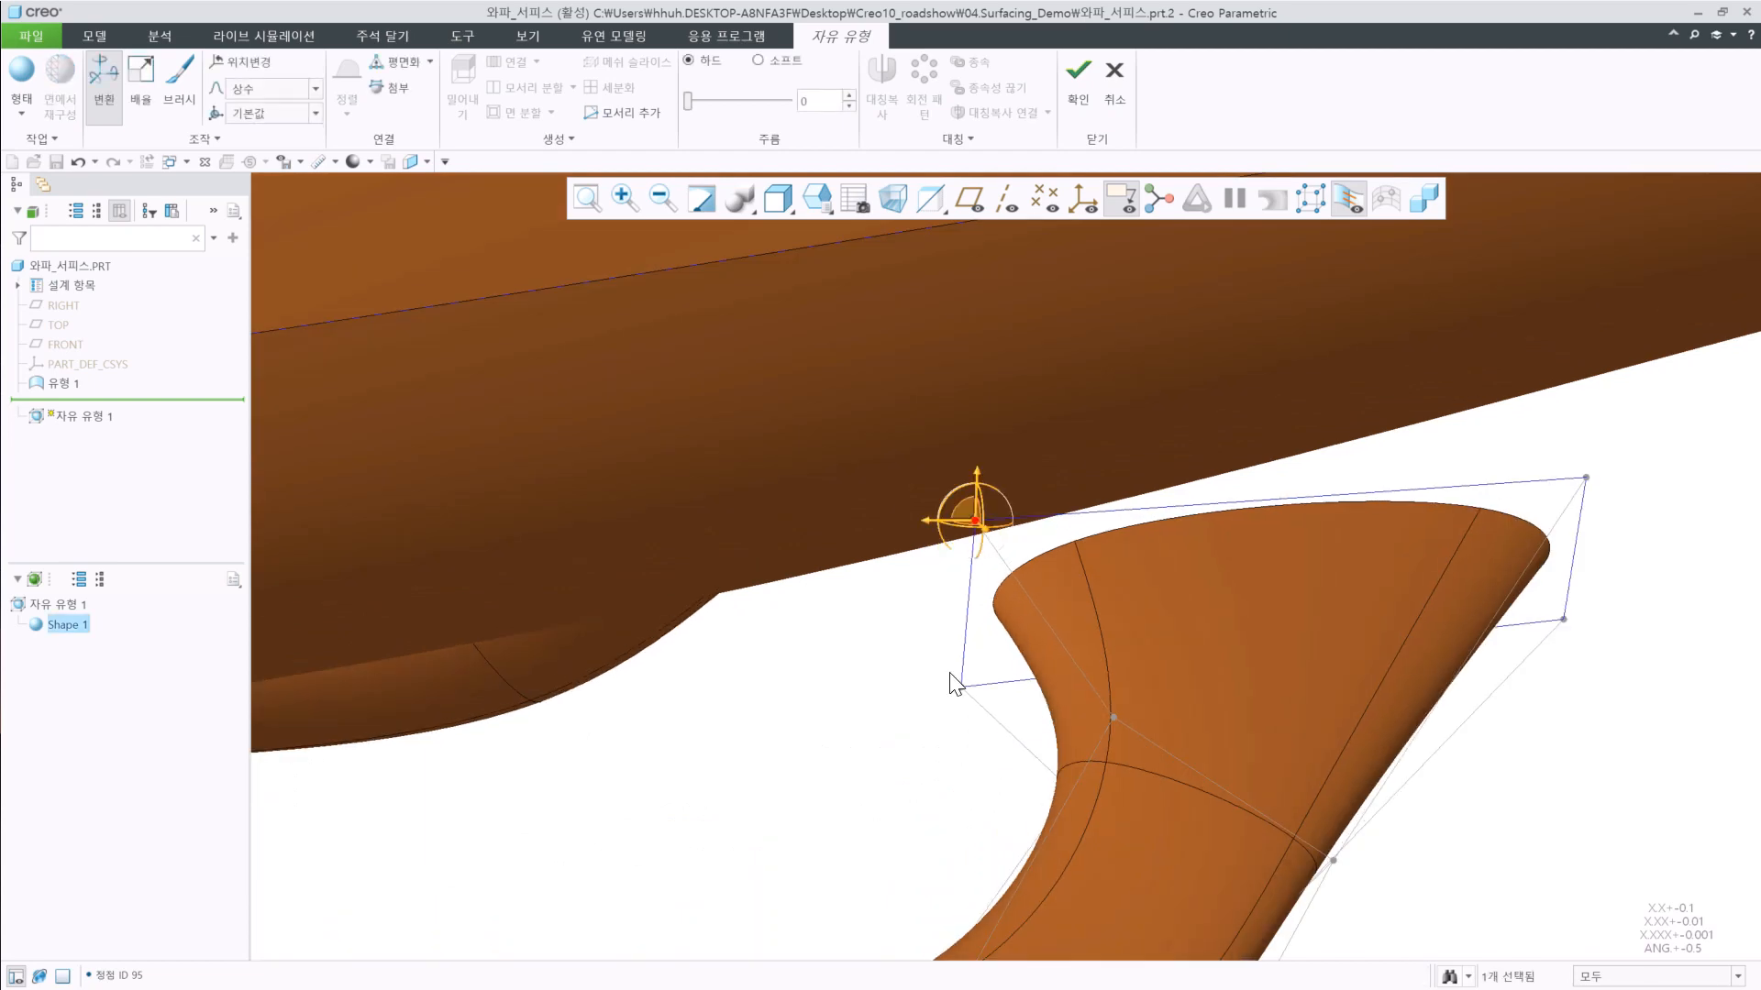
click(960, 685)
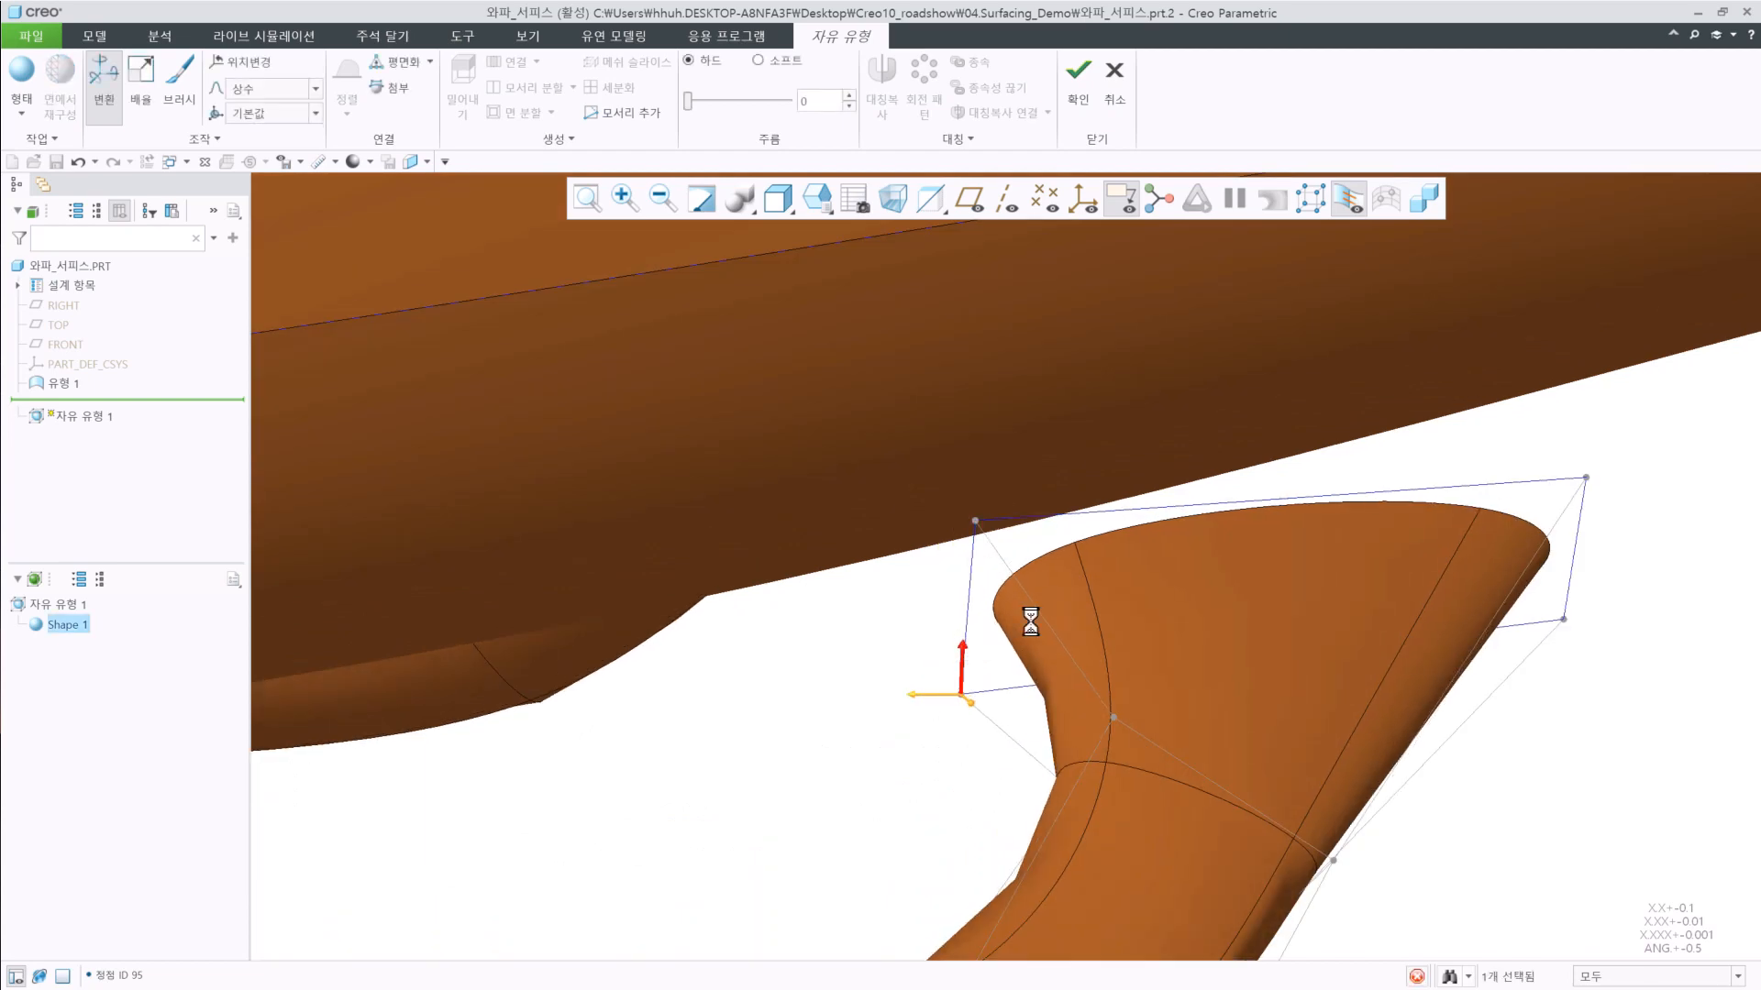
click(1585, 478)
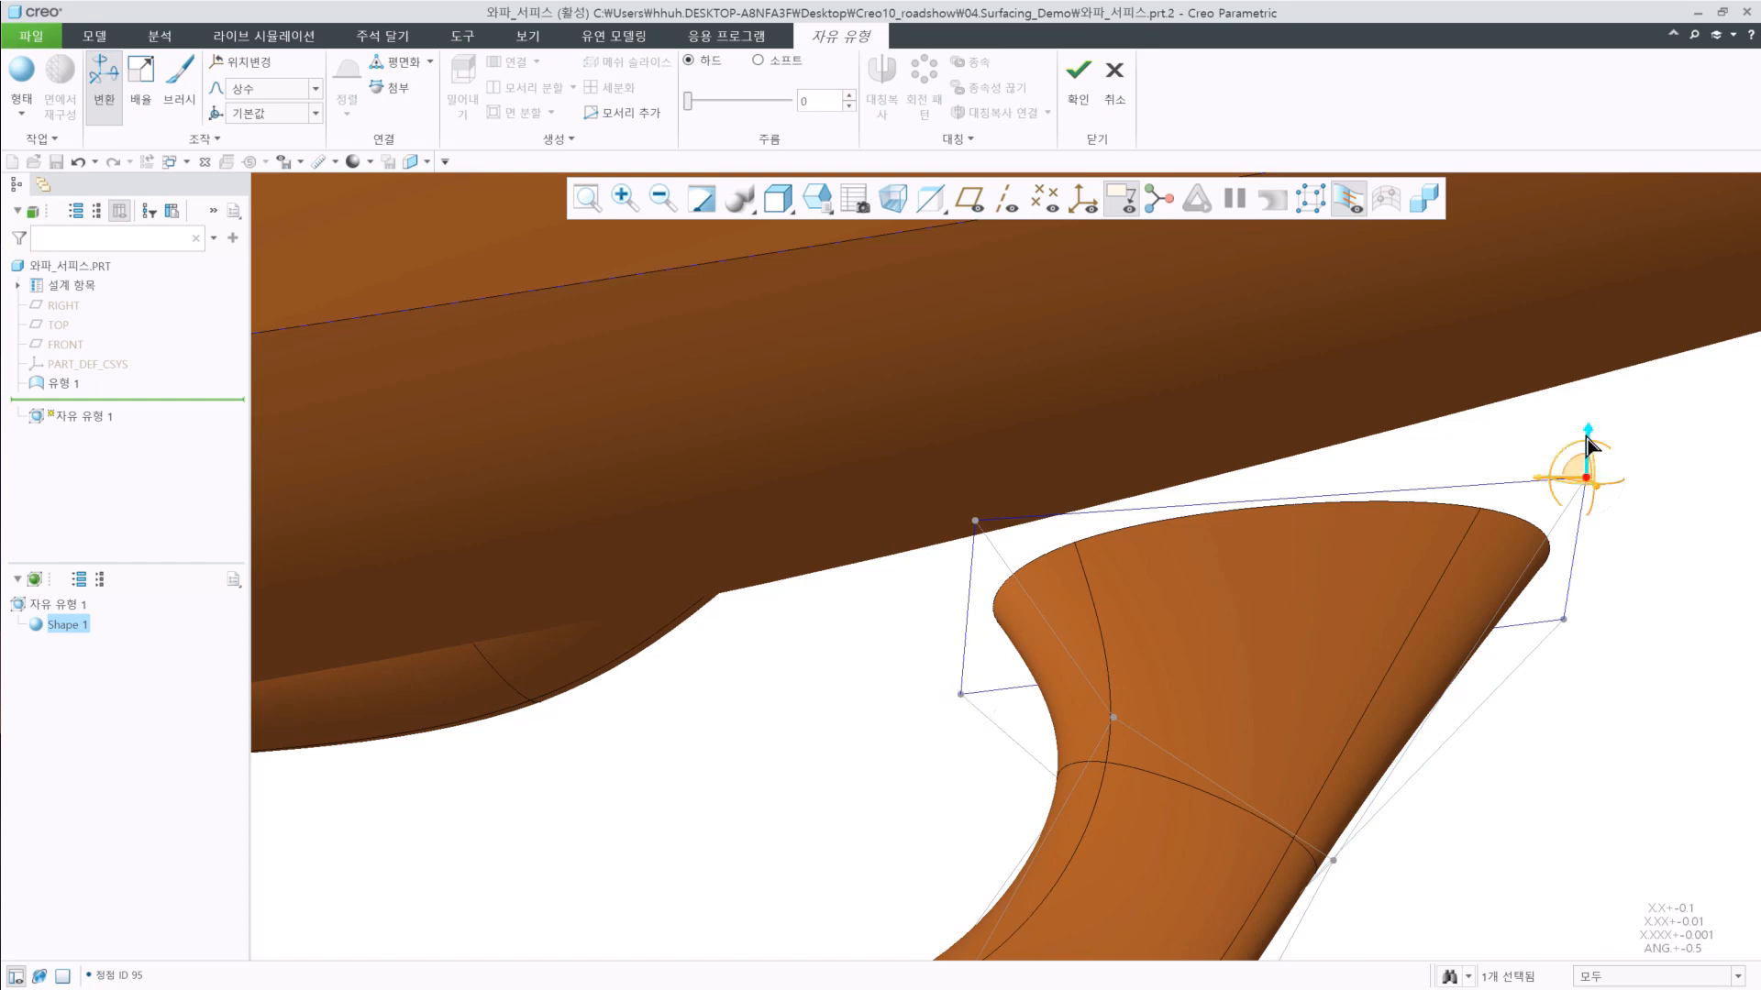
drag(1589, 446, 1589, 440)
click(1563, 620)
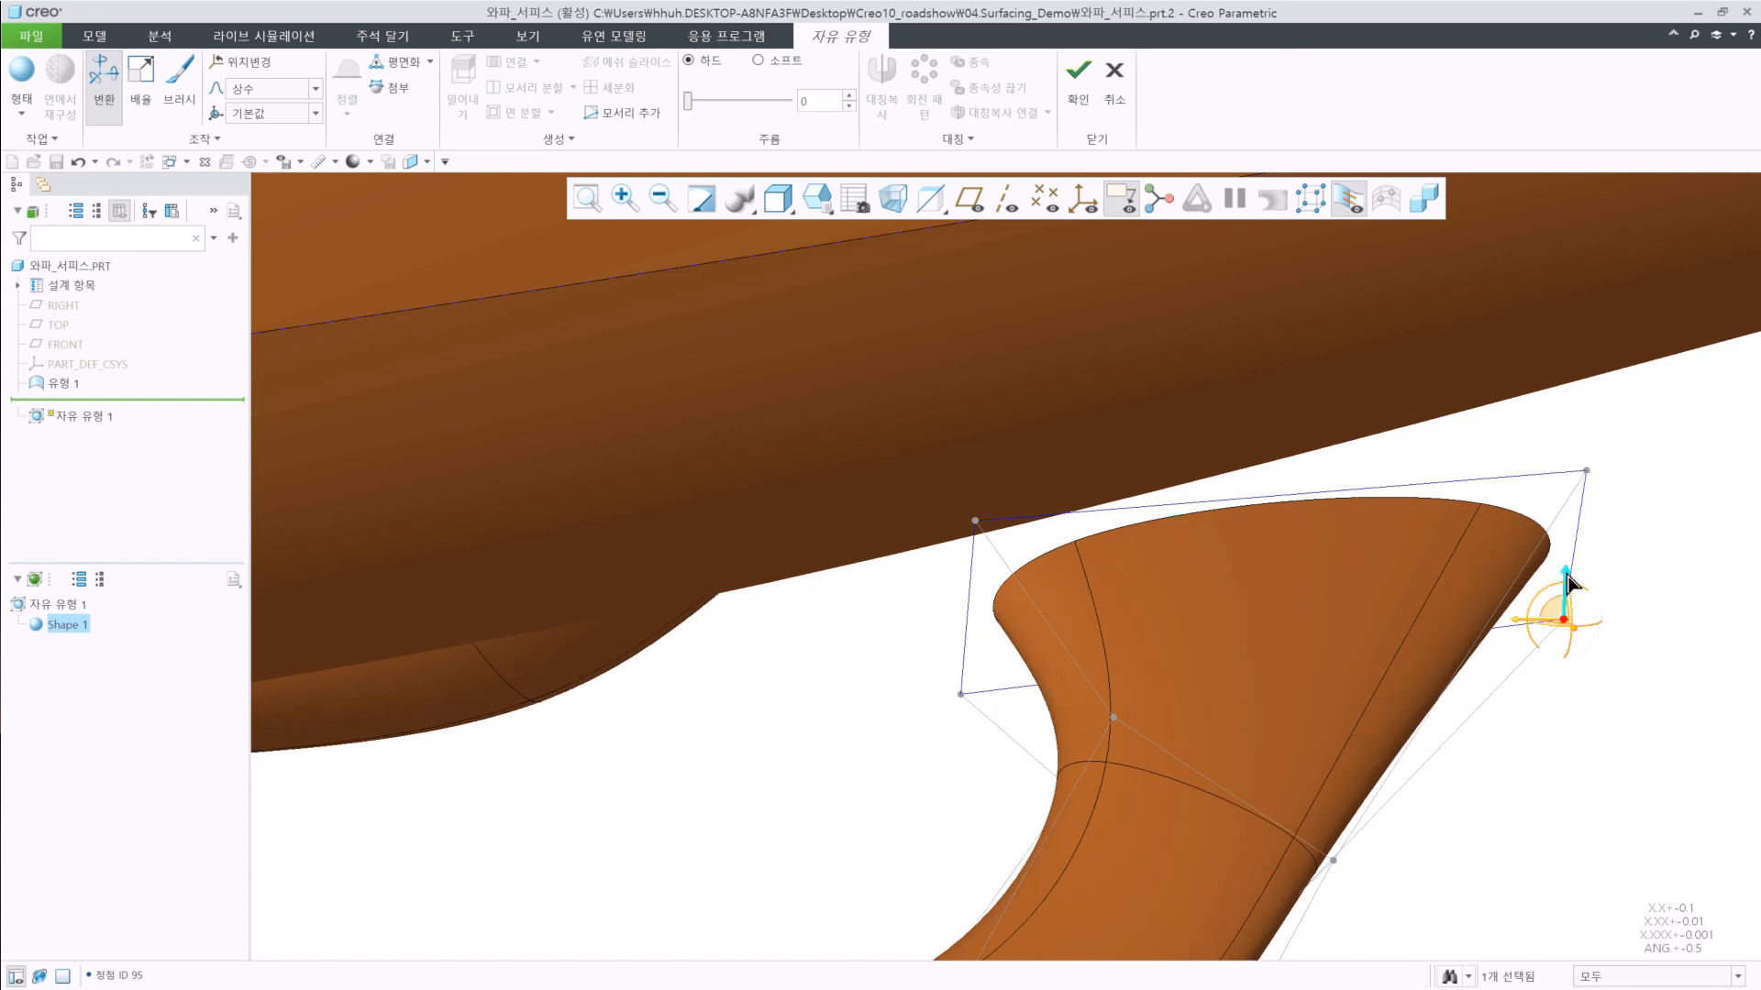
middle_drag(1560, 692, 944, 660)
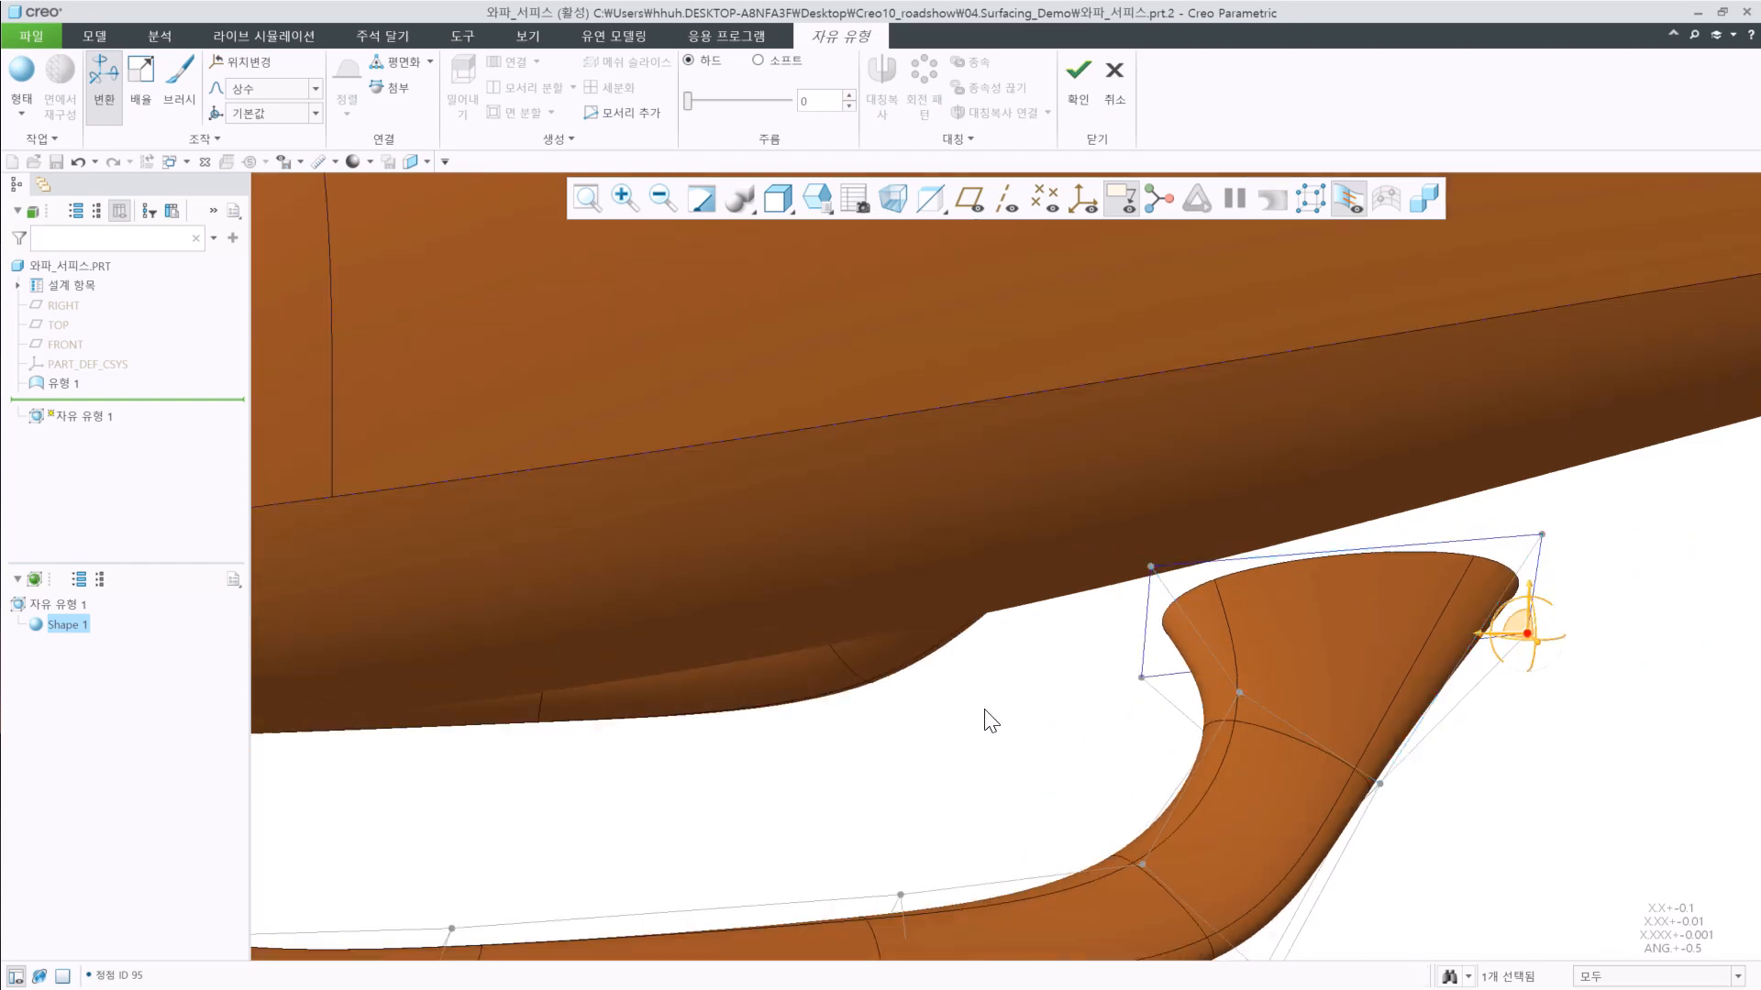
key(ctrl+d)
click(1078, 74)
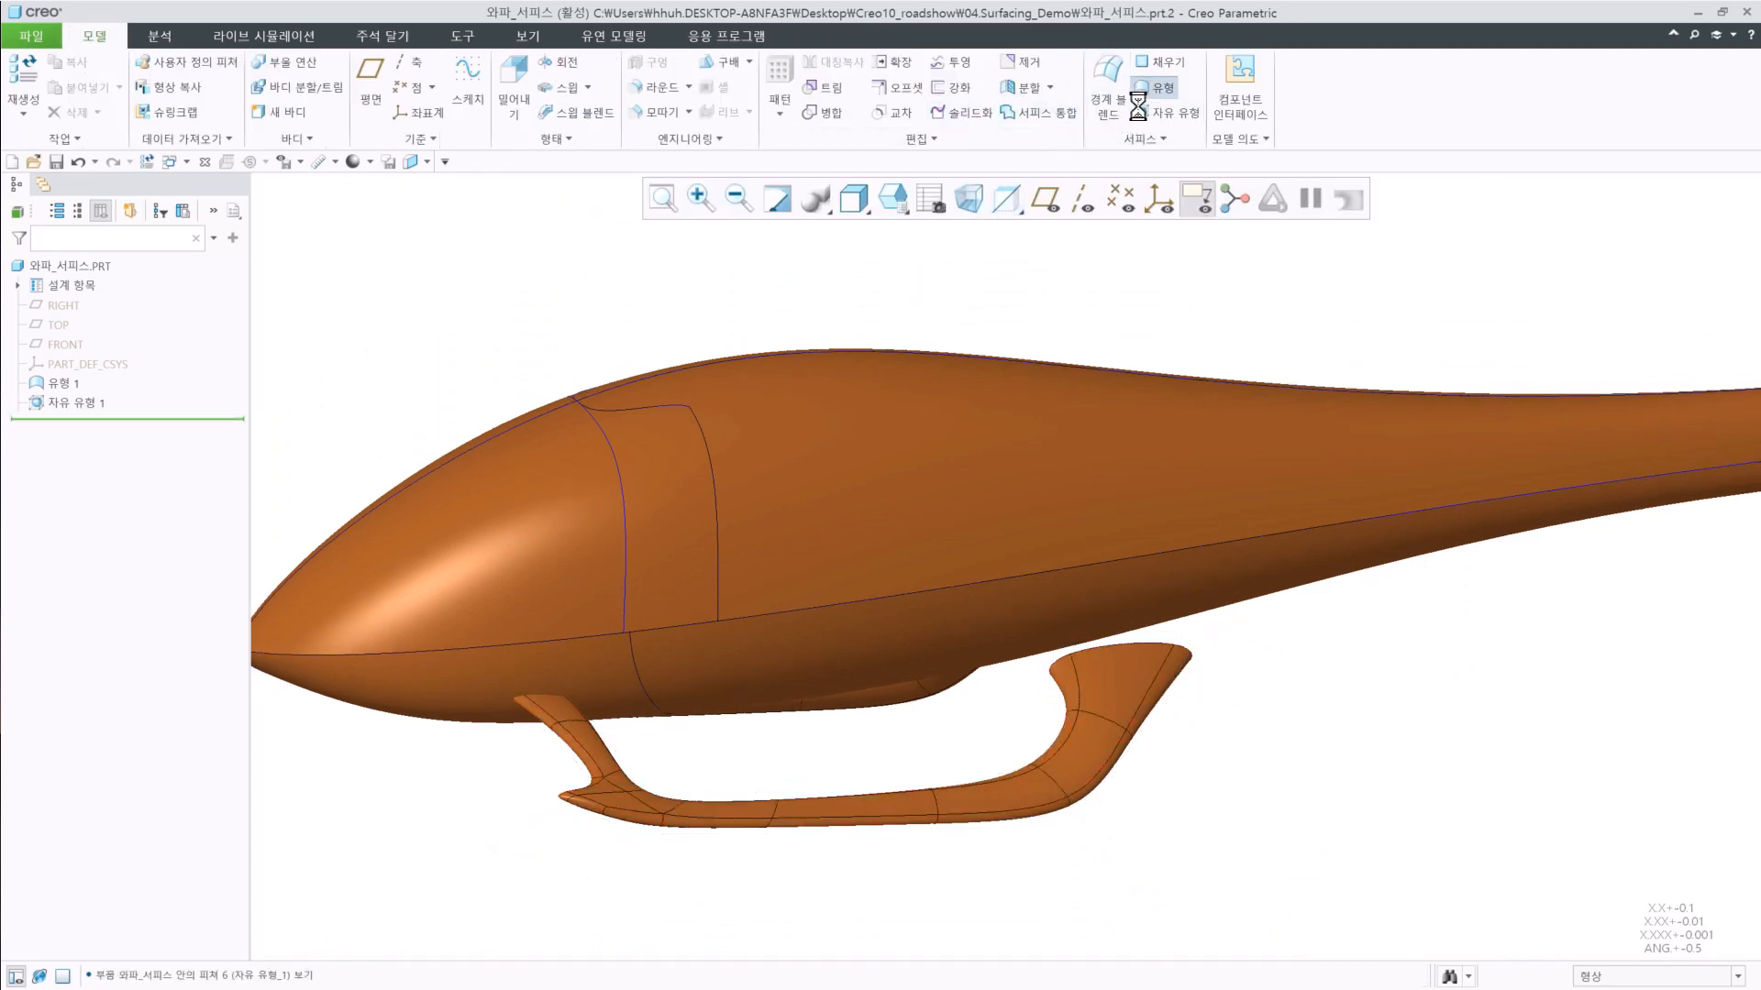
In a new Style feature, create a closed four-point curve on lower body surface SF-74 around the top of the rear skid leg.
click(173, 92)
click(213, 108)
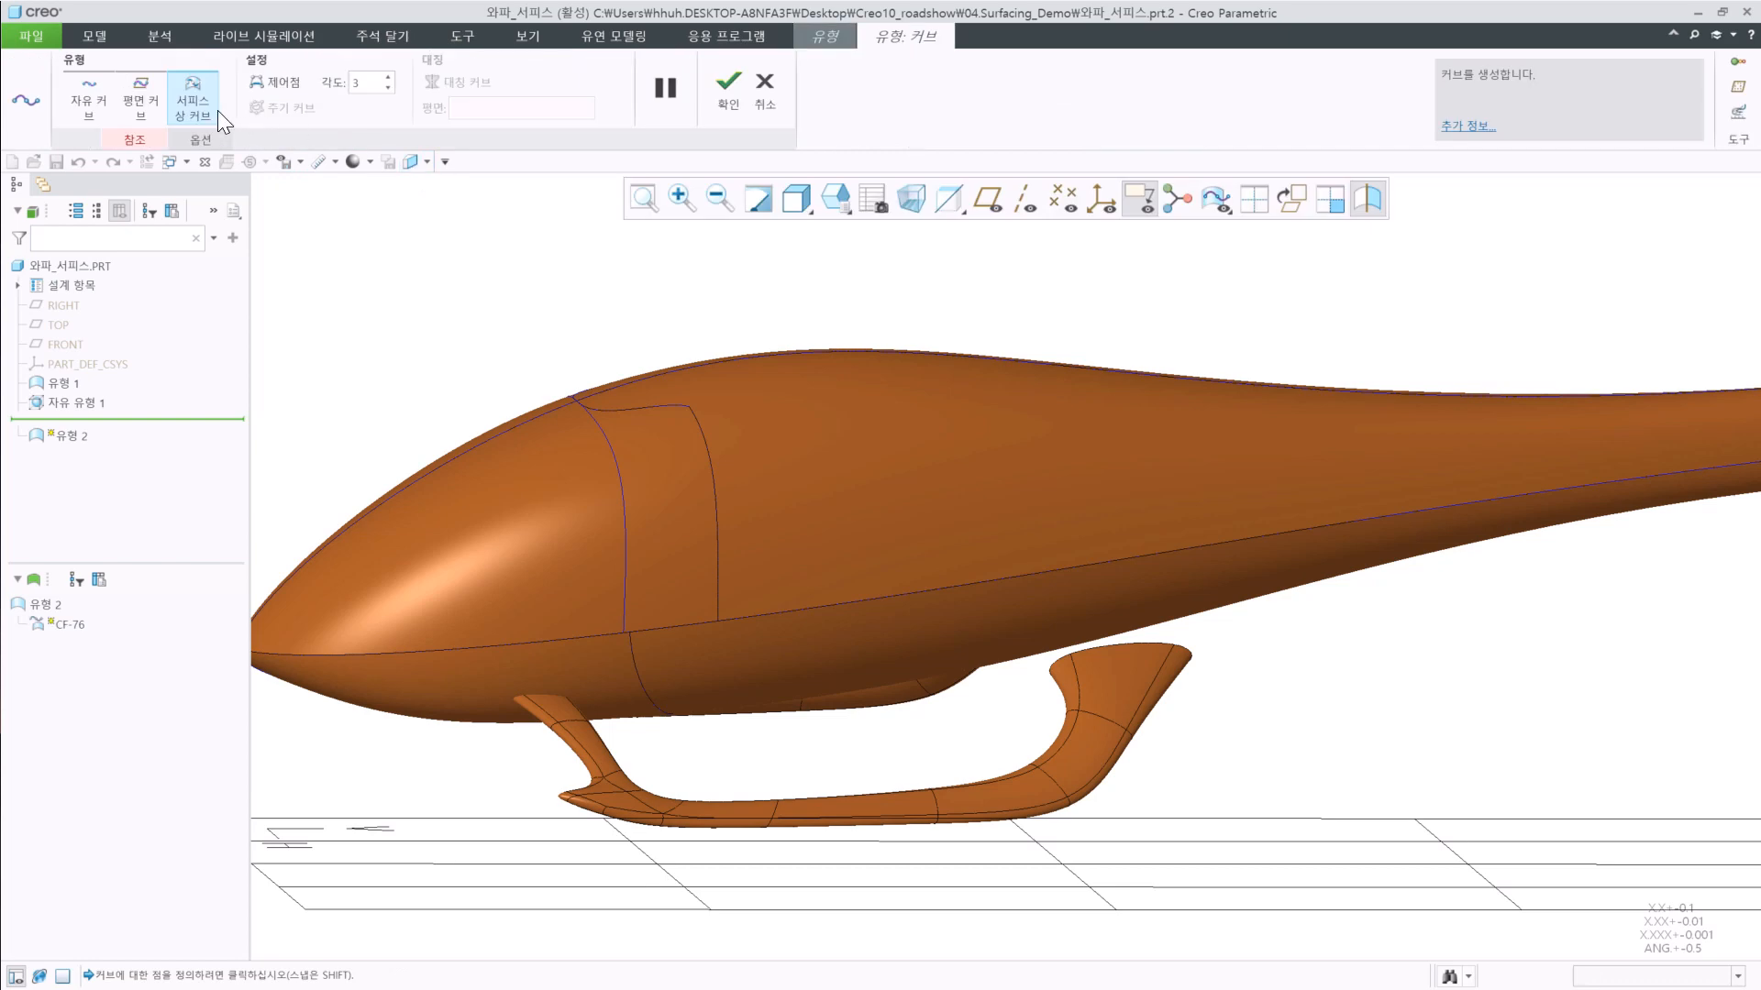
click(135, 138)
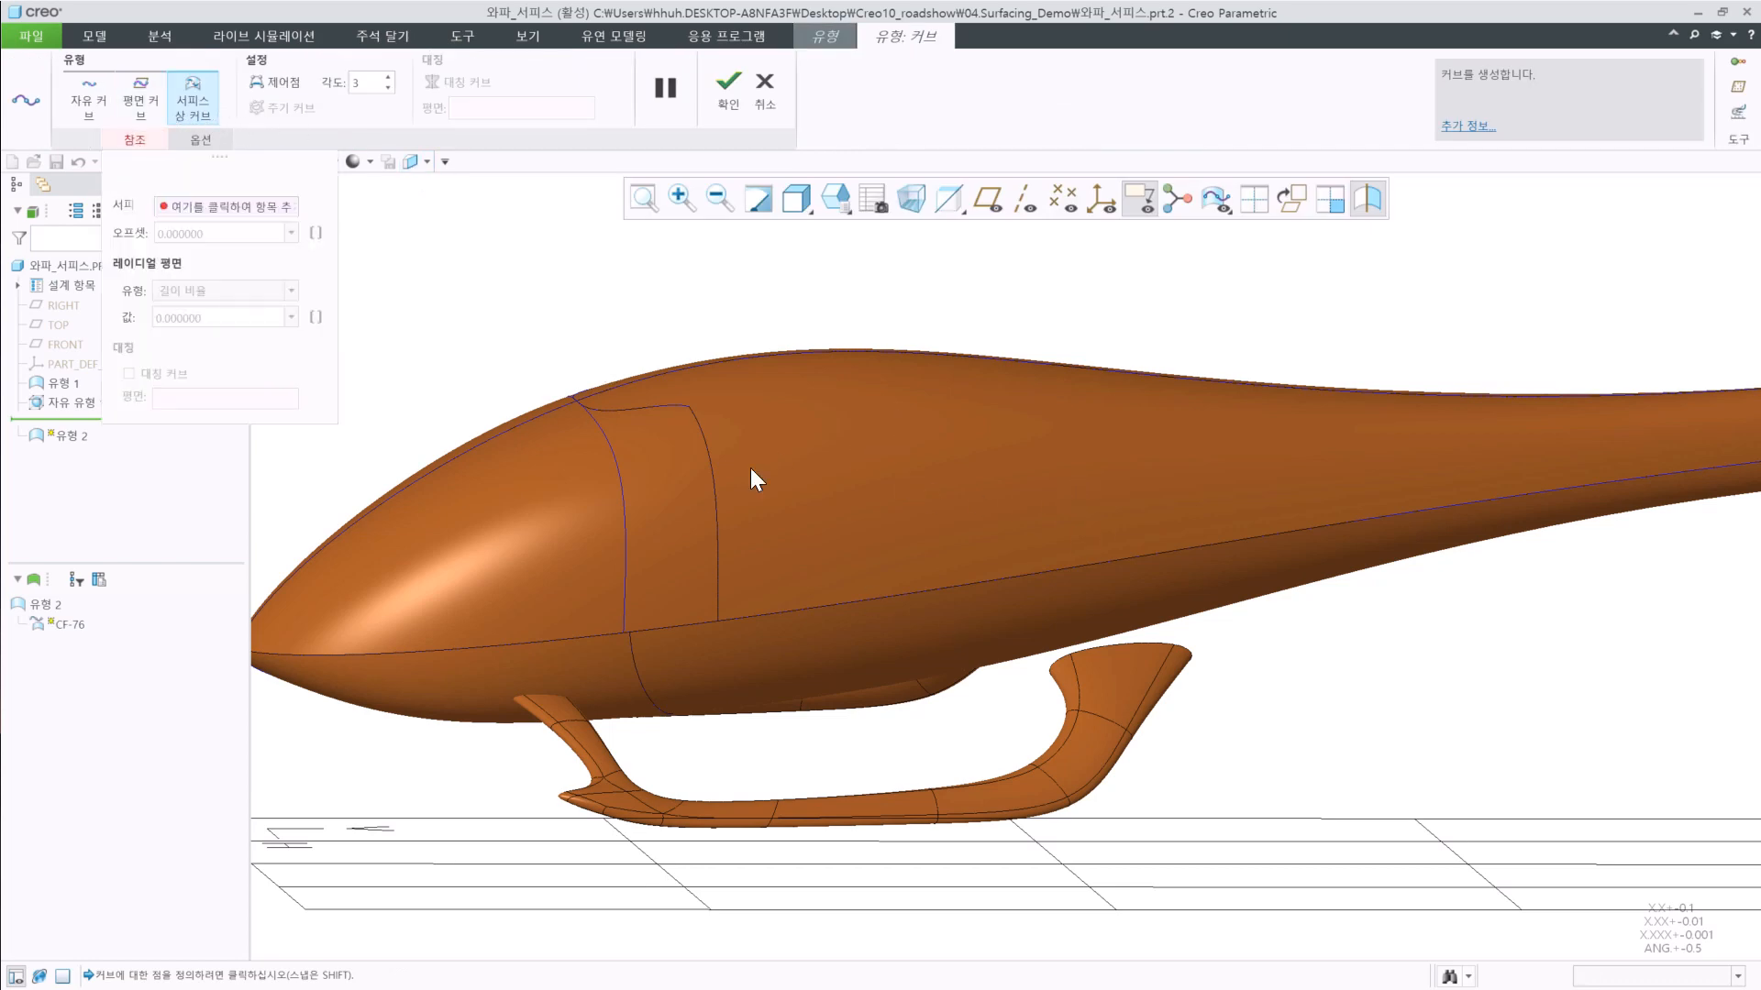
click(1100, 564)
middle_drag(1101, 564, 1179, 601)
scroll(1042, 550, down, 3)
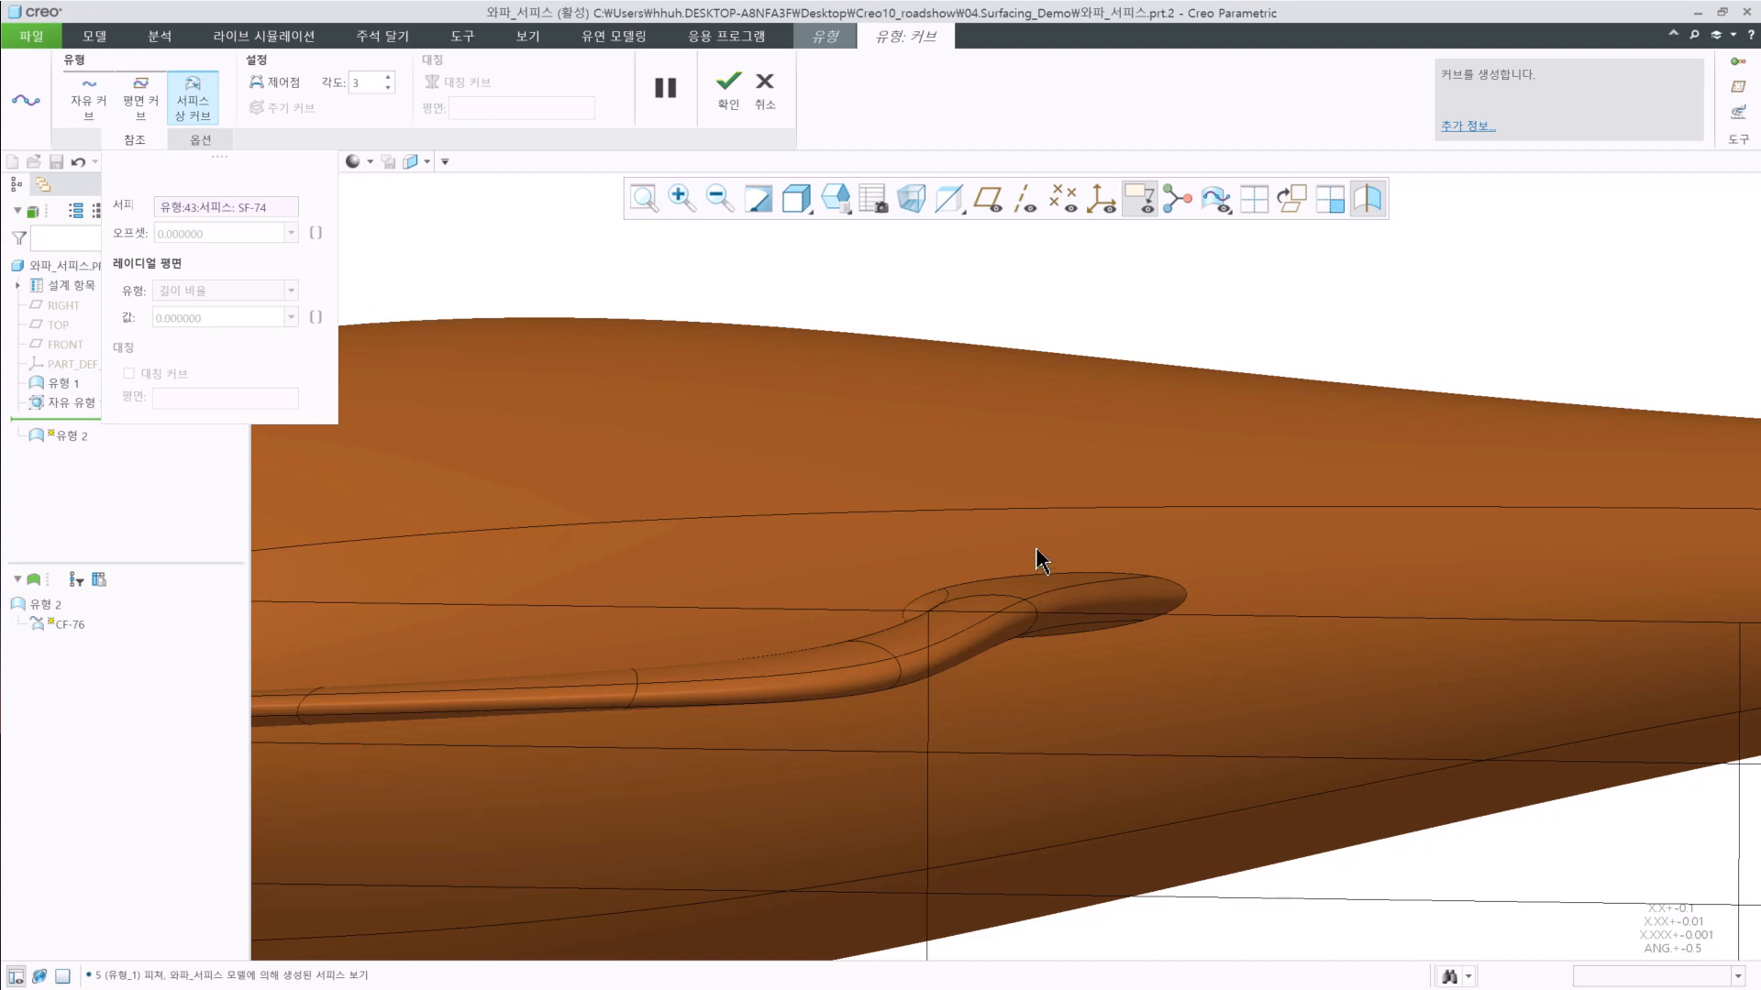
click(833, 607)
click(1054, 674)
click(1259, 594)
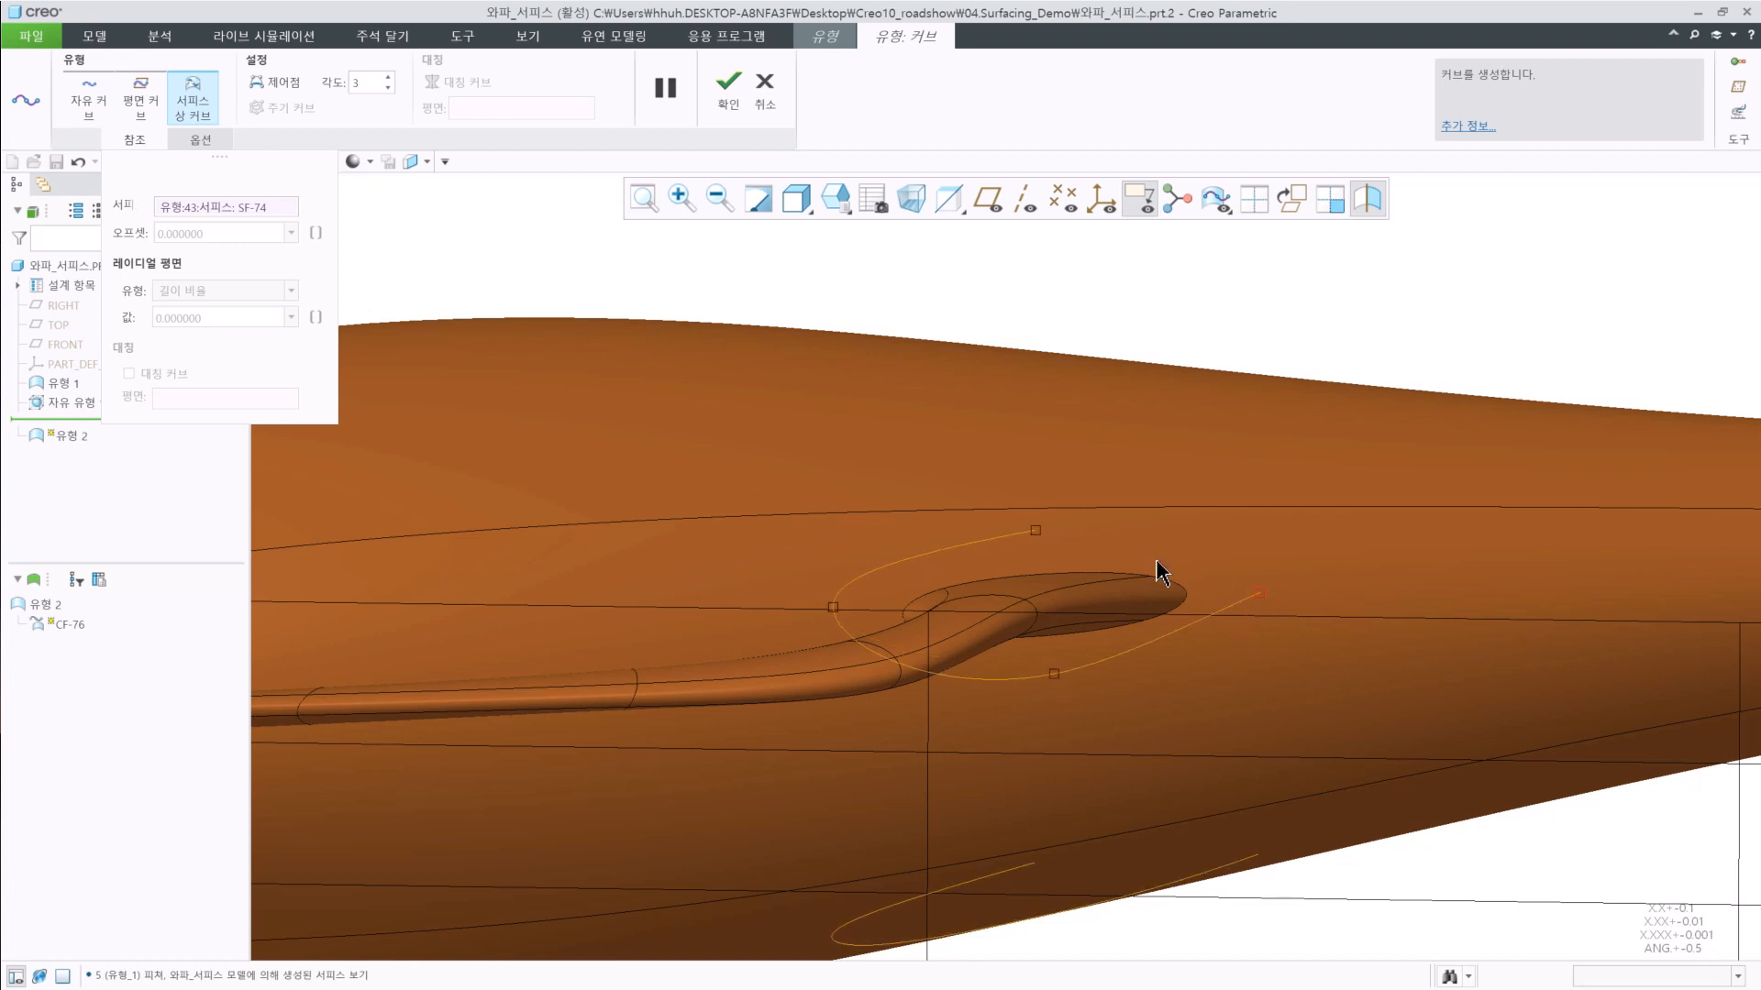
click(1035, 530)
middle_click(1354, 715)
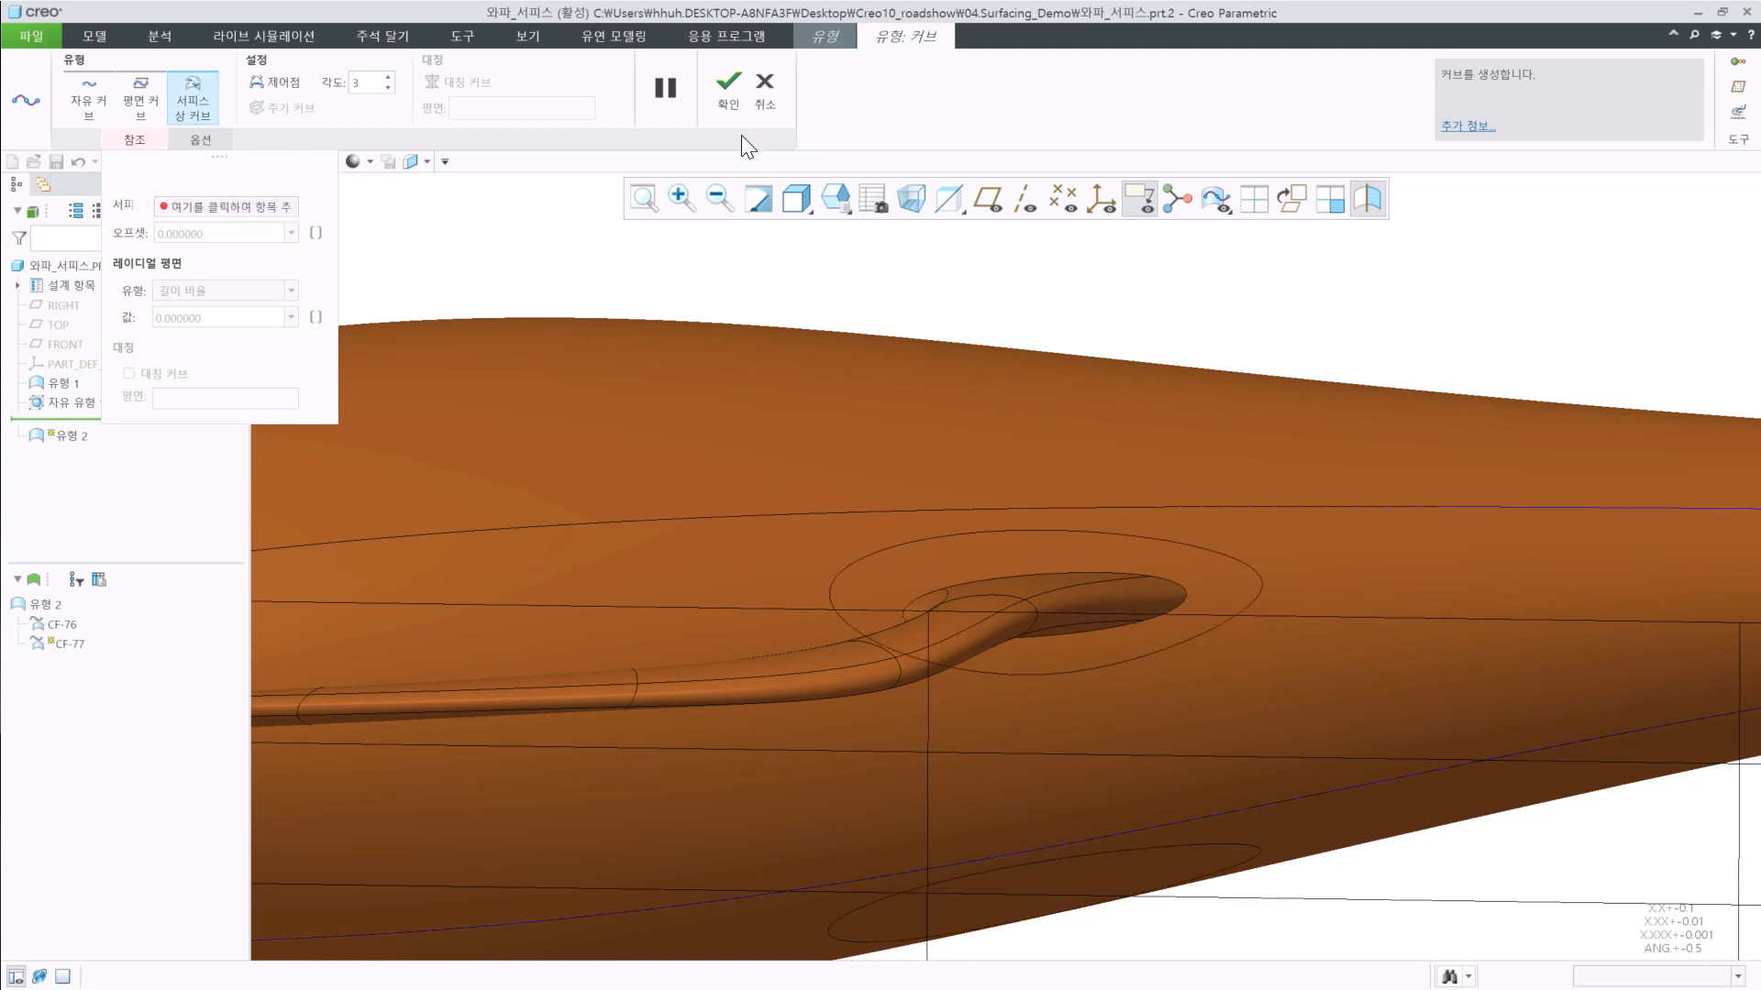
click(729, 90)
Complete the second Style feature and reorder it ahead of the Freestyle feature in the model tree.
scroll(1052, 275, up, 3)
middle_drag(1114, 355, 1170, 599)
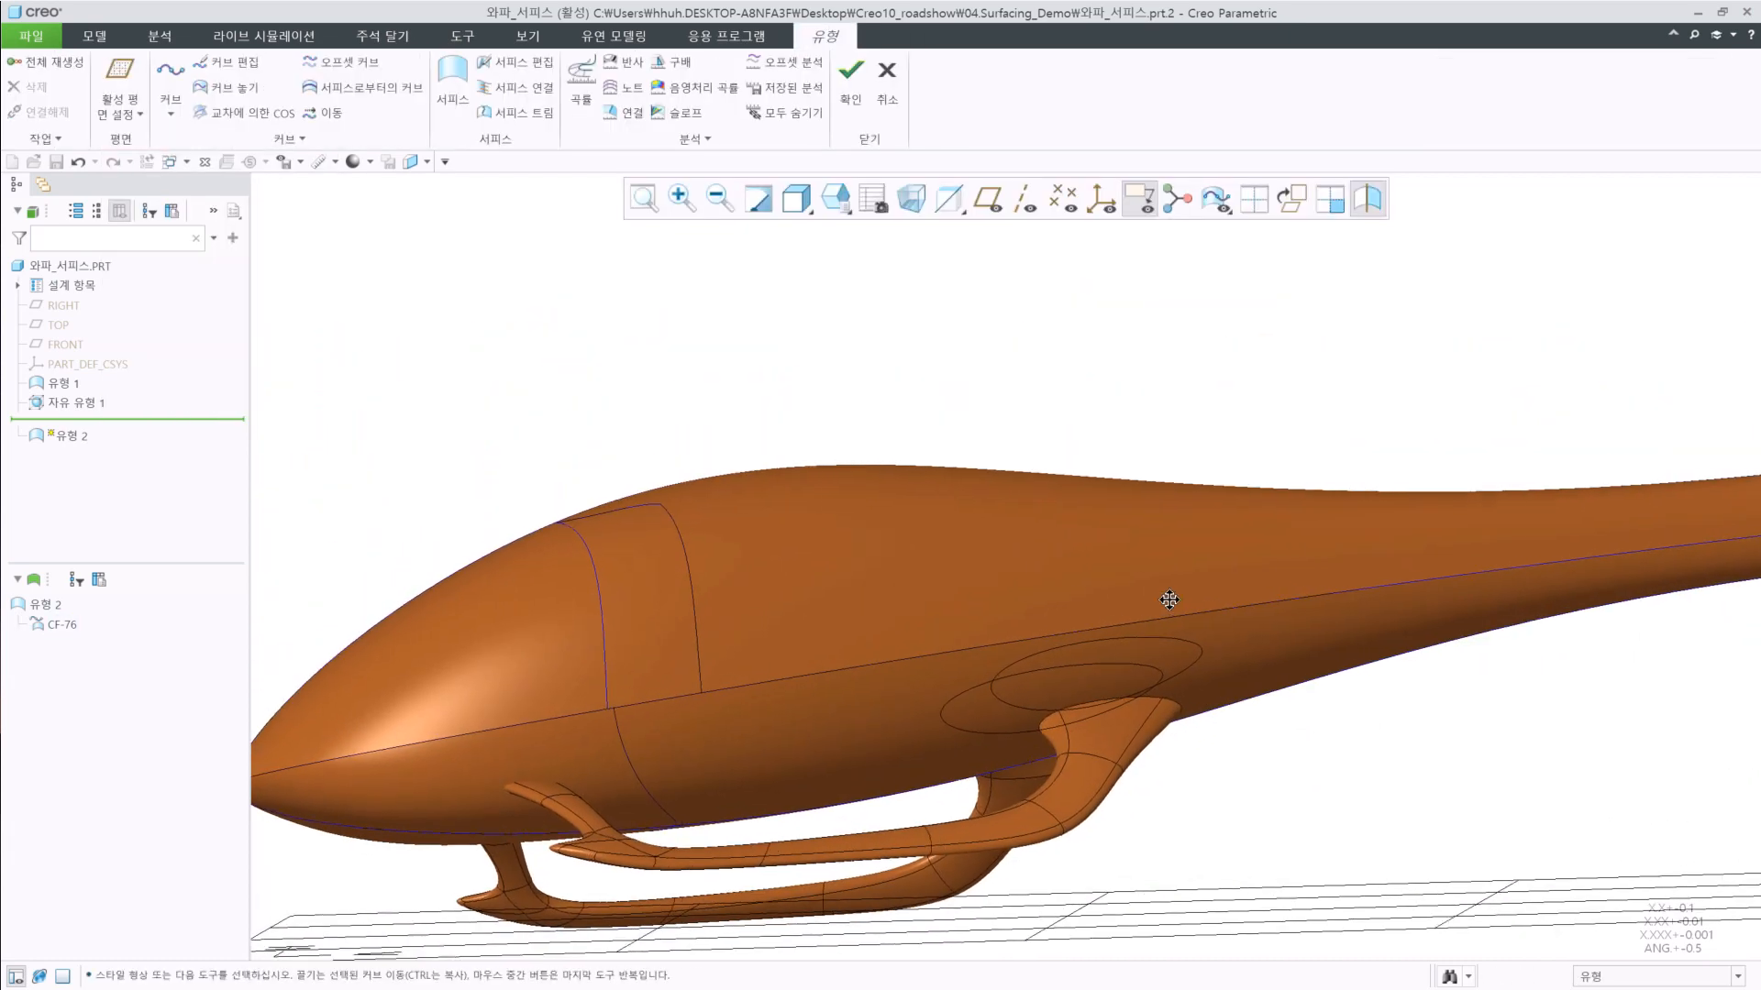
click(95, 35)
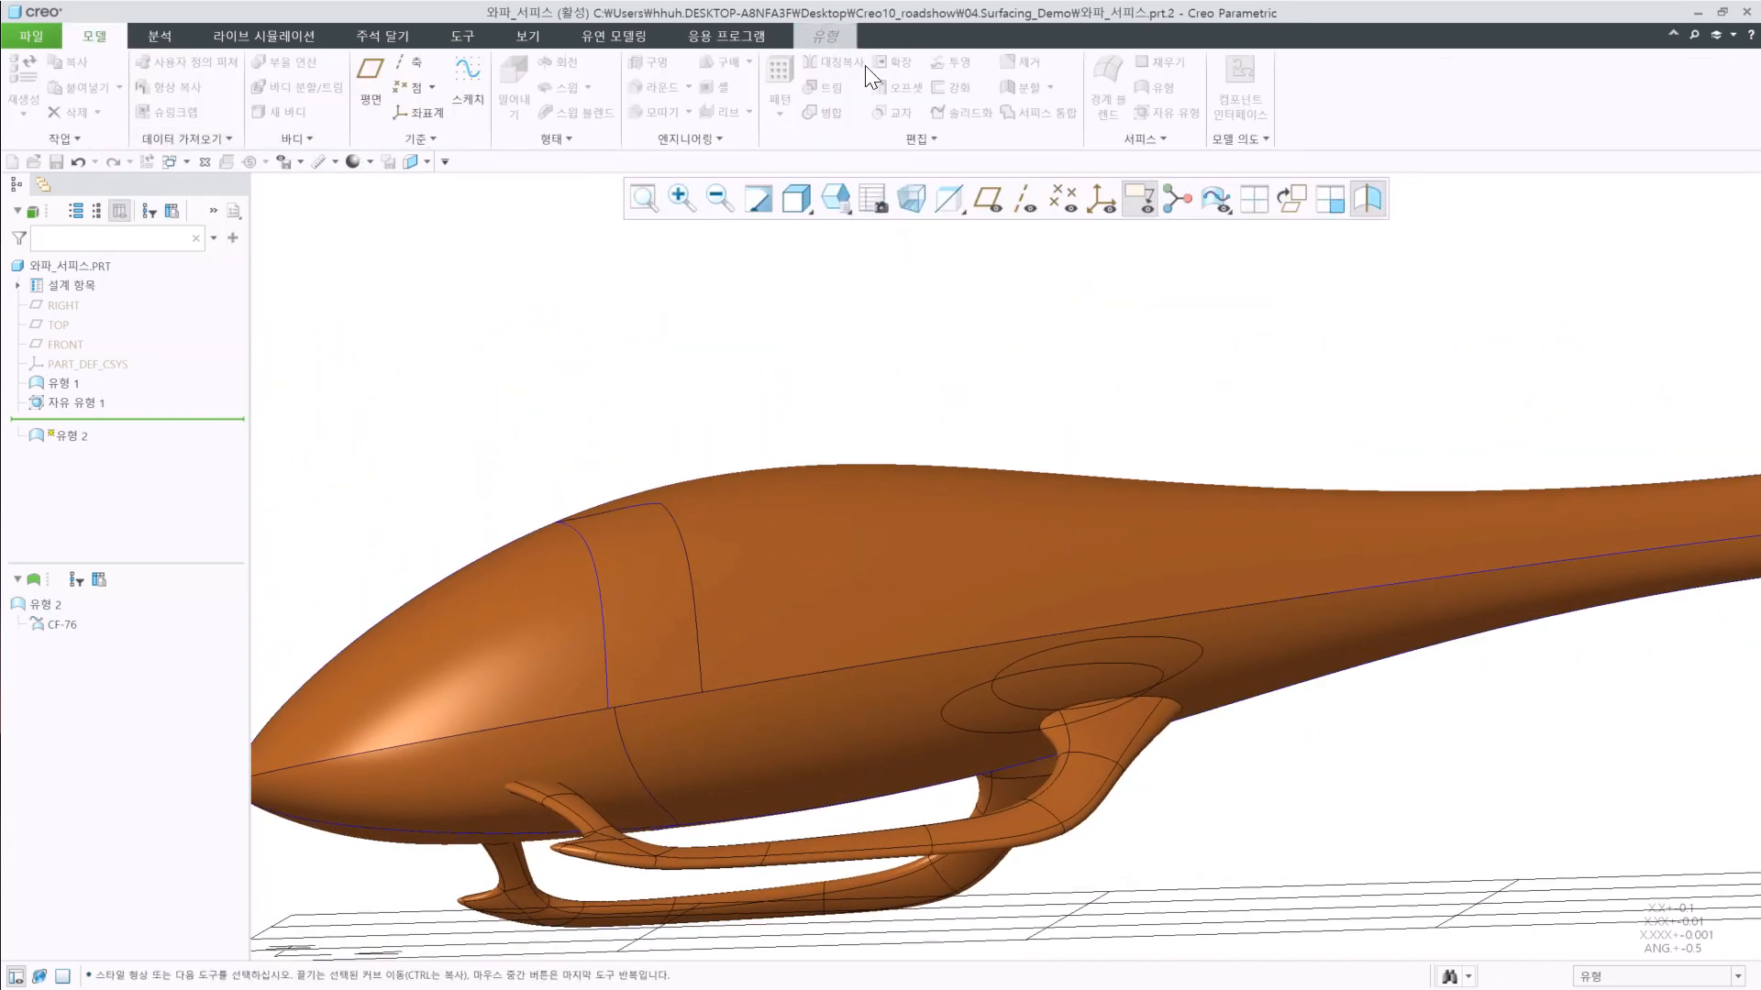
click(825, 36)
click(849, 78)
Edit the Freestyle feature's definition and extrude the edge loop at the rear skid leg's upper end.
click(79, 422)
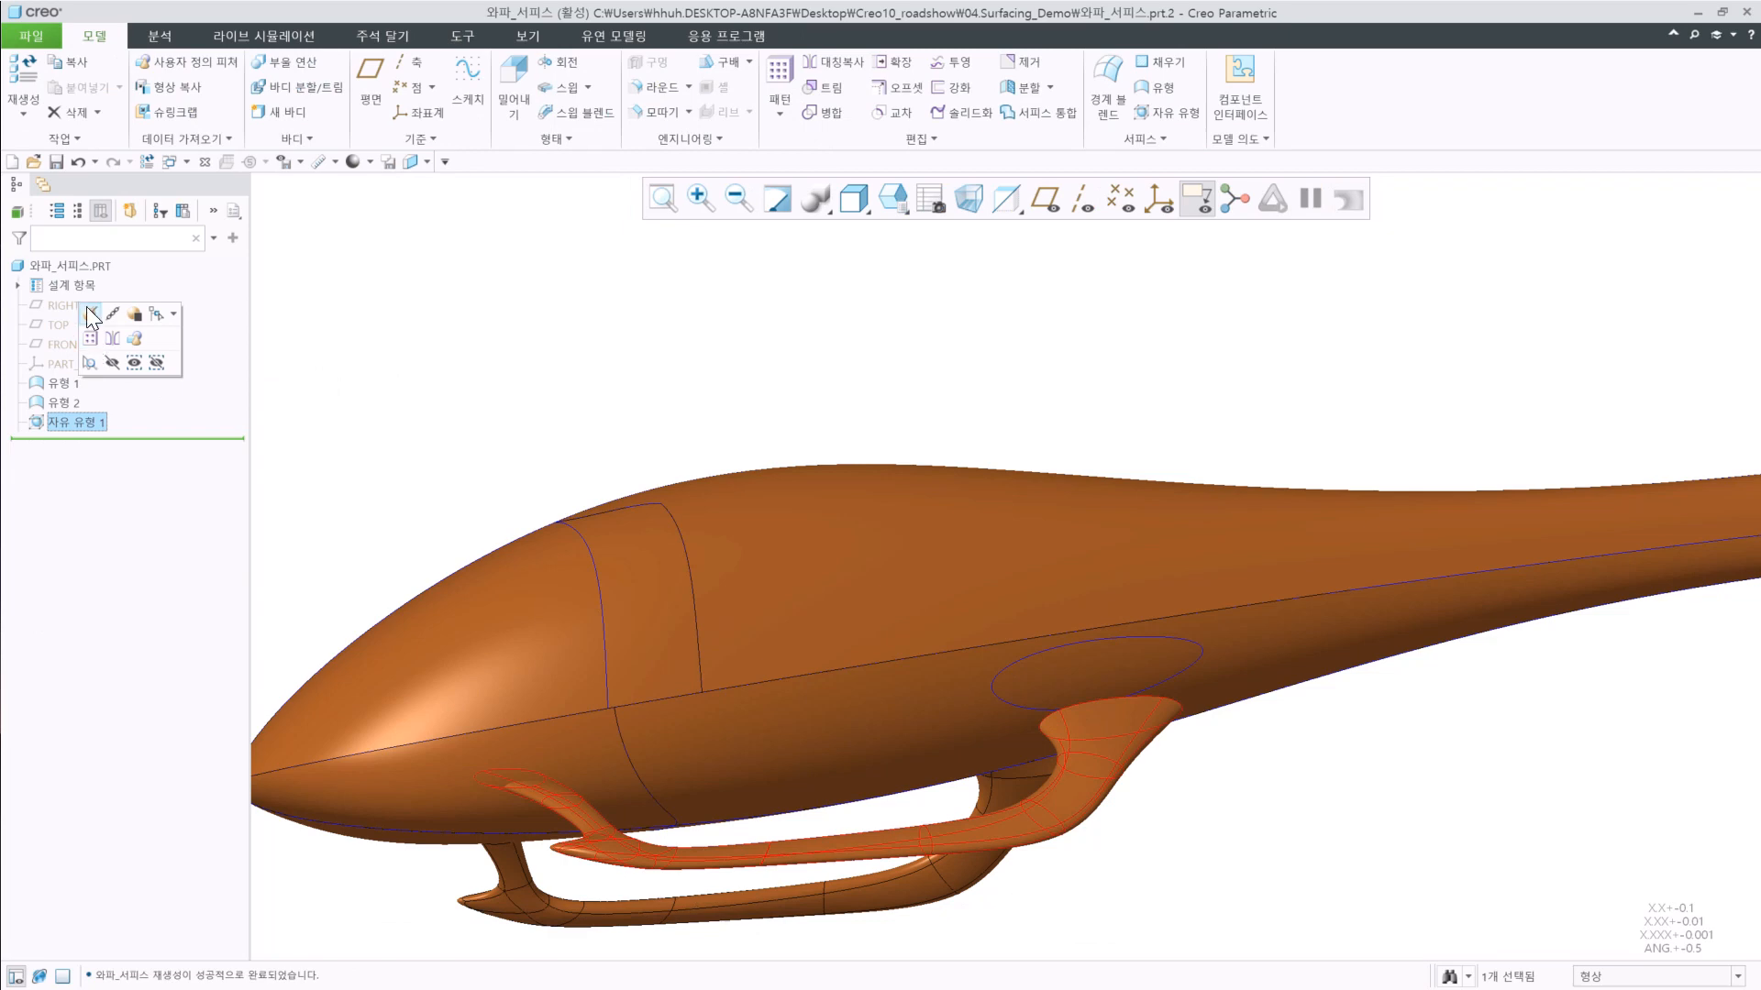
click(92, 315)
scroll(1100, 715, down, 5)
drag(750, 553, 1191, 672)
middle_drag(1191, 672, 1192, 743)
drag(664, 611, 1330, 832)
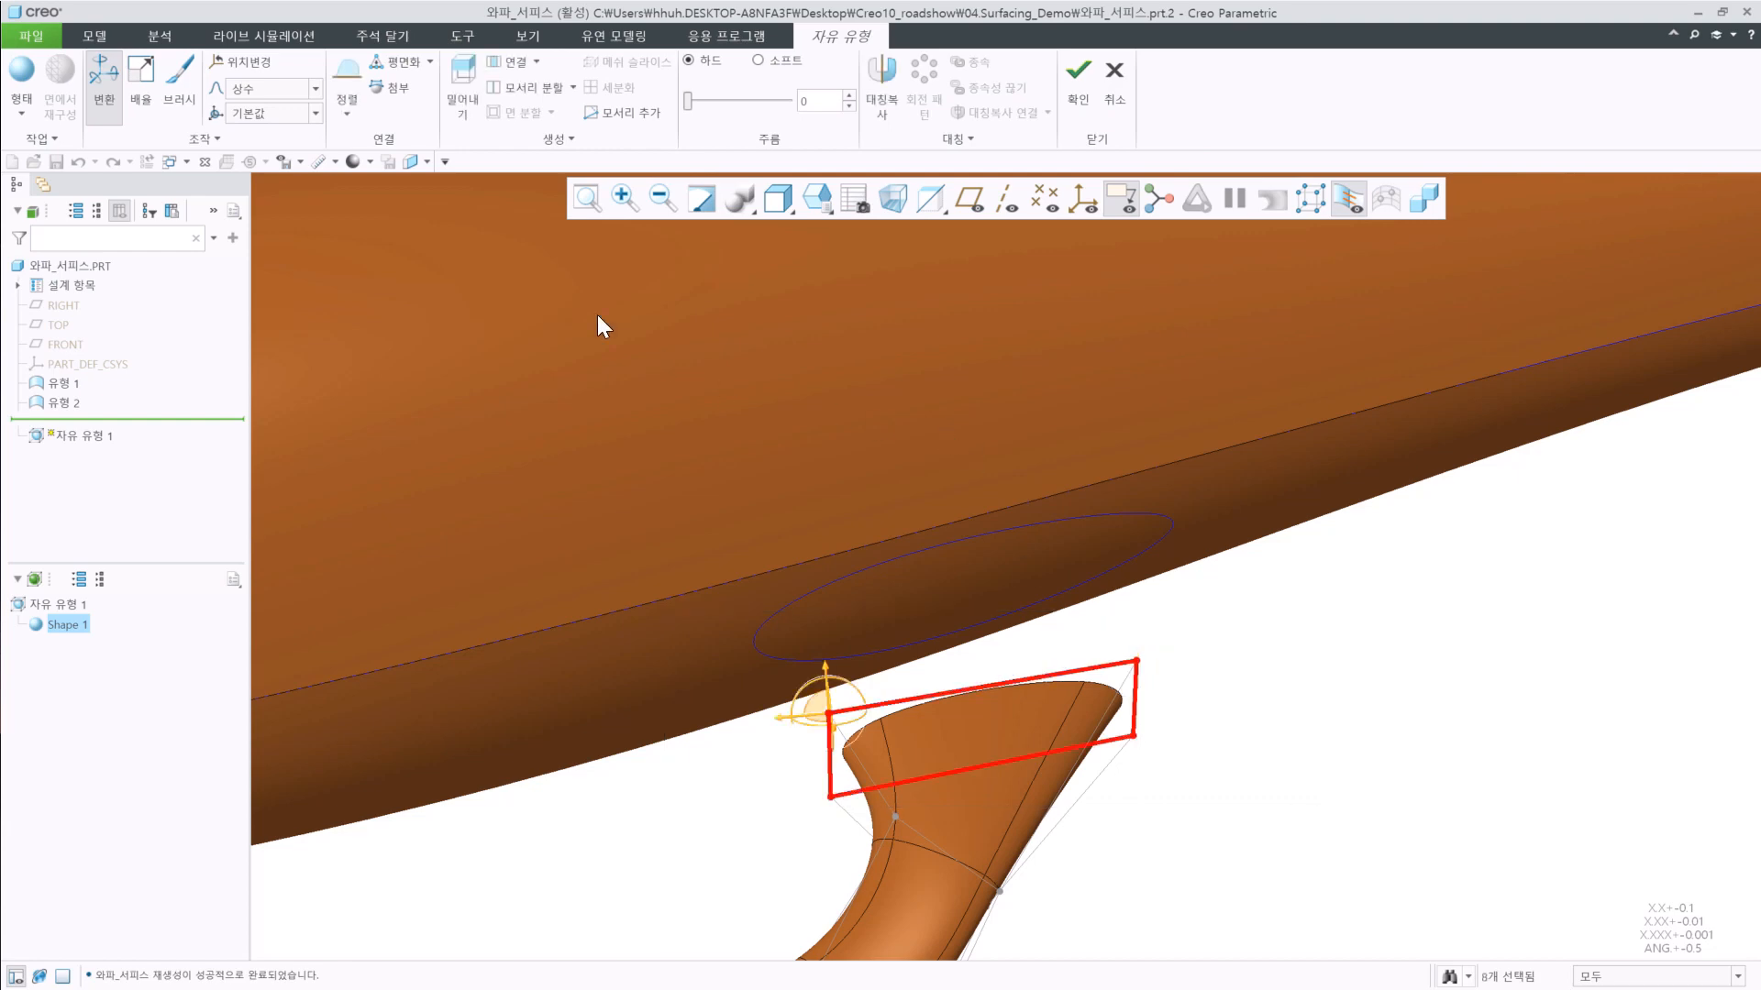
click(463, 83)
Align the extruded rear leg edge loop to the closed curve on the lower body surface.
click(348, 112)
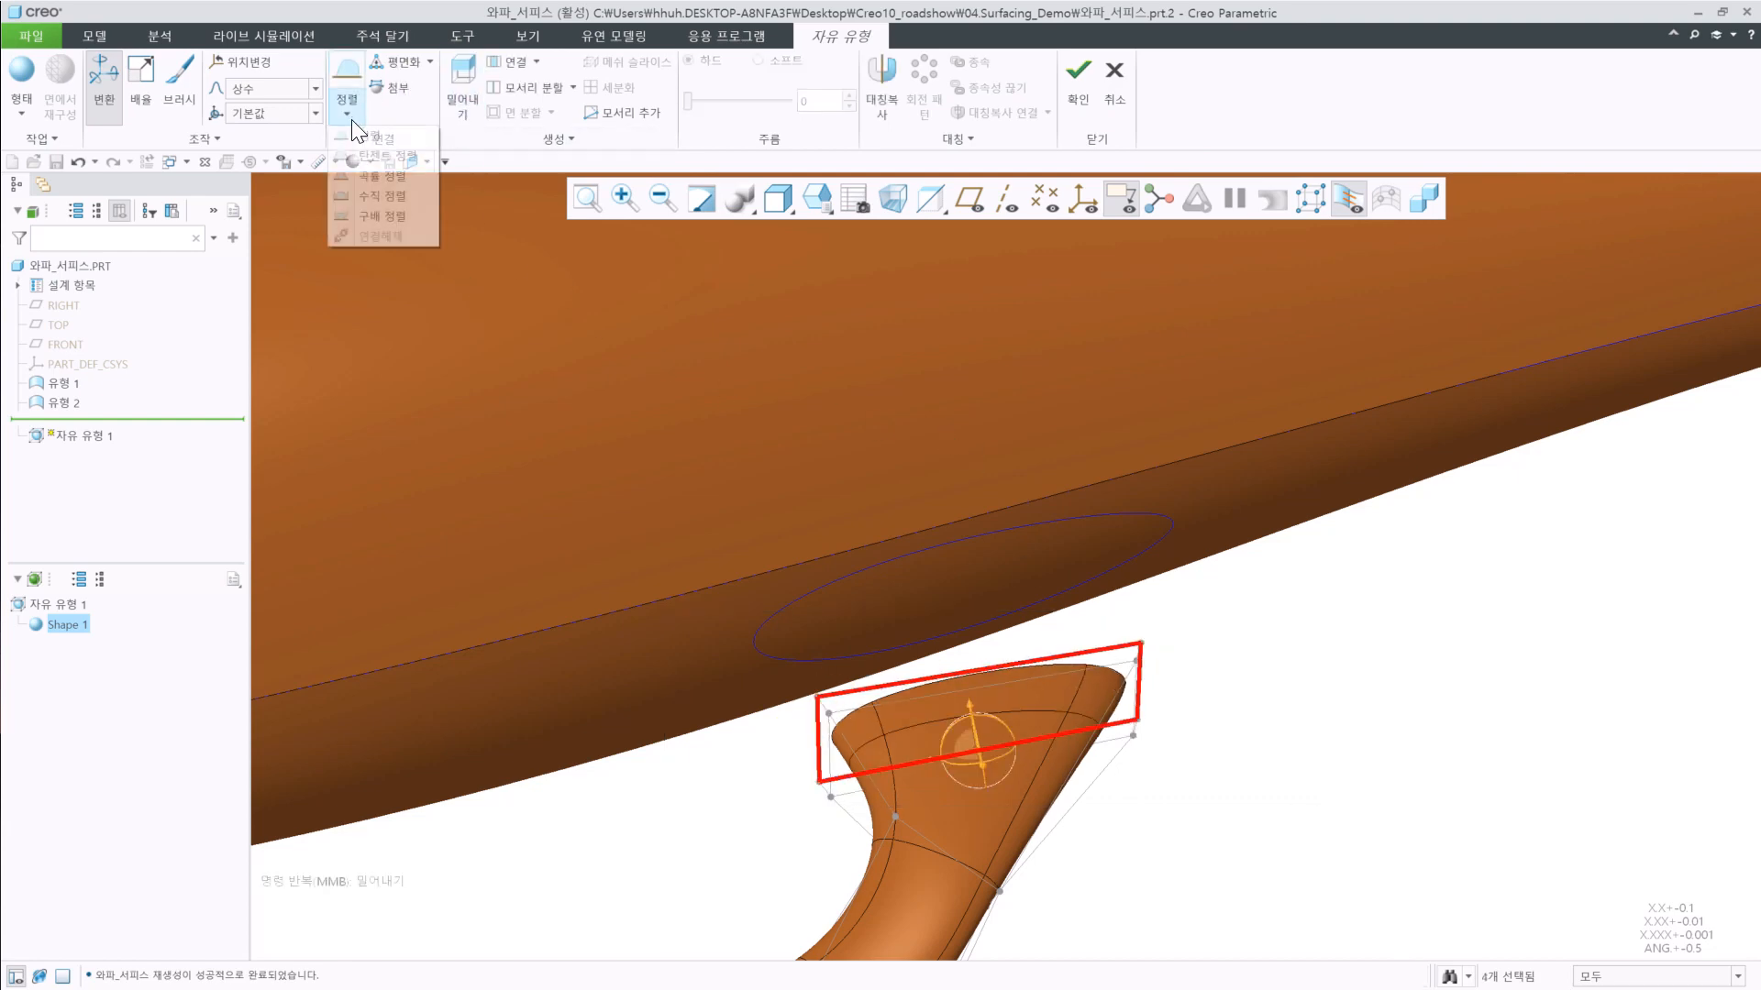
click(356, 182)
click(1013, 540)
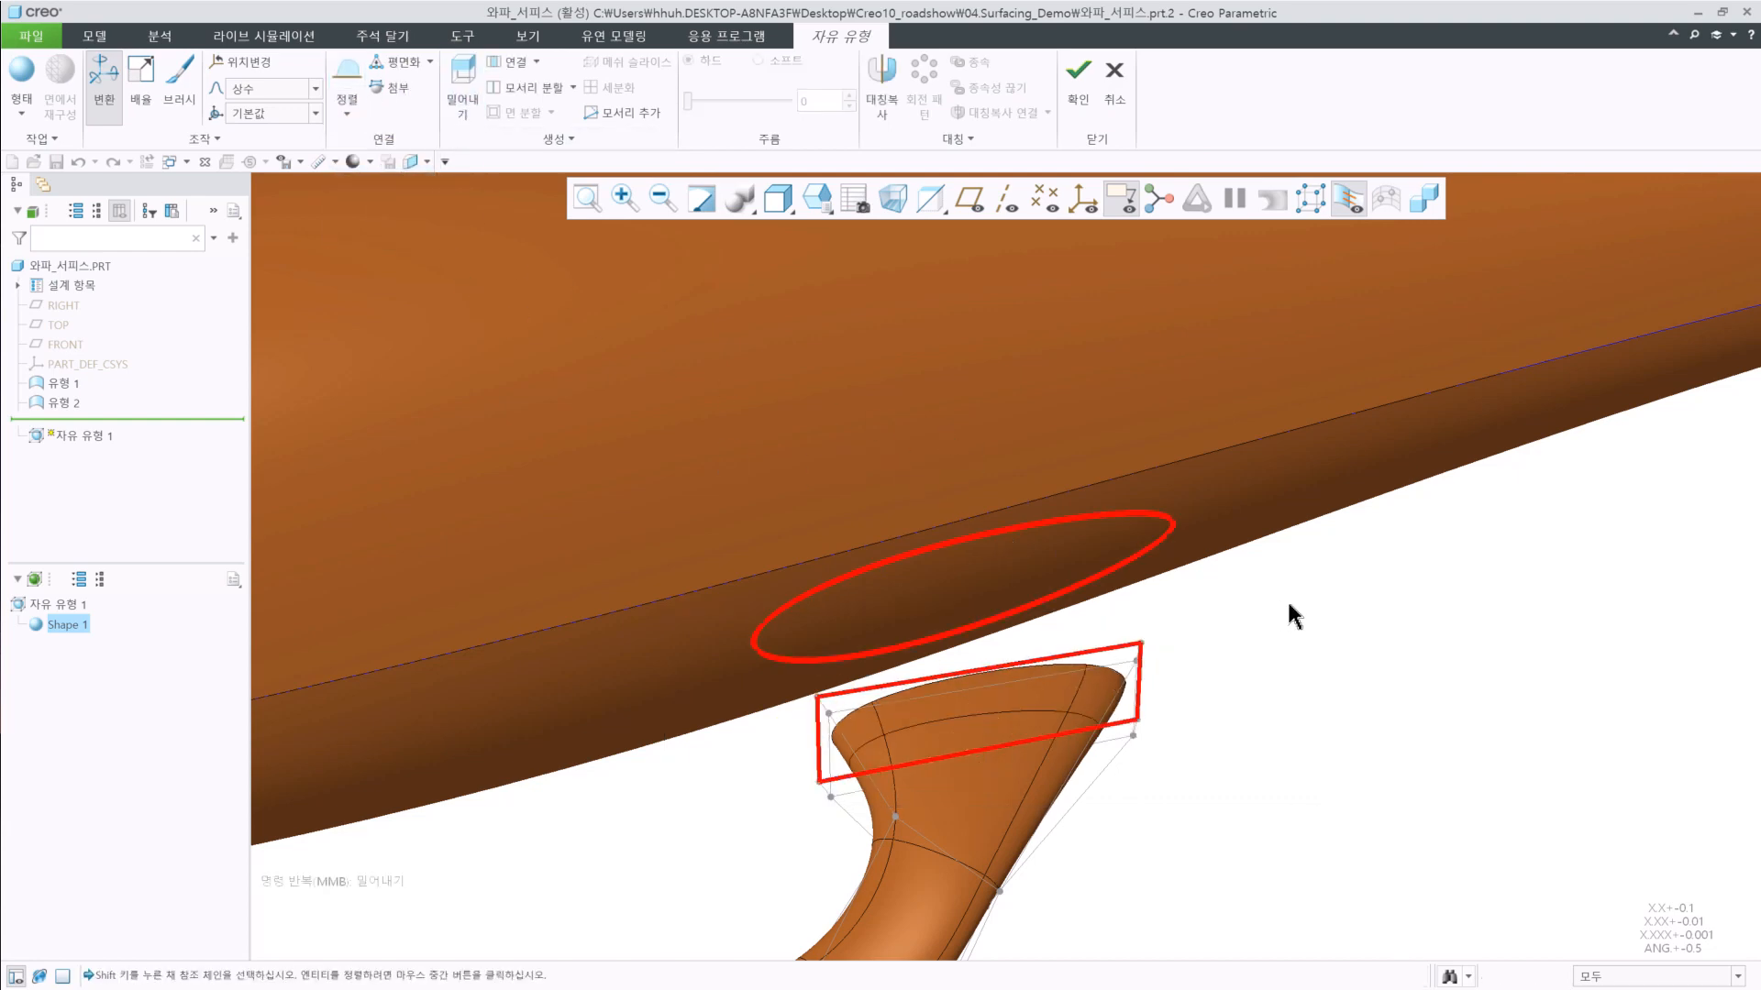
middle_drag(1370, 639, 1290, 658)
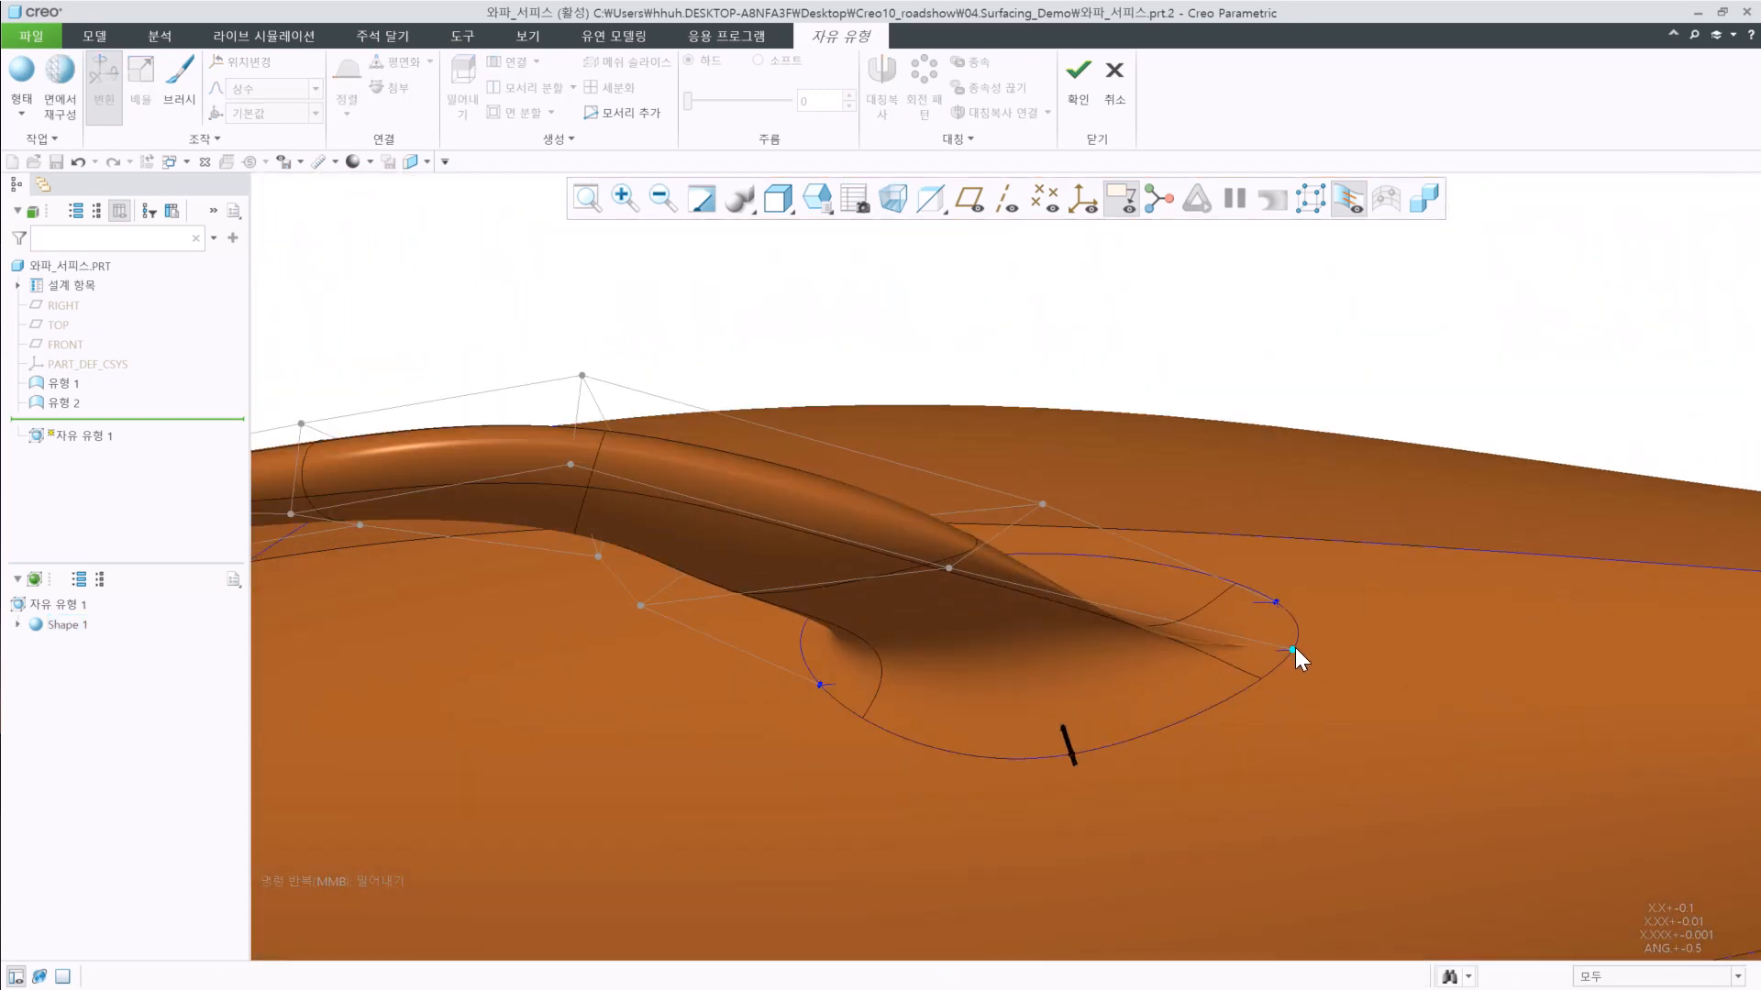
Reposition the aligned control vertices around the rear leg's base to refine its blend into the body, and complete the Freestyle feature.
click(1295, 648)
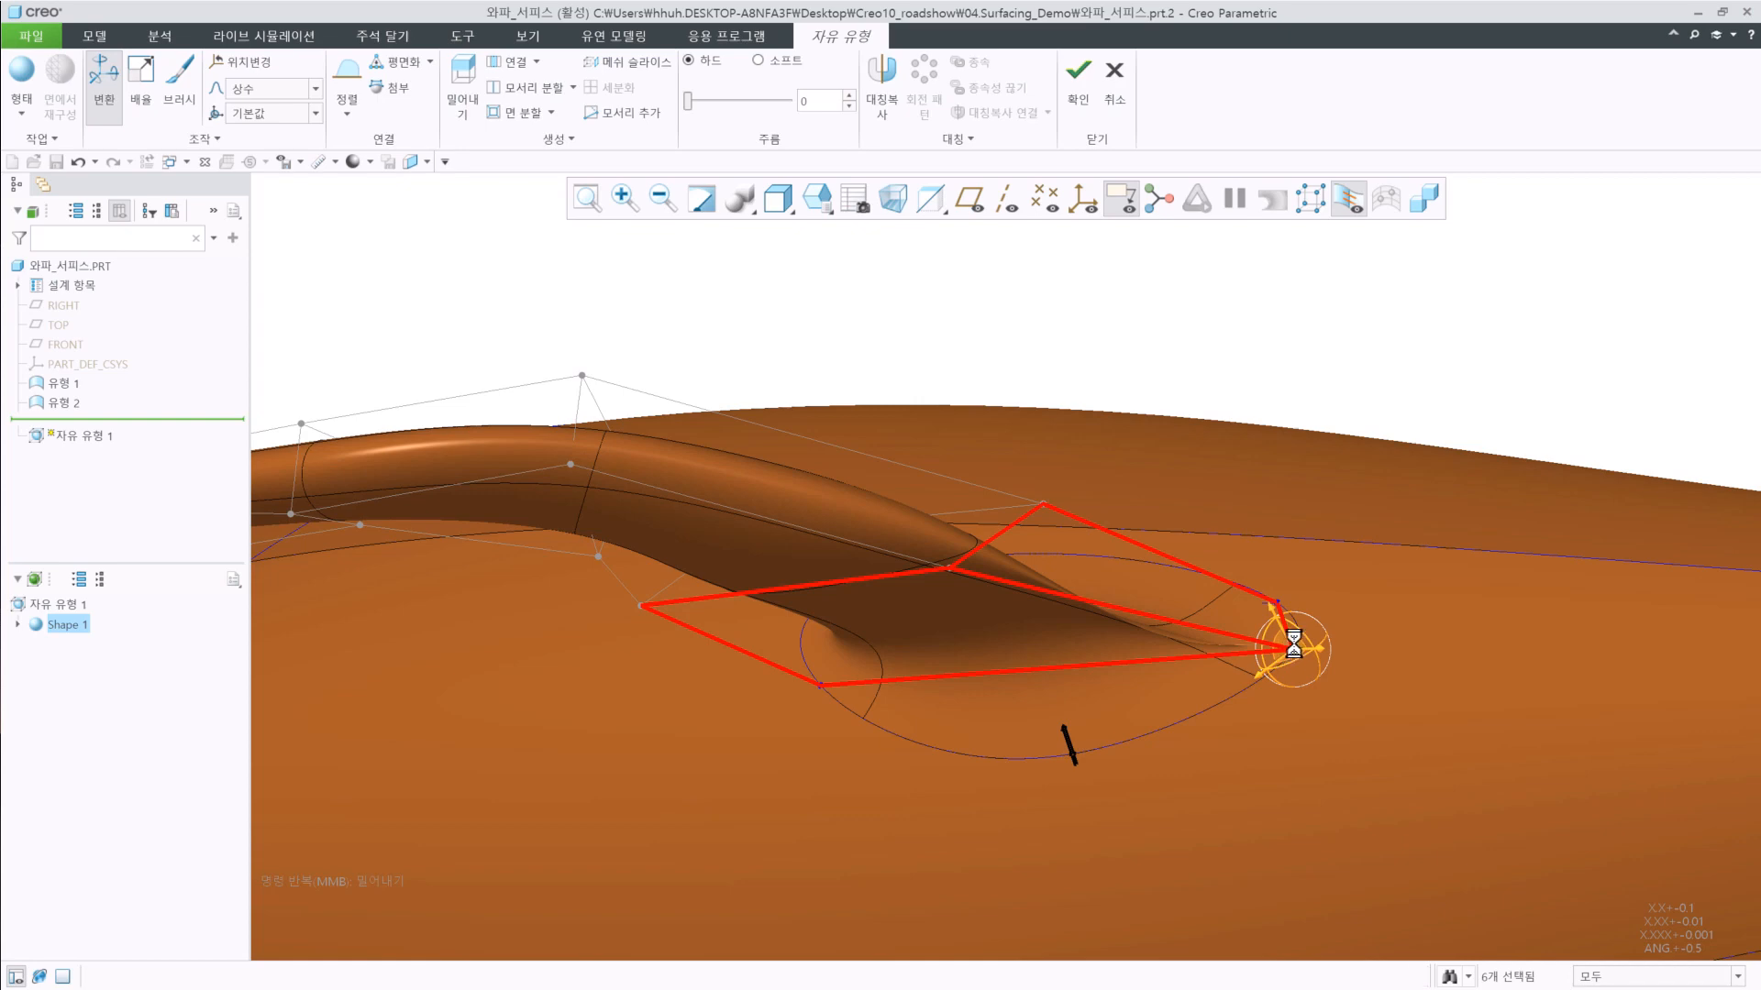
click(1332, 577)
click(1294, 651)
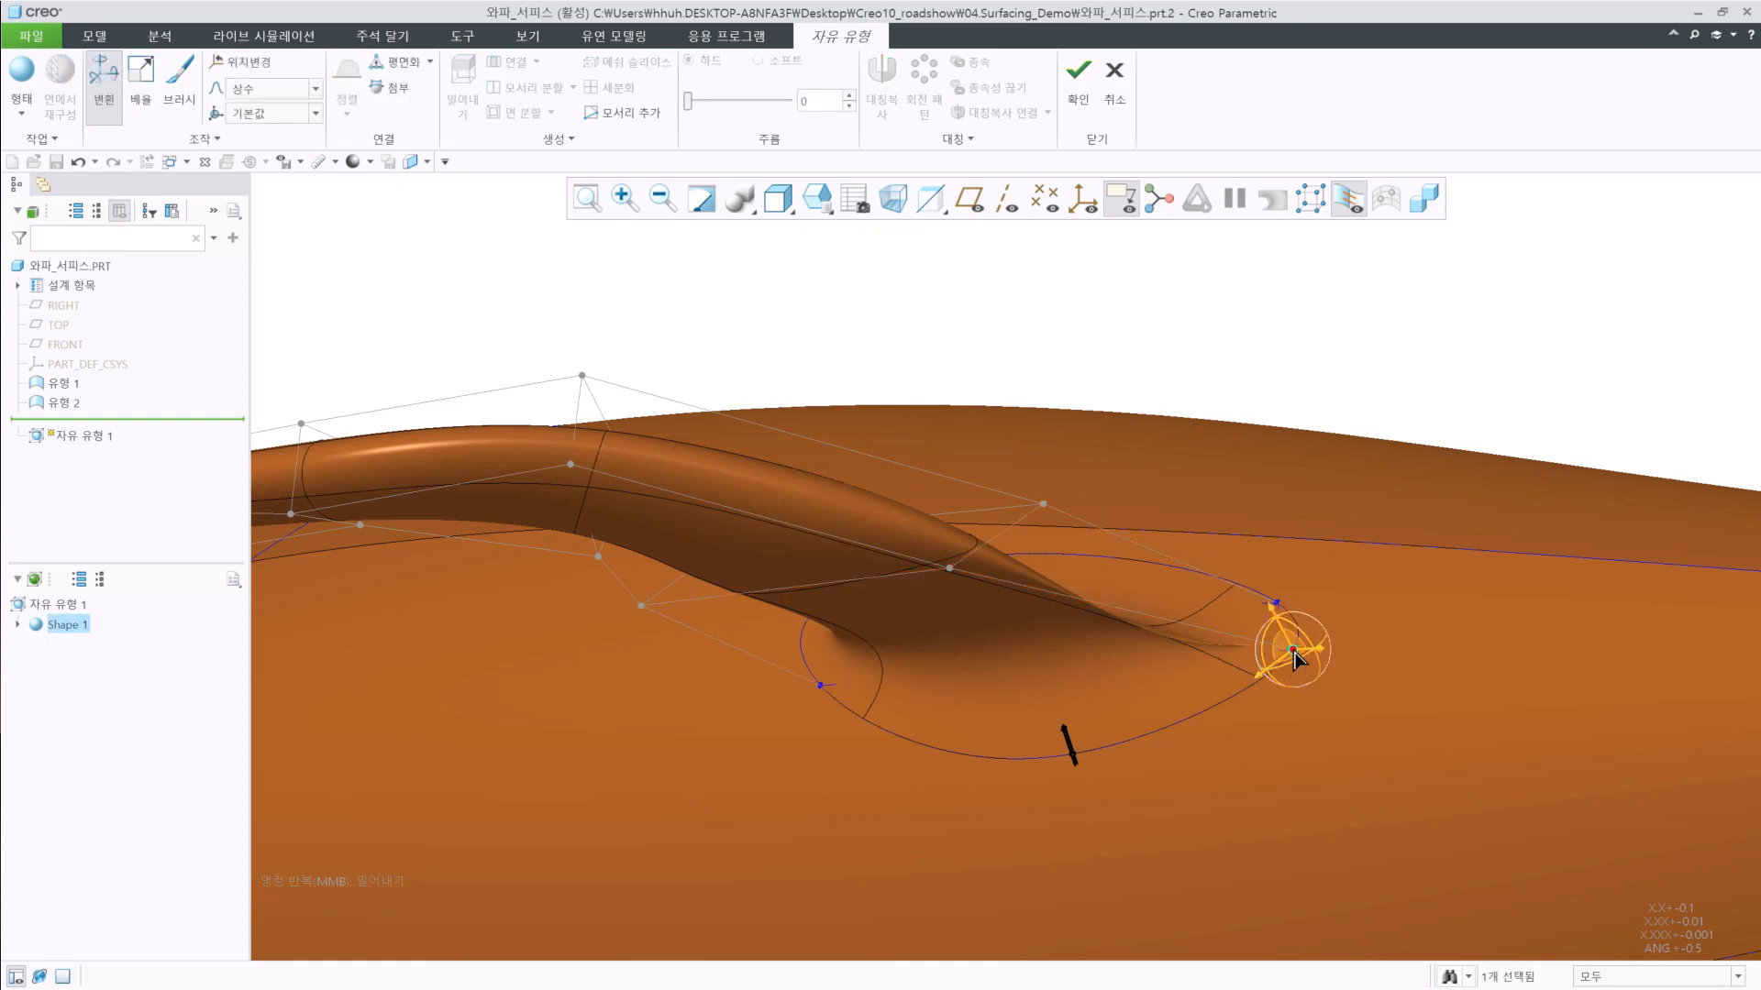
drag(1294, 651, 1220, 729)
click(1373, 415)
middle_drag(1374, 417, 866, 613)
click(880, 573)
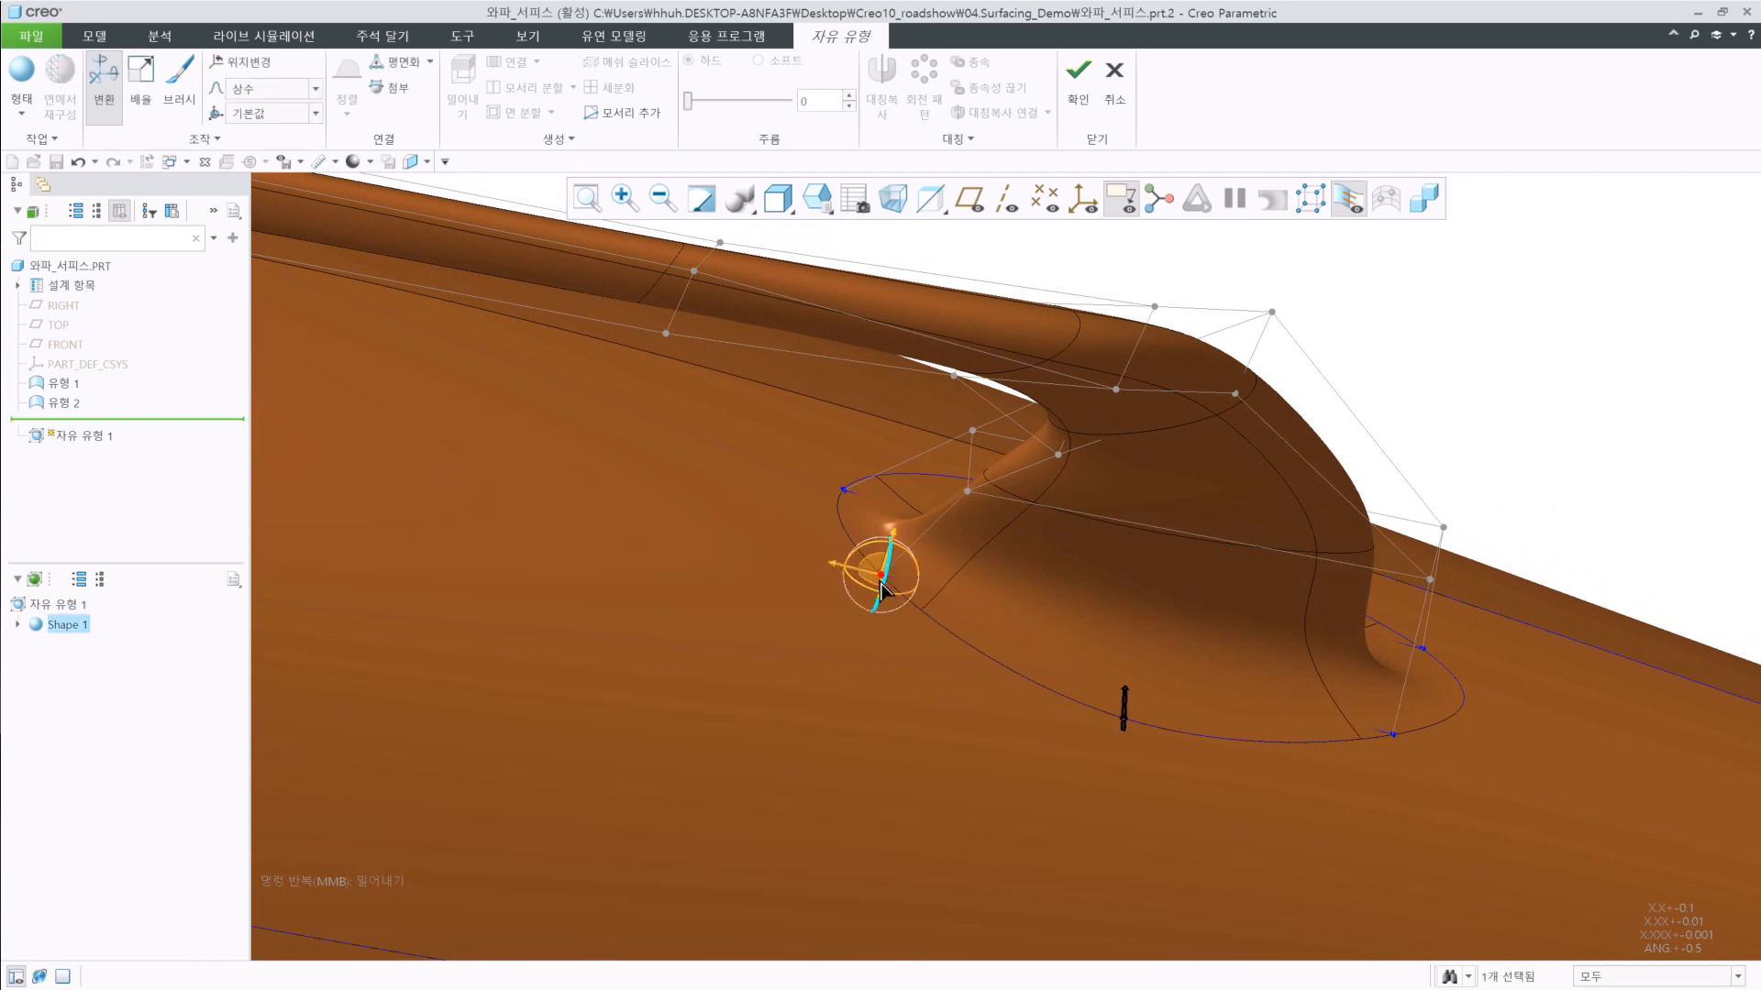
scroll(1181, 394, up, 10)
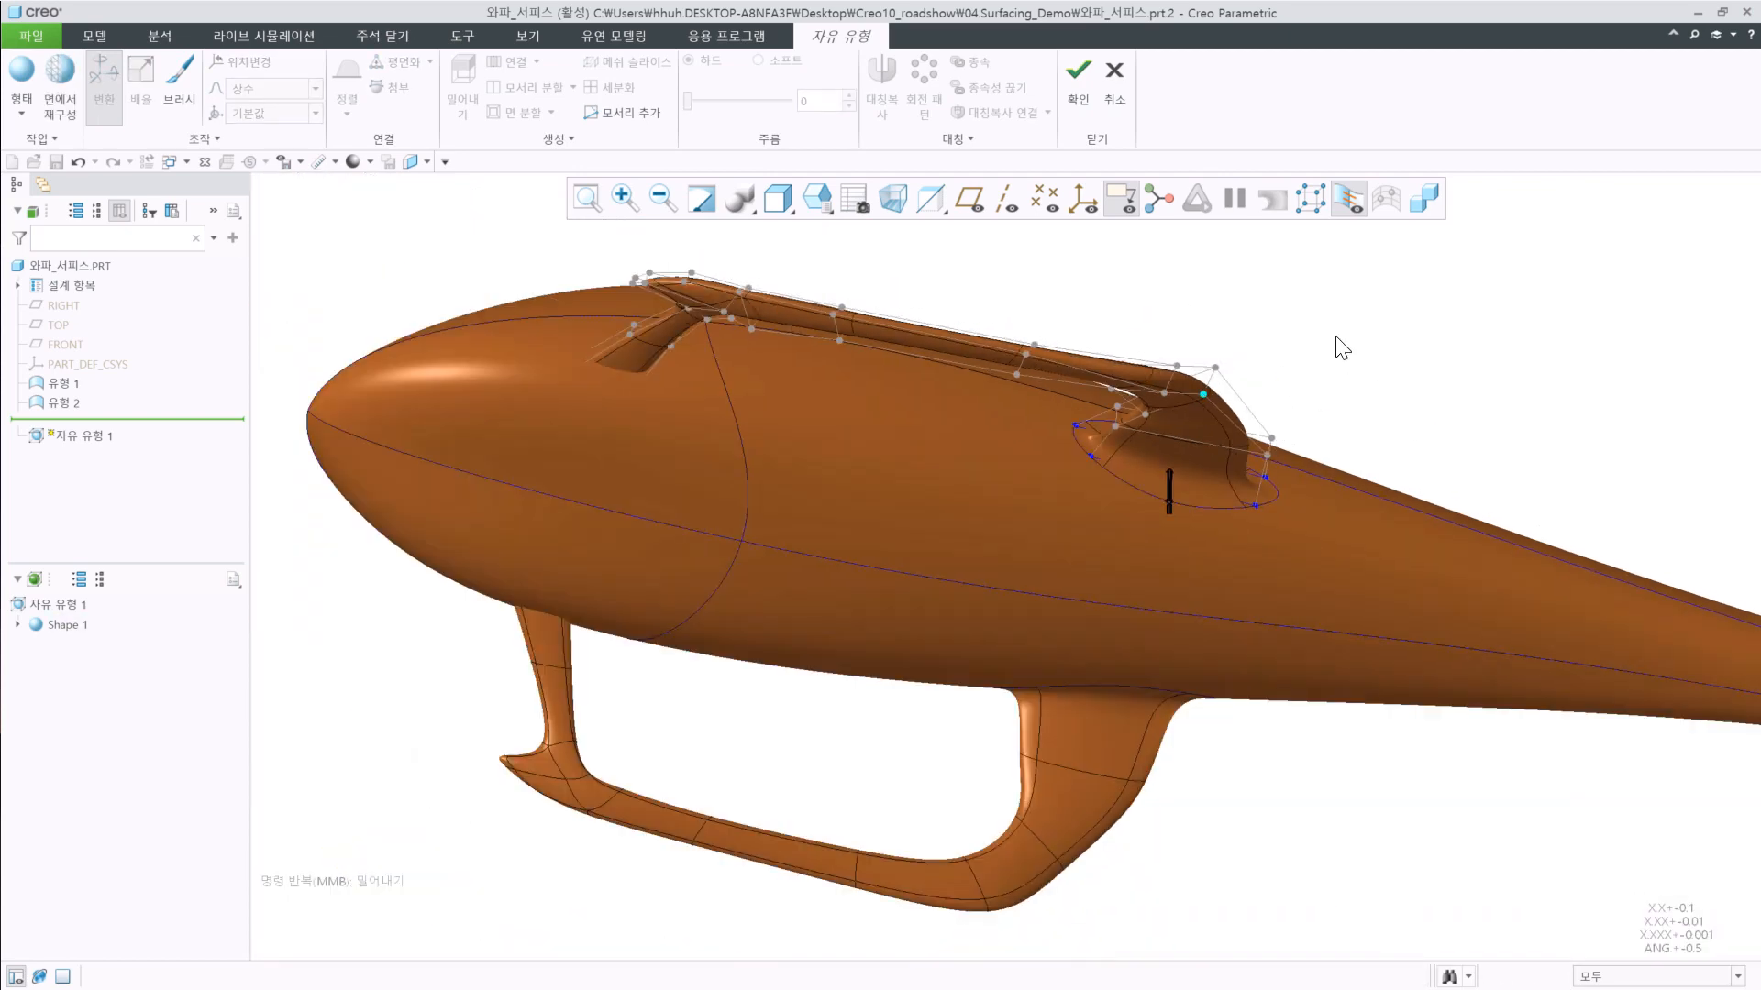
click(1082, 101)
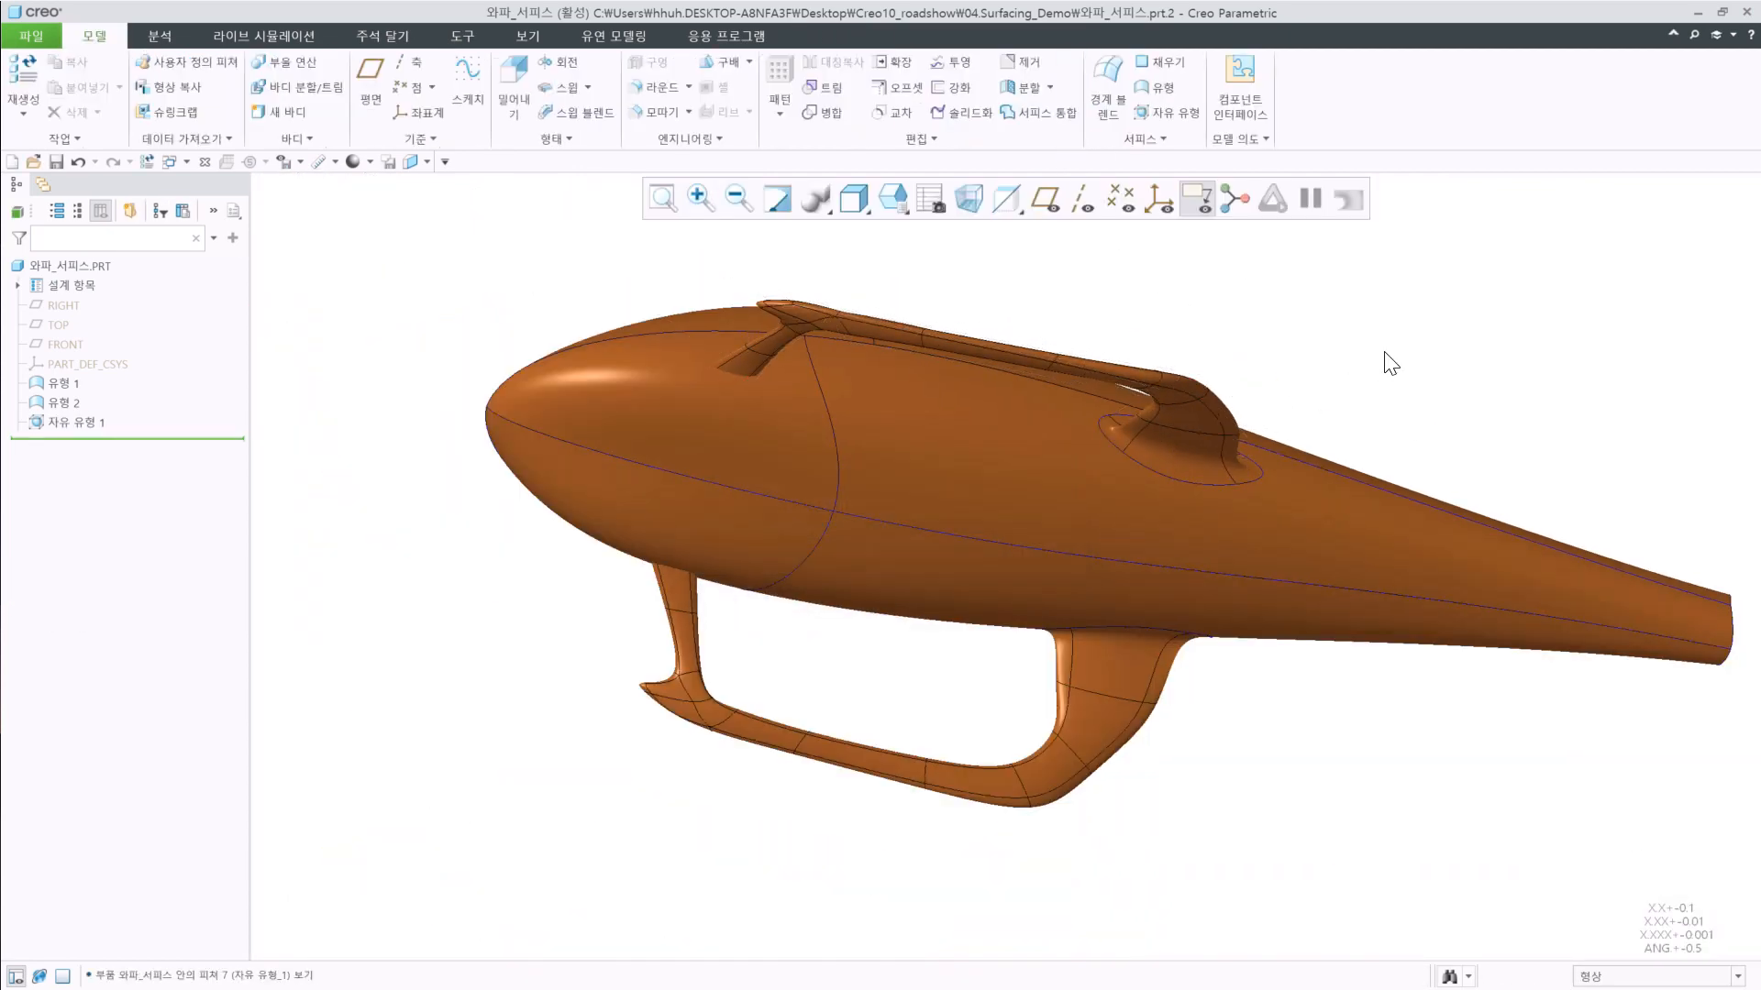
key(v)
middle_drag(1203, 459, 1022, 509)
shift+middle_drag(1462, 451, 1057, 558)
scroll(1059, 561, down, 3)
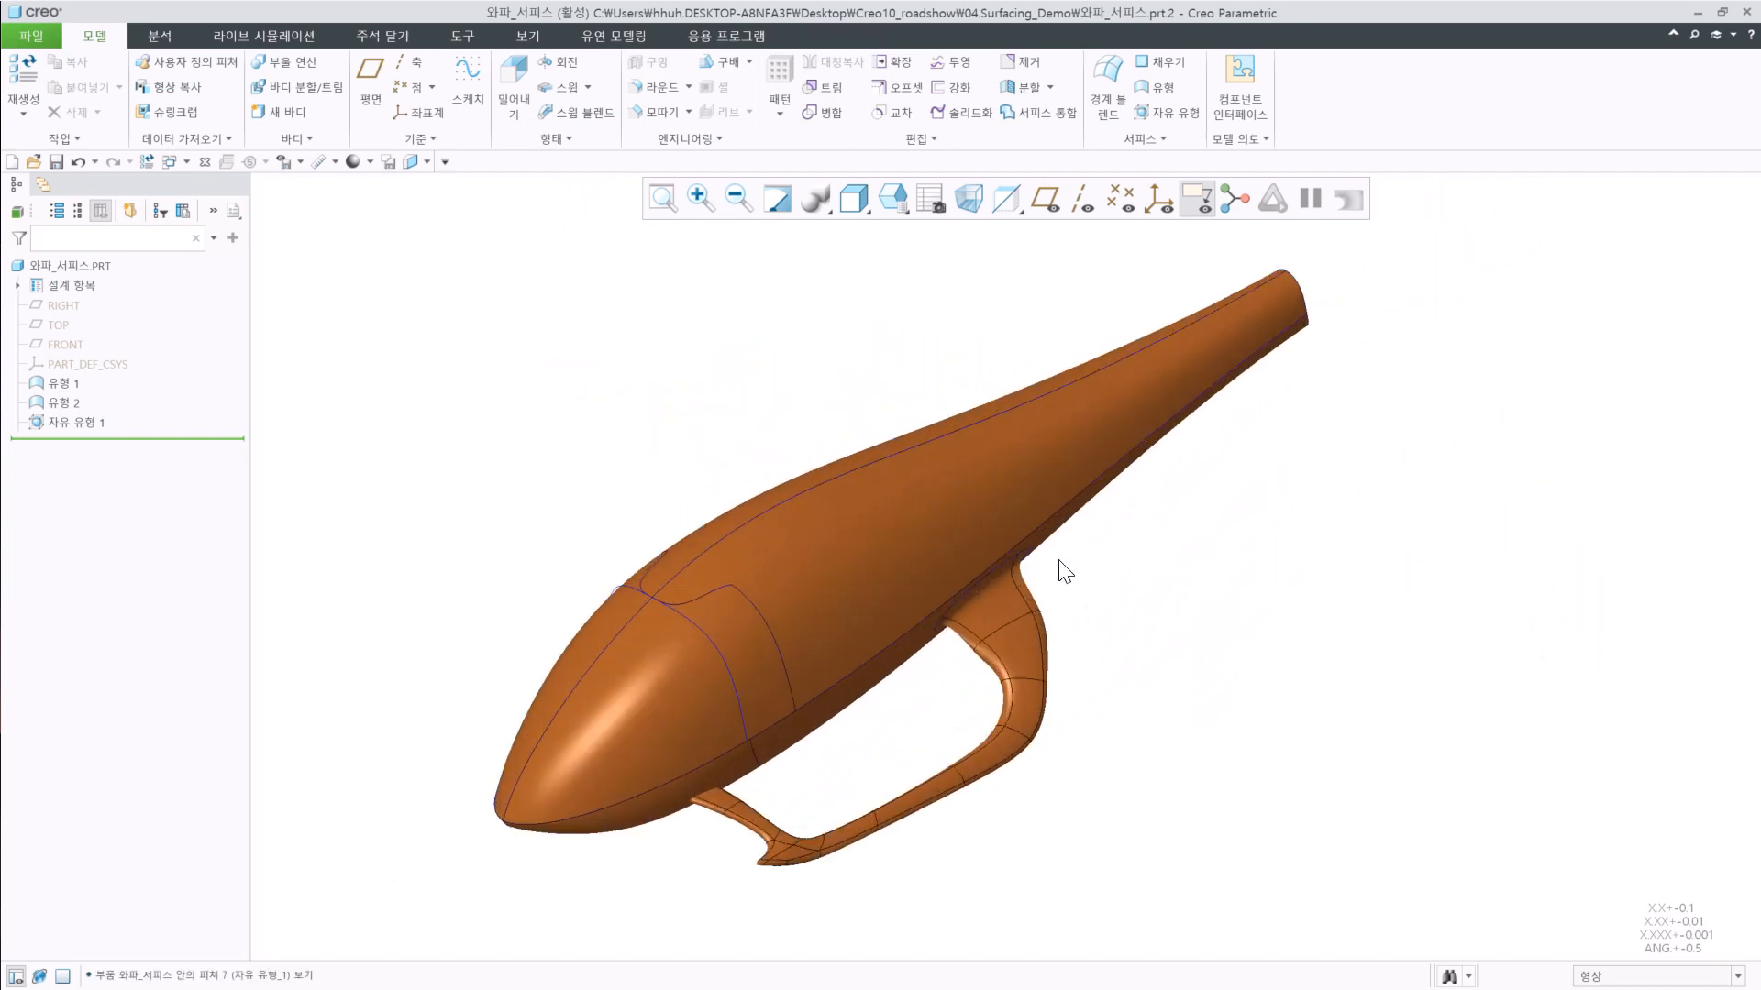